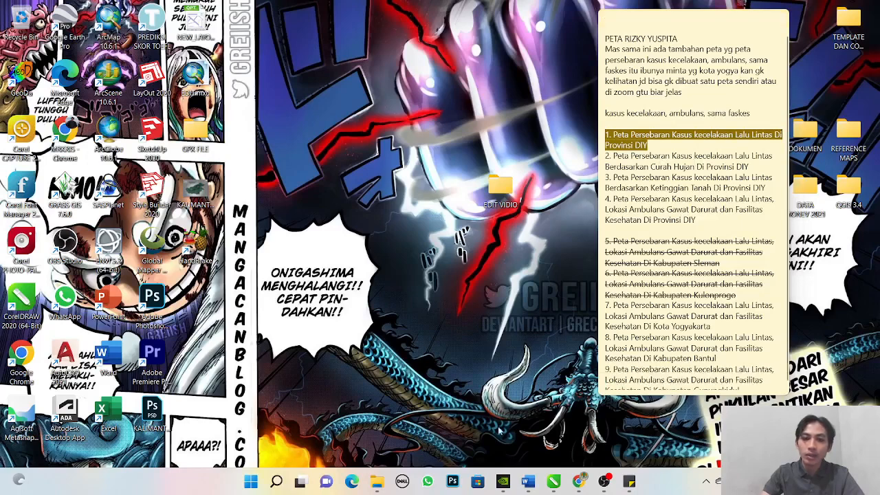
- Open the QGIS project PETA SEBARAN KASUS KECELAKAAN.qgz from the PETA KASUS KECELAKAAN folder
{"action": "mouse_move", "coordinate": [378, 481]}
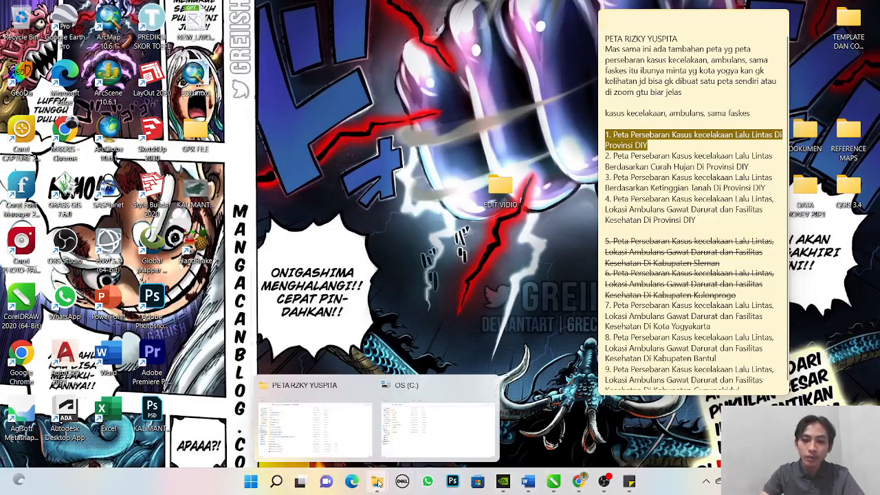
{"action": "left_click", "coordinate": [347, 440]}
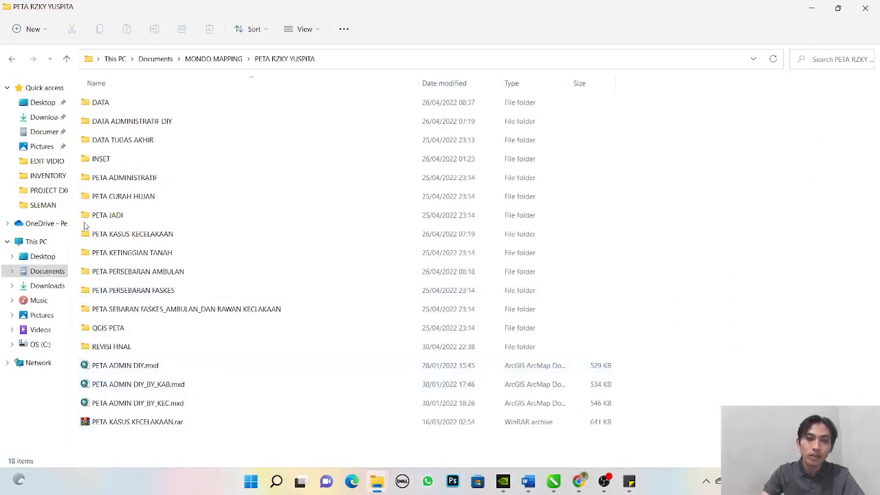
{"action": "double_click", "coordinate": [140, 237]}
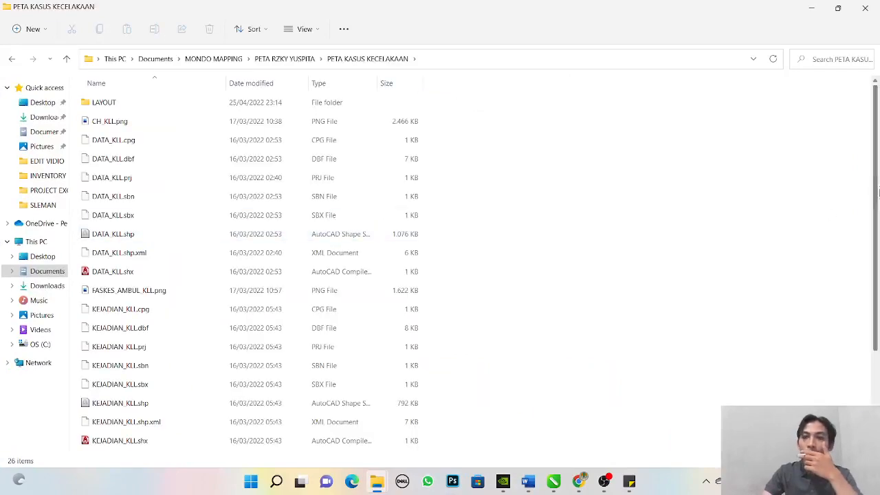
{"action": "scroll", "coordinate": [598, 239], "scroll_direction": "down", "scroll_amount": 3}
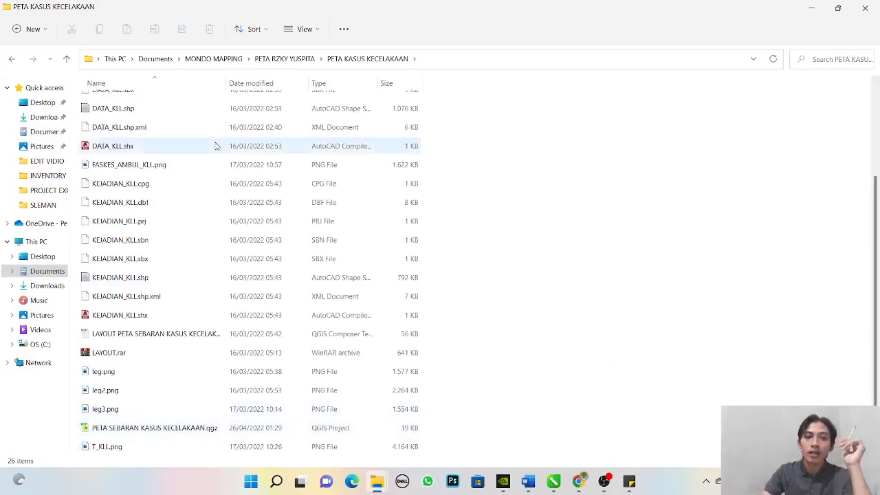
{"action": "left_click_drag", "start_coordinate": [225, 82], "coordinate": [296, 82]}
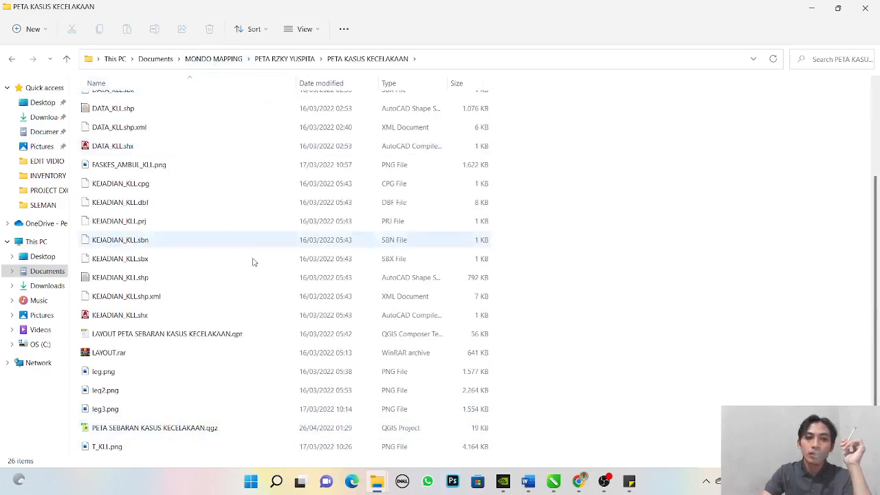
{"action": "double_click", "coordinate": [198, 428]}
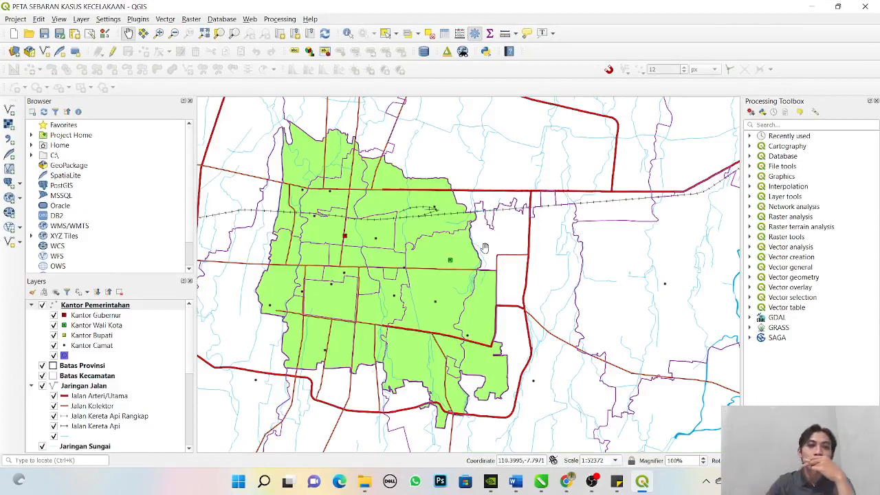
{"action": "left_click", "coordinate": [813, 8]}
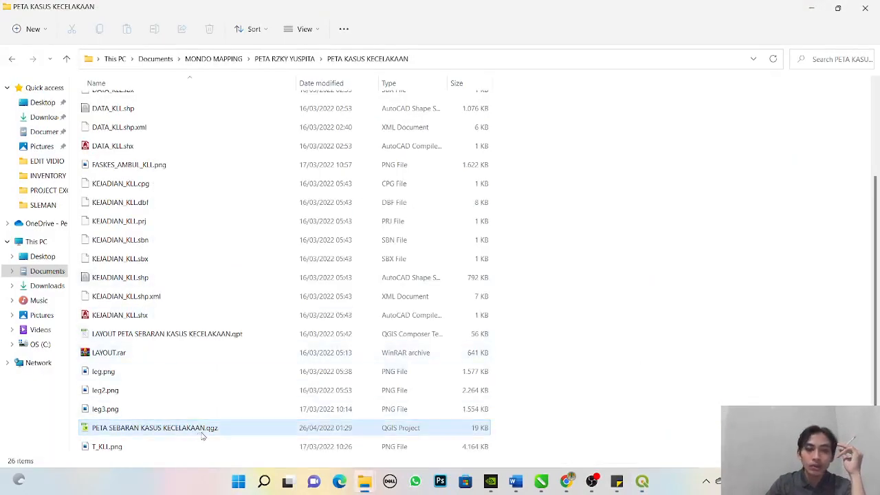
{"action": "left_click", "coordinate": [641, 481]}
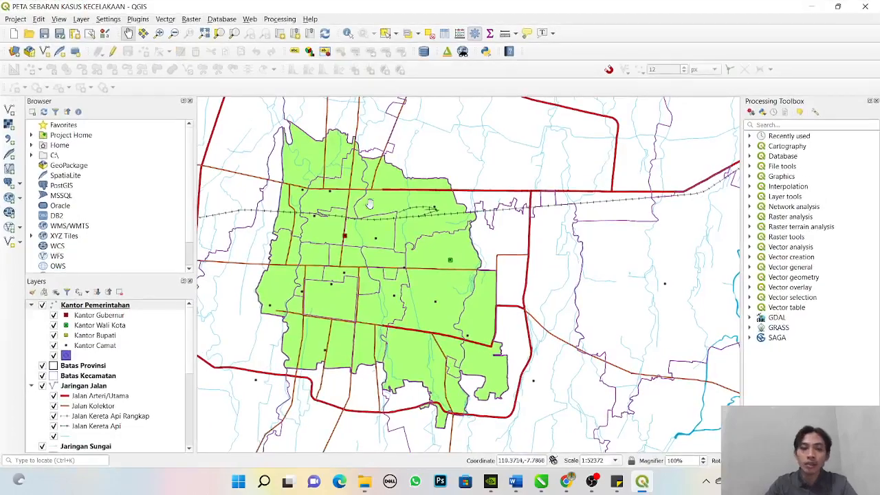
- Frame the whole DIY province in the map canvas to view its extent
{"action": "scroll", "coordinate": [340, 253], "scroll_direction": "down", "scroll_amount": 4}
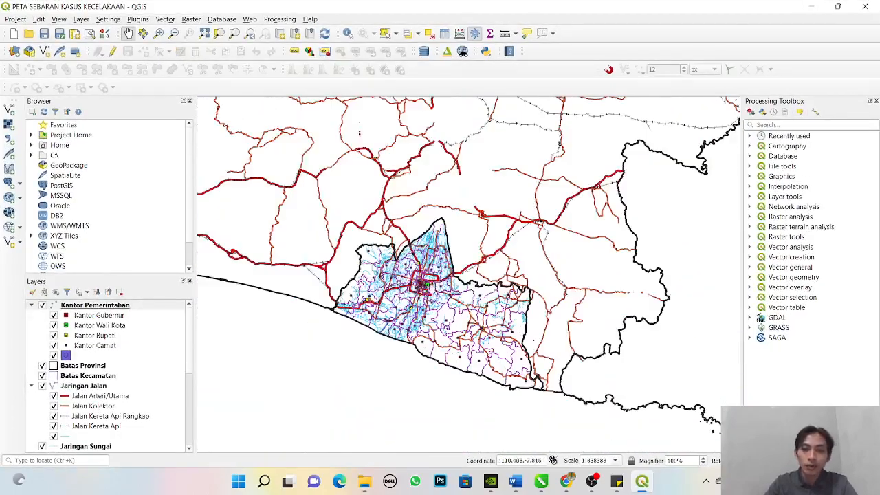
{"action": "scroll", "coordinate": [465, 275], "scroll_direction": "up", "scroll_amount": 3}
{"action": "scroll", "coordinate": [465, 275], "scroll_direction": "down", "scroll_amount": 2}
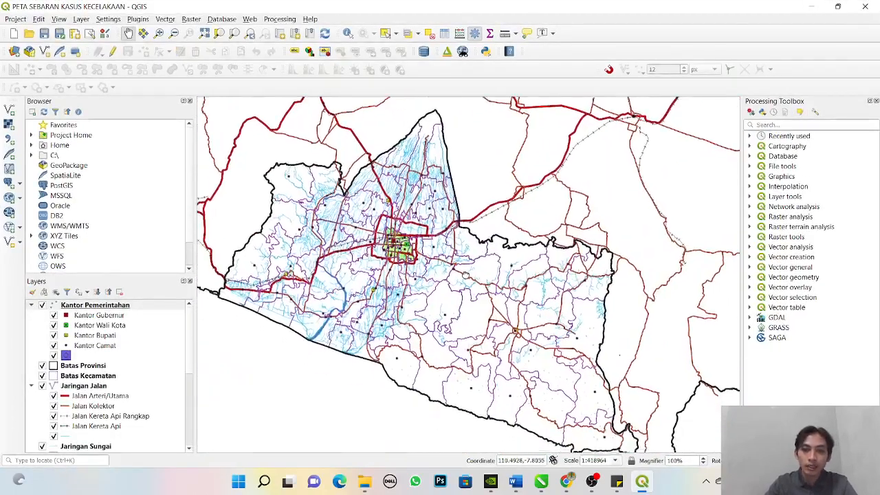
{"action": "left_click_drag", "start_coordinate": [494, 296], "coordinate": [496, 281]}
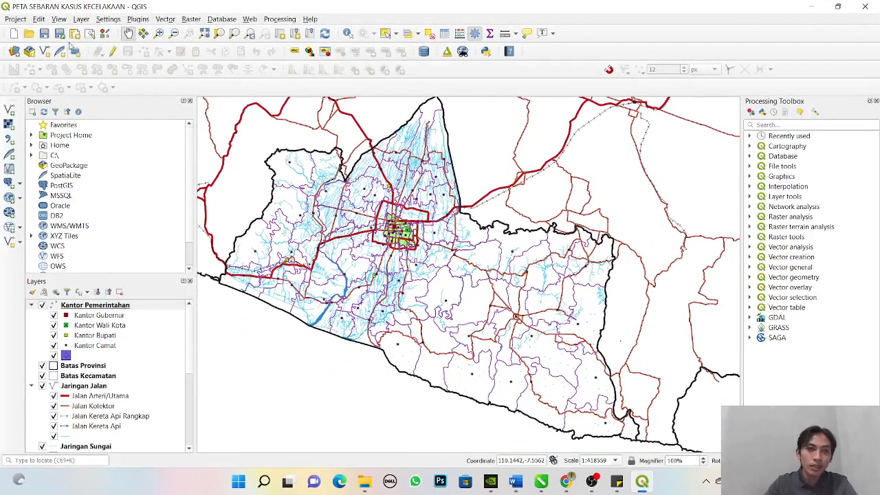
{"action": "left_click", "coordinate": [174, 35]}
{"action": "left_click_drag", "start_coordinate": [230, 106], "coordinate": [668, 435]}
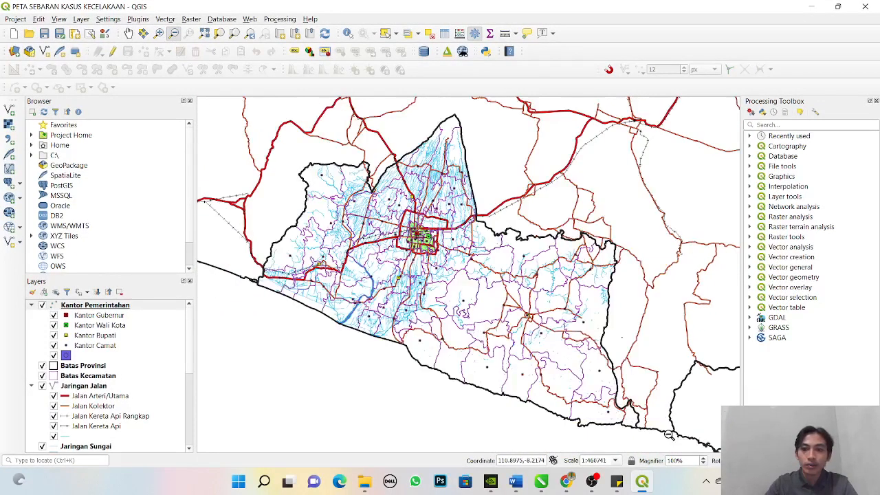
{"action": "left_click", "coordinate": [159, 34]}
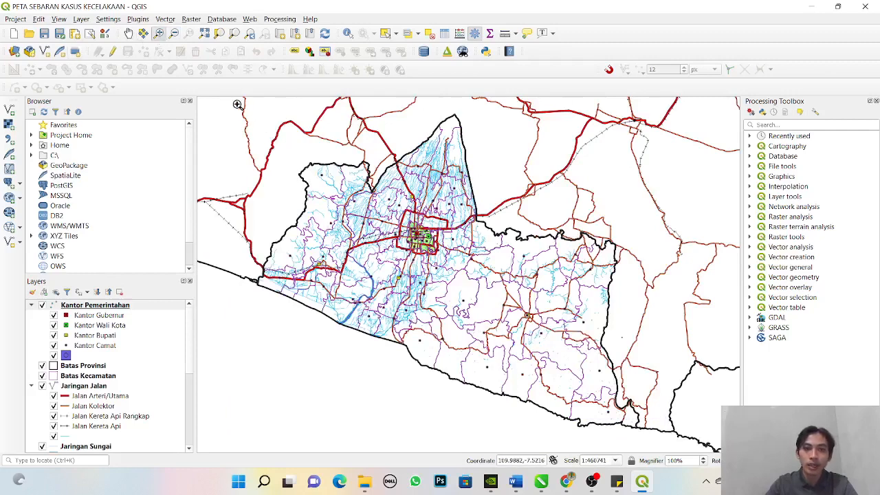
{"action": "left_click_drag", "start_coordinate": [237, 104], "coordinate": [712, 451]}
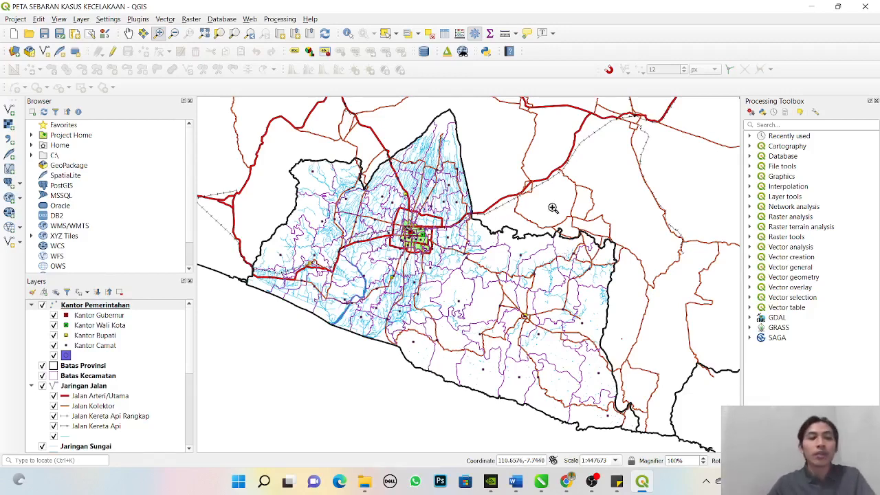
- Review the project's existing layers, including Kantor Pemerintahan, Batas Provinsi, Batas Kecamatan, Batas Administratif, Jaringan Jalan and SUNGAI_AR
{"action": "left_click_drag", "start_coordinate": [191, 351], "coordinate": [198, 313]}
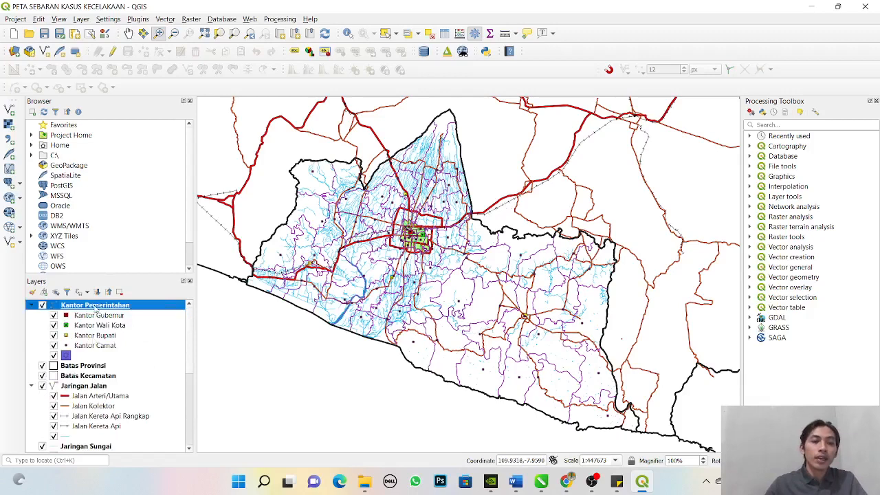
{"action": "left_click", "coordinate": [101, 368]}
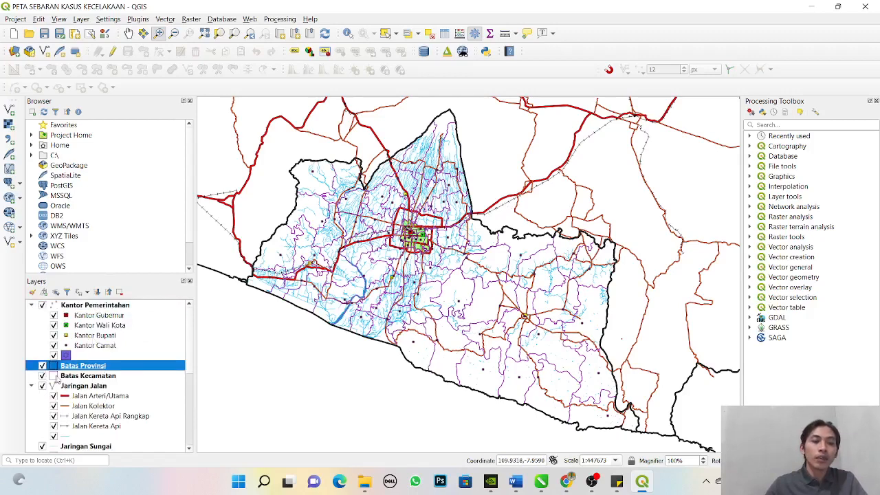
{"action": "left_click", "coordinate": [140, 375]}
{"action": "scroll", "coordinate": [184, 403], "scroll_direction": "down", "scroll_amount": 4}
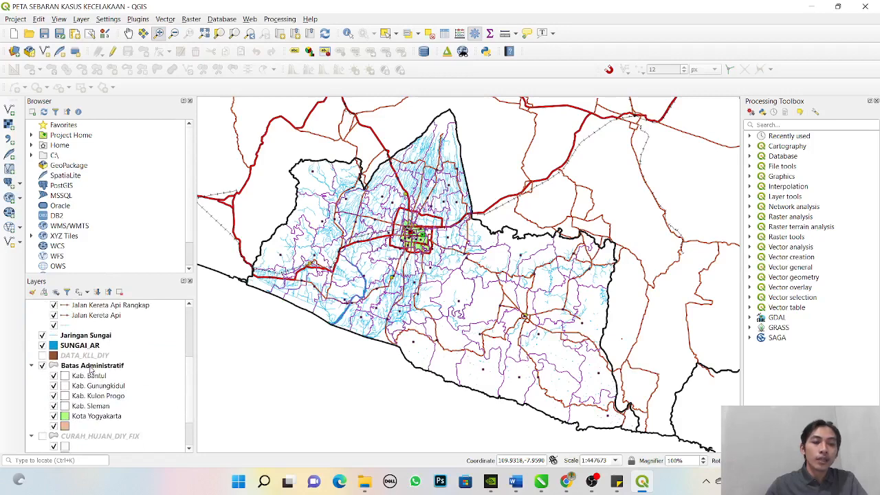
{"action": "left_click", "coordinate": [92, 367]}
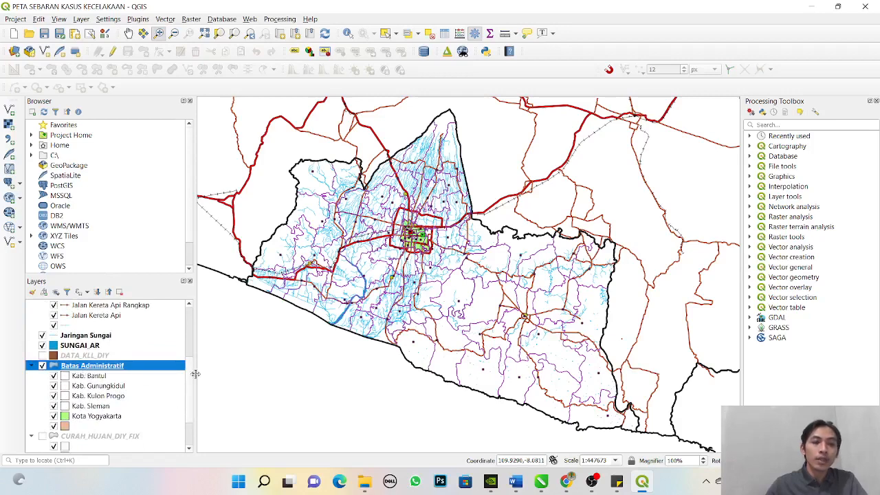
{"action": "left_click_drag", "start_coordinate": [195, 375], "coordinate": [190, 374]}
{"action": "scroll", "coordinate": [189, 371], "scroll_direction": "up", "scroll_amount": 2}
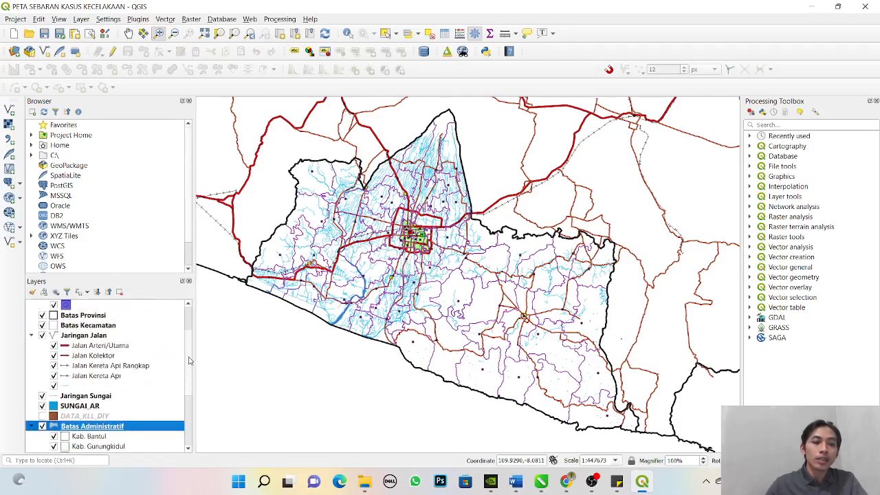
{"action": "left_click", "coordinate": [81, 357]}
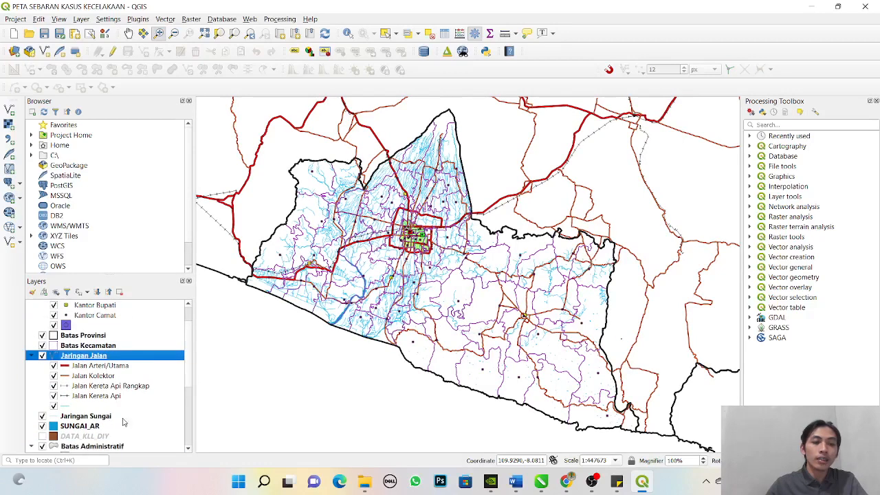
{"action": "left_click", "coordinate": [95, 427]}
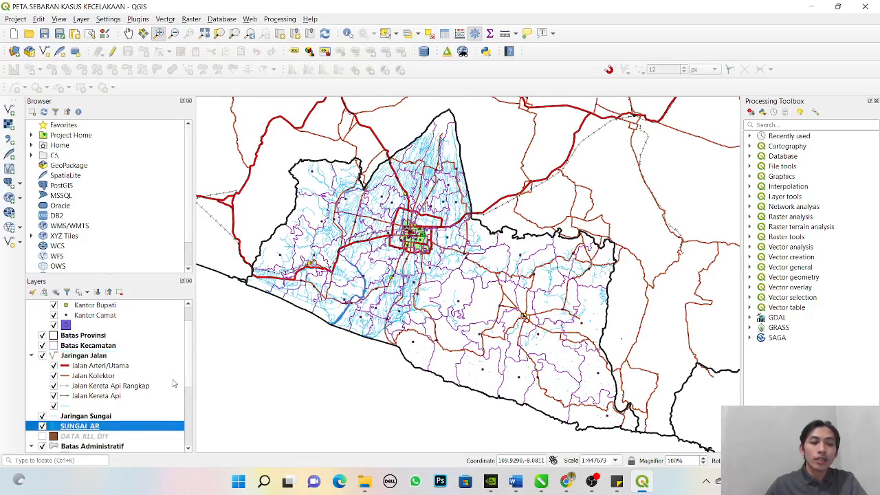
{"action": "scroll", "coordinate": [184, 367], "scroll_direction": "down", "scroll_amount": 4}
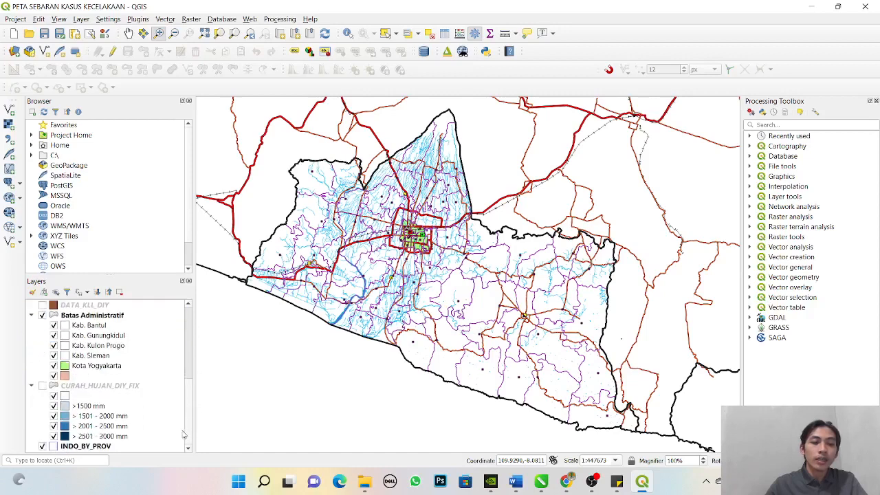
- Temporarily show the CURAH_HUJAN_DIY_FIX rainfall layer with Batas Administratif hidden, and restore both layers' original visibility
{"action": "left_click", "coordinate": [85, 390]}
{"action": "left_click", "coordinate": [42, 386]}
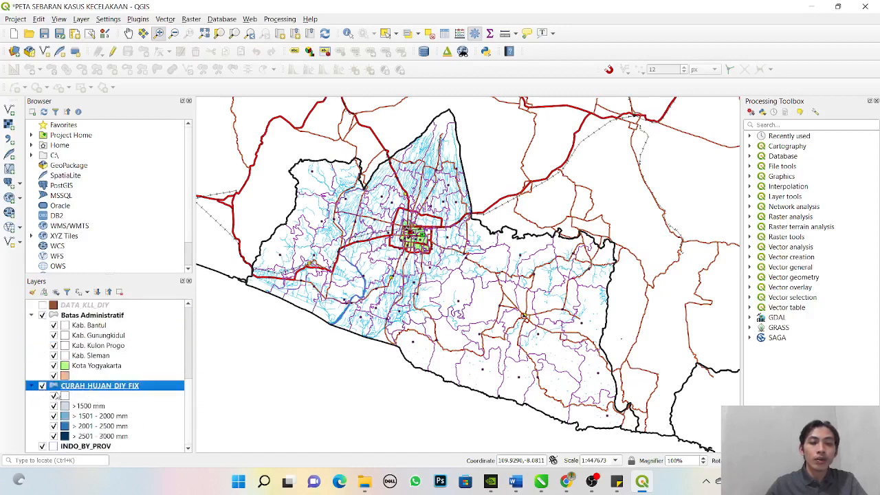
{"action": "left_click", "coordinate": [42, 315]}
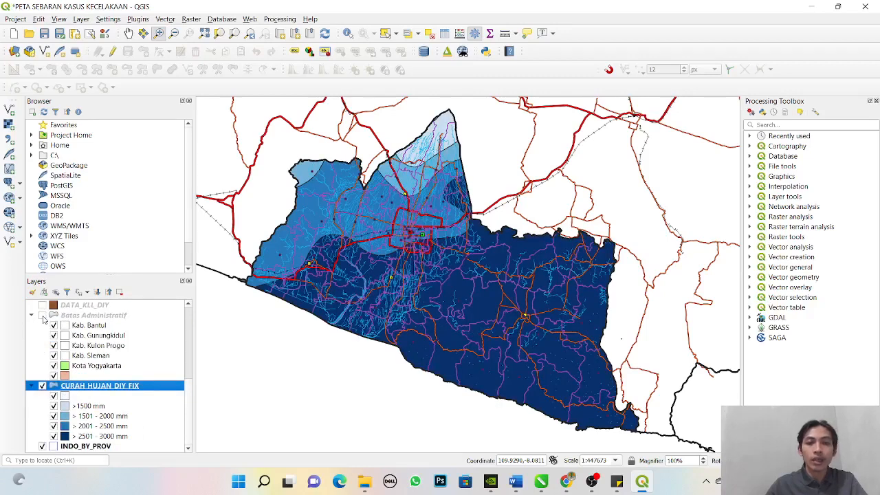
{"action": "left_click", "coordinate": [42, 315]}
{"action": "left_click", "coordinate": [42, 386]}
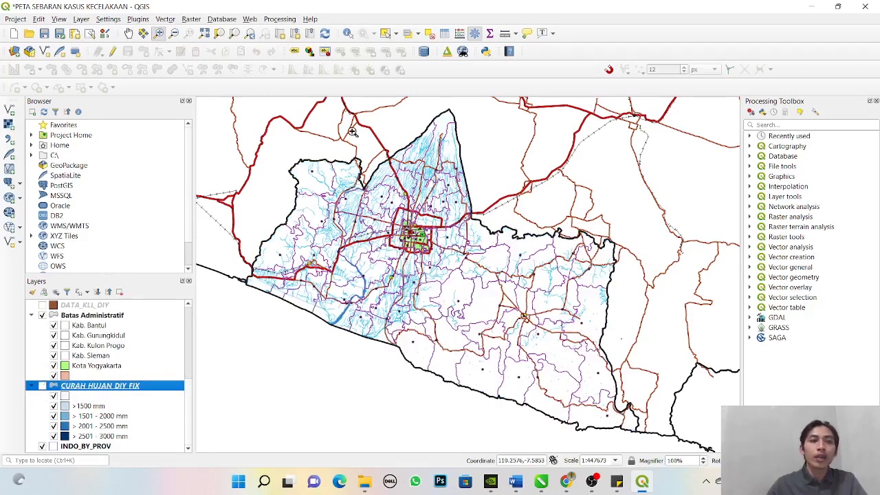
- Start adding a vector layer from file and browse to the PETA KASUS KECELAKAAN folder
{"action": "left_click_drag", "start_coordinate": [191, 404], "coordinate": [195, 304]}
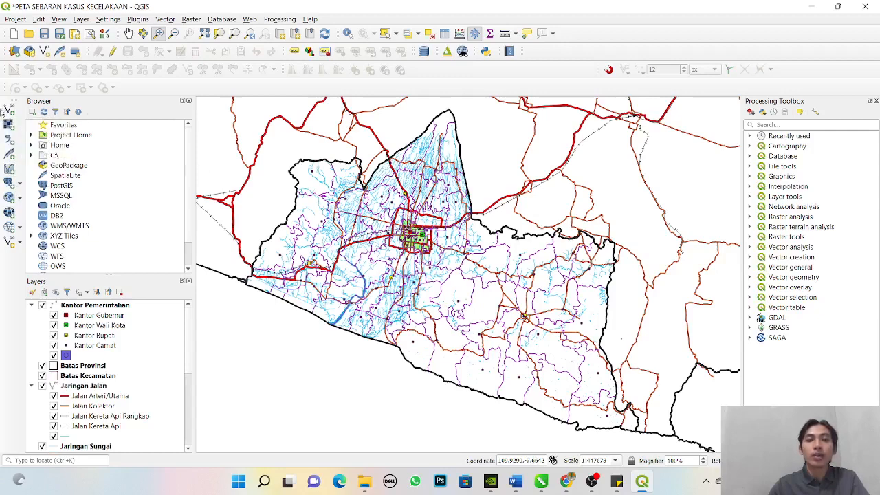
{"action": "left_click", "coordinate": [10, 111]}
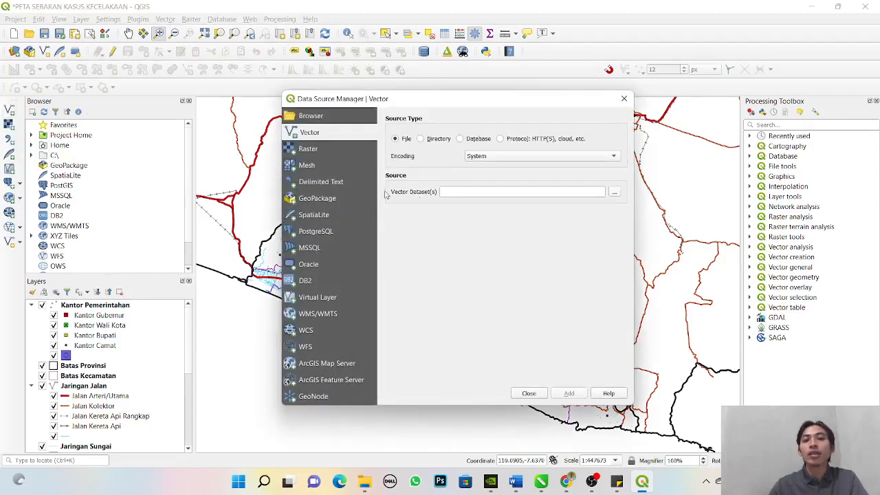
{"action": "left_click", "coordinate": [614, 192]}
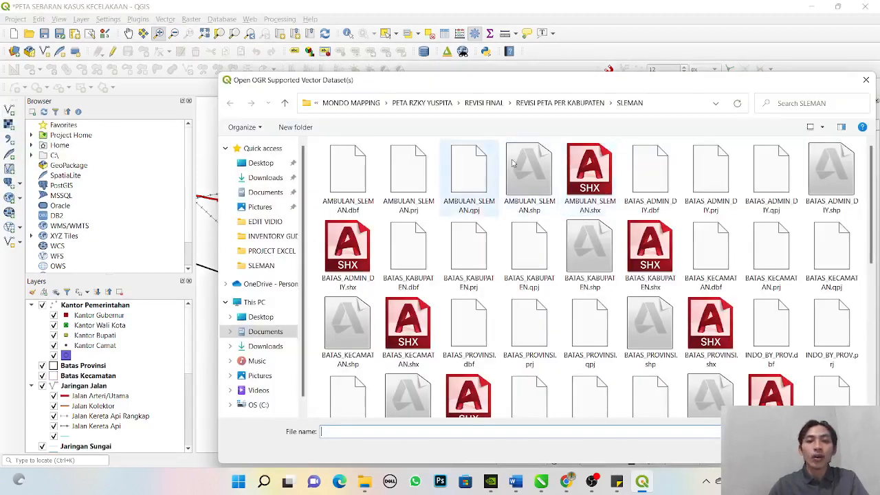
{"action": "left_click_drag", "start_coordinate": [460, 77], "coordinate": [368, 14]}
{"action": "left_click", "coordinate": [193, 39]}
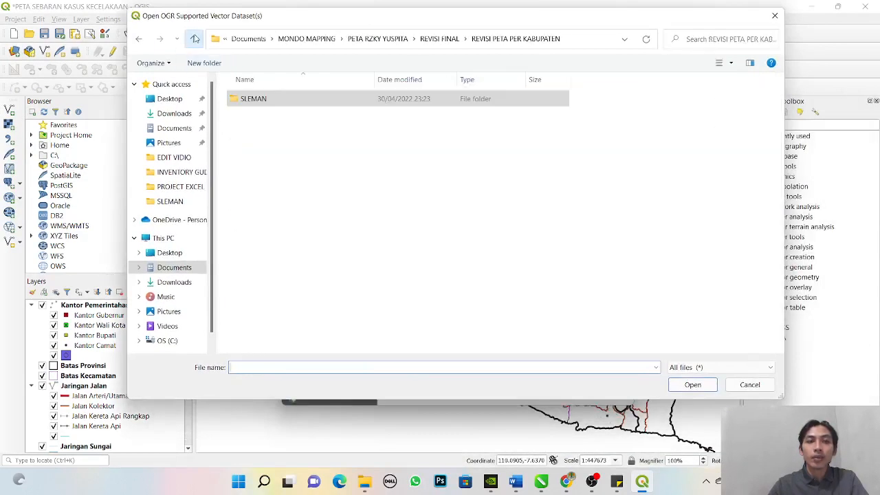
{"action": "left_click", "coordinate": [194, 39]}
{"action": "left_click", "coordinate": [193, 38]}
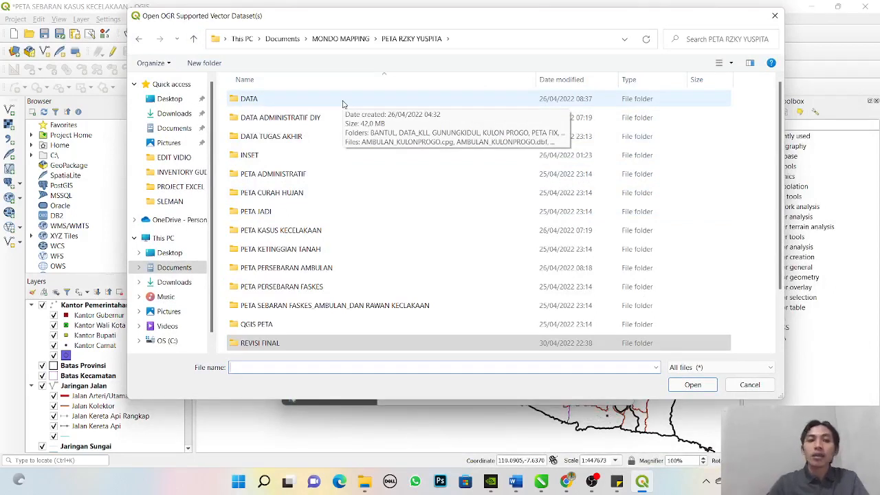
{"action": "double_click", "coordinate": [314, 230]}
- Choose DATA_KLL.shp as the vector dataset to load
{"action": "left_click", "coordinate": [314, 230]}
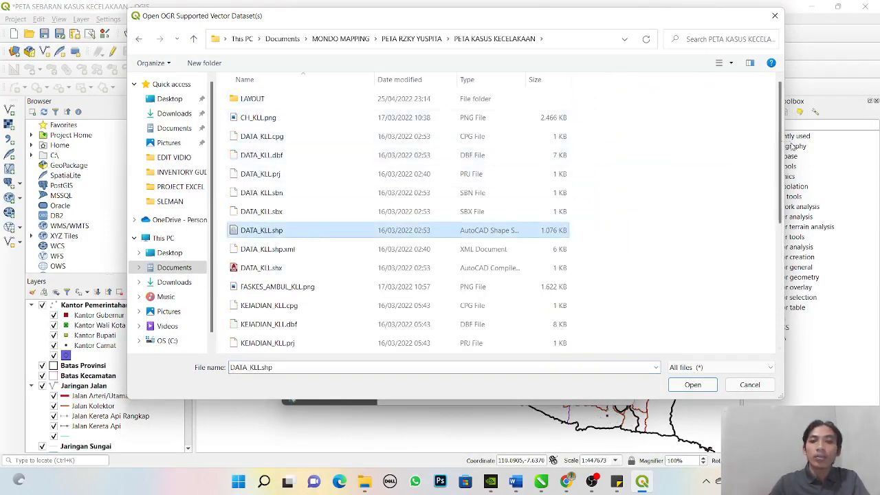
{"action": "left_click_drag", "start_coordinate": [780, 140], "coordinate": [753, 122]}
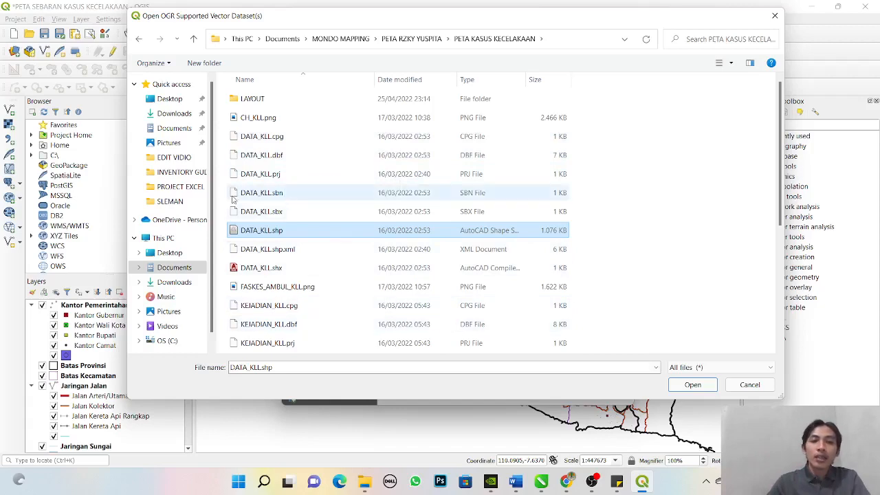
{"action": "scroll", "coordinate": [790, 233], "scroll_direction": "down", "scroll_amount": 2}
{"action": "scroll", "coordinate": [790, 234], "scroll_direction": "down", "scroll_amount": 2}
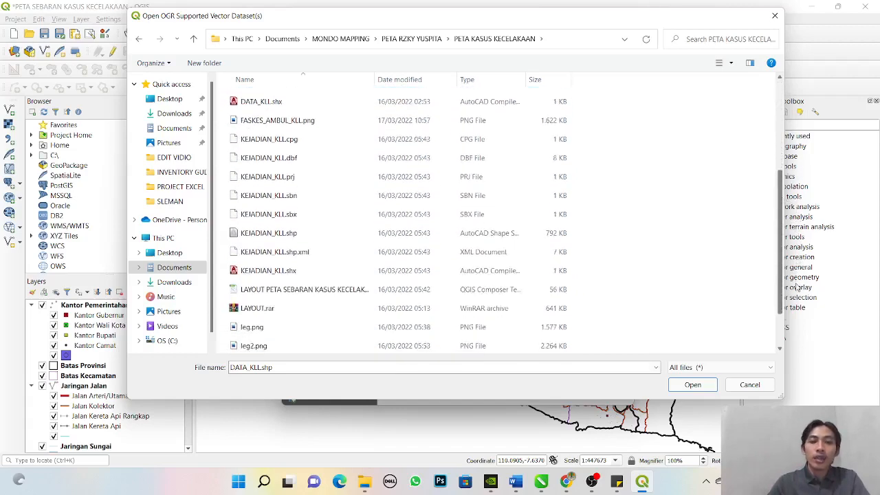
{"action": "scroll", "coordinate": [752, 147], "scroll_direction": "up", "scroll_amount": 5}
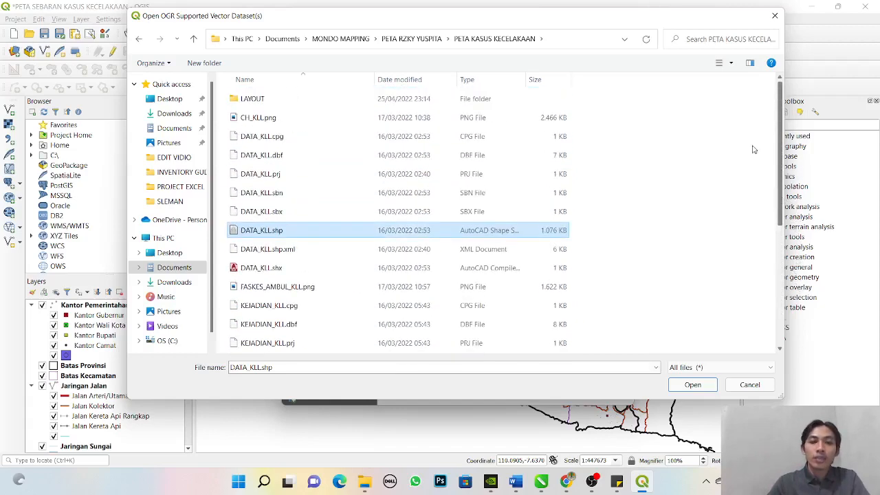
{"action": "left_click", "coordinate": [712, 388]}
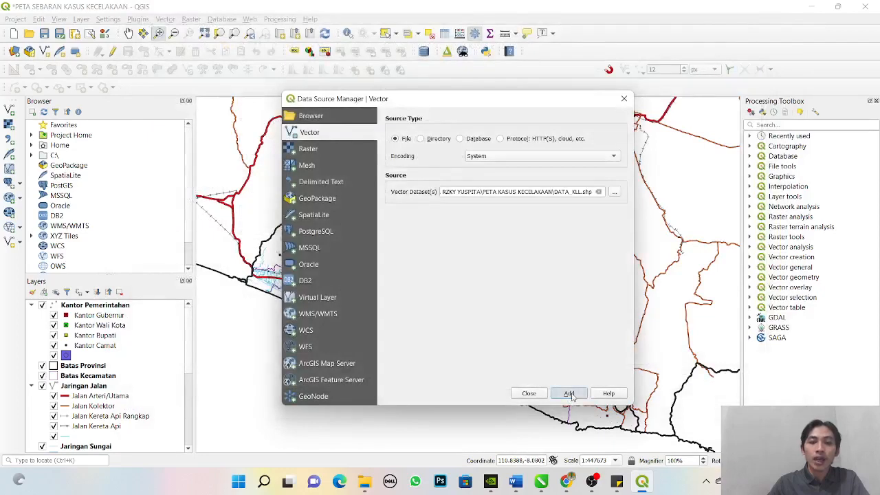
- Add DATA_KLL.shp to the project and place its layer directly above DATA_KLL_DIY
{"action": "left_click", "coordinate": [569, 393]}
{"action": "left_click", "coordinate": [528, 393]}
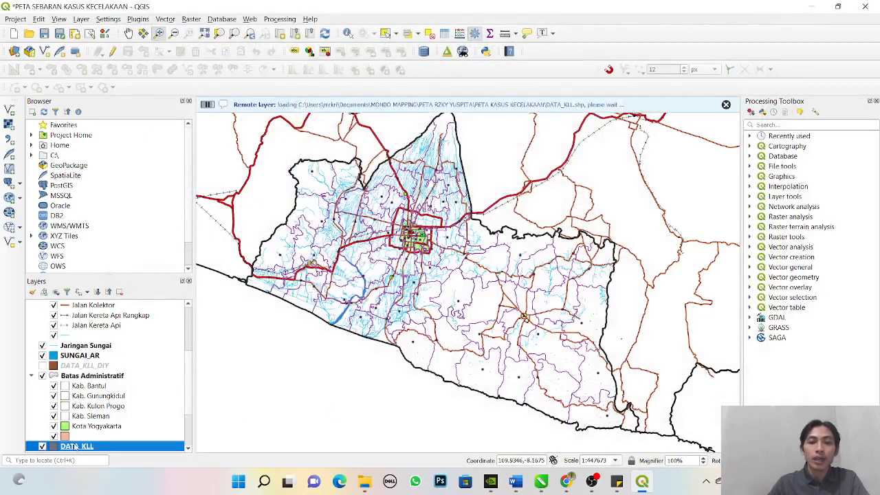
{"action": "left_click_drag", "start_coordinate": [79, 451], "coordinate": [86, 368]}
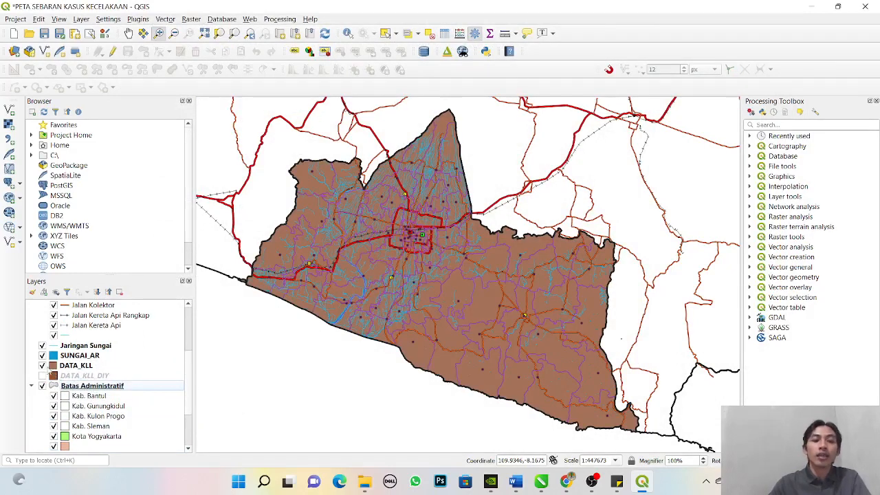
- Toggle the DATA_KLL layer's visibility to compare the map with and without it, leaving it hidden
{"action": "left_click", "coordinate": [43, 366]}
{"action": "left_click", "coordinate": [43, 366]}
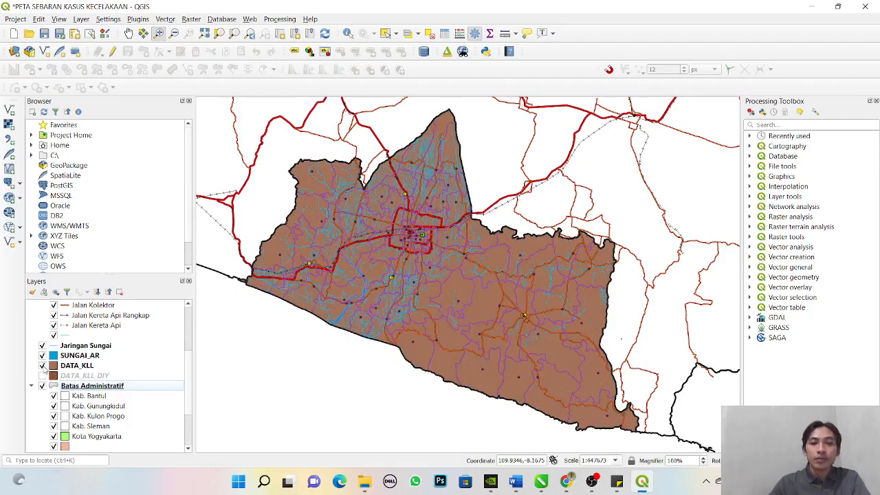
{"action": "left_click", "coordinate": [43, 366]}
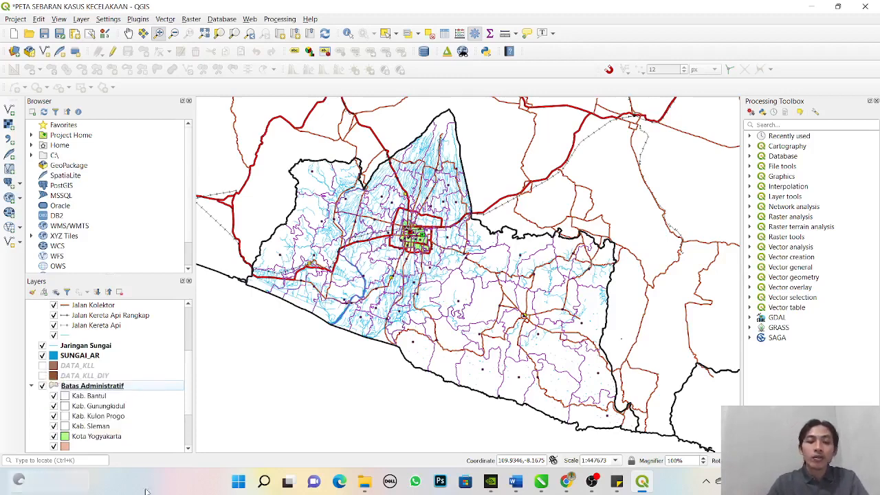
- Launch ArcMap 10.6.1
{"action": "left_click", "coordinate": [263, 483]}
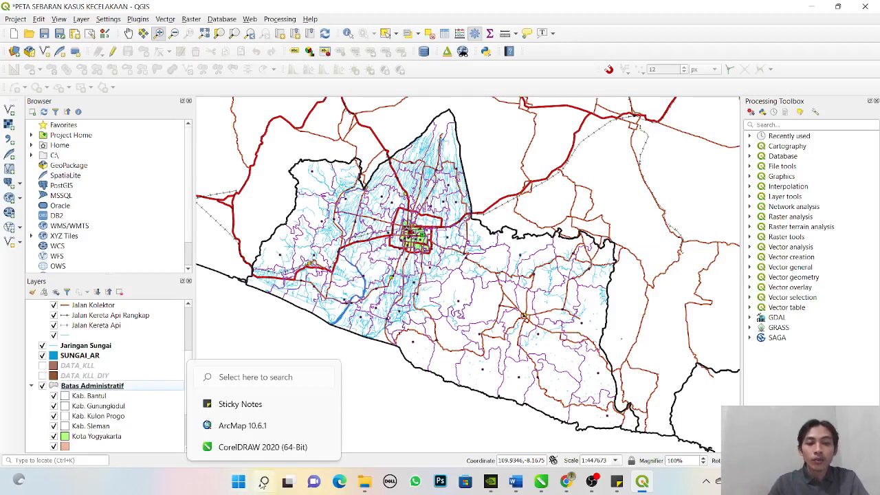
{"action": "left_click", "coordinate": [273, 278]}
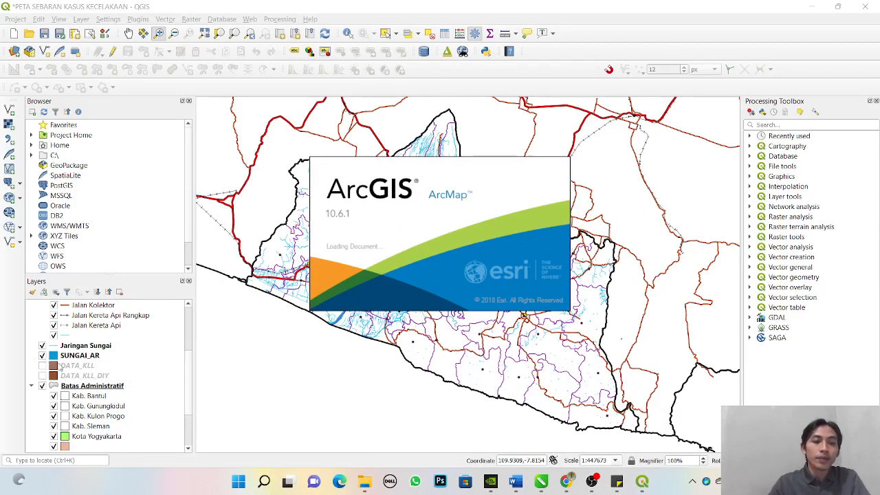
- Make the DATA_KLL and DATA_KLL_DIY layers visible, select both and bring up their layer options
{"action": "left_click", "coordinate": [42, 366]}
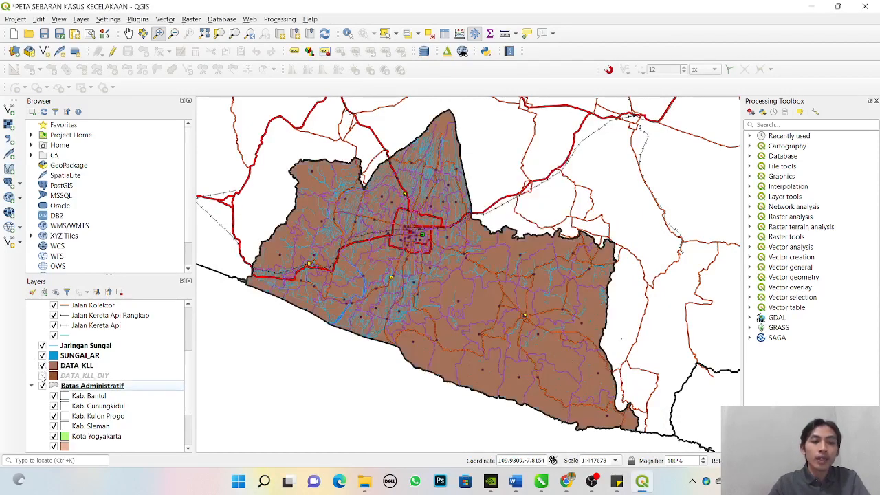
{"action": "left_click", "coordinate": [42, 375]}
{"action": "left_click", "coordinate": [72, 376]}
{"action": "left_click", "coordinate": [72, 366], "text": "ctrl"}
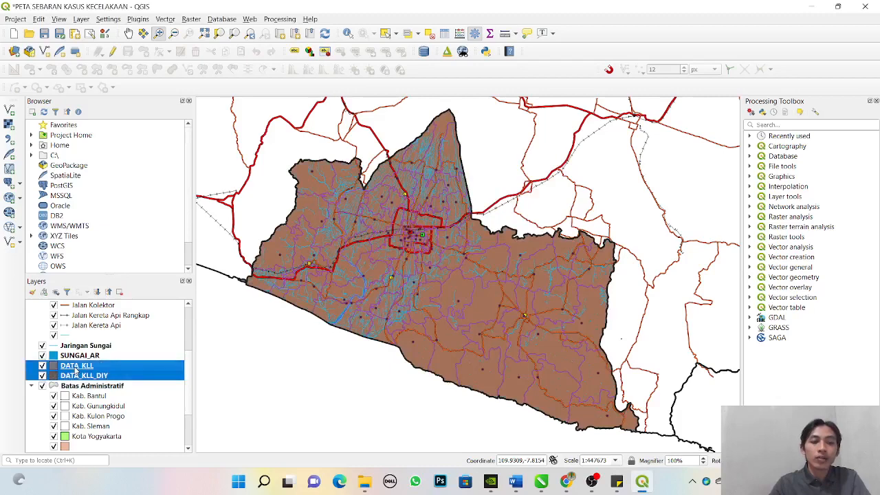
{"action": "right_click", "coordinate": [73, 367]}
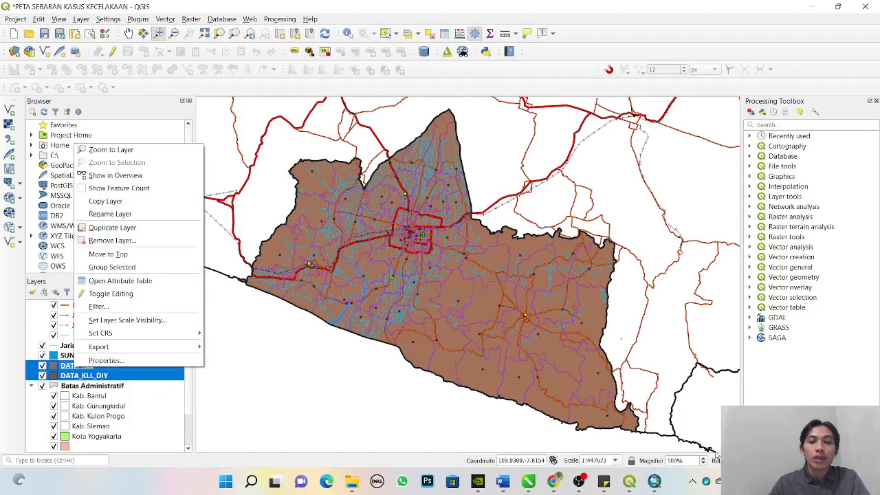
- Switch to ArcMap with a blank map and browse for data to add in the DATA_KLL folder inside DATA
{"action": "left_click", "coordinate": [653, 481]}
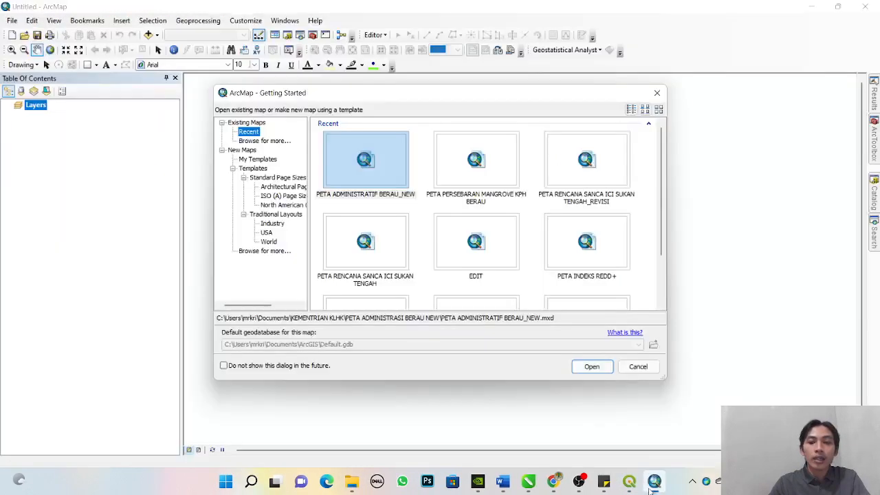
{"action": "left_click", "coordinate": [637, 366]}
{"action": "left_click", "coordinate": [149, 34]}
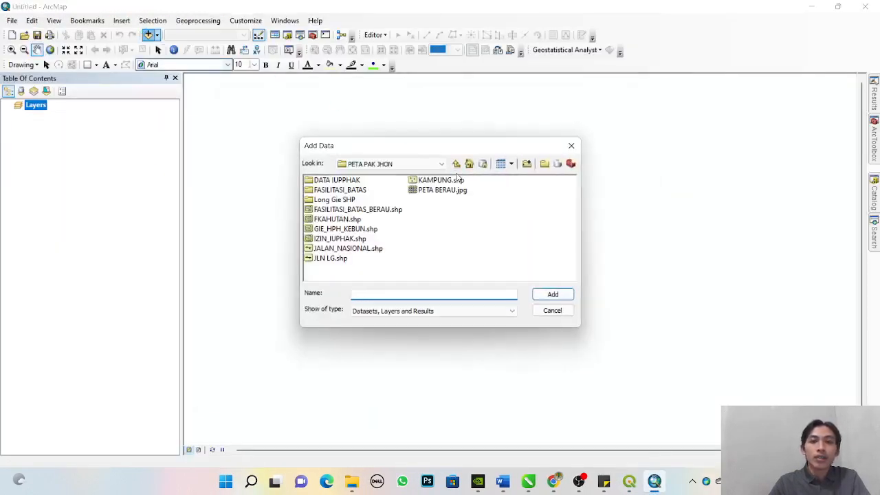
{"action": "left_click", "coordinate": [457, 165]}
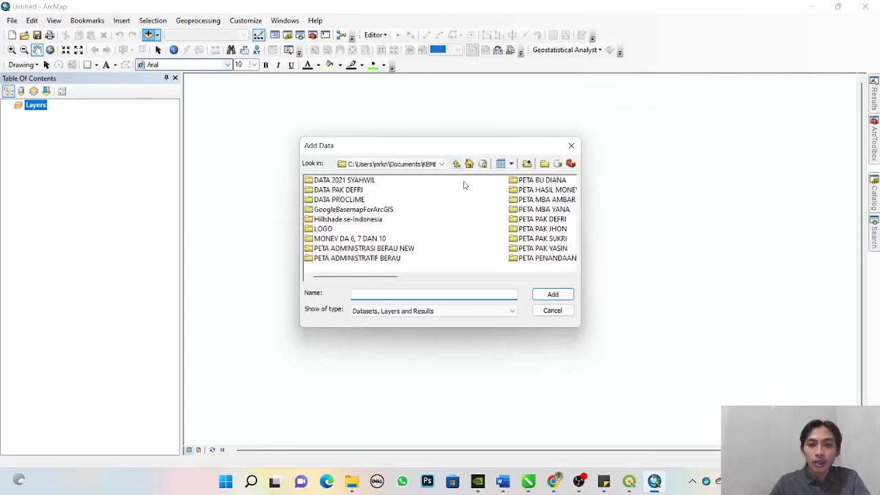
{"action": "left_click", "coordinate": [409, 164]}
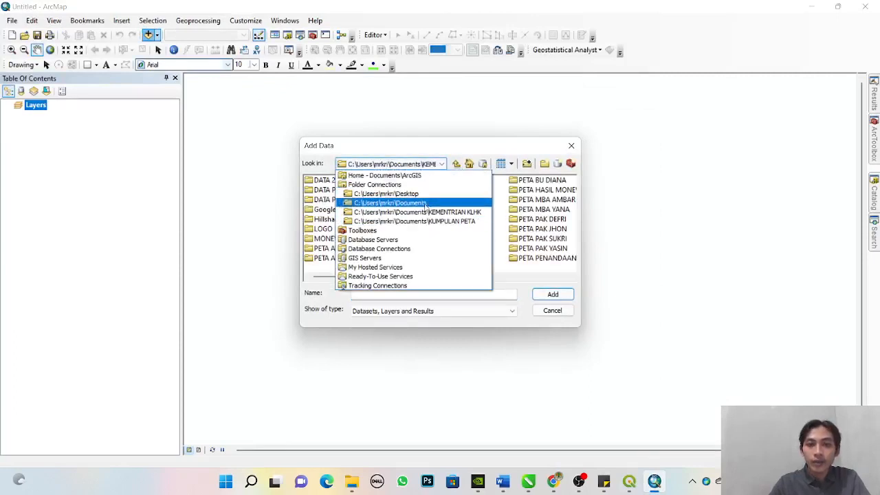
{"action": "left_click", "coordinate": [428, 203]}
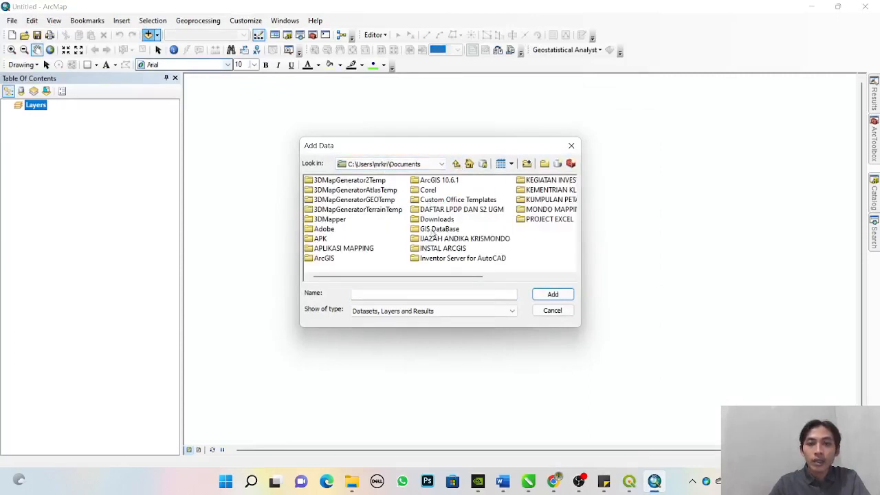
{"action": "double_click", "coordinate": [549, 212]}
{"action": "double_click", "coordinate": [357, 249]}
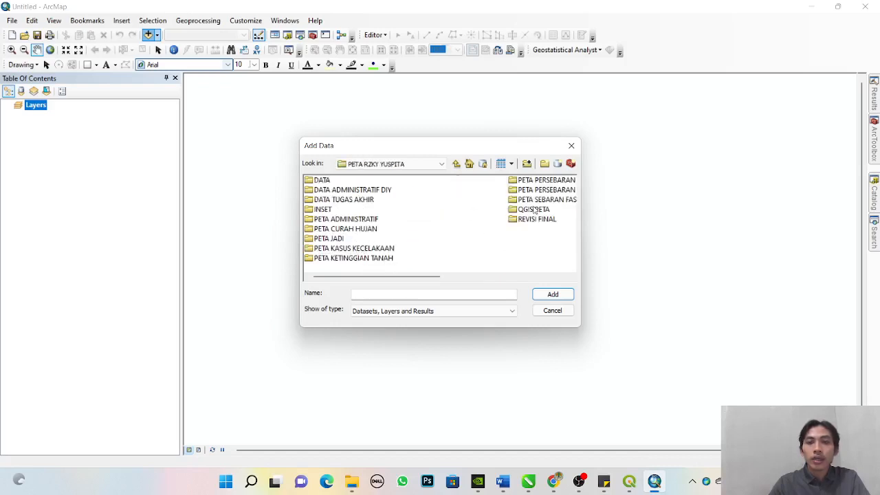
{"action": "double_click", "coordinate": [322, 180]}
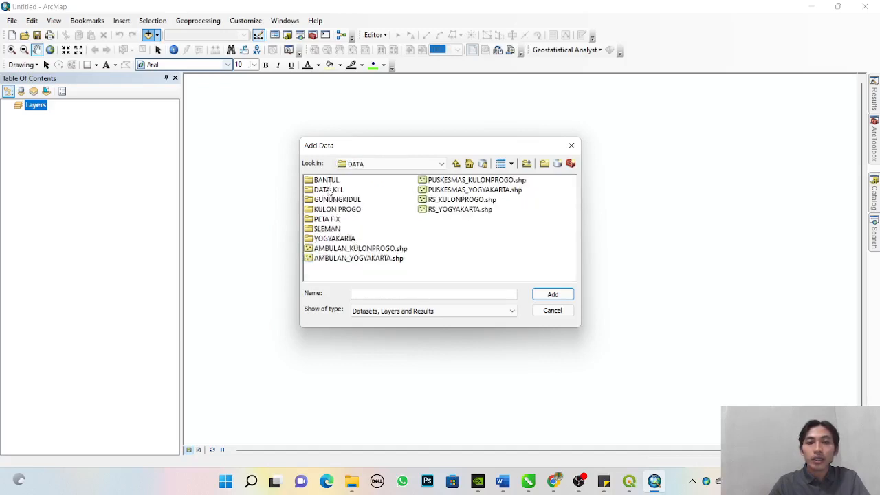
{"action": "double_click", "coordinate": [330, 191]}
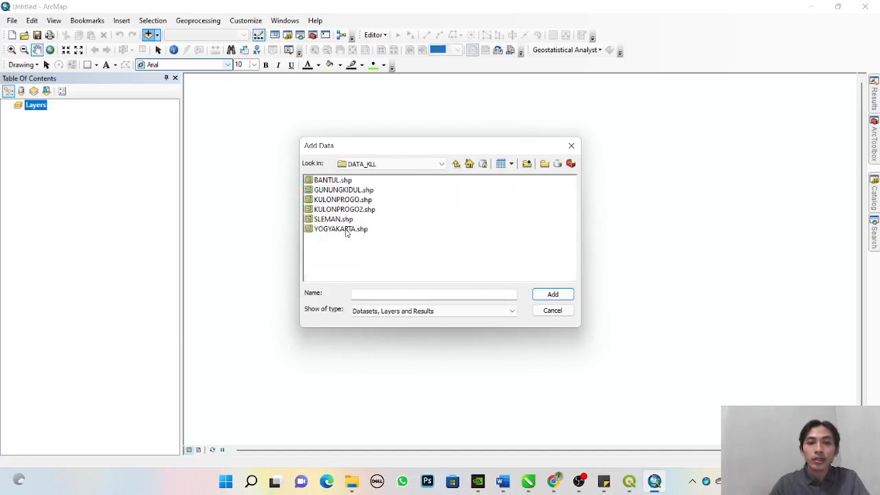
- Add the YOGYAKARTA, SLEMAN, KULONPROGO2, BANTUL and GUNUNGKIDUL shapefiles to the map together
{"action": "left_click", "coordinate": [346, 231]}
{"action": "left_click", "coordinate": [339, 219], "text": "ctrl"}
{"action": "left_click", "coordinate": [342, 209], "text": "ctrl"}
{"action": "left_click", "coordinate": [333, 180], "text": "ctrl"}
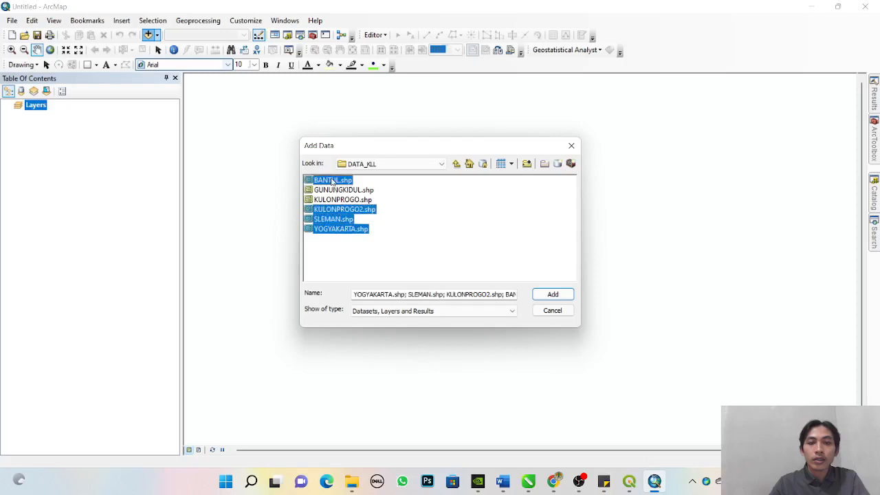
{"action": "left_click", "coordinate": [338, 191], "text": "ctrl"}
{"action": "left_click", "coordinate": [552, 294]}
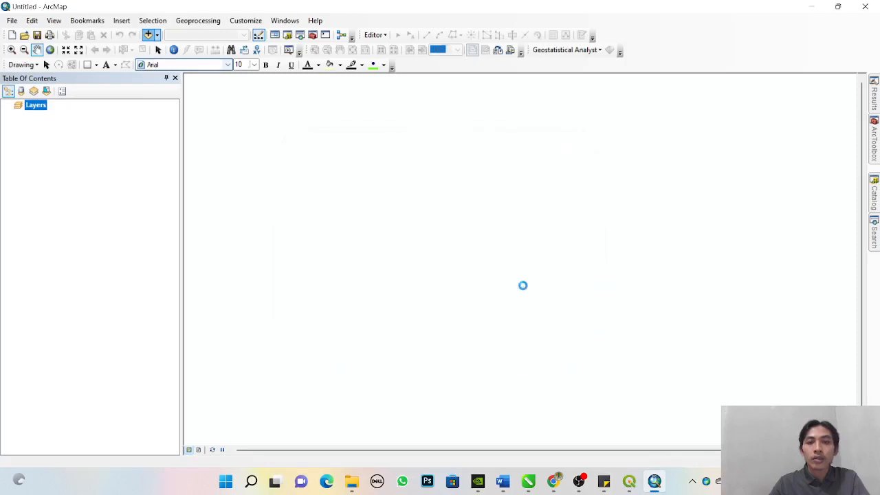
- Open the attribute tables of the YOGYAKARTA and SLEMAN layers to examine their accident counts and classes
{"action": "left_click", "coordinate": [135, 137]}
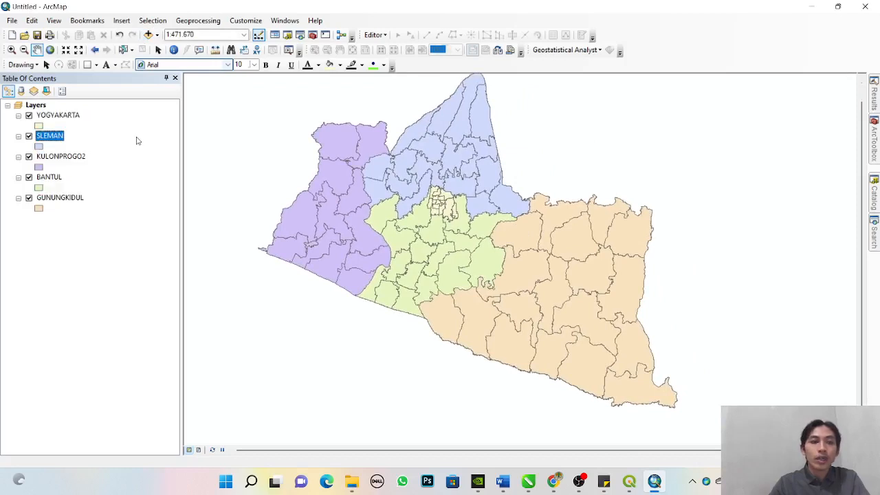
{"action": "left_click", "coordinate": [56, 115]}
{"action": "right_click", "coordinate": [49, 116]}
{"action": "left_click", "coordinate": [76, 150]}
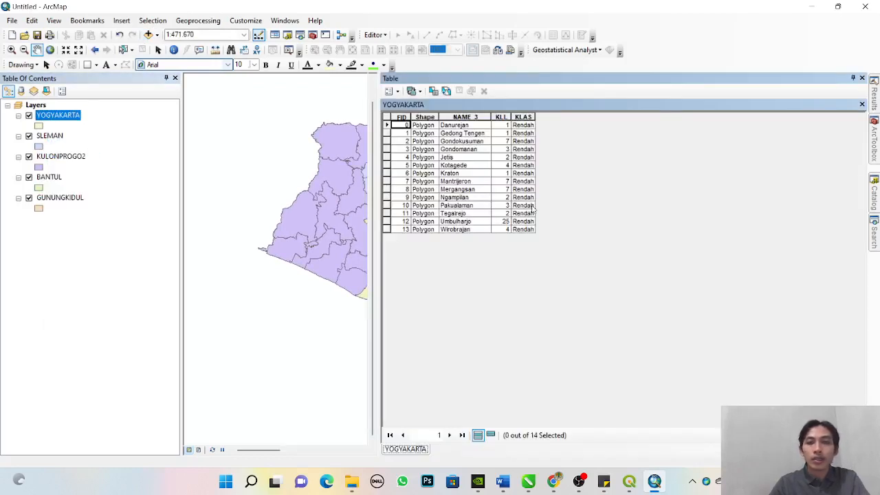
{"action": "left_click", "coordinate": [48, 135]}
{"action": "right_click", "coordinate": [48, 136]}
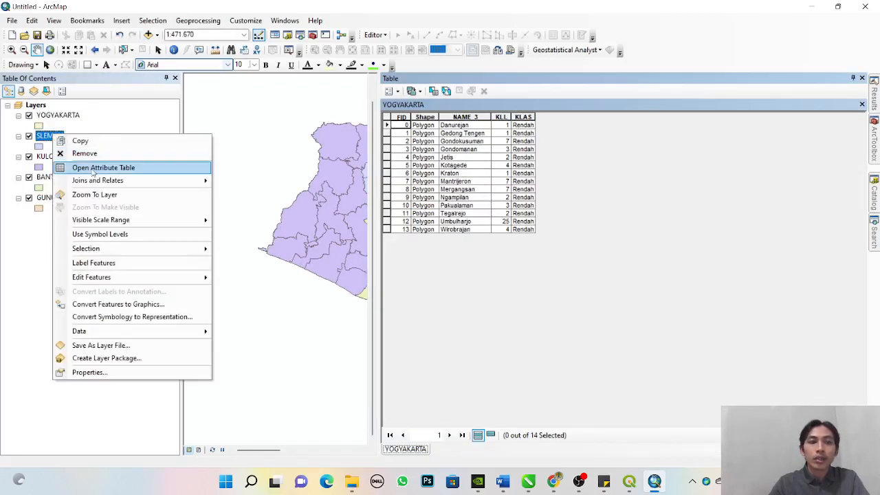
{"action": "left_click", "coordinate": [130, 167]}
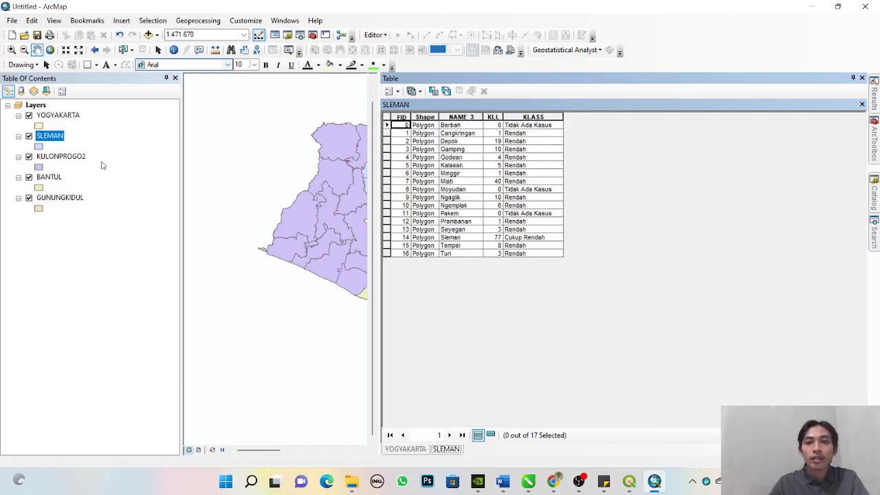
- Open the attribute tables of the KULONPROGO2, BANTUL and GUNUNGKIDUL layers to examine their accident data
{"action": "right_click", "coordinate": [57, 156]}
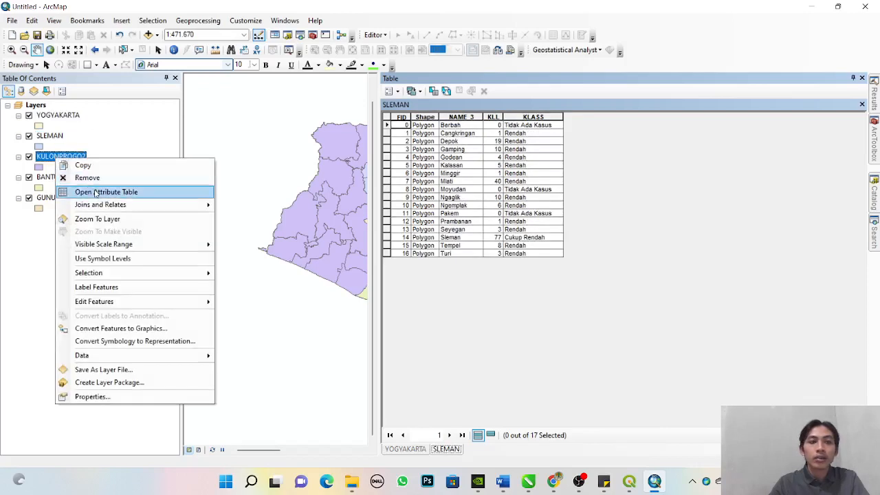
{"action": "left_click", "coordinate": [96, 189]}
{"action": "left_click", "coordinate": [48, 177]}
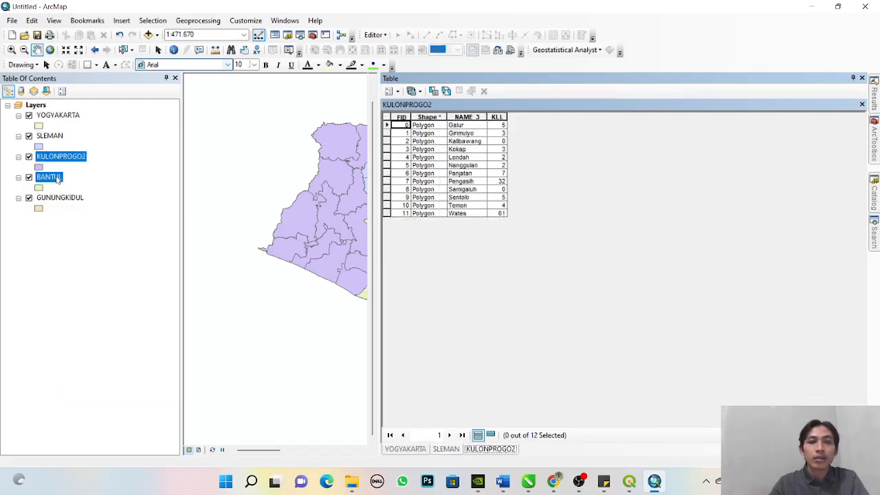
{"action": "right_click", "coordinate": [53, 177]}
{"action": "left_click", "coordinate": [99, 209]}
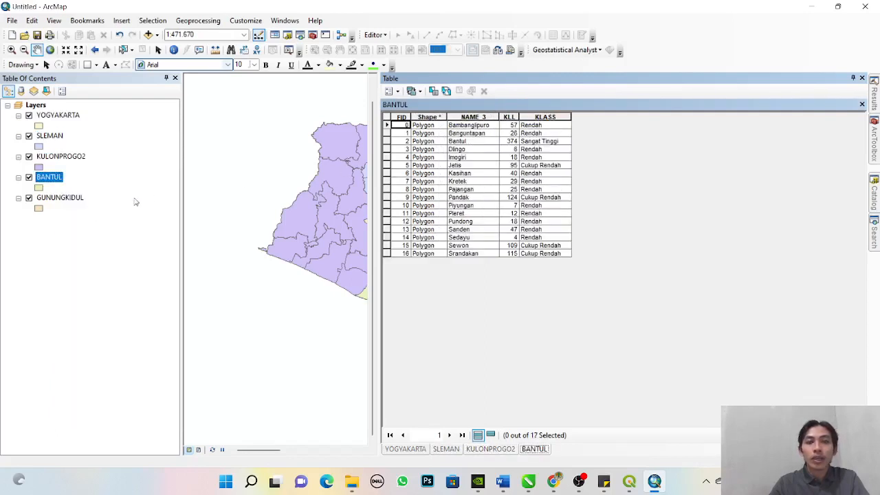
{"action": "left_click", "coordinate": [69, 199]}
{"action": "right_click", "coordinate": [68, 199]}
{"action": "left_click", "coordinate": [134, 231]}
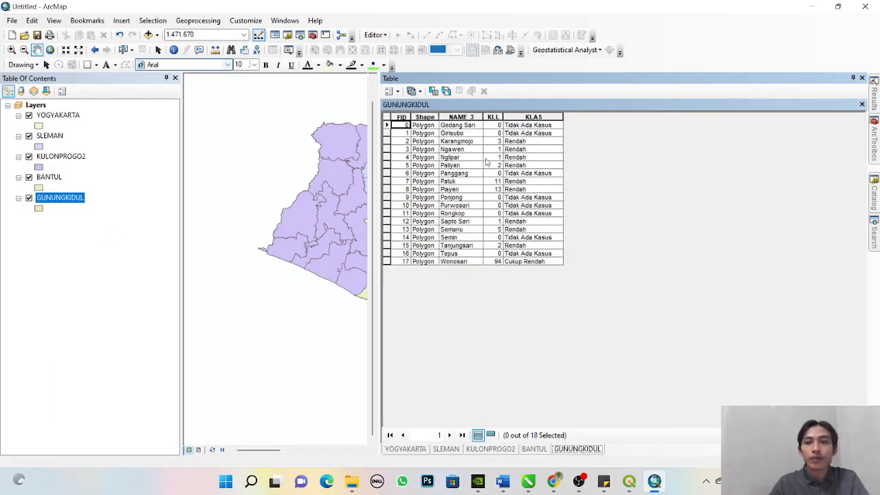
- Compare the accident count and class fields in the BANTUL and GUNUNGKIDUL attribute tables
{"action": "right_click", "coordinate": [45, 180]}
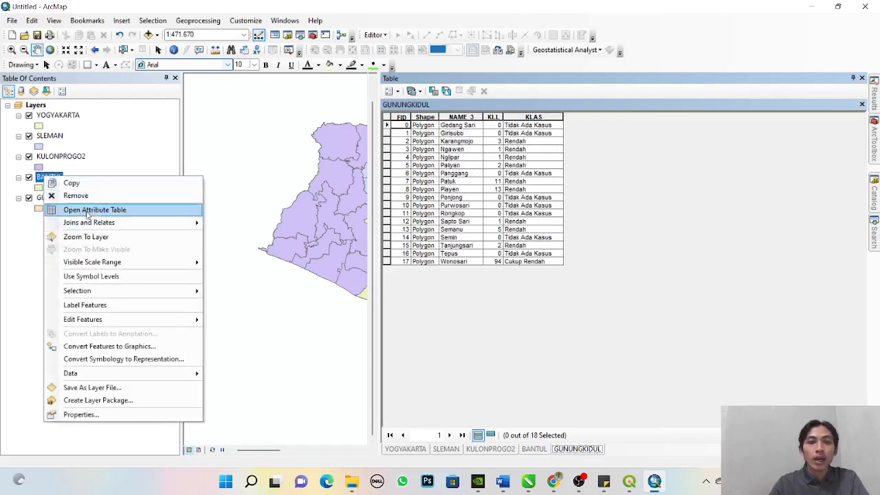
{"action": "left_click", "coordinate": [98, 209]}
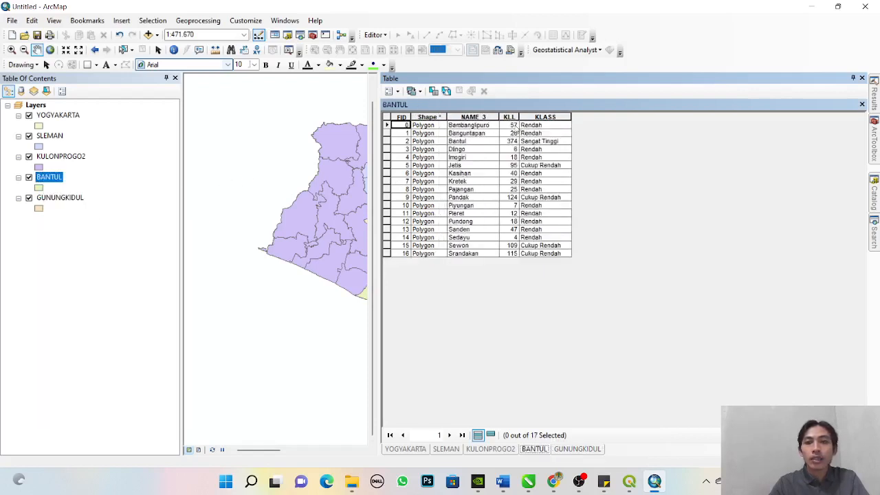
{"action": "right_click", "coordinate": [66, 200]}
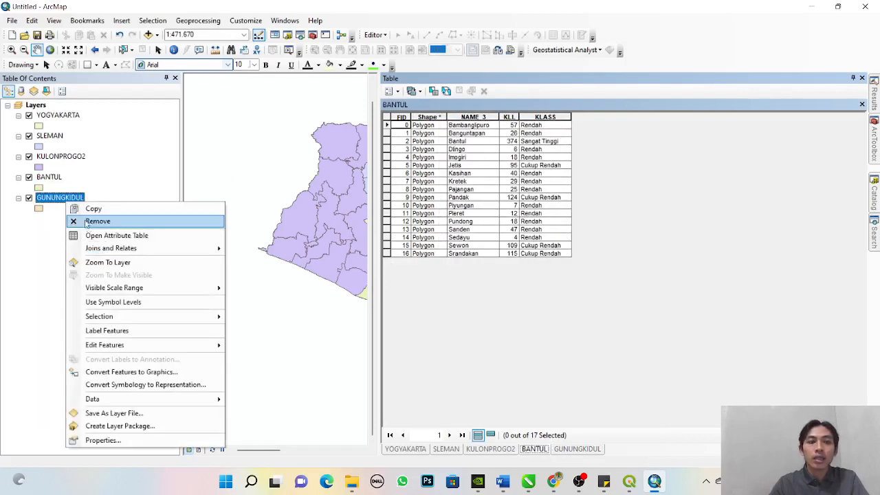
{"action": "left_click", "coordinate": [97, 235]}
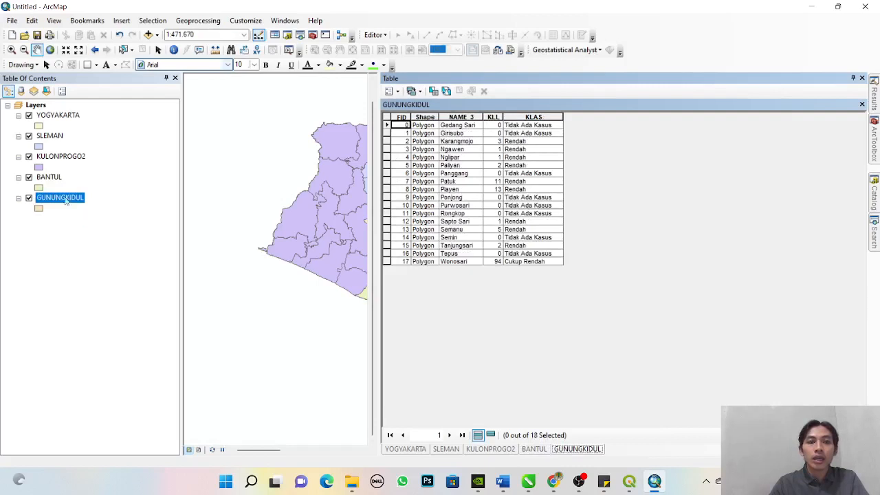
{"action": "right_click", "coordinate": [47, 177]}
{"action": "left_click", "coordinate": [76, 209]}
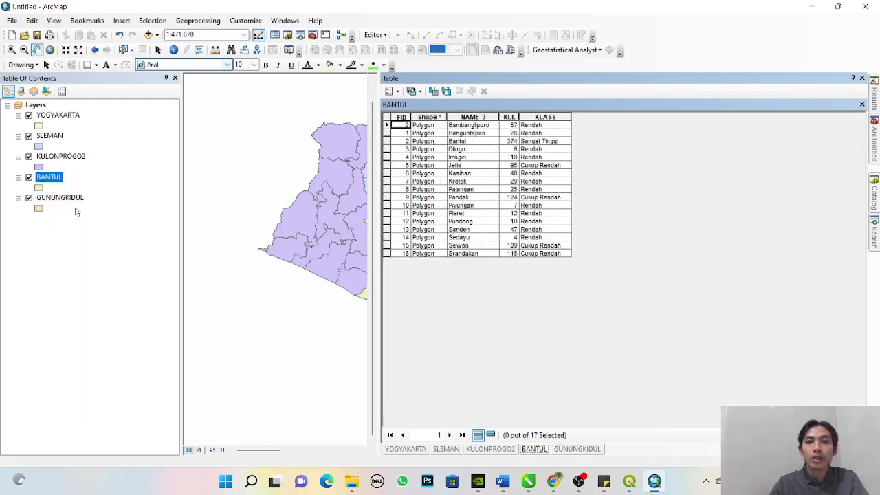
- Compare the accident class fields in the KULONPROGO2, SLEMAN and YOGYAKARTA attribute tables
{"action": "right_click", "coordinate": [59, 158]}
{"action": "left_click", "coordinate": [94, 191]}
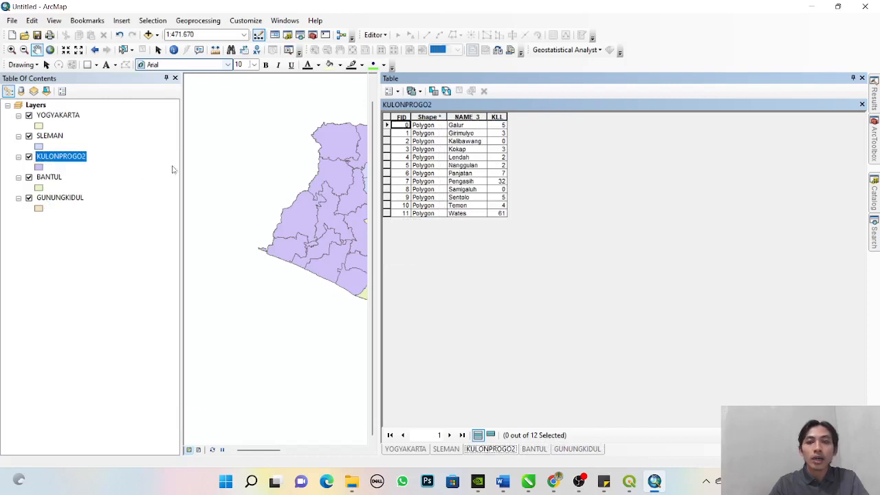
{"action": "right_click", "coordinate": [55, 138]}
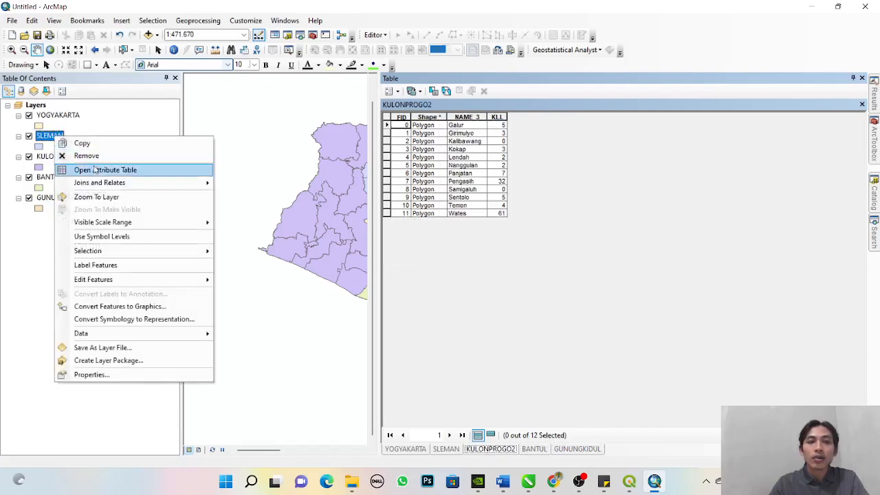
{"action": "left_click", "coordinate": [97, 171]}
{"action": "right_click", "coordinate": [53, 117]}
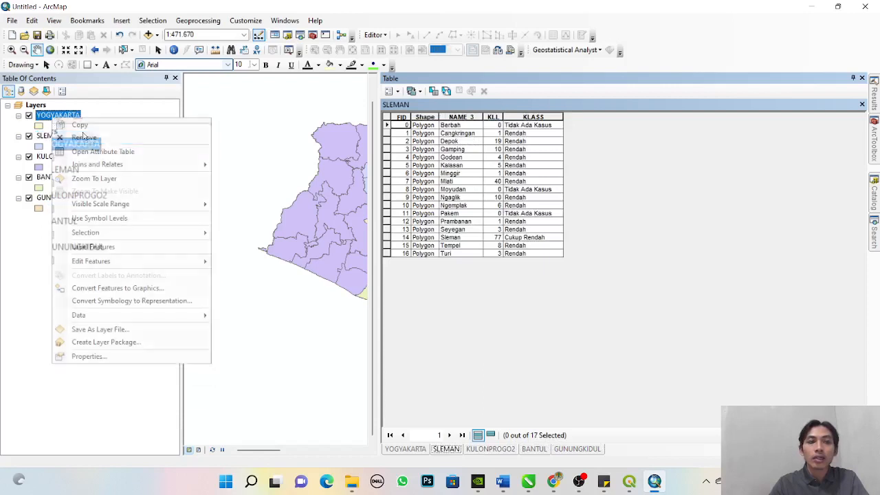
{"action": "left_click", "coordinate": [99, 153]}
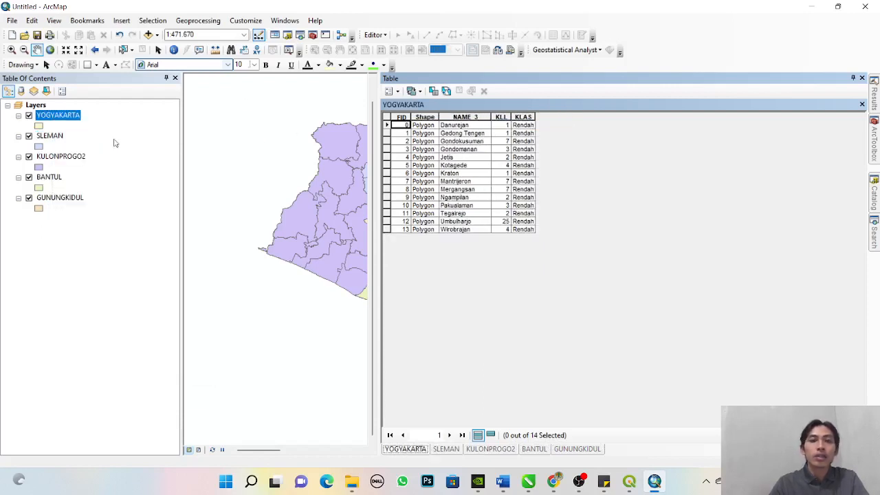
- Add a text field named KLAS to the SLEMAN layer's attribute table
{"action": "right_click", "coordinate": [59, 137]}
{"action": "left_click", "coordinate": [97, 169]}
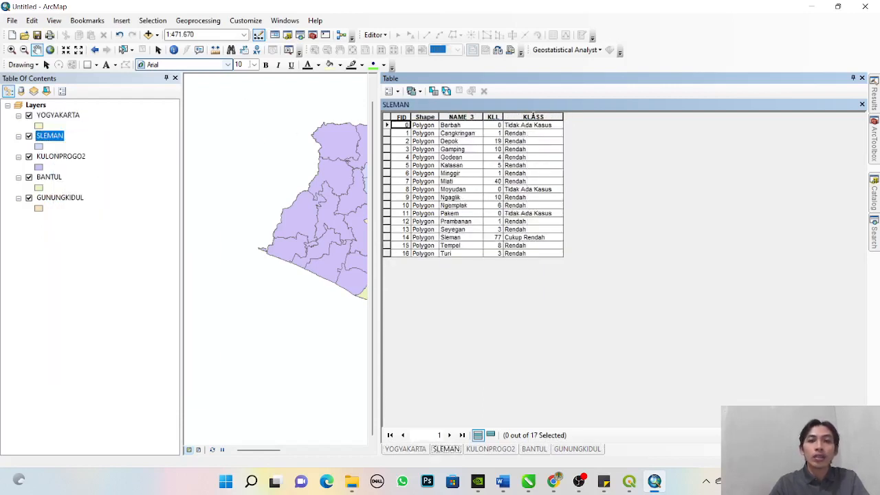
{"action": "left_click", "coordinate": [396, 91]}
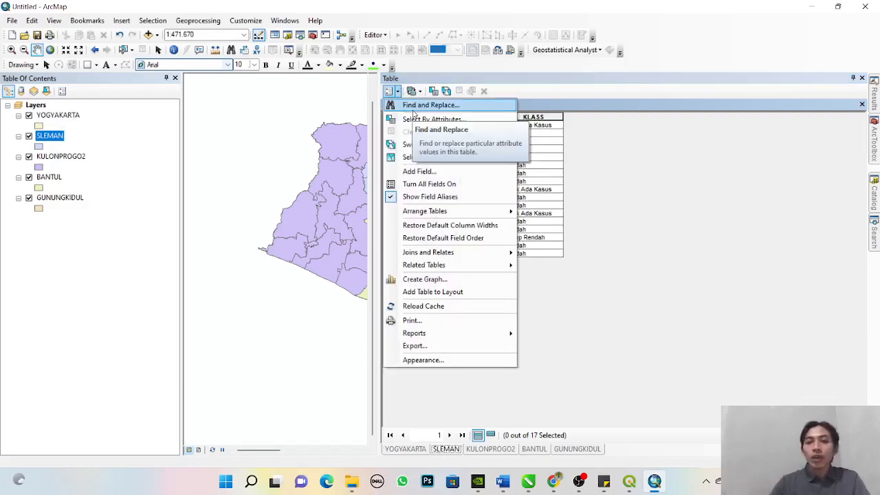
{"action": "left_click", "coordinate": [419, 172]}
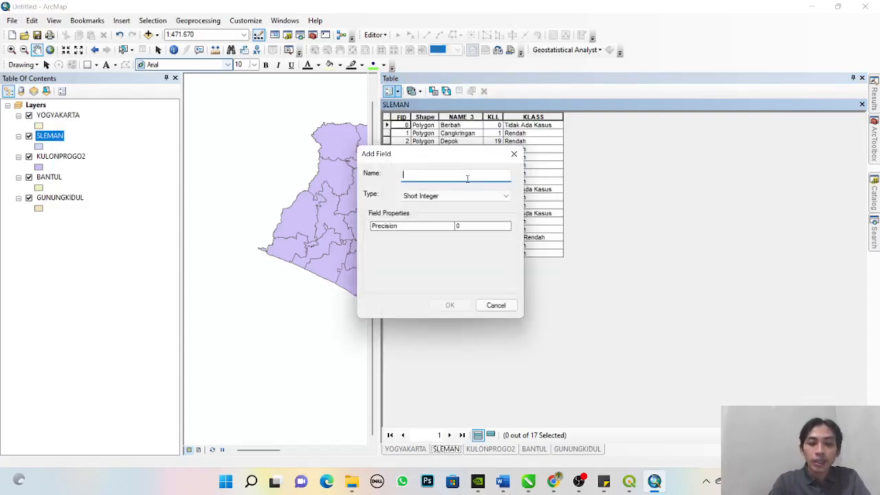
{"action": "type", "text": "KLAS"}
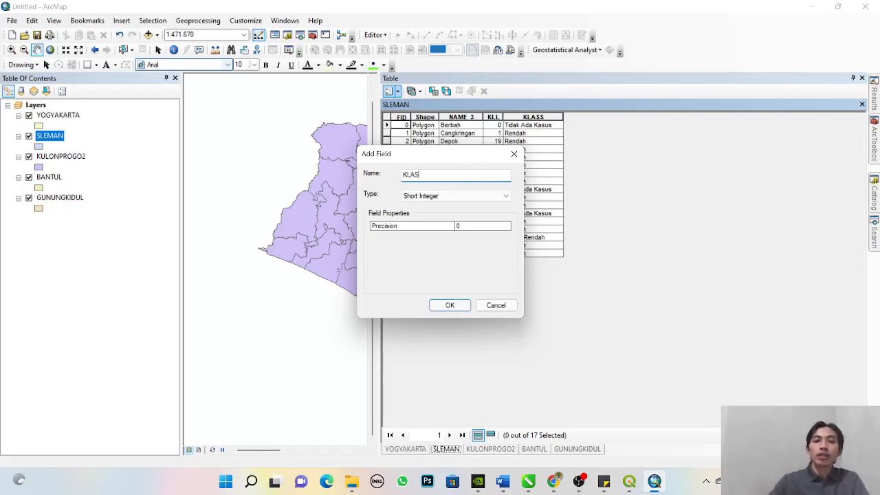
{"action": "left_click", "coordinate": [443, 201]}
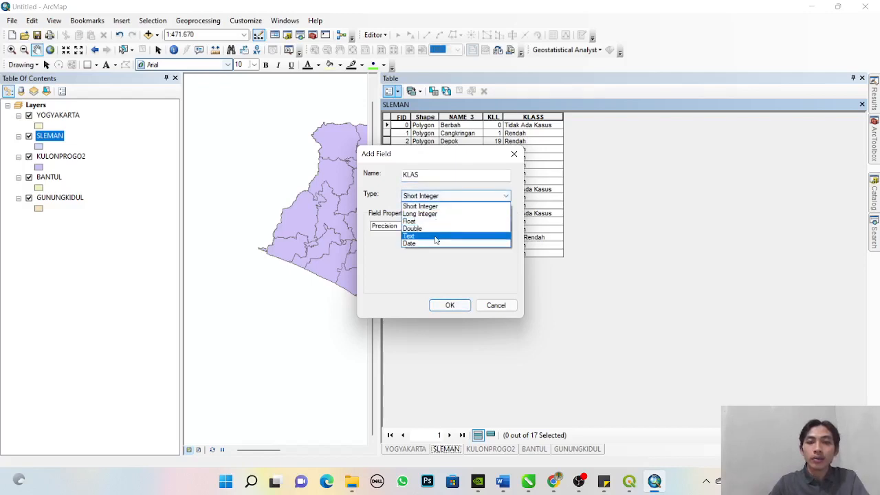
{"action": "left_click", "coordinate": [436, 237]}
{"action": "left_click", "coordinate": [450, 305]}
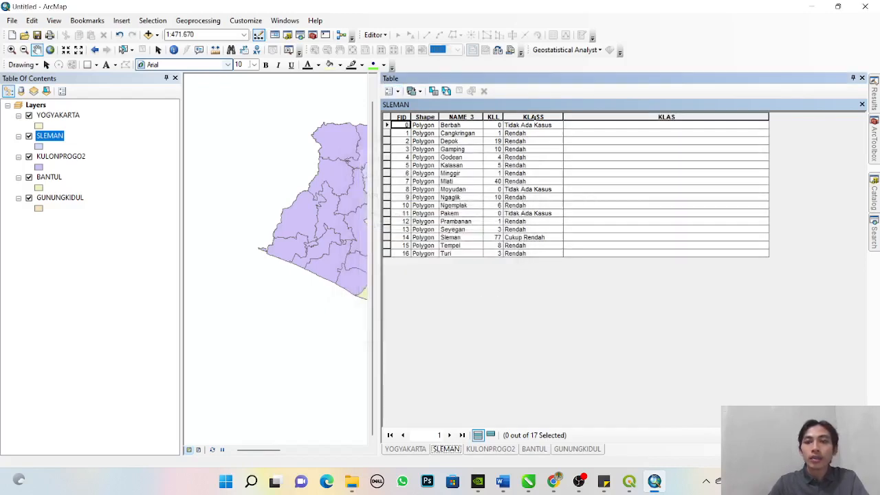
- Sort the SLEMAN table by KLASS, start editing, and enter "Cukup Rendah" as the Sleman record's KLAS value
{"action": "double_click", "coordinate": [543, 118]}
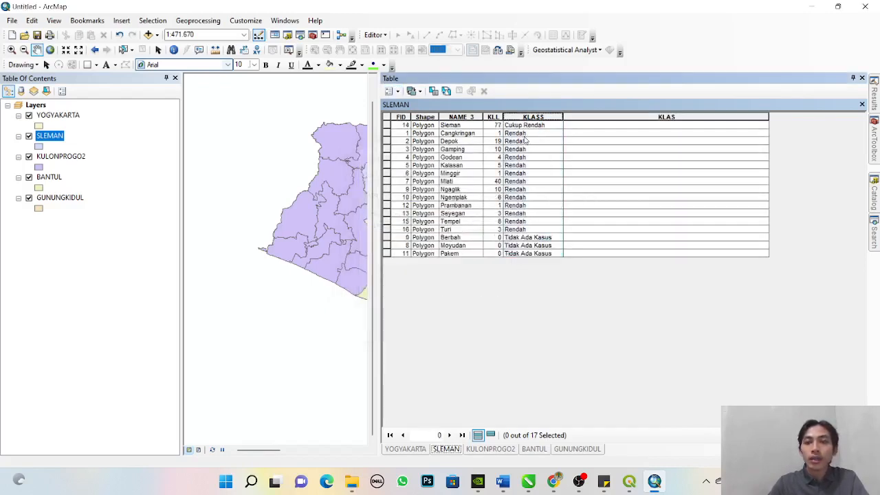
{"action": "left_click", "coordinate": [386, 125]}
{"action": "left_click", "coordinate": [375, 34]}
{"action": "left_click", "coordinate": [391, 53]}
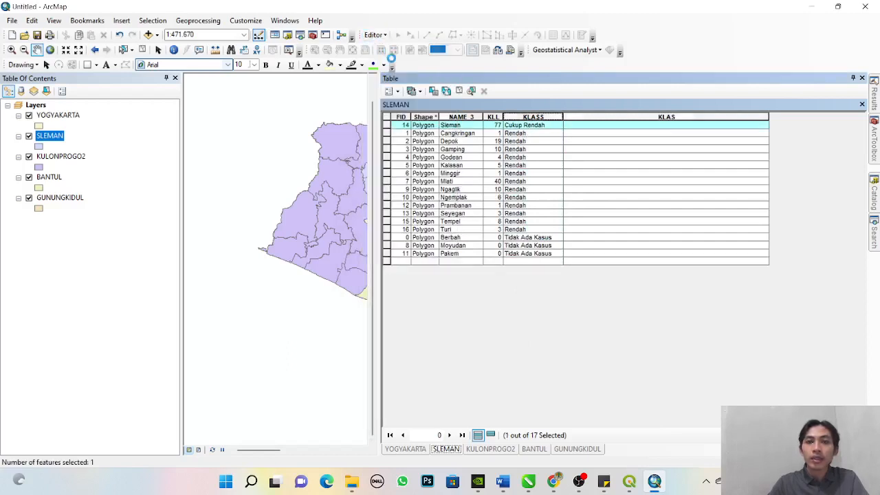
{"action": "left_click", "coordinate": [604, 126]}
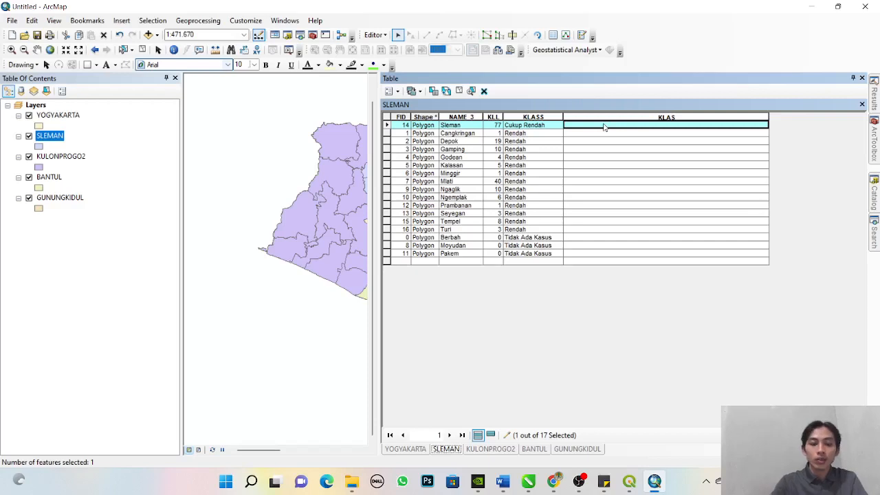
{"action": "type", "text": "Cukup Rendah"}
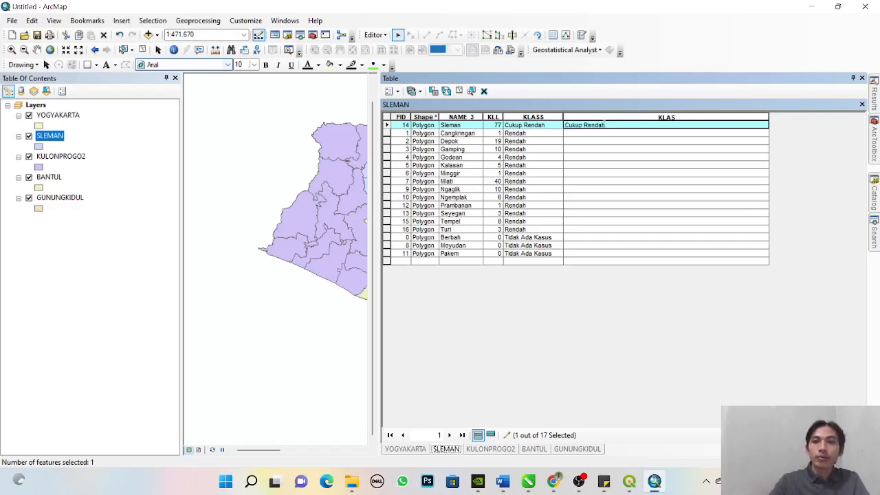
- Fill KLAS with "Rendah" for the SLEMAN records from Cangkringan through Turi using the Field Calculator
{"action": "left_click", "coordinate": [387, 133]}
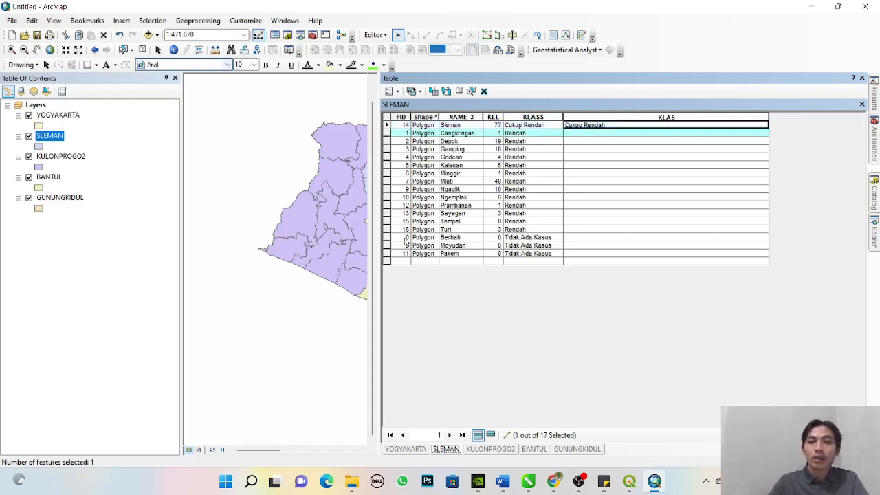
{"action": "left_click", "coordinate": [387, 229], "text": "shift"}
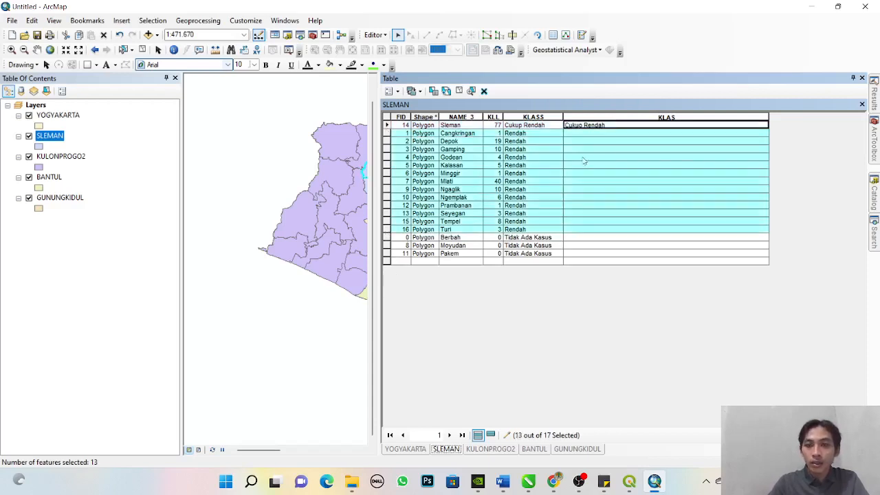
{"action": "right_click", "coordinate": [605, 116]}
{"action": "left_click", "coordinate": [634, 186]}
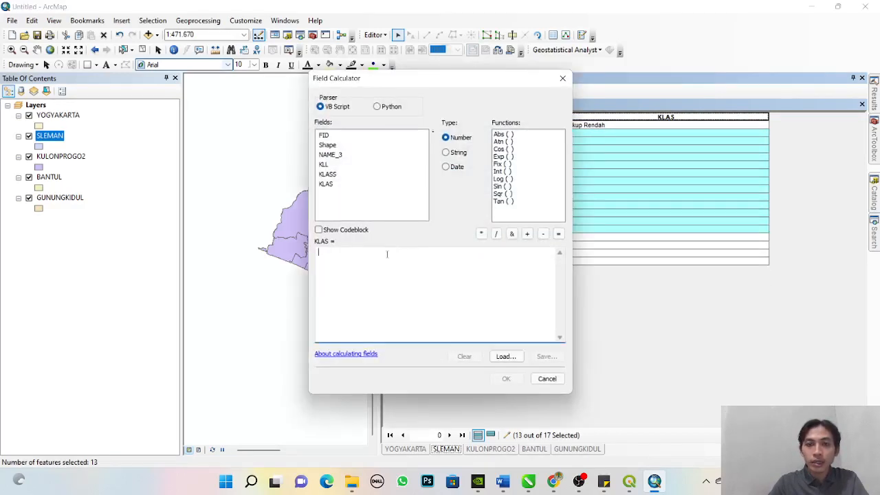
{"action": "type", "text": "1"}
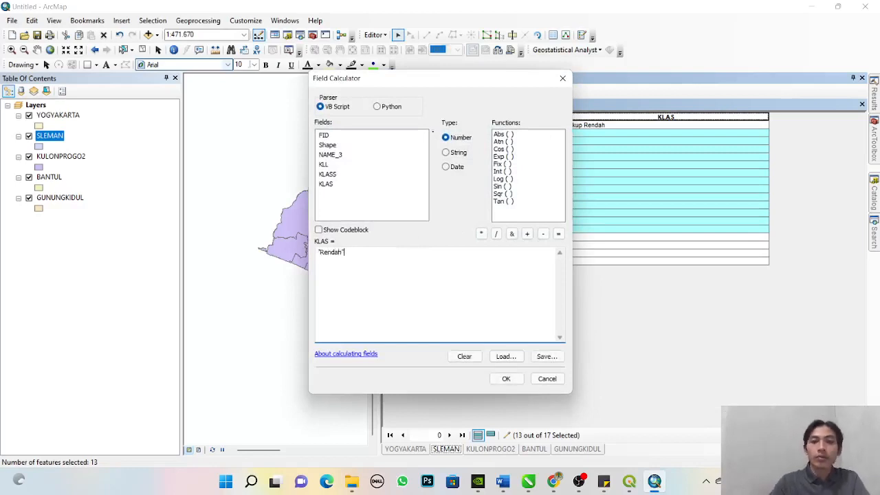
{"action": "left_click", "coordinate": [506, 379]}
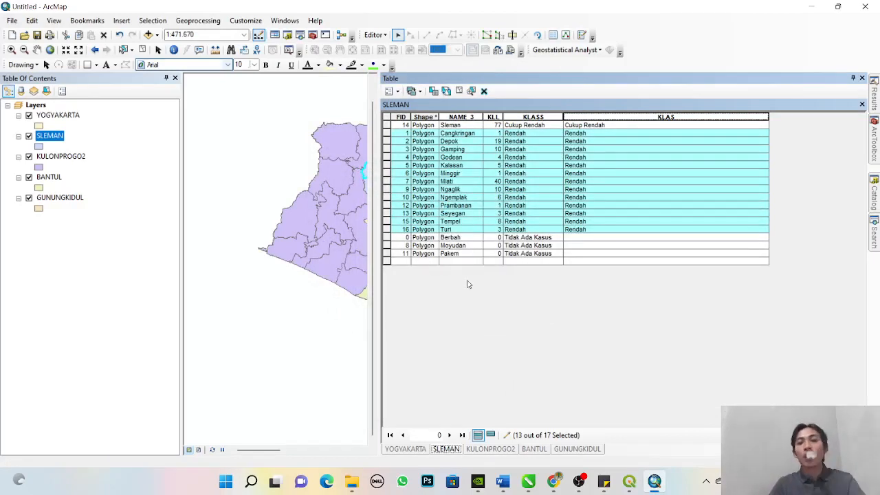
- Fill KLAS with "Tidak Ada Kasus" for the Berbah, Moyudan and Pakem records using the Field Calculator
{"action": "left_click", "coordinate": [386, 237]}
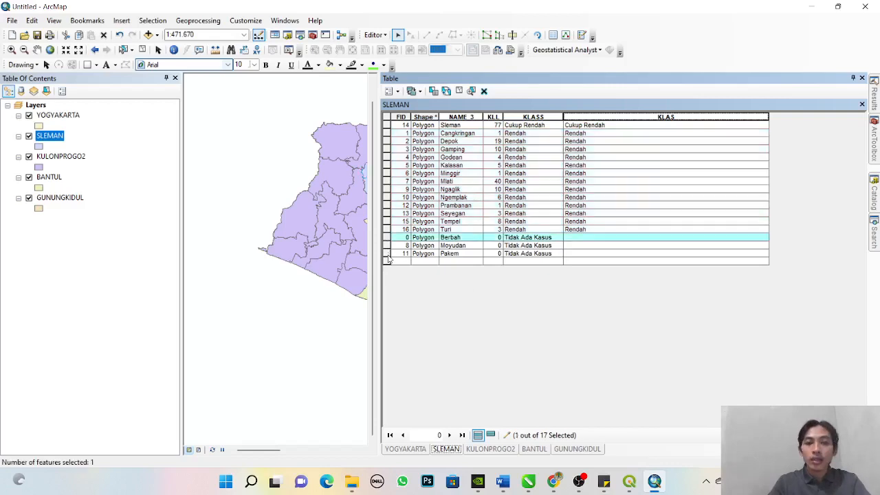
{"action": "left_click_drag", "start_coordinate": [386, 254], "coordinate": [386, 237]}
{"action": "right_click", "coordinate": [615, 118]}
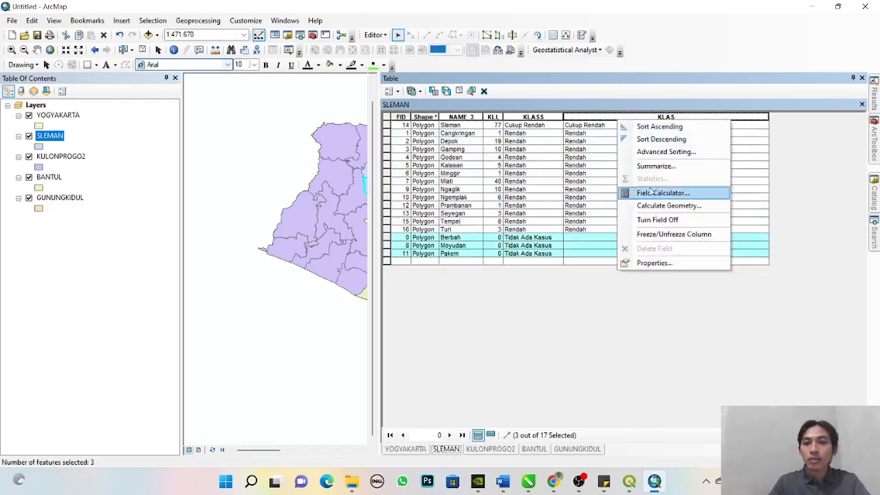
{"action": "left_click", "coordinate": [653, 194]}
{"action": "left_click", "coordinate": [434, 260]}
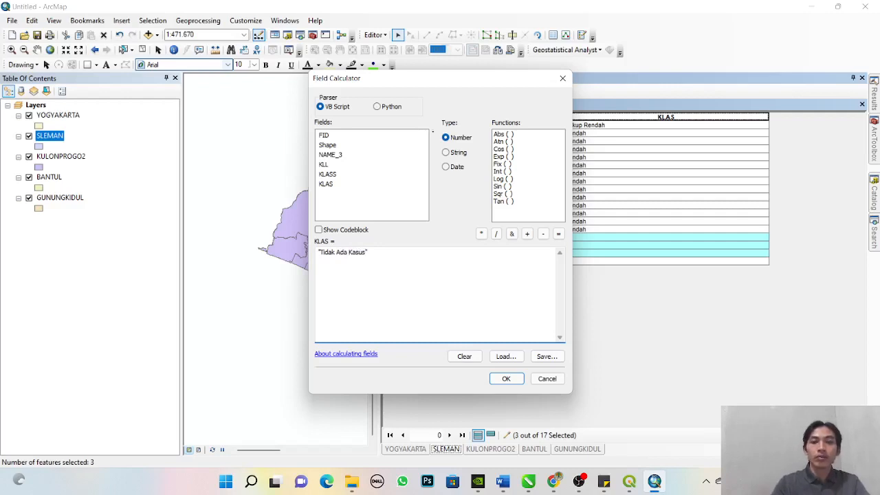
{"action": "left_click", "coordinate": [505, 379]}
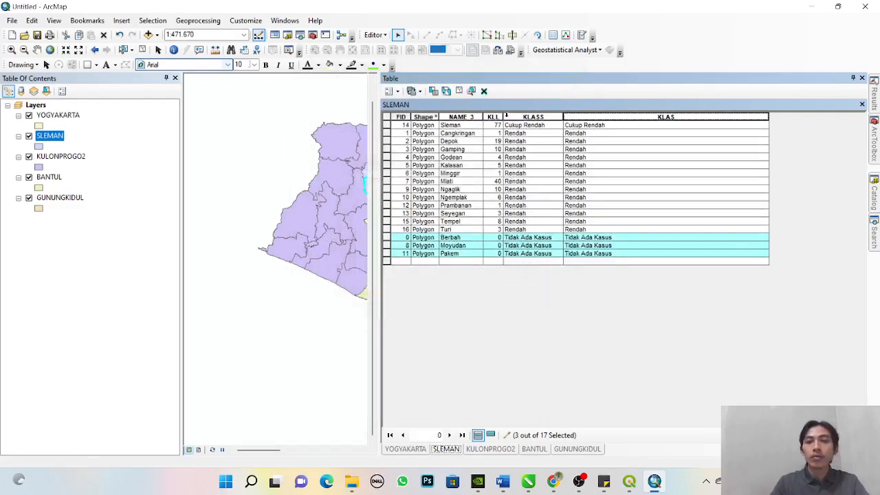
- Clear the record selection, stop editing the SLEMAN layer and save the edits
{"action": "left_click", "coordinate": [389, 117]}
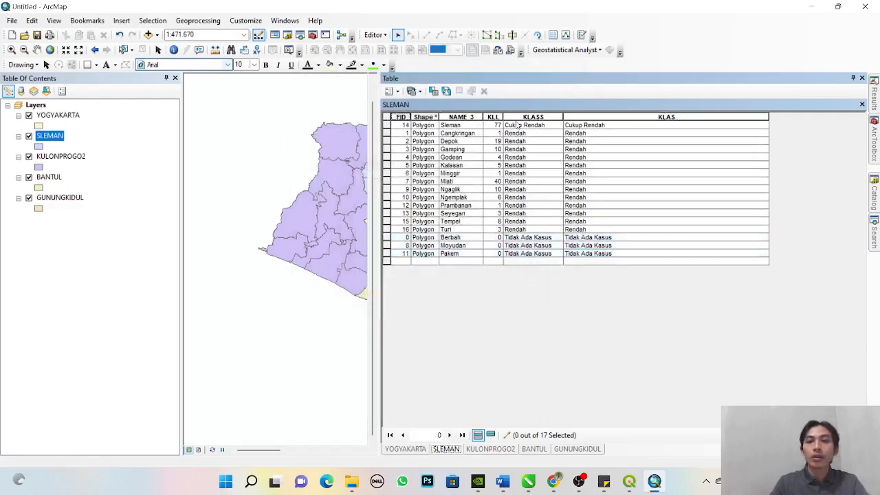
{"action": "left_click", "coordinate": [519, 118]}
{"action": "right_click", "coordinate": [519, 118]}
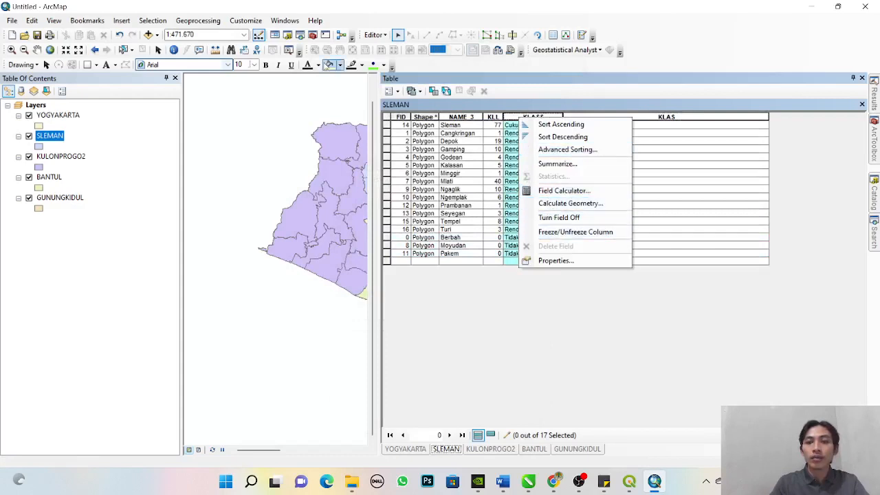
{"action": "left_click", "coordinate": [373, 35]}
{"action": "left_click", "coordinate": [399, 60]}
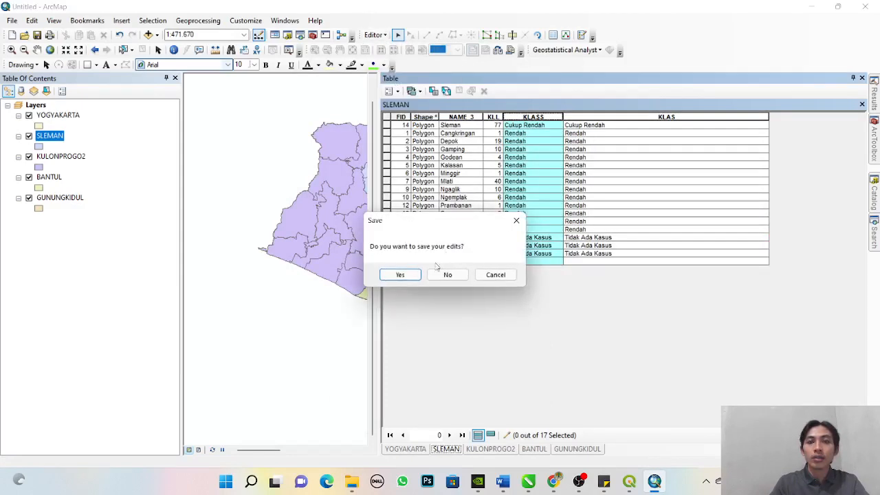
{"action": "left_click", "coordinate": [402, 275]}
- Delete the old KLASS field from the SLEMAN attribute table
{"action": "right_click", "coordinate": [534, 116]}
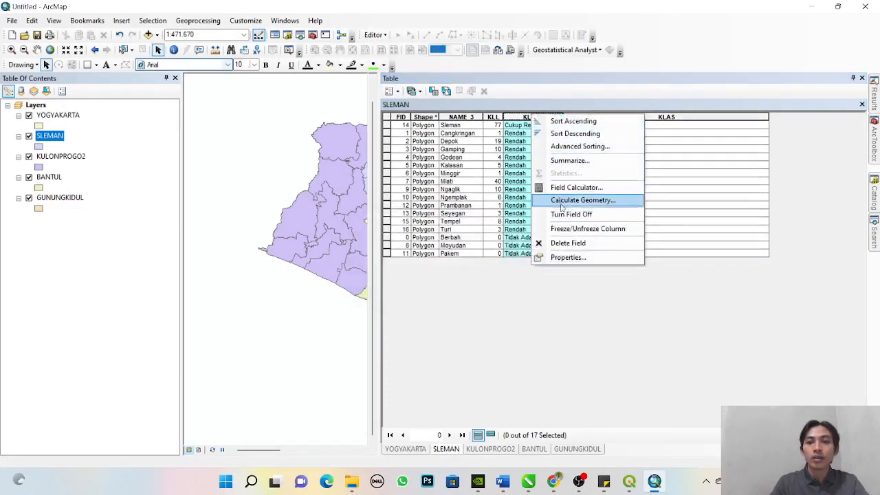
{"action": "left_click", "coordinate": [543, 243]}
{"action": "left_click", "coordinate": [481, 285]}
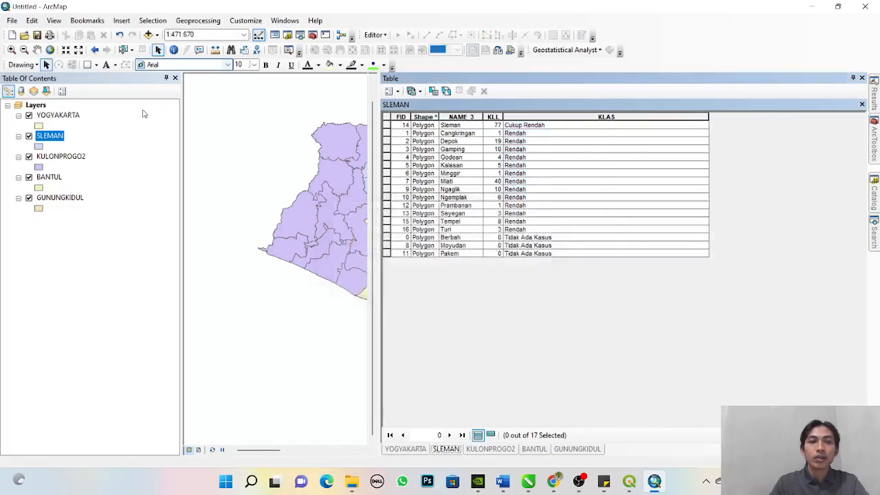
- Check the fields in the YOGYAKARTA and KULONPROGO2 attribute tables, sorting the KULONPROGO2 records by KLL
{"action": "left_click", "coordinate": [61, 116]}
{"action": "right_click", "coordinate": [61, 116]}
{"action": "left_click", "coordinate": [99, 147]}
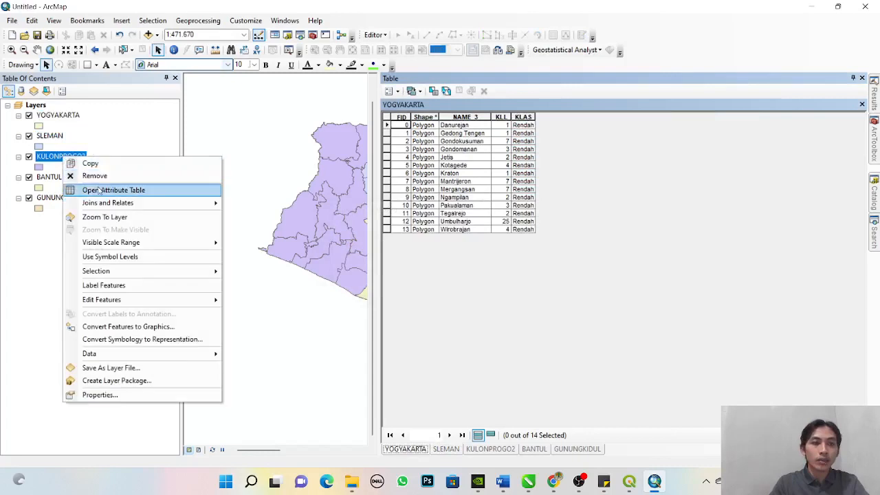
{"action": "left_click", "coordinate": [110, 189]}
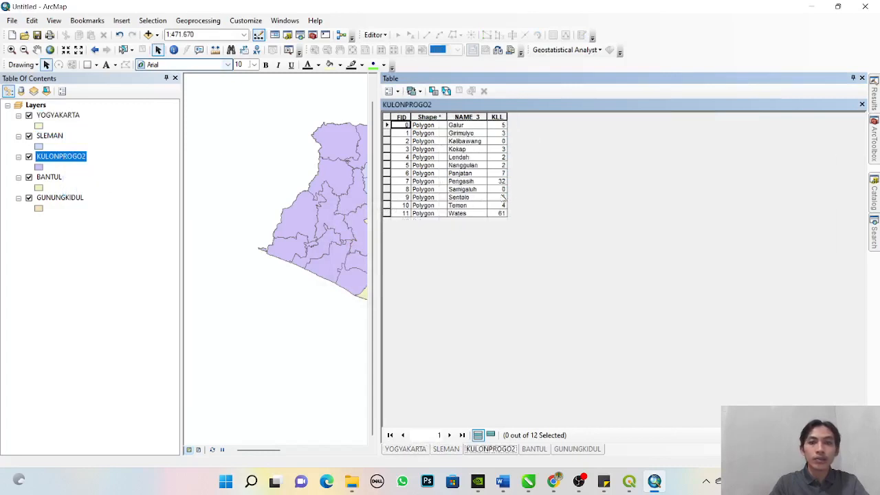
{"action": "double_click", "coordinate": [500, 116]}
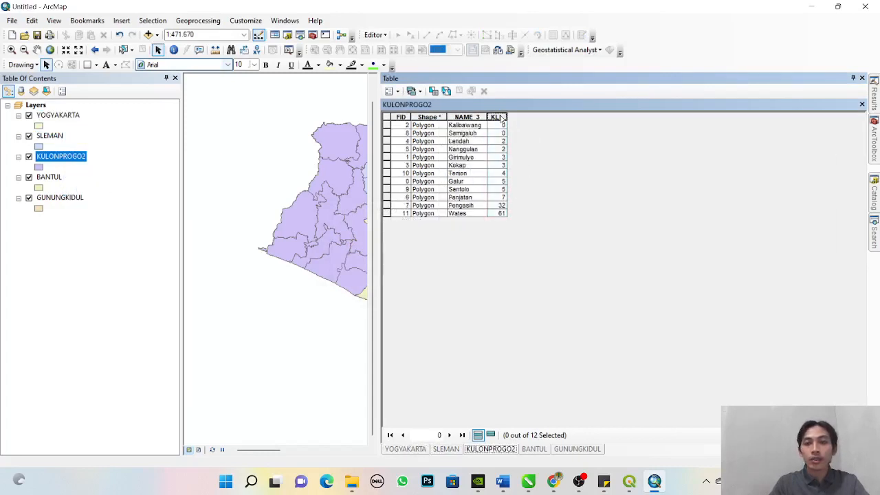
- Replace the KULONPROGO2 layer with KULONPROGO.shp from the DATA_KLL folder, opening the new layer's attribute table to check its fields
{"action": "left_click", "coordinate": [148, 35]}
{"action": "left_click", "coordinate": [364, 200]}
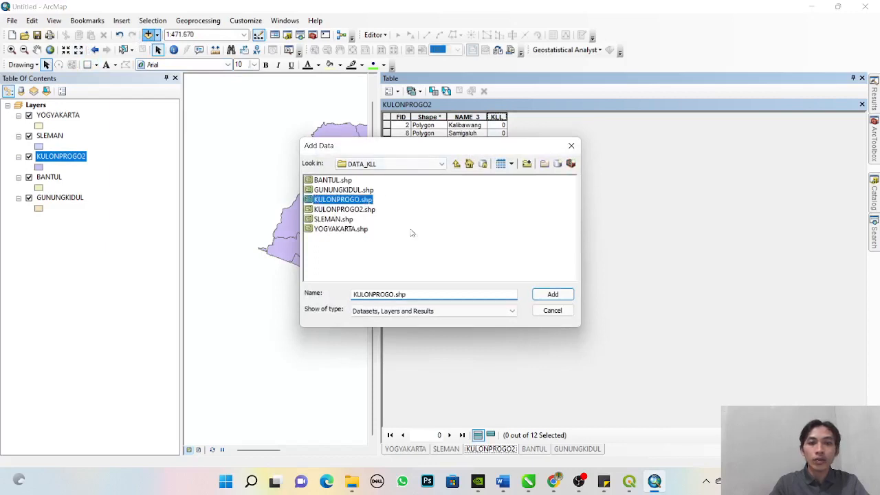
{"action": "left_click", "coordinate": [552, 295]}
{"action": "right_click", "coordinate": [58, 115]}
{"action": "left_click", "coordinate": [94, 144]}
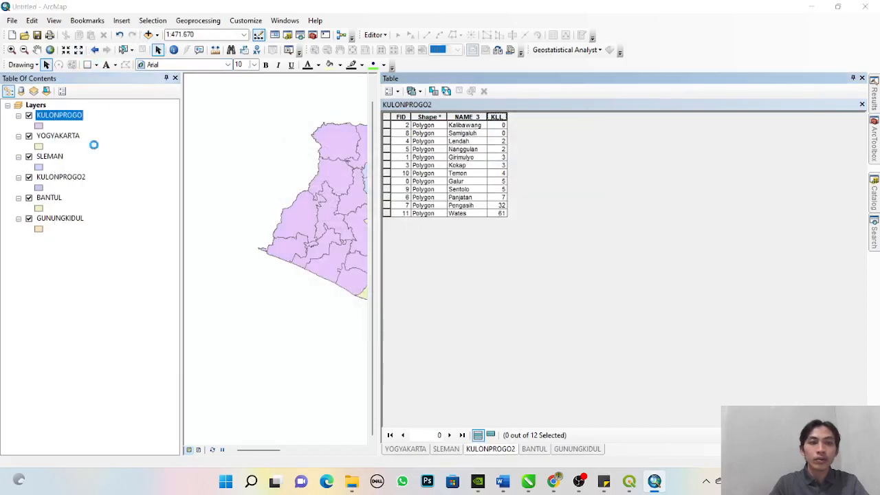
{"action": "right_click", "coordinate": [61, 177]}
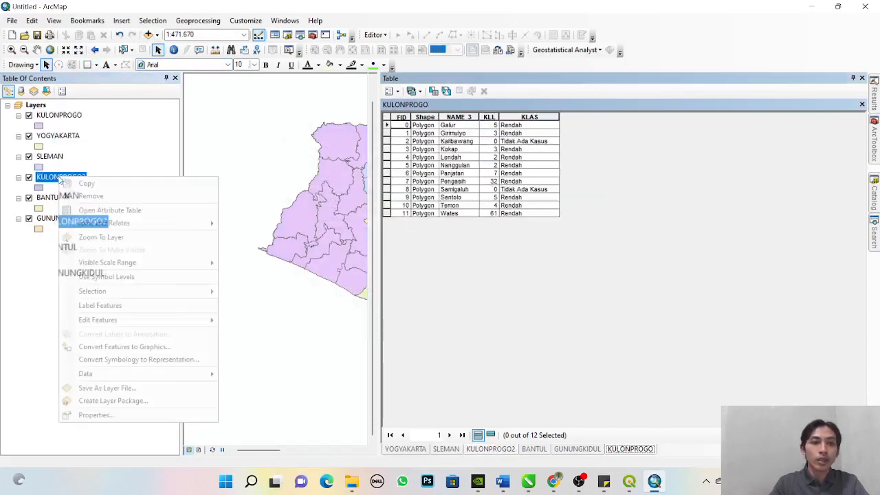
{"action": "left_click", "coordinate": [79, 195]}
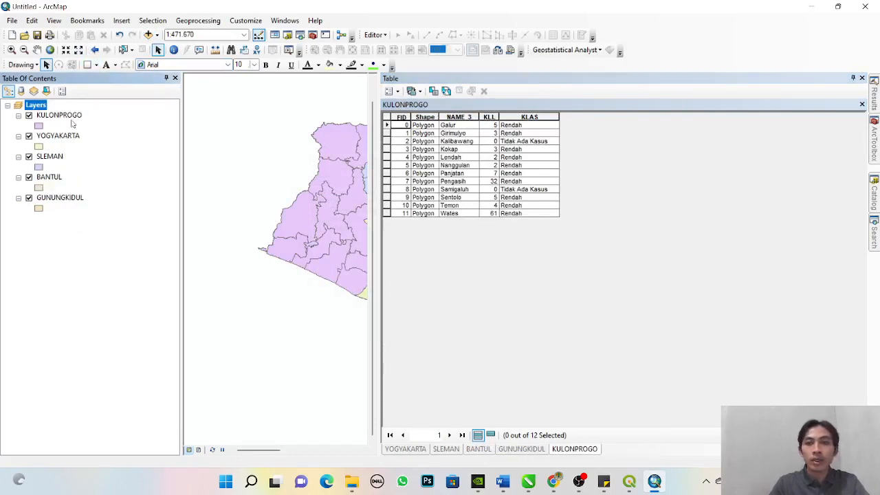
- Check the class fields in the YOGYAKARTA, SLEMAN and BANTUL attribute tables
{"action": "right_click", "coordinate": [58, 140]}
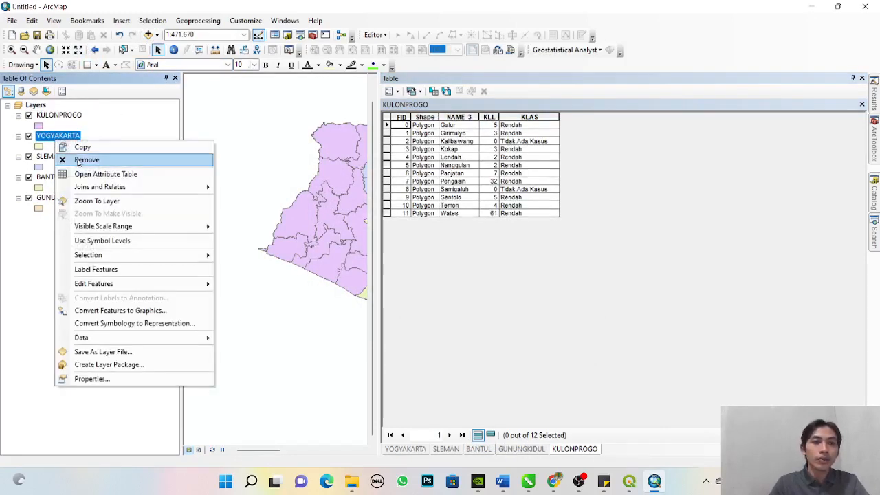
{"action": "left_click", "coordinate": [81, 171]}
{"action": "right_click", "coordinate": [61, 158]}
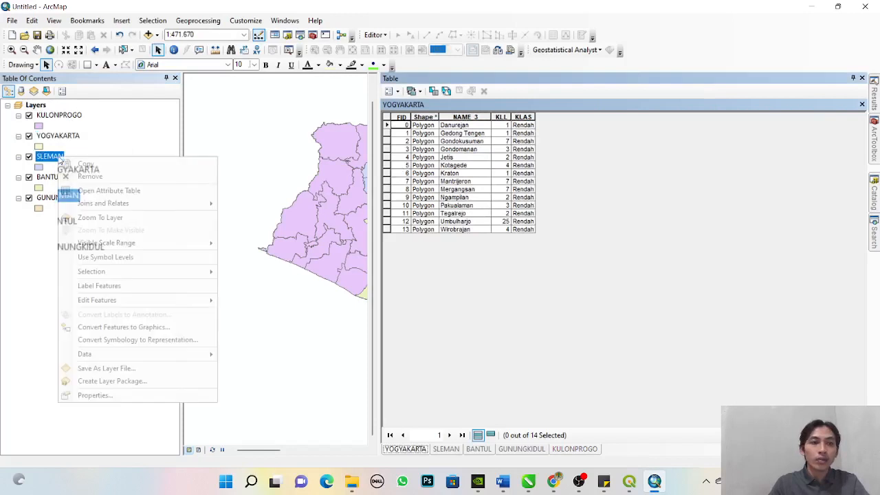
{"action": "left_click", "coordinate": [107, 192]}
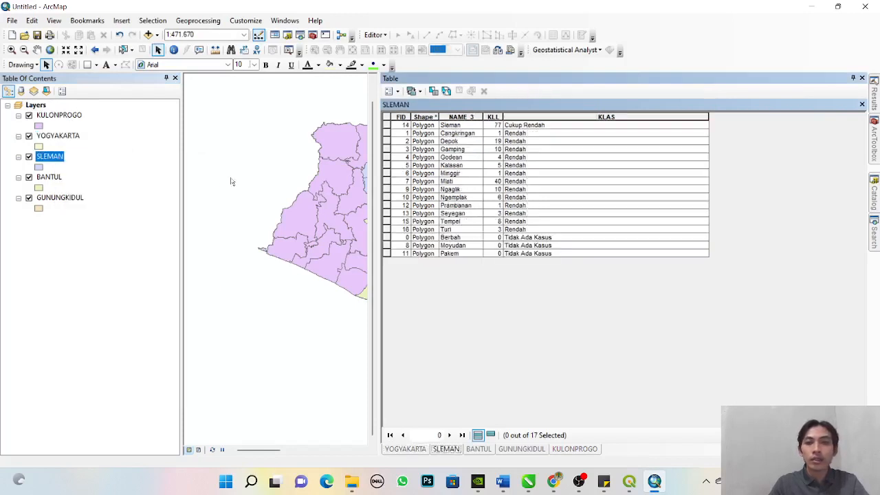
{"action": "right_click", "coordinate": [59, 180]}
{"action": "left_click", "coordinate": [90, 215]}
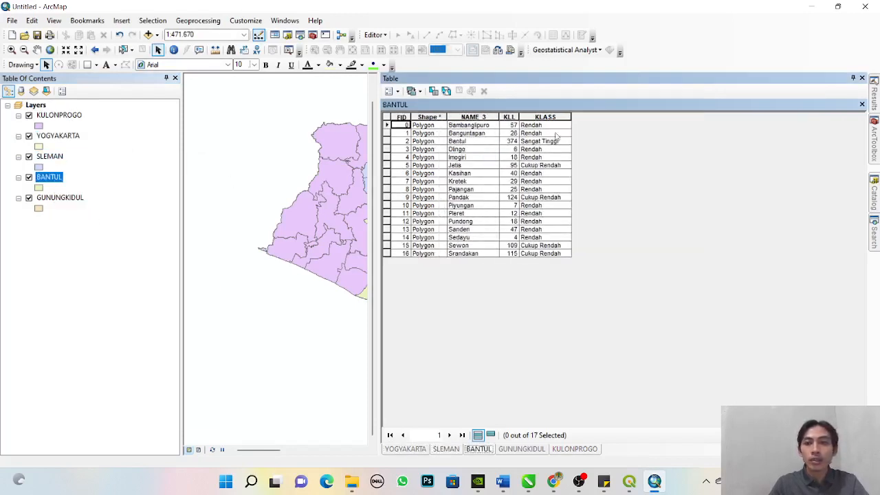
- Add a text field named KLAS with length 50 to the BANTUL attribute table
{"action": "left_click", "coordinate": [393, 91]}
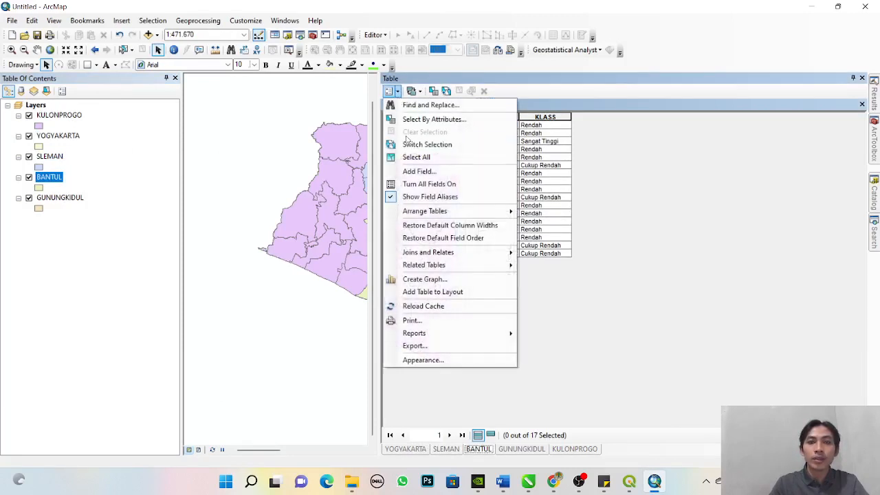
{"action": "left_click", "coordinate": [418, 170]}
{"action": "type", "text": "d"}
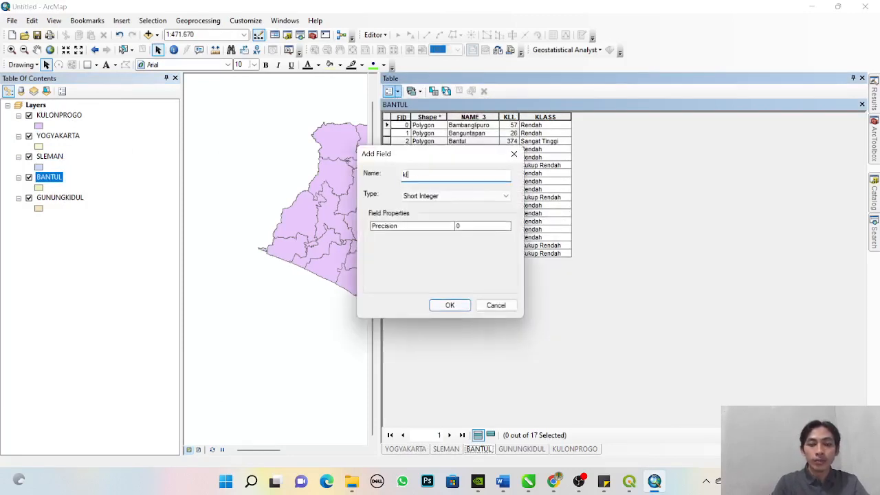
{"action": "key", "text": "BackSpace"}
{"action": "type", "text": "KLAS"}
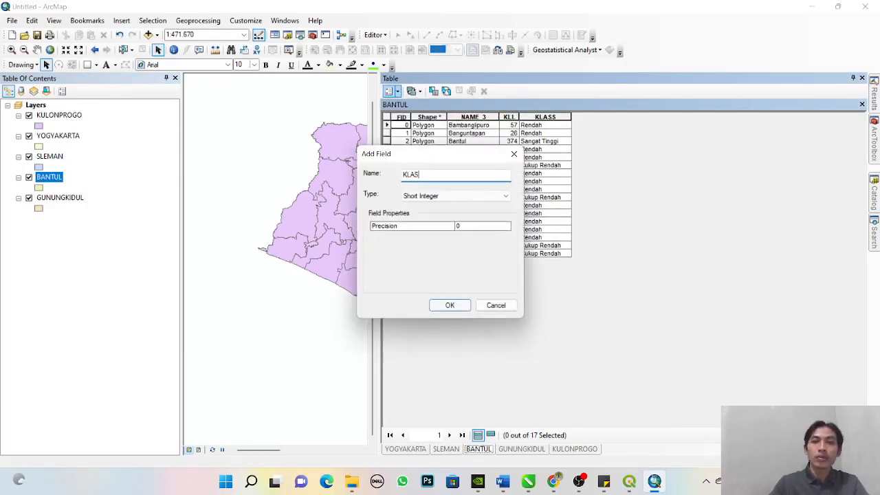
{"action": "left_click", "coordinate": [481, 196]}
{"action": "left_click", "coordinate": [442, 240]}
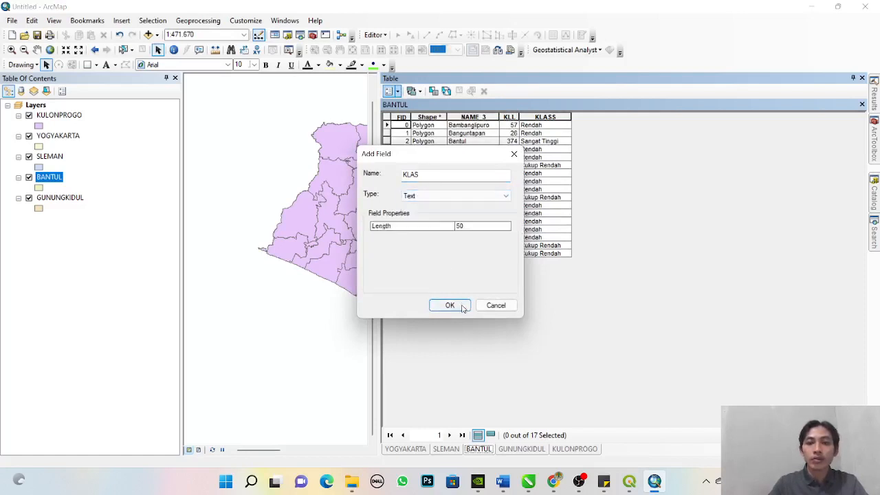
{"action": "left_click", "coordinate": [449, 305]}
- Sort the BANTUL records by KLASS, select the Cukup Rendah records and calculate their KLAS value as "Cukup Rendah"
{"action": "double_click", "coordinate": [553, 118]}
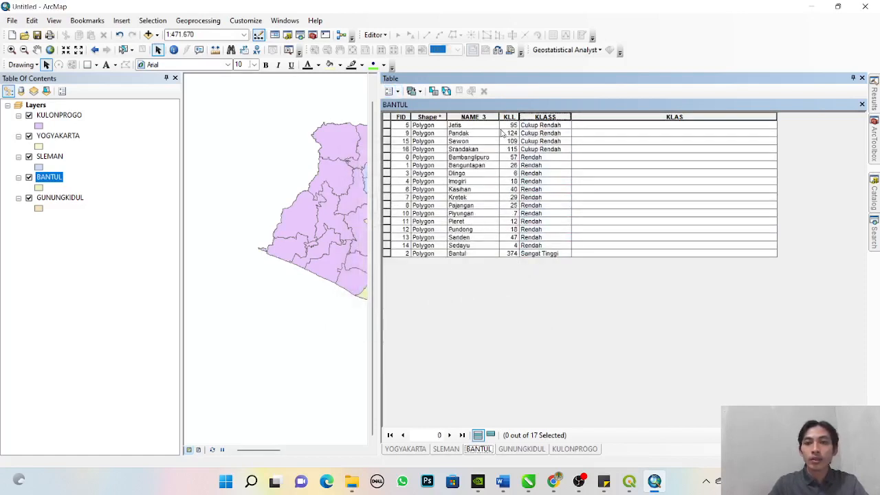
{"action": "left_click", "coordinate": [385, 126]}
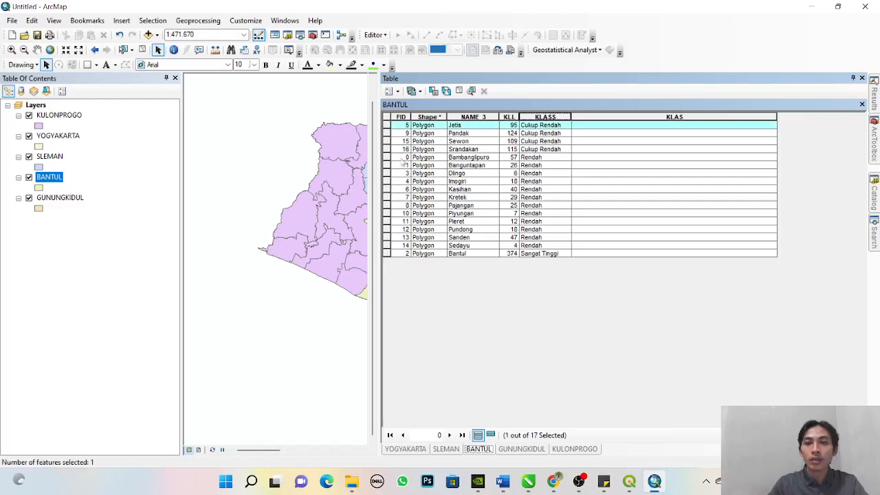
{"action": "left_click", "coordinate": [385, 149], "text": "shift"}
{"action": "right_click", "coordinate": [614, 117]}
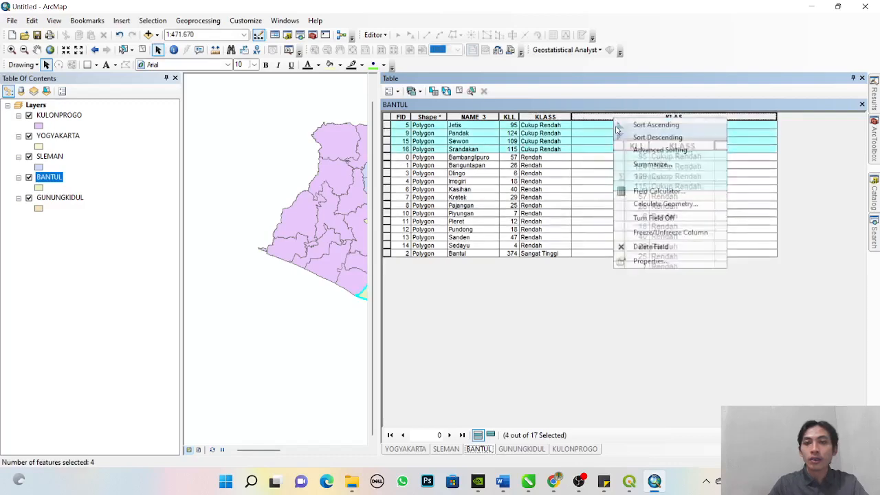
{"action": "left_click", "coordinate": [644, 192]}
{"action": "left_click", "coordinate": [415, 262]}
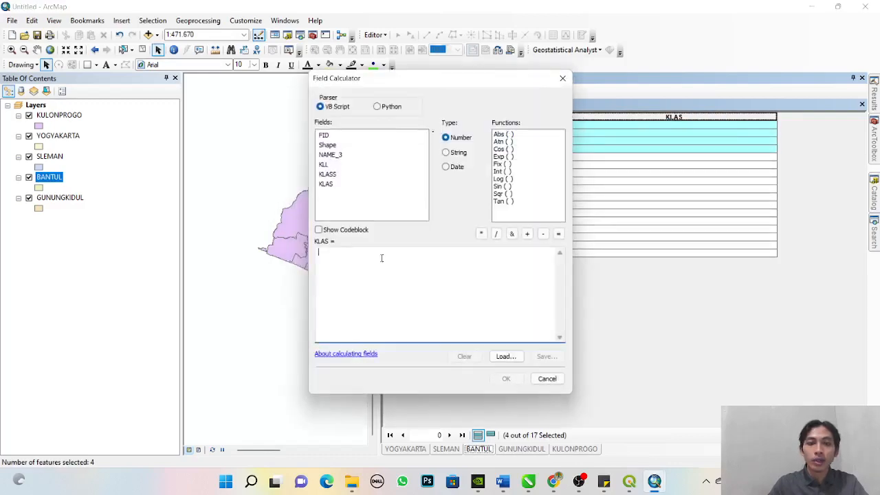
{"action": "type", "text": "1"}
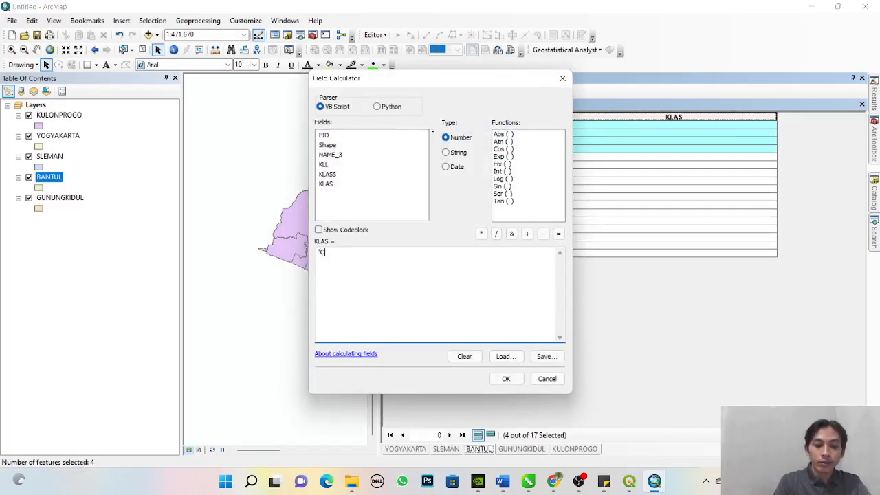
{"action": "type", "text": "Culup Rendah"}
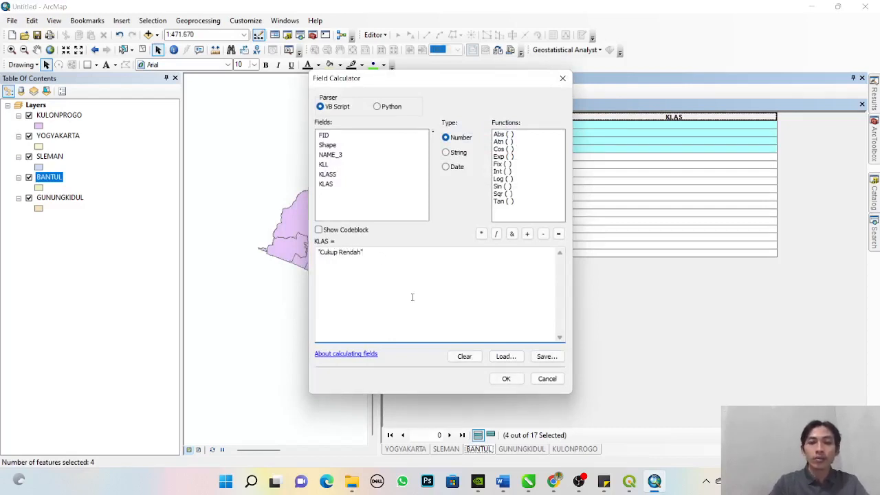
{"action": "left_click", "coordinate": [506, 379]}
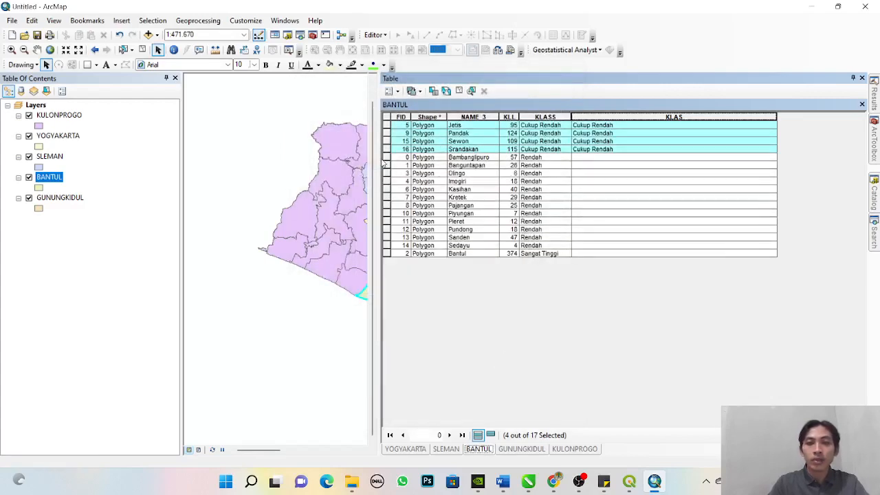
- Select the BANTUL records classed Rendah and calculate their KLAS value as "Rendah"
{"action": "left_click", "coordinate": [386, 157]}
{"action": "left_click", "coordinate": [386, 245], "text": "shift"}
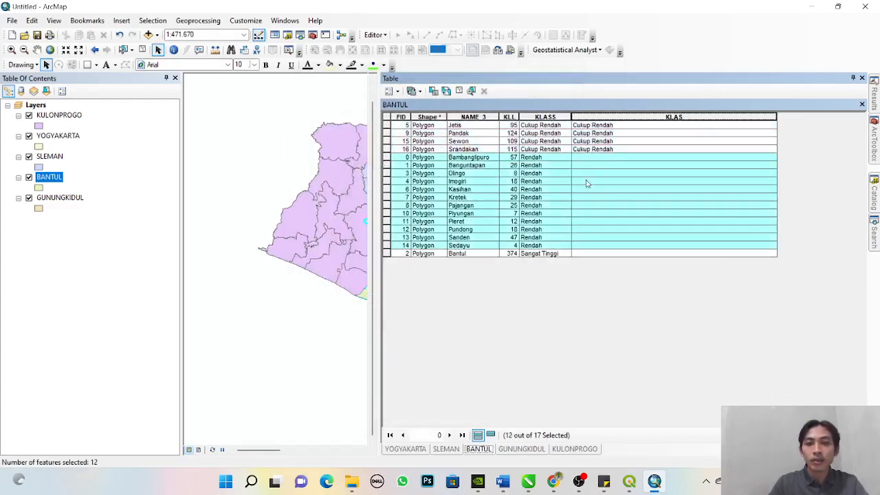
{"action": "right_click", "coordinate": [612, 117]}
{"action": "left_click", "coordinate": [646, 201]}
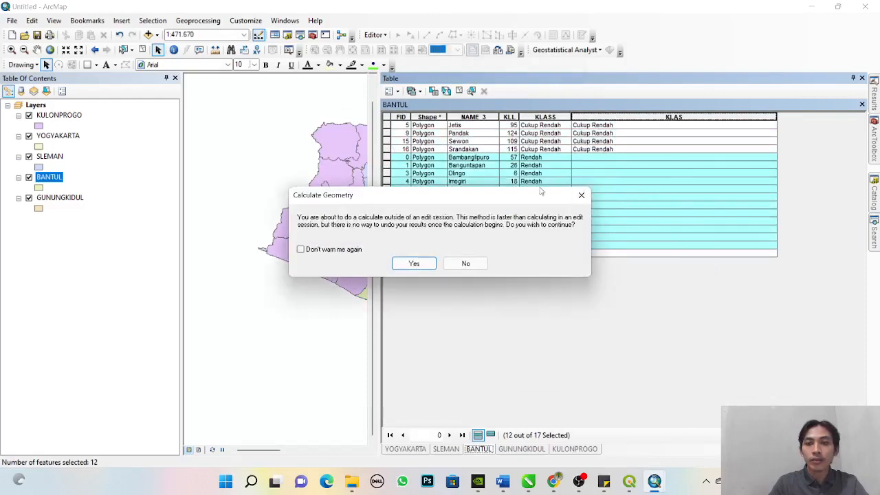
{"action": "left_click", "coordinate": [581, 195]}
{"action": "right_click", "coordinate": [594, 116]}
{"action": "left_click", "coordinate": [639, 188]}
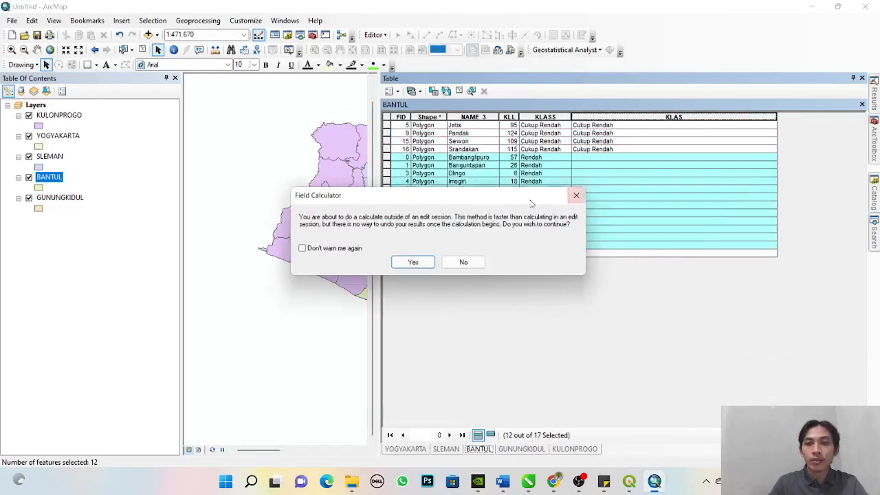
{"action": "left_click", "coordinate": [412, 262]}
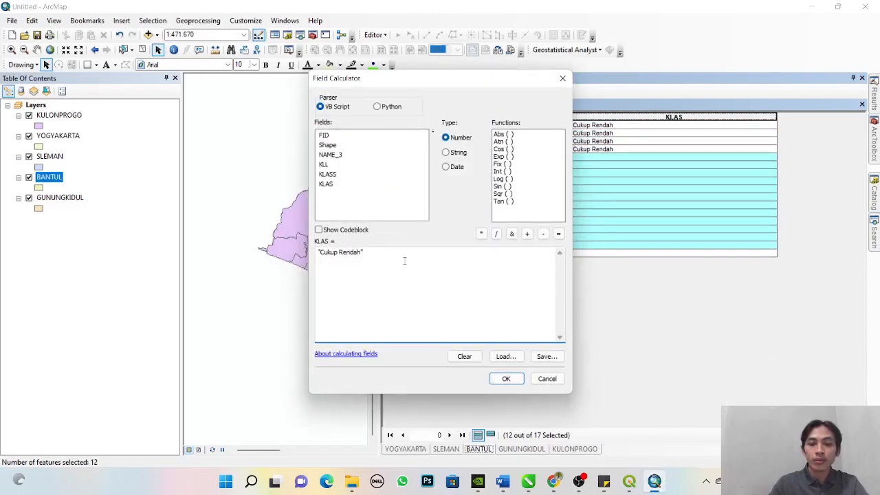
{"action": "key", "text": "BackSpace"}
{"action": "key", "text": "BackSpace"}
{"action": "key", "text": "BackSpace"}
{"action": "key", "text": "BackSpace"}
{"action": "key", "text": "BackSpace"}
{"action": "key", "text": "BackSpace"}
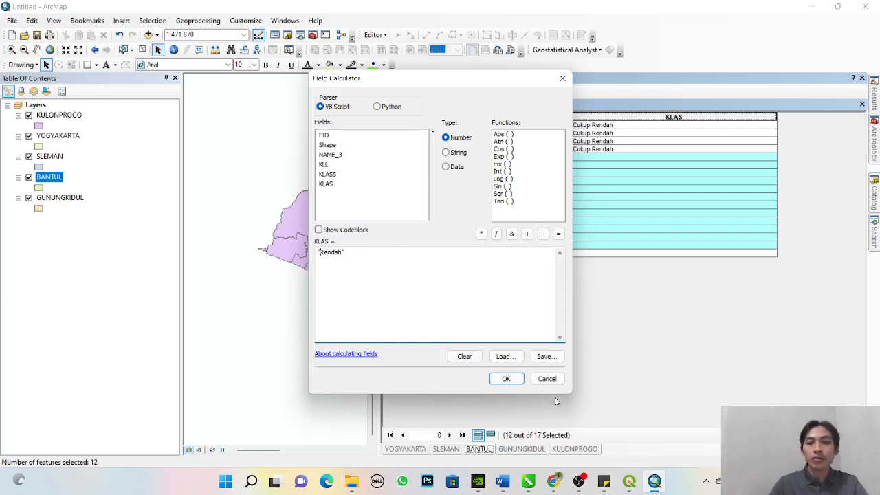
{"action": "left_click", "coordinate": [505, 379]}
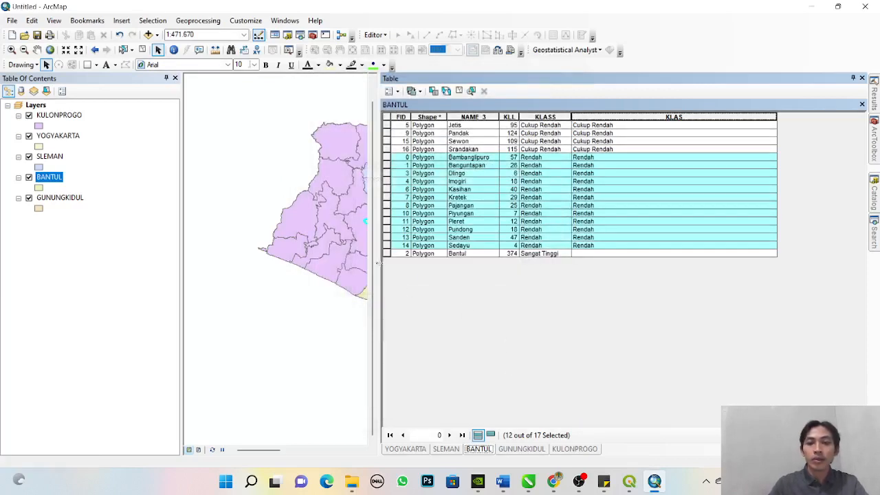
- Select the Bantul district record and calculate its KLAS value as "Sangat Tinggi"
{"action": "left_click", "coordinate": [386, 254]}
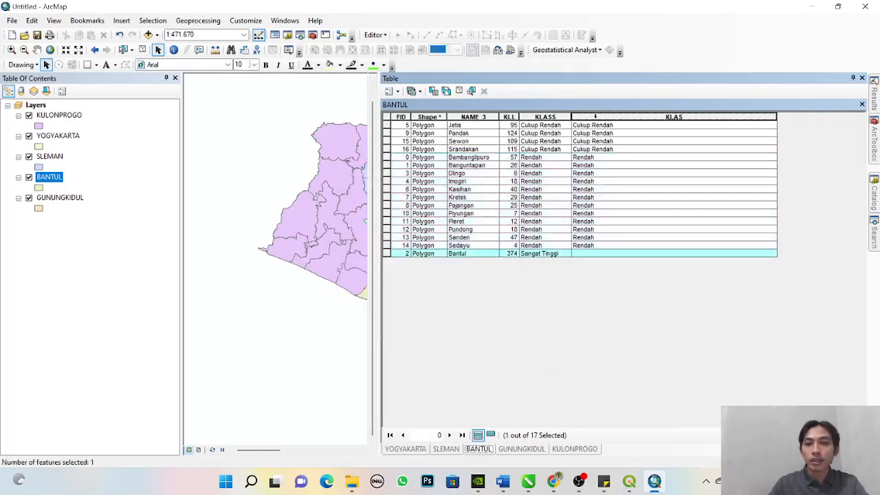
{"action": "right_click", "coordinate": [595, 117]}
{"action": "left_click", "coordinate": [640, 188]}
{"action": "left_click", "coordinate": [410, 267]}
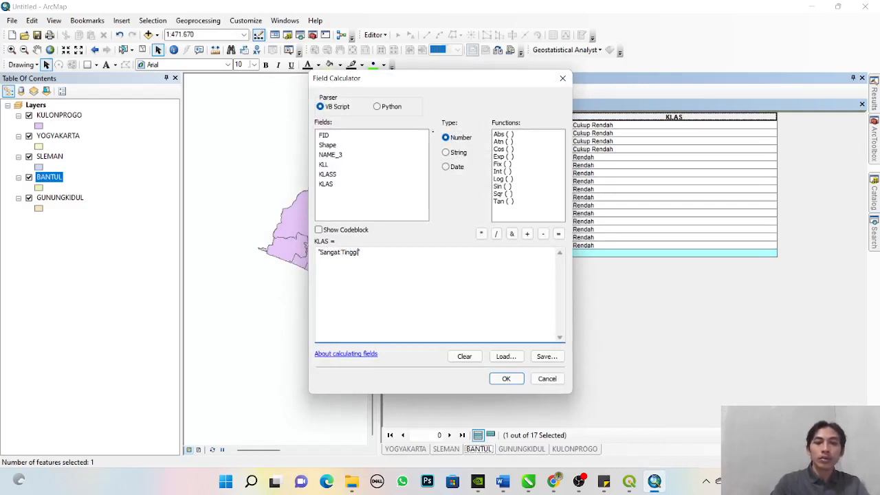
{"action": "left_click", "coordinate": [506, 378]}
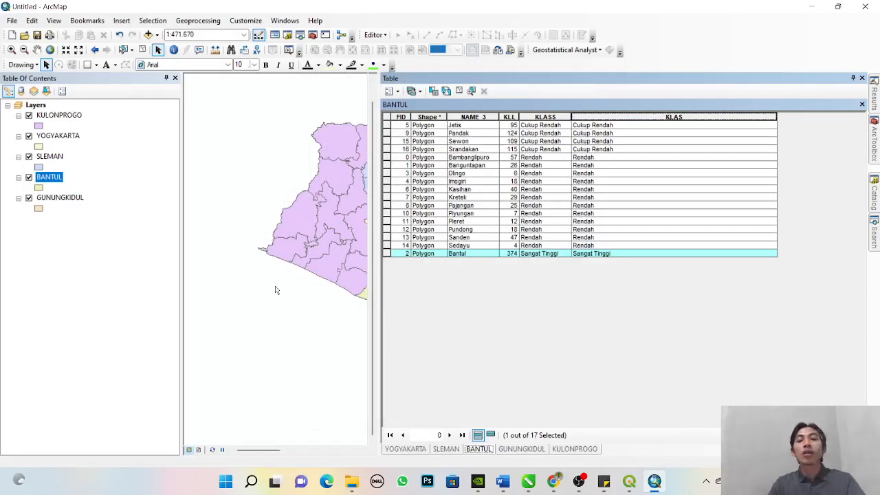
- Check the GUNUNGKIDUL attribute table's class field, sorting the records by KLAS
{"action": "right_click", "coordinate": [50, 199]}
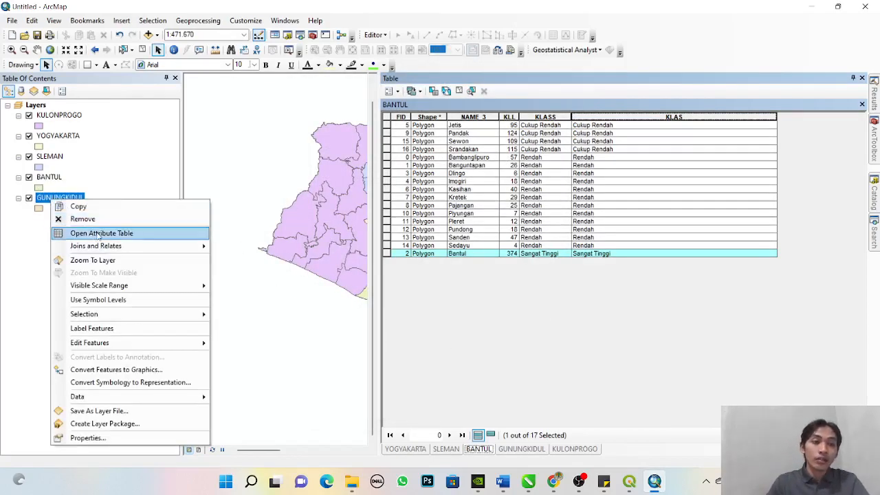
{"action": "left_click", "coordinate": [77, 232]}
{"action": "double_click", "coordinate": [524, 118]}
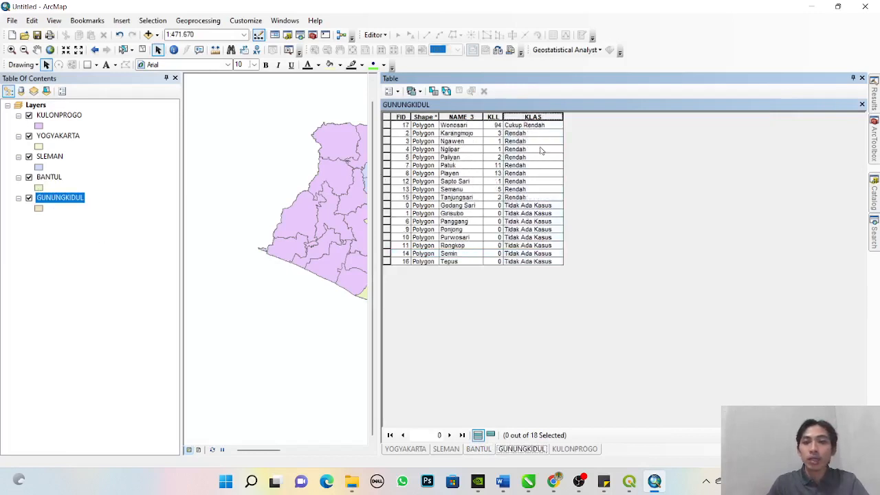
- Delete the old KLASS field from the BANTUL attribute table, clear the record selection and close the table window
{"action": "right_click", "coordinate": [55, 179]}
{"action": "left_click", "coordinate": [158, 209]}
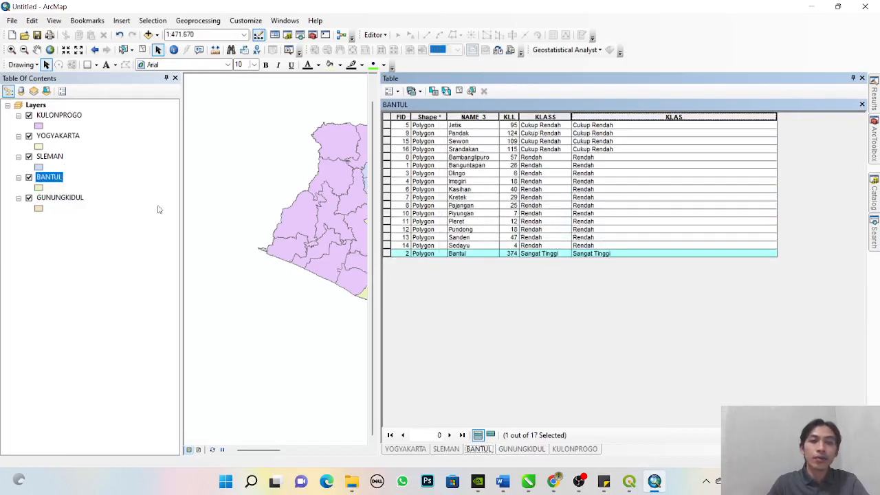
{"action": "left_click", "coordinate": [559, 118]}
{"action": "right_click", "coordinate": [559, 118]}
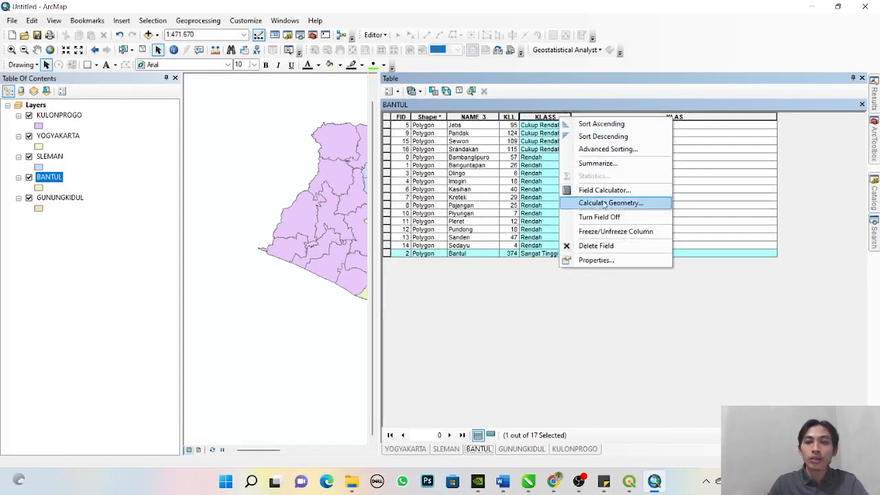
{"action": "left_click", "coordinate": [589, 246]}
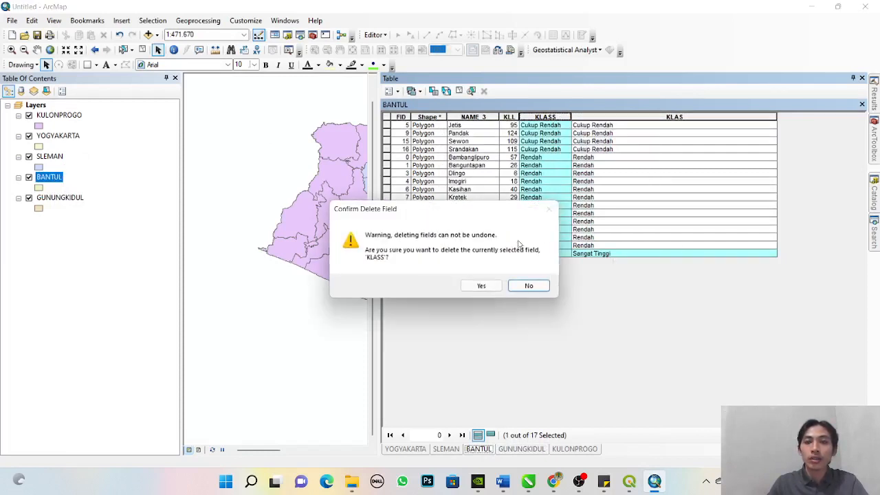
{"action": "left_click", "coordinate": [478, 288]}
{"action": "left_click", "coordinate": [229, 126]}
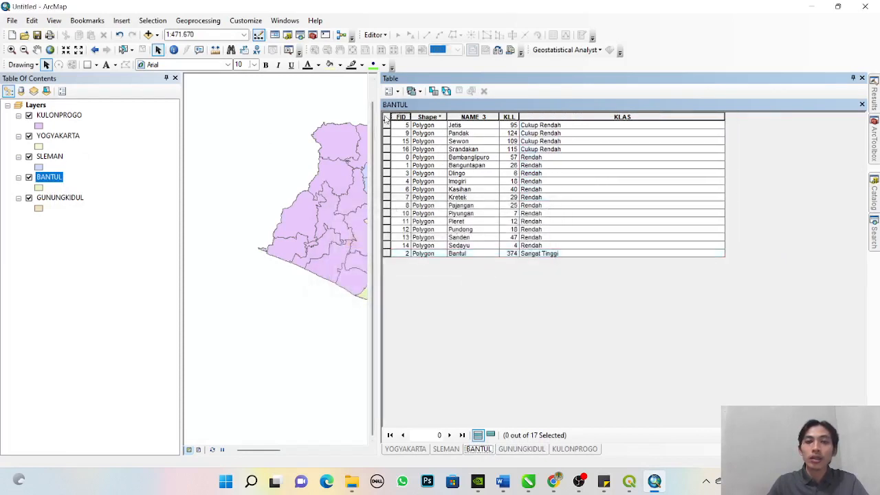
{"action": "left_click", "coordinate": [861, 77]}
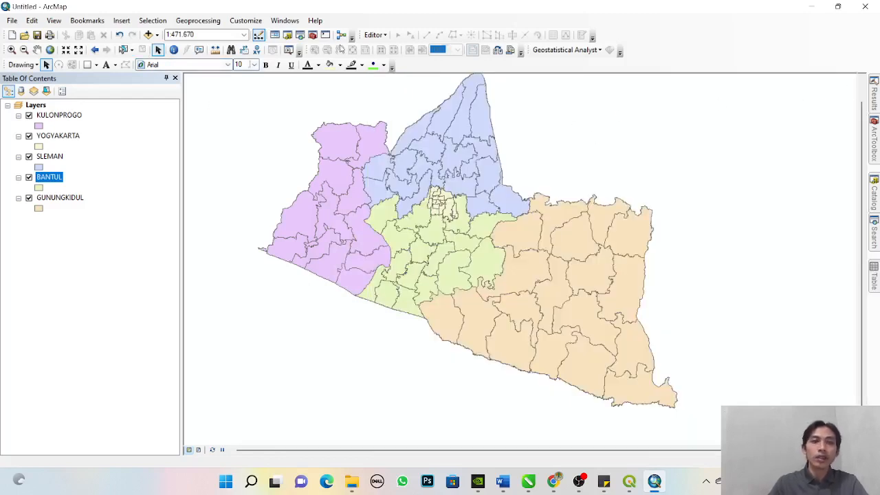
- Start the Merge tool with the KULONPROGO, YOGYAKARTA, SLEMAN, BANTUL and GUNUNGKIDUL layers as input datasets
{"action": "left_click", "coordinate": [198, 20]}
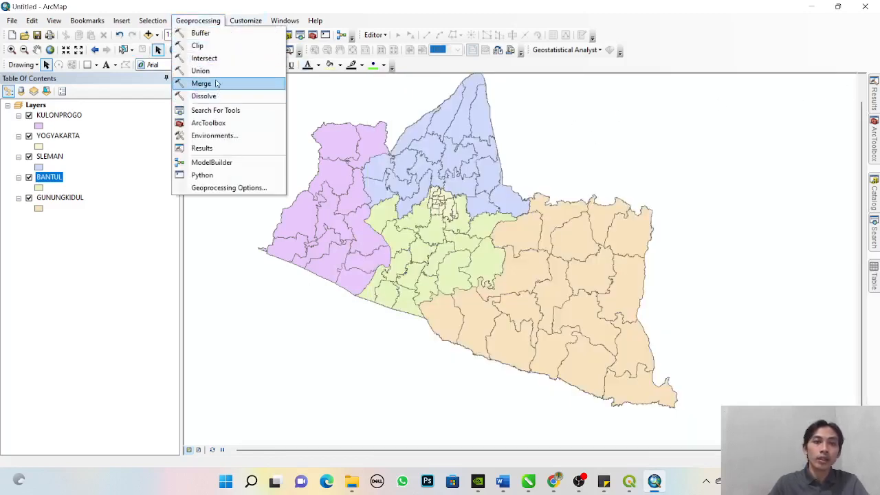
{"action": "left_click", "coordinate": [206, 83]}
{"action": "left_click", "coordinate": [60, 198]}
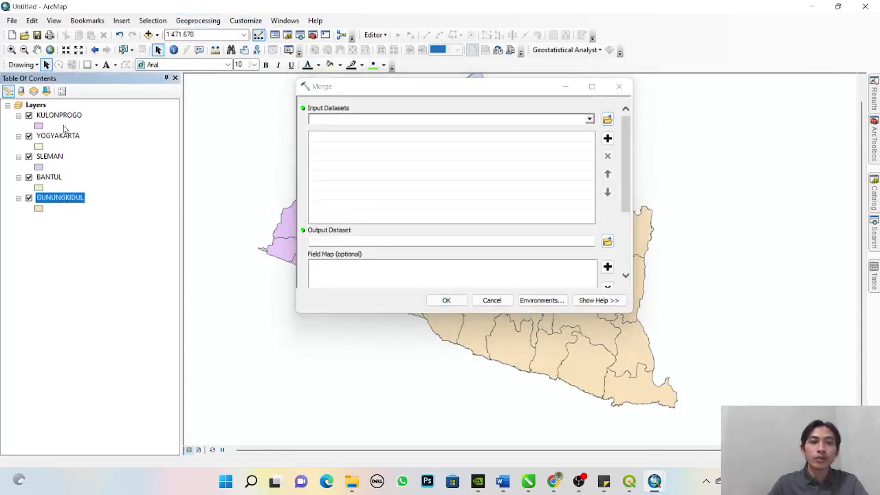
{"action": "left_click", "coordinate": [67, 117], "text": "shift"}
{"action": "left_click_drag", "start_coordinate": [67, 117], "coordinate": [321, 126]}
- Set the merge output location to the REVISI PETA DIY folder inside REVISI FINAL, under Documents > MONDO MAPPING
{"action": "left_click", "coordinate": [606, 241]}
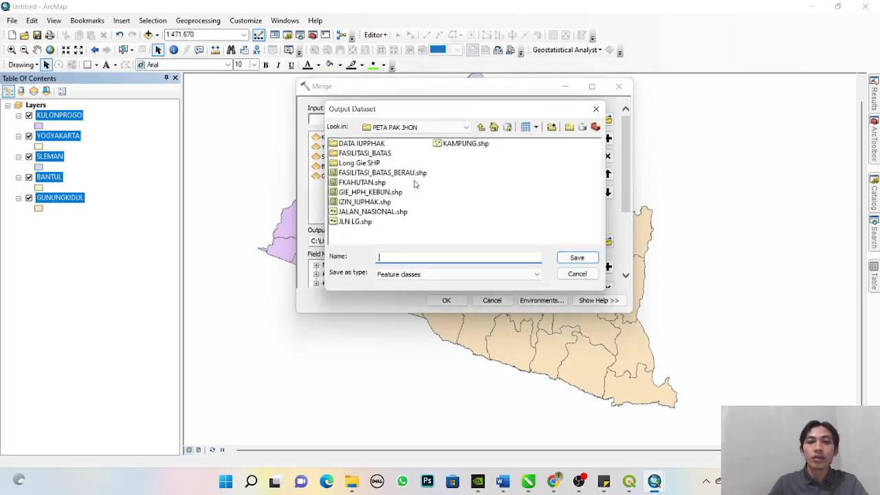
{"action": "left_click", "coordinate": [467, 127]}
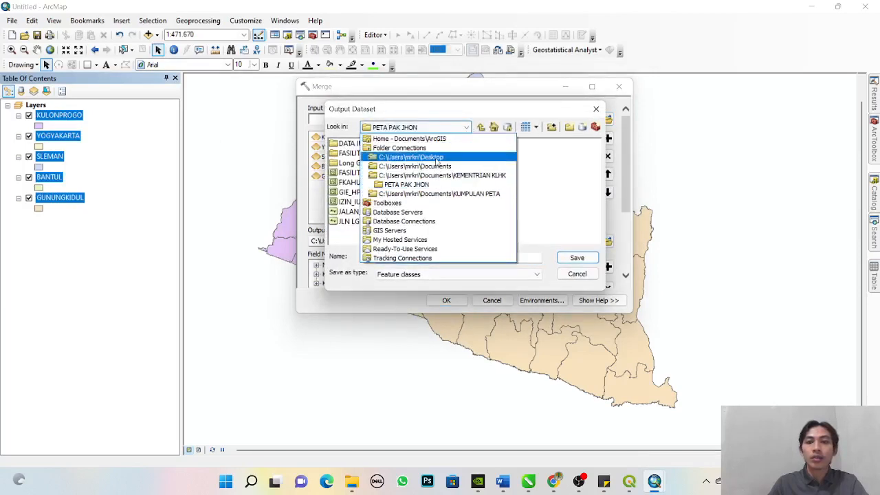
{"action": "left_click", "coordinate": [440, 168]}
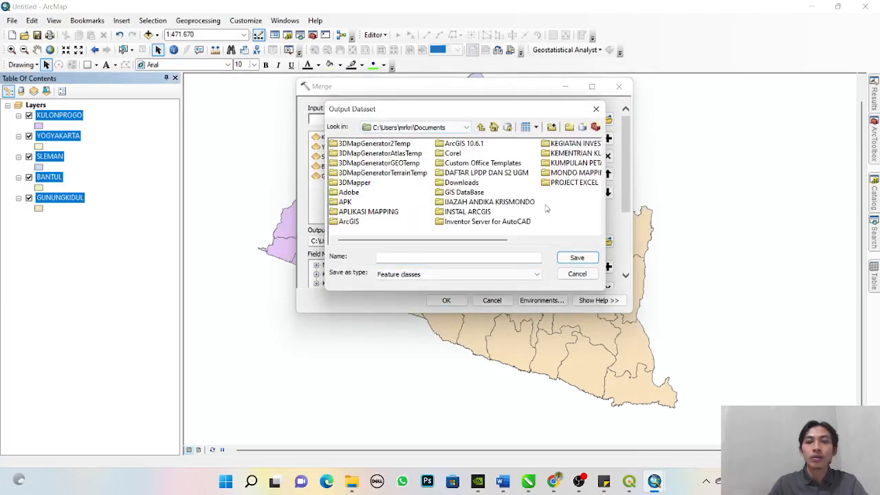
{"action": "double_click", "coordinate": [563, 177]}
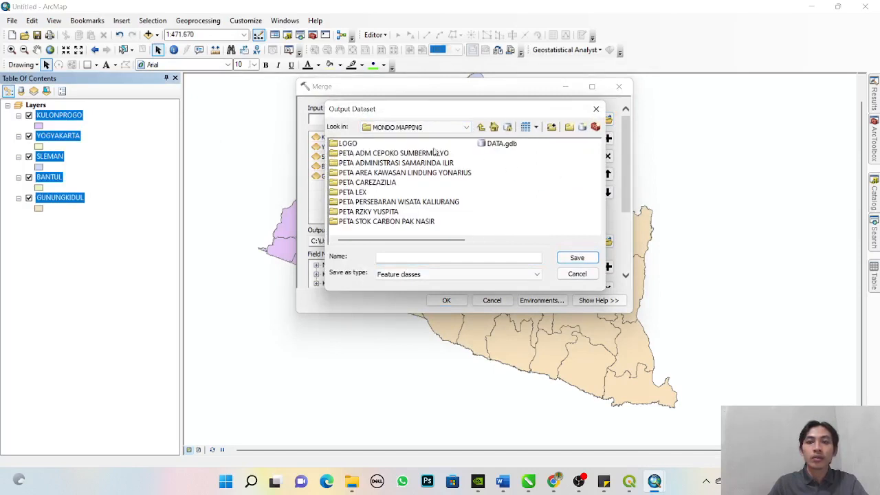
{"action": "double_click", "coordinate": [376, 212]}
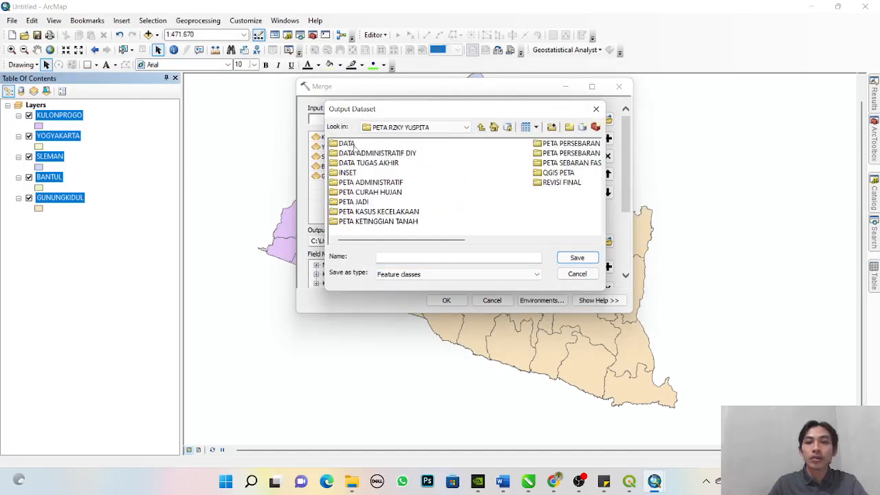
{"action": "double_click", "coordinate": [570, 182]}
{"action": "double_click", "coordinate": [371, 148]}
- Name the output feature class DATA_KASUS_KLL_DIY and run the merge
{"action": "left_click", "coordinate": [406, 258]}
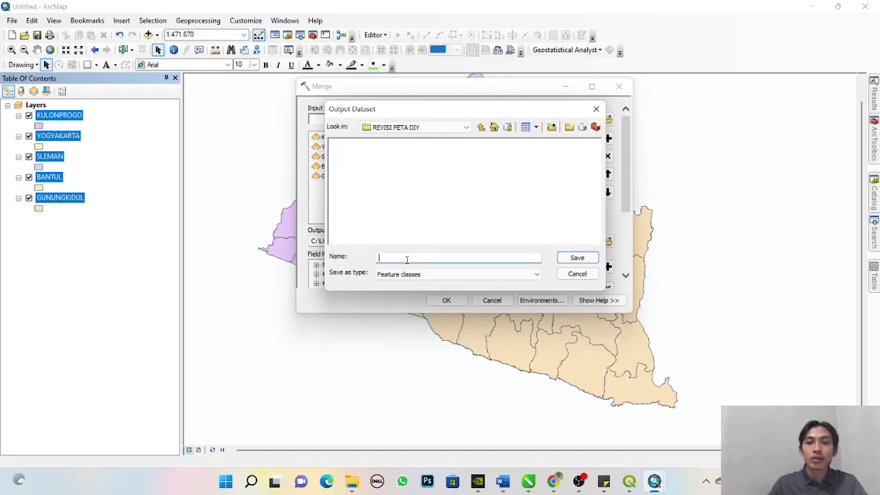
{"action": "type", "text": "DATA"}
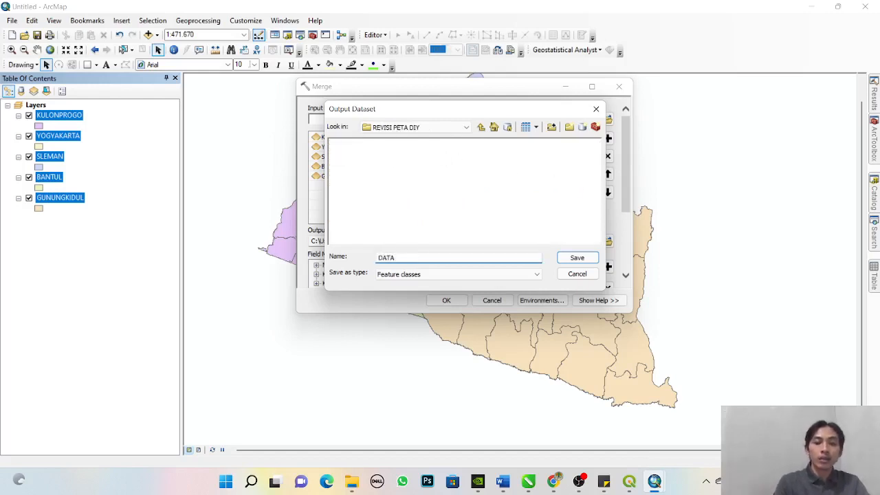
{"action": "type", "text": "_KASUS_KLL_DIY"}
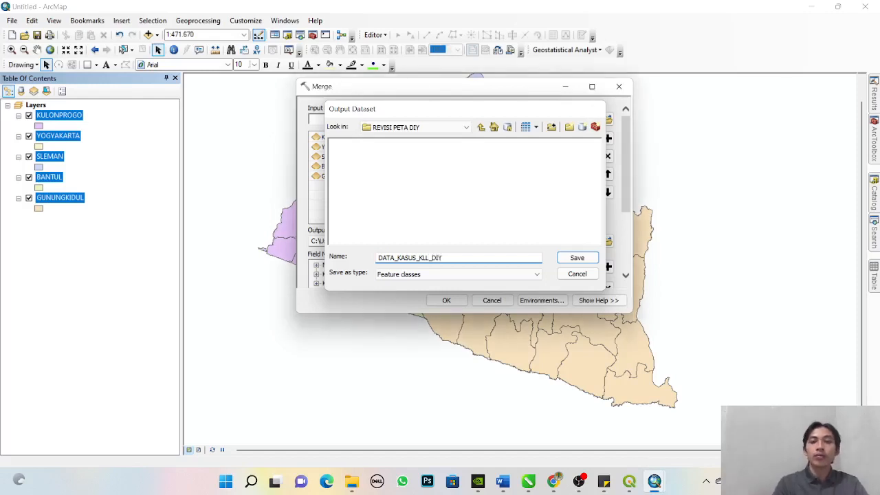
{"action": "key", "text": "Return"}
{"action": "left_click", "coordinate": [447, 301]}
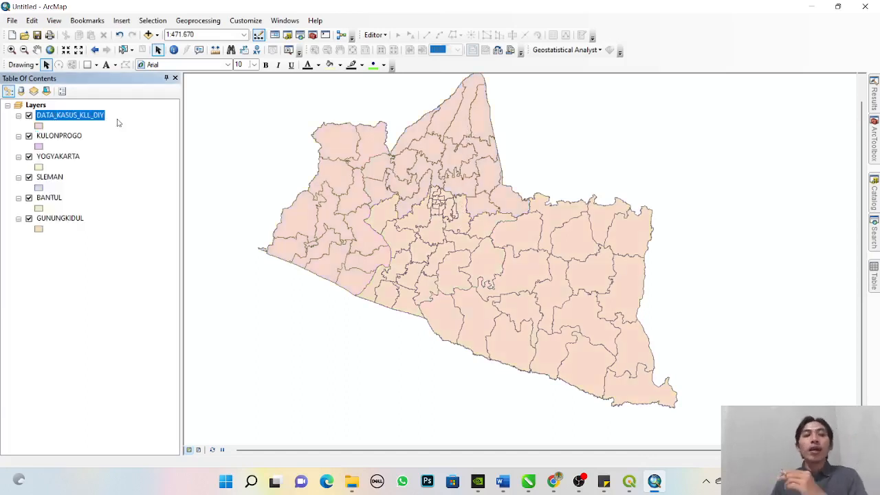
- Open the DATA_KASUS_KLL_DIY attribute table, sort it by KLAS and review the class values of all records
{"action": "right_click", "coordinate": [84, 122]}
{"action": "left_click", "coordinate": [102, 152]}
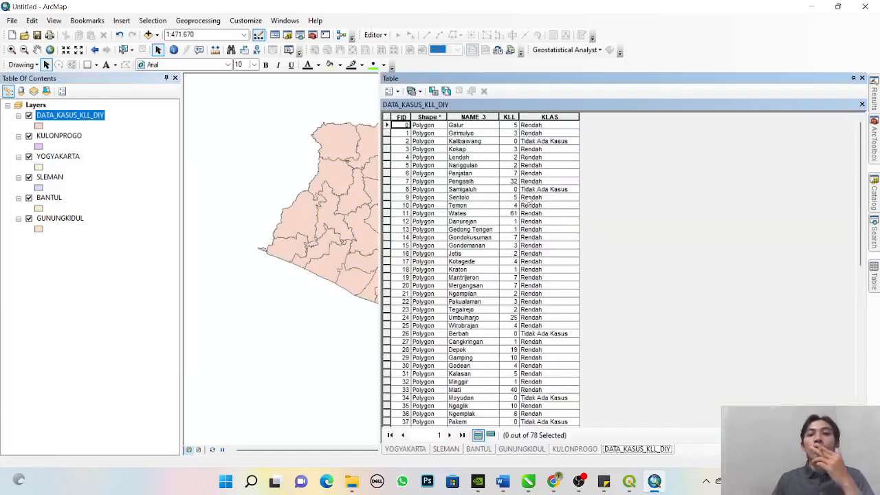
{"action": "double_click", "coordinate": [550, 117]}
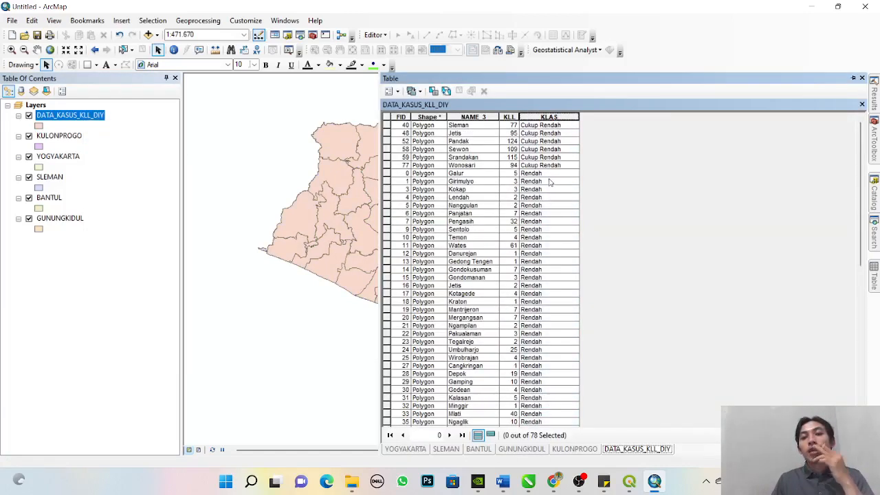
{"action": "scroll", "coordinate": [549, 182], "scroll_direction": "down", "scroll_amount": 12}
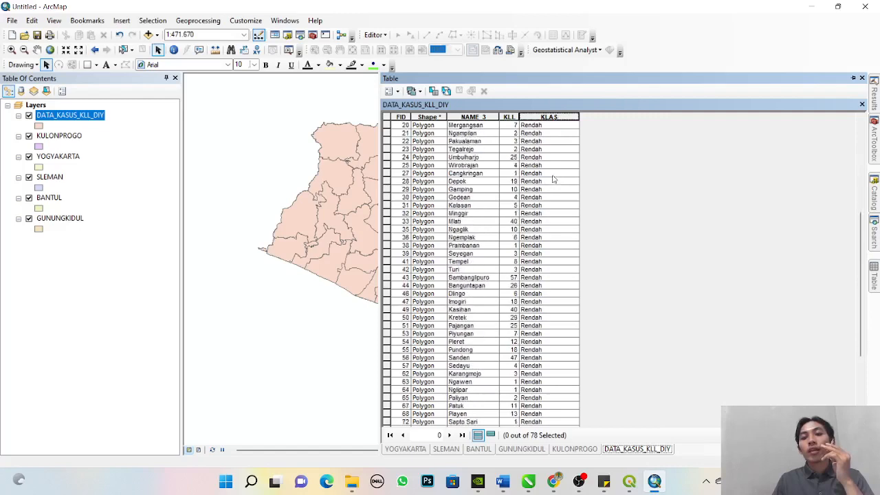
{"action": "scroll", "coordinate": [553, 179], "scroll_direction": "down", "scroll_amount": 1}
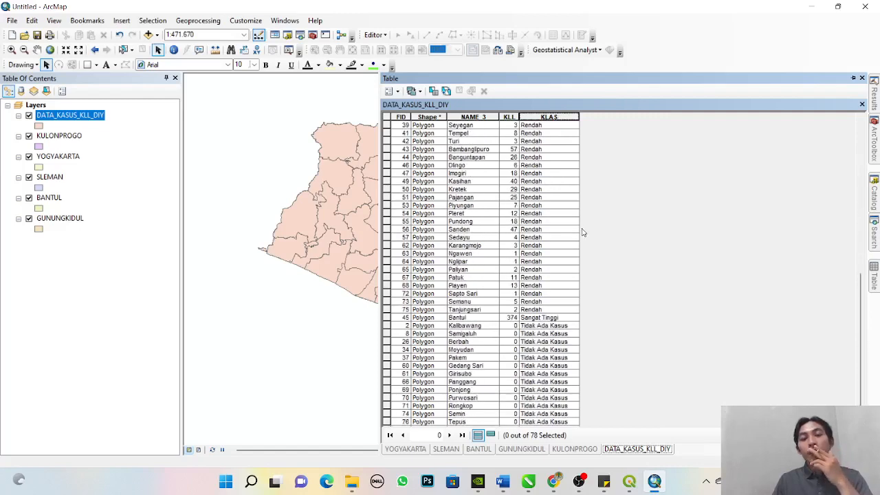
{"action": "scroll", "coordinate": [581, 230], "scroll_direction": "up", "scroll_amount": 12}
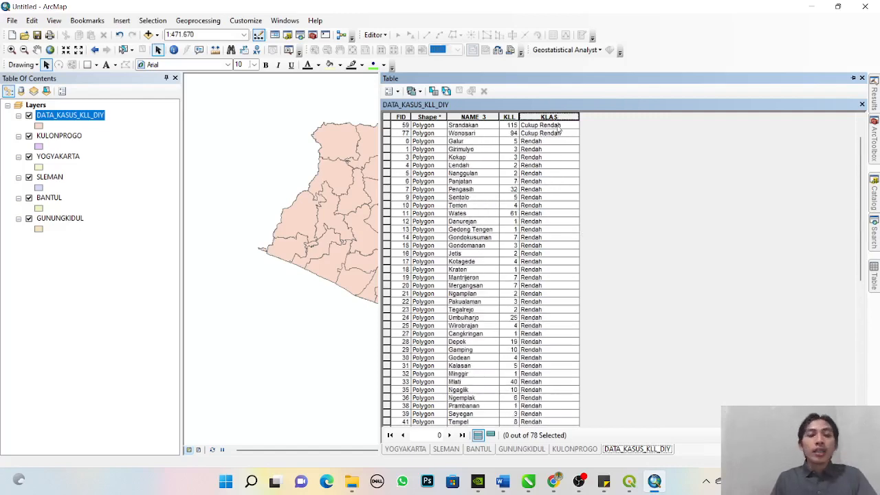
- Sort the merged table by KLL and compare the case numbers with their KLAS classes
{"action": "double_click", "coordinate": [514, 117]}
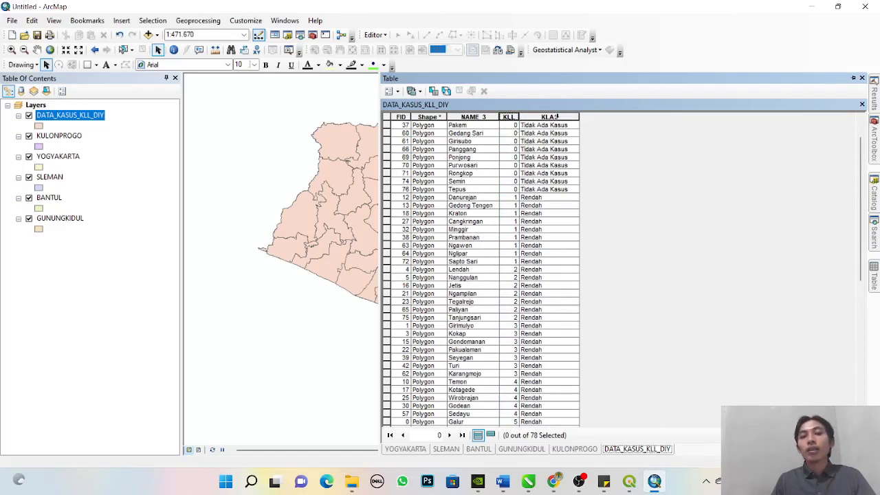
{"action": "scroll", "coordinate": [570, 158], "scroll_direction": "down", "scroll_amount": 12}
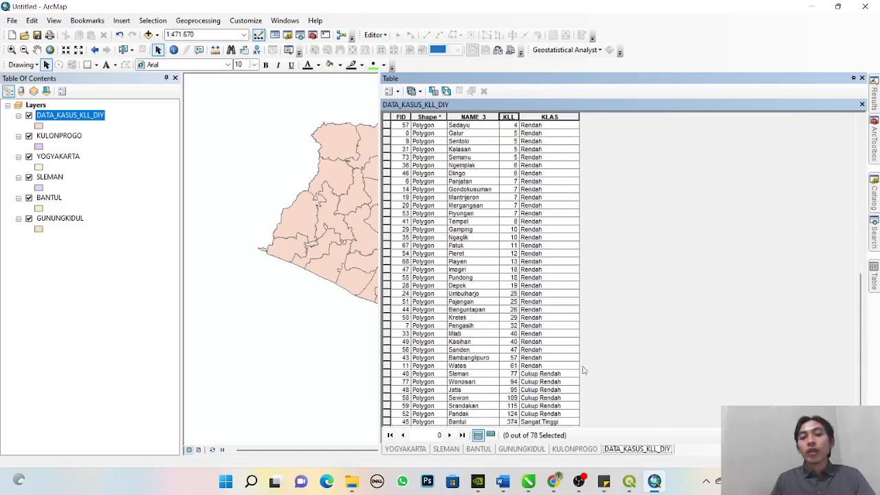
{"action": "scroll", "coordinate": [512, 376], "scroll_direction": "up", "scroll_amount": 10}
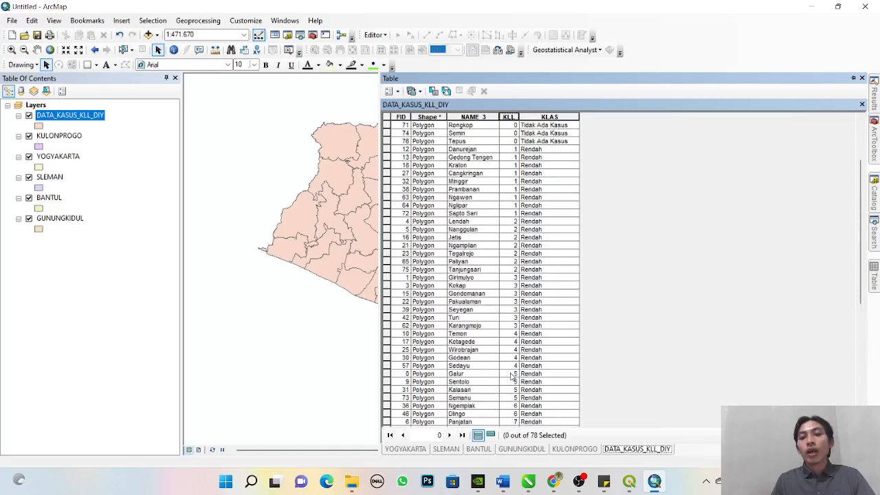
{"action": "scroll", "coordinate": [559, 282], "scroll_direction": "up", "scroll_amount": 4}
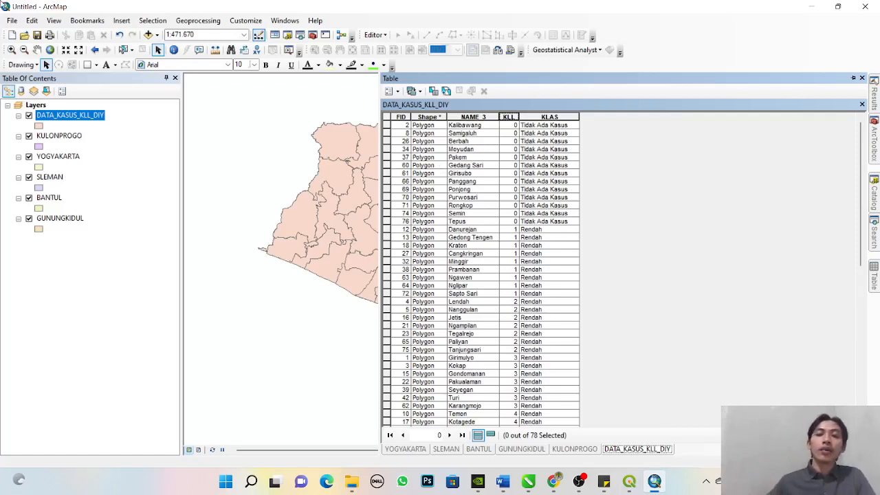
{"action": "scroll", "coordinate": [568, 165], "scroll_direction": "down", "scroll_amount": 13}
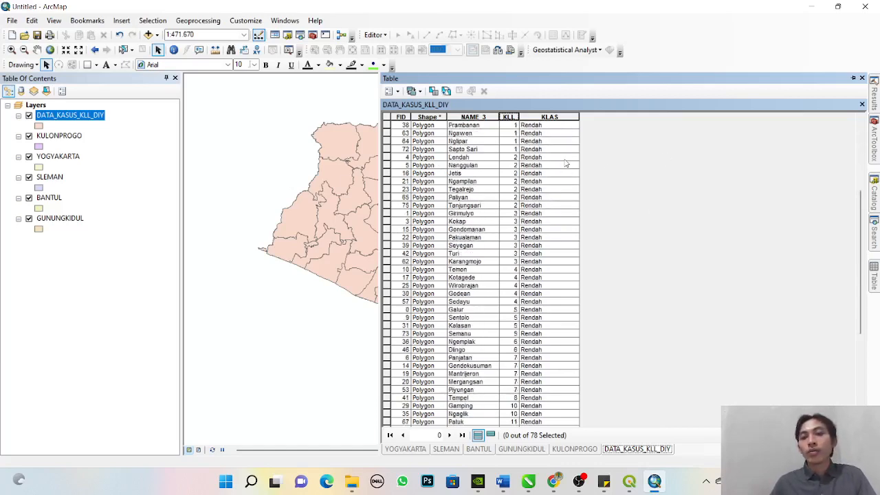
{"action": "scroll", "coordinate": [567, 162], "scroll_direction": "up", "scroll_amount": 1}
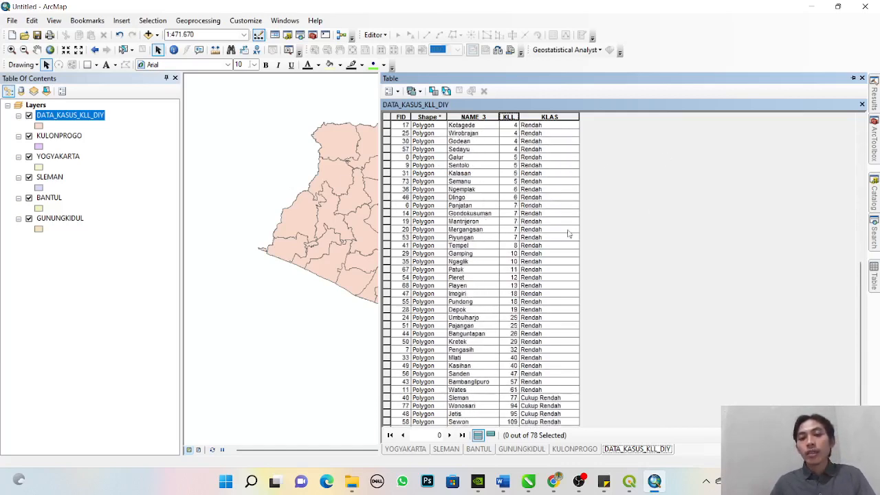
{"action": "scroll", "coordinate": [568, 233], "scroll_direction": "down", "scroll_amount": 1}
- Remove all layers, from DATA_KASUS_KLL_DIY through GUNUNGKIDUL, from the ArcMap document
{"action": "left_click", "coordinate": [853, 78]}
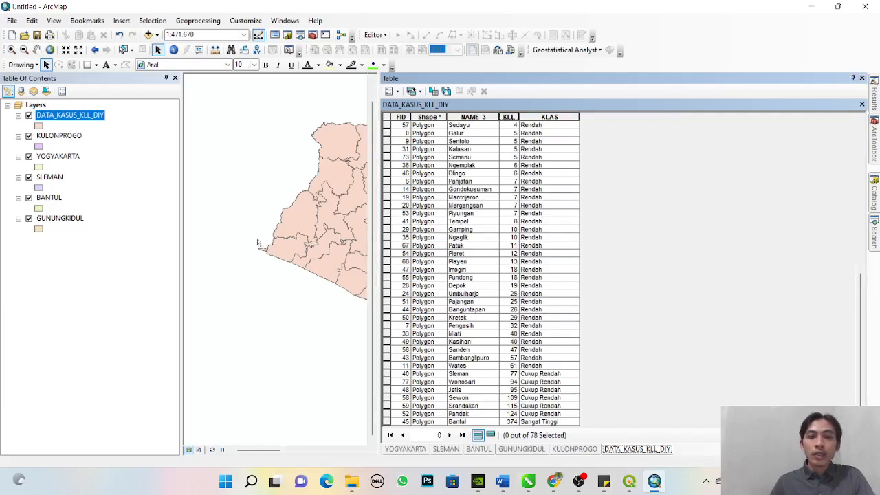
{"action": "left_click", "coordinate": [60, 218], "text": "shift"}
{"action": "right_click", "coordinate": [62, 218]}
{"action": "left_click", "coordinate": [88, 234]}
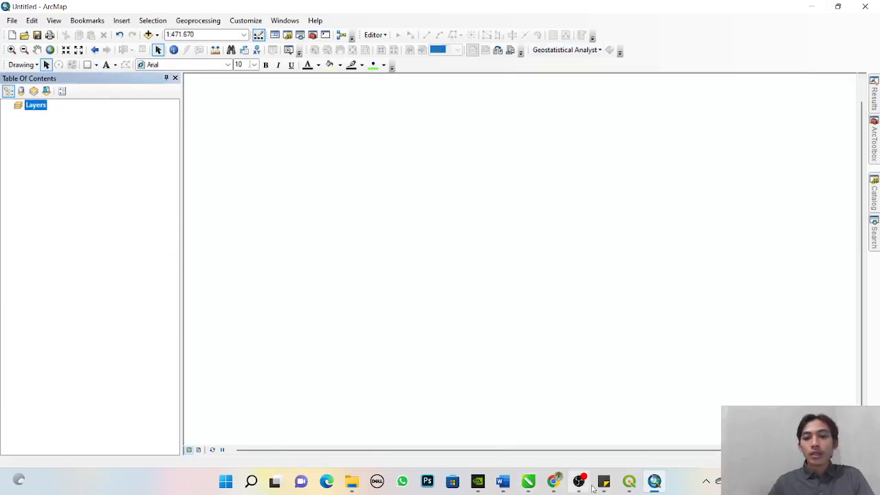
- Switch to QGIS and remove the DATA_KLL and DATA_KLL_DIY layers from the project
{"action": "left_click", "coordinate": [629, 481]}
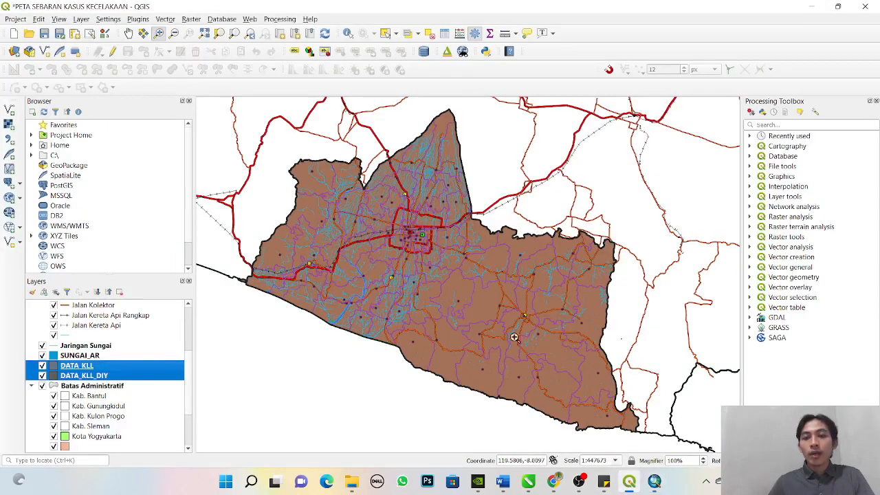
{"action": "right_click", "coordinate": [103, 378]}
{"action": "left_click", "coordinate": [139, 252]}
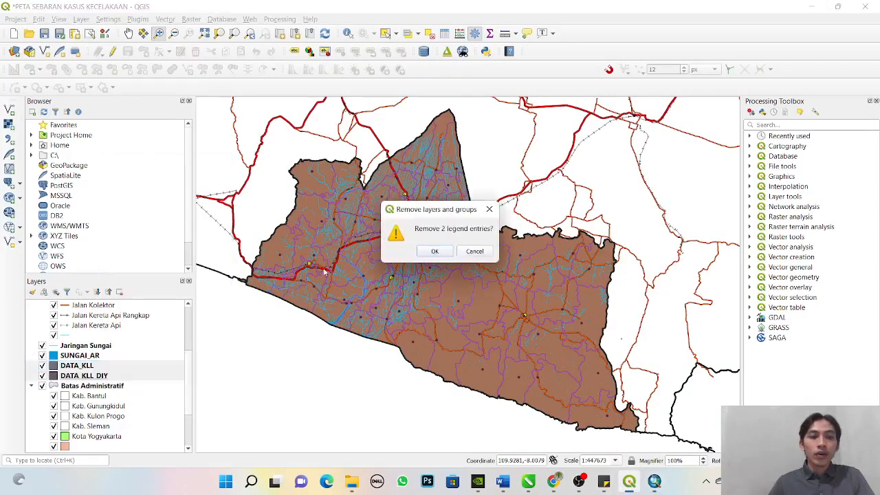
{"action": "left_click", "coordinate": [431, 257]}
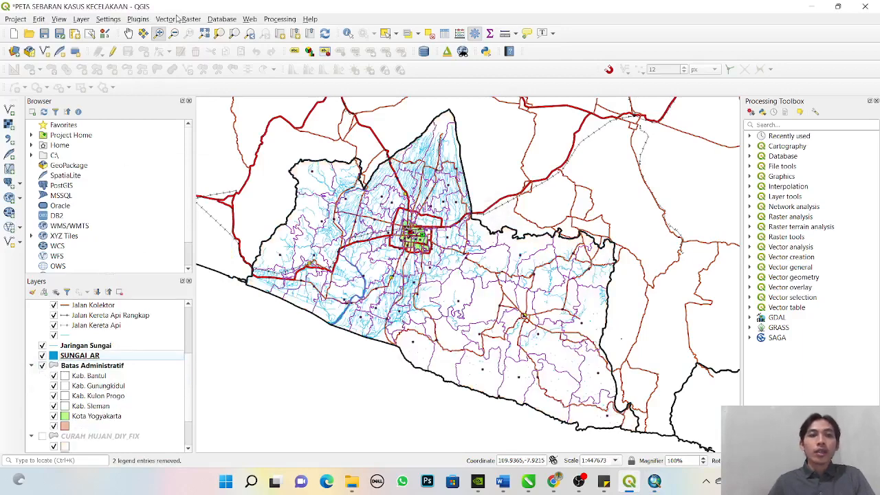
- Add DATA_KASUS_KLL_DIY.shp from the REVISI FINAL > REVISI PETA DIY folder as a vector layer
{"action": "left_click", "coordinate": [81, 20]}
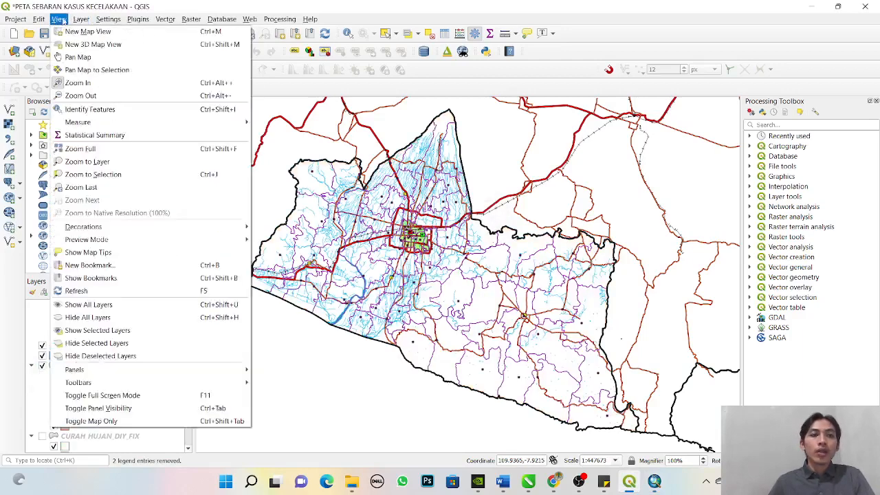
{"action": "left_click", "coordinate": [270, 4]}
{"action": "left_click", "coordinate": [14, 111]}
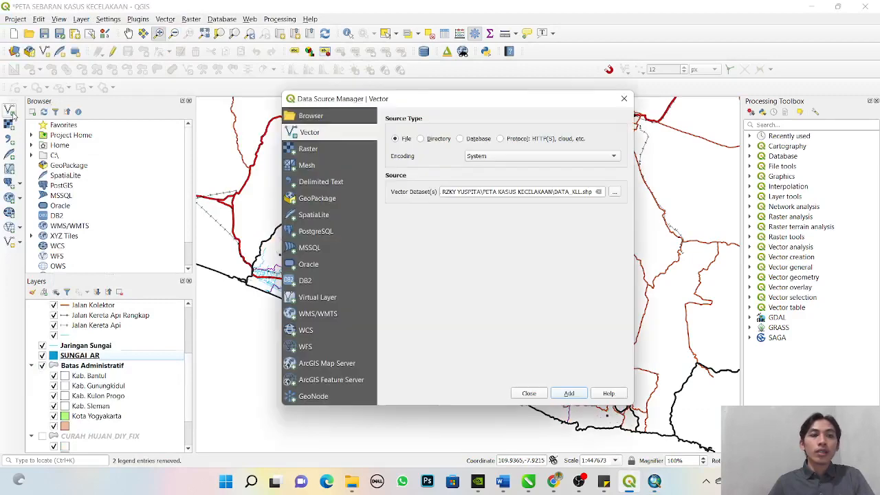
{"action": "left_click", "coordinate": [614, 192]}
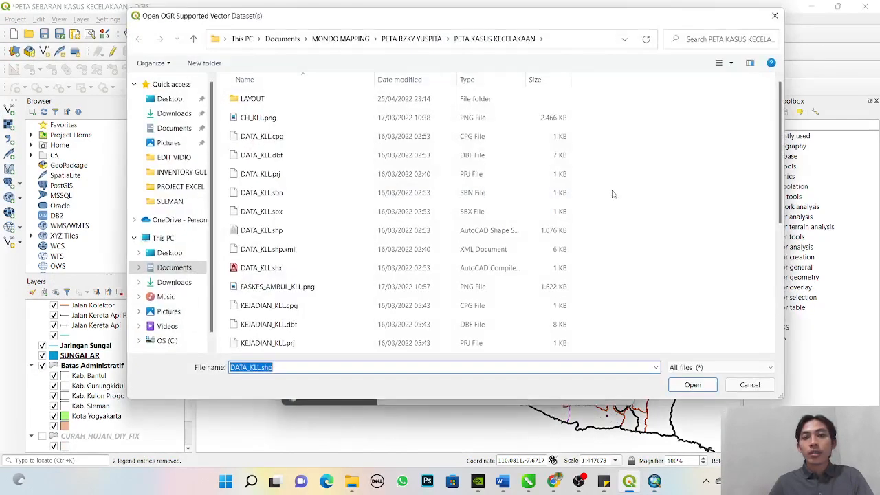
{"action": "left_click", "coordinate": [193, 39]}
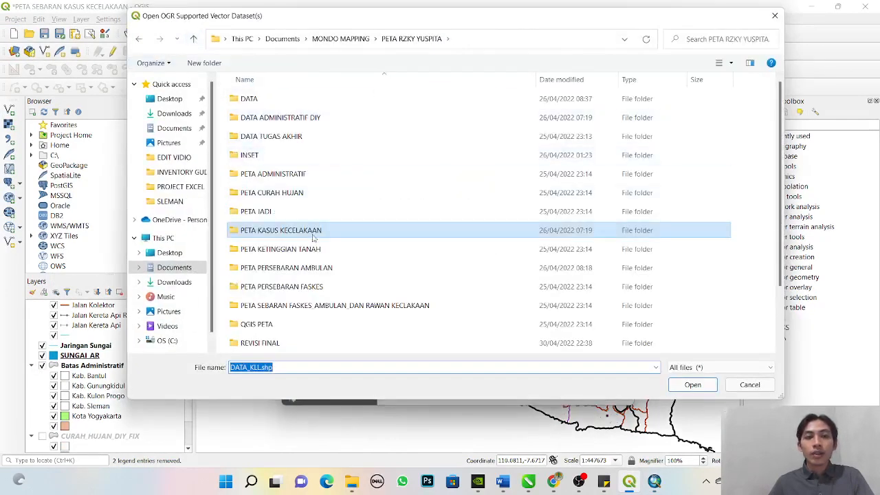
{"action": "scroll", "coordinate": [308, 252], "scroll_direction": "down", "scroll_amount": 2}
{"action": "double_click", "coordinate": [287, 268]}
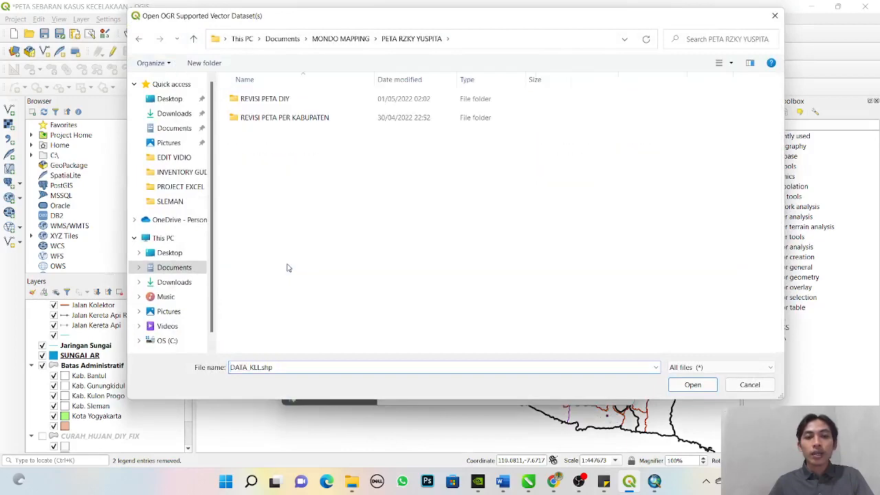
{"action": "double_click", "coordinate": [268, 99]}
{"action": "left_click", "coordinate": [298, 193]}
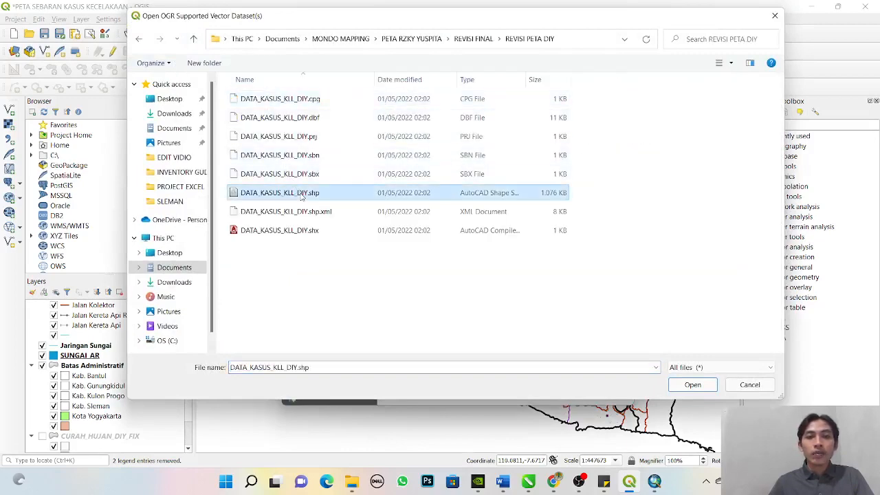
{"action": "left_click", "coordinate": [692, 385]}
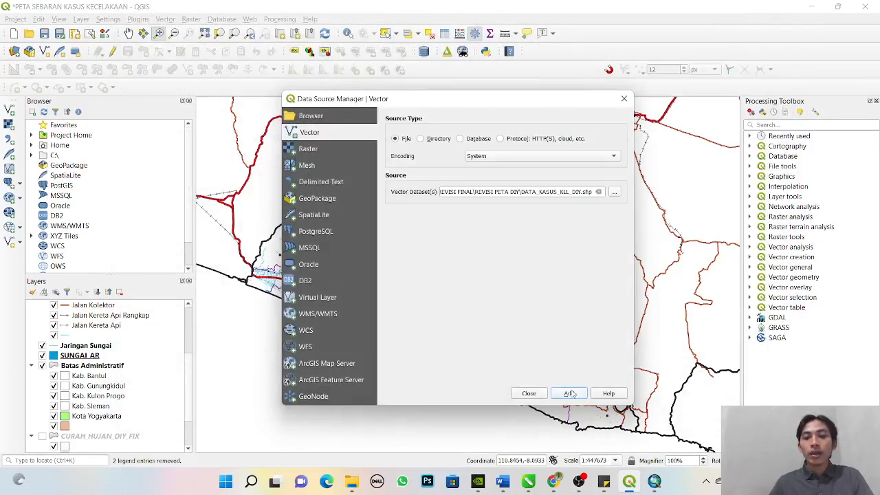
{"action": "left_click", "coordinate": [569, 392]}
{"action": "left_click", "coordinate": [528, 393]}
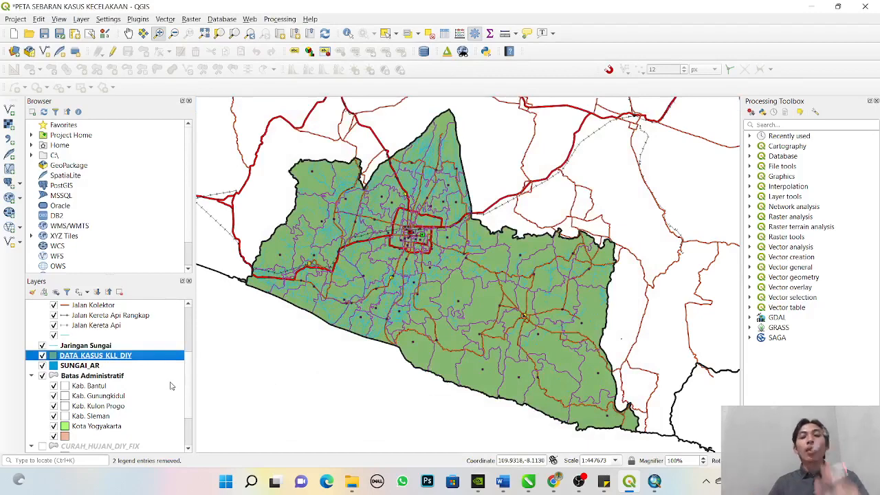
- Set the DATA_KASUS_KLL_DIY layer's symbology to Graduated, based on the KLL column
{"action": "right_click", "coordinate": [128, 359]}
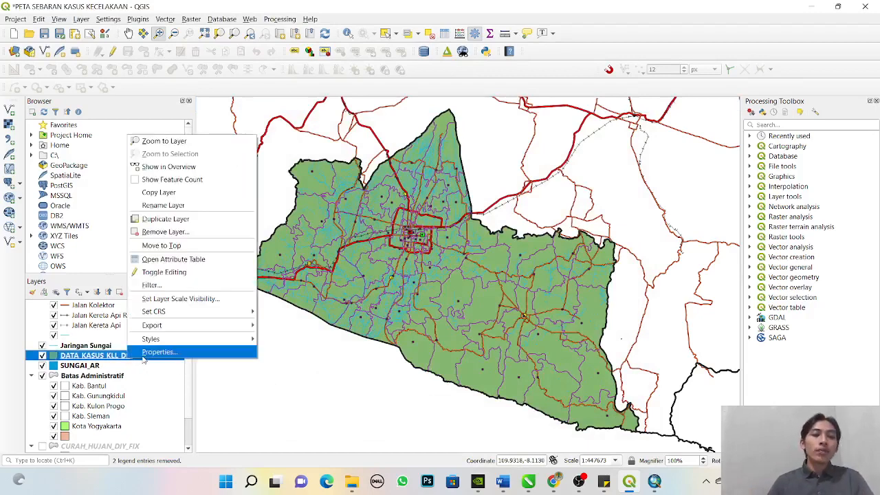
{"action": "left_click", "coordinate": [159, 351]}
{"action": "left_click_drag", "start_coordinate": [440, 141], "coordinate": [429, 61]}
{"action": "left_click", "coordinate": [347, 76]}
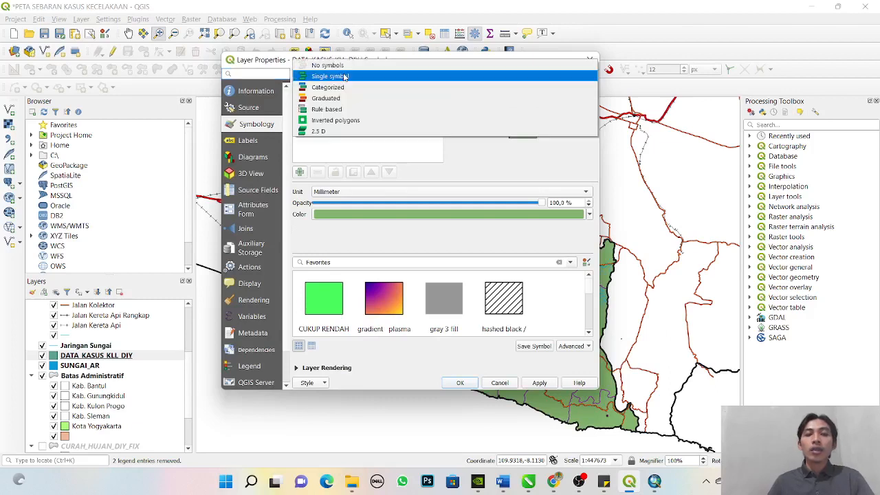
{"action": "left_click", "coordinate": [344, 96]}
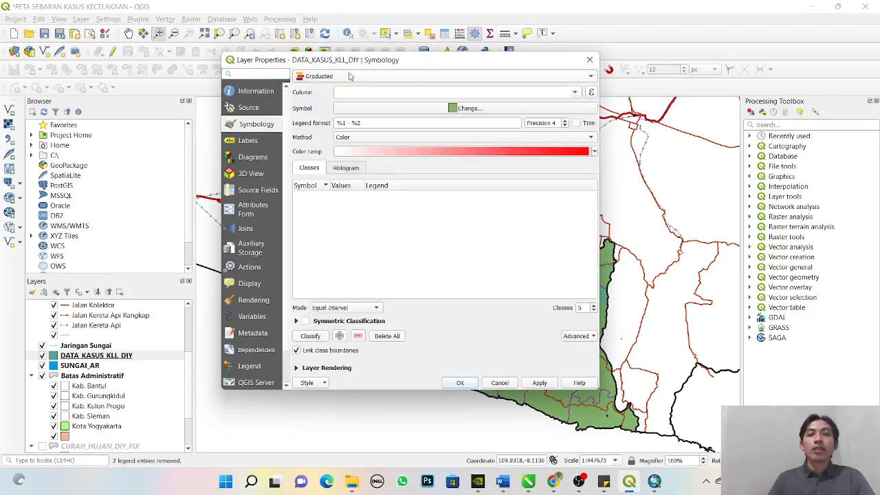
{"action": "left_click", "coordinate": [574, 92]}
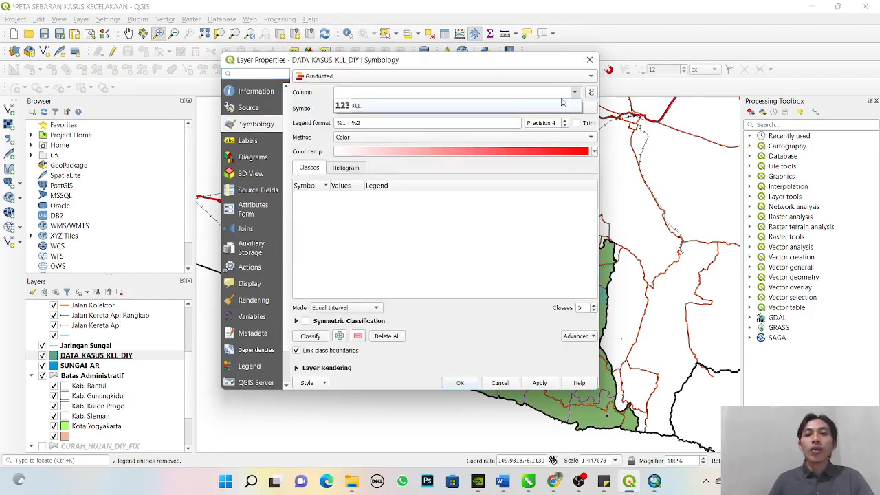
{"action": "left_click", "coordinate": [364, 103]}
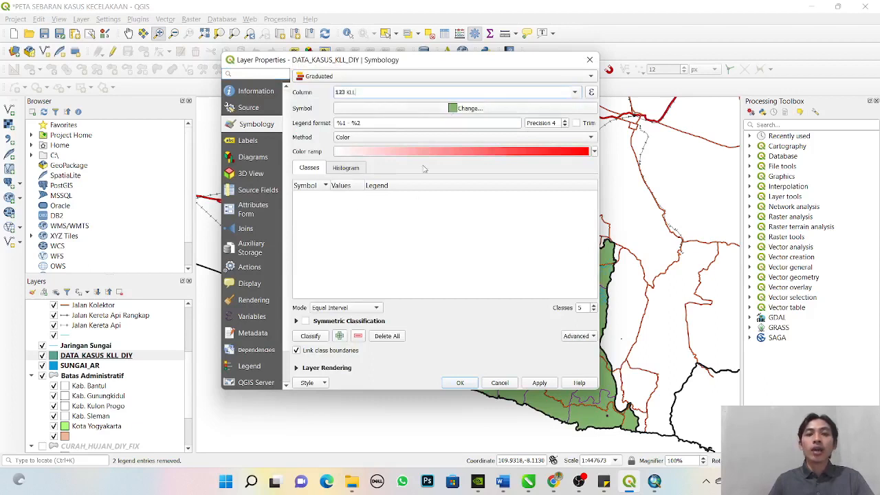
- Classify the KLL values into five classes using the Natural Breaks (Jenks) mode
{"action": "left_click", "coordinate": [353, 310]}
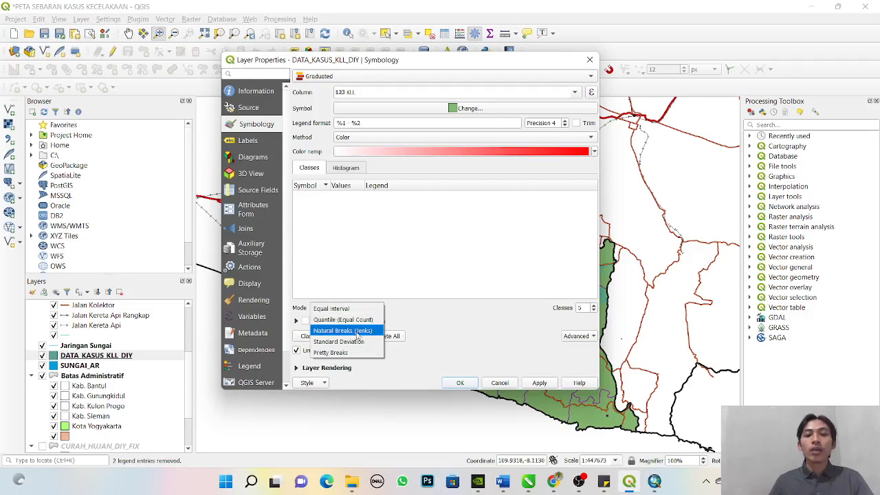
{"action": "left_click", "coordinate": [368, 331]}
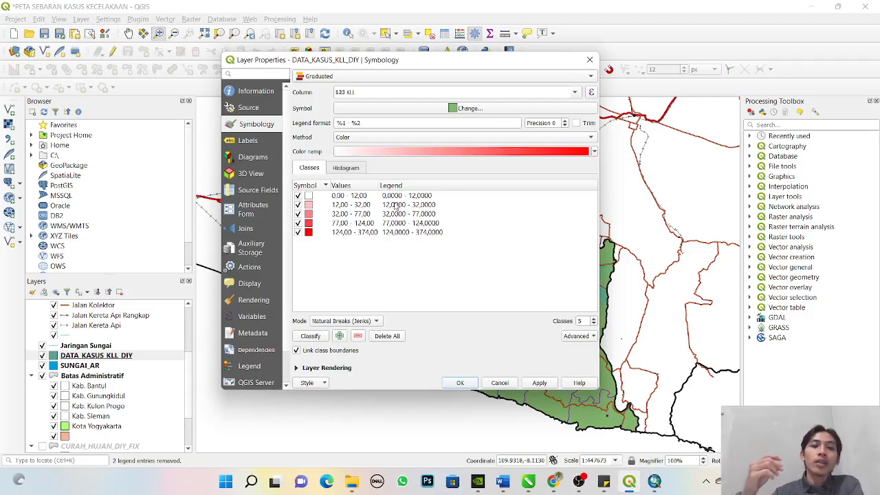
{"action": "left_click", "coordinate": [370, 321]}
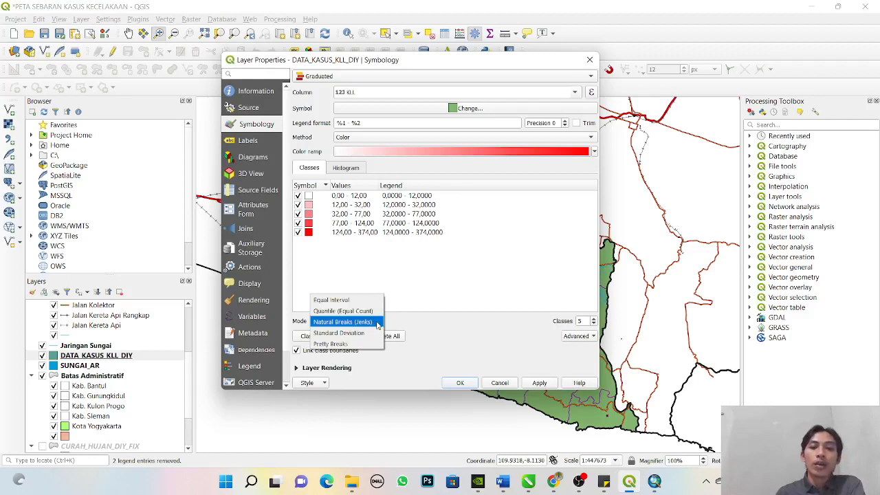
{"action": "left_click", "coordinate": [377, 322]}
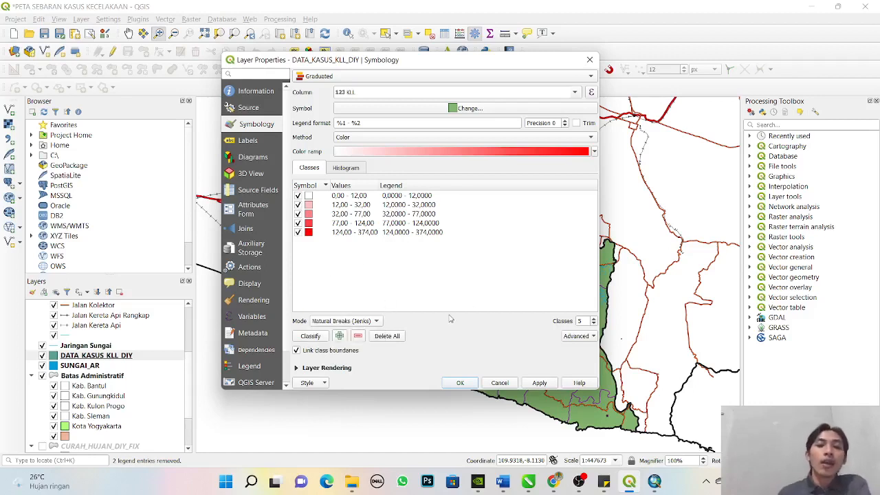
- Label the two lowest classes "Rendah : 0 - 12 Kasus" and "Cukup Rendah : 12 - 32 Kasus" in the legend
{"action": "left_click", "coordinate": [404, 205]}
{"action": "key", "text": "Up"}
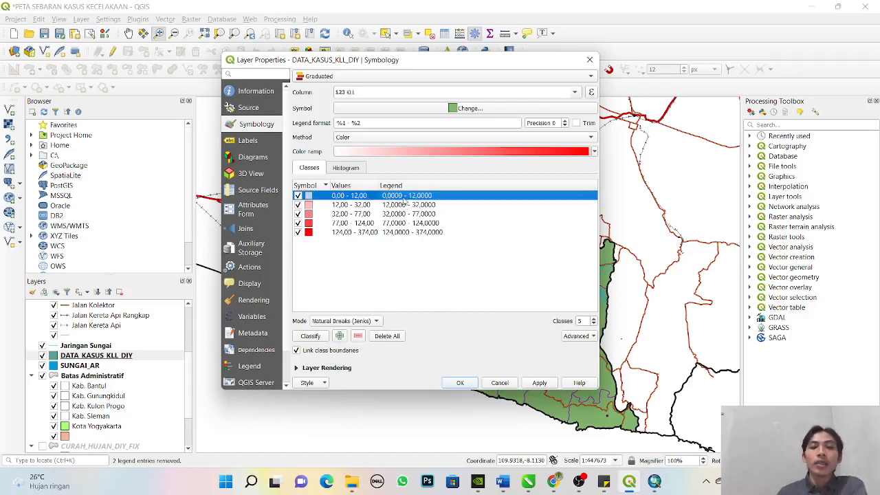
{"action": "type", "text": "Rendah : 0"}
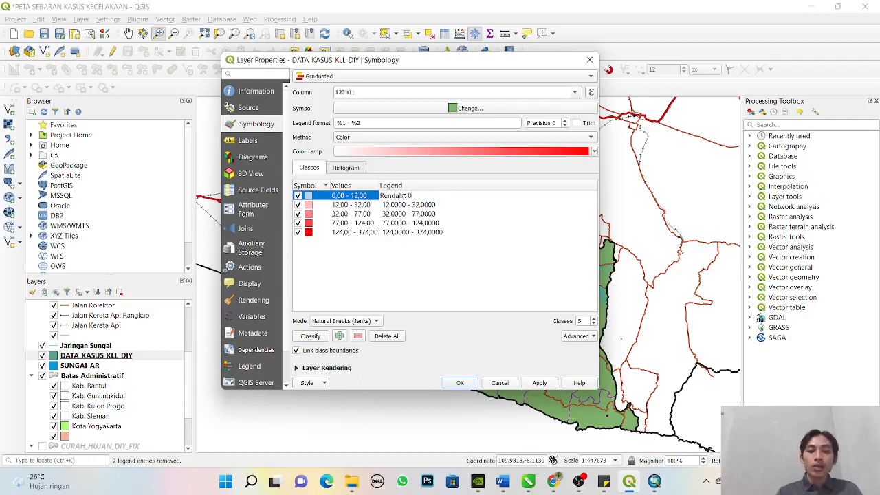
{"action": "type", "text": "ah 0 - 12"}
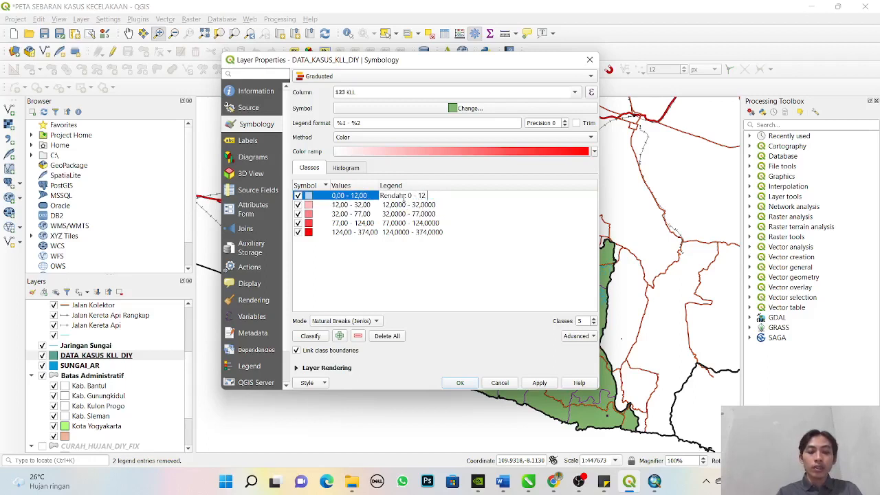
{"action": "type", "text": " Kasus"}
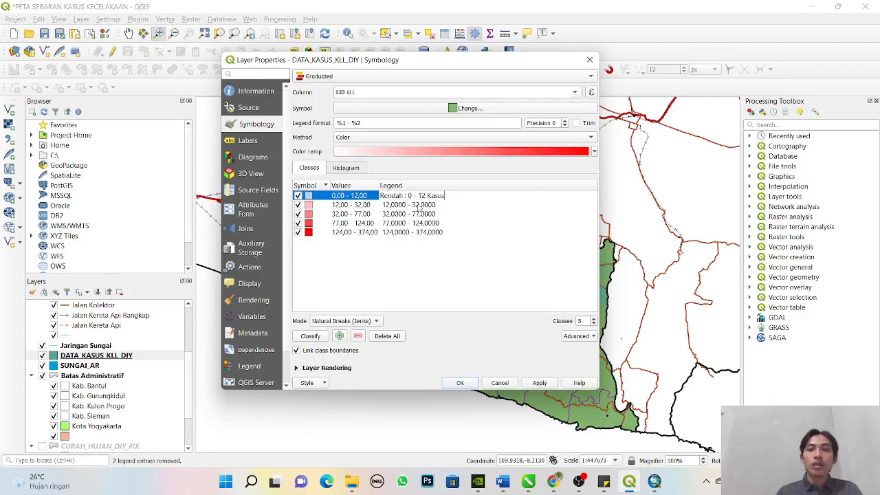
{"action": "double_click", "coordinate": [421, 205]}
{"action": "type", "text": "Cu"}
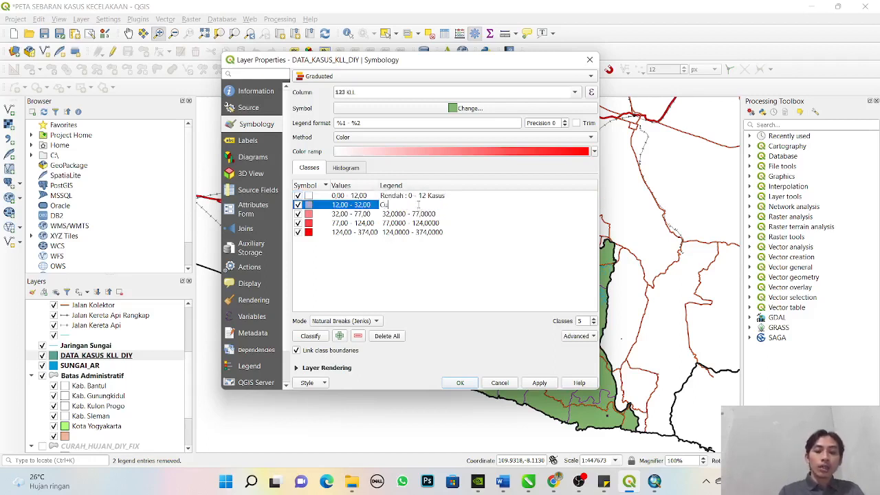
{"action": "type", "text": "kup Rendah"}
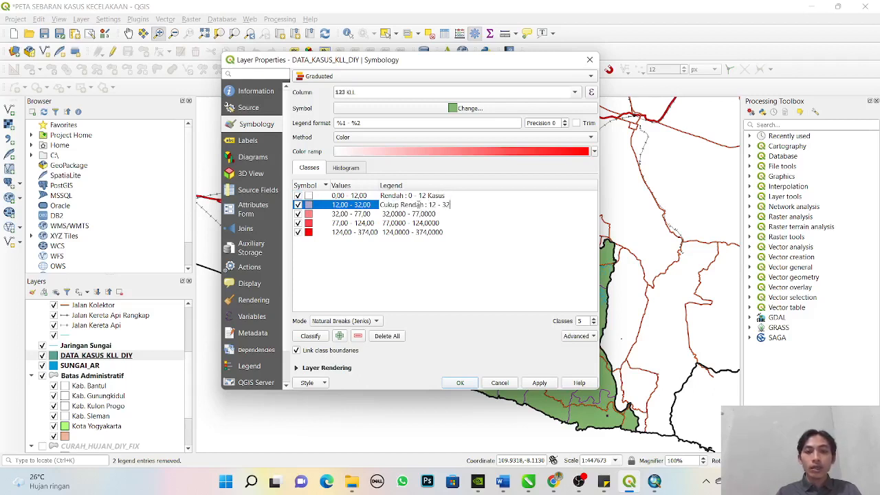
{"action": "type", "text": ": 12 - 32 Kasus"}
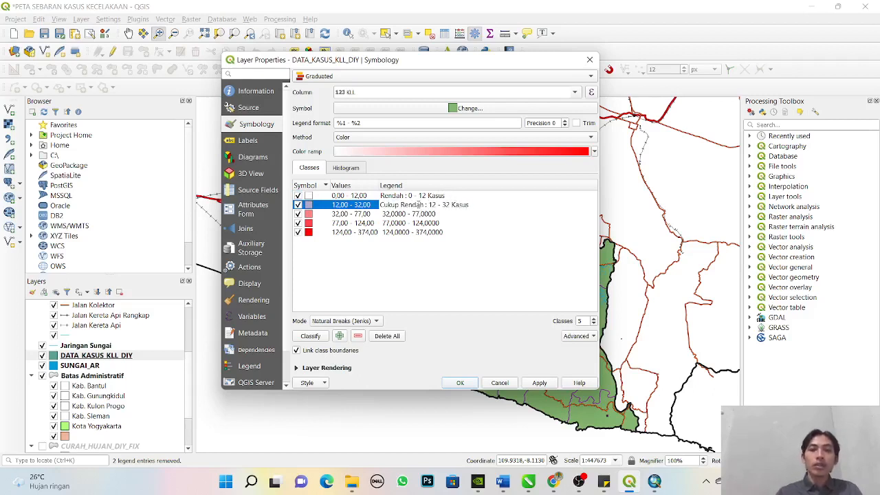
- Label the third and fourth classes "Sedang : 32 - 77 Kasus" and "Tinggi : 77 - 124 Kasus" in the legend
{"action": "double_click", "coordinate": [439, 216]}
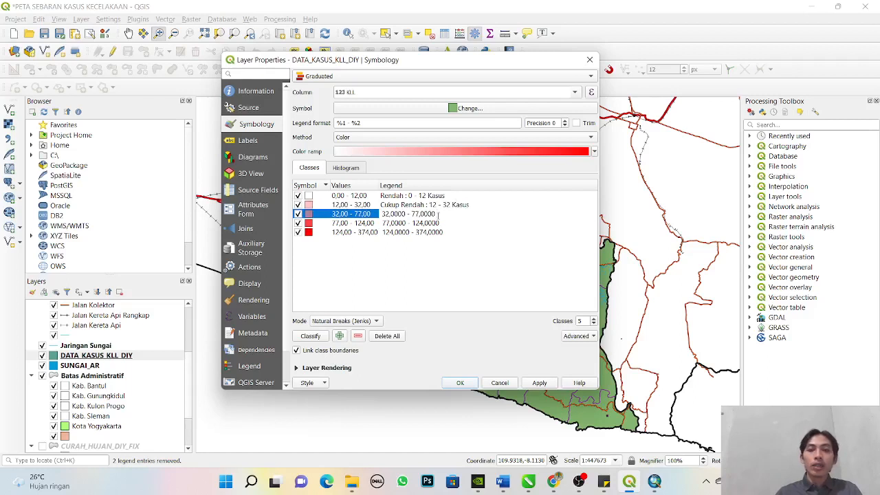
{"action": "key", "text": "ctrl+a"}
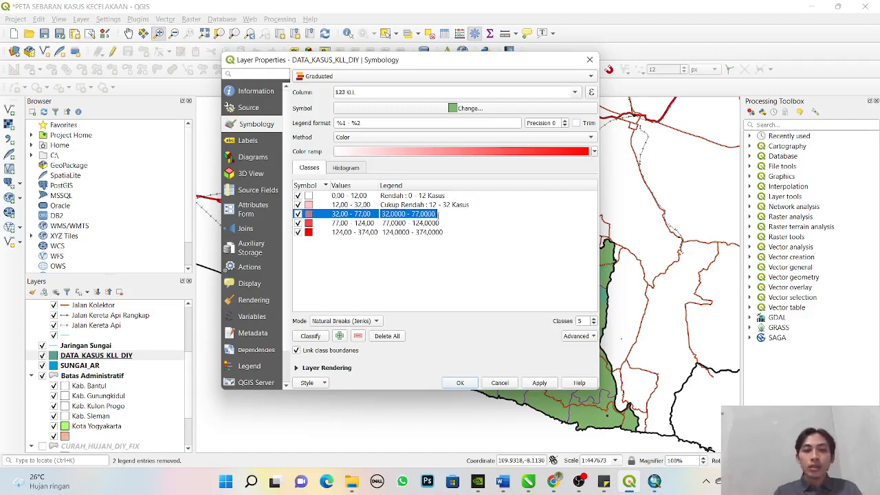
{"action": "type", "text": "S"}
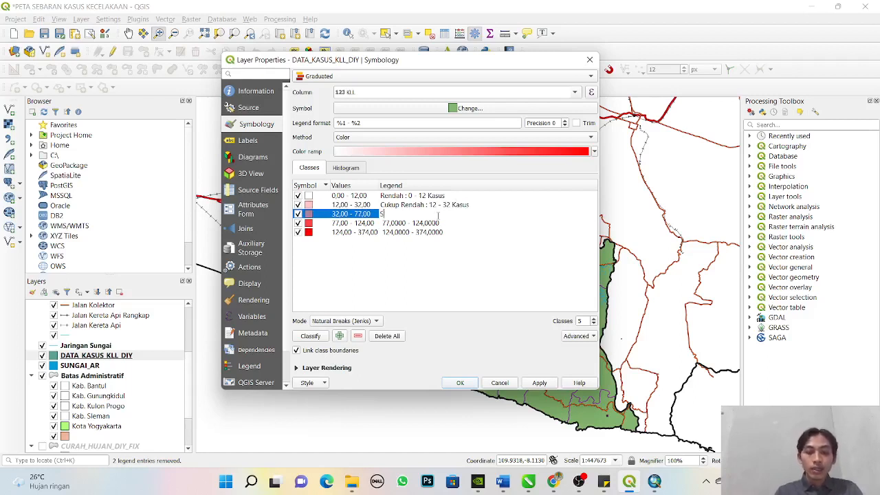
{"action": "type", "text": "edang"}
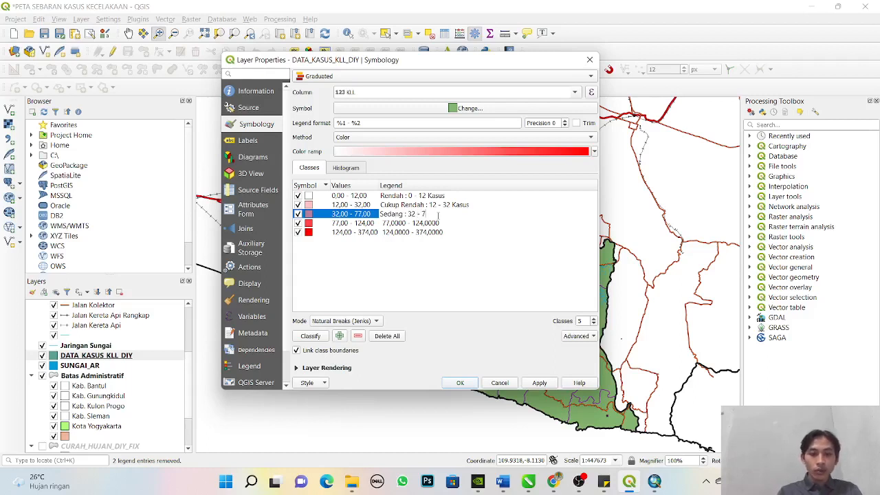
{"action": "type", "text": ": 32 - 77 Kasus"}
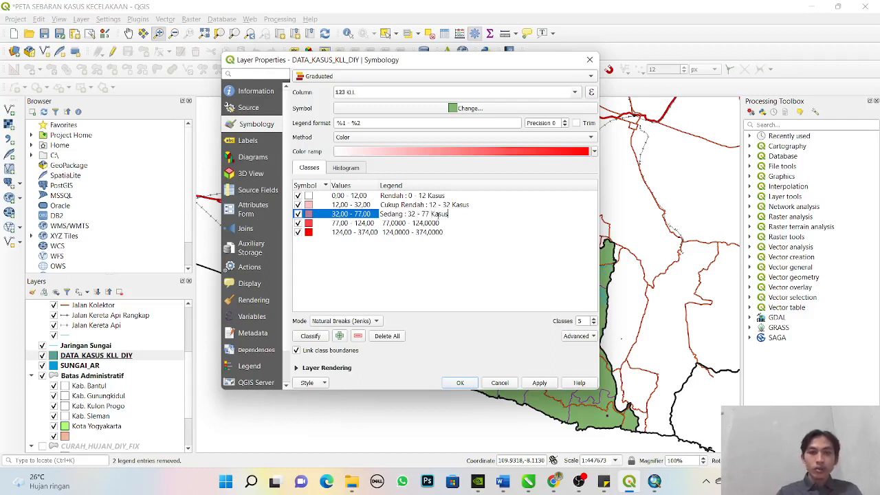
{"action": "key", "text": "Tab"}
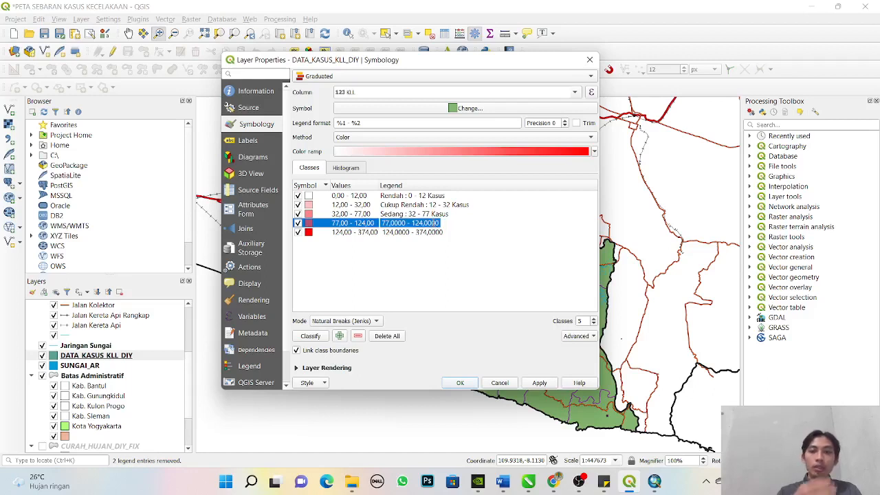
{"action": "key", "text": "BackSpace"}
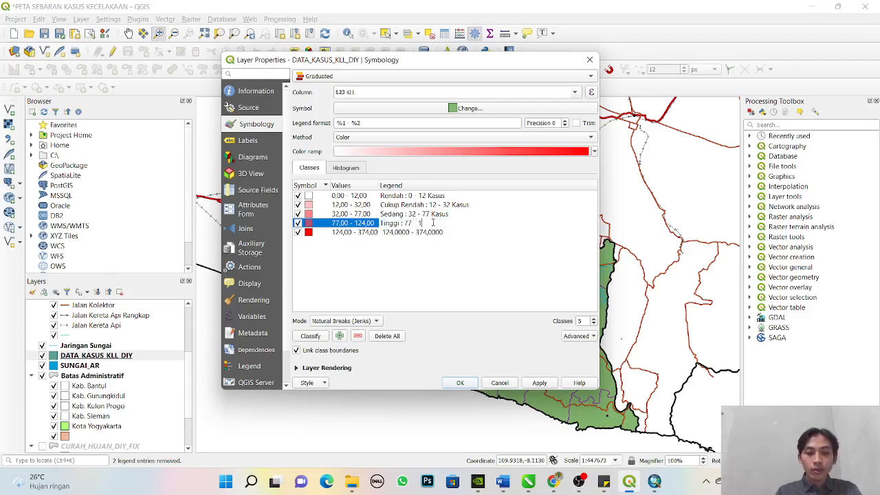
{"action": "type", "text": "Tinggi : 77 - 124 Kasus"}
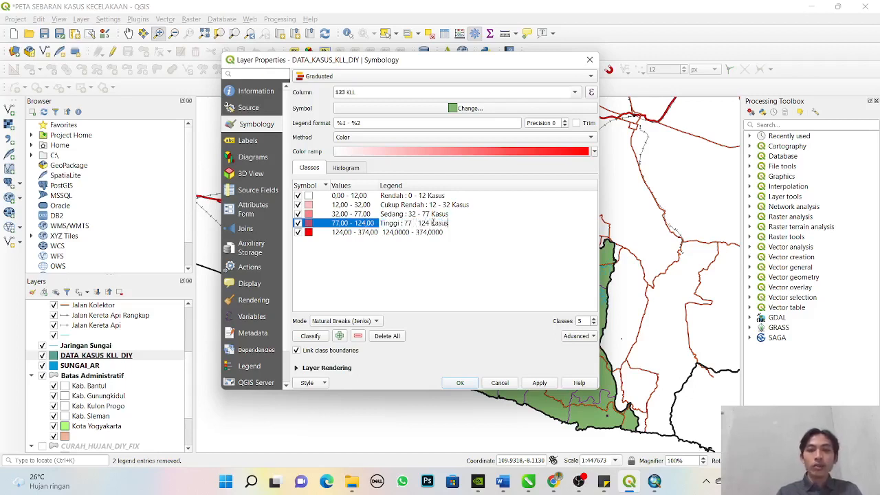
- Label the highest class "Sangat Tinggi : 124 - 374 Kasus" in the legend
{"action": "double_click", "coordinate": [393, 233]}
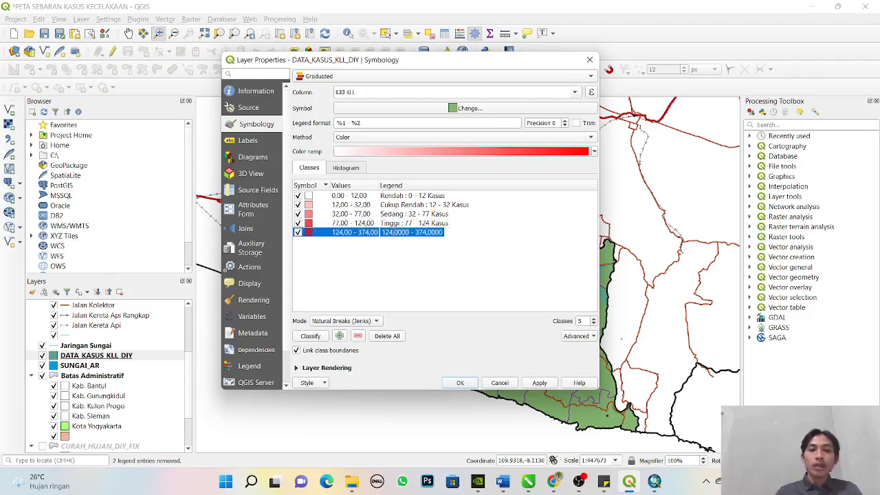
{"action": "type", "text": "Sangat Tinggi"}
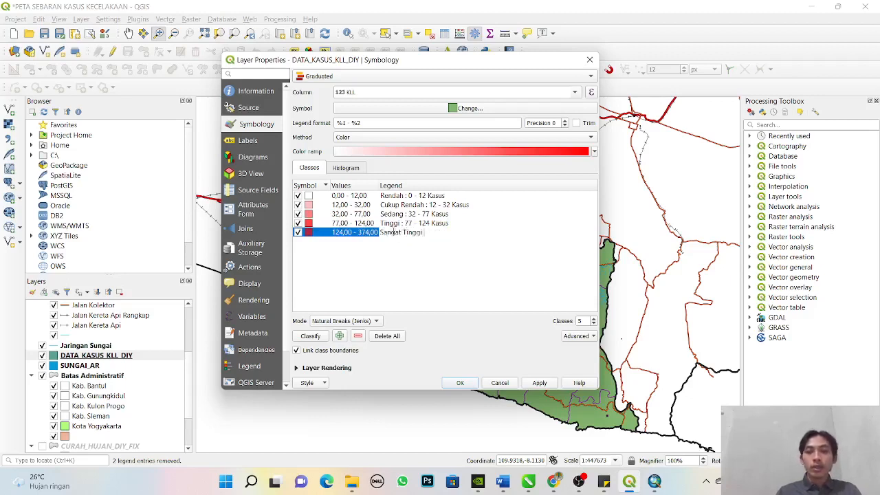
{"action": "type", "text": " : "}
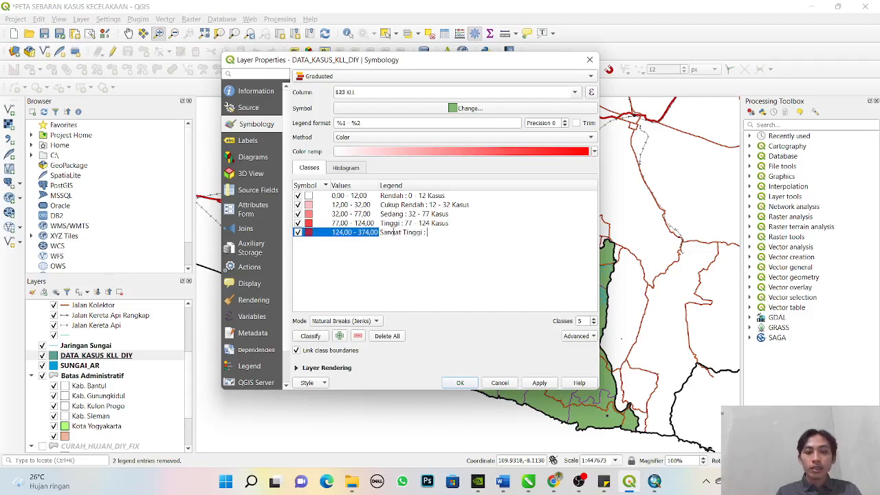
{"action": "type", "text": "124 - 3"}
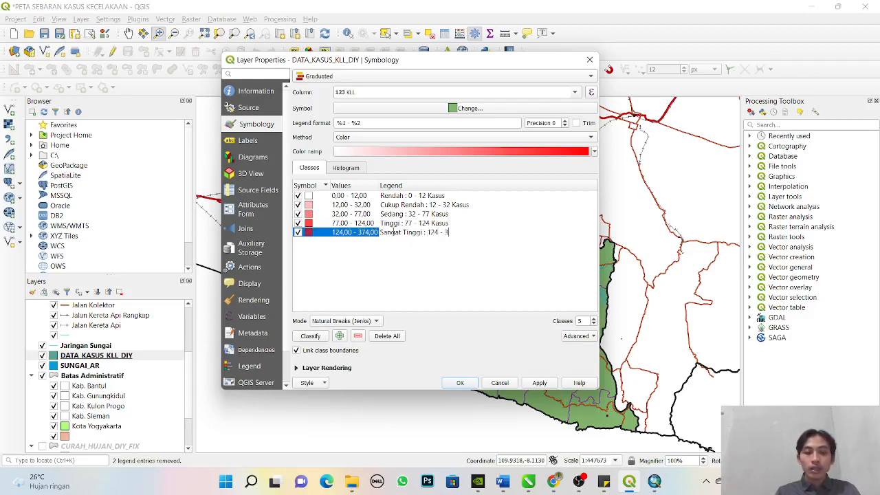
{"action": "type", "text": "74 Kasus"}
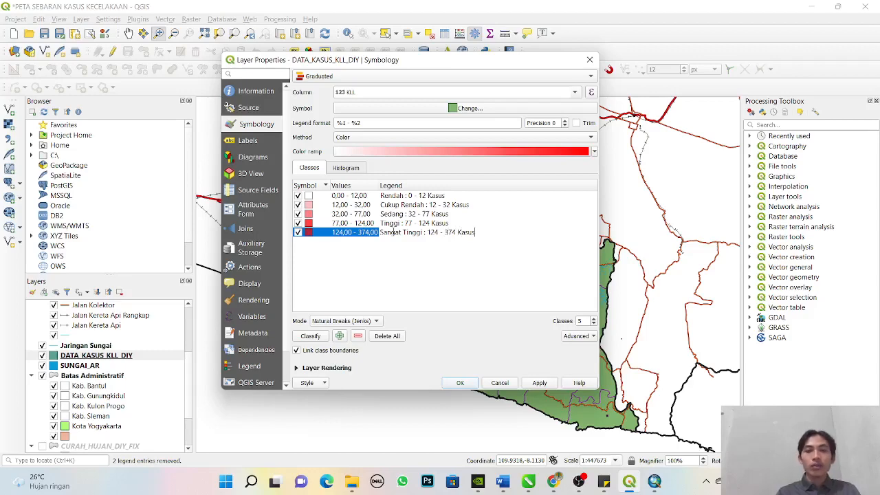
- Give the Rendah class the light green CUKUP RENDAH symbol from the KLAS KECELAKAAN symbol group
{"action": "double_click", "coordinate": [312, 198]}
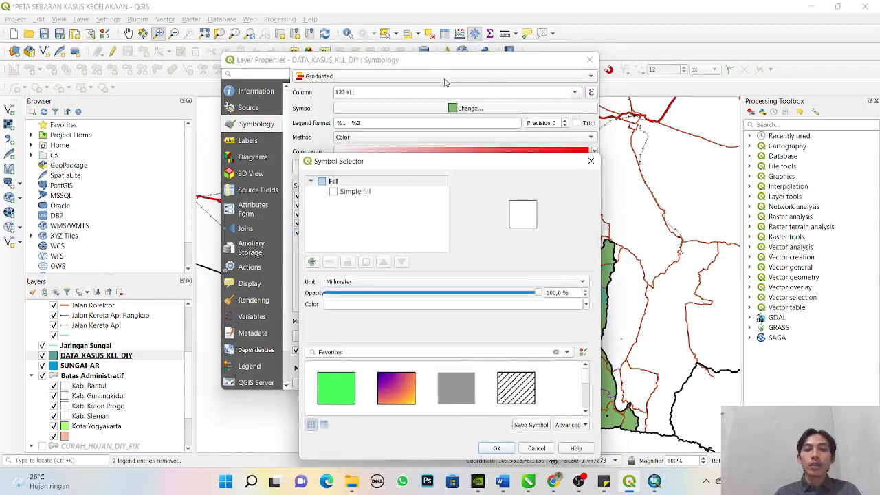
{"action": "left_click_drag", "start_coordinate": [403, 165], "coordinate": [393, 51]}
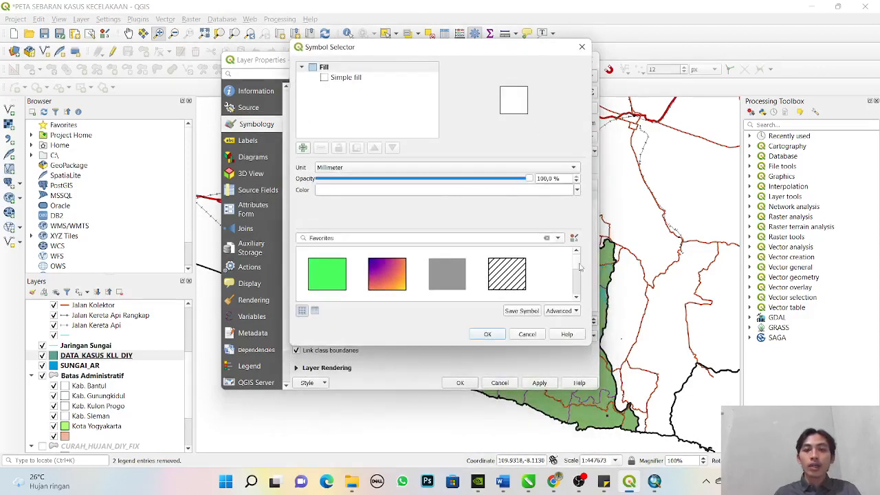
{"action": "left_click", "coordinate": [560, 239]}
{"action": "left_click", "coordinate": [530, 286]}
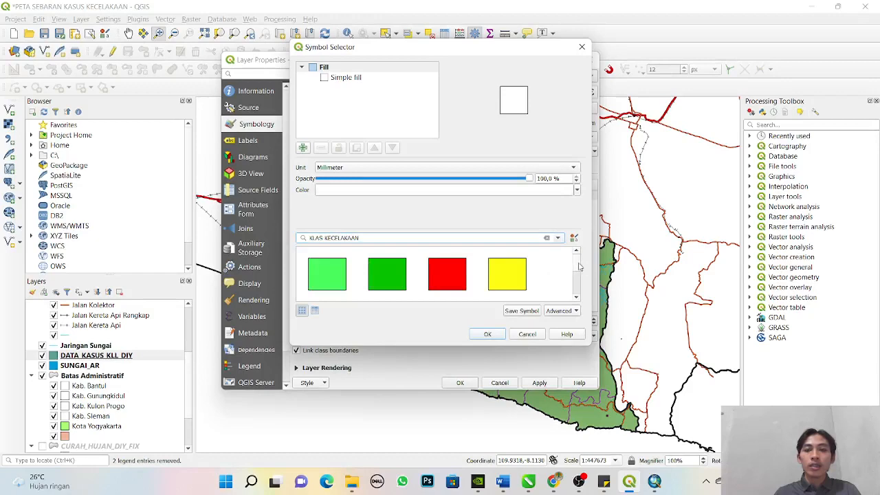
{"action": "mouse_move", "coordinate": [577, 267]}
{"action": "left_mouse_down"}
{"action": "mouse_move", "coordinate": [579, 290]}
{"action": "mouse_move", "coordinate": [578, 273]}
{"action": "left_mouse_up"}
{"action": "left_click", "coordinate": [327, 265]}
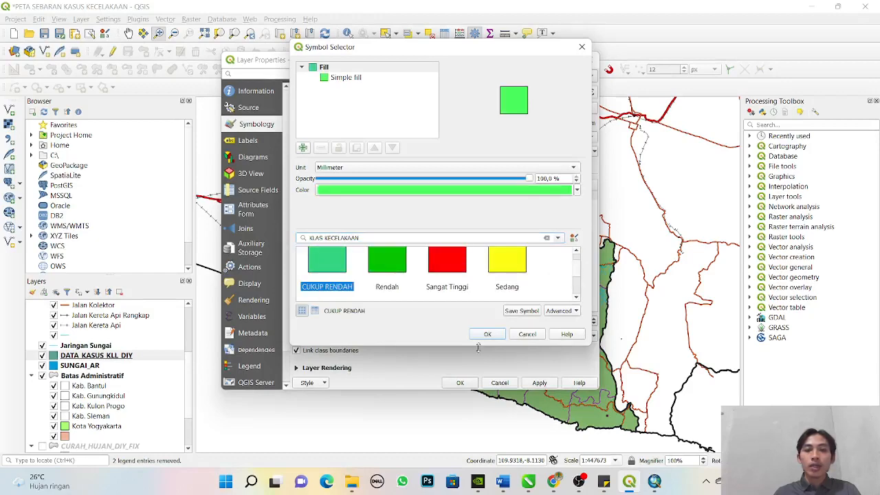
{"action": "left_click", "coordinate": [488, 334]}
- Assign the dark green Rendah symbol from the KLAS KECELAKAAN group to the Cukup Rendah class
{"action": "double_click", "coordinate": [315, 210]}
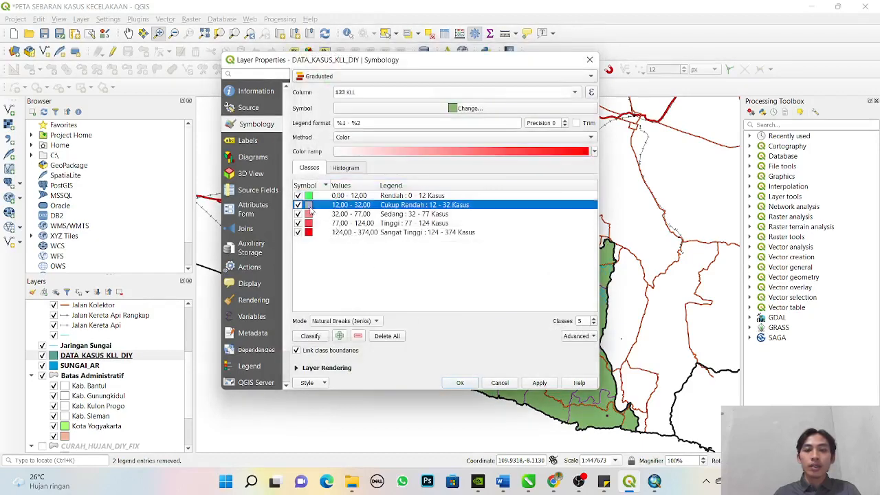
{"action": "left_click", "coordinate": [339, 275]}
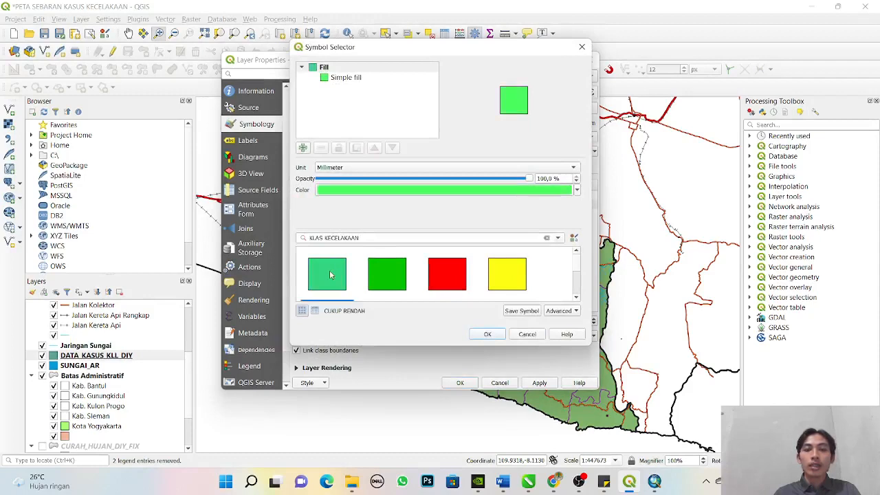
{"action": "left_click", "coordinate": [397, 272]}
{"action": "left_click", "coordinate": [496, 336]}
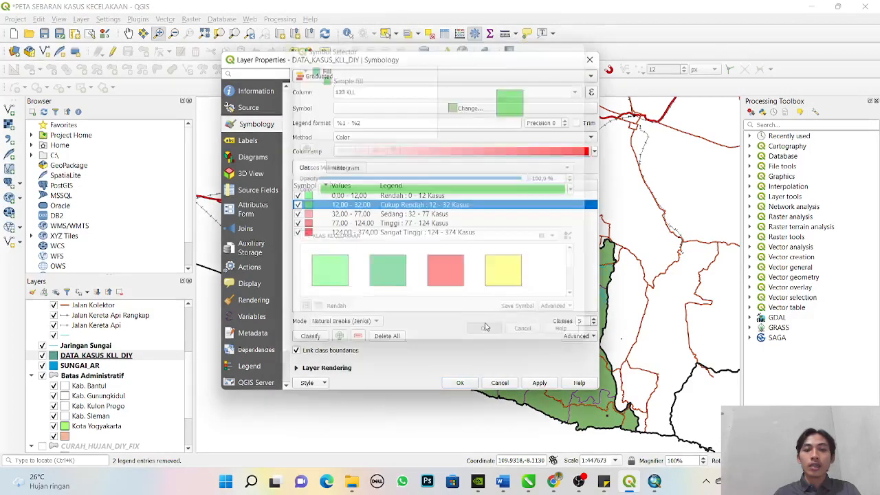
- Give the Rendah class the dark green Rendah symbol and the Cukup Rendah class the light green CUKUP RENDAH symbol
{"action": "double_click", "coordinate": [309, 197]}
{"action": "left_click", "coordinate": [402, 272]}
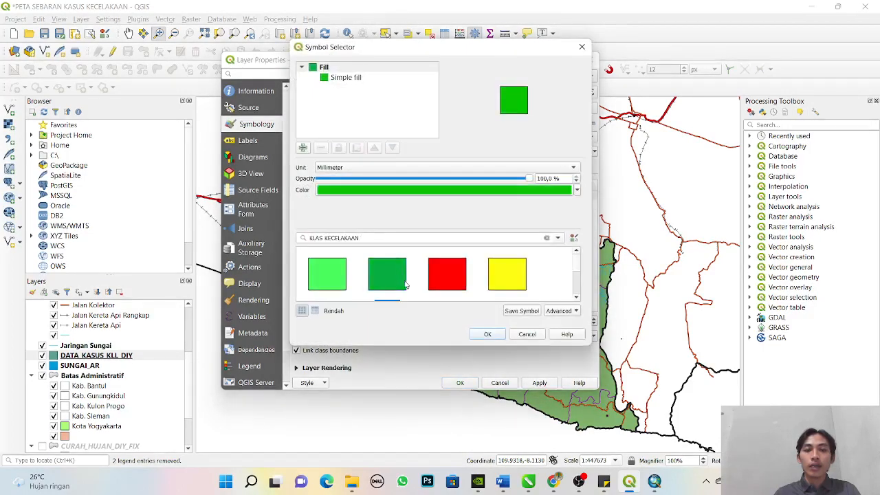
{"action": "left_click", "coordinate": [483, 334]}
{"action": "double_click", "coordinate": [313, 207]}
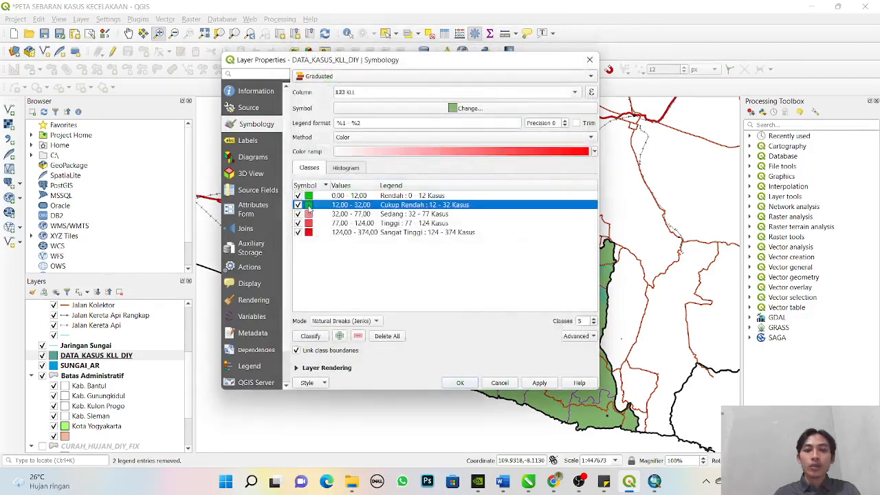
{"action": "left_click", "coordinate": [344, 282]}
{"action": "left_click", "coordinate": [471, 334]}
- Give the Sedang class (32 - 77 Kasus) the yellow Sedang symbol from the KLAS KECELAKAAN group
{"action": "left_click", "coordinate": [309, 214]}
{"action": "double_click", "coordinate": [309, 215]}
{"action": "left_click", "coordinate": [507, 275]}
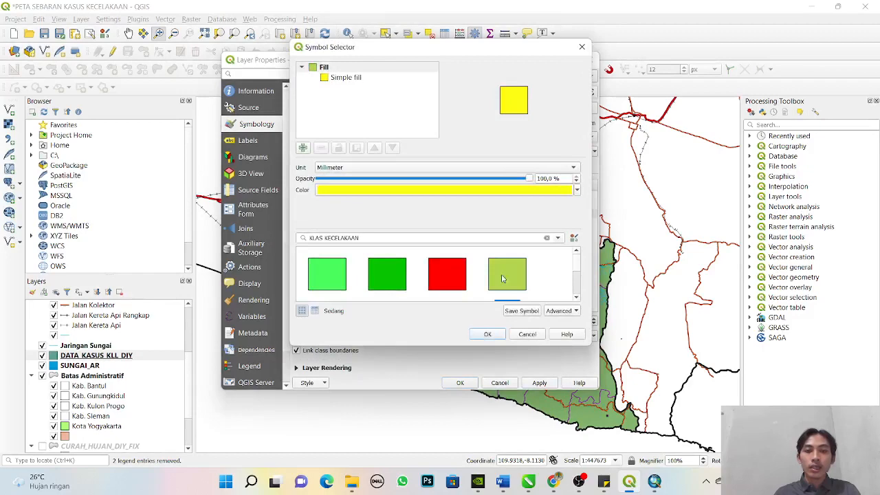
{"action": "left_click", "coordinate": [485, 334]}
- Give the Tinggi class (77 - 124 Kasus) the orange Tinggi symbol and apply the symbology to DATA_KASUS_KLL_DIY
{"action": "double_click", "coordinate": [311, 223]}
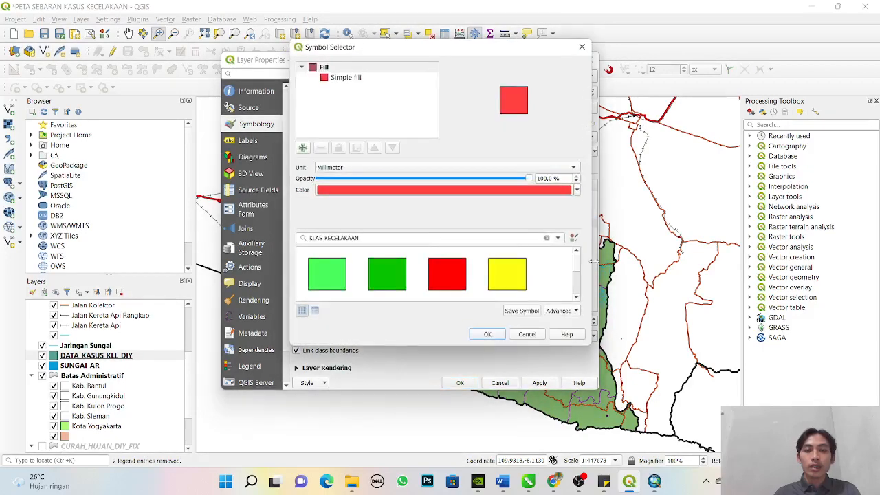
{"action": "scroll", "coordinate": [580, 263], "scroll_direction": "down", "scroll_amount": 1}
{"action": "left_click", "coordinate": [327, 274]}
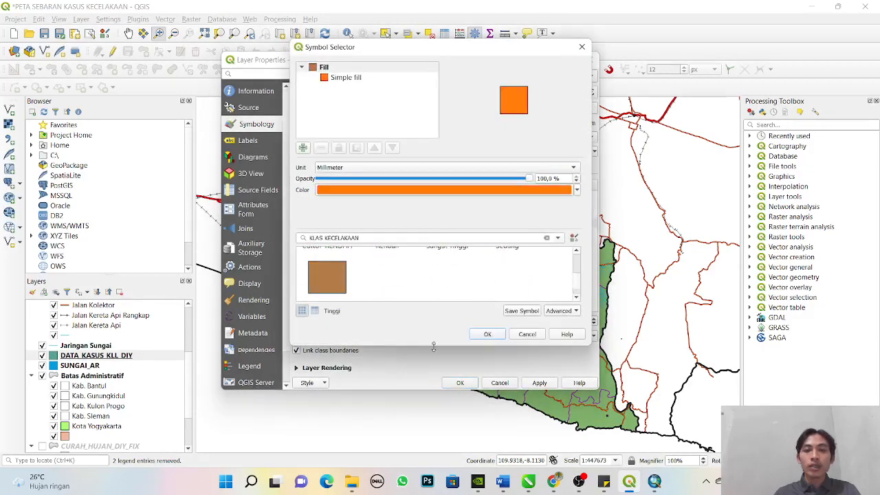
{"action": "left_click", "coordinate": [487, 335]}
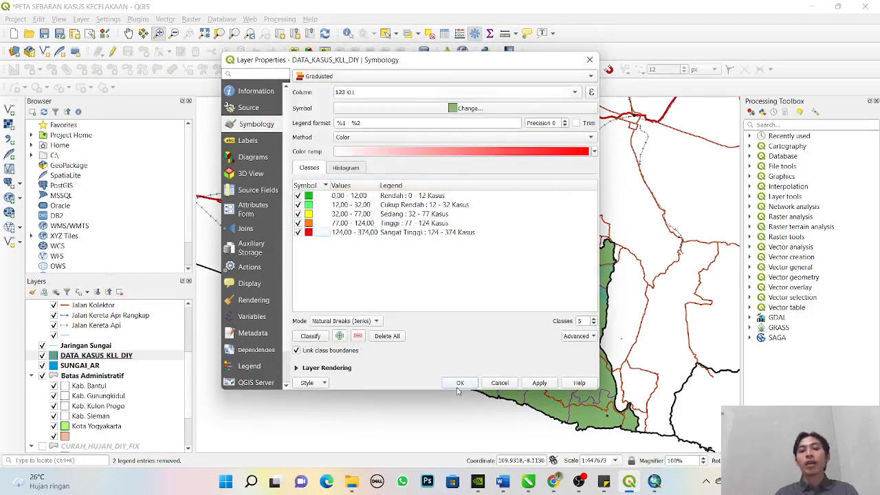
{"action": "left_click", "coordinate": [539, 382]}
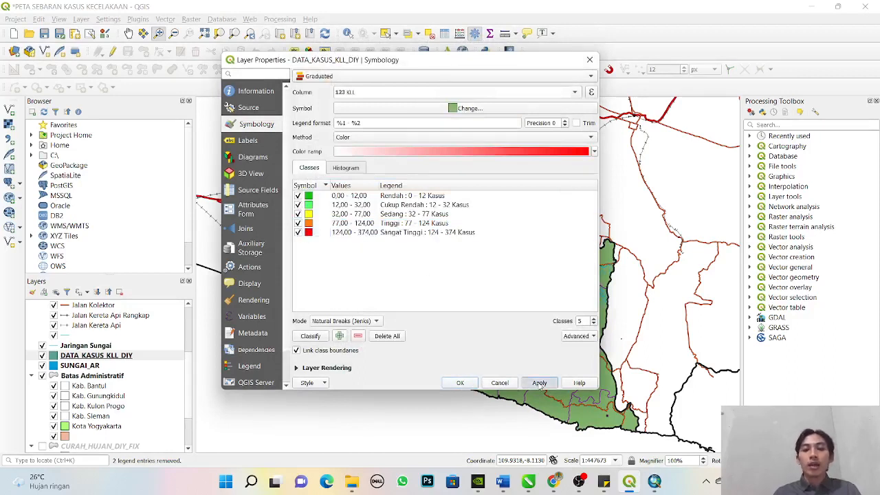
{"action": "left_click", "coordinate": [460, 382]}
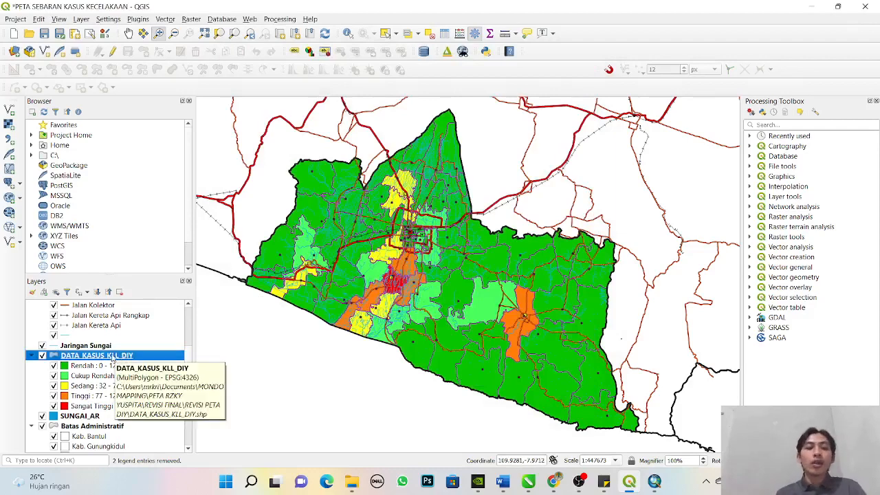
- Turn on single labels for the DATA_KASUS_KLL_DIY layer, using the KLL field as the label value
{"action": "right_click", "coordinate": [111, 358]}
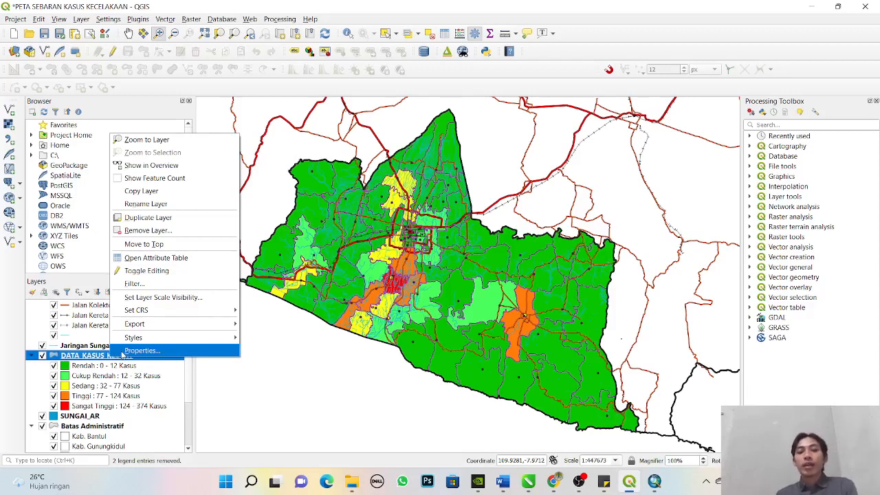
{"action": "left_click", "coordinate": [122, 353]}
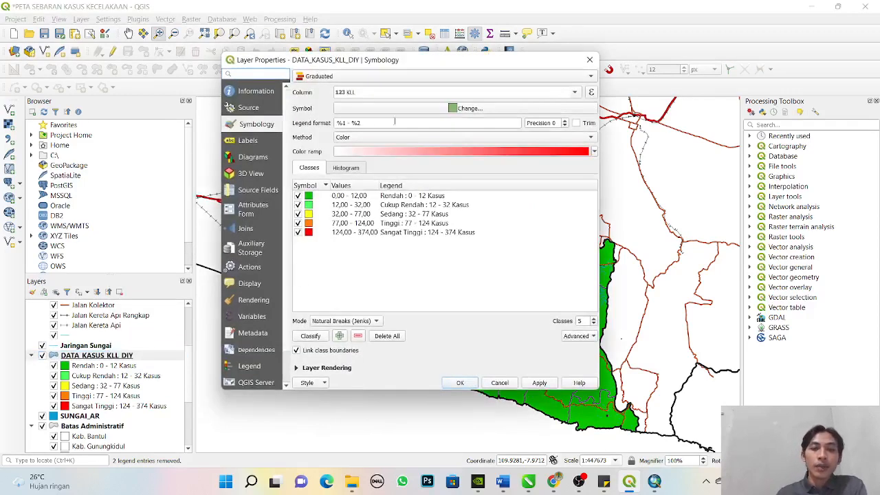
{"action": "left_click", "coordinate": [246, 140]}
{"action": "left_click", "coordinate": [349, 78]}
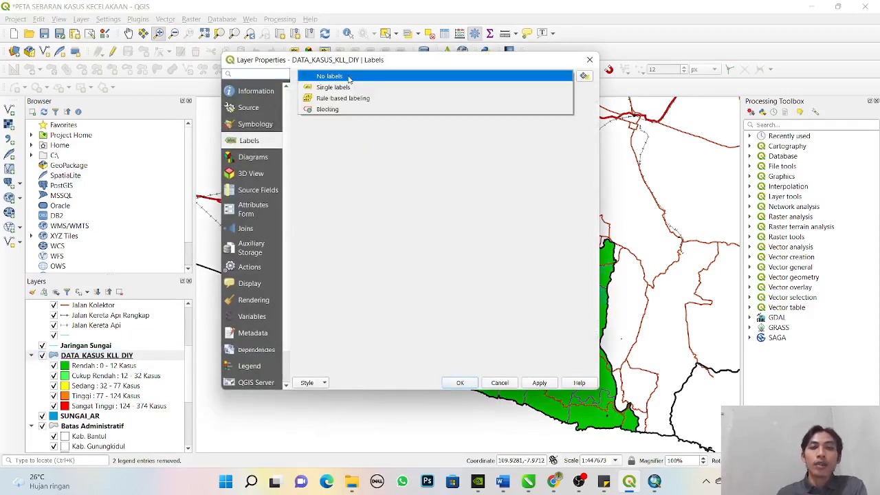
{"action": "left_click", "coordinate": [360, 88]}
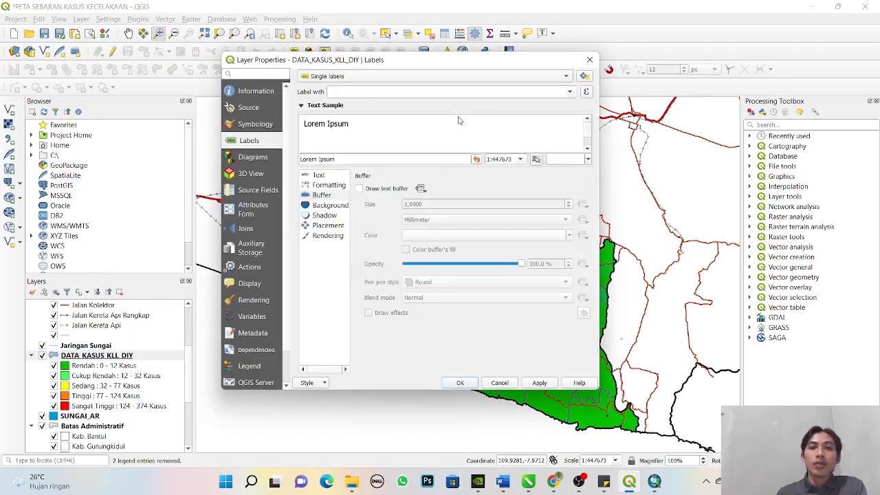
{"action": "left_click", "coordinate": [570, 92]}
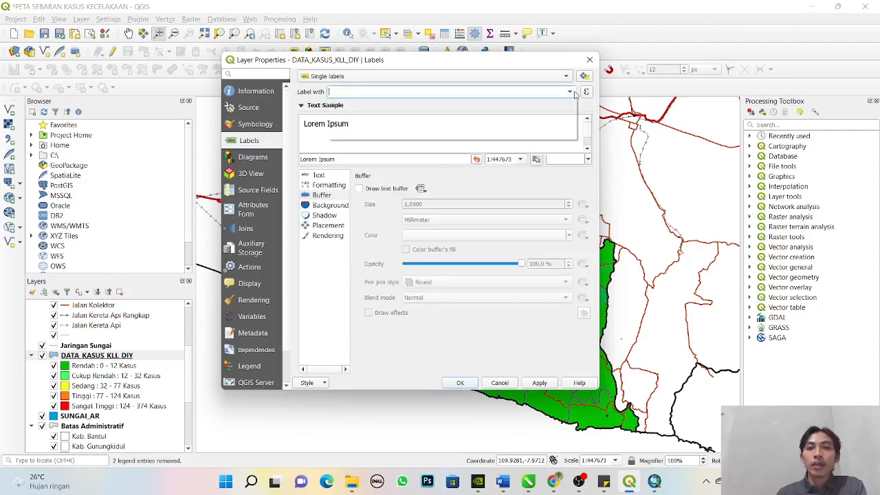
{"action": "left_click", "coordinate": [459, 119]}
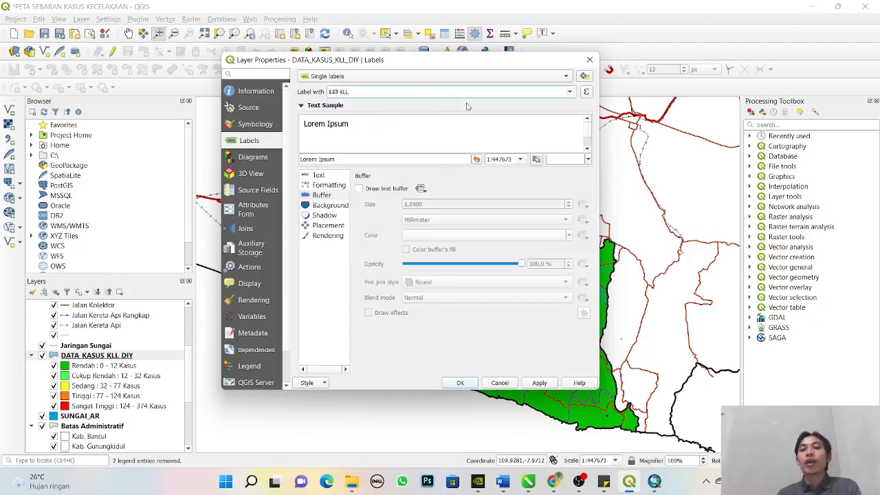
- Set the KLL label text to bold with a size of 7 points
{"action": "left_click_drag", "start_coordinate": [359, 60], "coordinate": [173, 36]}
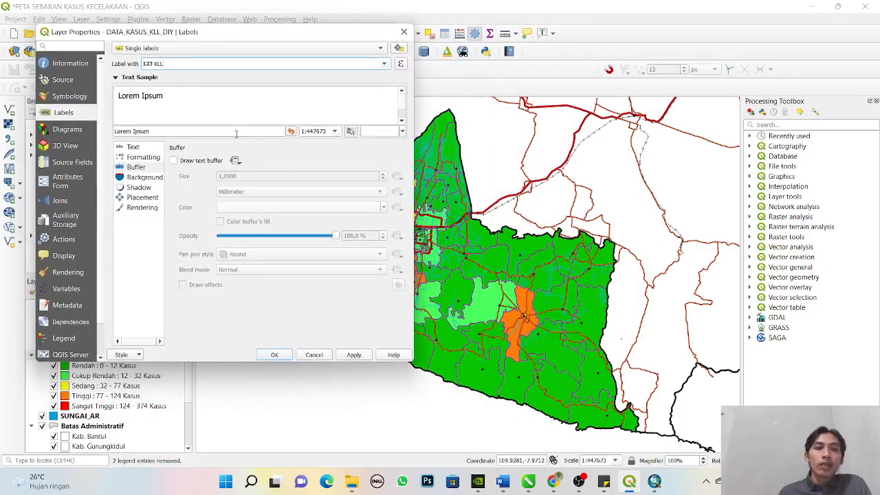
{"action": "left_click", "coordinate": [140, 148]}
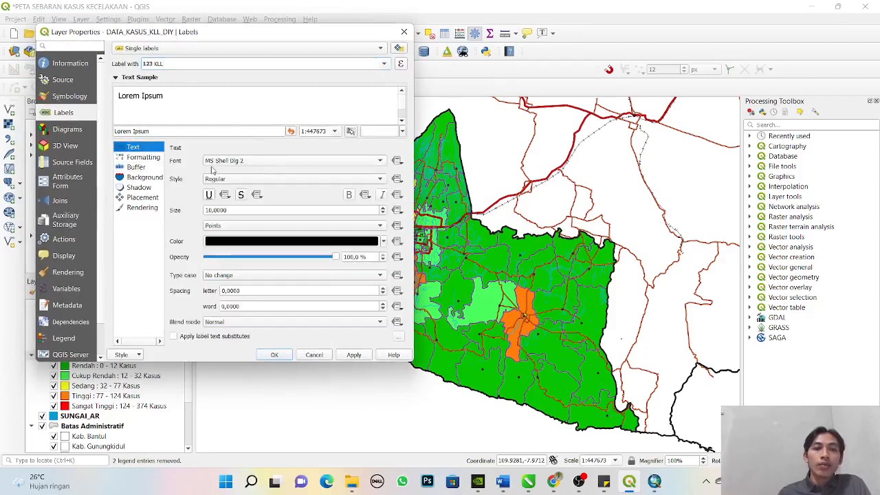
{"action": "left_click", "coordinate": [238, 180]}
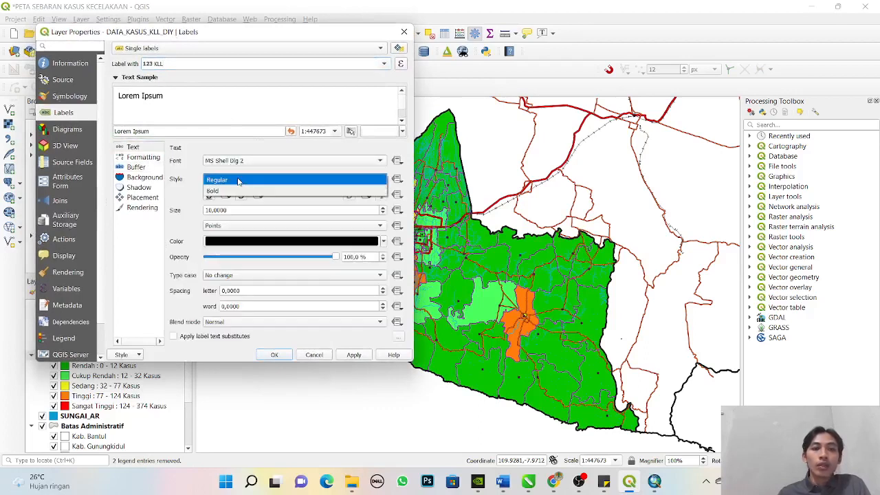
{"action": "left_click", "coordinate": [238, 181]}
{"action": "left_click", "coordinate": [227, 182]}
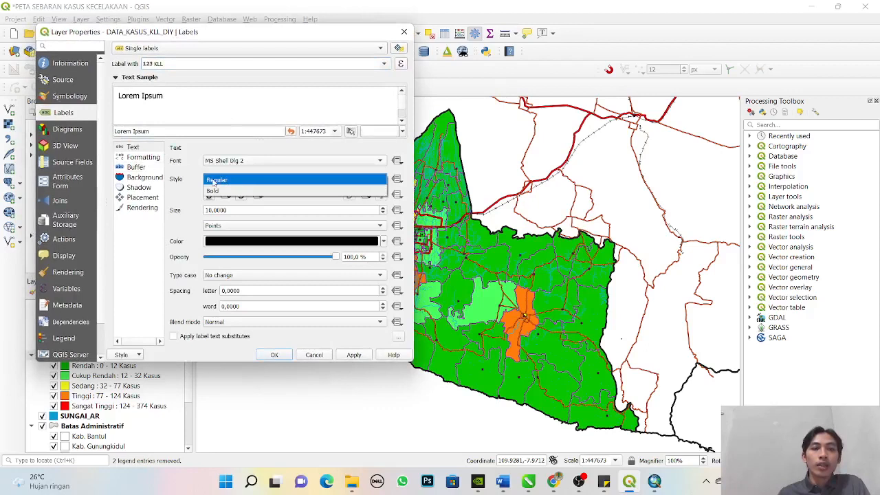
{"action": "left_click", "coordinate": [215, 181]}
{"action": "left_click", "coordinate": [216, 182]}
{"action": "left_click", "coordinate": [217, 191]}
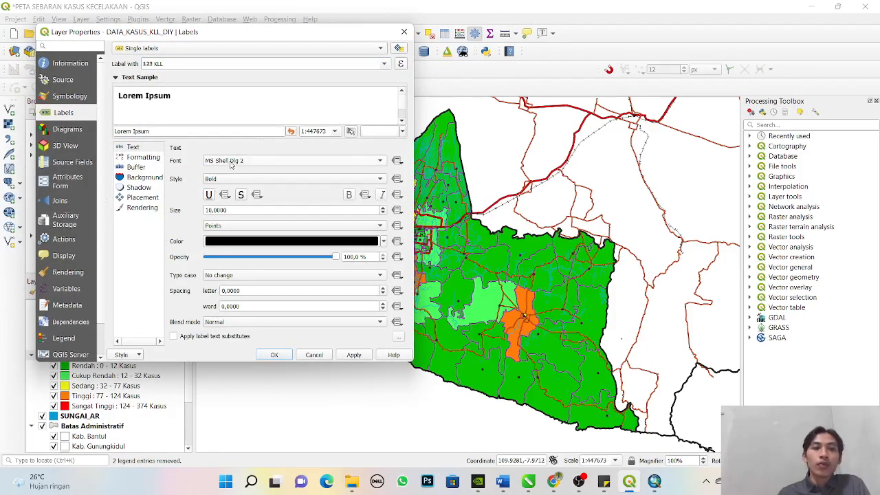
{"action": "left_click", "coordinate": [382, 213]}
{"action": "left_click", "coordinate": [382, 212]}
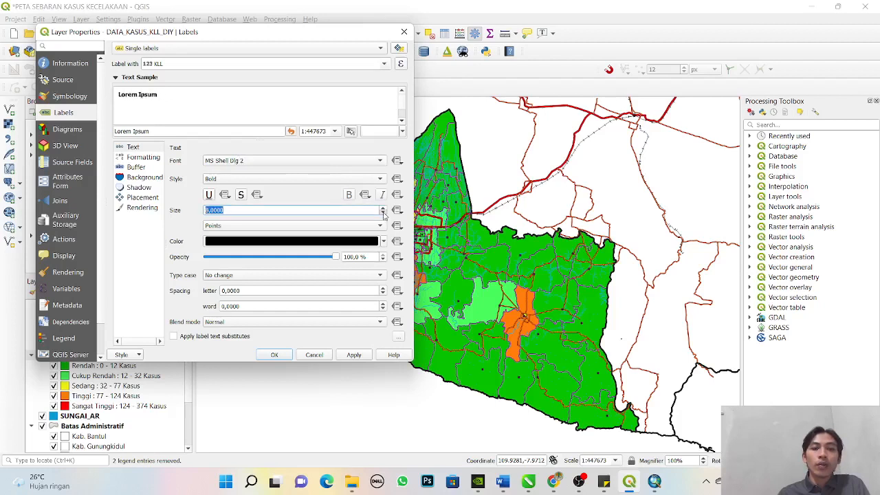
{"action": "left_click", "coordinate": [382, 213]}
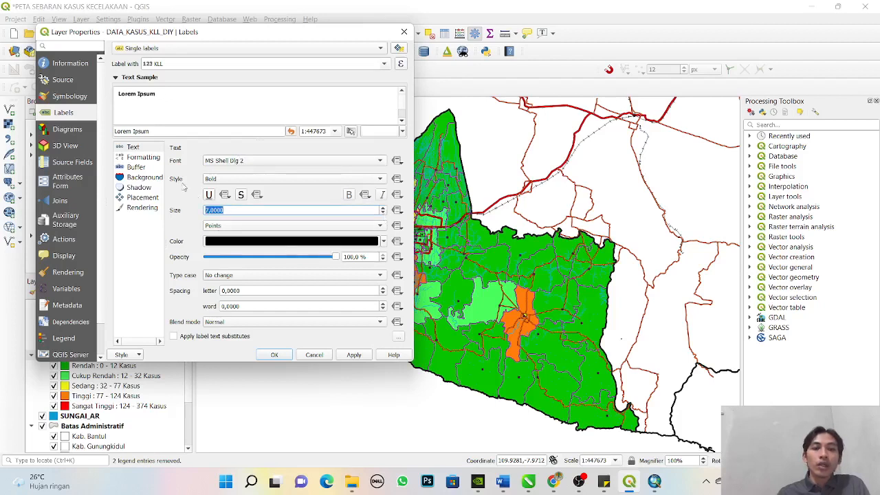
- Add a 0,7 mm text buffer to the KLL labels and apply the label settings to the map
{"action": "left_click", "coordinate": [142, 168]}
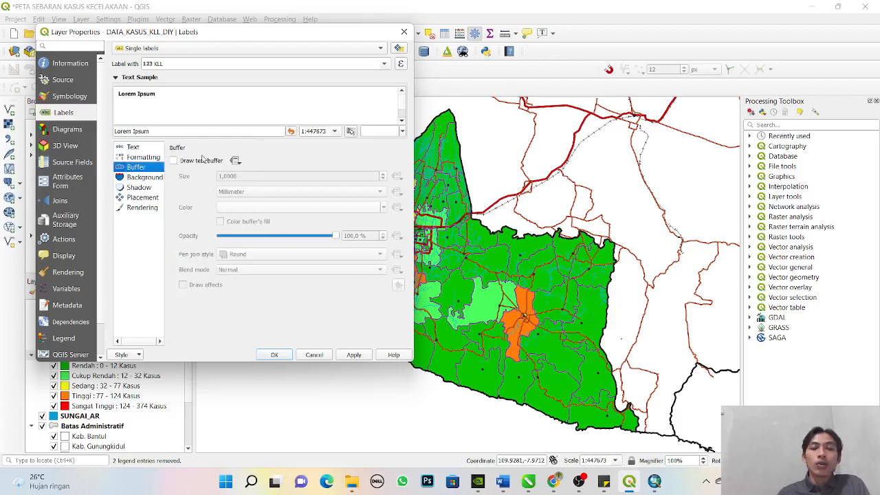
{"action": "left_click", "coordinate": [174, 161]}
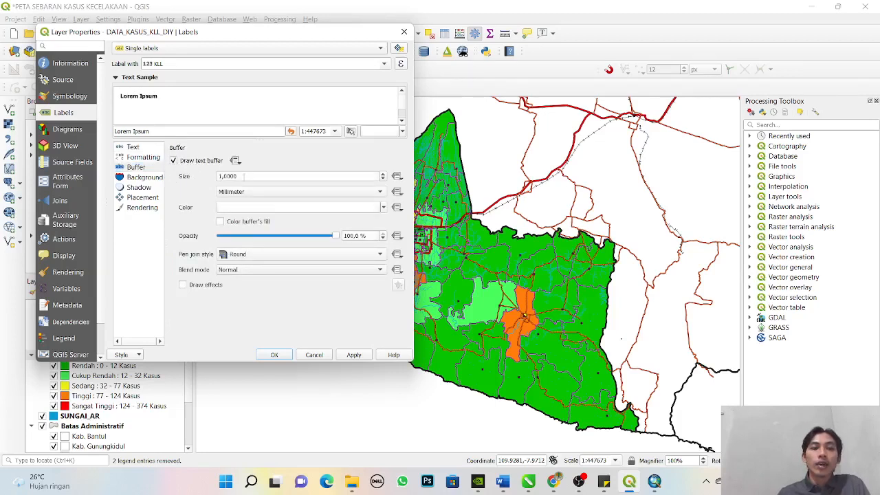
{"action": "left_click", "coordinate": [220, 176]}
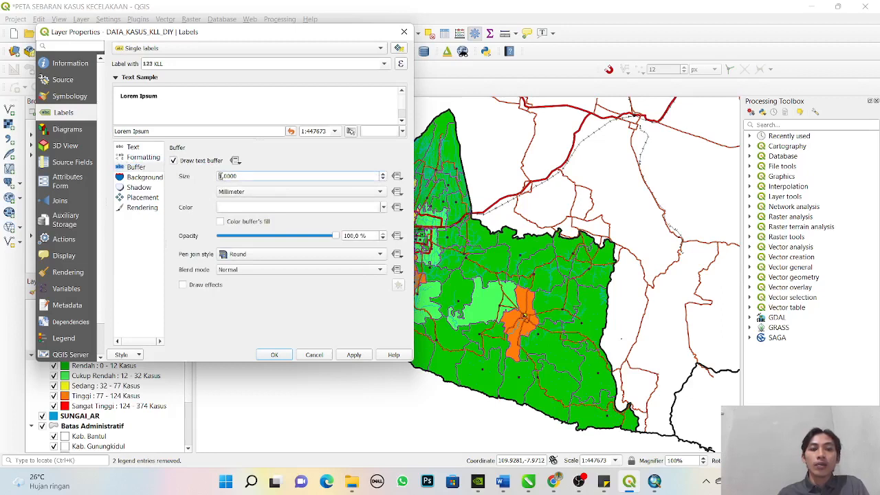
{"action": "key", "text": "BackSpace"}
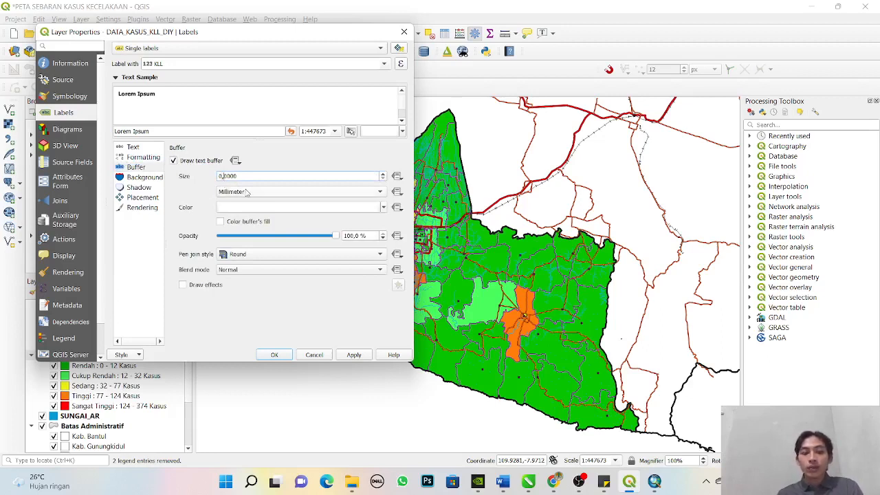
{"action": "type", "text": "0,7"}
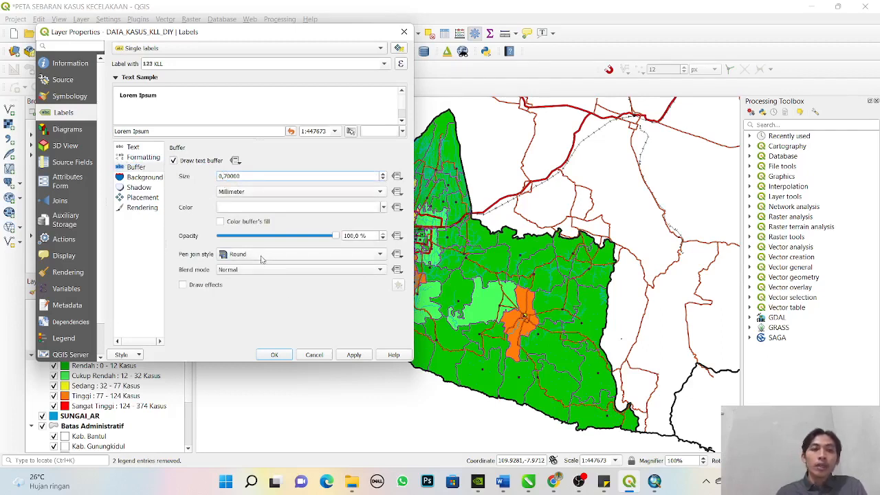
{"action": "left_click", "coordinate": [359, 354]}
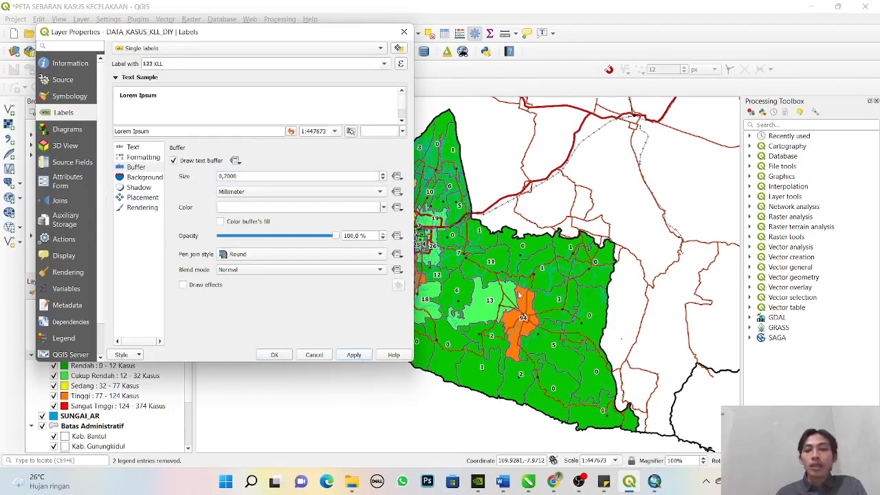
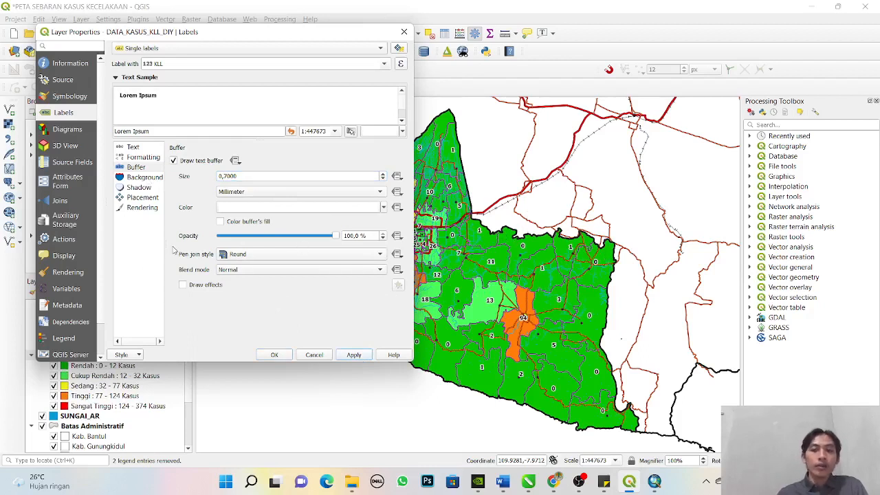
- Reduce the KLL label text size to 5 points and apply it to the DATA_KASUS_KLL_DIY layer
{"action": "left_click", "coordinate": [150, 158]}
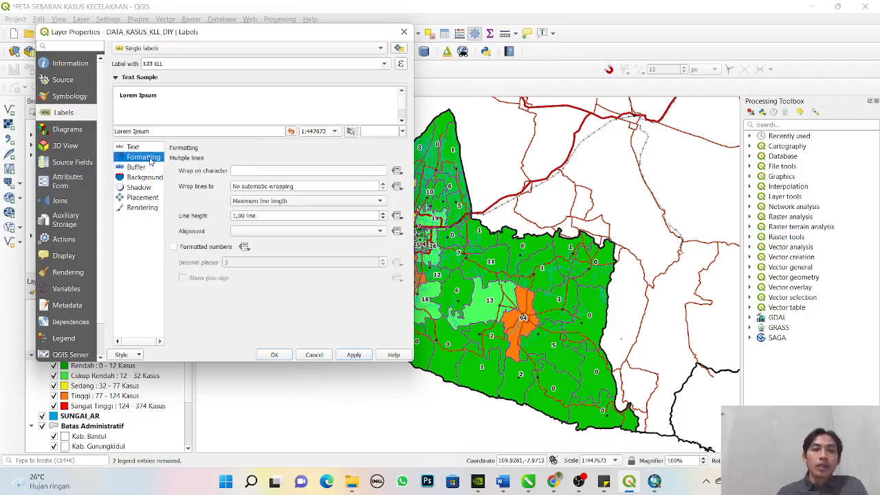
{"action": "left_click", "coordinate": [133, 147]}
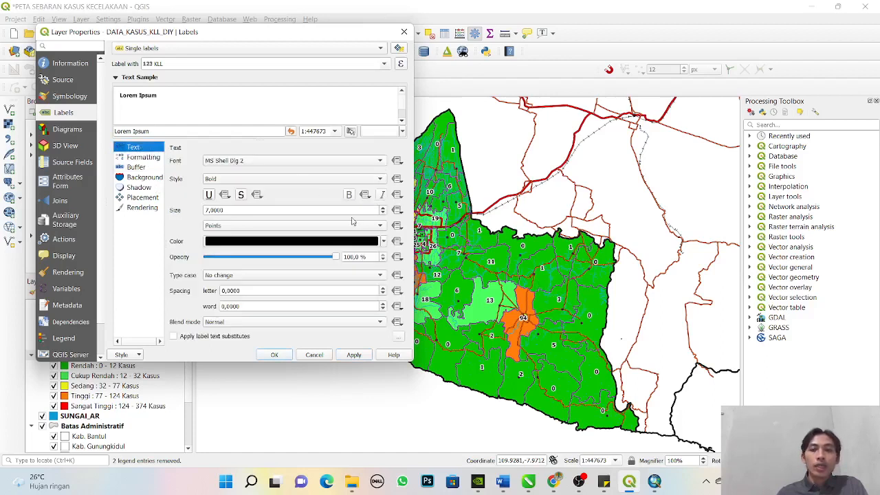
{"action": "left_click", "coordinate": [382, 213]}
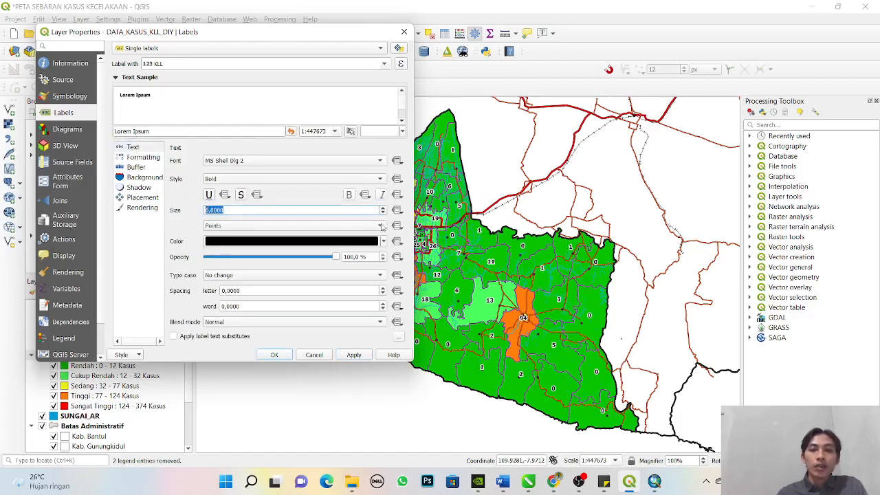
{"action": "left_click", "coordinate": [353, 353]}
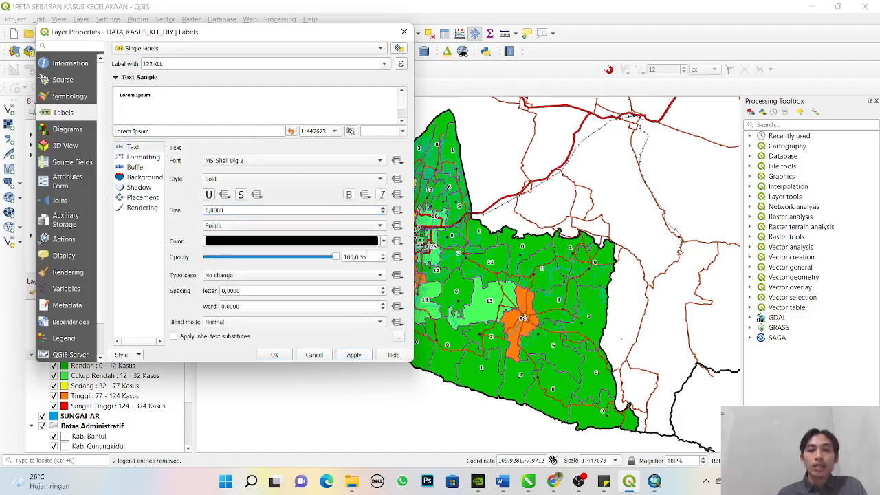
{"action": "left_click", "coordinate": [382, 213]}
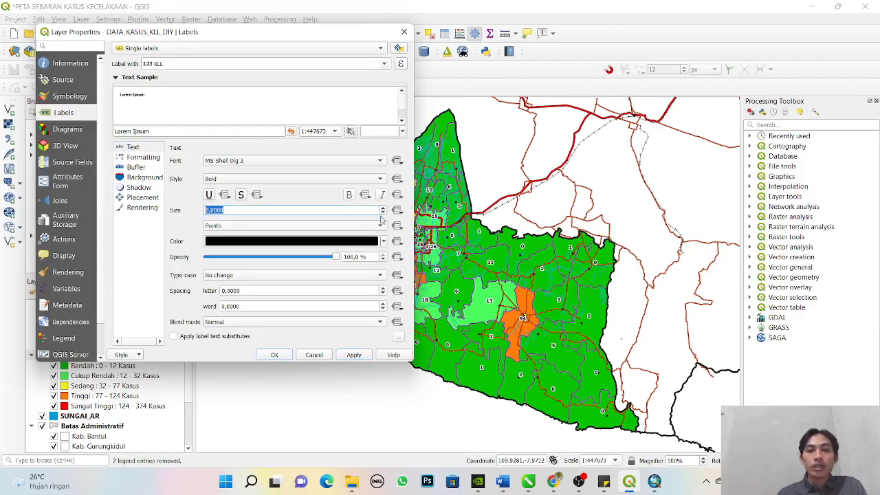
{"action": "left_click", "coordinate": [357, 353]}
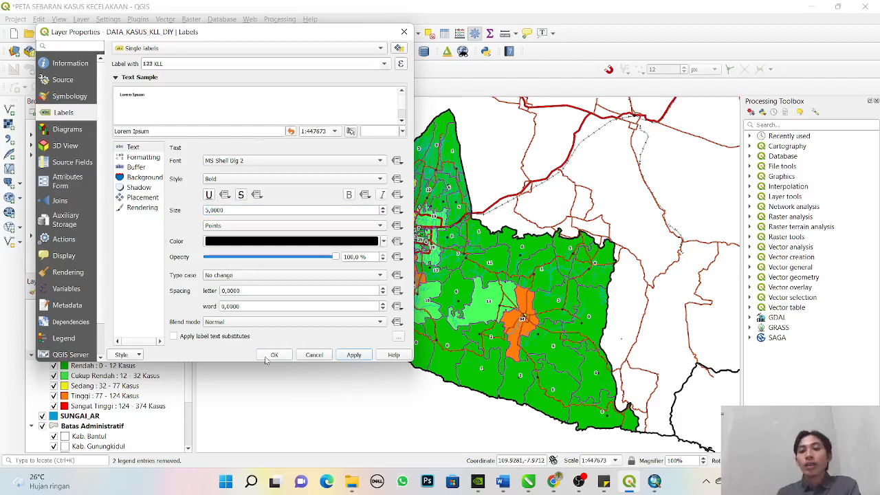
{"action": "left_click", "coordinate": [273, 355]}
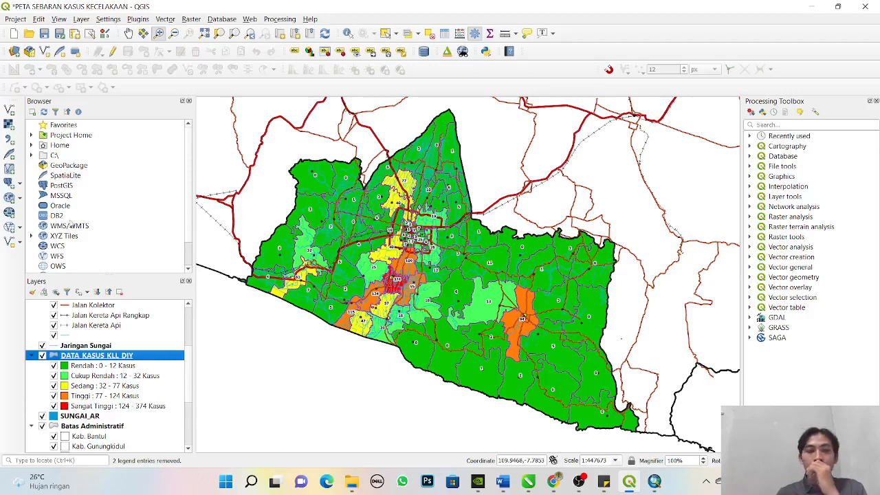
- Set the text buffer size of the DATA_KASUS_KLL_DIY labels to 0,5 mm and apply it
{"action": "right_click", "coordinate": [81, 354]}
{"action": "left_click", "coordinate": [100, 349]}
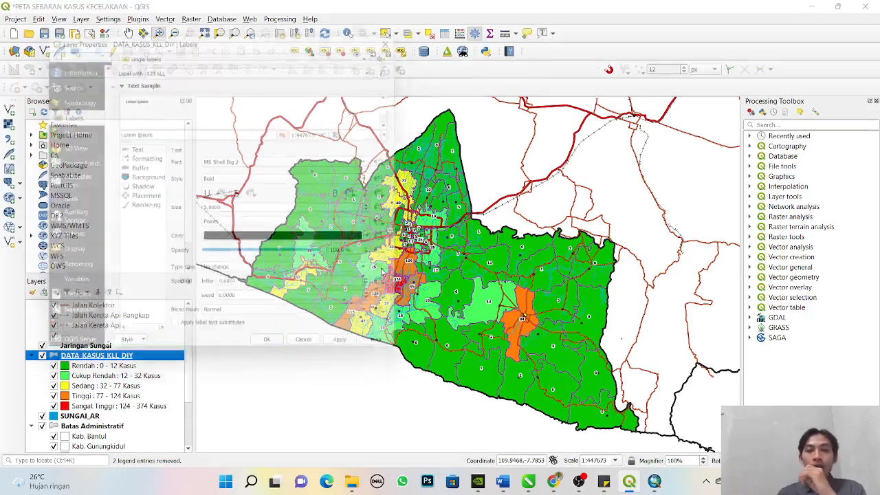
{"action": "left_click", "coordinate": [136, 167]}
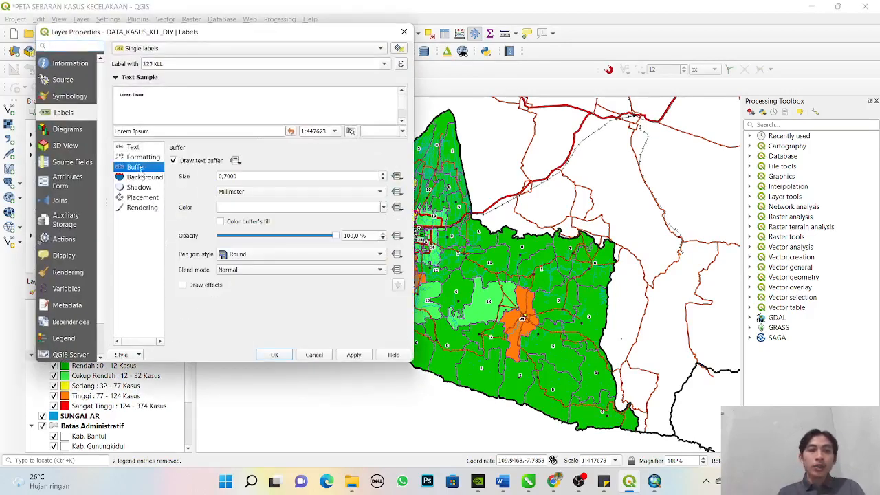
{"action": "left_click", "coordinate": [227, 176]}
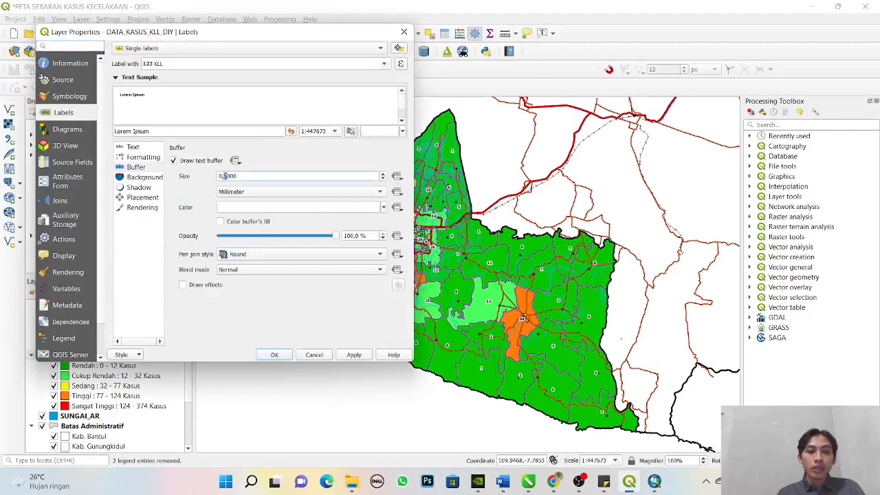
{"action": "key", "text": "BackSpace"}
{"action": "type", "text": "5"}
{"action": "left_click", "coordinate": [353, 354]}
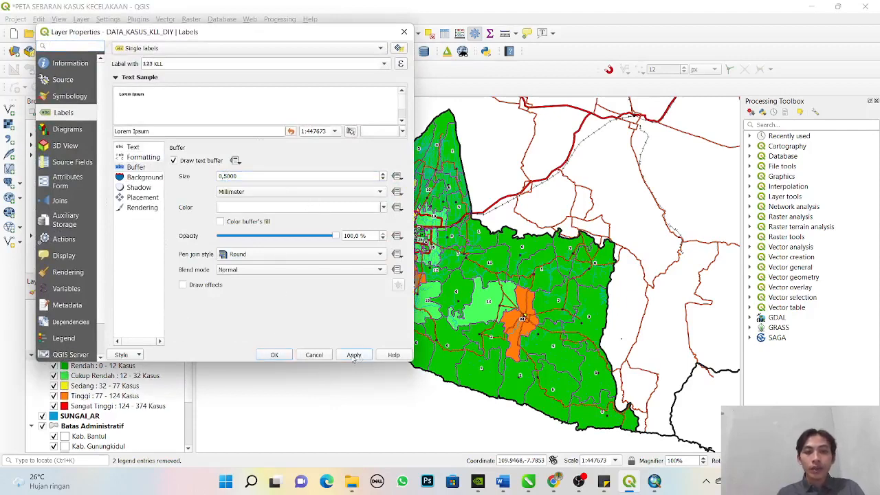
{"action": "left_click", "coordinate": [272, 354]}
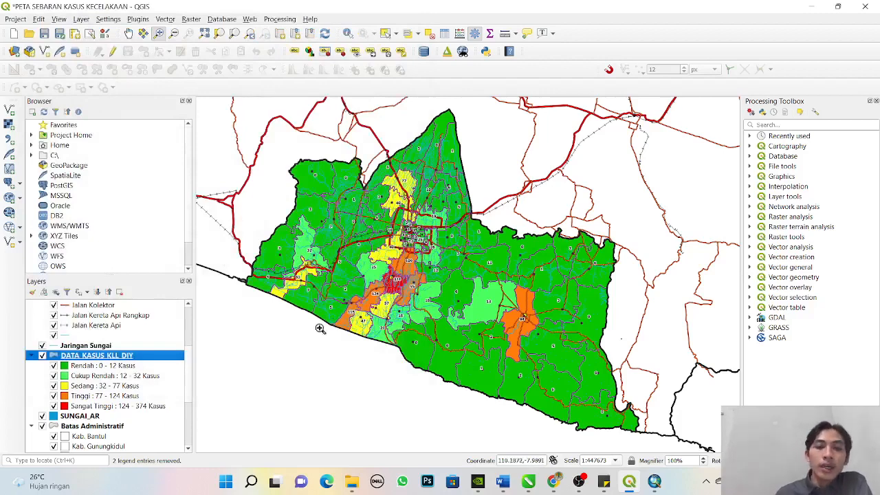
{"action": "scroll", "coordinate": [124, 361], "scroll_direction": "up", "scroll_amount": 3}
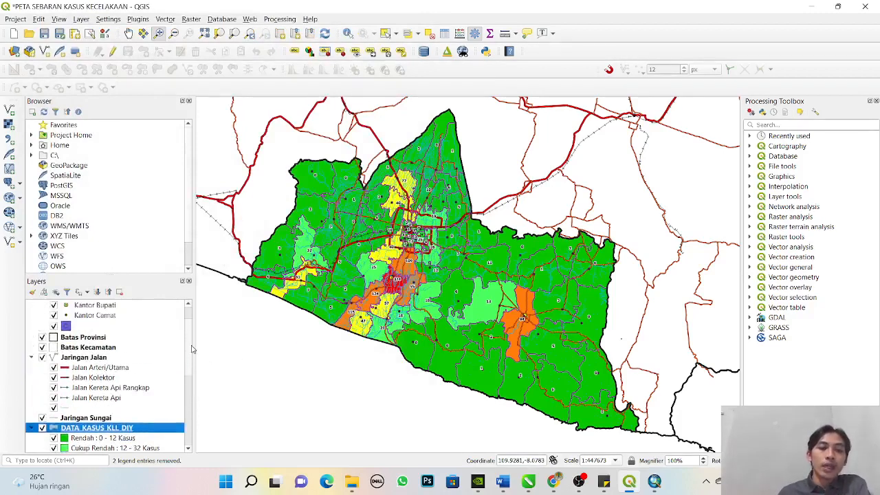
{"action": "left_click", "coordinate": [77, 389]}
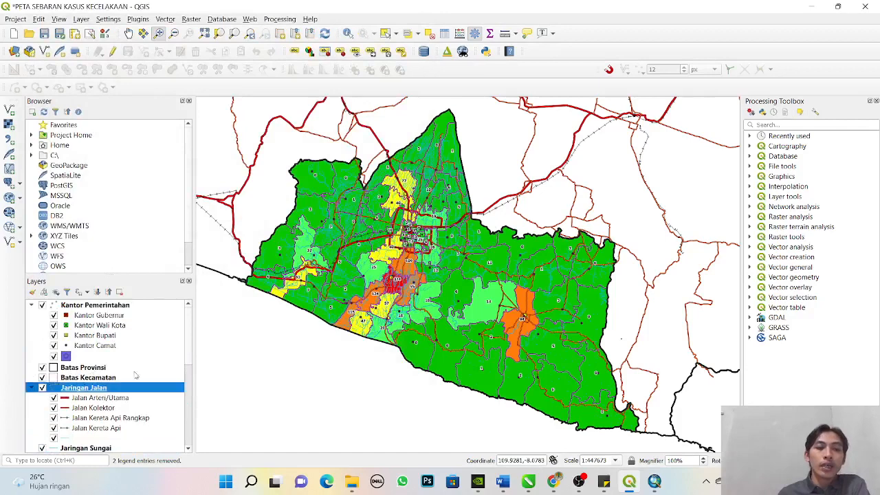
{"action": "left_click", "coordinate": [90, 369]}
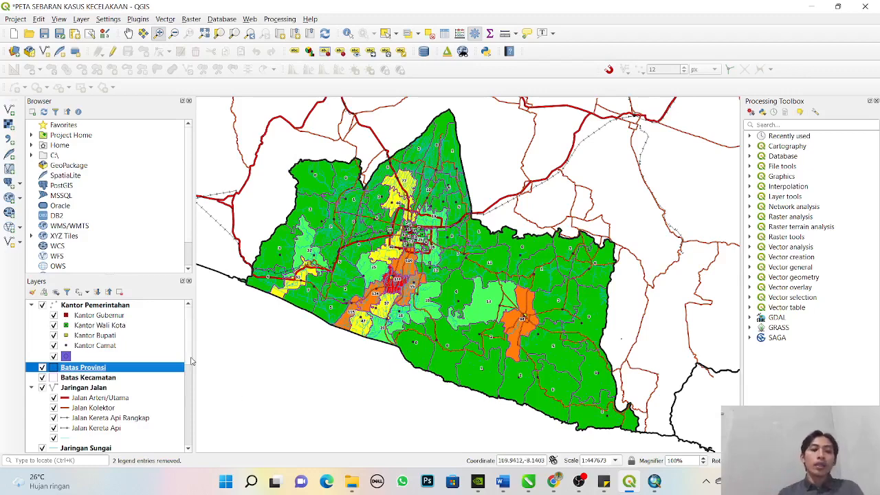
{"action": "scroll", "coordinate": [124, 358], "scroll_direction": "down", "scroll_amount": 6}
{"action": "left_click", "coordinate": [118, 335]}
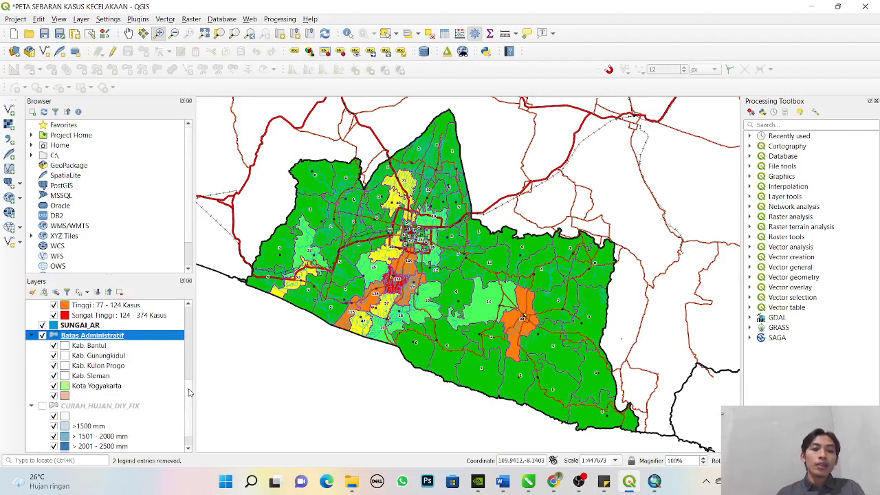
{"action": "left_click_drag", "start_coordinate": [190, 392], "coordinate": [189, 306]}
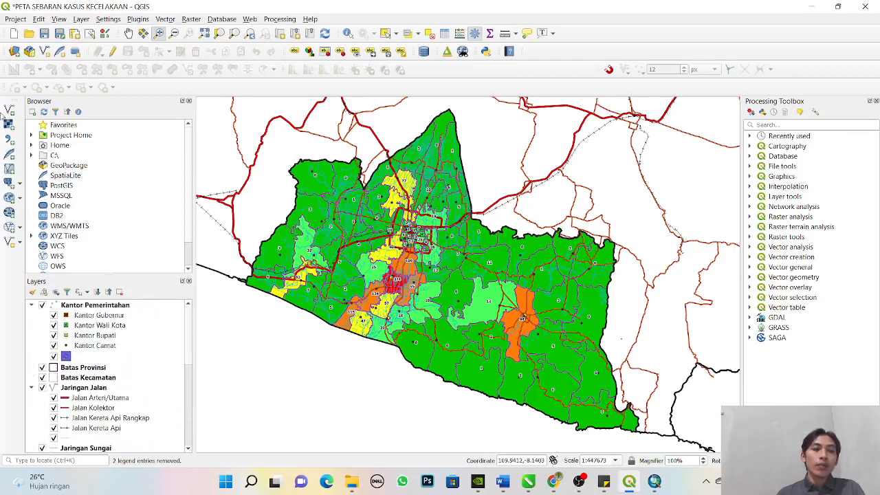
- Add the vector layer DIY_BY_KAB.shp from the DATA ADMINISTRATIF DIY folder to the project
{"action": "left_click", "coordinate": [9, 111]}
{"action": "left_click", "coordinate": [617, 194]}
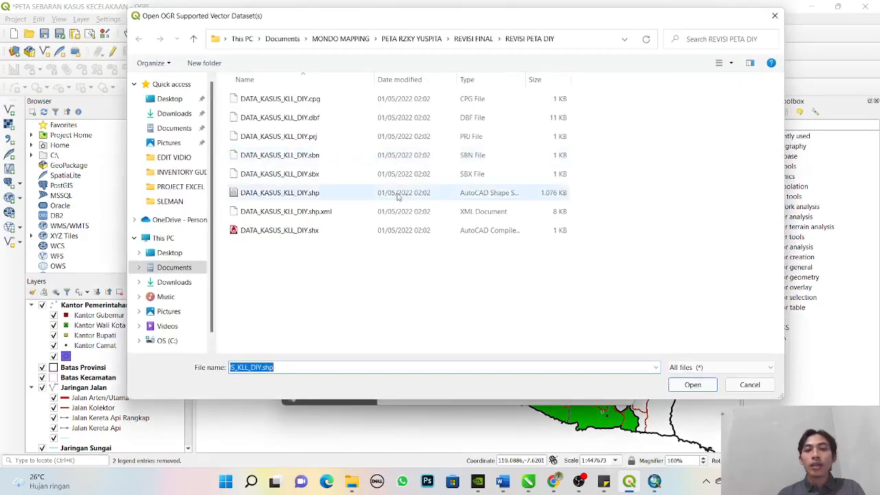
{"action": "left_click", "coordinate": [180, 128]}
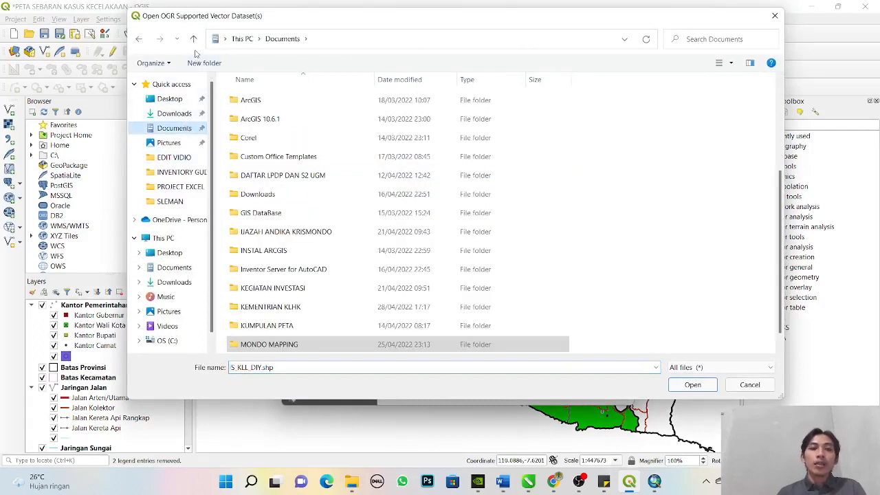
{"action": "double_click", "coordinate": [289, 343]}
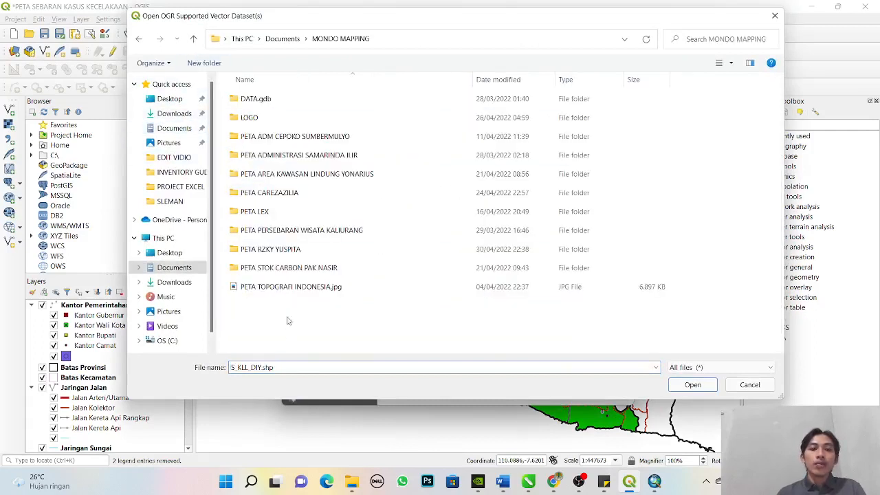
{"action": "double_click", "coordinate": [291, 254]}
{"action": "double_click", "coordinate": [289, 118]}
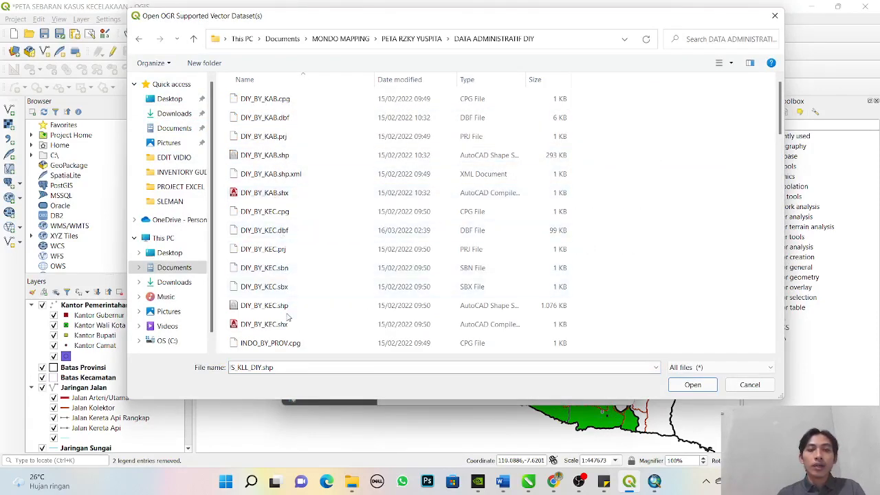
{"action": "scroll", "coordinate": [289, 317], "scroll_direction": "down", "scroll_amount": 5}
{"action": "scroll", "coordinate": [288, 321], "scroll_direction": "up", "scroll_amount": 5}
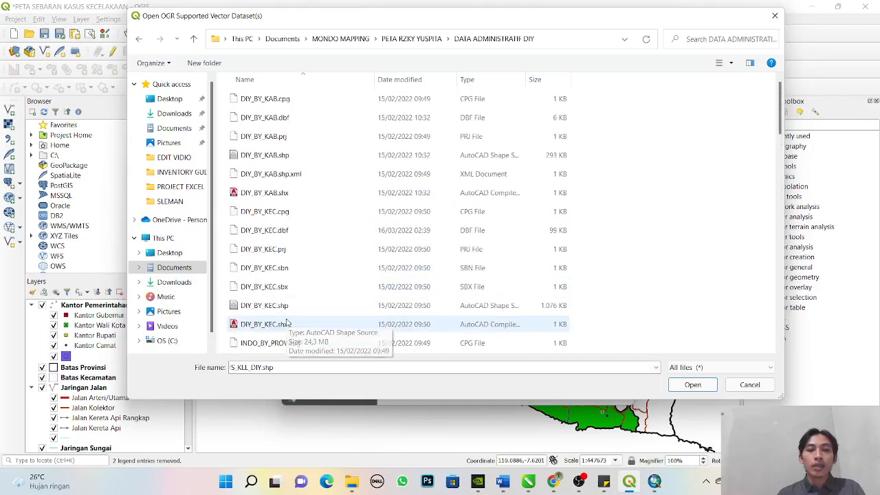
{"action": "left_click", "coordinate": [318, 152]}
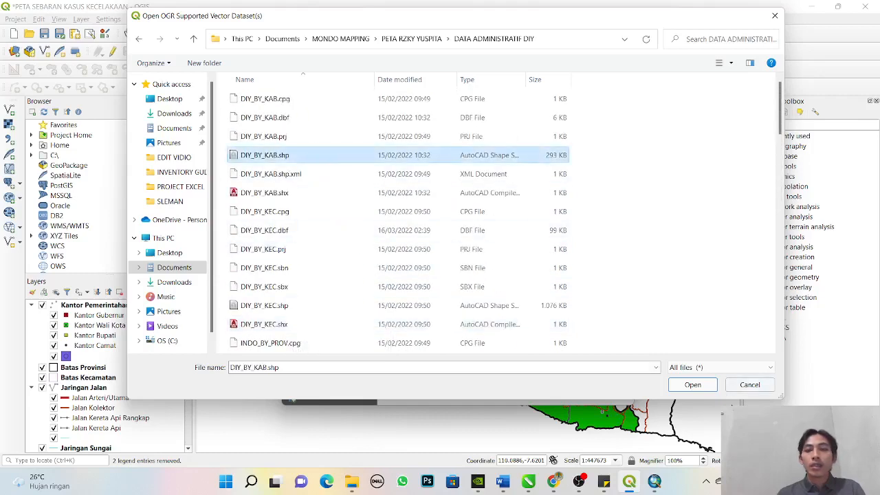
{"action": "left_click", "coordinate": [691, 384]}
{"action": "left_click", "coordinate": [569, 393]}
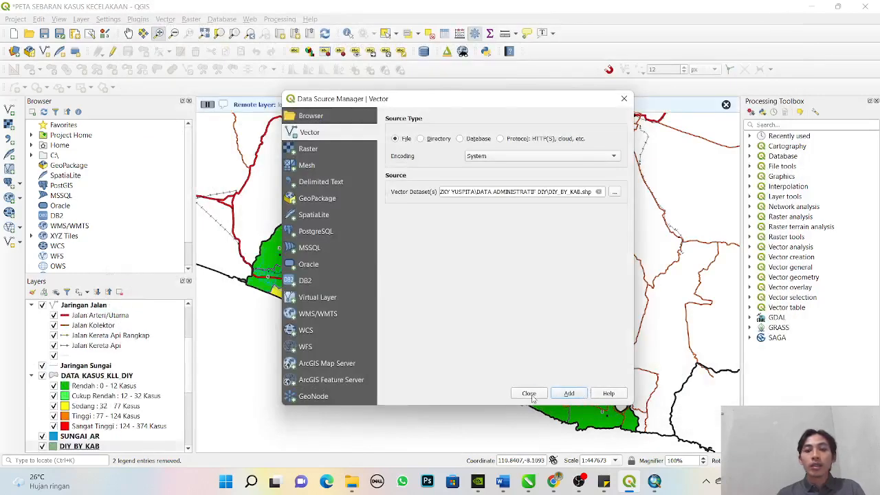
{"action": "left_click", "coordinate": [529, 394]}
- Move the DIY_BY_KAB layer between Batas Provinsi and Batas Kecamatan in the layer order
{"action": "left_click_drag", "start_coordinate": [83, 450], "coordinate": [99, 375]}
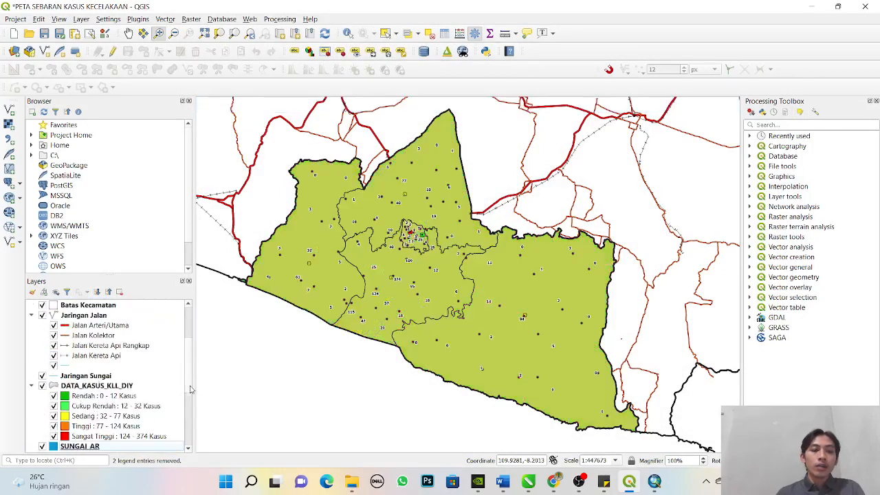
{"action": "scroll", "coordinate": [191, 395], "scroll_direction": "down", "scroll_amount": 3}
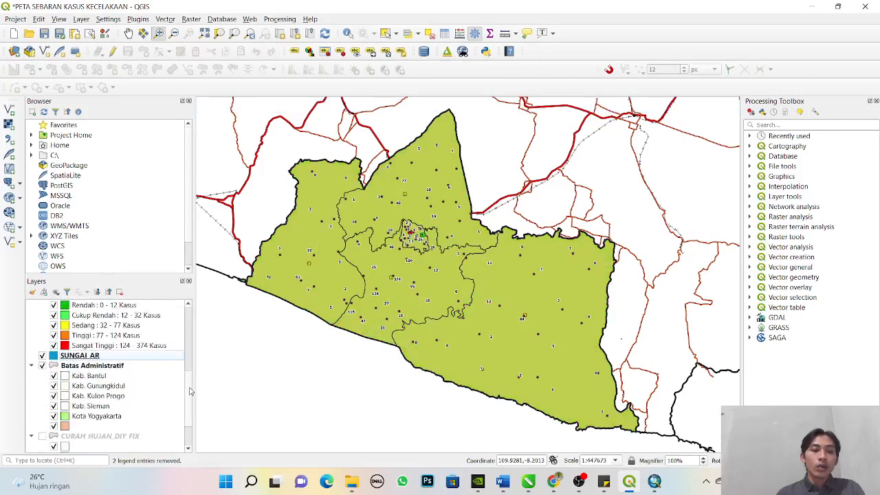
{"action": "left_click_drag", "start_coordinate": [189, 392], "coordinate": [187, 326]}
- Make the simple fill of the DIY_BY_KAB layer fully transparent by setting its fill colour opacity to 0%
{"action": "double_click", "coordinate": [58, 382]}
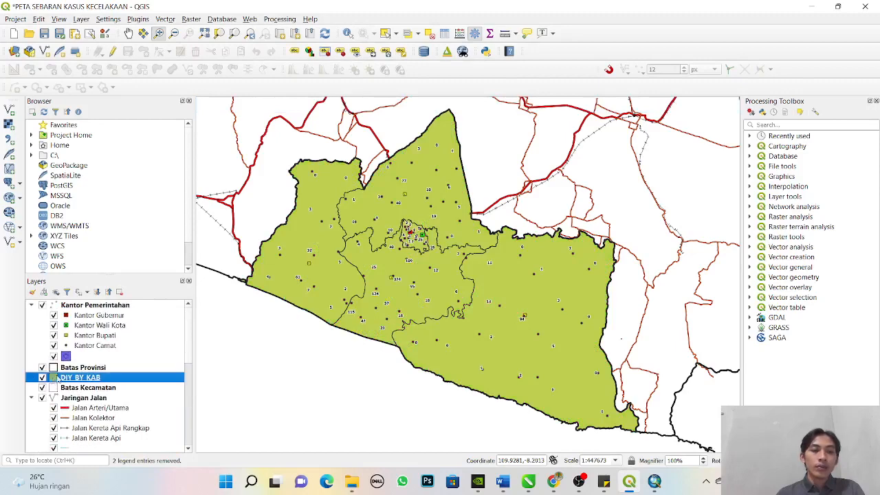
{"action": "left_click", "coordinate": [79, 98]}
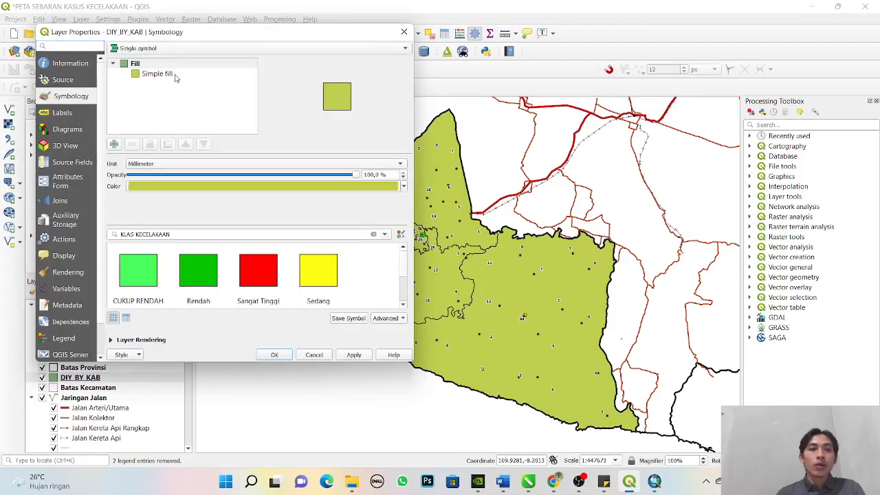
{"action": "left_click", "coordinate": [143, 75]}
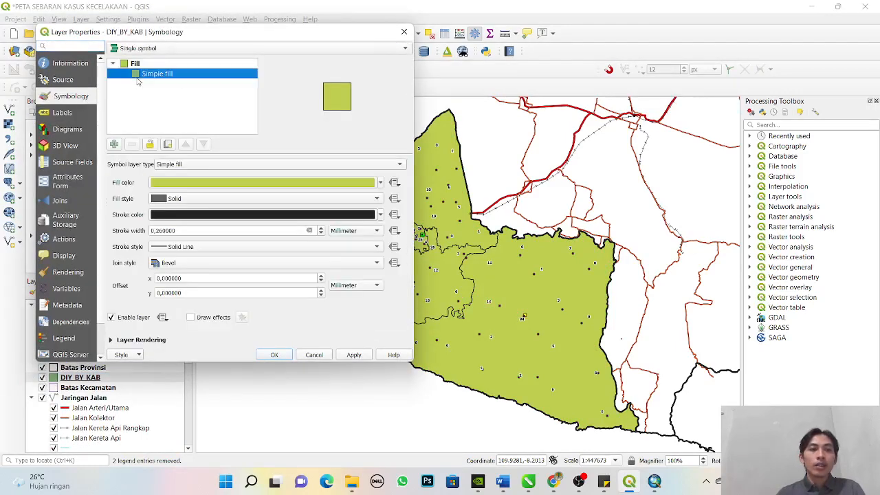
{"action": "left_click", "coordinate": [241, 182]}
{"action": "left_click_drag", "start_coordinate": [690, 197], "coordinate": [551, 206]}
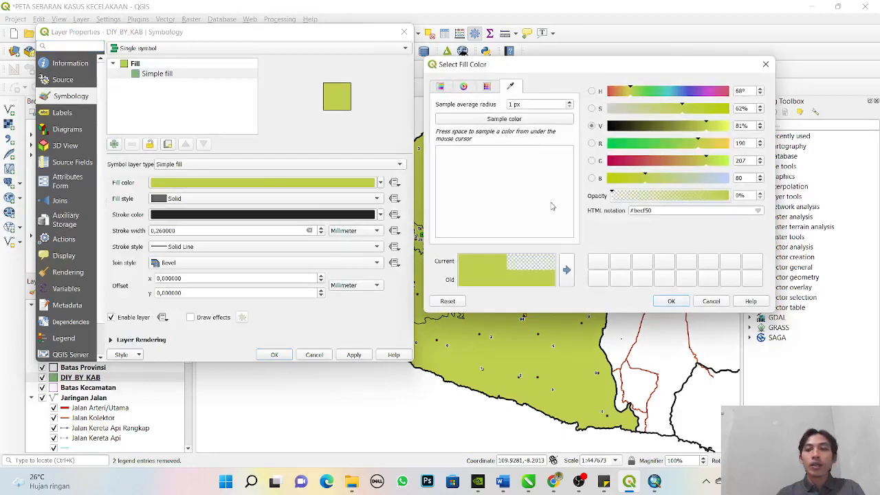
{"action": "left_click", "coordinate": [672, 301]}
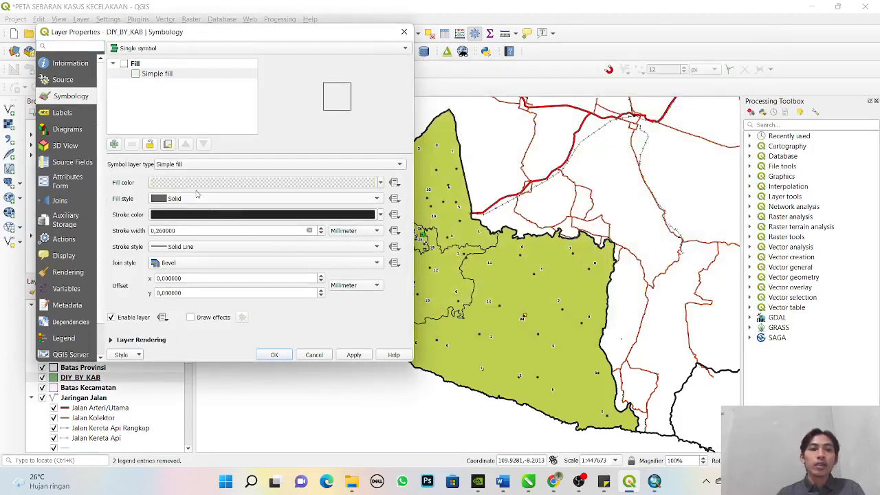
- Set the DIY_BY_KAB stroke colour to brown (#a86009) and apply the symbology to the map
{"action": "left_click", "coordinate": [167, 215]}
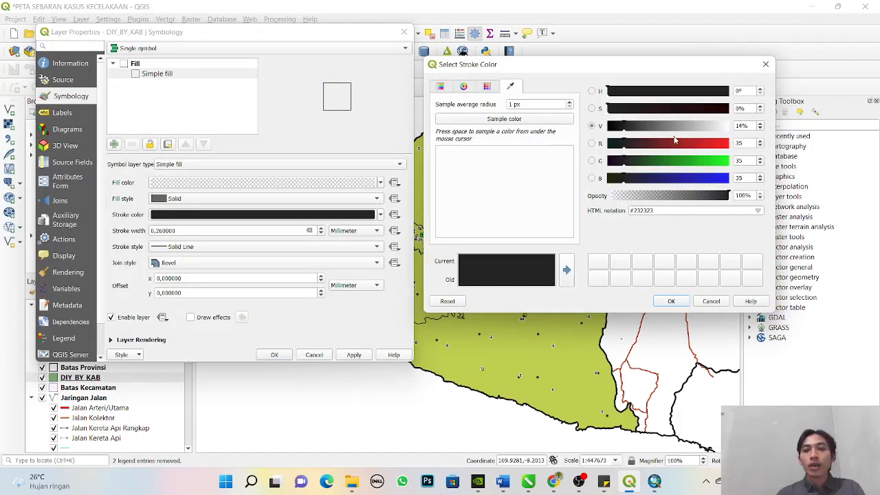
{"action": "left_click_drag", "start_coordinate": [665, 143], "coordinate": [655, 169]}
{"action": "left_click", "coordinate": [696, 161]}
{"action": "left_click_drag", "start_coordinate": [719, 110], "coordinate": [687, 125]}
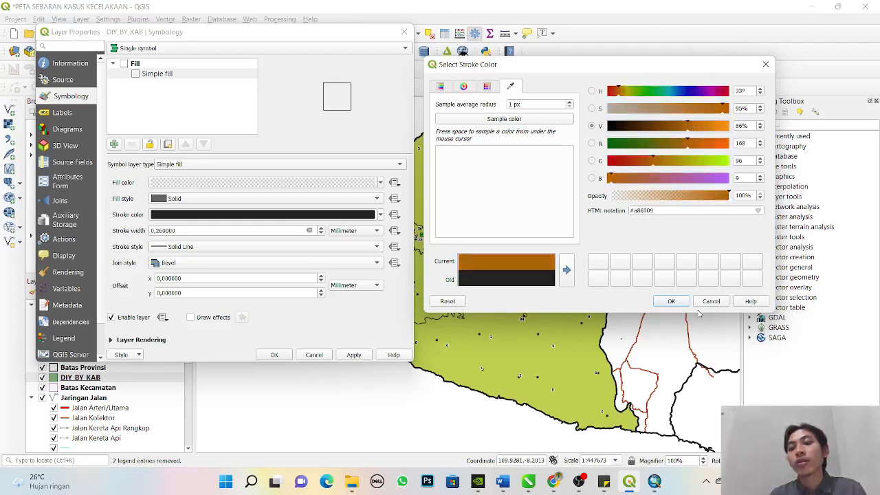
{"action": "left_click", "coordinate": [671, 301]}
{"action": "left_click", "coordinate": [353, 356]}
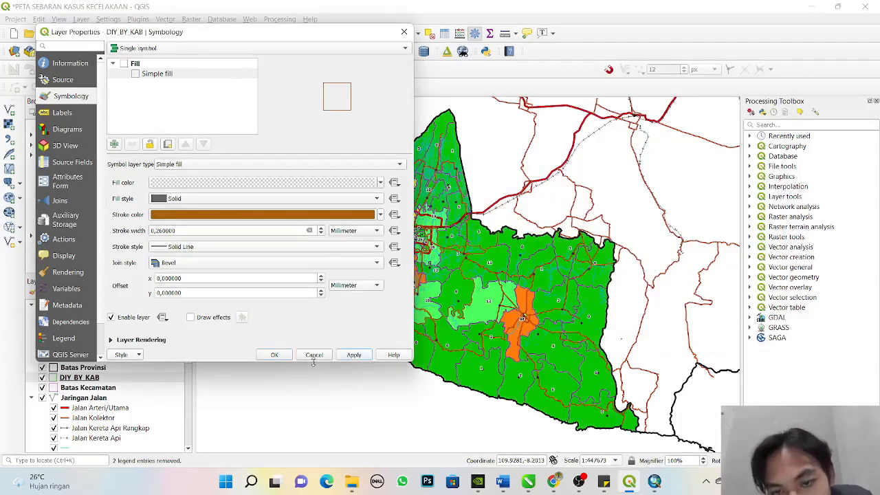
- Set the DIY_BY_KAB stroke colour to a light cyan and apply the symbology to the map
{"action": "left_click", "coordinate": [320, 215]}
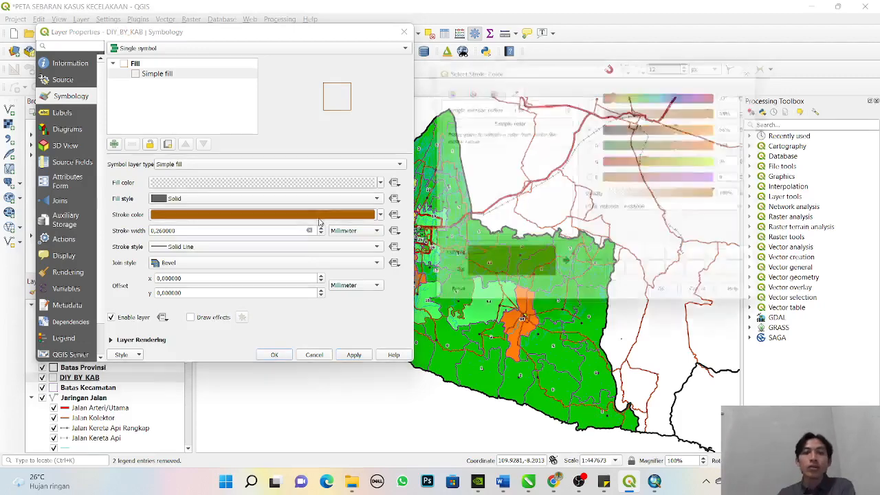
{"action": "left_click", "coordinate": [727, 178]}
{"action": "left_click_drag", "start_coordinate": [727, 182], "coordinate": [731, 179]}
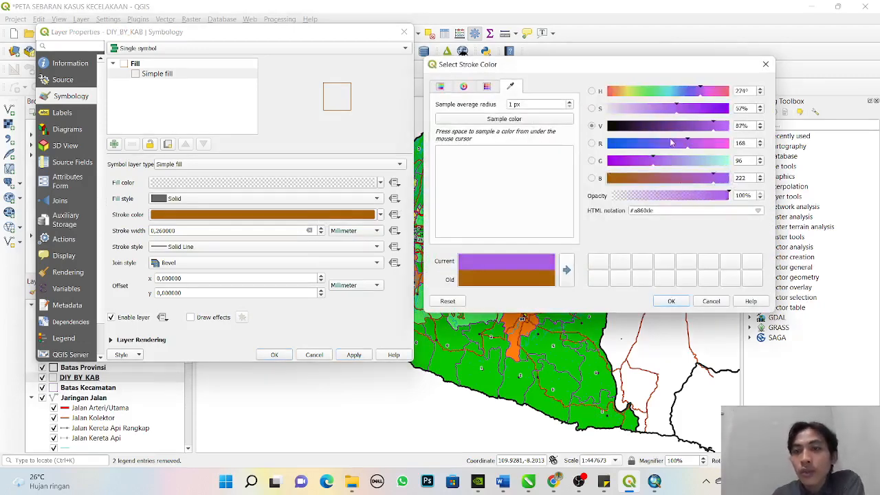
{"action": "left_click_drag", "start_coordinate": [675, 126], "coordinate": [674, 128]}
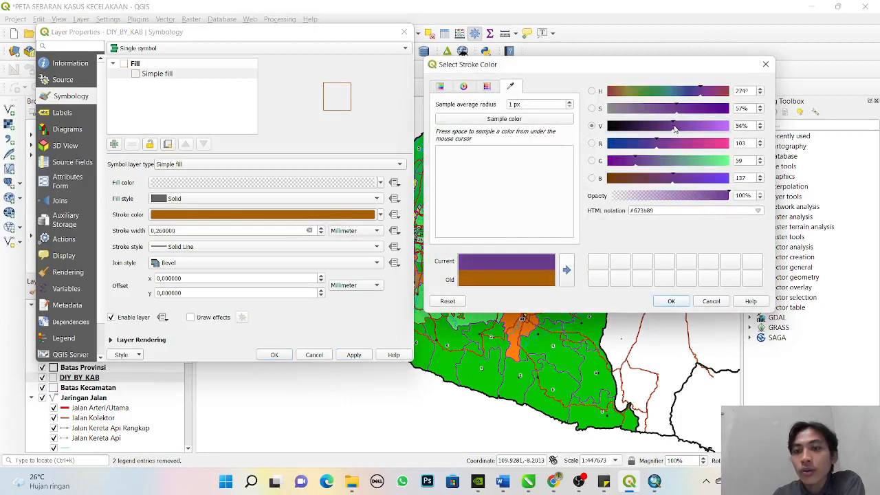
{"action": "left_click", "coordinate": [712, 162]}
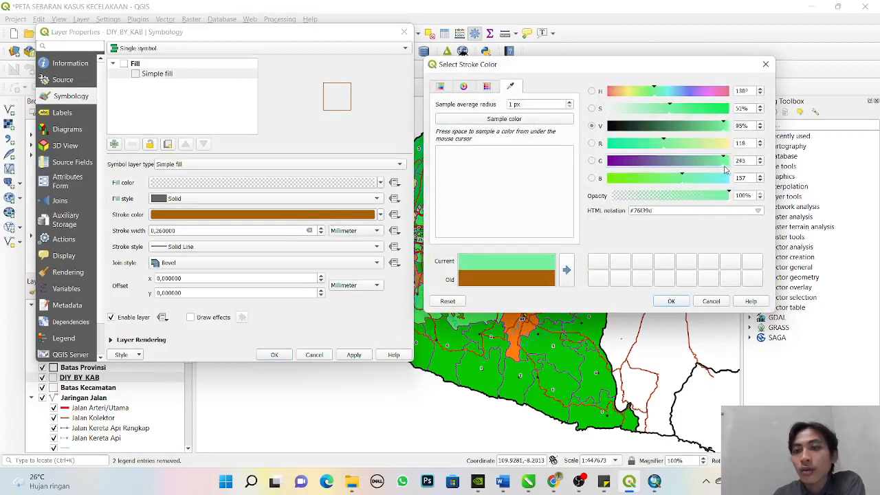
{"action": "left_click_drag", "start_coordinate": [714, 165], "coordinate": [734, 173]}
{"action": "left_click", "coordinate": [726, 179]}
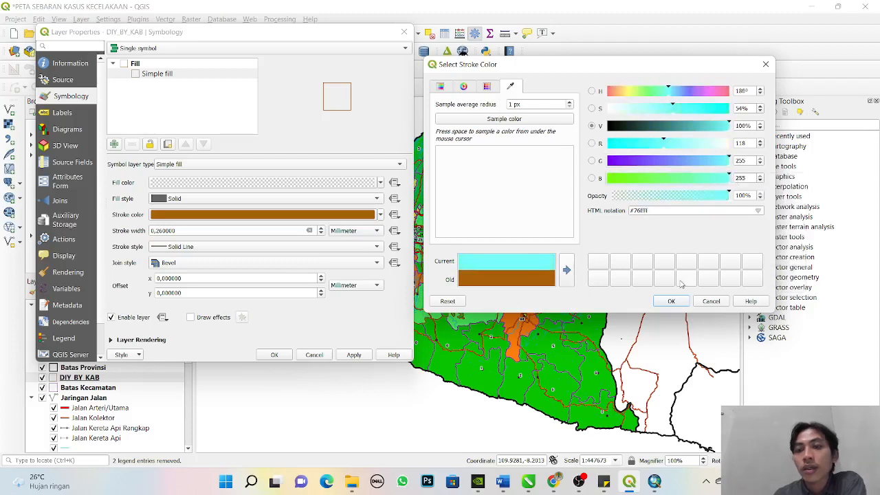
{"action": "mouse_move", "coordinate": [681, 149]}
{"action": "left_mouse_down"}
{"action": "mouse_move", "coordinate": [730, 152]}
{"action": "mouse_move", "coordinate": [696, 156]}
{"action": "left_mouse_up"}
{"action": "left_click", "coordinate": [674, 301]}
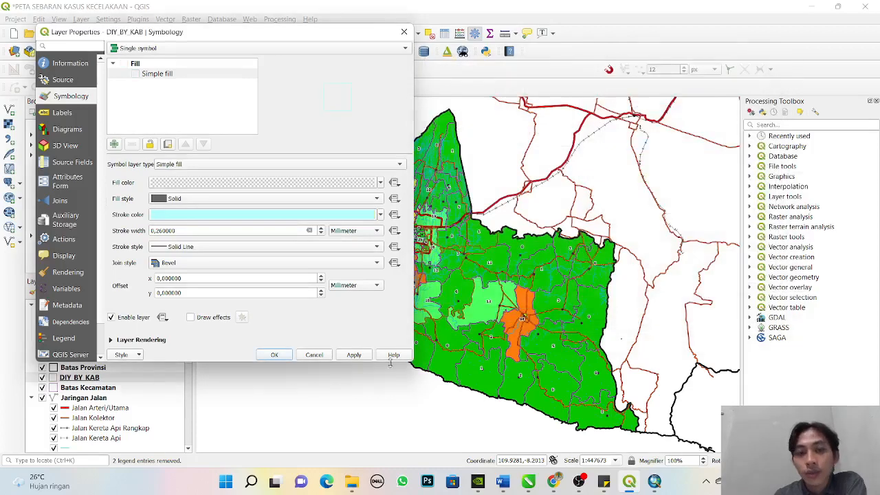
{"action": "left_click", "coordinate": [355, 360]}
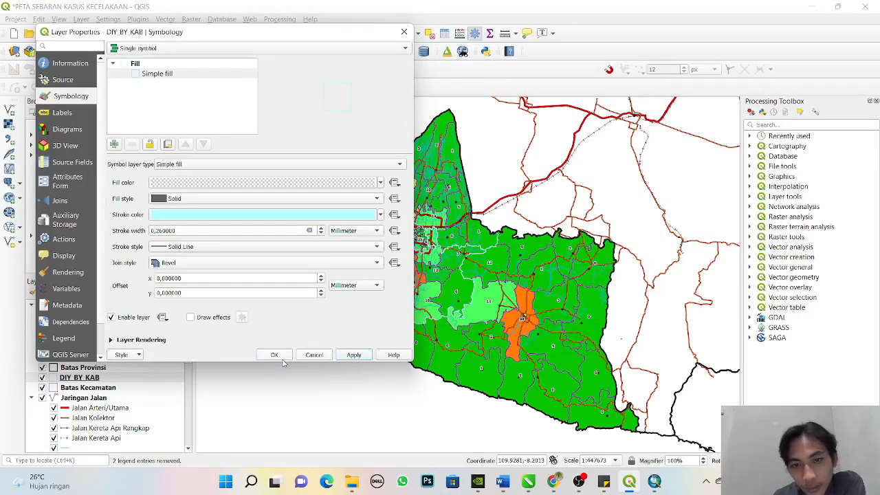
{"action": "left_click", "coordinate": [278, 356]}
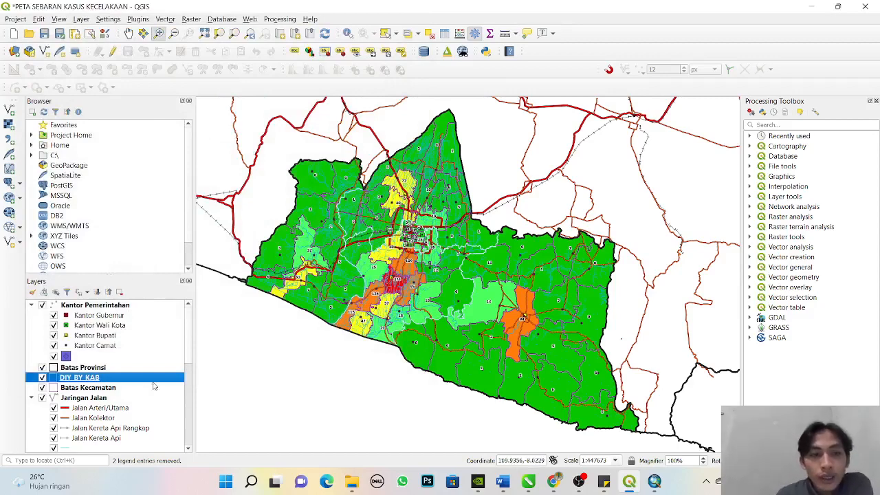
- Set the stroke width of the DIY_BY_KAB simple fill to 0.46 mm and apply it to the map
{"action": "left_click", "coordinate": [54, 388]}
{"action": "left_click", "coordinate": [55, 379]}
{"action": "double_click", "coordinate": [54, 380]}
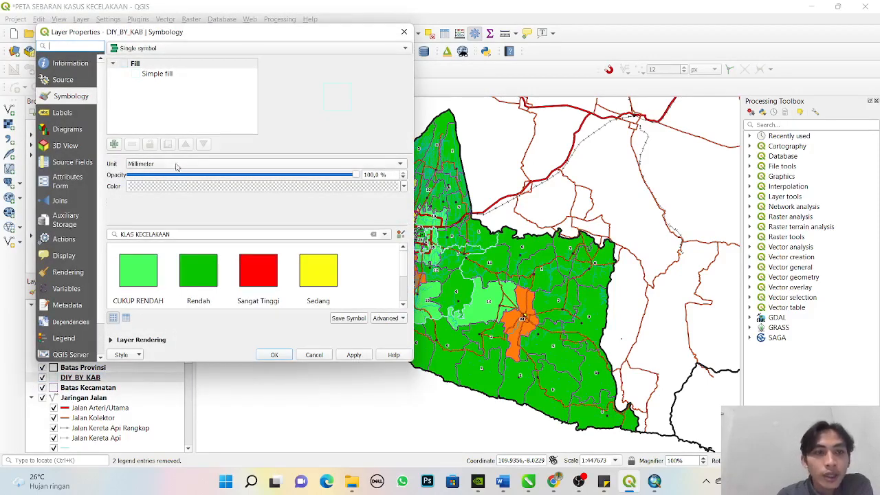
{"action": "left_click", "coordinate": [127, 76]}
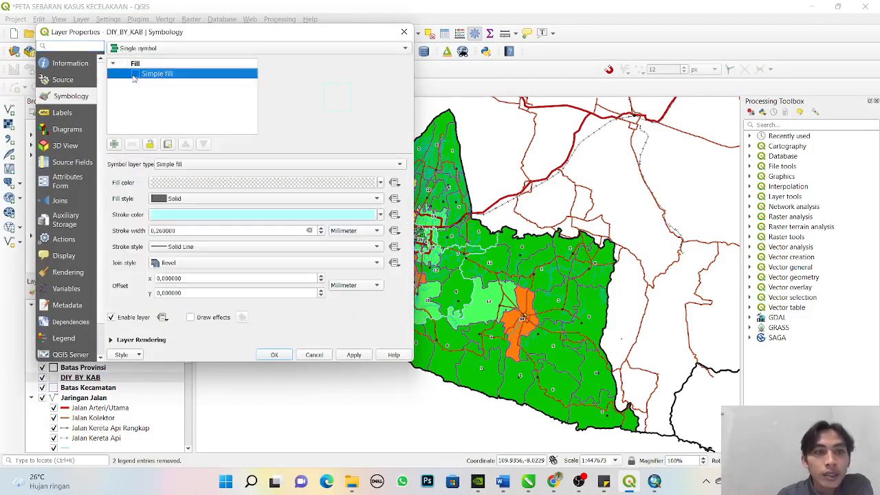
{"action": "left_click", "coordinate": [320, 229]}
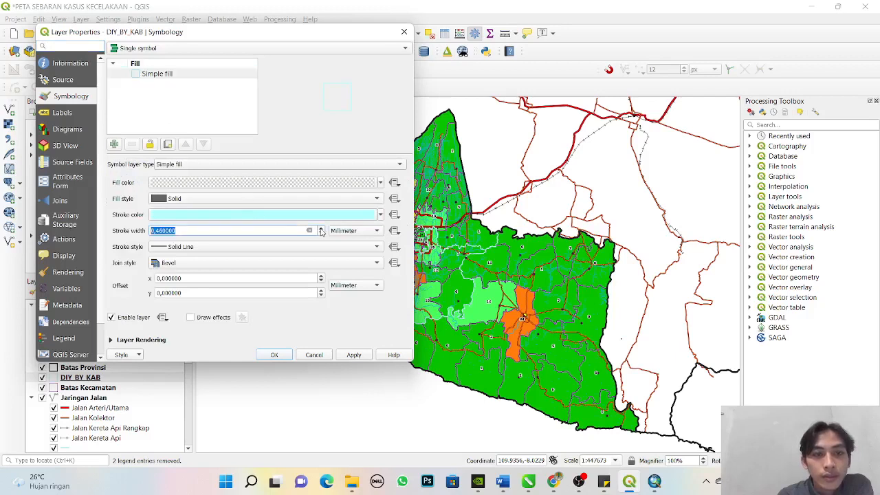
{"action": "left_click", "coordinate": [351, 356]}
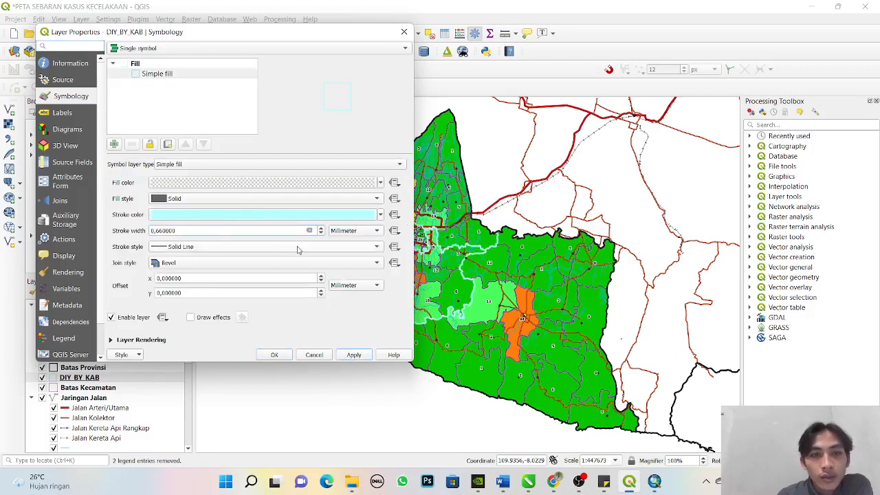
{"action": "left_click", "coordinate": [321, 233]}
{"action": "left_click", "coordinate": [352, 356]}
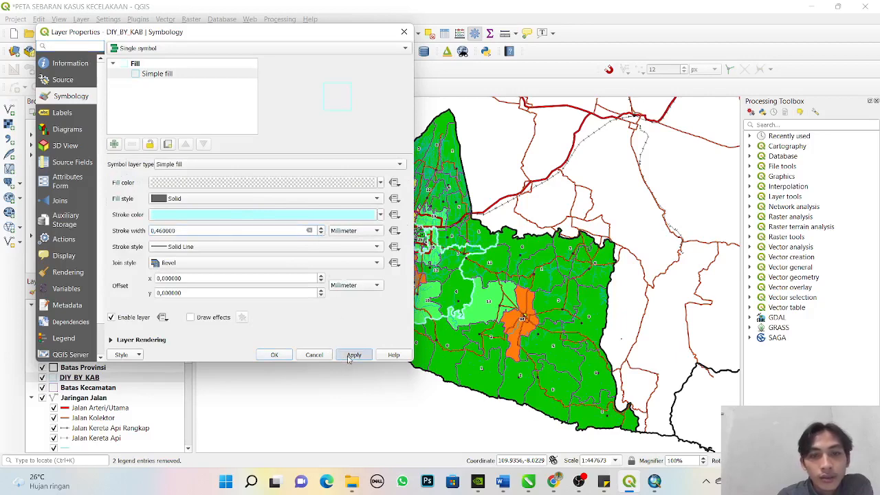
{"action": "left_click", "coordinate": [274, 355]}
{"action": "left_click", "coordinate": [57, 389]}
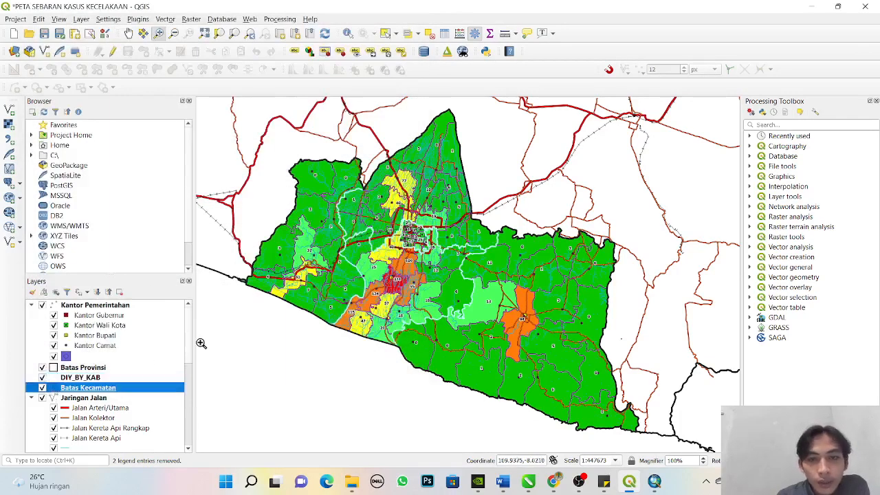
{"action": "left_click", "coordinate": [56, 377]}
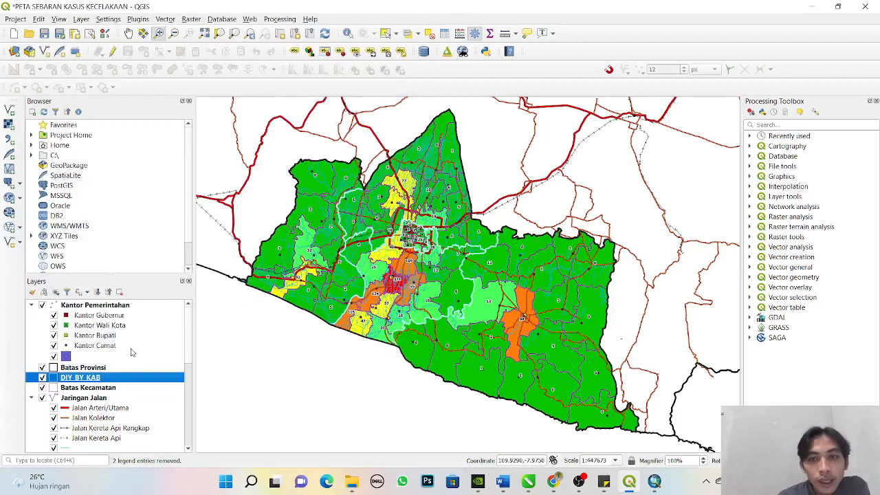
{"action": "left_click", "coordinate": [55, 371]}
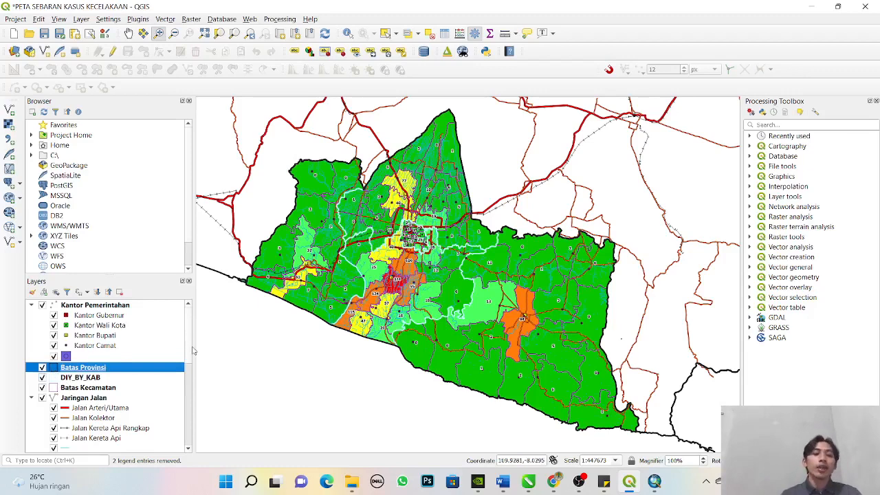
{"action": "left_click_drag", "start_coordinate": [188, 356], "coordinate": [200, 458]}
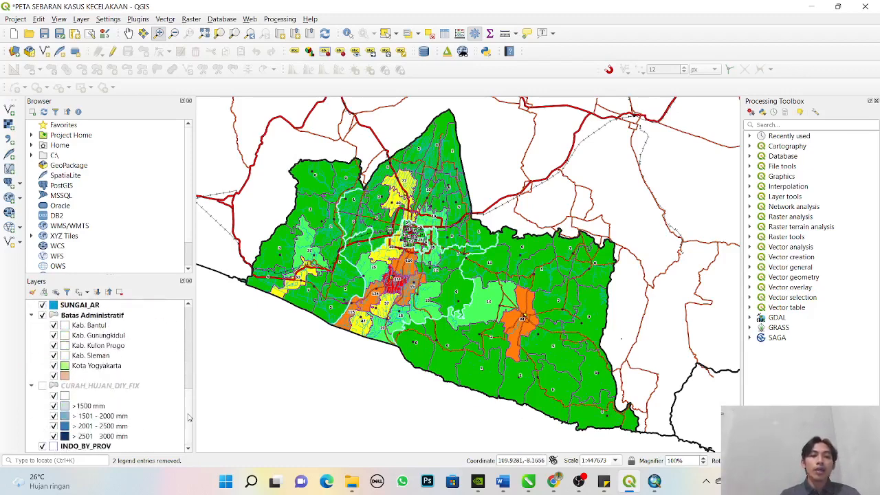
{"action": "left_click_drag", "start_coordinate": [189, 415], "coordinate": [207, 323]}
{"action": "left_click", "coordinate": [9, 108]}
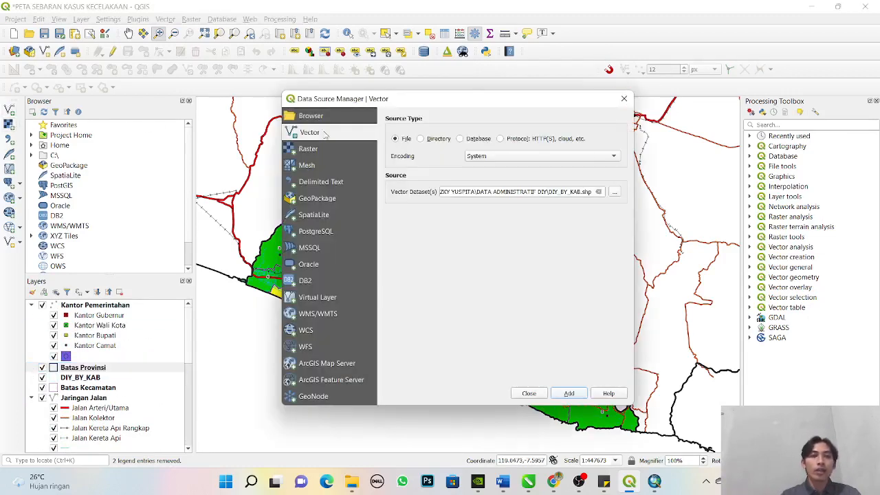
{"action": "left_click", "coordinate": [626, 99]}
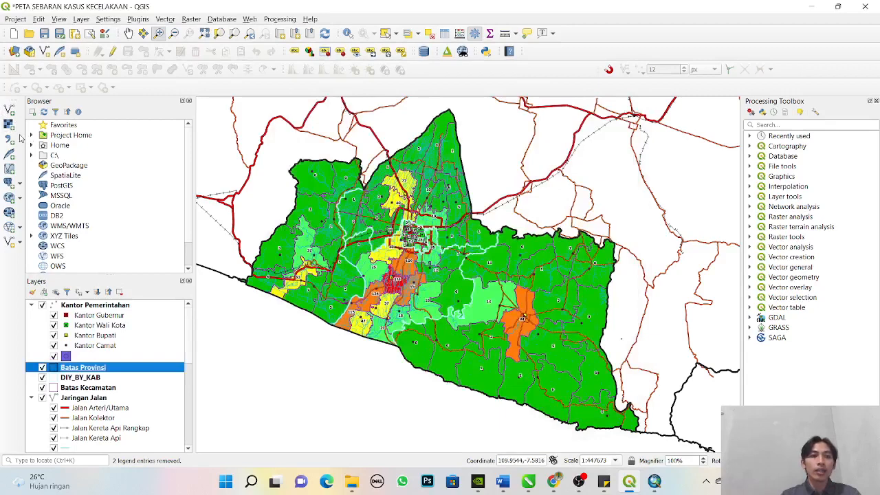
- Add the gebco_2021 TIF raster from the GEBCO_04_Dec_2021_e1353db34a1a folder in KUMPULAN PETA and move it to the end of the layer order, below INDO_BY_PROV
{"action": "left_click", "coordinate": [9, 124]}
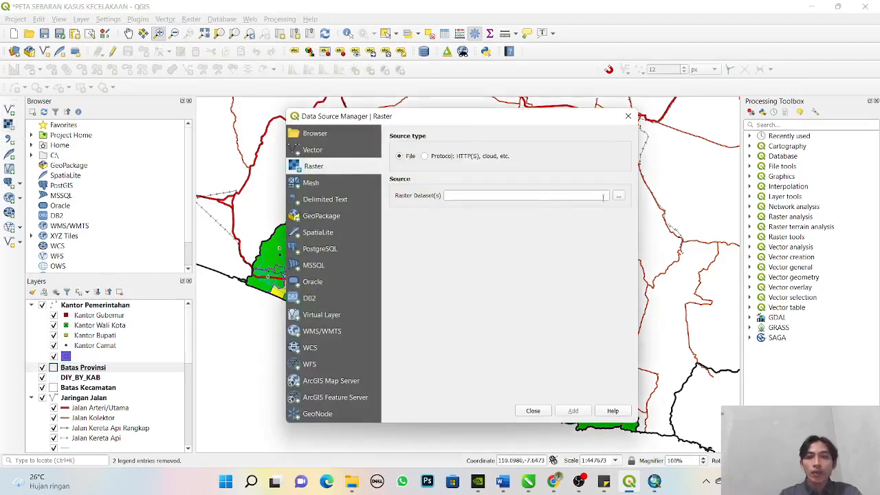
{"action": "left_click", "coordinate": [618, 197]}
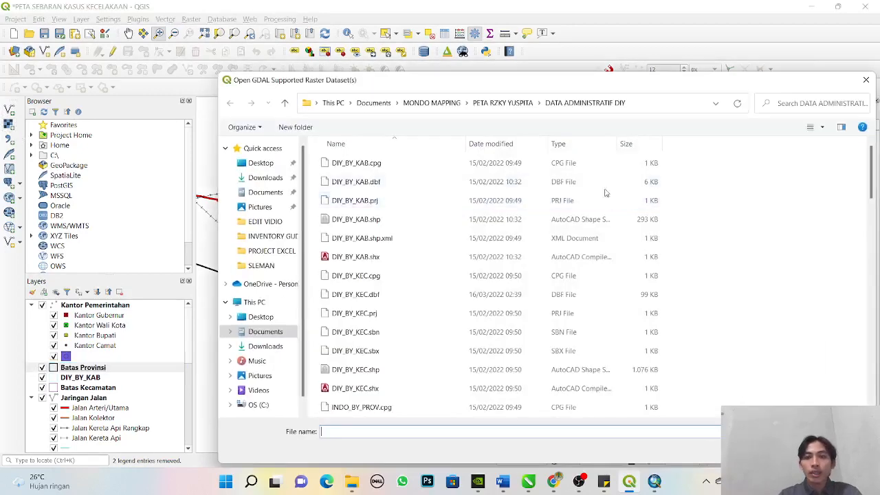
{"action": "left_click", "coordinate": [284, 101]}
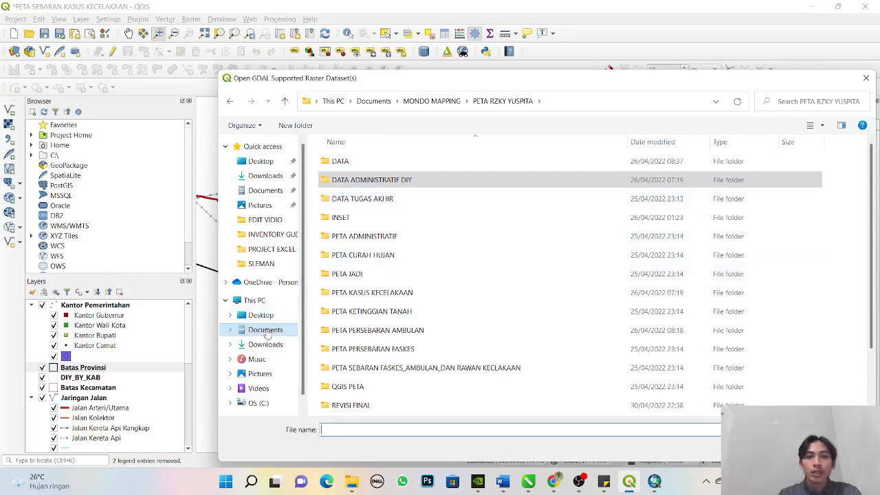
{"action": "left_click", "coordinate": [288, 329]}
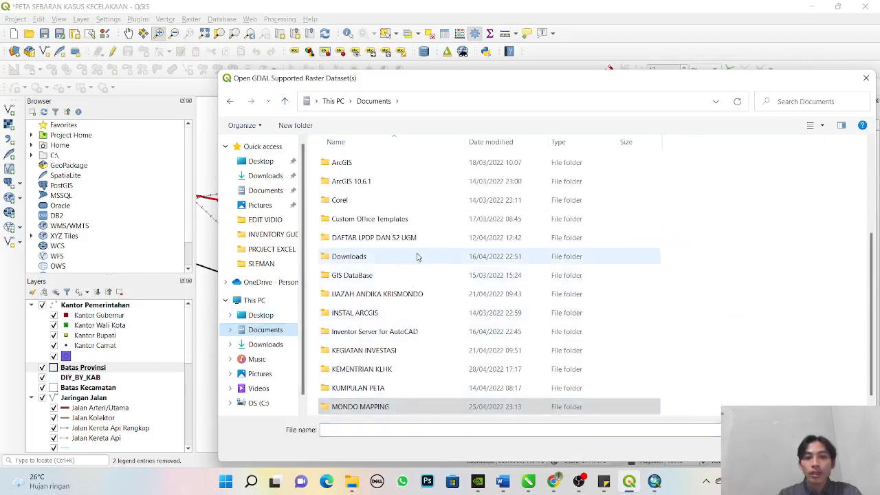
{"action": "double_click", "coordinate": [415, 388]}
{"action": "double_click", "coordinate": [387, 162]}
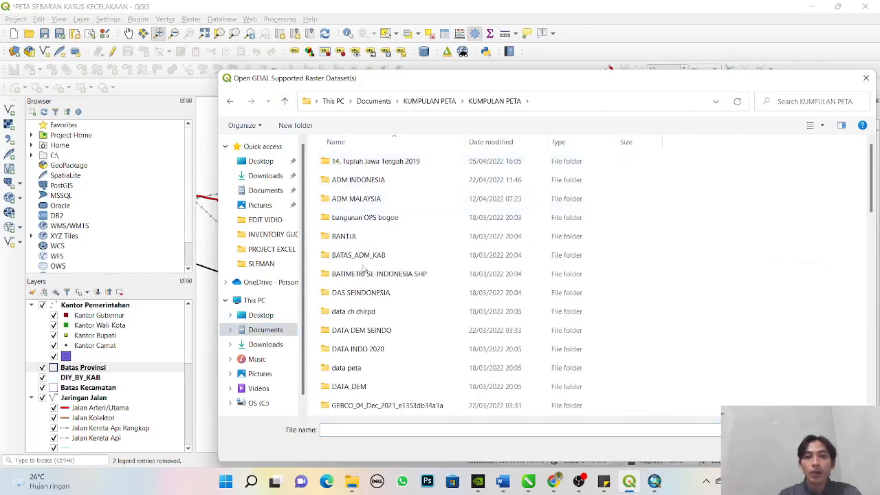
{"action": "scroll", "coordinate": [388, 341], "scroll_direction": "down", "scroll_amount": 1}
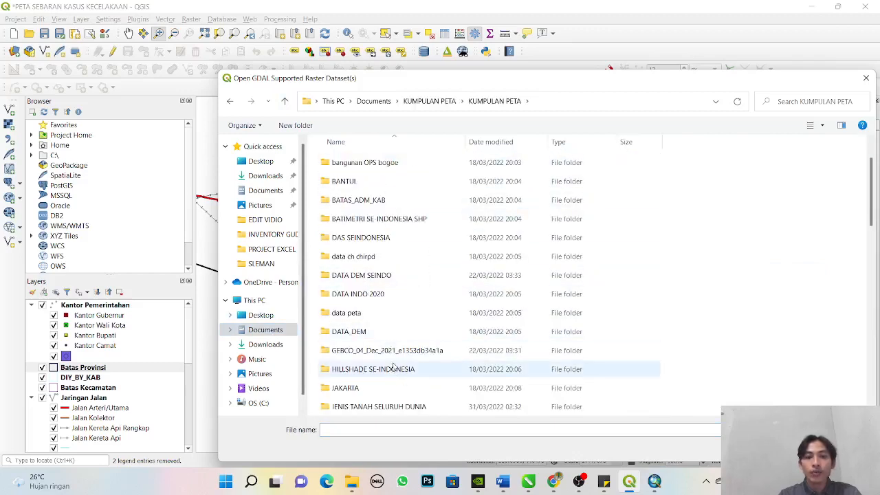
{"action": "double_click", "coordinate": [388, 350]}
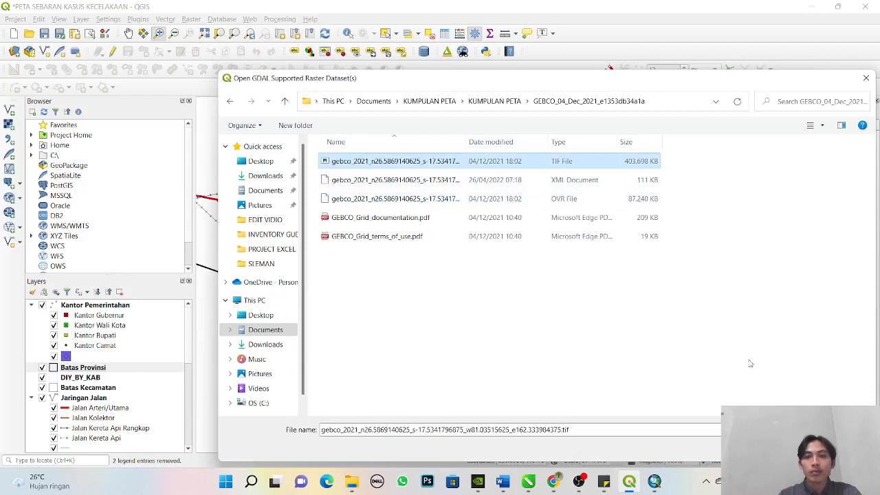
{"action": "key", "text": "Return"}
{"action": "left_click", "coordinate": [573, 412]}
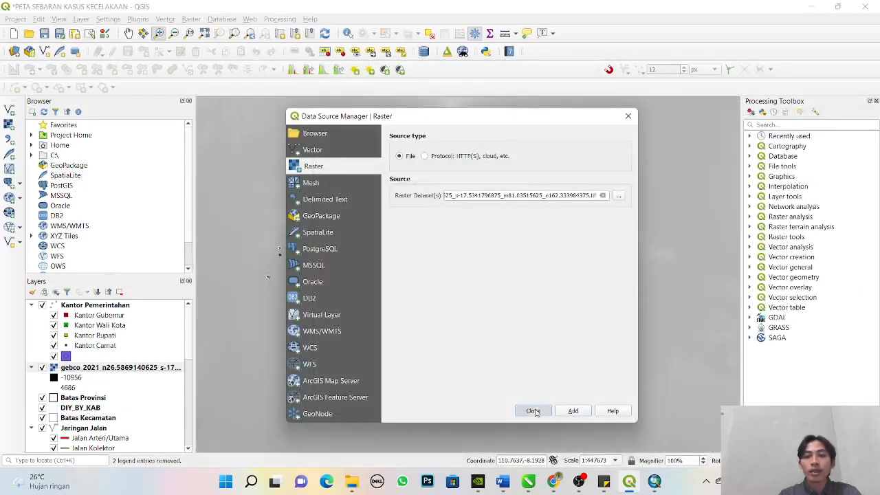
{"action": "left_click", "coordinate": [533, 411]}
{"action": "left_click_drag", "start_coordinate": [117, 367], "coordinate": [77, 450]}
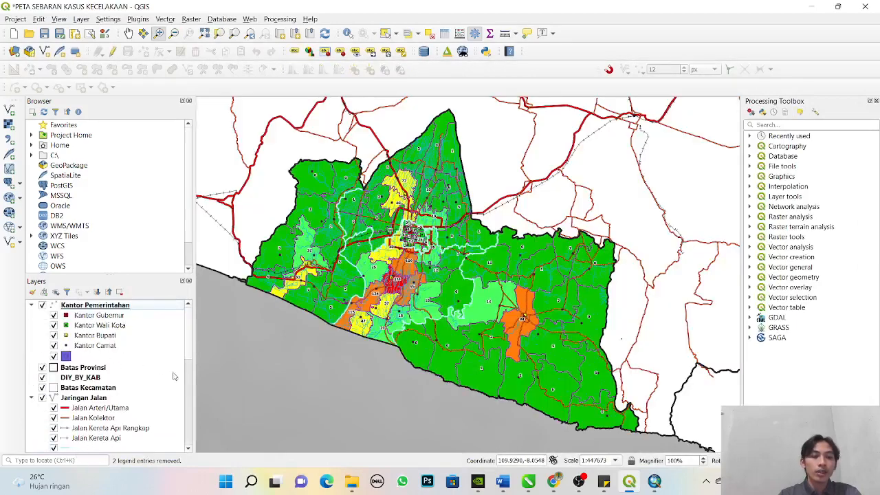
- Set the render type of the gebco_2021 raster layer to Paletted/Unique values in its symbology
{"action": "scroll", "coordinate": [179, 447], "scroll_direction": "down", "scroll_amount": 5}
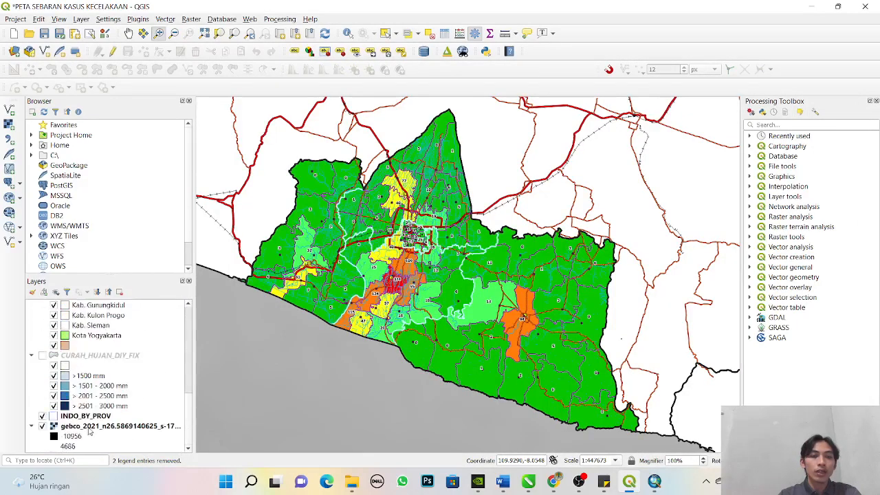
{"action": "right_click", "coordinate": [90, 431]}
{"action": "left_click", "coordinate": [110, 382]}
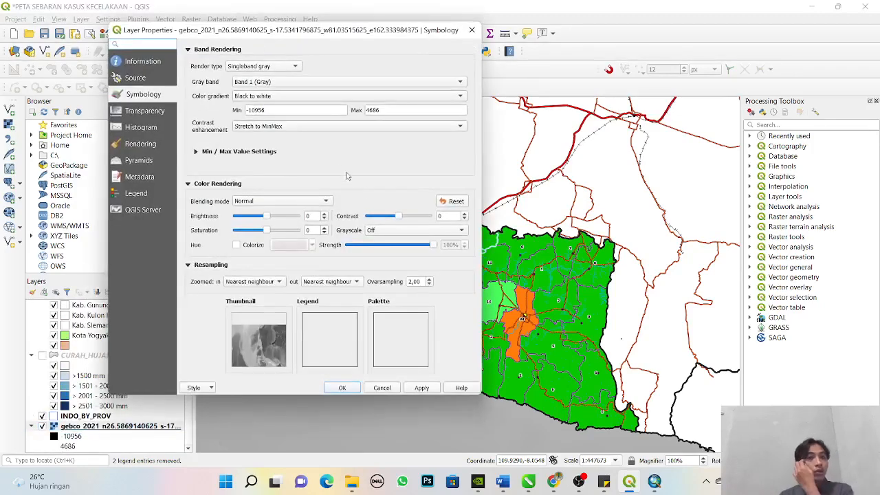
{"action": "left_click", "coordinate": [258, 67]}
{"action": "left_click", "coordinate": [260, 78]}
{"action": "left_click", "coordinate": [262, 67]}
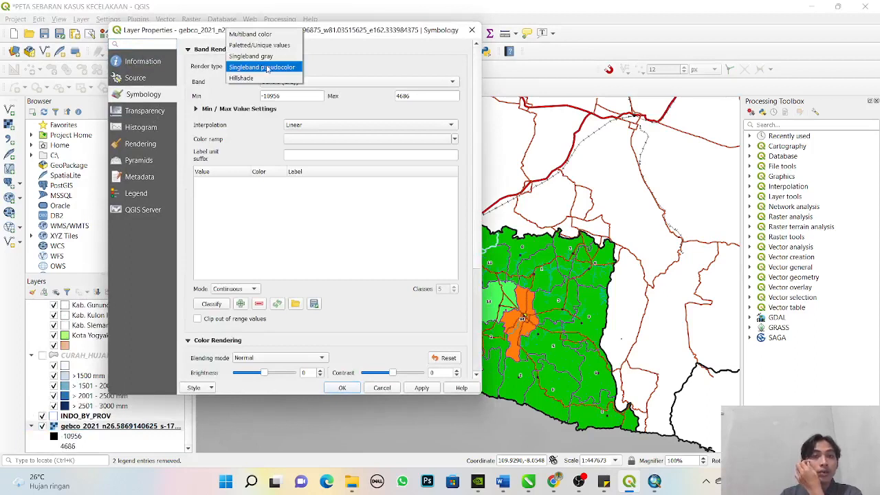
{"action": "left_click", "coordinate": [347, 74]}
{"action": "left_click", "coordinate": [290, 68]}
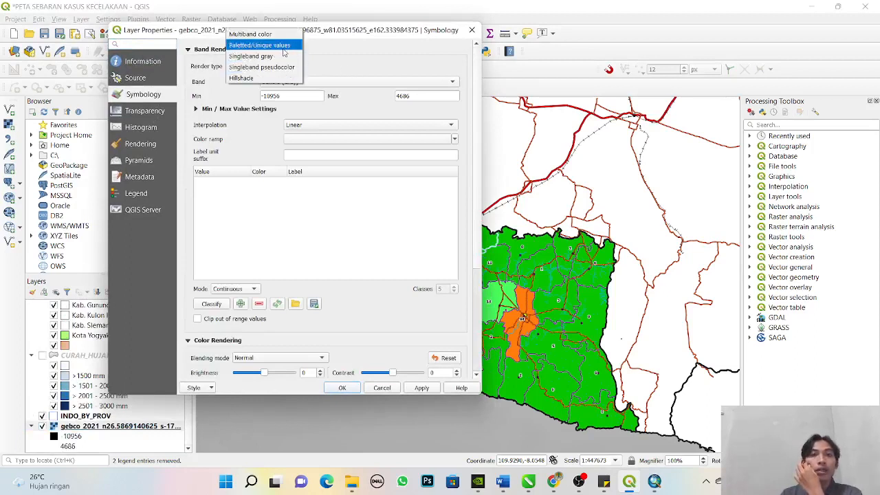
{"action": "left_click", "coordinate": [284, 46]}
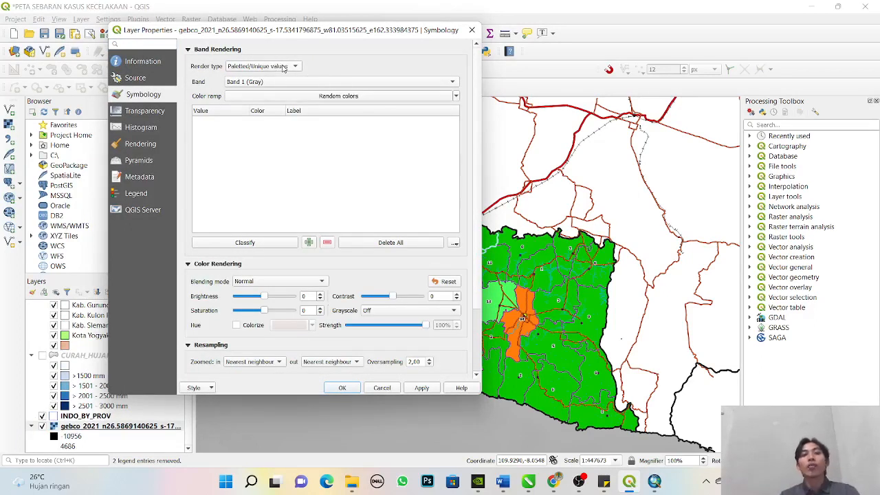
- Set the color ramp of the gebco_2021 raster layer to Blues
{"action": "left_click", "coordinate": [455, 97]}
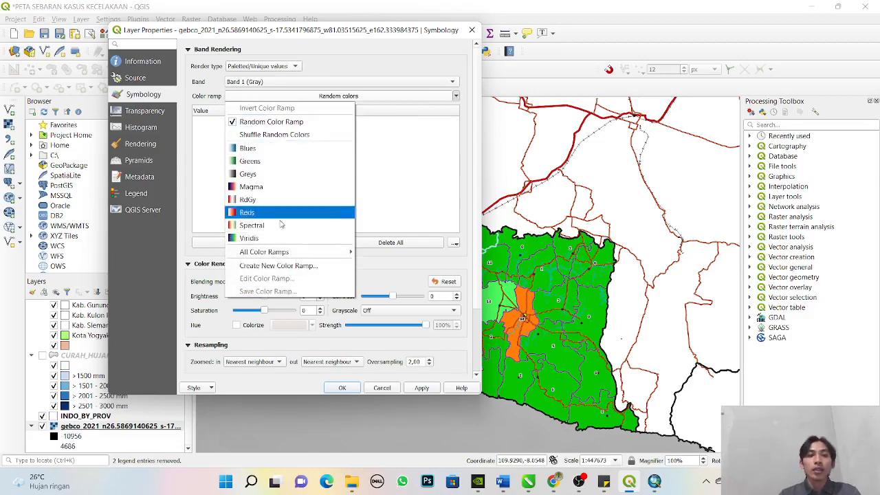
{"action": "mouse_move", "coordinate": [330, 251]}
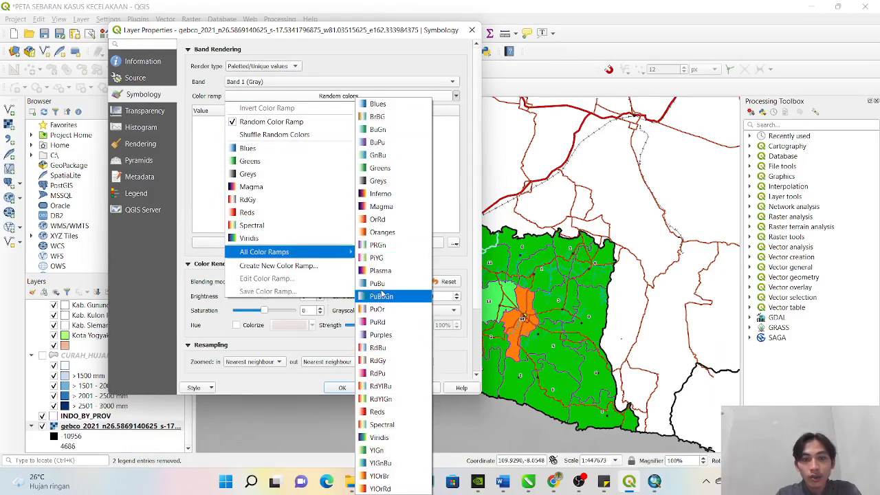
{"action": "left_click", "coordinate": [378, 103]}
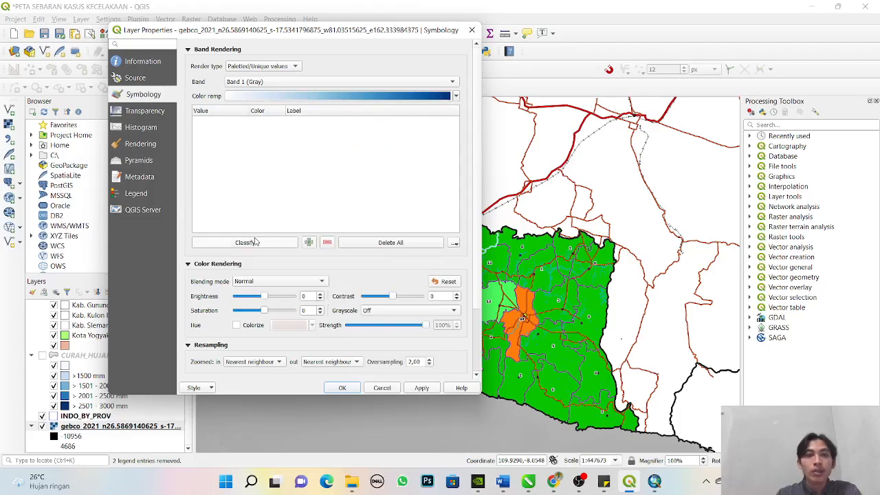
- Edit the Blues color ramp and set its Color 1 to a saturated dark blue
{"action": "left_click", "coordinate": [456, 96]}
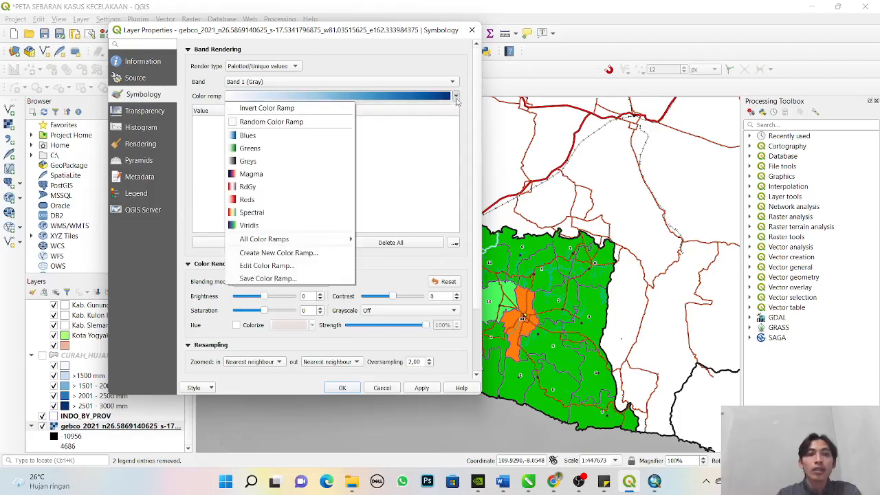
{"action": "left_click", "coordinate": [319, 265]}
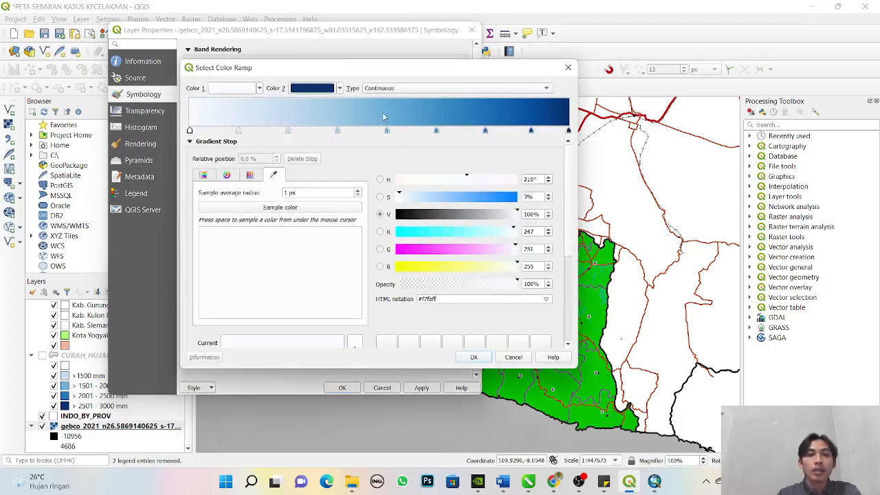
{"action": "left_click", "coordinate": [568, 131]}
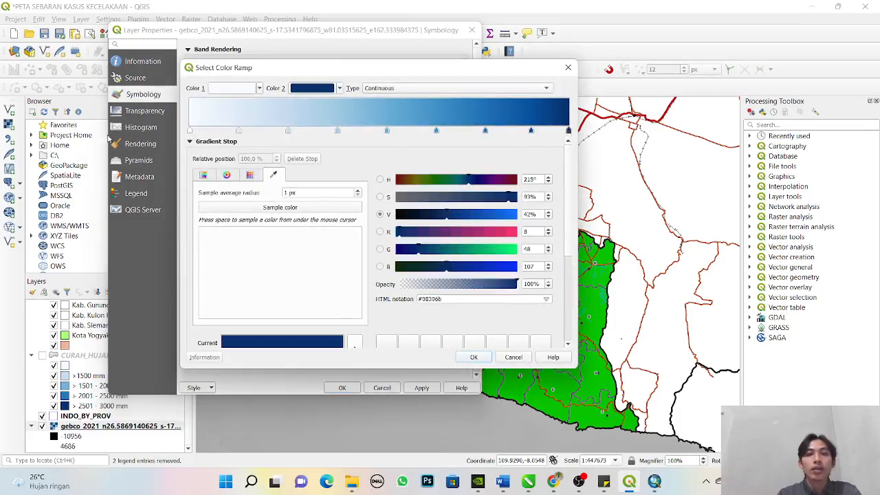
{"action": "left_click", "coordinate": [240, 90]}
{"action": "left_click_drag", "start_coordinate": [674, 114], "coordinate": [730, 110]}
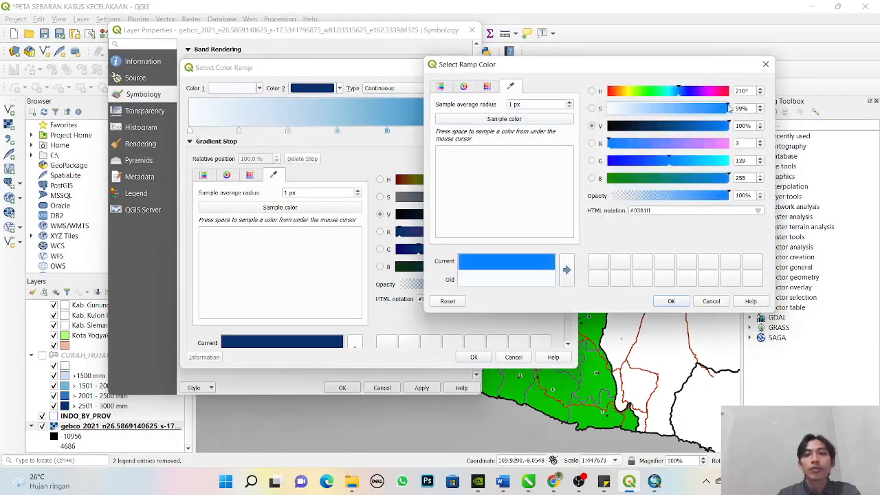
{"action": "mouse_move", "coordinate": [664, 126]}
{"action": "left_mouse_down"}
{"action": "mouse_move", "coordinate": [643, 127]}
{"action": "mouse_move", "coordinate": [678, 130]}
{"action": "left_mouse_up"}
{"action": "left_click", "coordinate": [671, 301]}
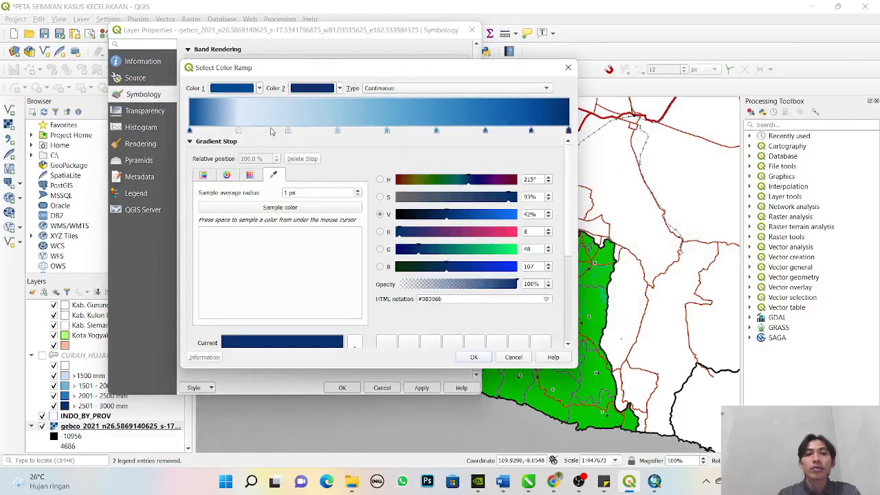
- Set Color 2 of the Blues ramp to the light blue #88b3ee
{"action": "left_click", "coordinate": [312, 88]}
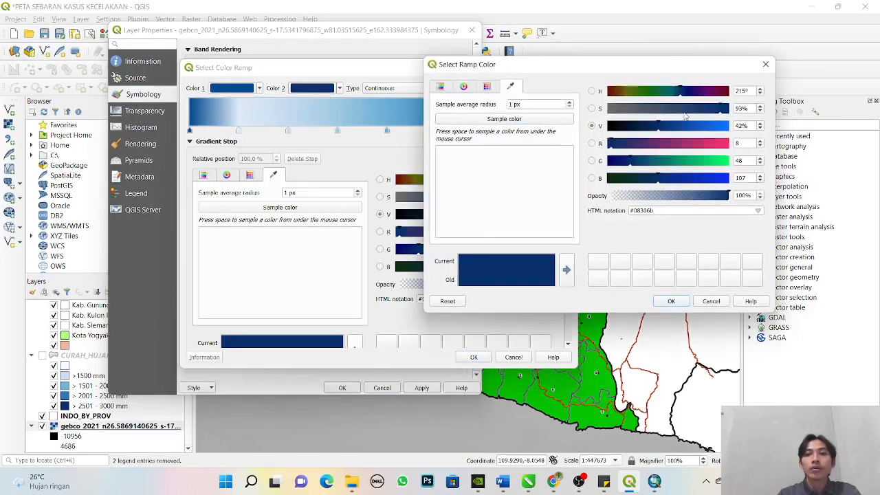
{"action": "left_click", "coordinate": [721, 126]}
{"action": "left_click", "coordinate": [658, 109]}
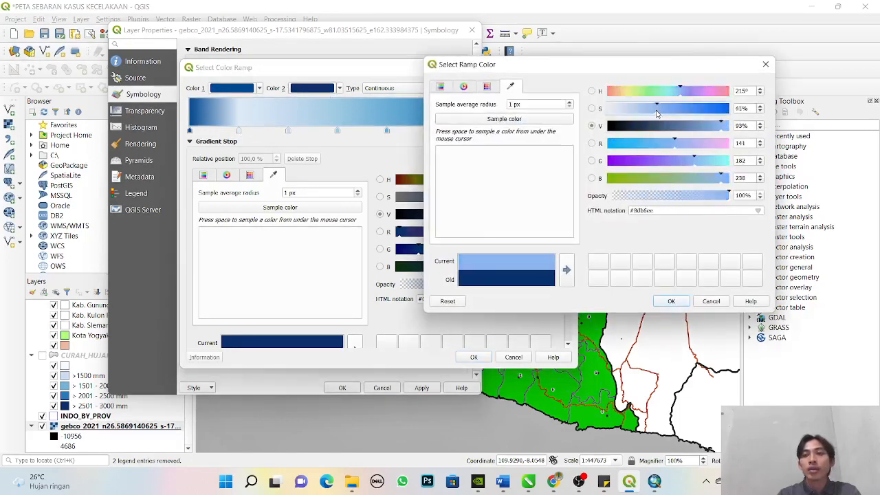
{"action": "left_click", "coordinate": [659, 111]}
{"action": "left_click", "coordinate": [670, 303]}
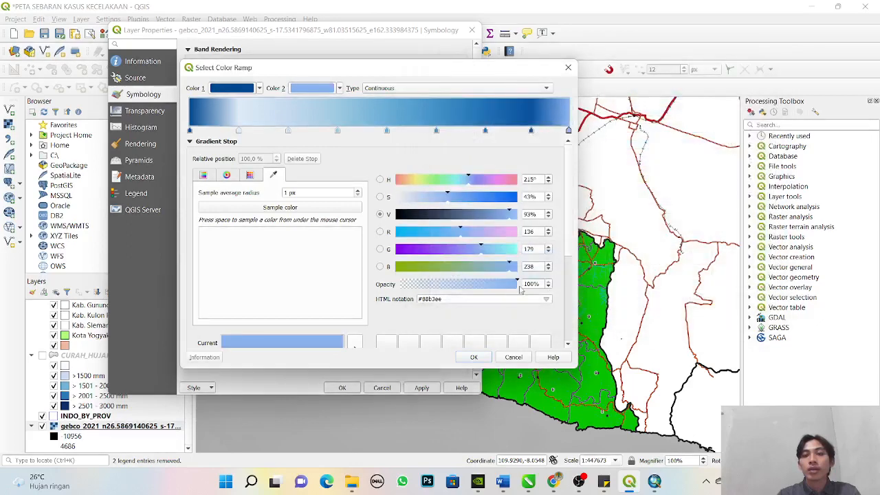
- Rearrange the intermediate gradient stops of the Blues ramp so the colours run from dark to light blue
{"action": "left_click_drag", "start_coordinate": [530, 131], "coordinate": [519, 148]}
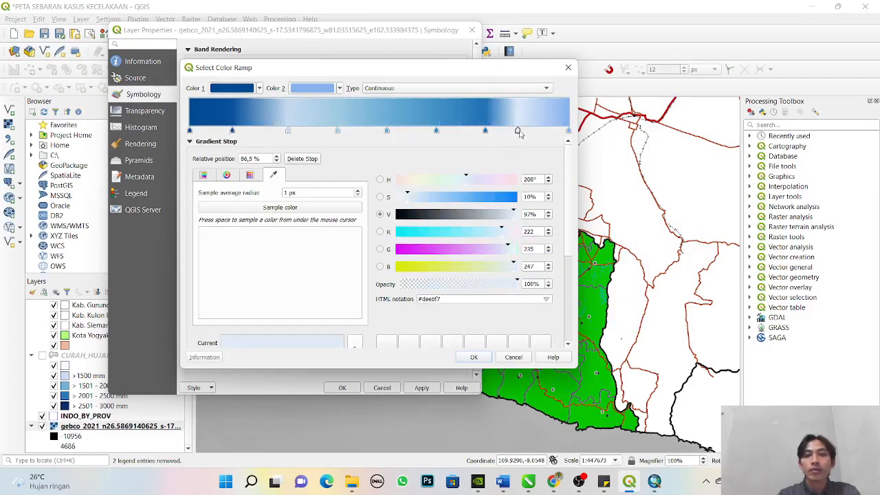
{"action": "left_click_drag", "start_coordinate": [518, 131], "coordinate": [522, 148]}
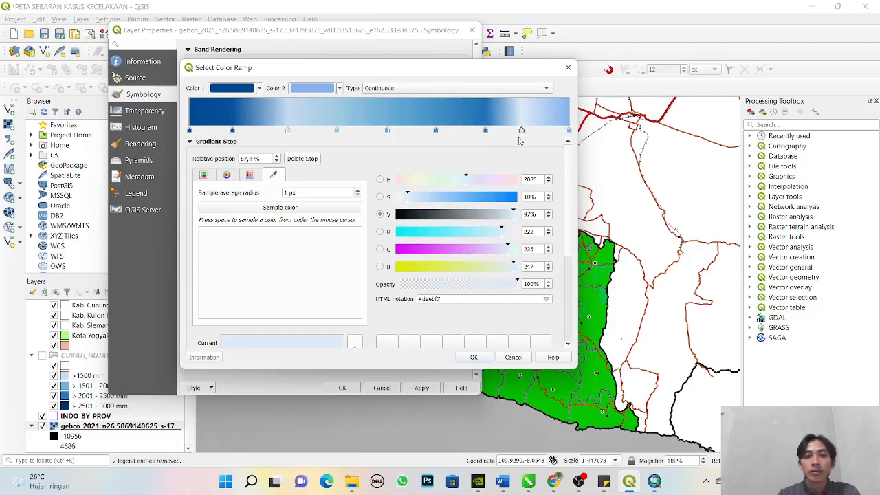
{"action": "mouse_move", "coordinate": [521, 132]}
{"action": "left_mouse_down"}
{"action": "mouse_move", "coordinate": [580, 137]}
{"action": "mouse_move", "coordinate": [283, 136]}
{"action": "mouse_move", "coordinate": [539, 140]}
{"action": "mouse_move", "coordinate": [541, 132]}
{"action": "mouse_move", "coordinate": [531, 133]}
{"action": "left_mouse_up"}
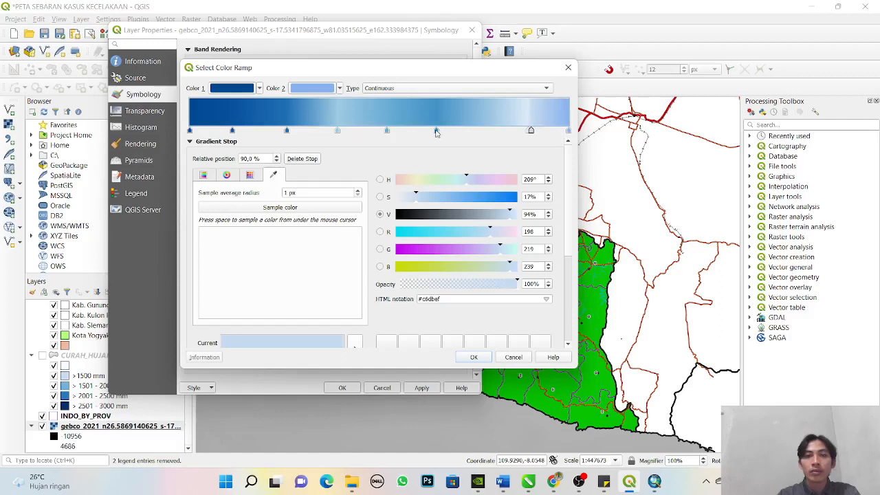
{"action": "left_click_drag", "start_coordinate": [436, 133], "coordinate": [465, 140]}
{"action": "left_click_drag", "start_coordinate": [385, 133], "coordinate": [405, 133]}
{"action": "left_click", "coordinate": [464, 132]}
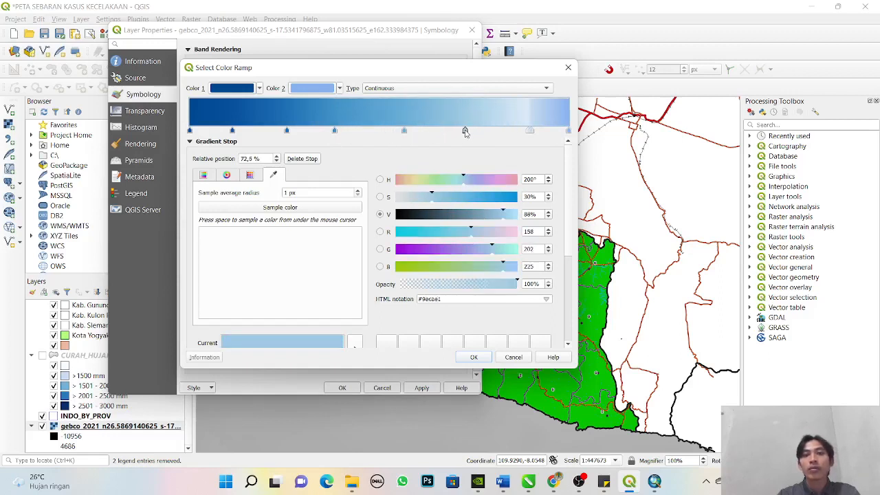
{"action": "left_click_drag", "start_coordinate": [529, 132], "coordinate": [508, 134]}
{"action": "left_click", "coordinate": [531, 132]}
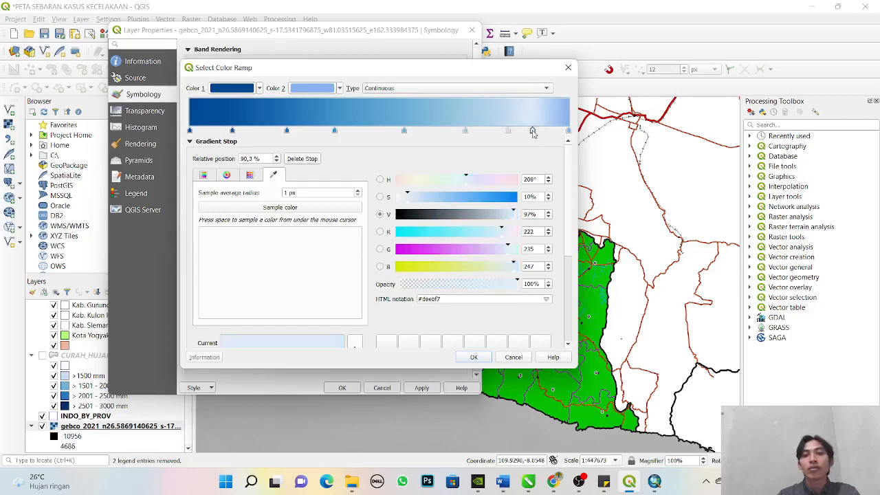
- Close the Color 2 picker and discard all edits to the Blues color ramp
{"action": "left_click", "coordinate": [334, 87]}
{"action": "left_click", "coordinate": [764, 64]}
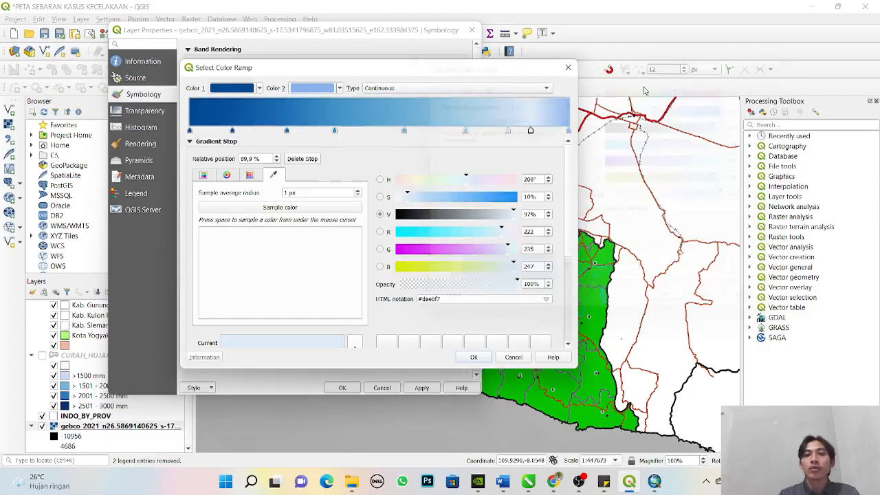
{"action": "left_click", "coordinate": [568, 132]}
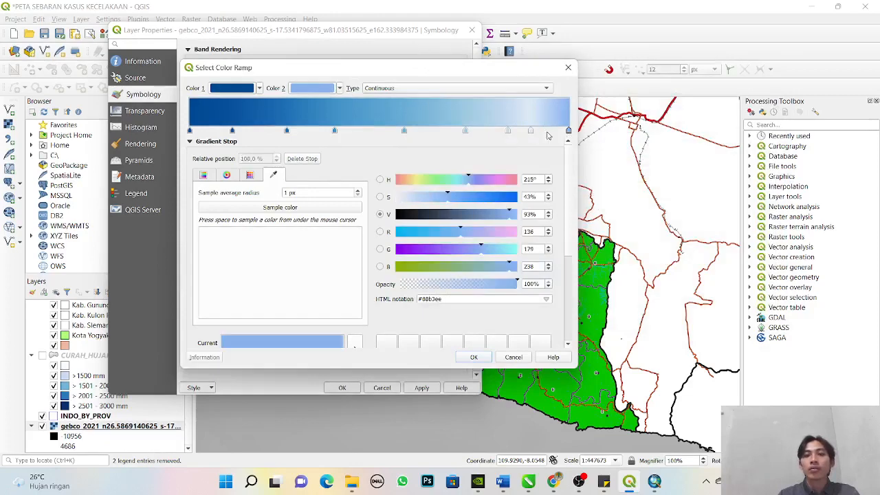
{"action": "left_click", "coordinate": [568, 68]}
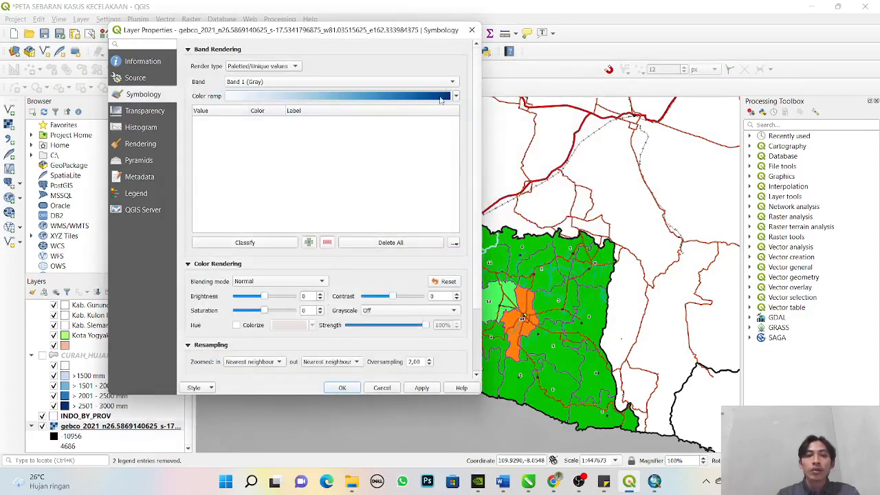
- Switch the raster to the random color ramp and create a new color ramp of type Gradient
{"action": "left_click", "coordinate": [455, 96]}
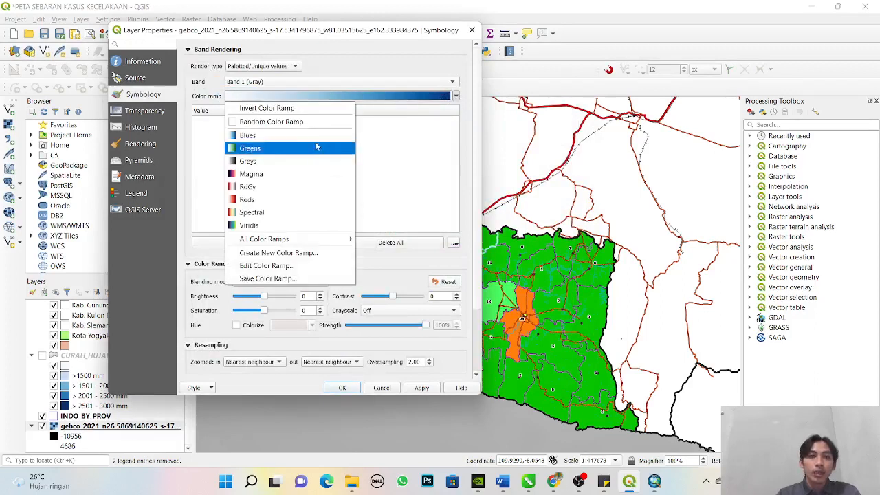
{"action": "left_click", "coordinate": [313, 128]}
{"action": "left_click", "coordinate": [454, 96]}
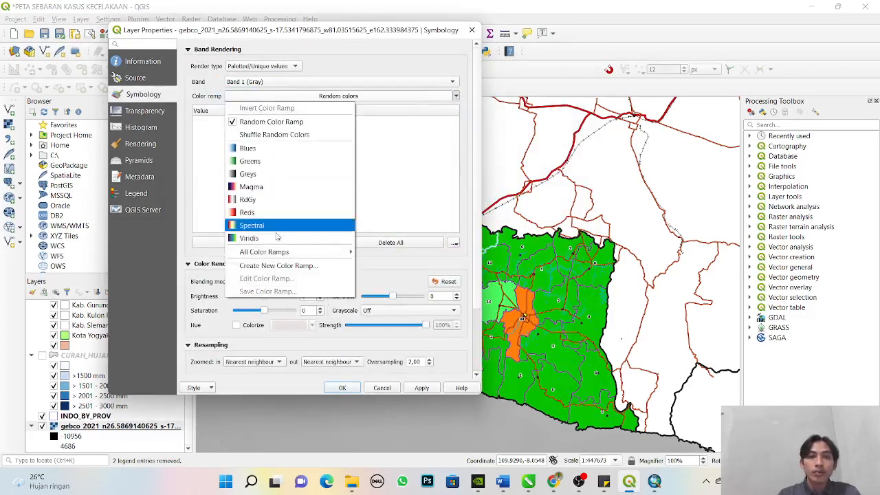
{"action": "left_click", "coordinate": [261, 267]}
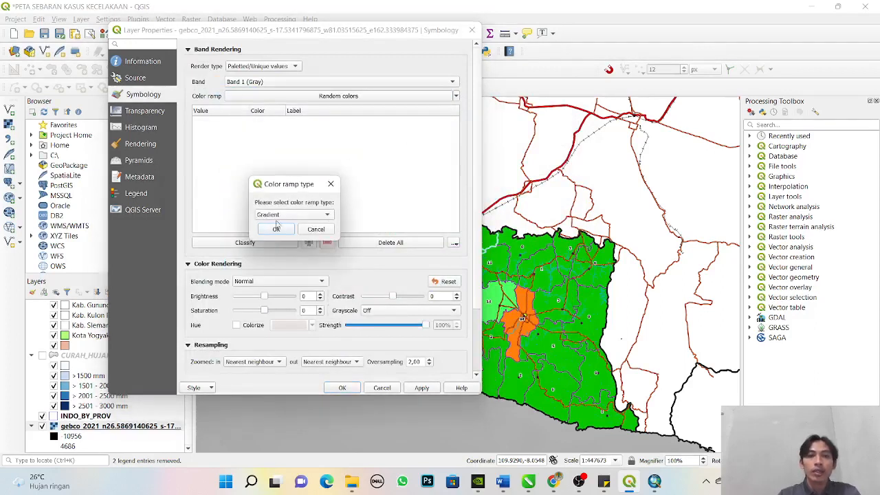
{"action": "left_click", "coordinate": [307, 216]}
{"action": "left_click", "coordinate": [298, 219]}
{"action": "left_click", "coordinate": [284, 229]}
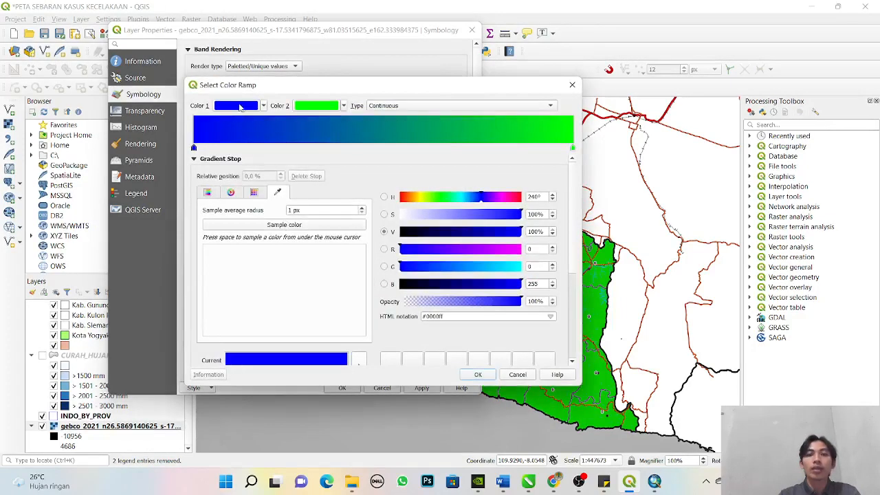
- Set Color 1 of the new gradient to a slightly darker blue, about #1c1ce6
{"action": "left_click", "coordinate": [241, 108]}
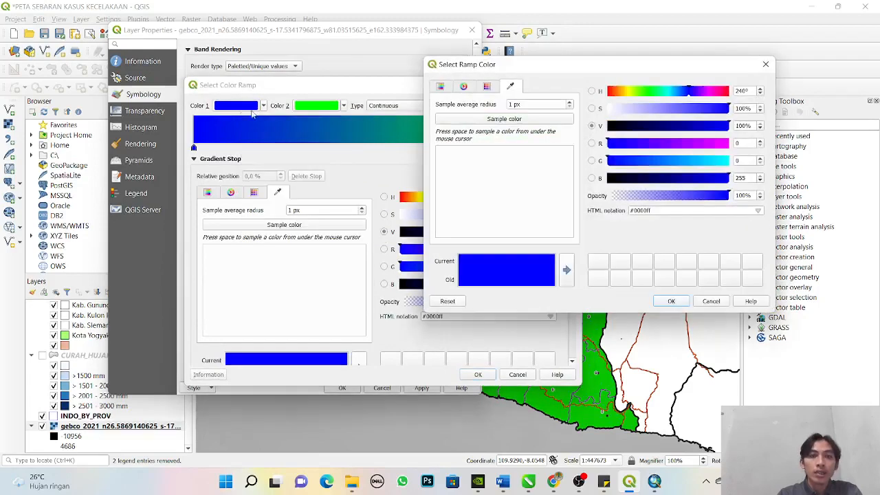
{"action": "mouse_move", "coordinate": [708, 110]}
{"action": "left_mouse_down"}
{"action": "mouse_move", "coordinate": [694, 112]}
{"action": "mouse_move", "coordinate": [713, 116]}
{"action": "left_mouse_up"}
{"action": "left_click_drag", "start_coordinate": [714, 128], "coordinate": [712, 130]}
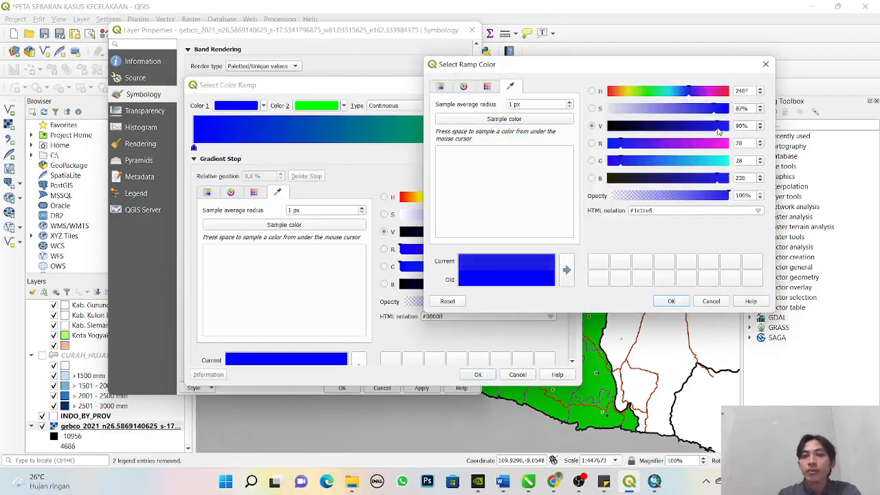
{"action": "left_click", "coordinate": [669, 301]}
- Set Color 2 of the new gradient to the light blue #89dff2
{"action": "left_click", "coordinate": [571, 148]}
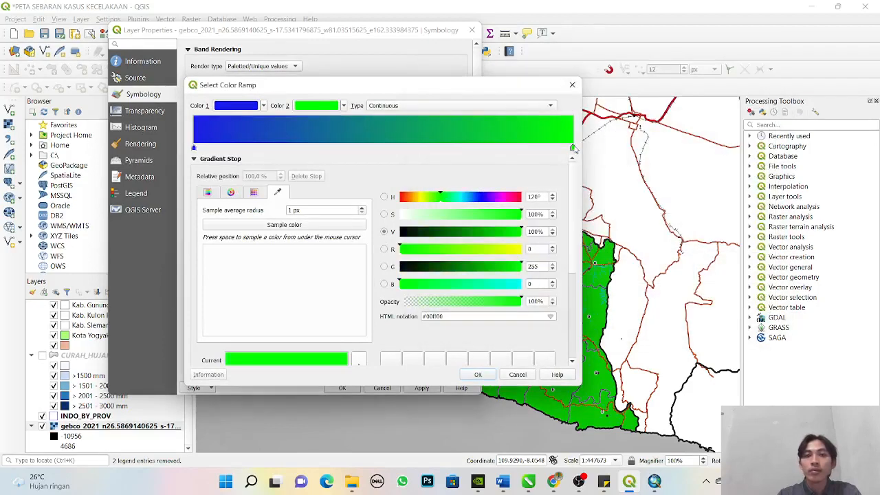
{"action": "left_click", "coordinate": [323, 106]}
{"action": "left_click", "coordinate": [719, 178]}
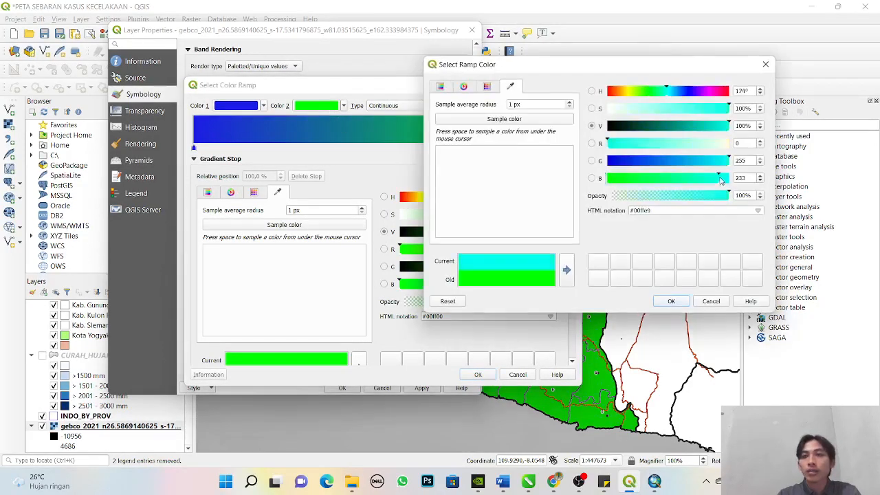
{"action": "mouse_move", "coordinate": [680, 160]}
{"action": "left_mouse_down"}
{"action": "mouse_move", "coordinate": [716, 162]}
{"action": "mouse_move", "coordinate": [692, 144]}
{"action": "mouse_move", "coordinate": [674, 150]}
{"action": "left_mouse_up"}
{"action": "left_click", "coordinate": [676, 302]}
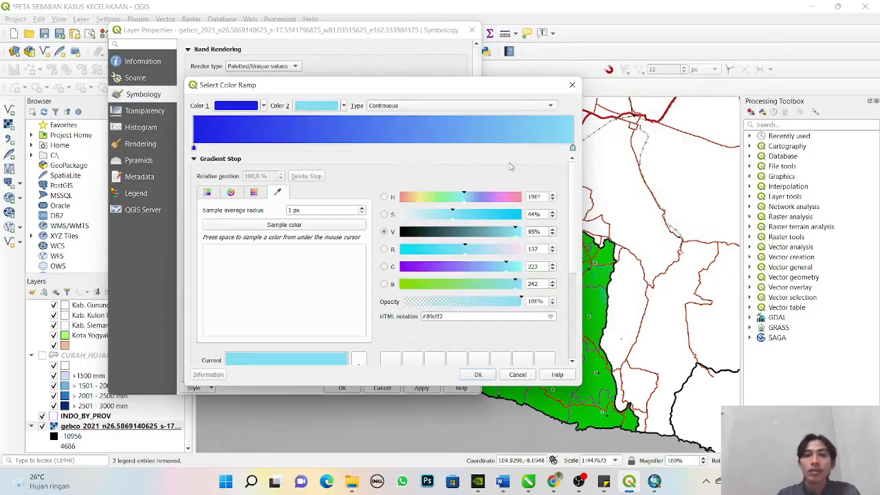
- Accept the blue gradient, classify the gebco_2021 raster's unique values with it, and apply the symbology to the map
{"action": "left_click", "coordinate": [479, 375]}
{"action": "left_click", "coordinate": [426, 389]}
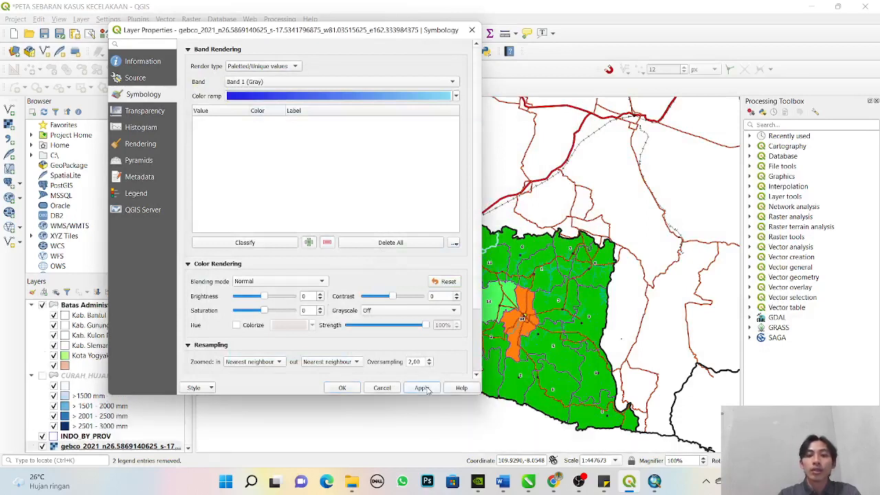
{"action": "left_click", "coordinate": [238, 246]}
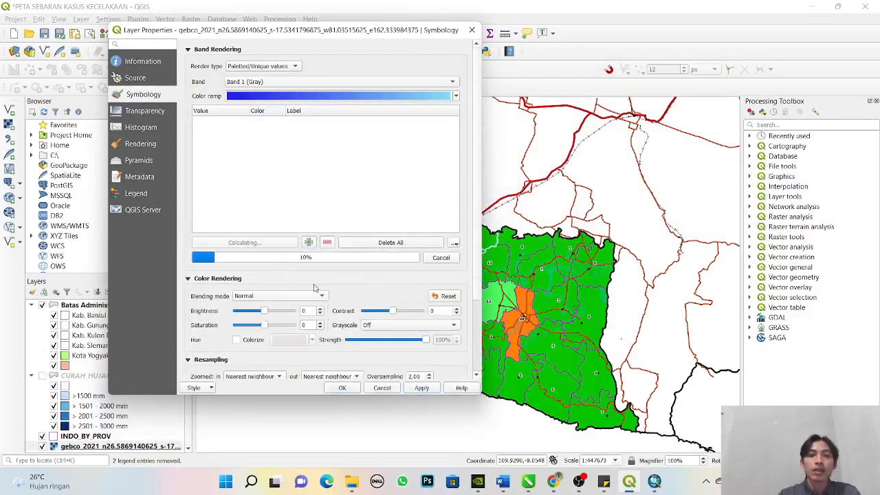
{"action": "left_click", "coordinate": [434, 393]}
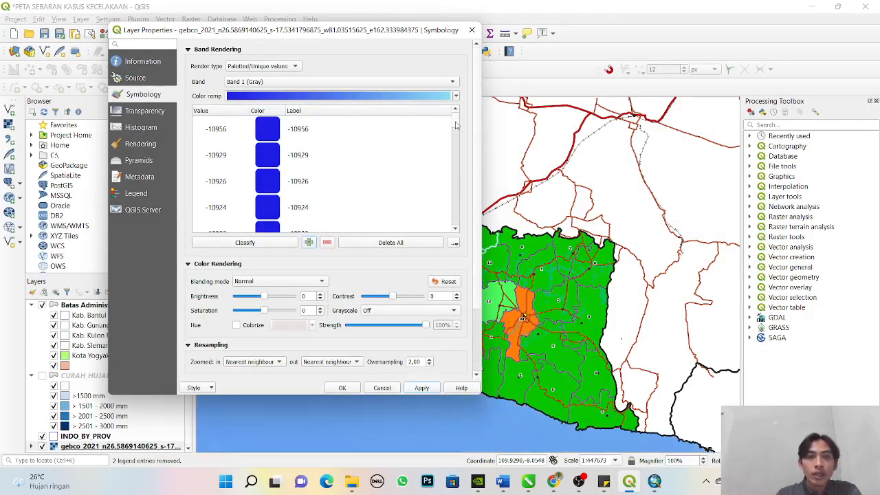
{"action": "mouse_move", "coordinate": [455, 124]}
{"action": "left_mouse_down"}
{"action": "mouse_move", "coordinate": [447, 232]}
{"action": "mouse_move", "coordinate": [441, 120]}
{"action": "left_mouse_up"}
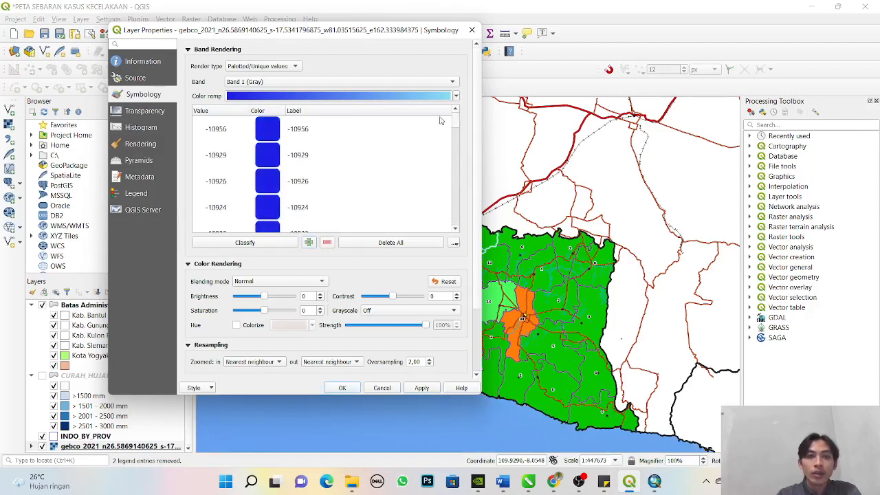
{"action": "left_click", "coordinate": [341, 387]}
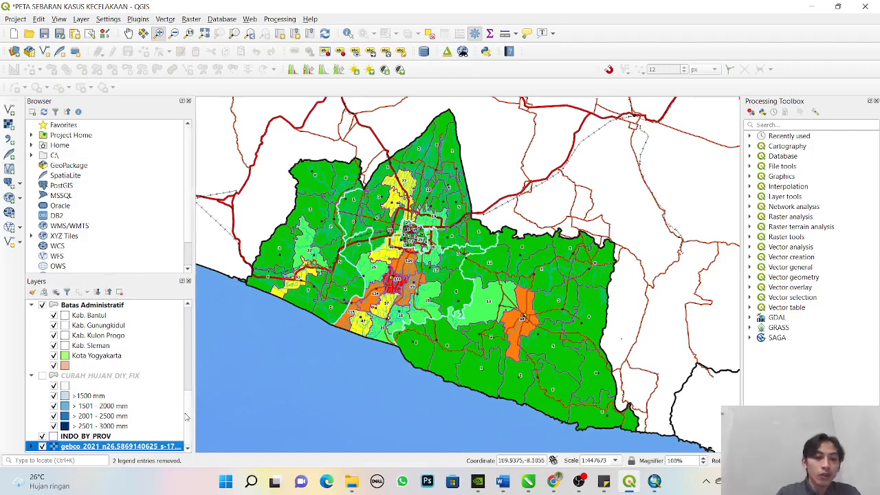
{"action": "scroll", "coordinate": [186, 416], "scroll_direction": "up", "scroll_amount": 8}
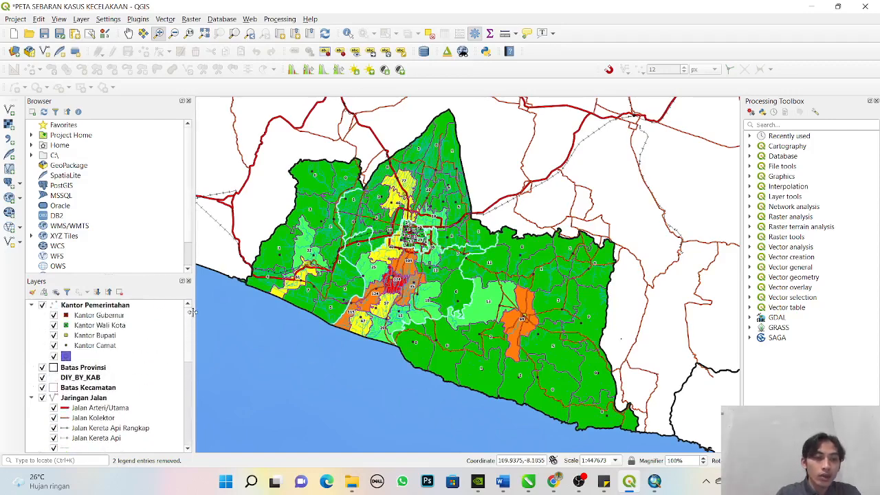
{"action": "scroll", "coordinate": [118, 356], "scroll_direction": "down", "scroll_amount": 1}
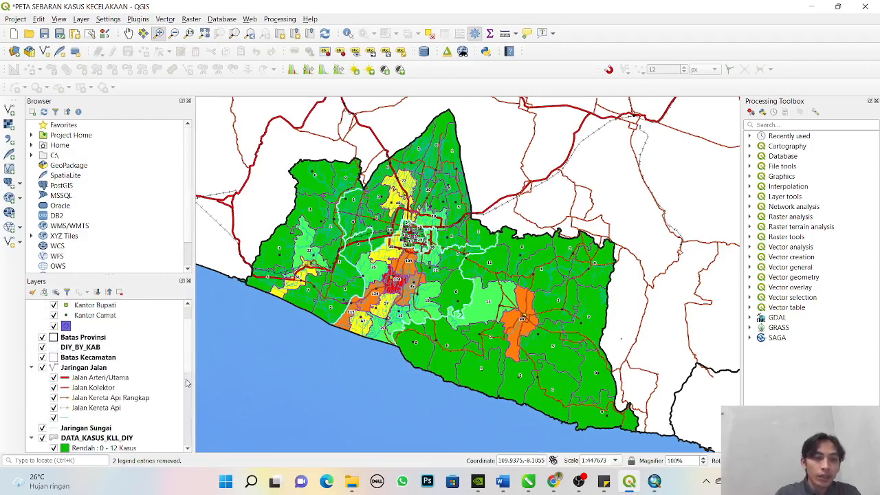
- Hide the Kantor Pemerintahan layer on the map
{"action": "scroll", "coordinate": [124, 364], "scroll_direction": "up", "scroll_amount": 1}
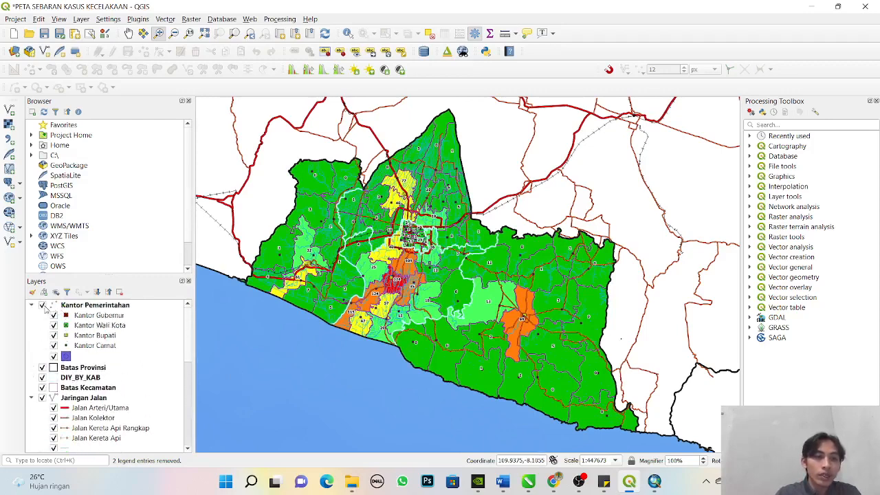
{"action": "left_click", "coordinate": [42, 305]}
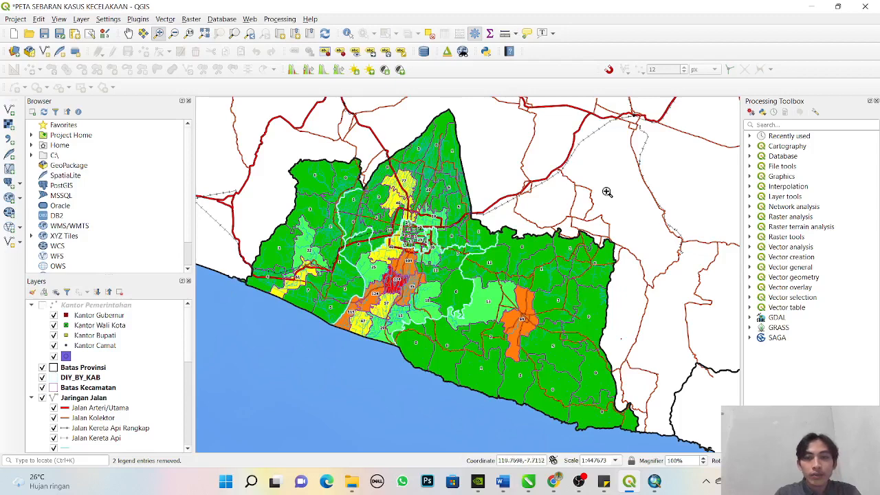
- Review the layer list from Batas Provinsi, DIY_BY_KAB and Batas Kecamatan through Jaringan Jalan and Jaringan Sungai
{"action": "left_click", "coordinate": [74, 368]}
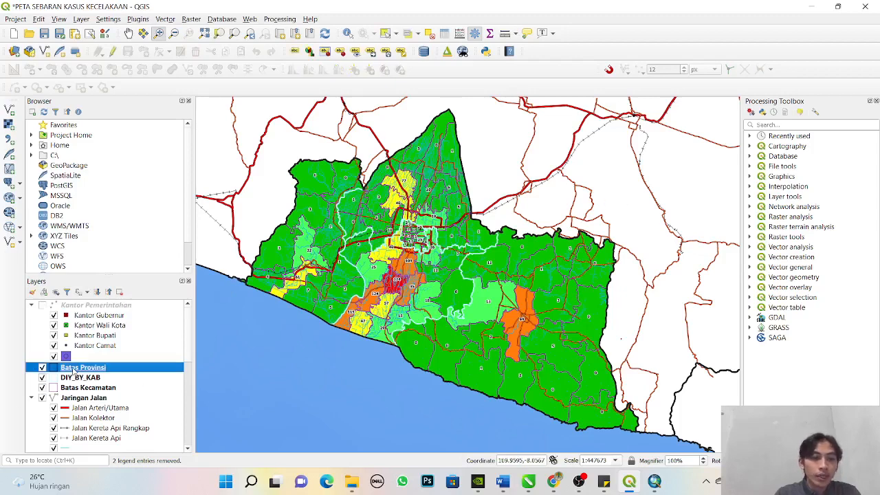
{"action": "left_click", "coordinate": [83, 380]}
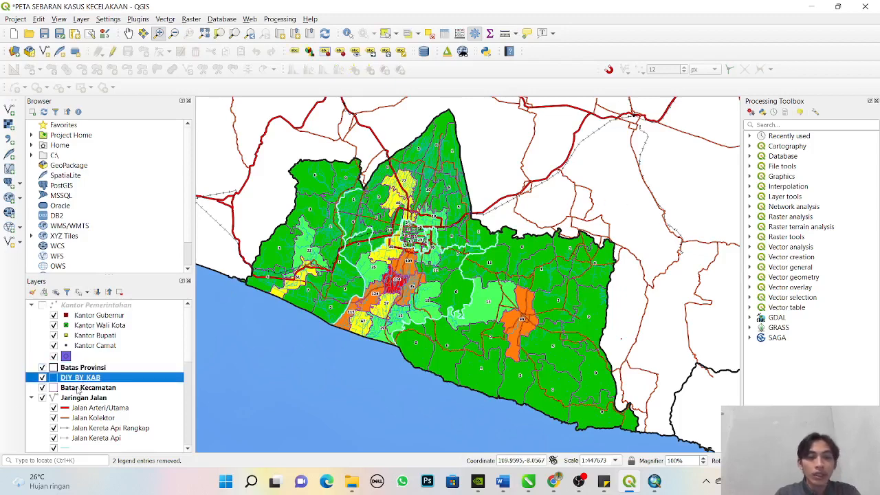
{"action": "left_click", "coordinate": [78, 389]}
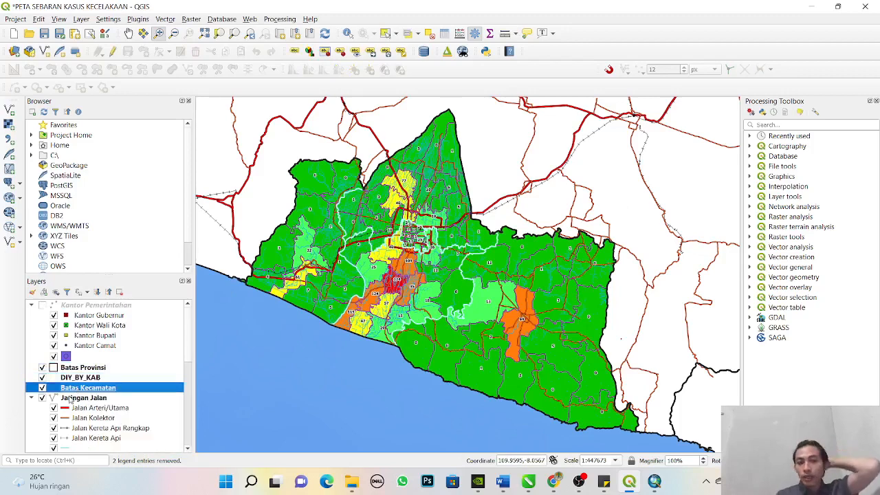
{"action": "left_click", "coordinate": [70, 397]}
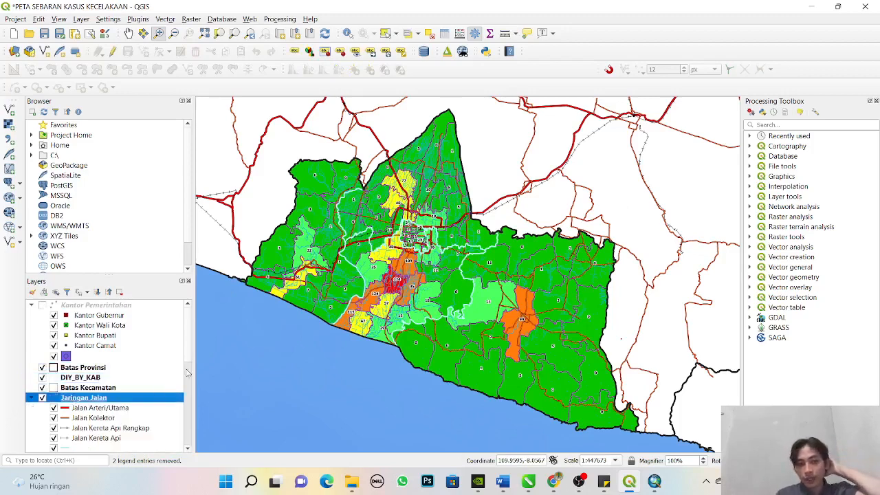
{"action": "scroll", "coordinate": [192, 365], "scroll_direction": "down", "scroll_amount": 2}
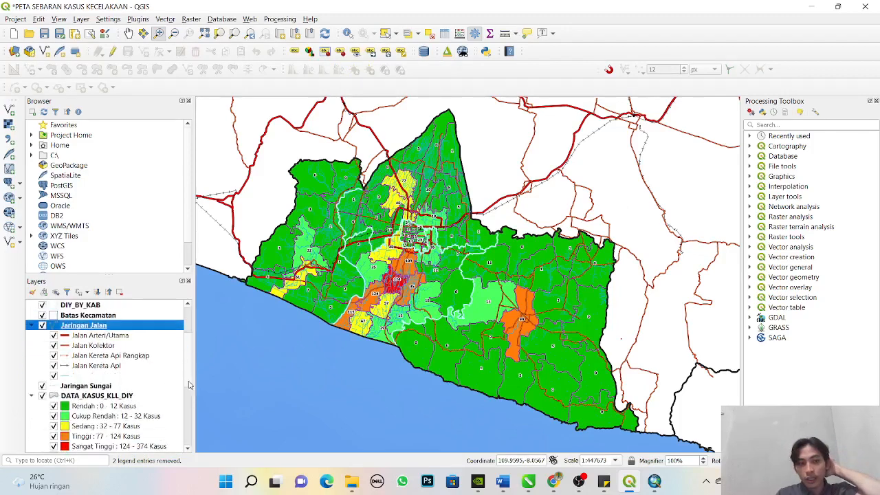
{"action": "left_click", "coordinate": [107, 389]}
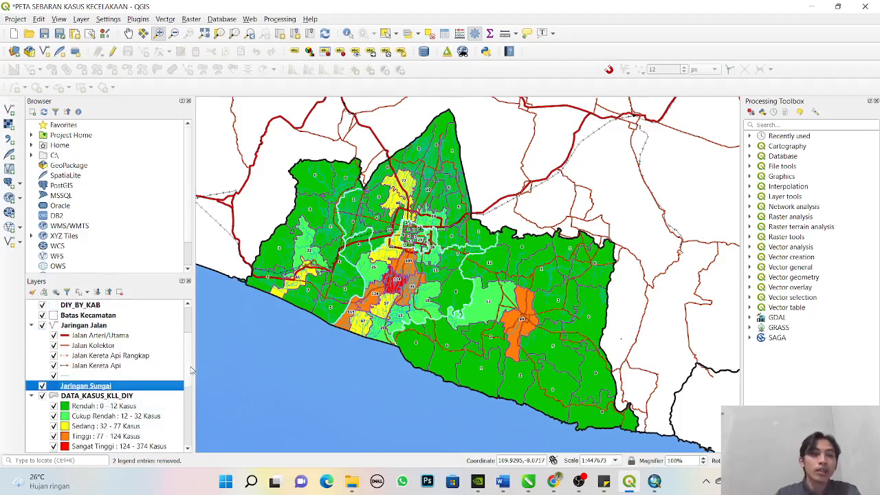
{"action": "scroll", "coordinate": [177, 433], "scroll_direction": "down", "scroll_amount": 5}
{"action": "left_click_drag", "start_coordinate": [175, 431], "coordinate": [183, 335]}
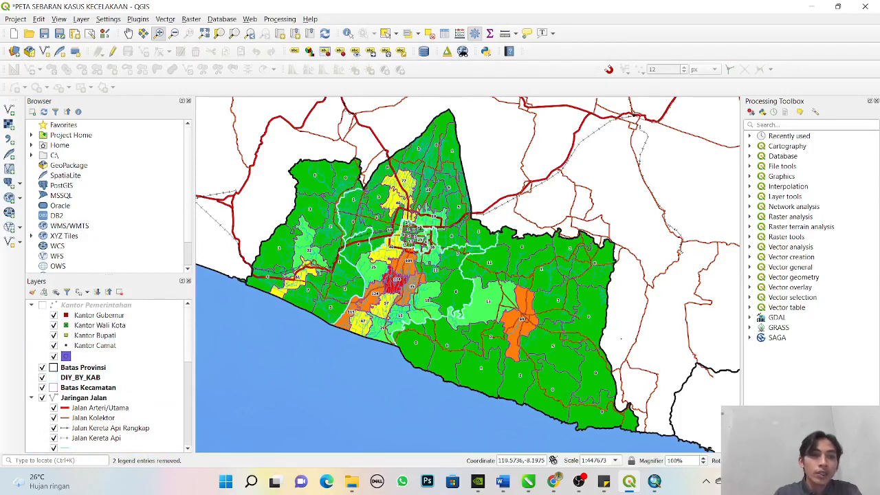
- Start adding a vector layer and browse to the FASKES_FIX folder inside PETA PERSEBARAN FASKES
{"action": "left_click", "coordinate": [9, 109]}
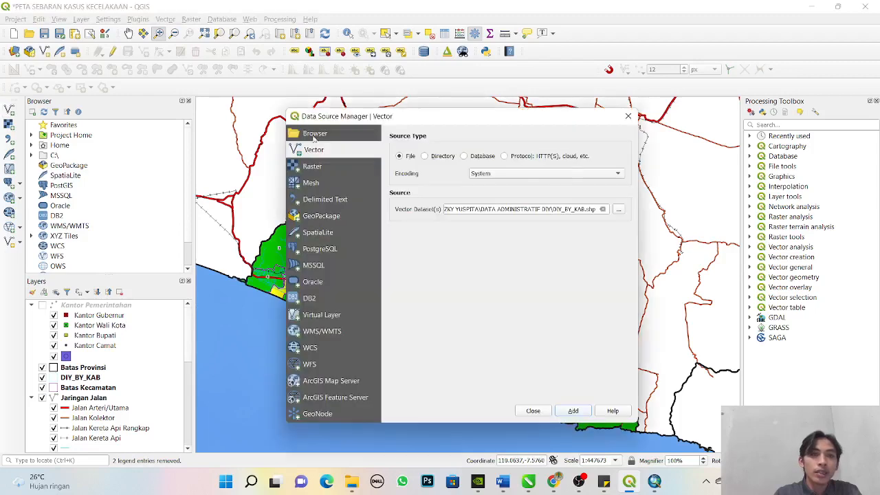
{"action": "left_click", "coordinate": [619, 212]}
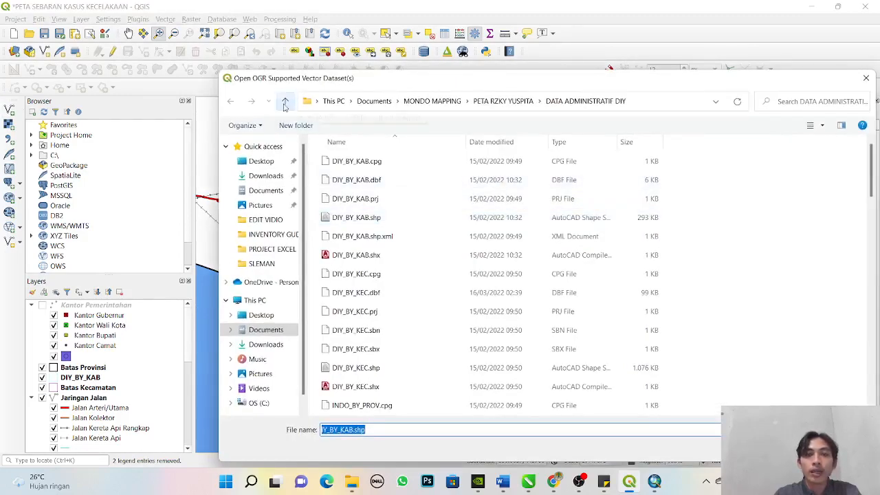
{"action": "left_click", "coordinate": [285, 101]}
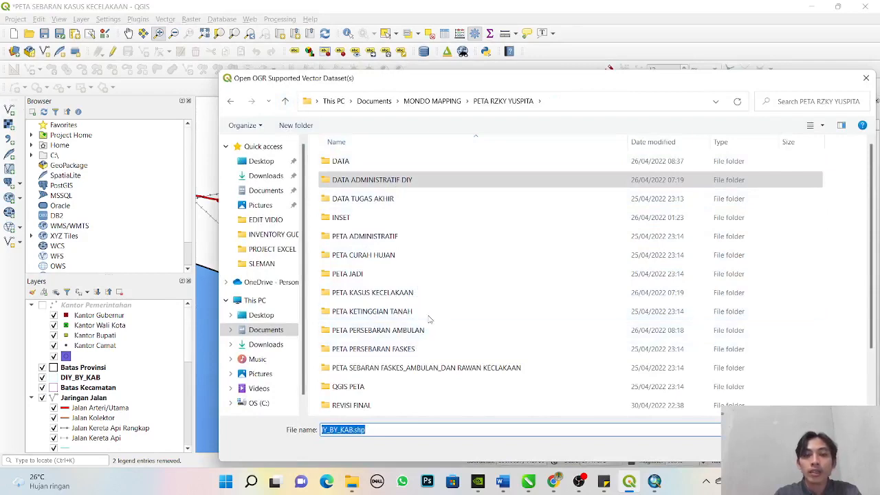
{"action": "double_click", "coordinate": [424, 349]}
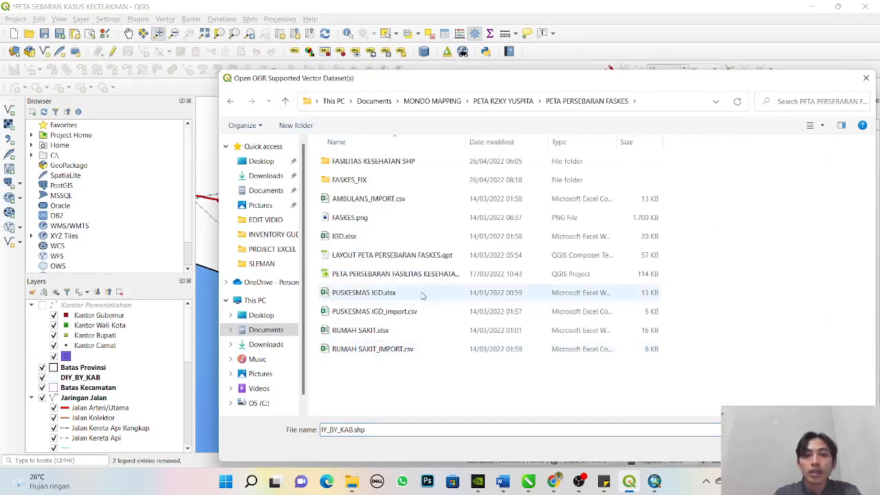
{"action": "double_click", "coordinate": [402, 182]}
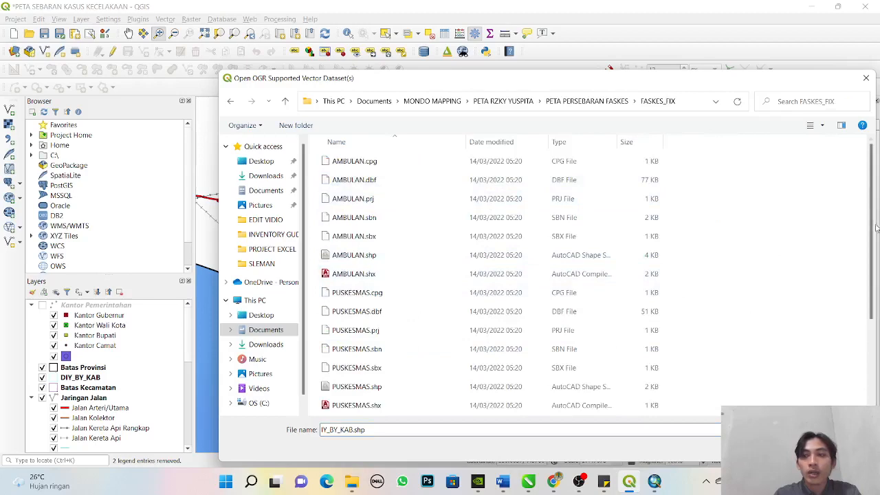
- Add the shapefiles AMBULAN.shp, PUSKESMAS.shp and RUMAH_SAKIT.shp to the project as vector layers
{"action": "scroll", "coordinate": [877, 254], "scroll_direction": "down", "scroll_amount": 1}
{"action": "left_click_drag", "start_coordinate": [878, 254], "coordinate": [877, 323]}
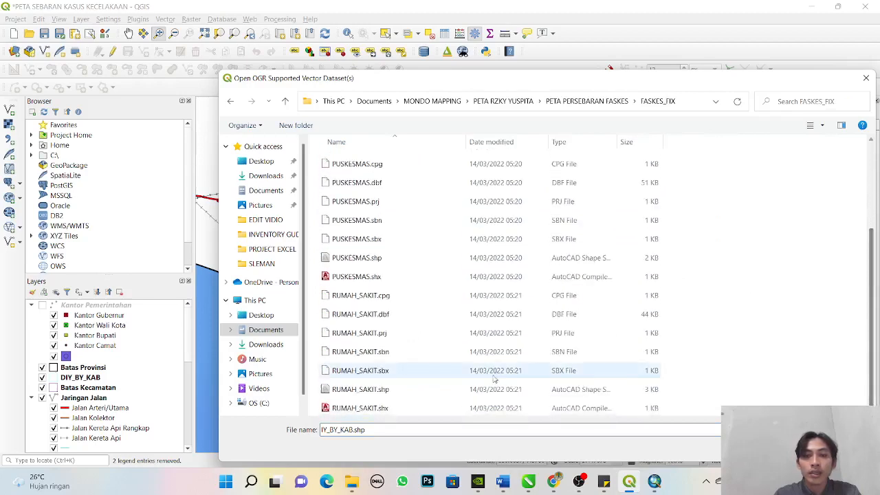
{"action": "left_click", "coordinate": [428, 389]}
{"action": "left_click", "coordinate": [402, 259], "text": "ctrl"}
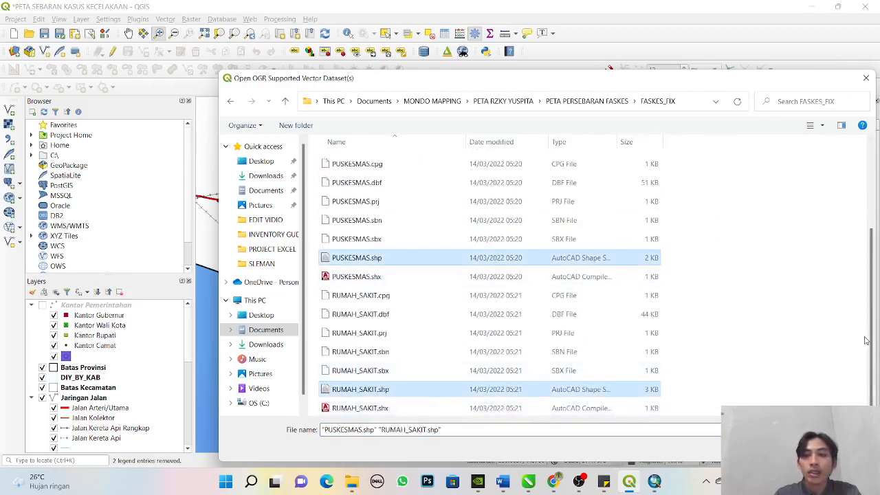
{"action": "scroll", "coordinate": [472, 230], "scroll_direction": "up", "scroll_amount": 2}
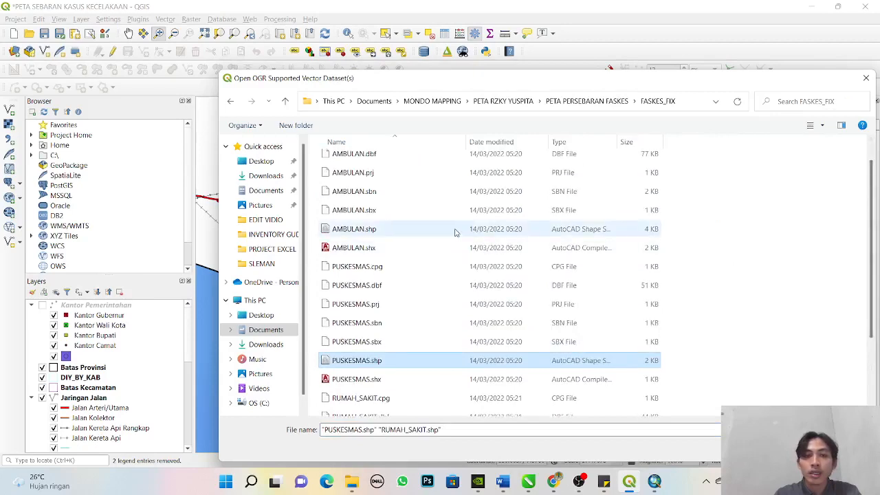
{"action": "left_click", "coordinate": [423, 237], "text": "ctrl"}
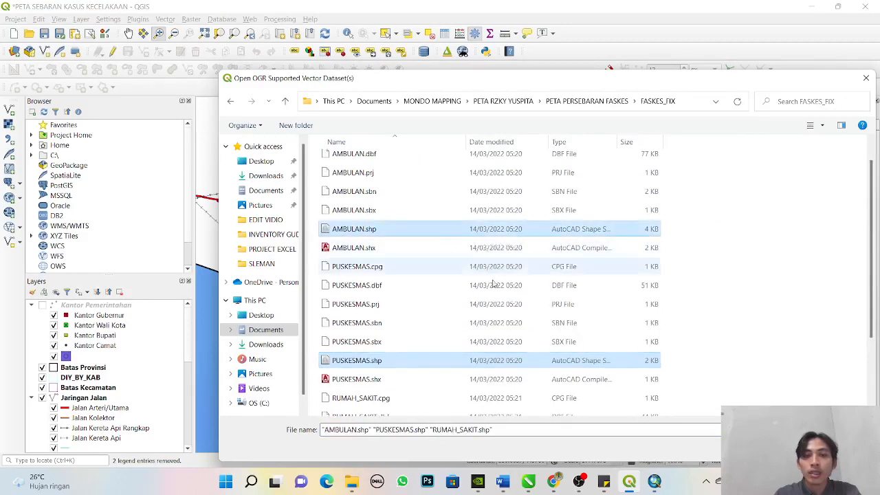
{"action": "key", "text": "Return"}
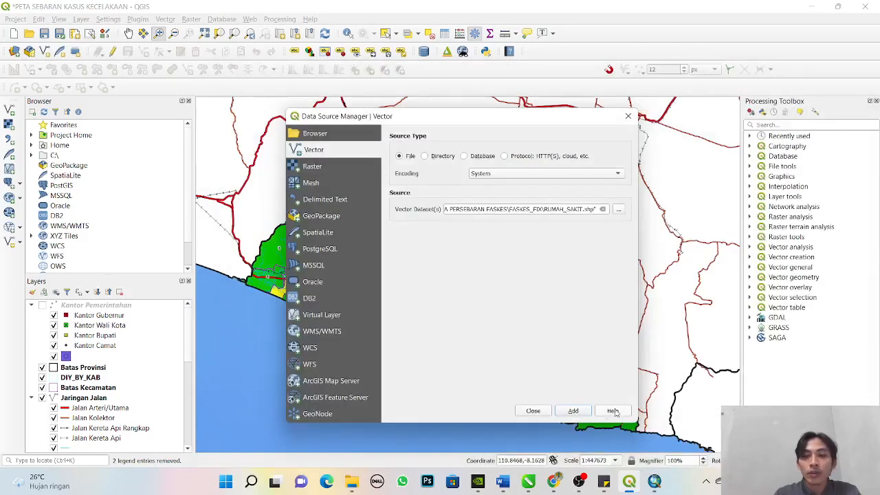
{"action": "left_click", "coordinate": [572, 410]}
{"action": "left_click", "coordinate": [534, 411]}
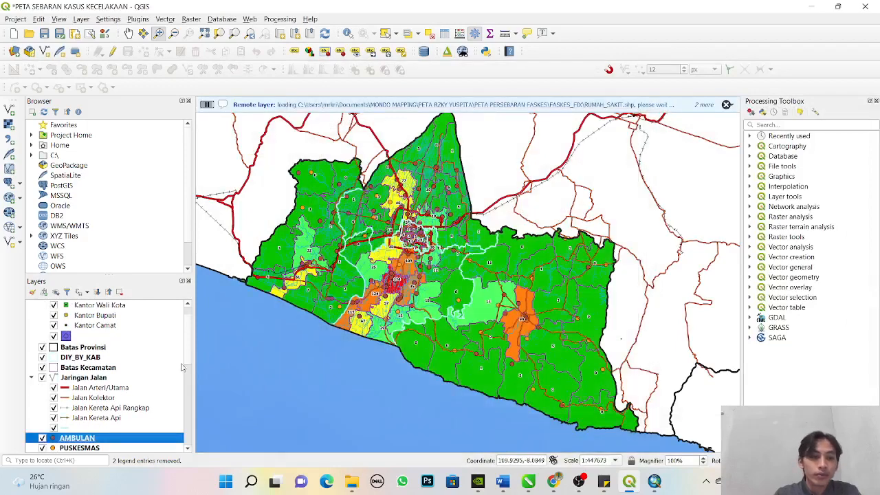
- Move the RUMAH_SAKIT, PUSKESMAS and AMBULAN layers above Kantor Pemerintahan in the layer order
{"action": "scroll", "coordinate": [84, 369], "scroll_direction": "down", "scroll_amount": 3}
{"action": "left_click", "coordinate": [84, 365], "text": "shift"}
{"action": "left_click_drag", "start_coordinate": [83, 349], "coordinate": [82, 311]}
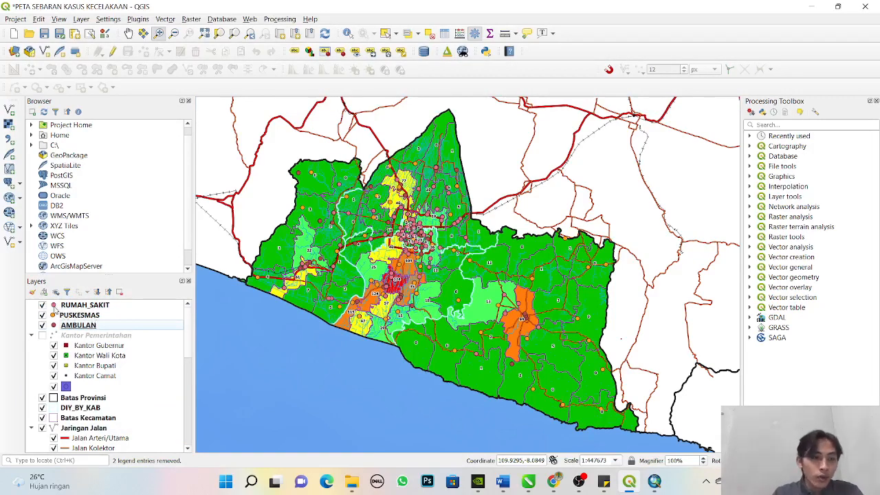
- Apply the RUMAH SAKIT symbol from the KESEHATAN symbol group to the RUMAH_SAKIT layer
{"action": "double_click", "coordinate": [83, 305]}
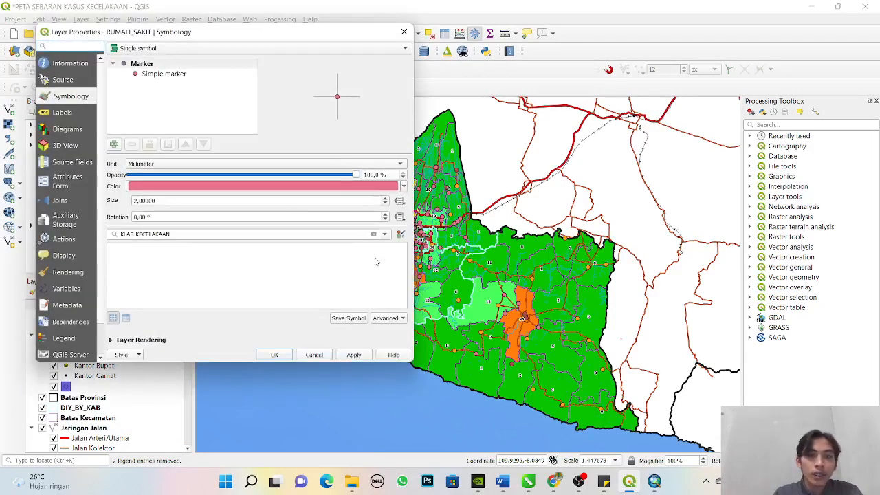
{"action": "left_click", "coordinate": [386, 236]}
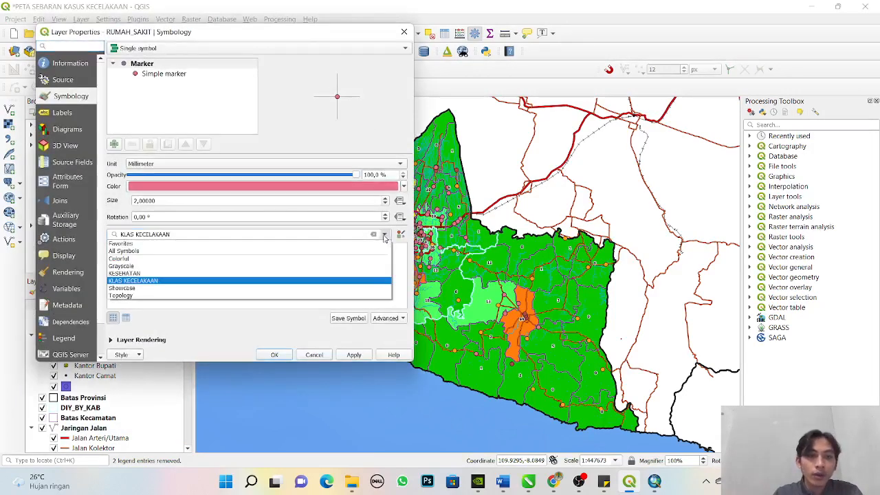
{"action": "left_click", "coordinate": [345, 279]}
{"action": "left_click", "coordinate": [318, 275]}
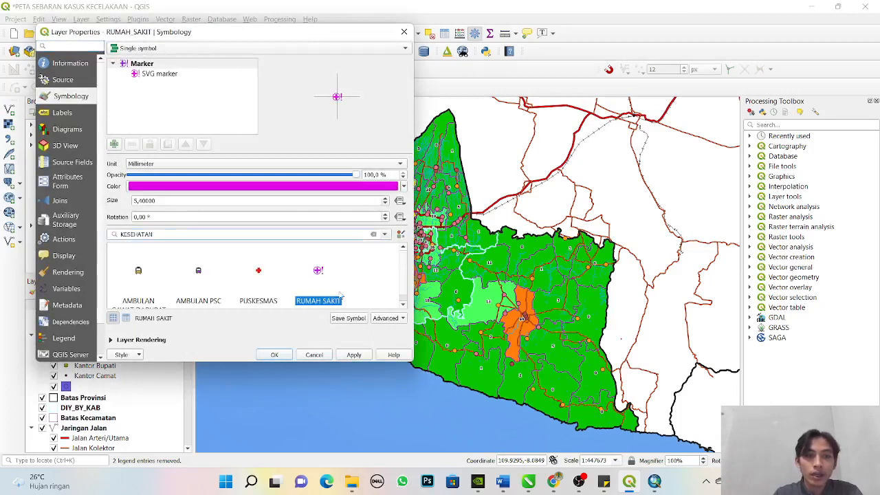
{"action": "left_click", "coordinate": [353, 354]}
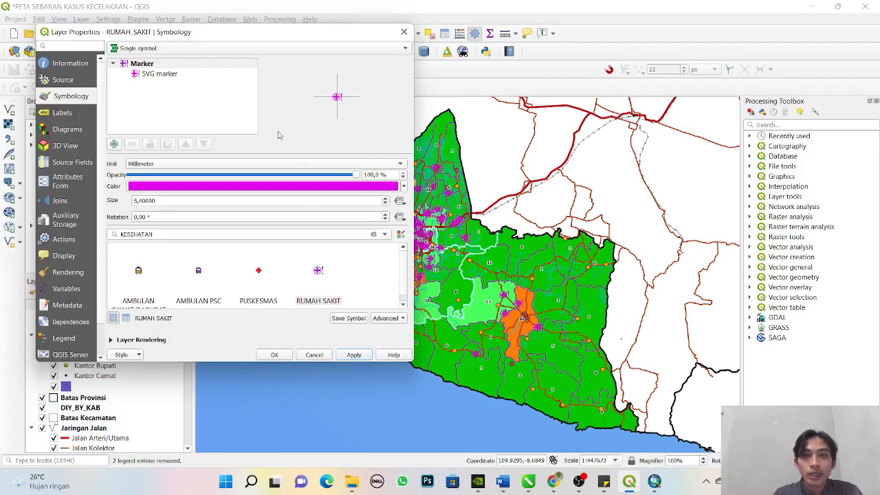
- Set the RUMAH_SAKIT layer's SVG marker width and height to 2.8 mm and accept the symbology
{"action": "left_click", "coordinate": [157, 73]}
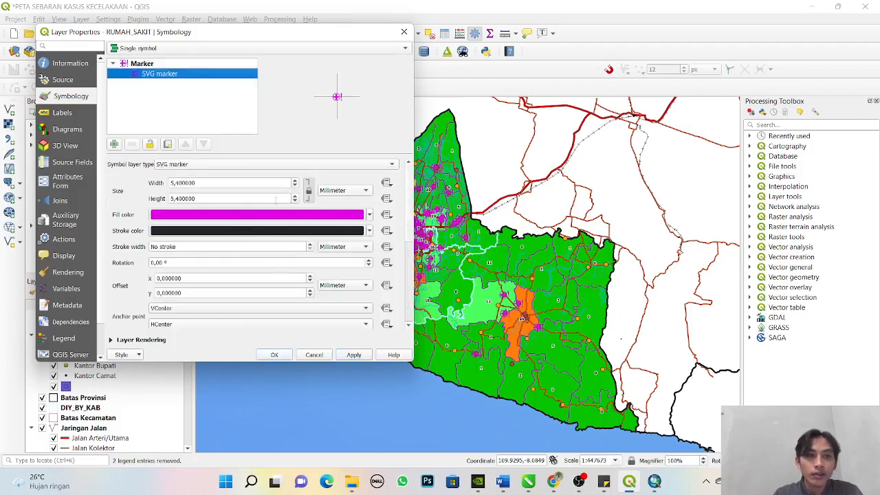
{"action": "scroll", "coordinate": [294, 203], "scroll_direction": "down", "scroll_amount": 7}
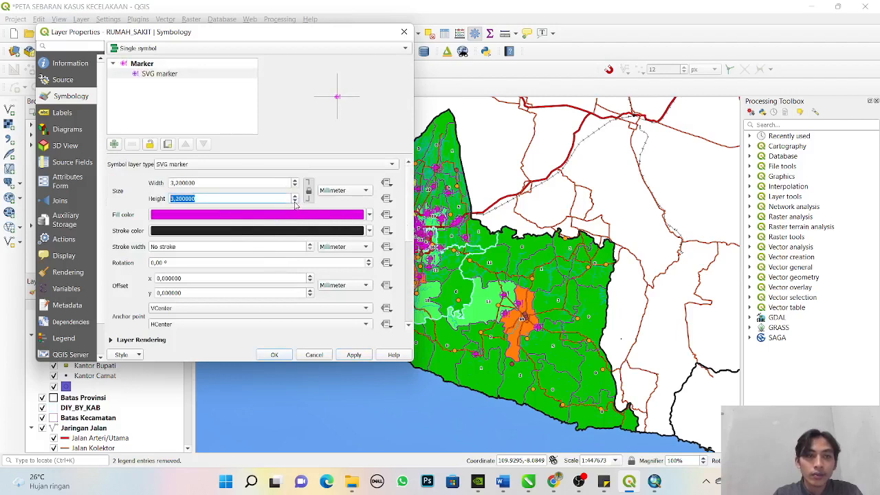
{"action": "left_click", "coordinate": [355, 355]}
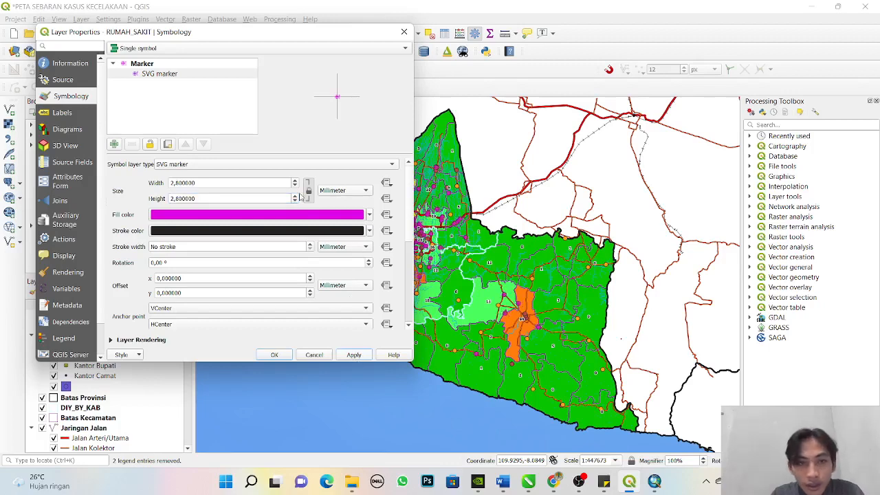
{"action": "left_click", "coordinate": [275, 355]}
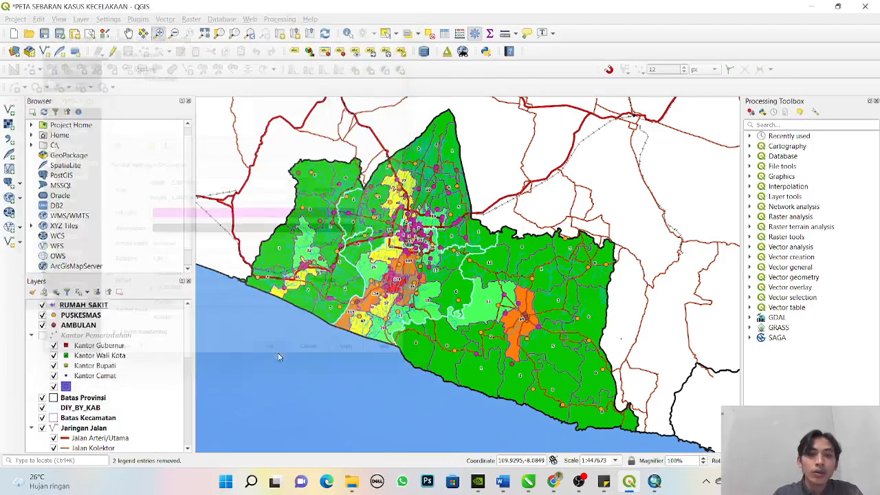
- Give the PUSKESMAS layer the PUSKESMAS symbol from the KESEHATAN group with a size of 3 mm
{"action": "double_click", "coordinate": [81, 315]}
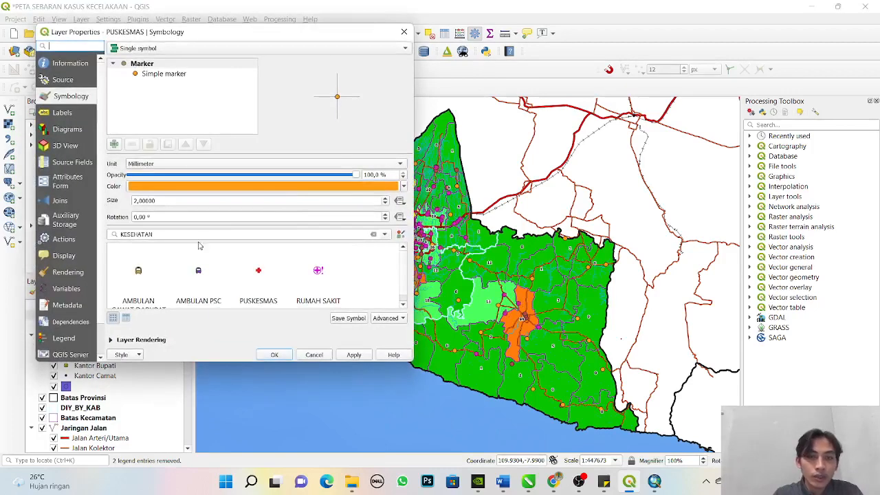
{"action": "left_click", "coordinate": [261, 282]}
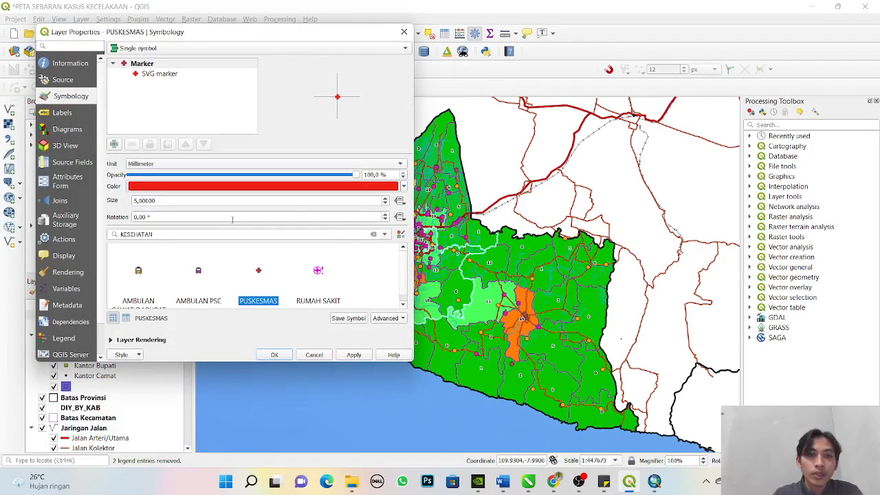
{"action": "left_click", "coordinate": [385, 205]}
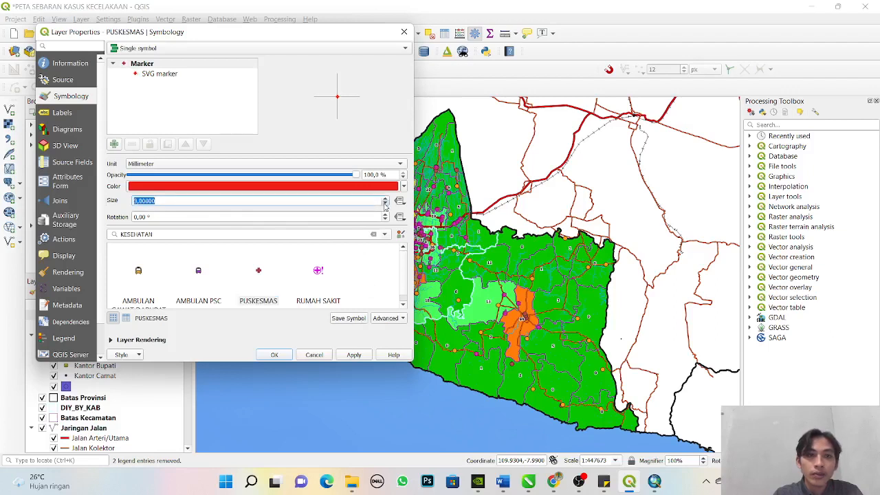
{"action": "left_click", "coordinate": [349, 358]}
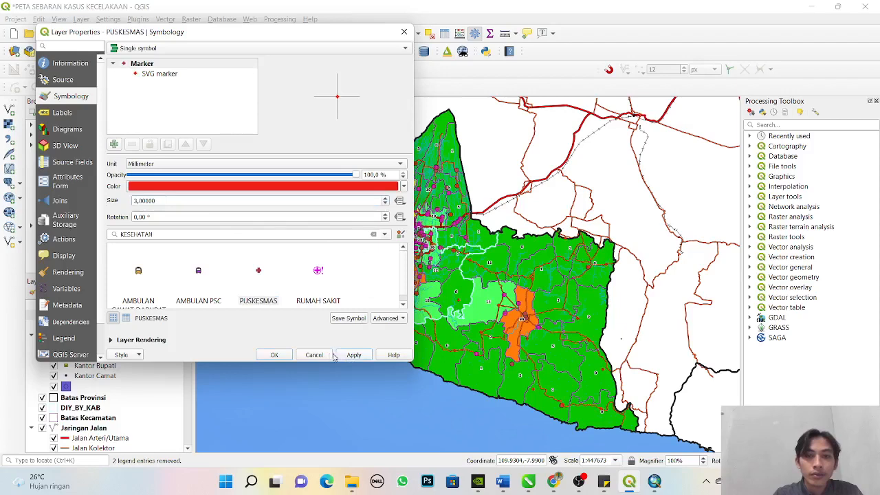
{"action": "left_click", "coordinate": [286, 353]}
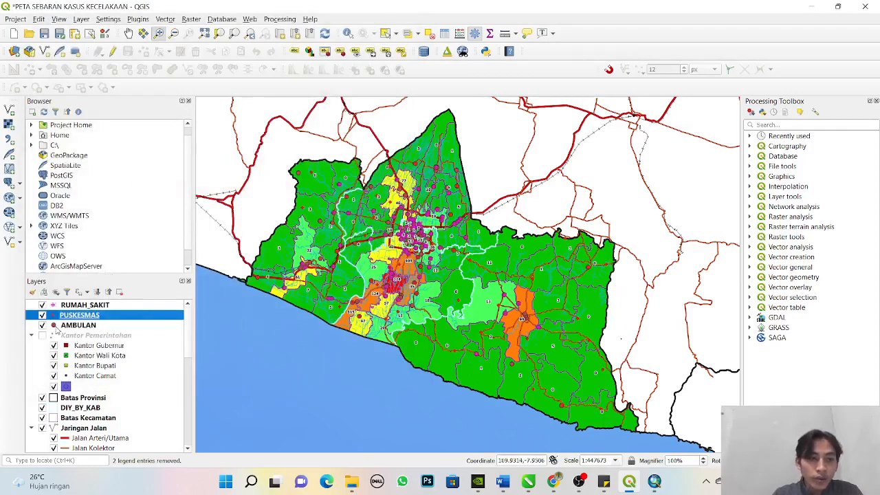
{"action": "left_click", "coordinate": [55, 325]}
{"action": "right_click", "coordinate": [68, 327]}
{"action": "left_click", "coordinate": [89, 327]}
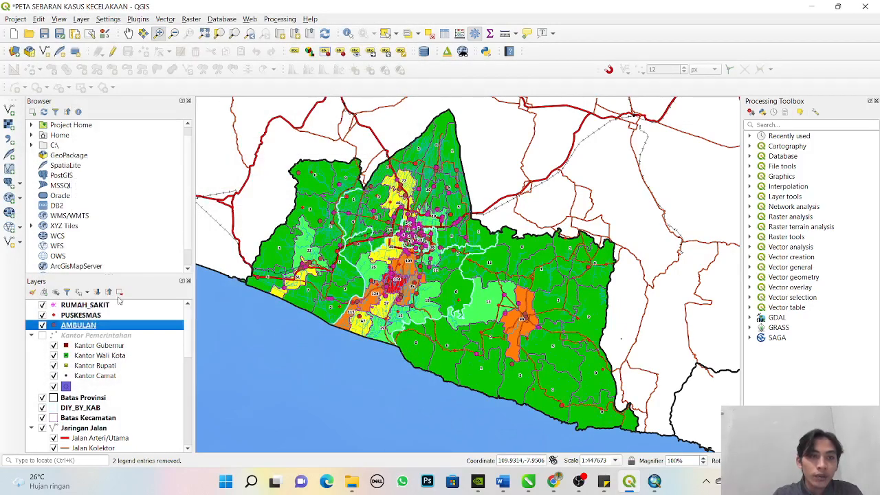
{"action": "left_click", "coordinate": [165, 74]}
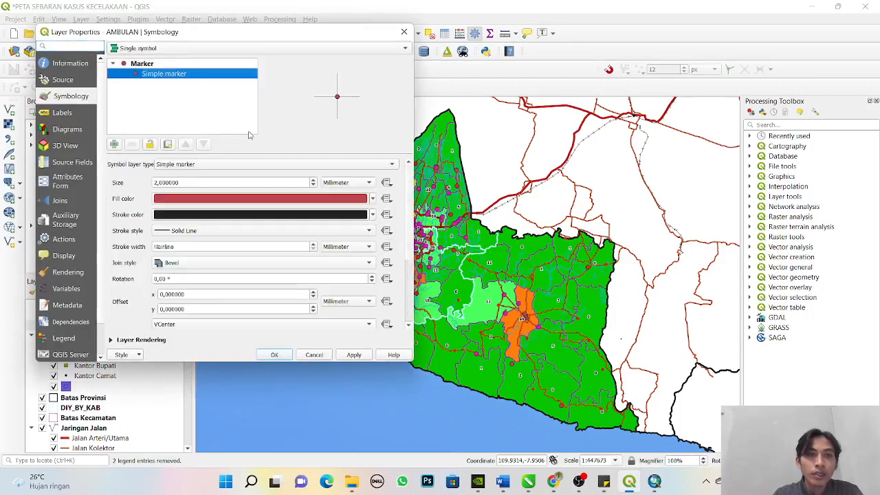
{"action": "left_click", "coordinate": [191, 63]}
{"action": "left_click", "coordinate": [185, 49]}
{"action": "left_click", "coordinate": [182, 62]}
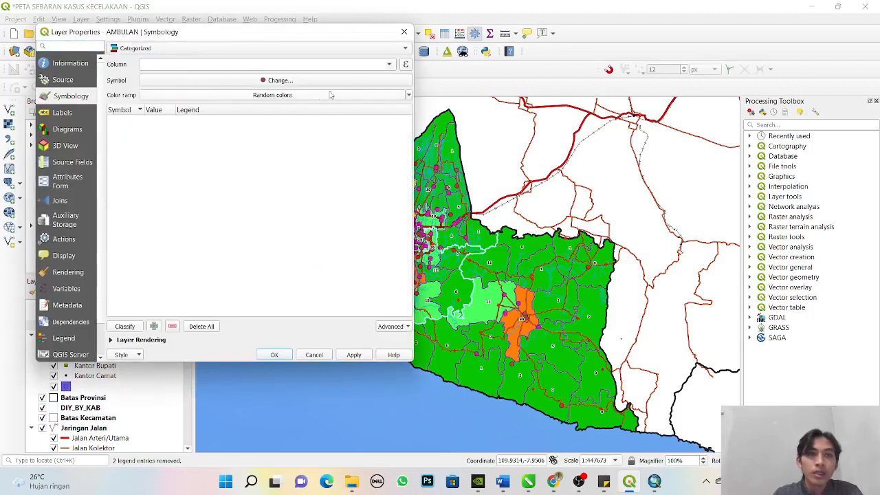
{"action": "left_click", "coordinate": [387, 65]}
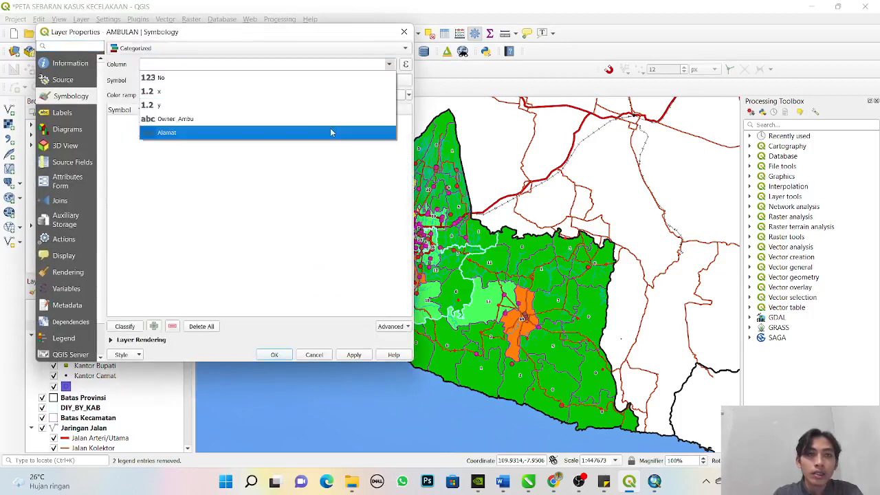
{"action": "left_click", "coordinate": [404, 35]}
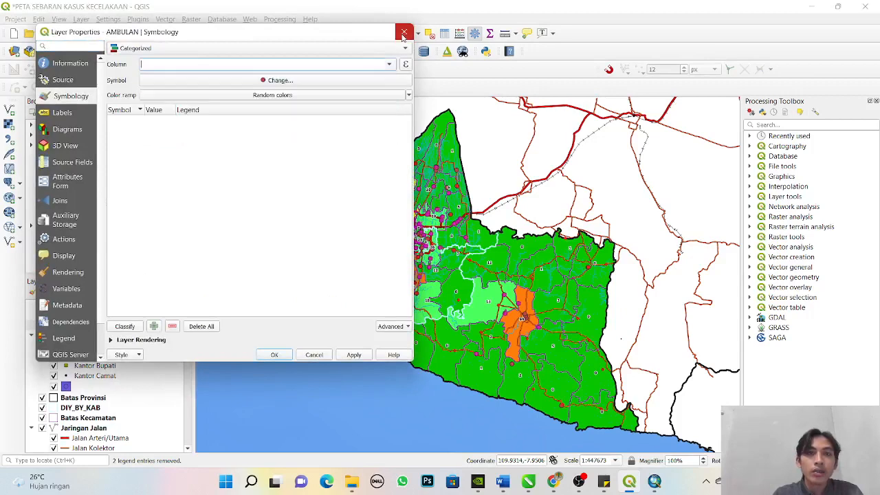
{"action": "left_click", "coordinate": [403, 33]}
- Remove the AMBULAN layer from the project
{"action": "right_click", "coordinate": [88, 325]}
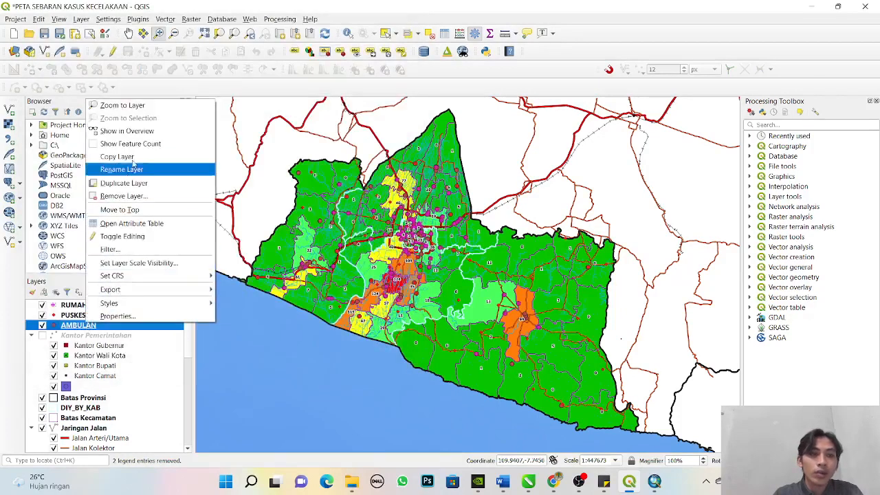
{"action": "left_click", "coordinate": [124, 196]}
{"action": "key", "text": "Return"}
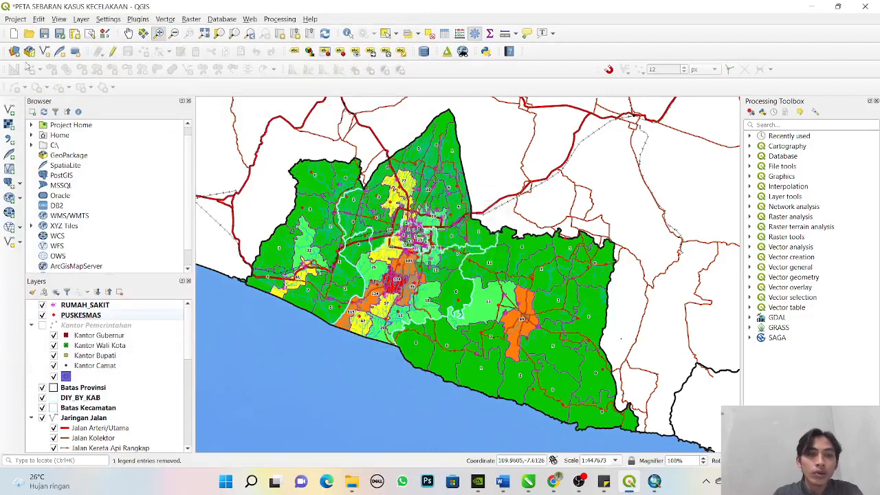
- Add the vector dataset AMBULAN_REV.shp from the PETA PERSEBARAN AMBULAN folder to the project
{"action": "left_click", "coordinate": [9, 108]}
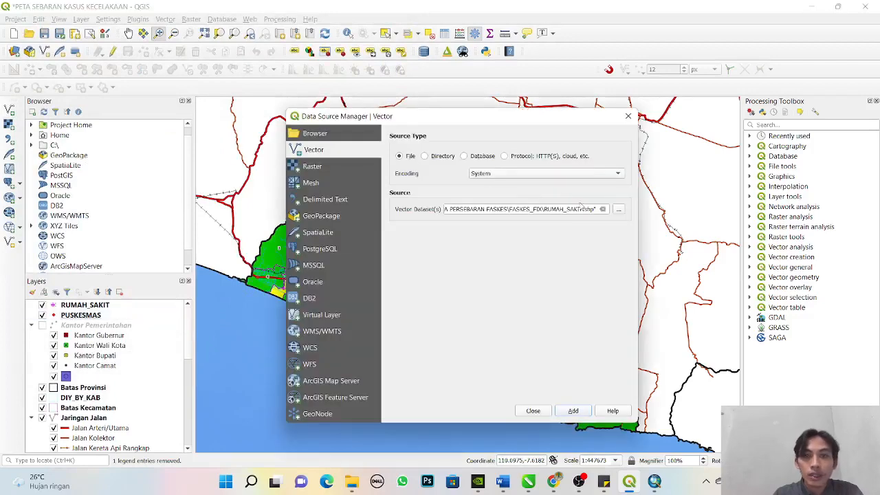
{"action": "left_click", "coordinate": [619, 209]}
{"action": "scroll", "coordinate": [399, 248], "scroll_direction": "down", "scroll_amount": 3}
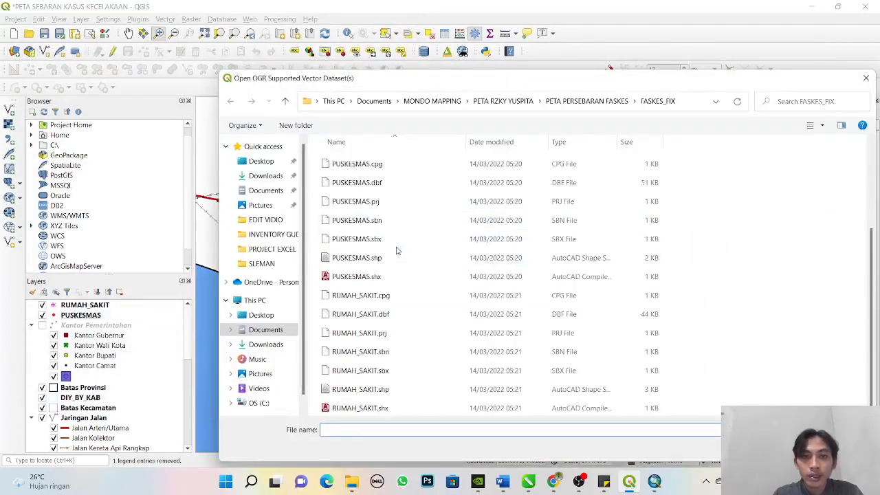
{"action": "left_click", "coordinate": [285, 101]}
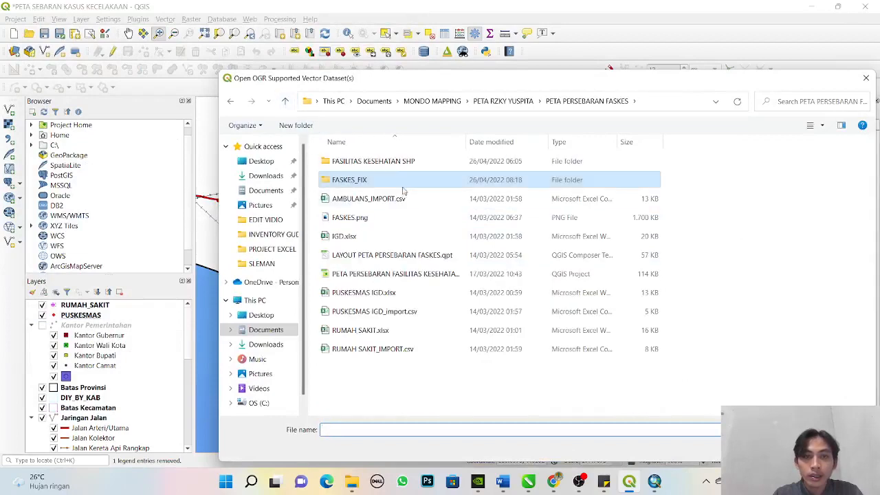
{"action": "left_click", "coordinate": [285, 101]}
{"action": "double_click", "coordinate": [395, 330]}
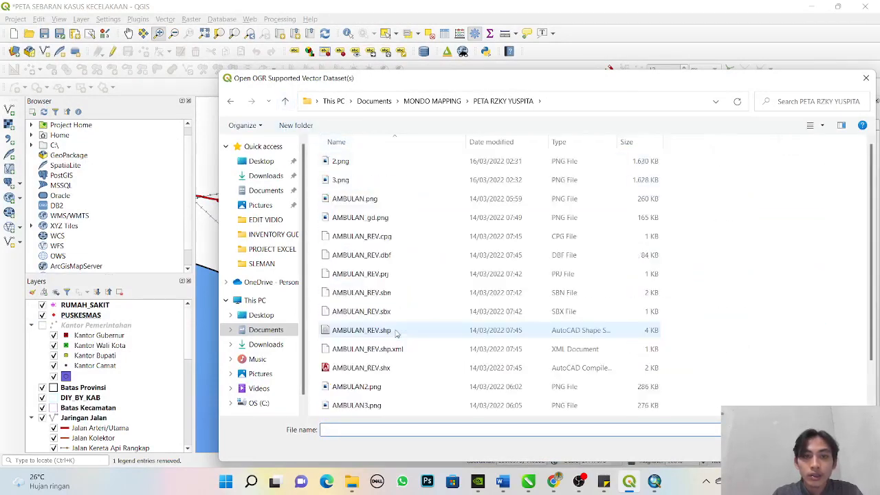
{"action": "double_click", "coordinate": [371, 330]}
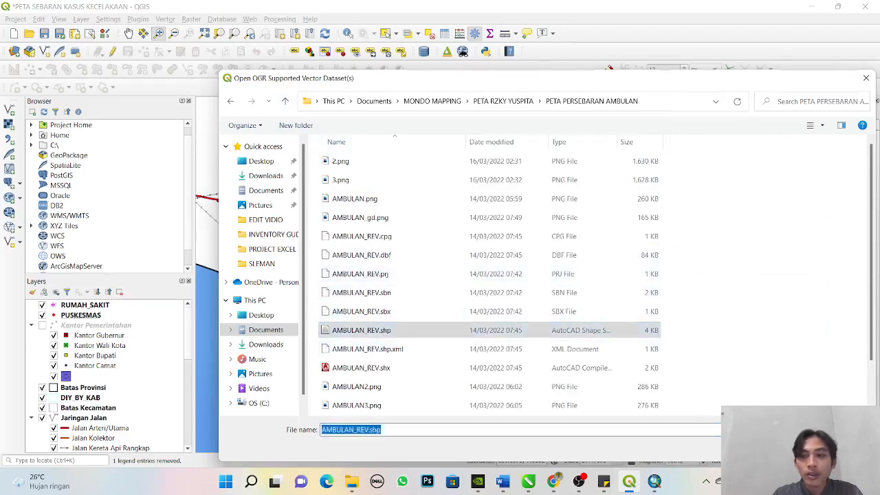
{"action": "left_click", "coordinate": [573, 410]}
{"action": "left_click", "coordinate": [533, 410]}
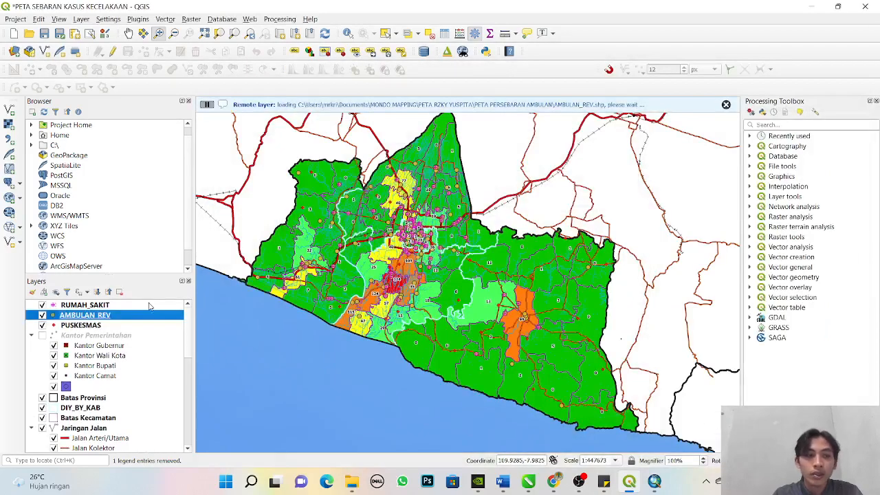
- Switch the AMBULAN_REV layer to categorized symbology and classify it by the TIPE column
{"action": "right_click", "coordinate": [84, 314]}
{"action": "left_click", "coordinate": [103, 311]}
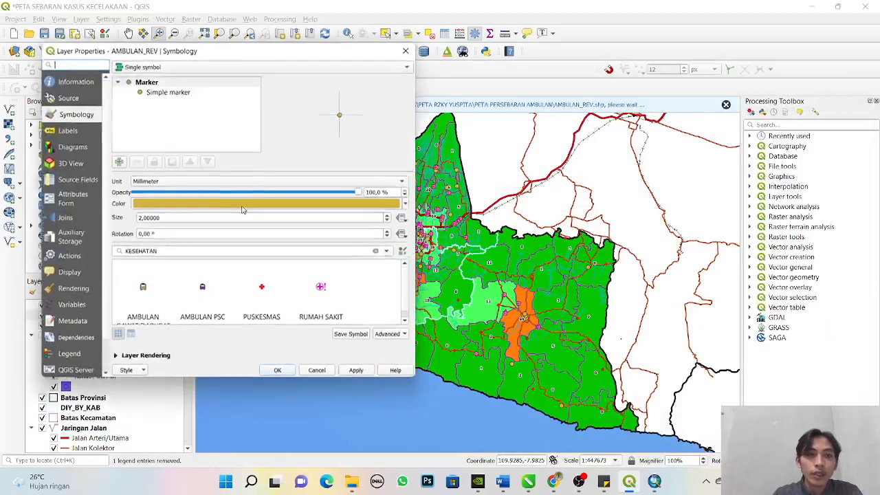
{"action": "left_click", "coordinate": [173, 67]}
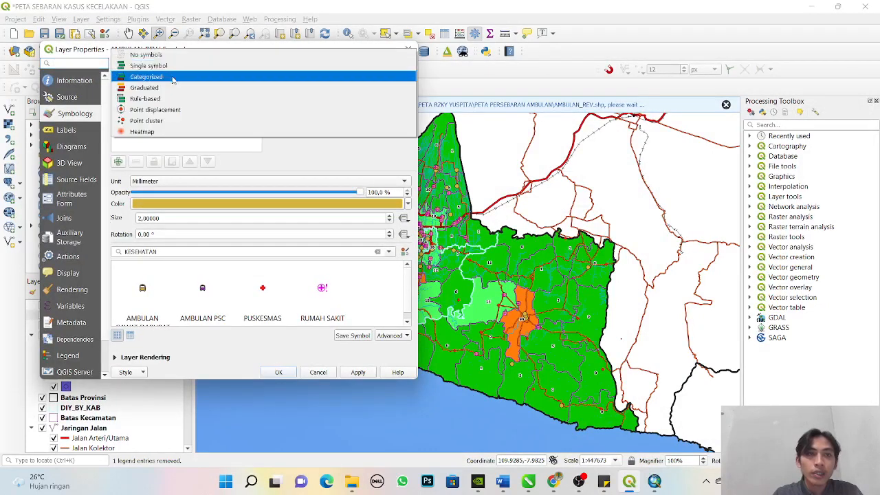
{"action": "left_click", "coordinate": [176, 76]}
{"action": "left_click", "coordinate": [394, 82]}
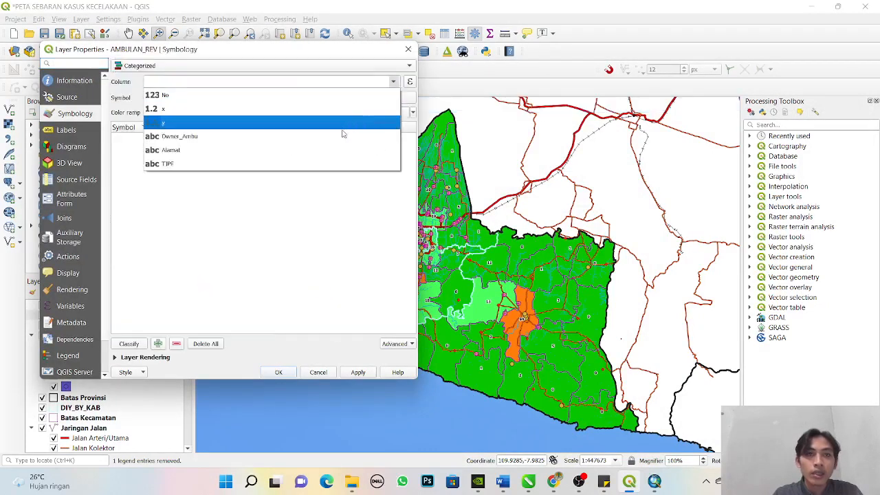
{"action": "left_click", "coordinate": [320, 158]}
{"action": "left_click", "coordinate": [137, 345]}
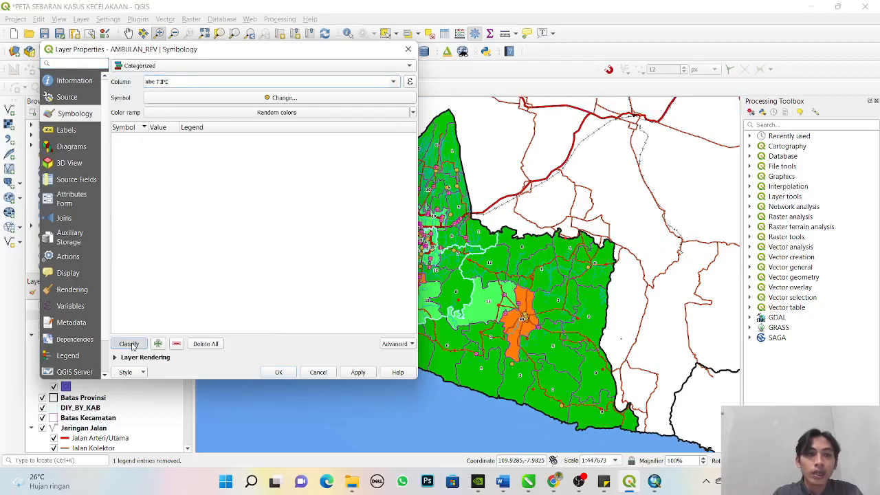
- Change the legend text of the second ambulance category to Ambulan PSC and the first to Ambulan Gawat Darurat
{"action": "left_click", "coordinate": [199, 157]}
{"action": "left_click", "coordinate": [204, 144]}
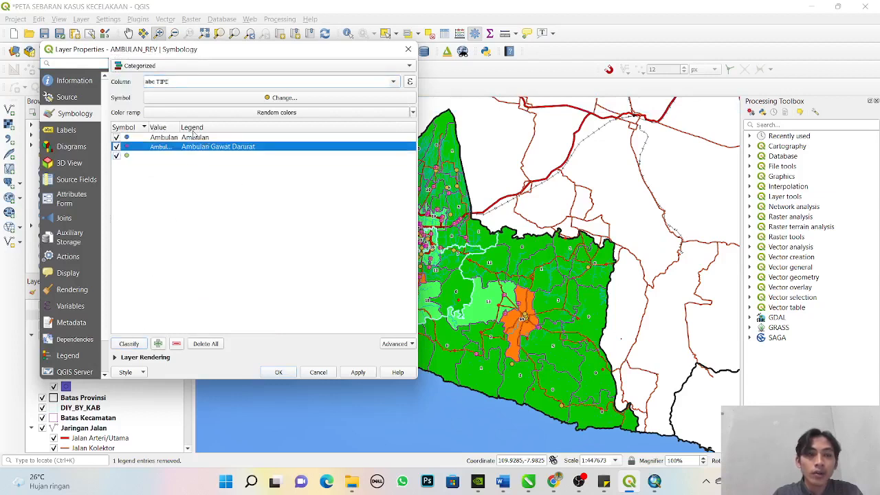
{"action": "left_click", "coordinate": [194, 137]}
{"action": "left_click", "coordinate": [208, 147]}
{"action": "double_click", "coordinate": [211, 148]}
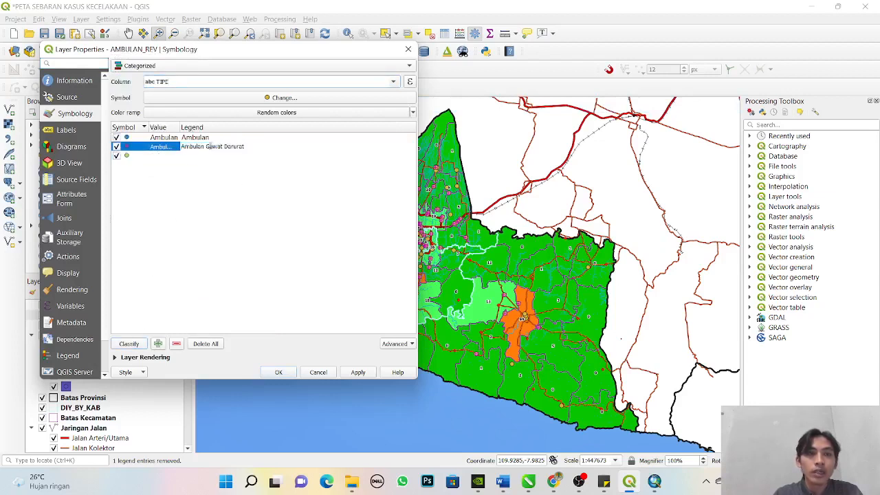
{"action": "left_click_drag", "start_coordinate": [205, 147], "coordinate": [283, 153]}
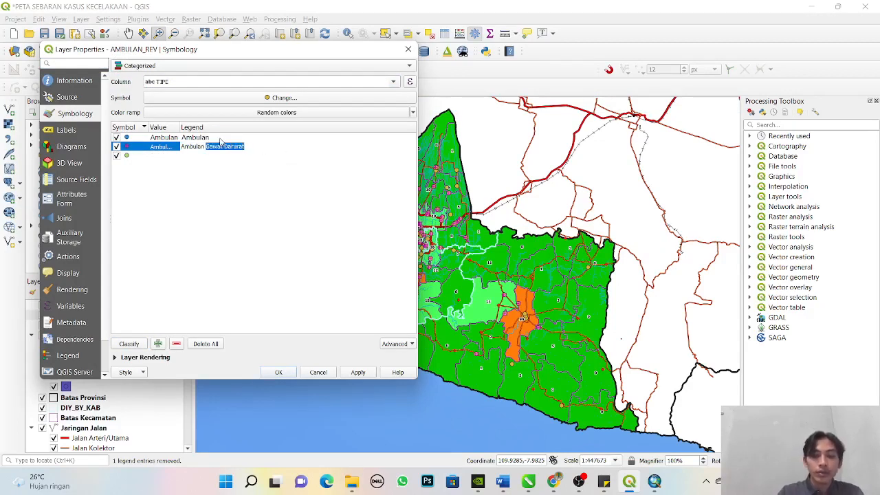
{"action": "type", "text": "PSC"}
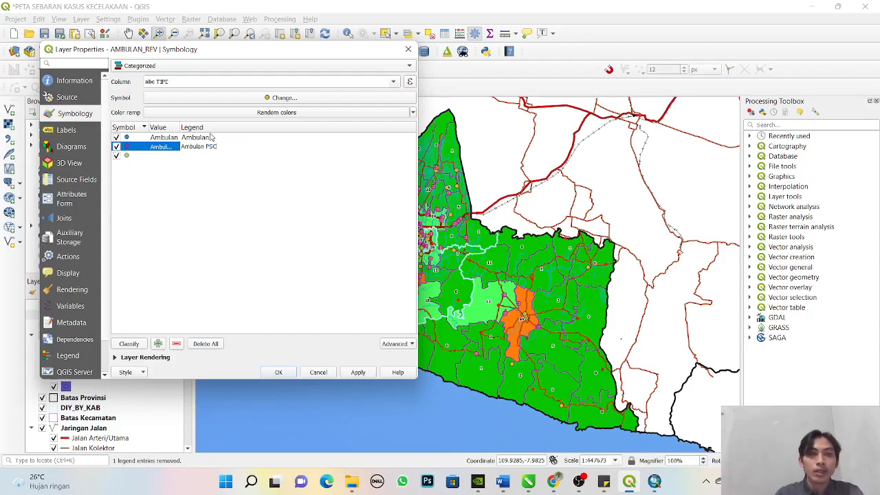
{"action": "double_click", "coordinate": [212, 137]}
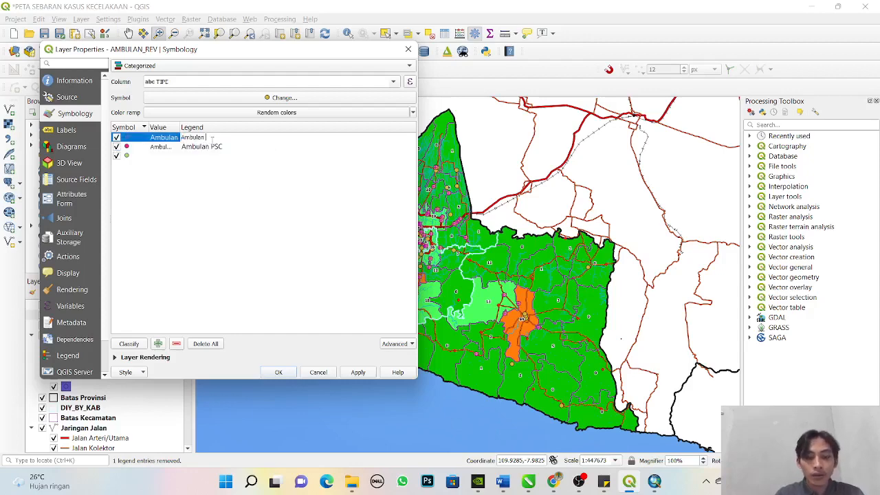
{"action": "type", "text": "Gawat Darurat"}
{"action": "left_click", "coordinate": [316, 219]}
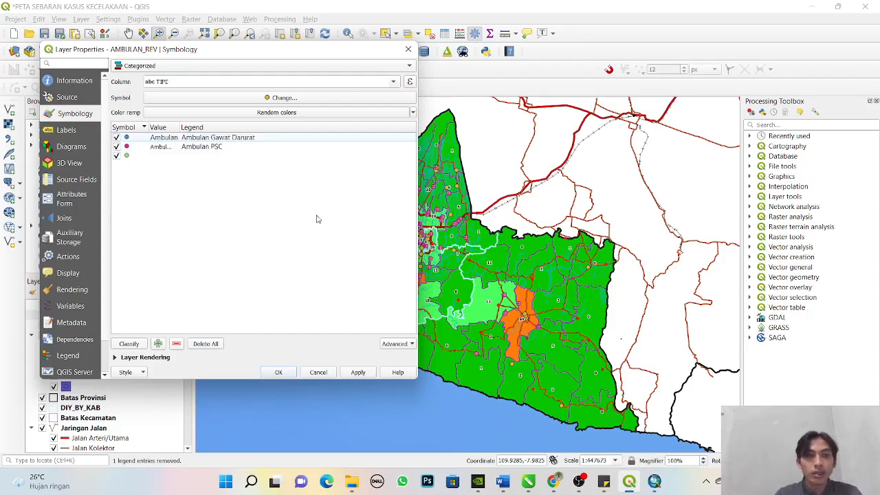
- Assign the AMBULAN GAWAT DARURAT and AMBULAN PSC symbols from the KESEHATAN group to their matching categories and apply them
{"action": "double_click", "coordinate": [126, 138]}
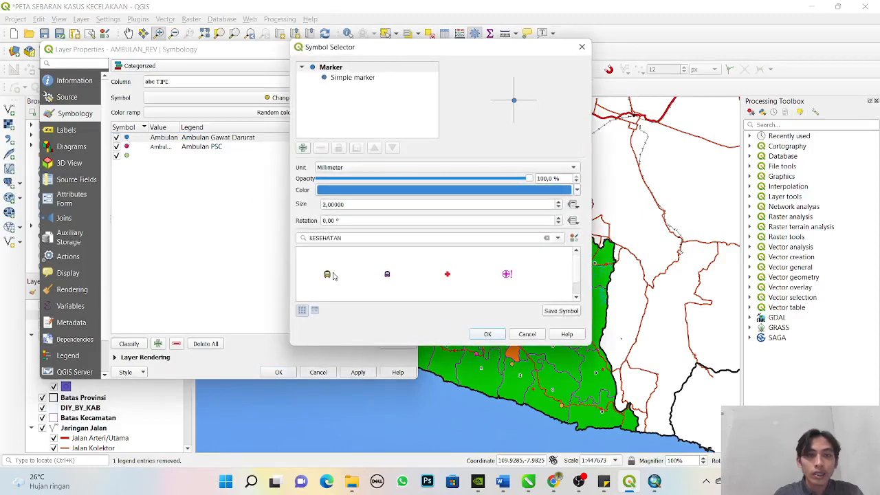
{"action": "left_click", "coordinate": [328, 275]}
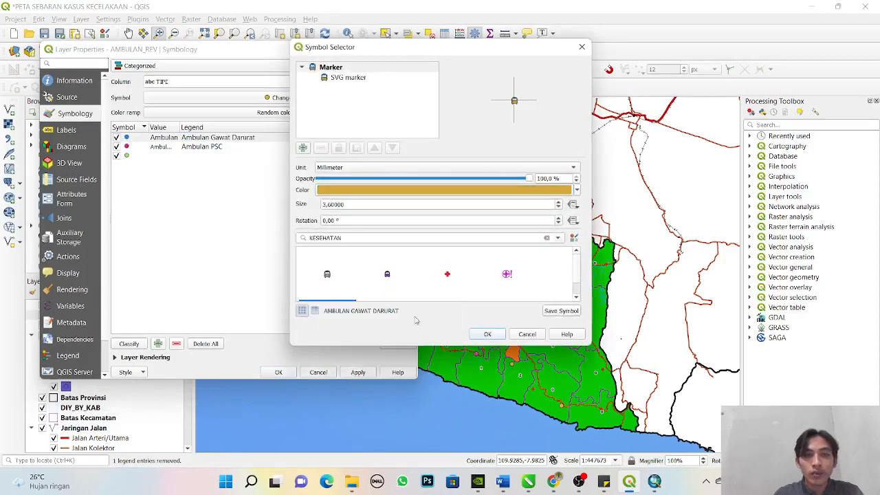
{"action": "left_click", "coordinate": [487, 335]}
{"action": "double_click", "coordinate": [127, 146]}
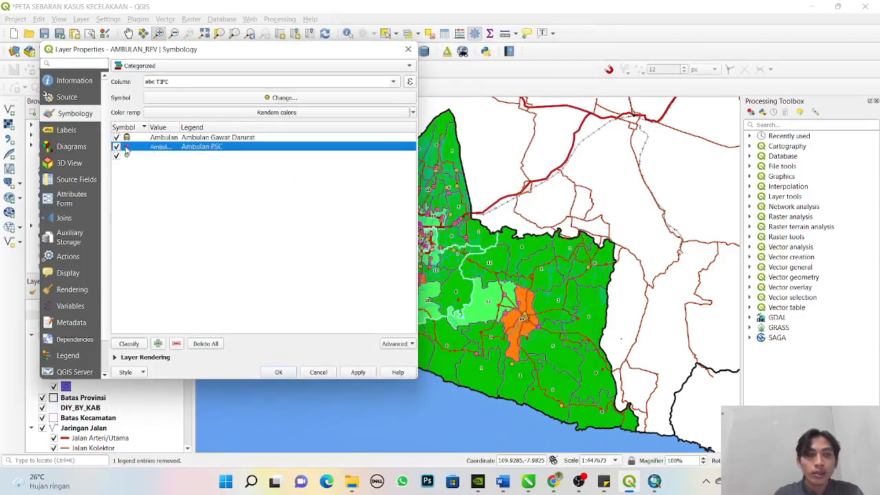
{"action": "left_click", "coordinate": [387, 275]}
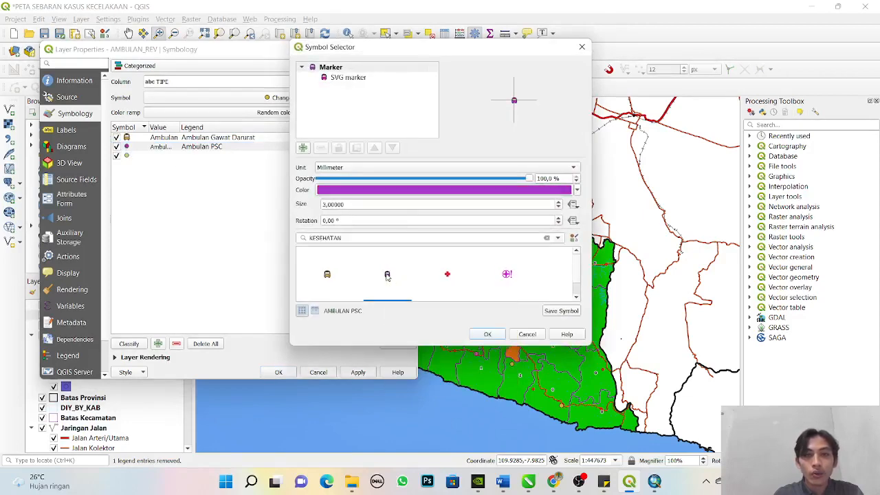
{"action": "left_click", "coordinate": [487, 335]}
{"action": "left_click", "coordinate": [357, 372]}
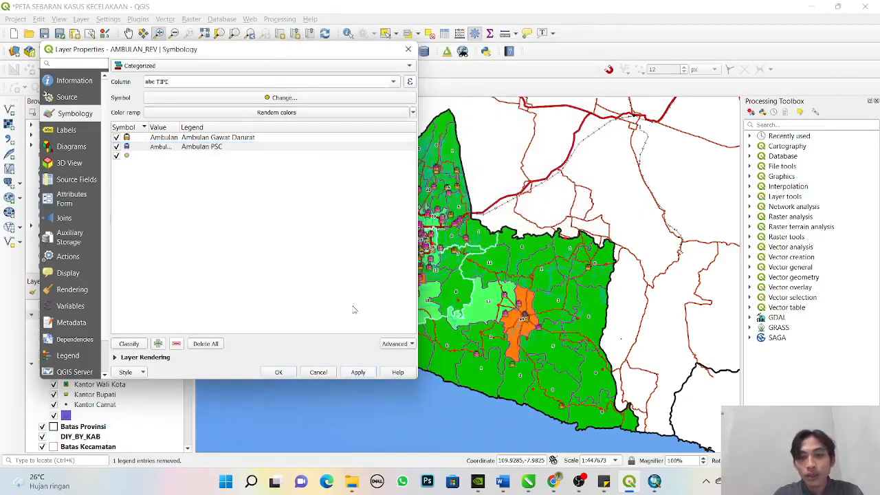
- Reduce the Ambulan Gawat Darurat category's symbol size to 2 mm and apply the change
{"action": "double_click", "coordinate": [127, 138]}
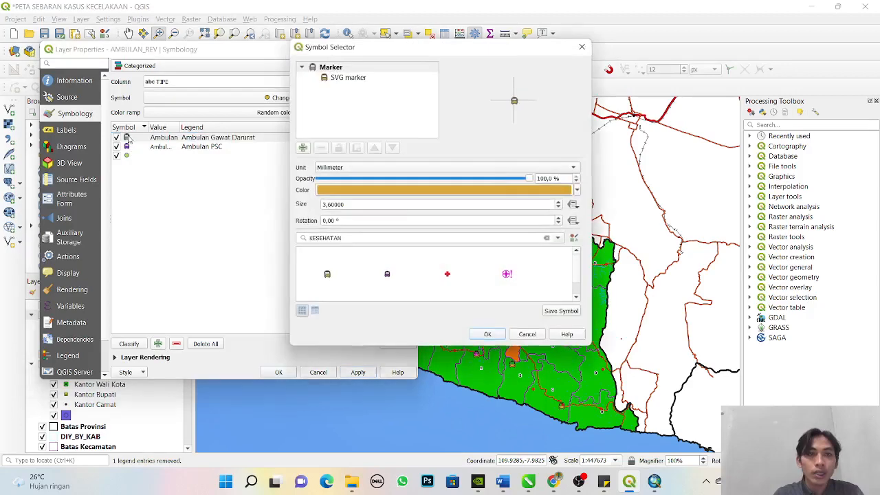
{"action": "scroll", "coordinate": [561, 208], "scroll_direction": "down", "scroll_amount": 4}
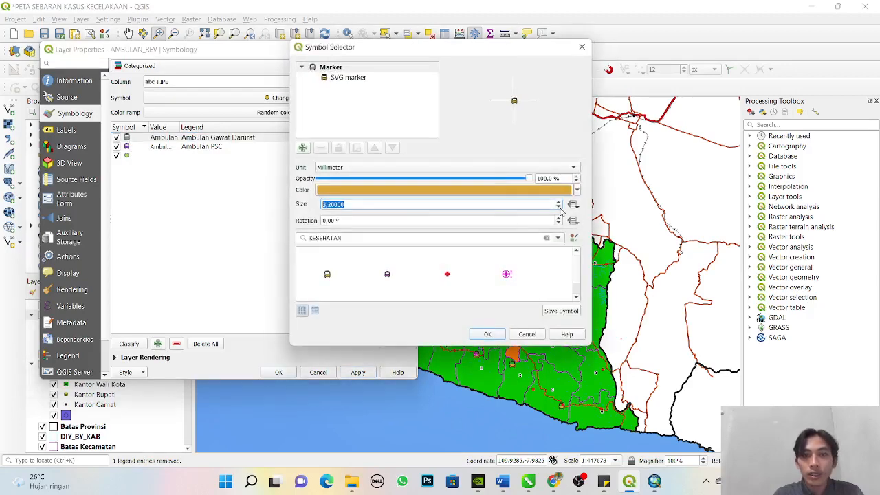
{"action": "scroll", "coordinate": [560, 208], "scroll_direction": "down", "scroll_amount": 2}
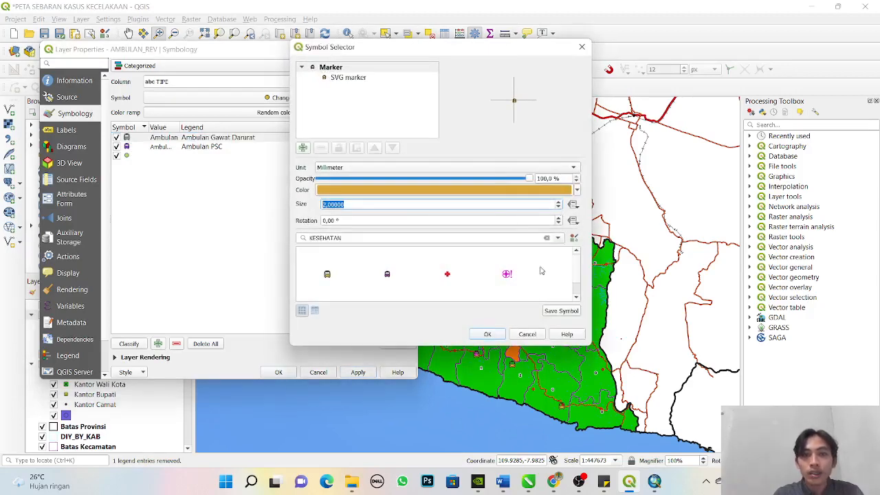
{"action": "left_click", "coordinate": [487, 335]}
{"action": "left_click", "coordinate": [368, 375]}
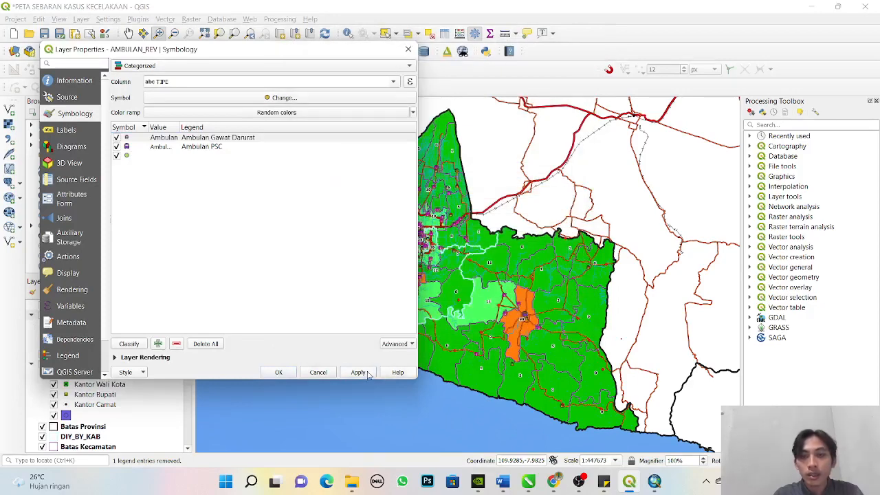
- Reduce the Ambulan PSC category's SVG marker to 2 mm wide and high, apply it and close the layer properties
{"action": "double_click", "coordinate": [126, 147]}
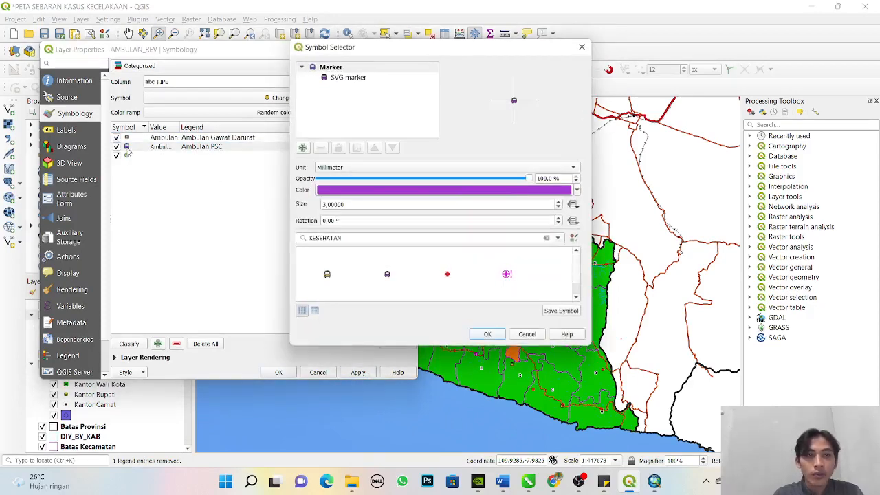
{"action": "left_click", "coordinate": [326, 79]}
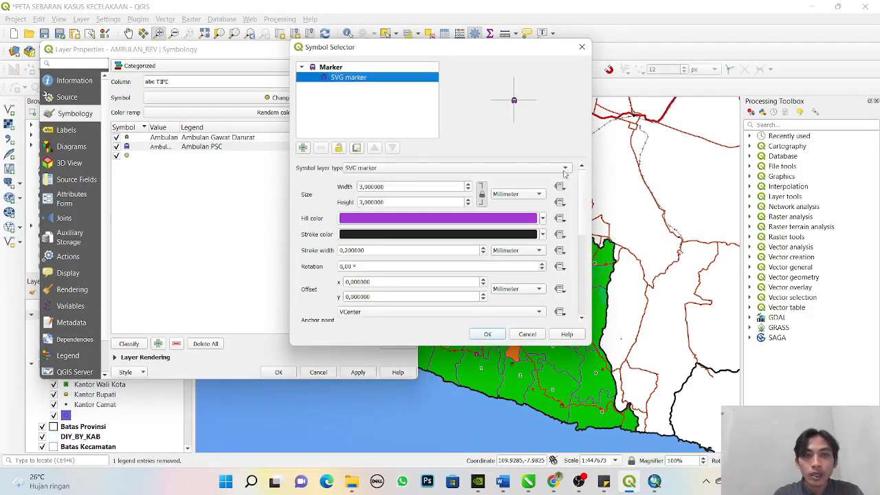
{"action": "left_click", "coordinate": [468, 205]}
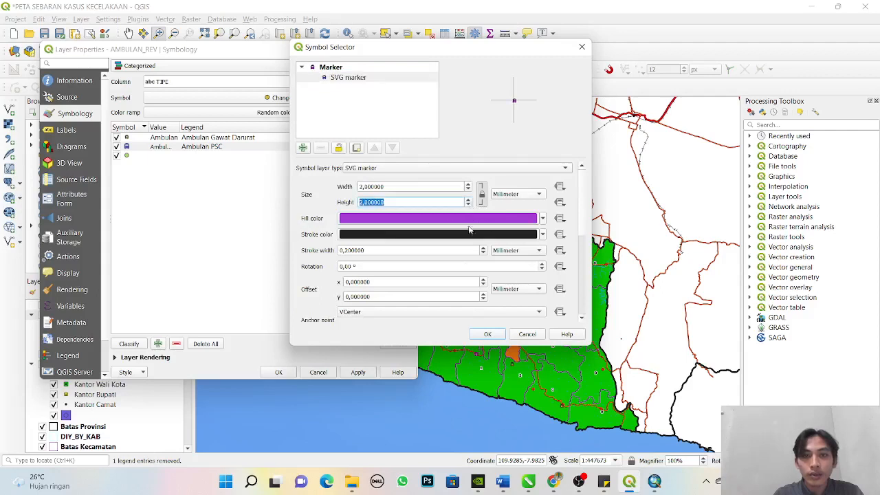
{"action": "left_click", "coordinate": [487, 334]}
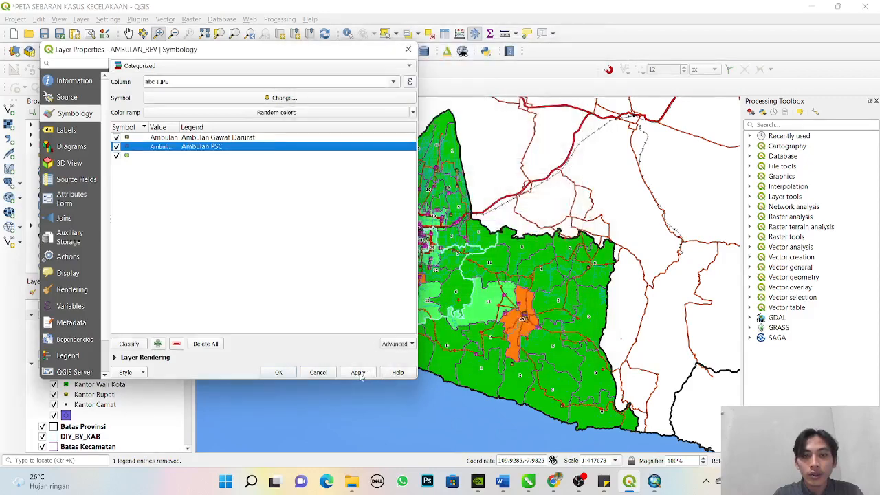
{"action": "left_click", "coordinate": [357, 373]}
{"action": "left_click", "coordinate": [278, 371]}
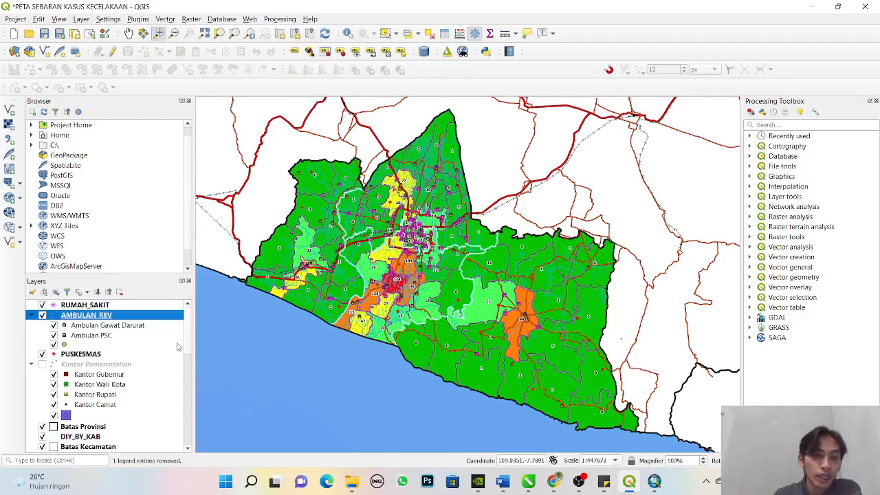
- Examine the SVG marker settings and available app symbols for the Ambulan Gawat Darurat category in the AMBULAN_REV layer's symbology
{"action": "mouse_move", "coordinate": [186, 342]}
{"action": "left_mouse_down"}
{"action": "mouse_move", "coordinate": [184, 396]}
{"action": "mouse_move", "coordinate": [191, 332]}
{"action": "left_mouse_up"}
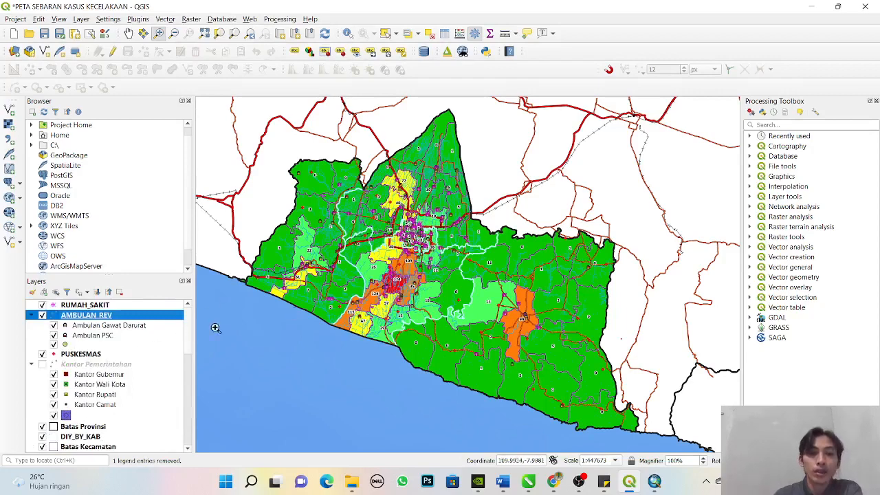
{"action": "left_click", "coordinate": [66, 328]}
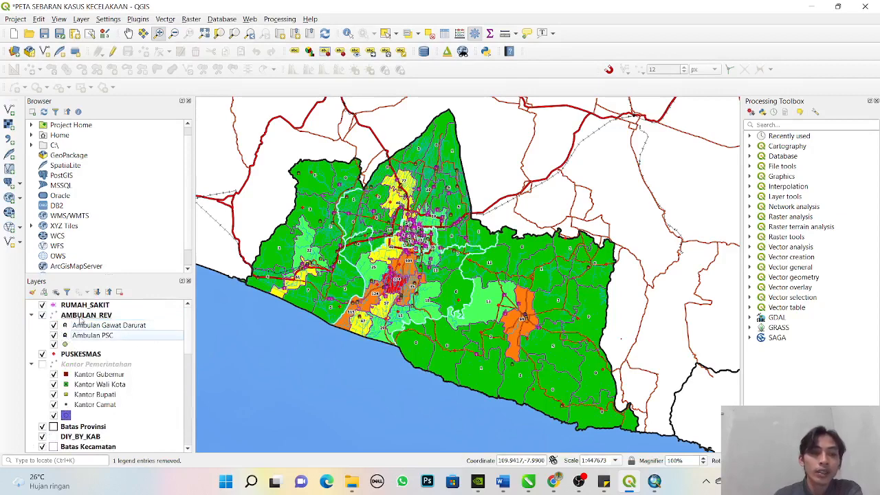
{"action": "right_click", "coordinate": [83, 315]}
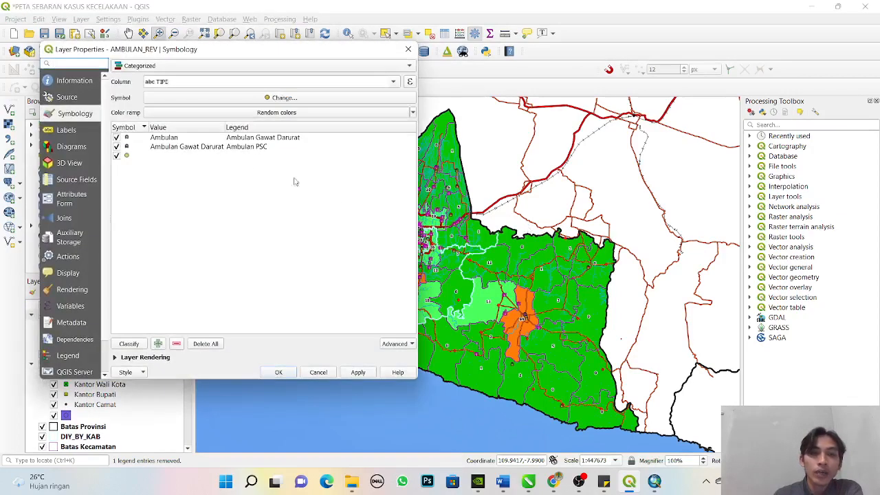
{"action": "left_click", "coordinate": [134, 140]}
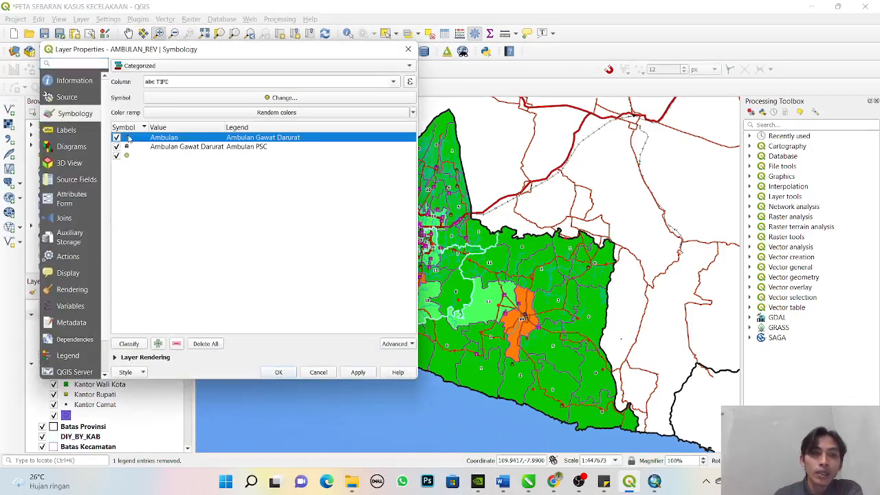
{"action": "double_click", "coordinate": [128, 138]}
{"action": "left_click_drag", "start_coordinate": [382, 50], "coordinate": [274, 26]}
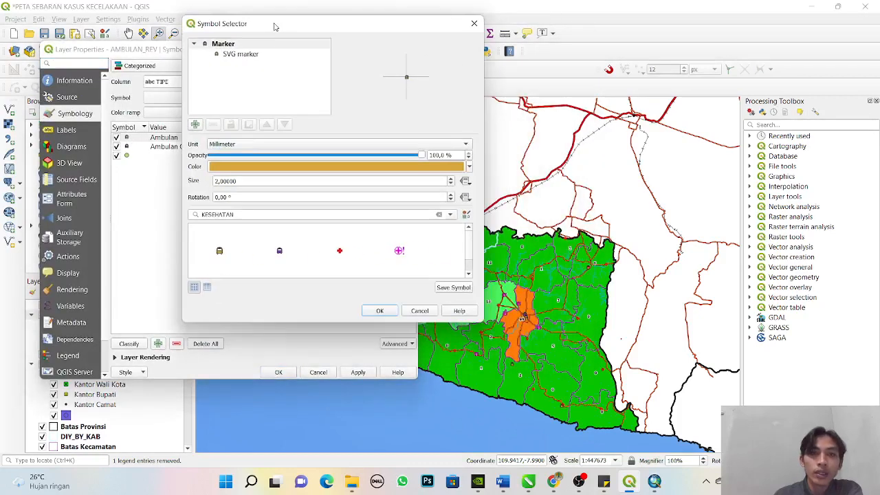
{"action": "left_click", "coordinate": [250, 55]}
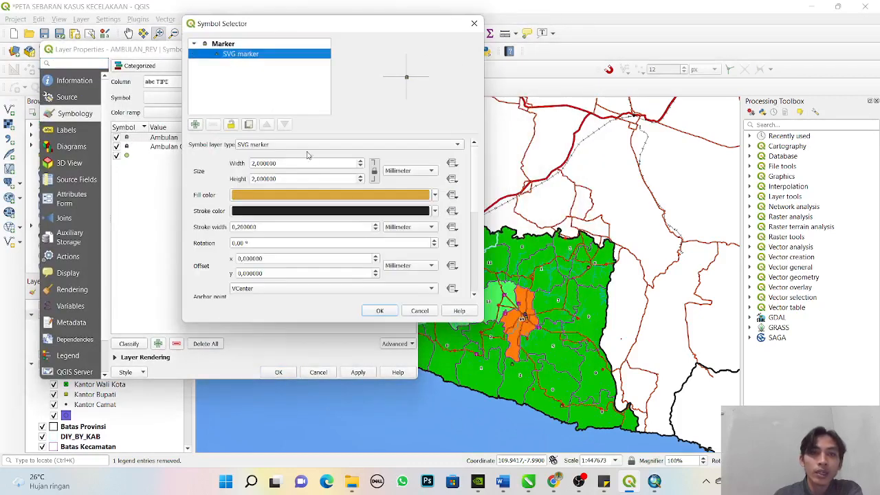
{"action": "left_click", "coordinate": [308, 145]}
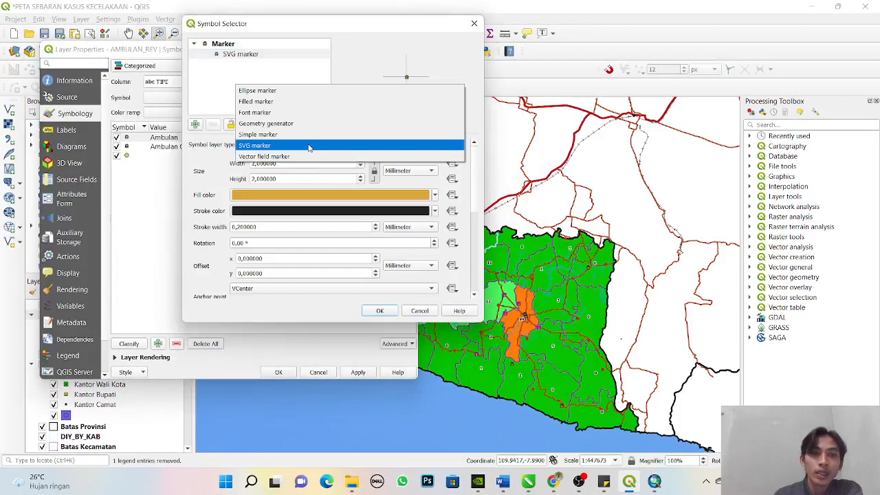
{"action": "left_click", "coordinate": [308, 146]}
{"action": "left_click", "coordinate": [308, 145]}
{"action": "left_click", "coordinate": [309, 146]}
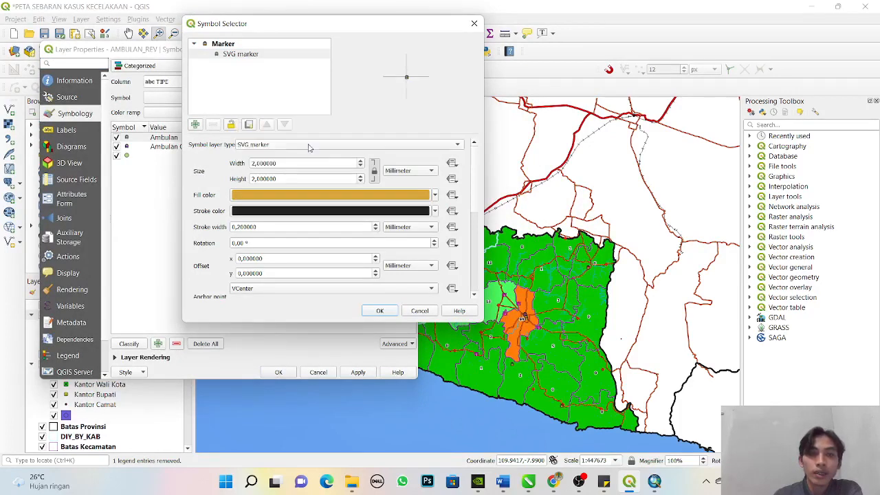
{"action": "scroll", "coordinate": [412, 206], "scroll_direction": "down", "scroll_amount": 5}
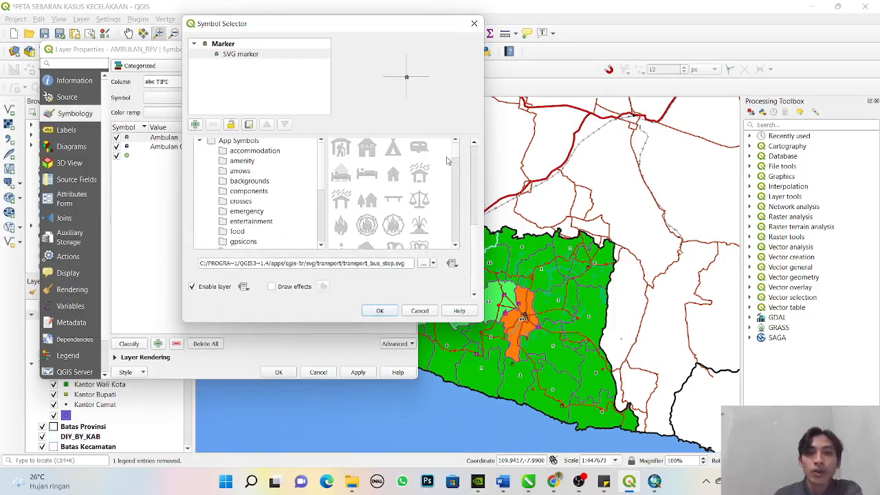
{"action": "scroll", "coordinate": [447, 160], "scroll_direction": "down", "scroll_amount": 10}
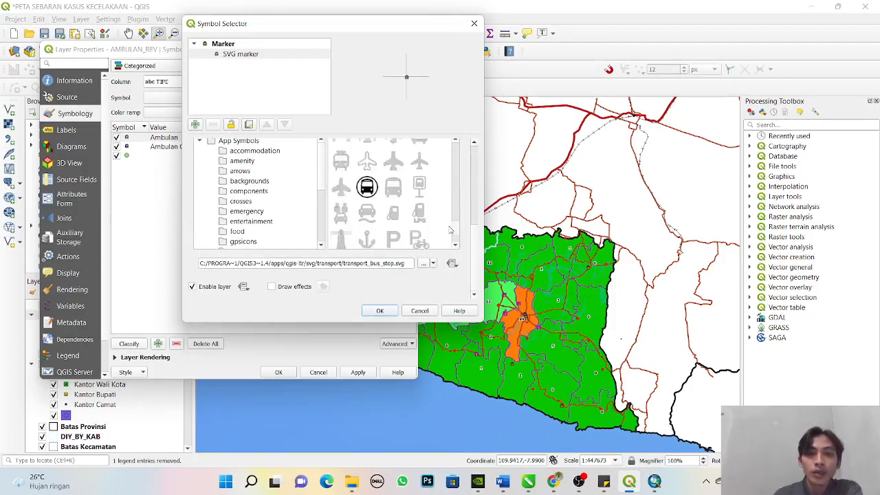
{"action": "scroll", "coordinate": [450, 230], "scroll_direction": "up", "scroll_amount": 10}
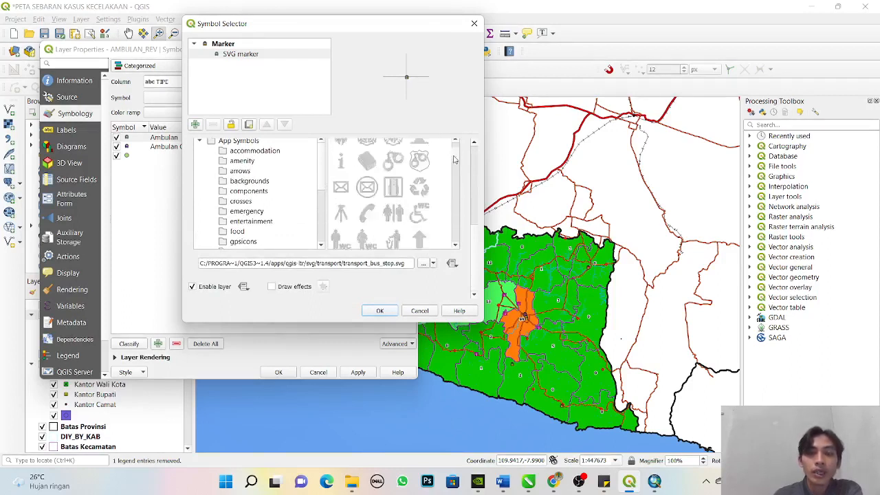
{"action": "scroll", "coordinate": [453, 159], "scroll_direction": "up", "scroll_amount": 5}
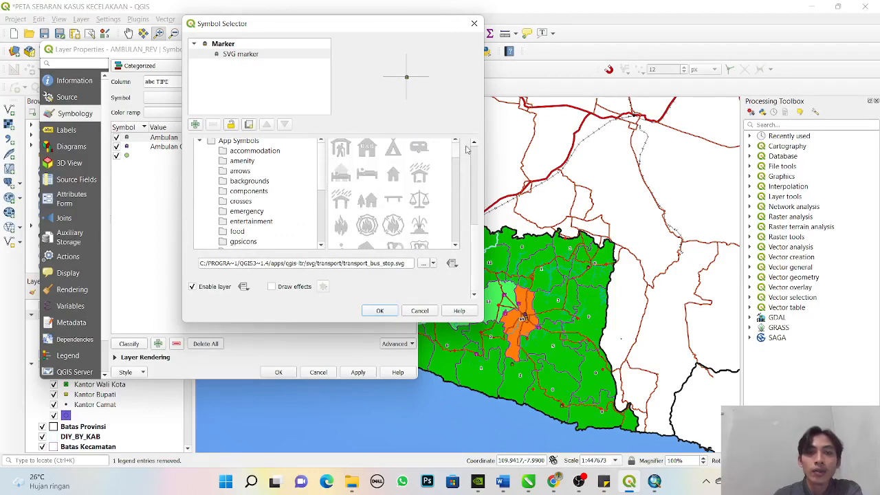
{"action": "left_click", "coordinate": [475, 23]}
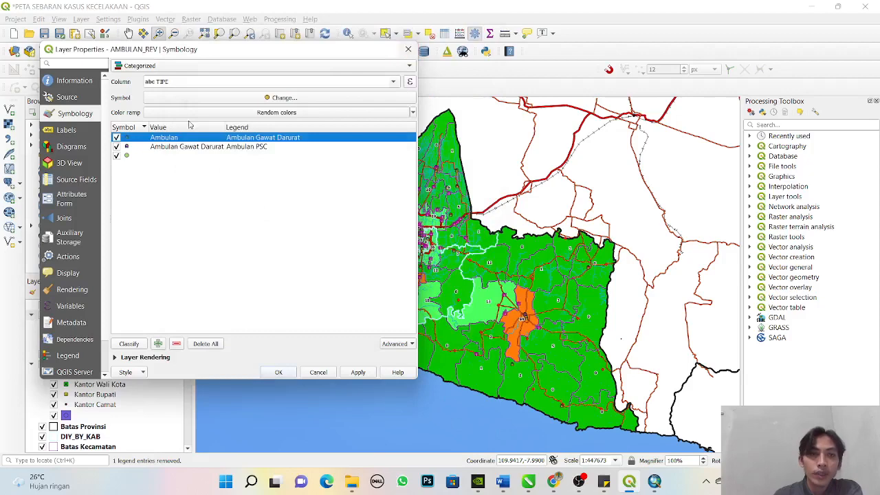
{"action": "left_click", "coordinate": [408, 49]}
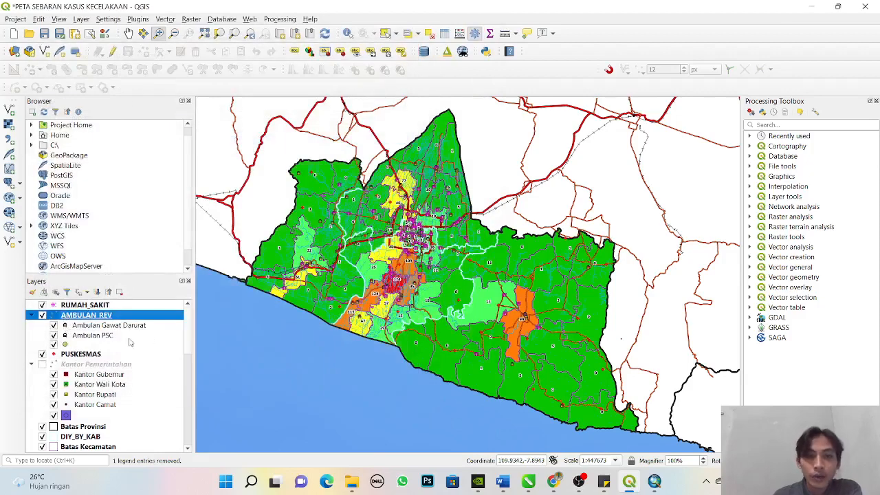
- Recolour the Ambulan PSC category's symbol to bright yellow (#fffb00)
{"action": "double_click", "coordinate": [64, 335]}
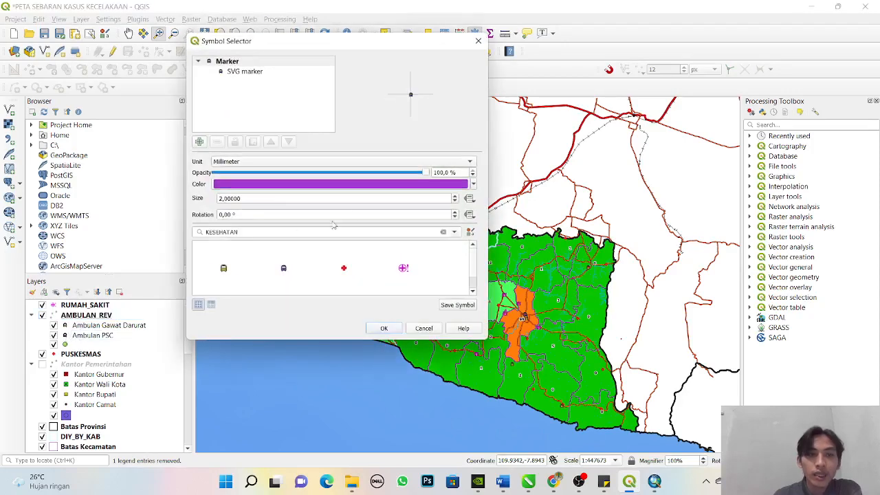
{"action": "left_click", "coordinate": [461, 184]}
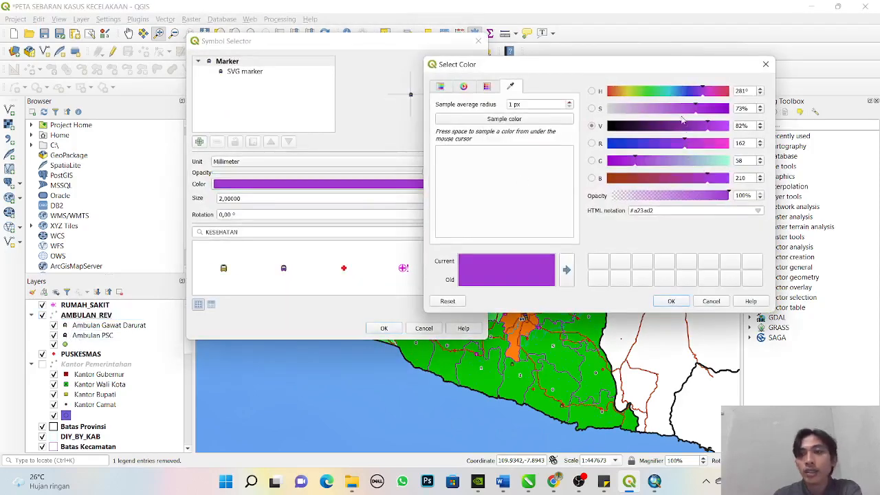
{"action": "left_click_drag", "start_coordinate": [666, 97], "coordinate": [627, 99]}
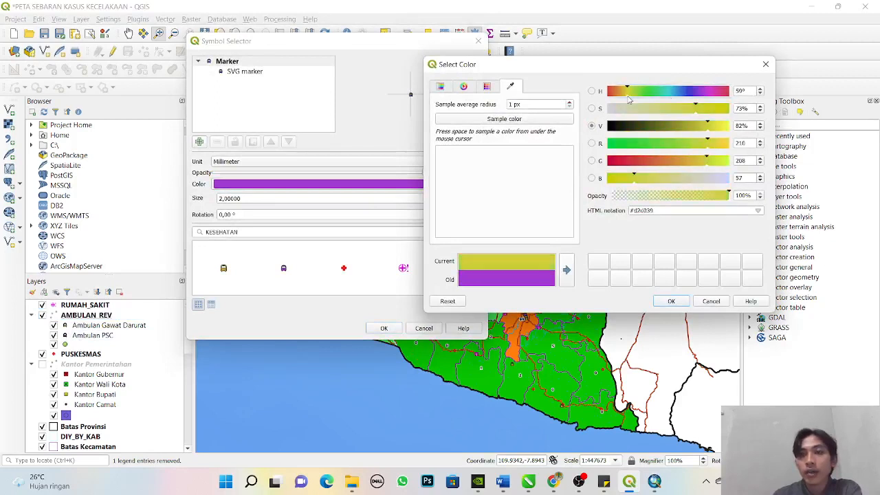
{"action": "mouse_move", "coordinate": [720, 128]}
{"action": "left_mouse_down"}
{"action": "mouse_move", "coordinate": [733, 128]}
{"action": "mouse_move", "coordinate": [731, 116]}
{"action": "left_mouse_up"}
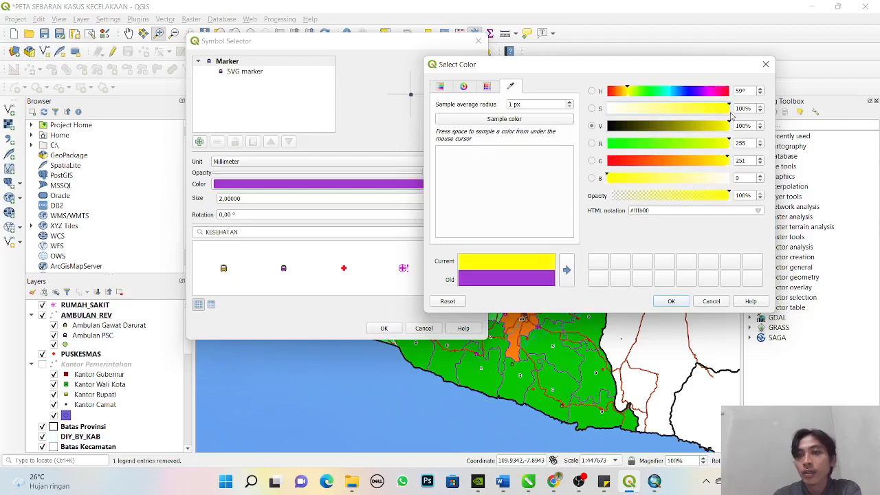
{"action": "left_click", "coordinate": [671, 301]}
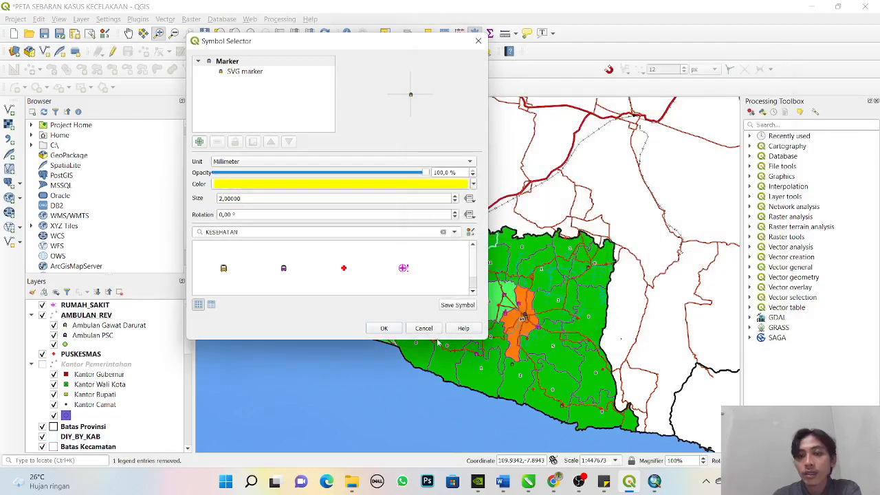
{"action": "left_click", "coordinate": [384, 328]}
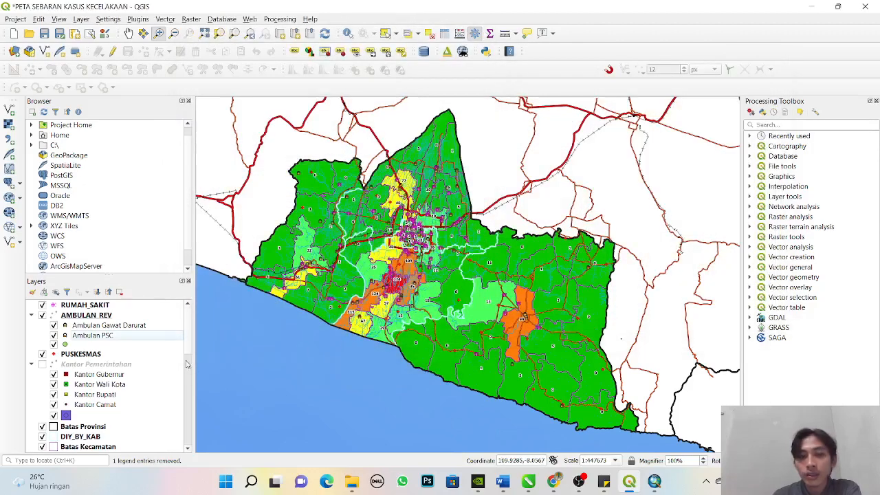
- Recolour the Ambulan Gawat Darurat category's symbol to blue-violet (#4a3ad8)
{"action": "double_click", "coordinate": [64, 326]}
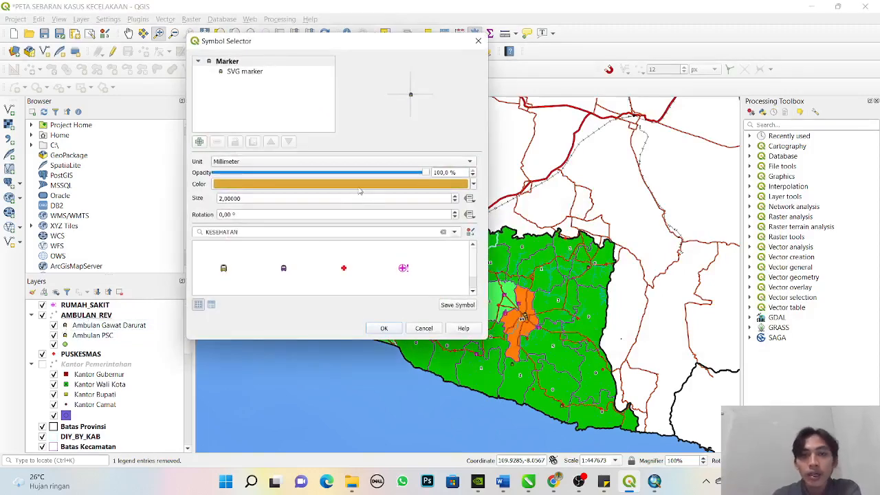
{"action": "left_click", "coordinate": [358, 185]}
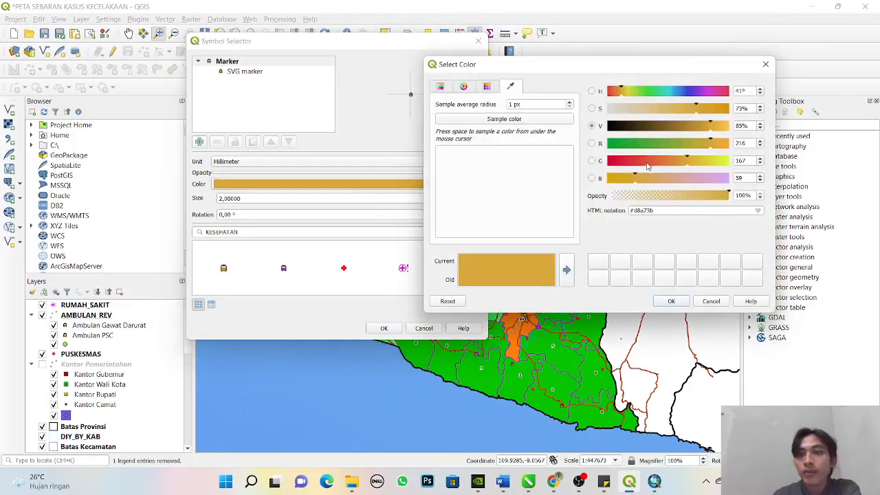
{"action": "left_click_drag", "start_coordinate": [646, 164], "coordinate": [680, 162]}
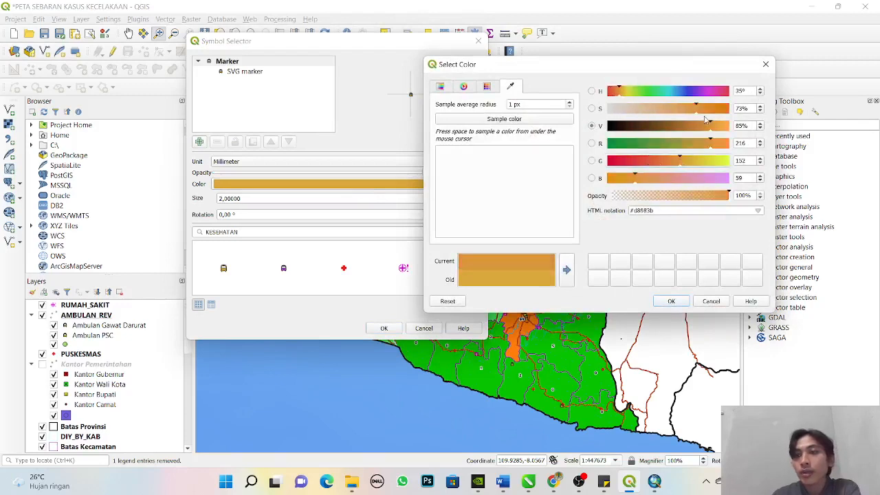
{"action": "mouse_move", "coordinate": [695, 96]}
{"action": "left_mouse_down"}
{"action": "mouse_move", "coordinate": [662, 96]}
{"action": "mouse_move", "coordinate": [692, 100]}
{"action": "left_mouse_up"}
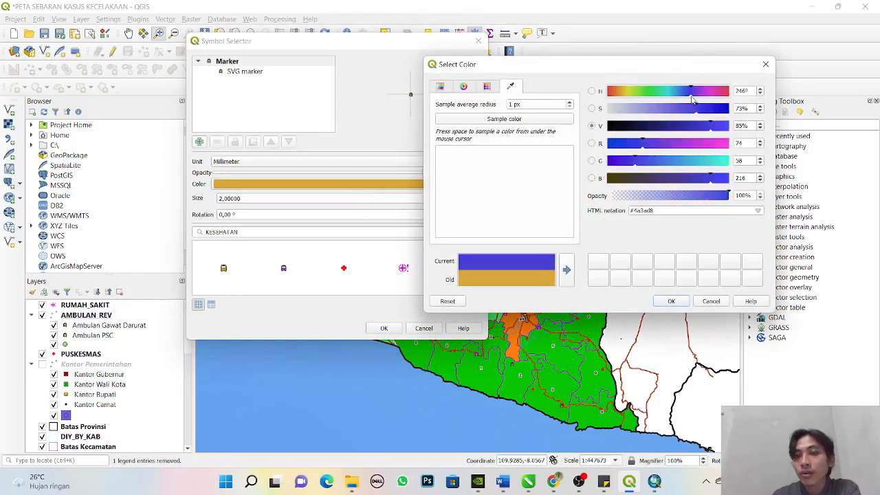
{"action": "left_click", "coordinate": [668, 300]}
{"action": "left_click", "coordinate": [396, 332]}
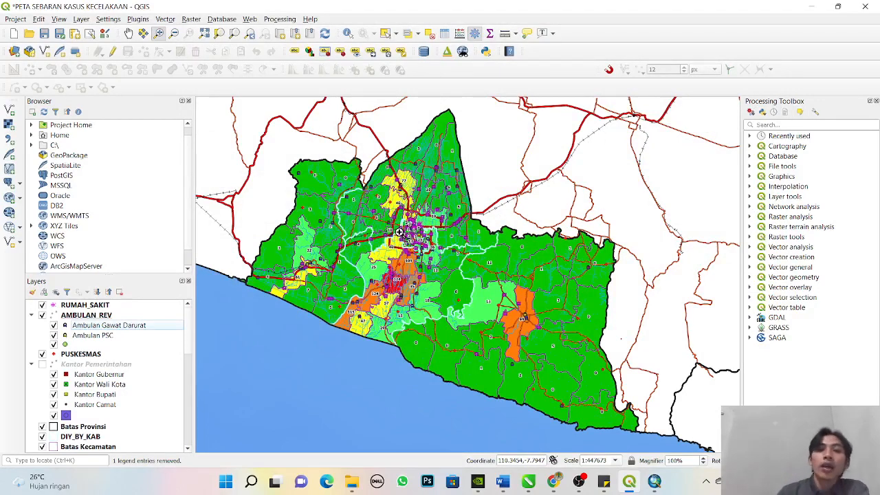
- Examine the categorized symbology of the Jaringan Jalan layer and its road and railway categories
{"action": "scroll", "coordinate": [192, 320], "scroll_direction": "down", "scroll_amount": 2}
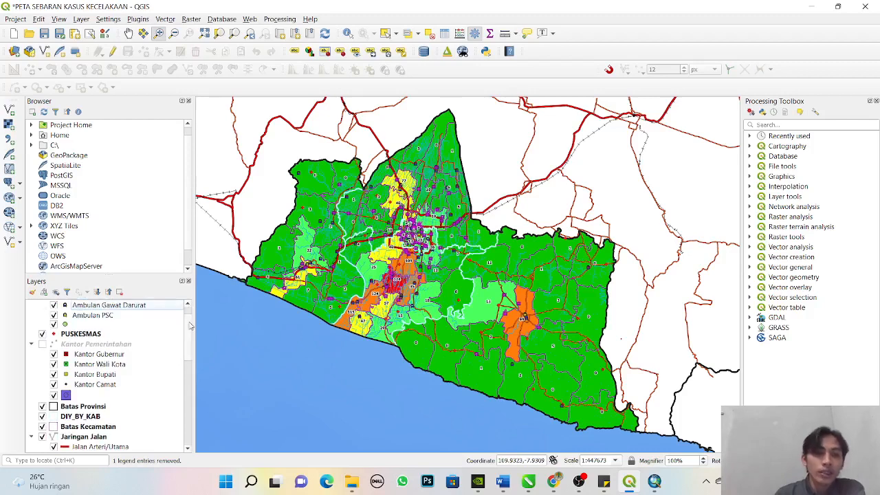
{"action": "scroll", "coordinate": [192, 333], "scroll_direction": "down", "scroll_amount": 3}
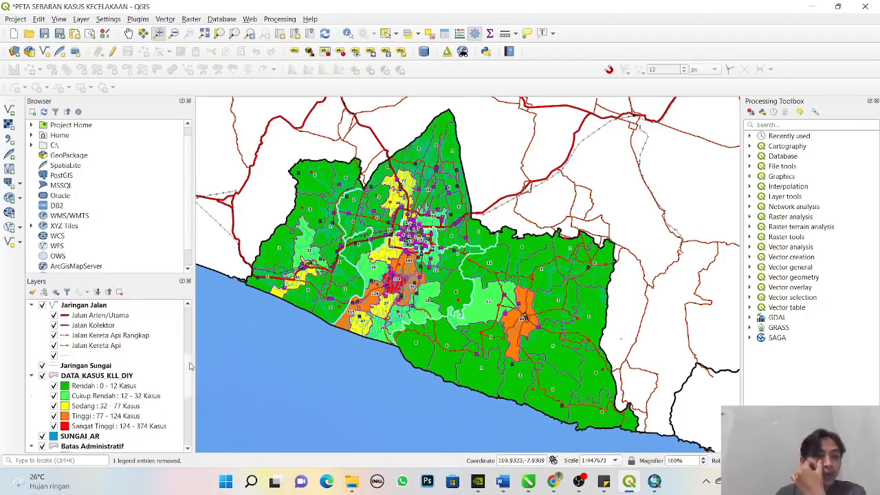
{"action": "scroll", "coordinate": [112, 356], "scroll_direction": "up", "scroll_amount": 1}
{"action": "left_click", "coordinate": [79, 336]}
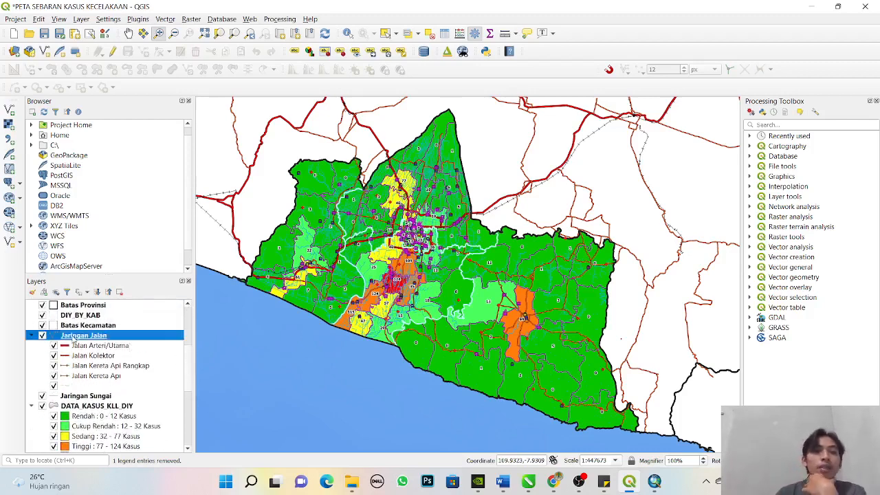
{"action": "right_click", "coordinate": [79, 336]}
{"action": "left_click", "coordinate": [96, 336]}
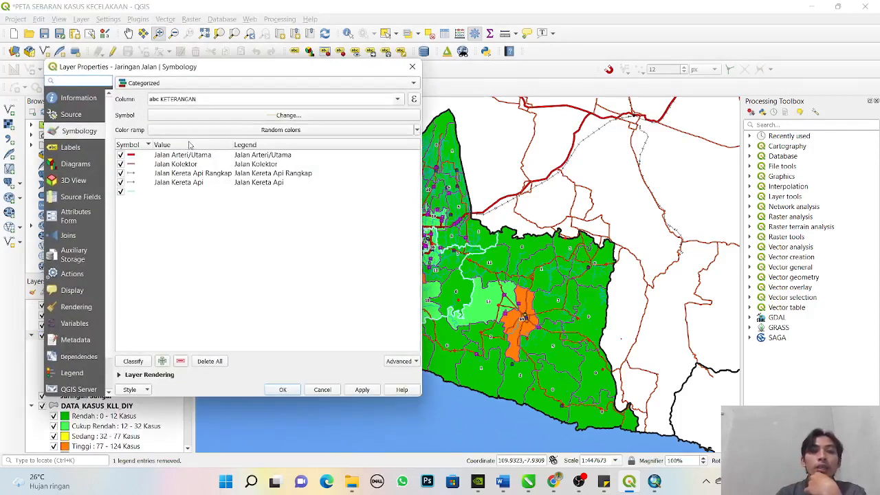
{"action": "left_click", "coordinate": [398, 99]}
{"action": "left_click", "coordinate": [404, 100]}
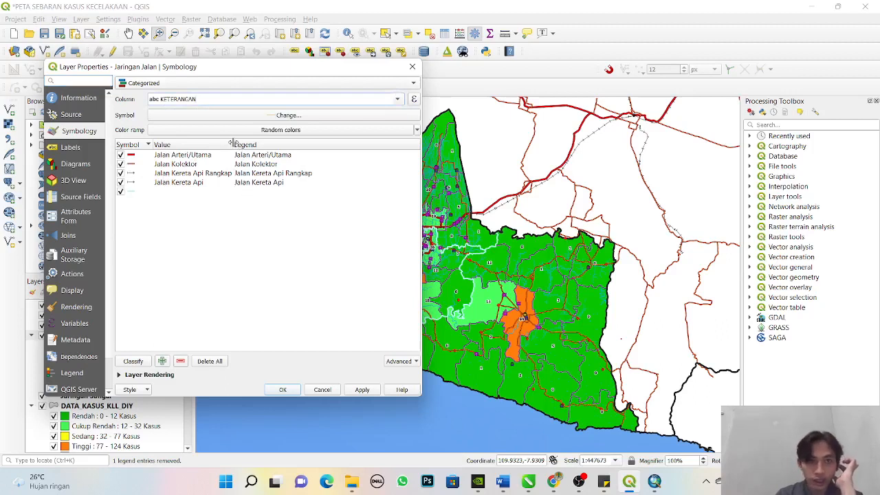
{"action": "left_click_drag", "start_coordinate": [232, 143], "coordinate": [251, 143]}
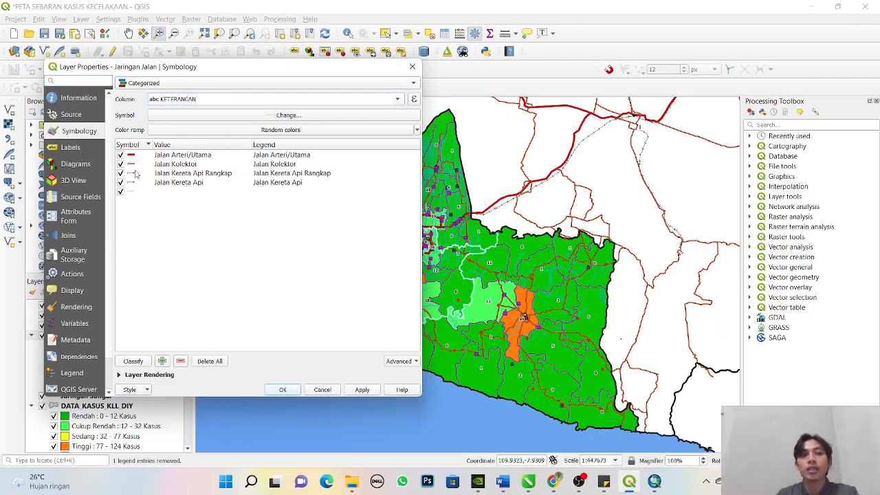
- Browse the Colorful and All Symbols sets for the Jalan Arteri/Utama line symbol and cancel out of the layer properties
{"action": "double_click", "coordinate": [136, 159]}
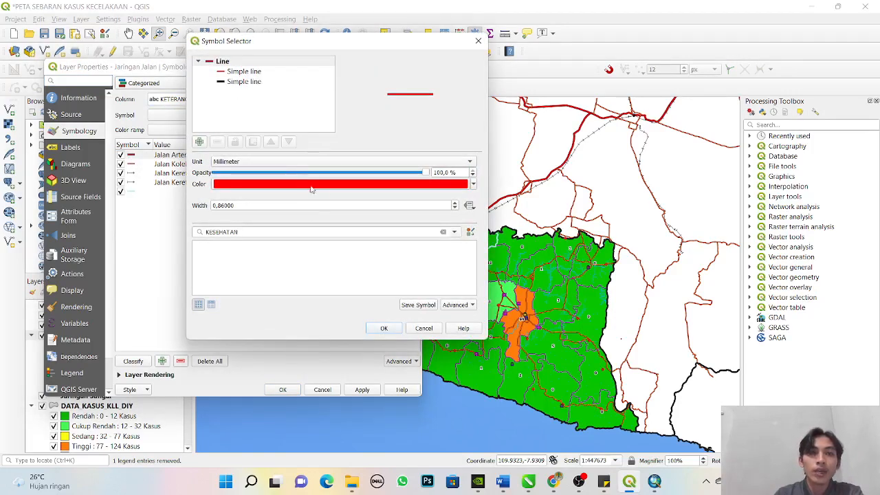
{"action": "left_click", "coordinate": [452, 232]}
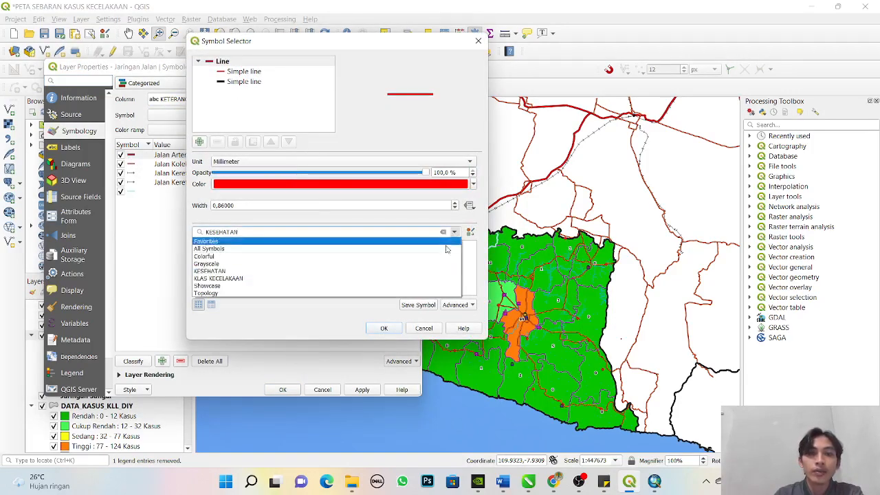
{"action": "left_click", "coordinate": [440, 255]}
{"action": "left_click", "coordinate": [453, 234]}
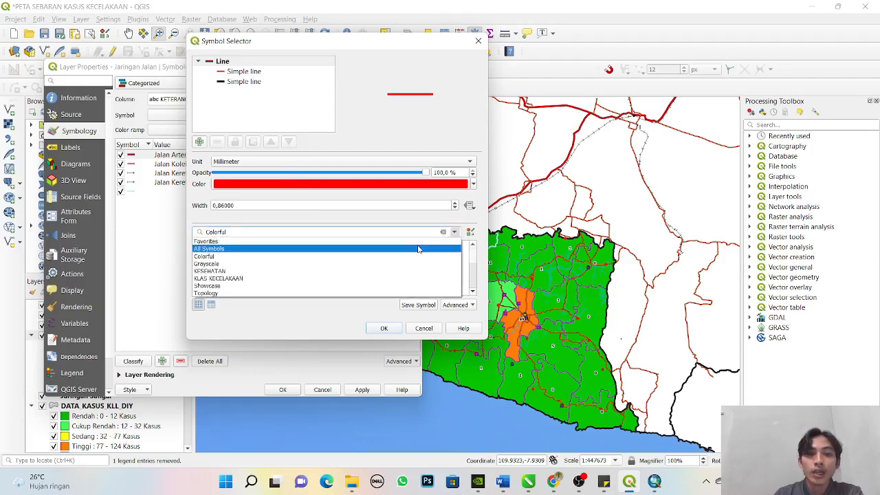
{"action": "left_click", "coordinate": [421, 243]}
{"action": "scroll", "coordinate": [426, 258], "scroll_direction": "down", "scroll_amount": 5}
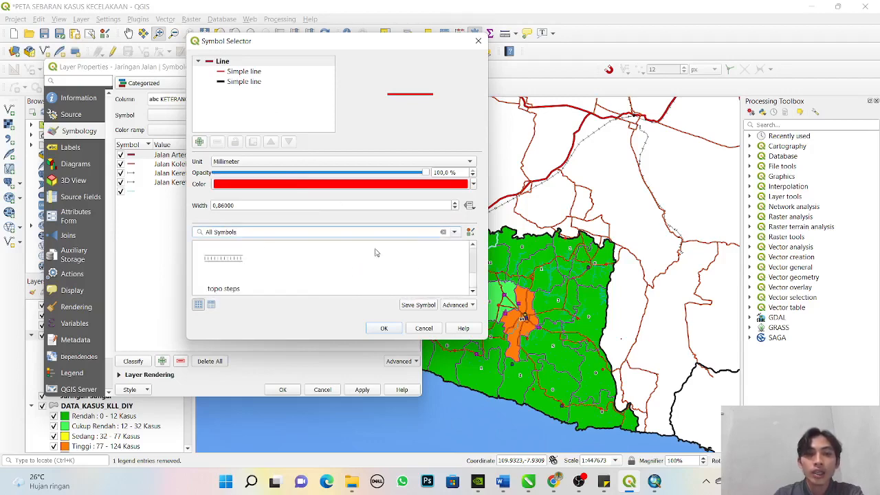
{"action": "left_click", "coordinate": [419, 329]}
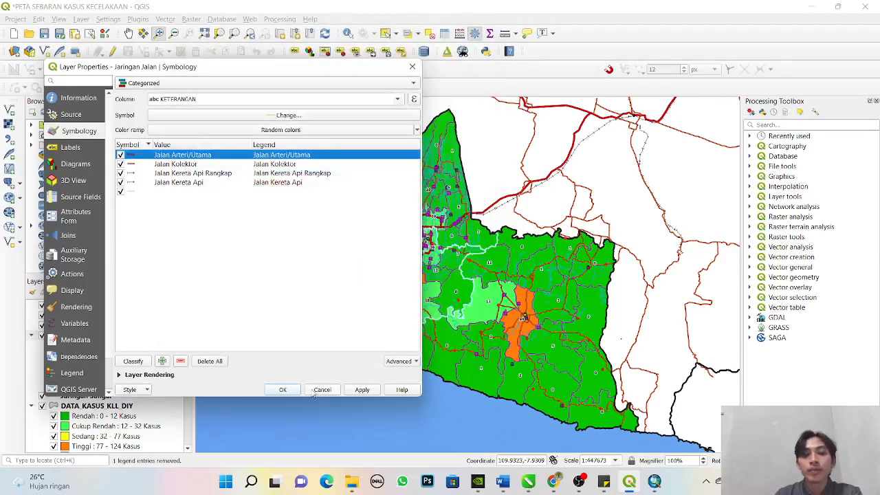
{"action": "left_click", "coordinate": [320, 389]}
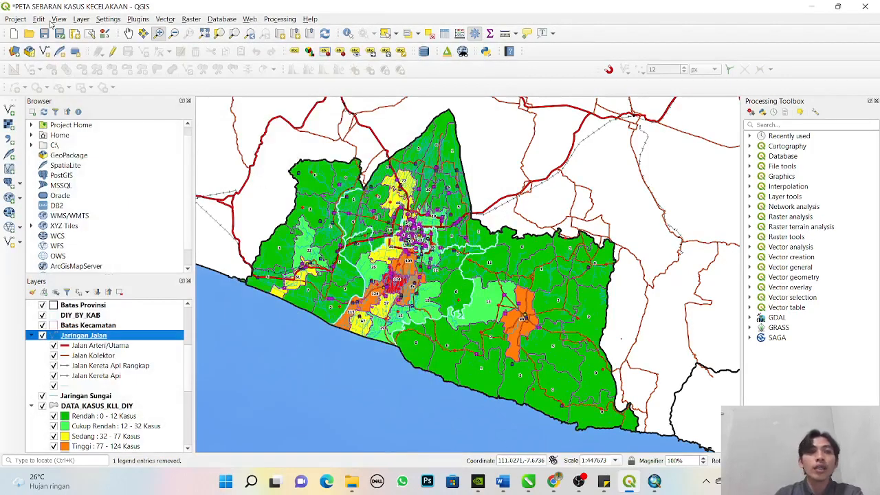
{"action": "left_click", "coordinate": [91, 32]}
{"action": "left_click", "coordinate": [414, 188]}
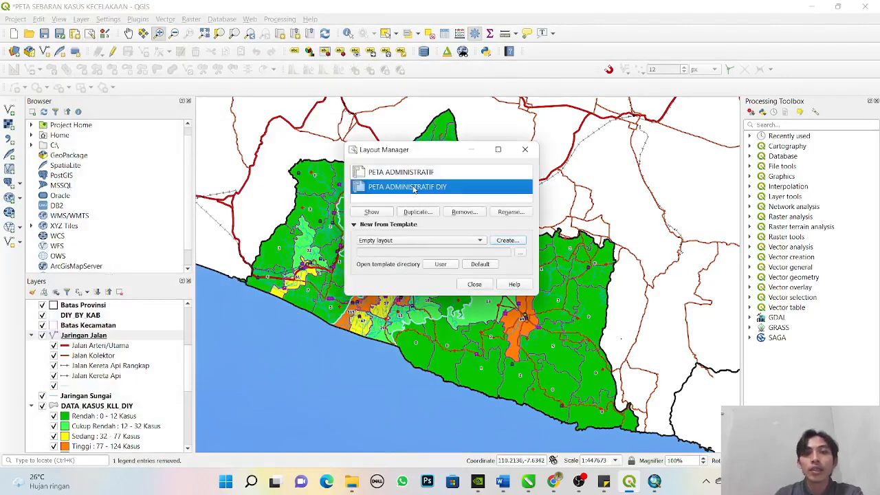
{"action": "left_click", "coordinate": [525, 149]}
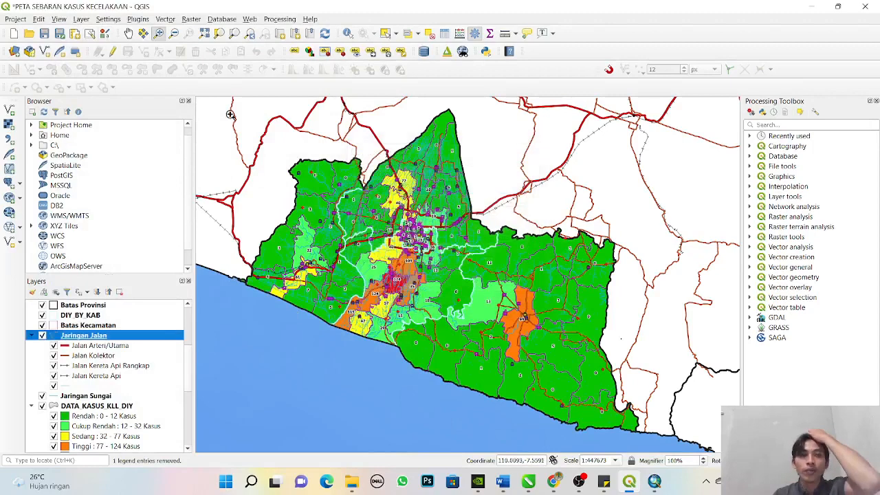
- Open the existing print layout PETA ADMINISTRATIF DIY from the Layout Manager and maximise its window
{"action": "left_click", "coordinate": [91, 33]}
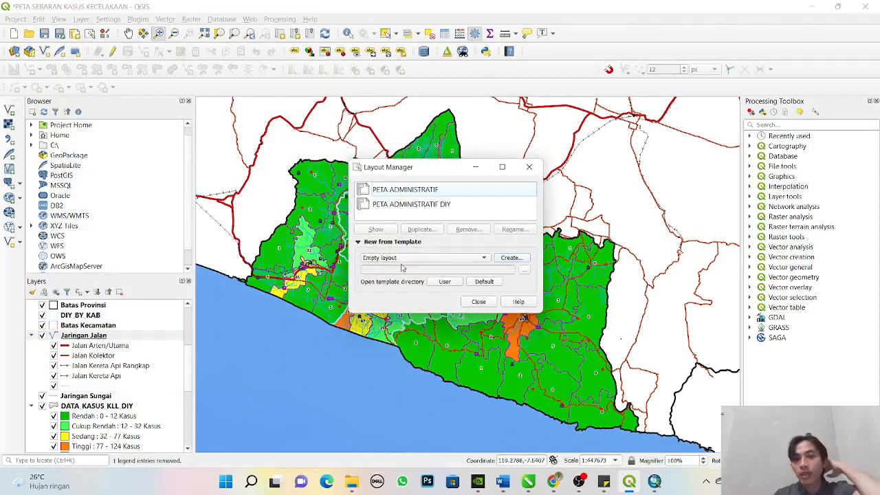
{"action": "left_click", "coordinate": [483, 259]}
{"action": "left_click", "coordinate": [484, 257]}
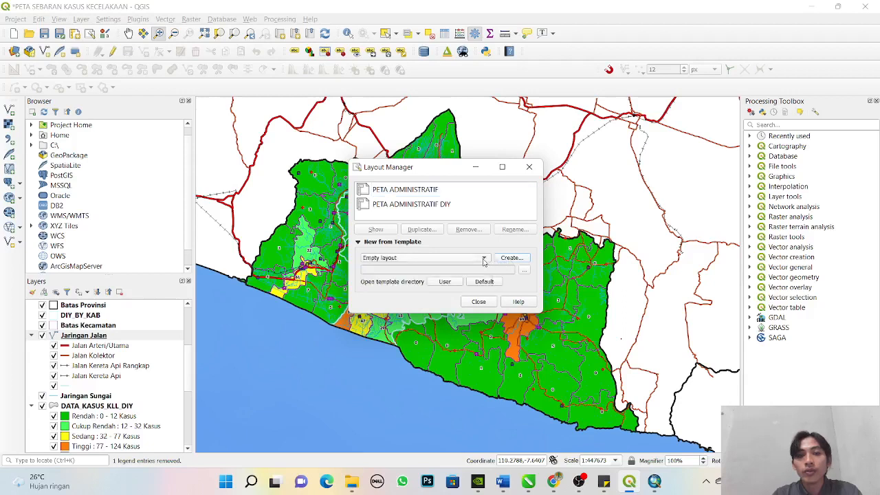
{"action": "left_click", "coordinate": [510, 258]}
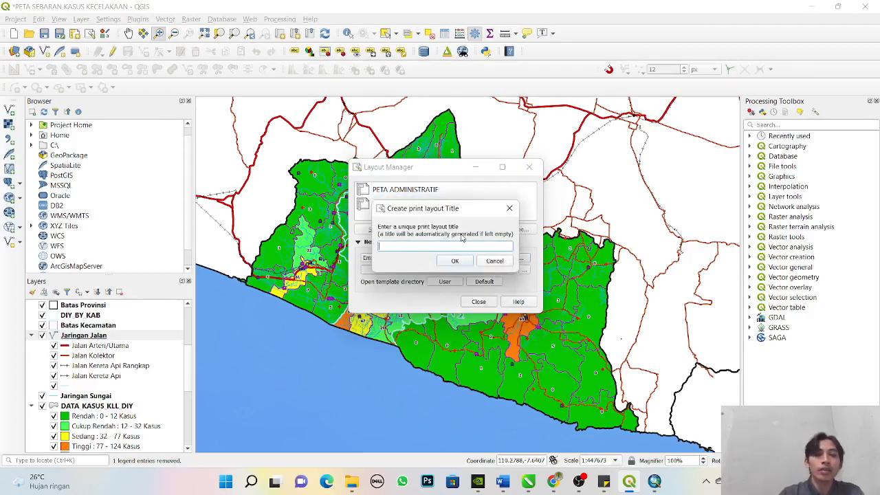
{"action": "left_click", "coordinate": [509, 208]}
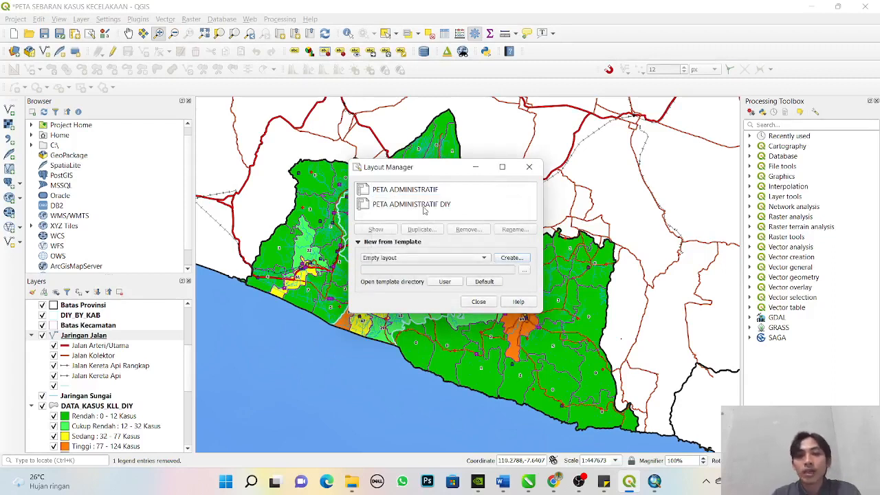
{"action": "left_click", "coordinate": [386, 202]}
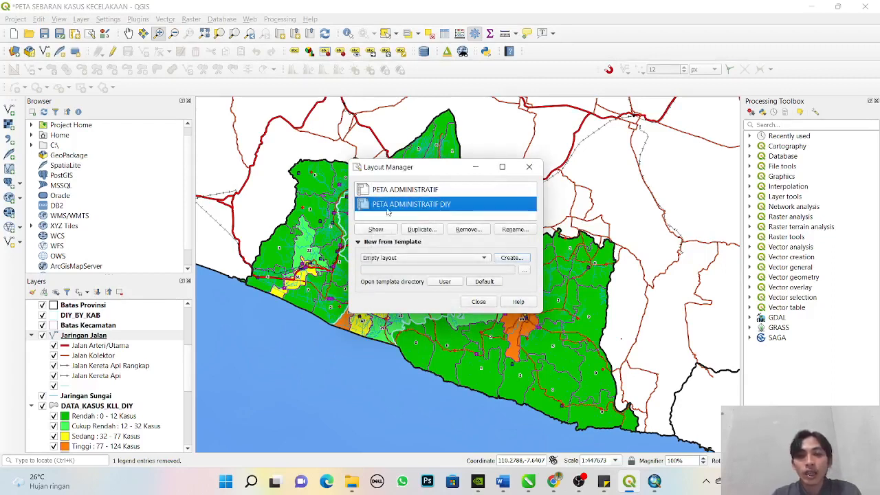
{"action": "left_click", "coordinate": [377, 229]}
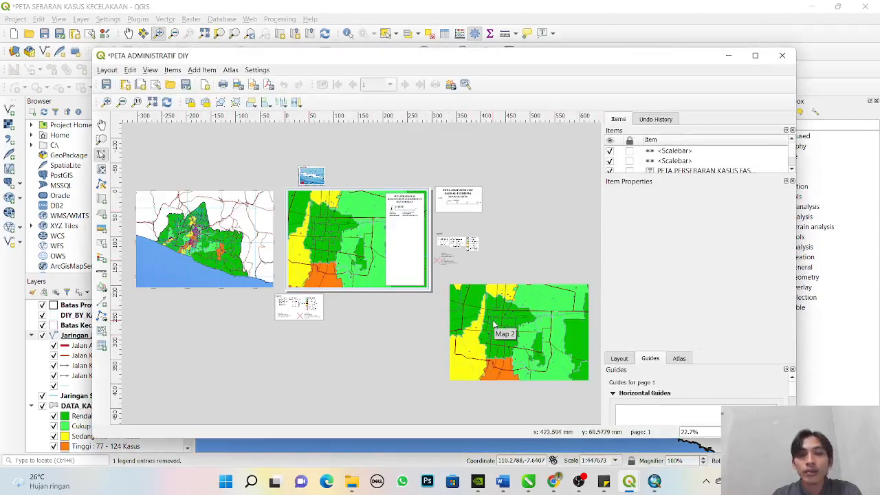
{"action": "left_click", "coordinate": [755, 55]}
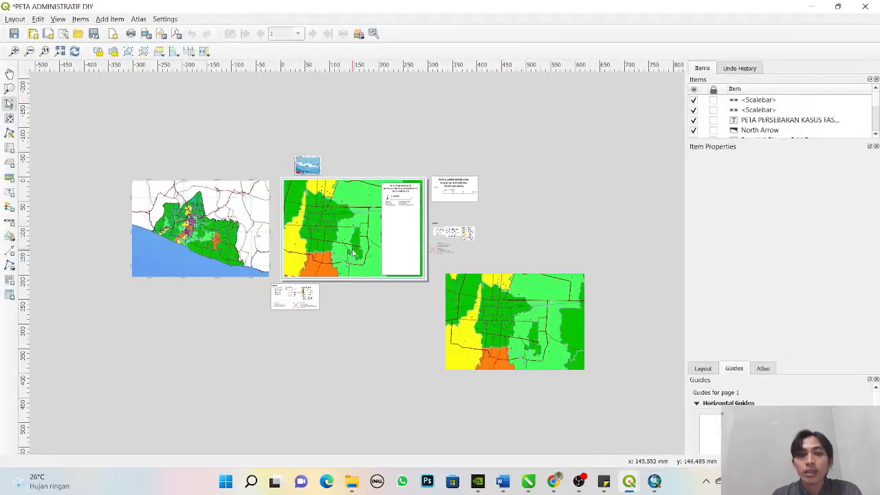
- Delete the two zoomed-in city maps, Map 1 on the page and Map 2 outside it
{"action": "left_click", "coordinate": [9, 103]}
{"action": "left_click", "coordinate": [308, 220]}
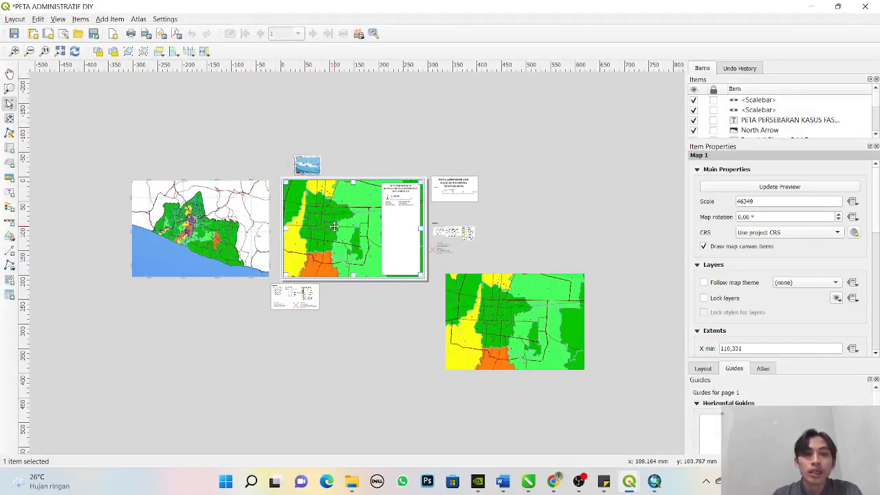
{"action": "left_click_drag", "start_coordinate": [326, 235], "coordinate": [576, 163]}
{"action": "left_click", "coordinate": [524, 332]}
{"action": "key", "text": "Delete"}
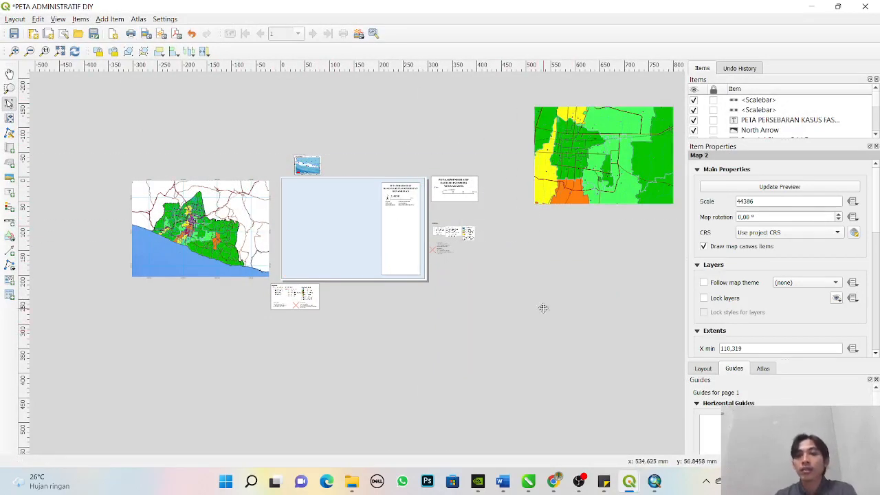
{"action": "left_click_drag", "start_coordinate": [636, 155], "coordinate": [637, 154]}
{"action": "key", "text": "Delete"}
- Move the full-province map (Map 3) from beside the page onto the layout page
{"action": "left_click", "coordinate": [185, 252]}
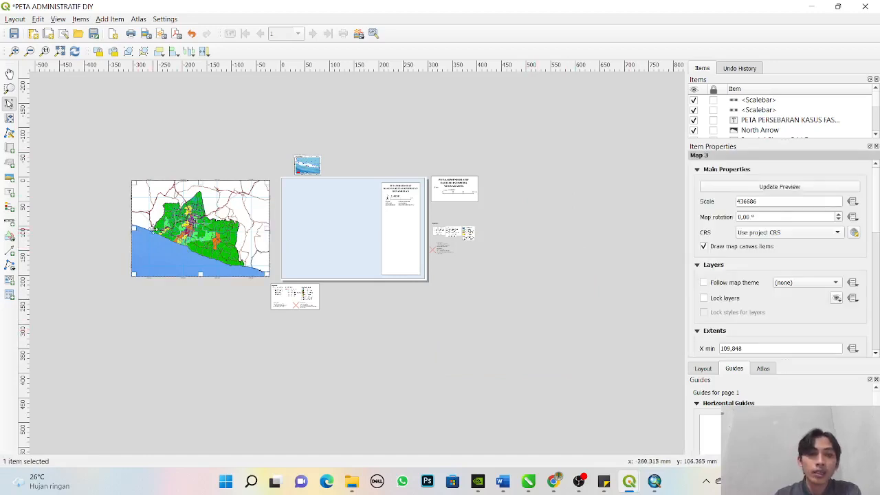
{"action": "left_click_drag", "start_coordinate": [153, 228], "coordinate": [304, 228]}
{"action": "left_click", "coordinate": [514, 271]}
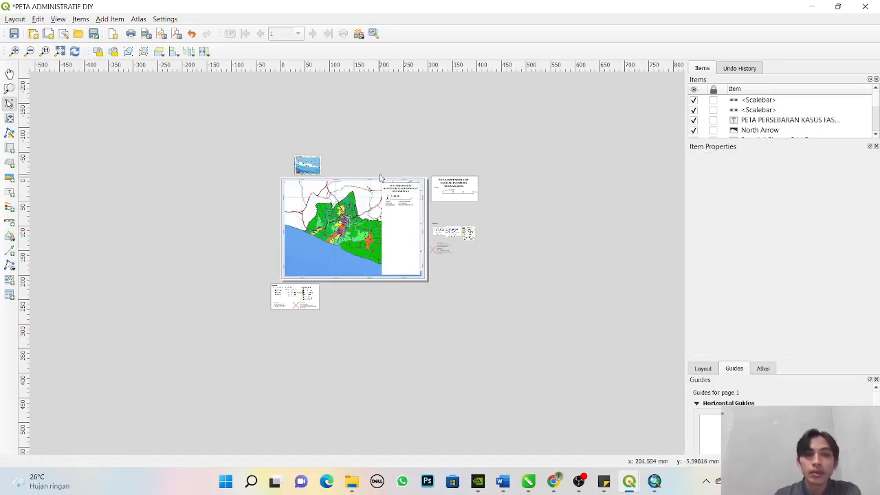
- Move the inset picture from above the page to the empty area on the page's left side
{"action": "left_click", "coordinate": [309, 166]}
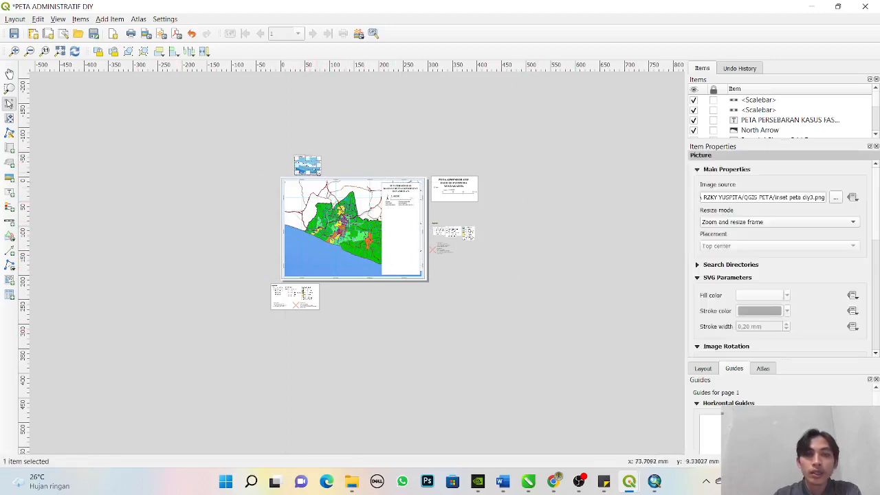
{"action": "left_click_drag", "start_coordinate": [309, 167], "coordinate": [228, 218]}
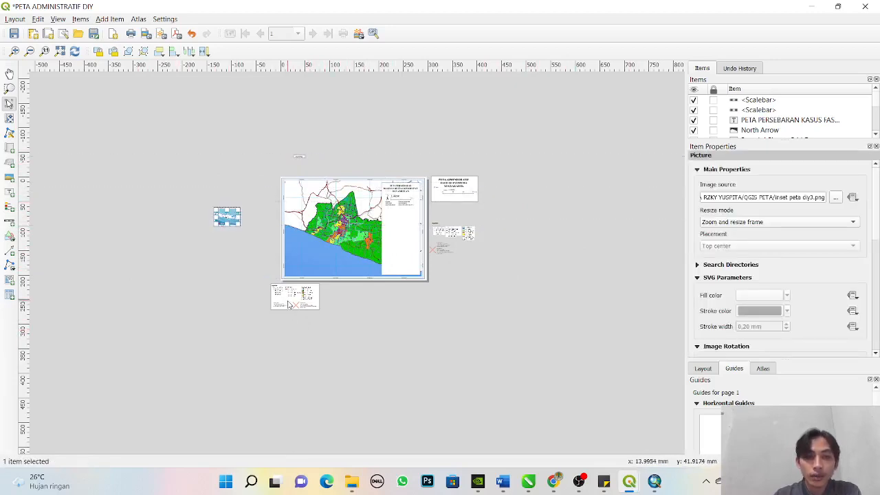
{"action": "left_click", "coordinate": [476, 267]}
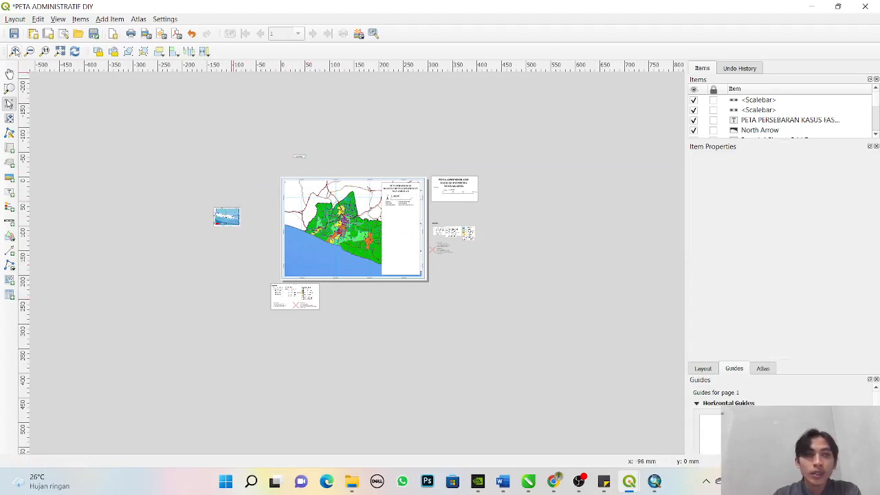
- Examine the province map on the layout page up close, including its facility symbols and case labels, and return to the full layout
{"action": "left_click", "coordinate": [9, 88]}
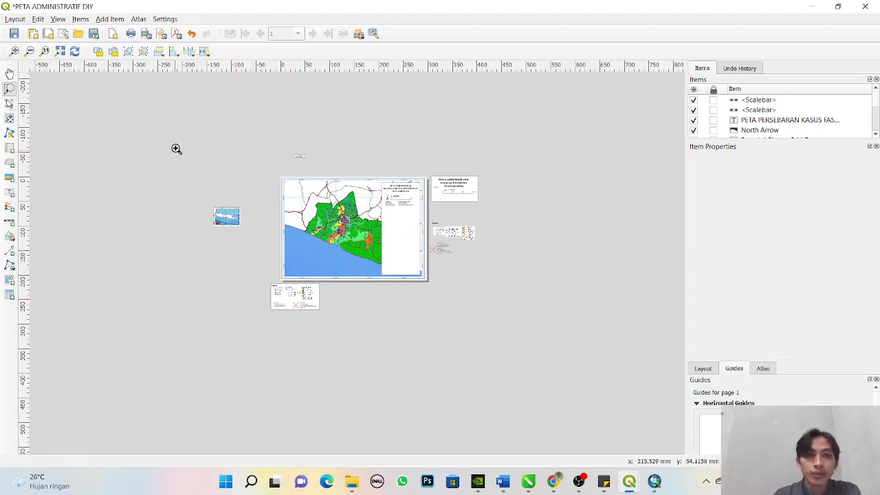
{"action": "scroll", "coordinate": [177, 147], "scroll_direction": "down", "scroll_amount": 2}
{"action": "left_click_drag", "start_coordinate": [187, 140], "coordinate": [533, 330]}
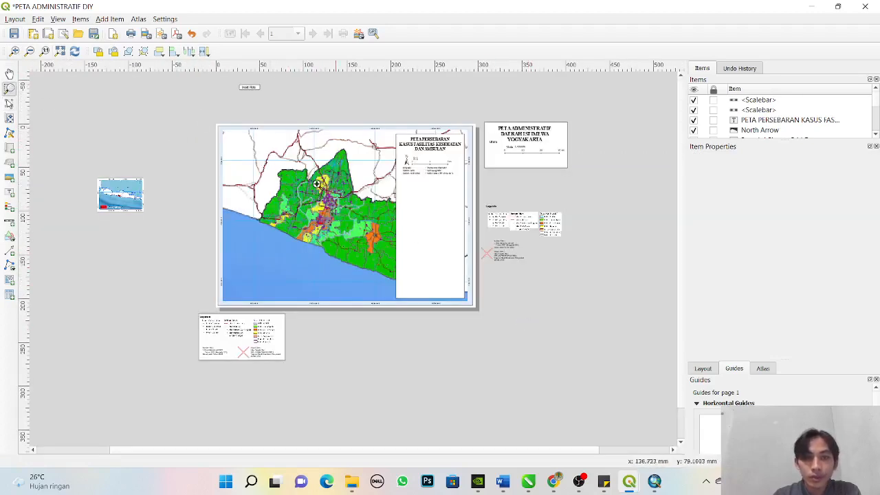
{"action": "left_click_drag", "start_coordinate": [92, 87], "coordinate": [585, 374]}
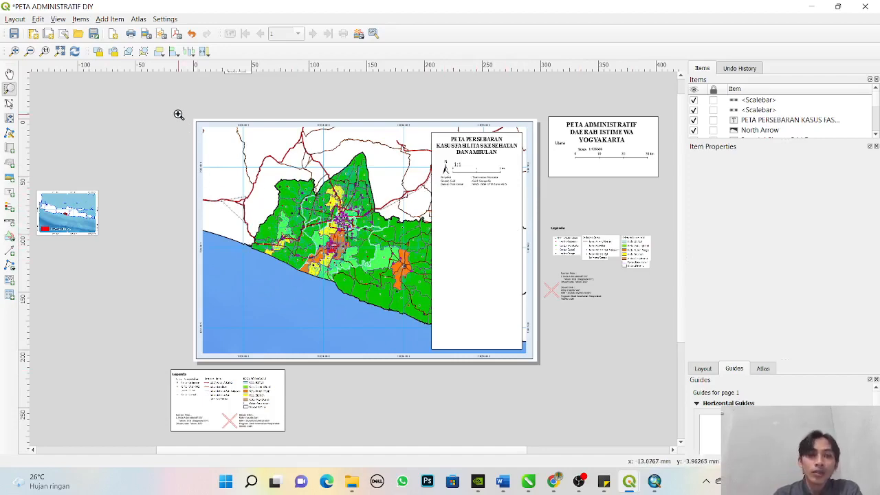
{"action": "left_click_drag", "start_coordinate": [178, 114], "coordinate": [547, 371]}
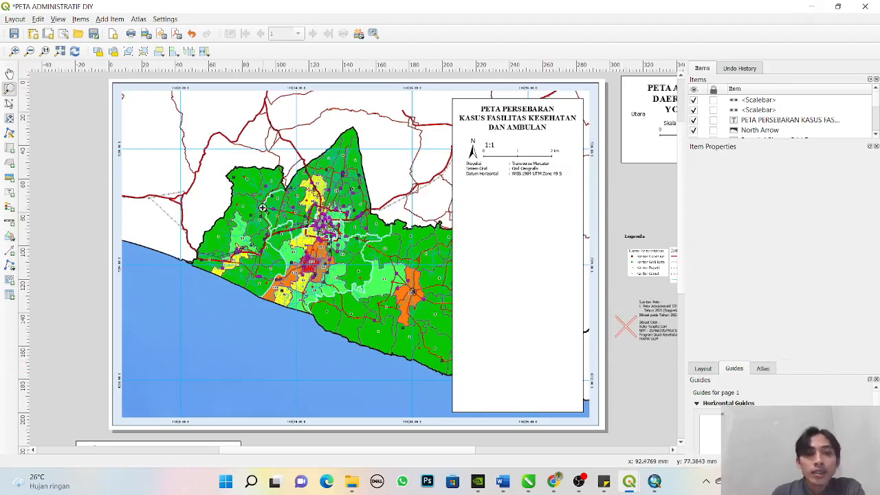
{"action": "left_click_drag", "start_coordinate": [240, 159], "coordinate": [465, 324]}
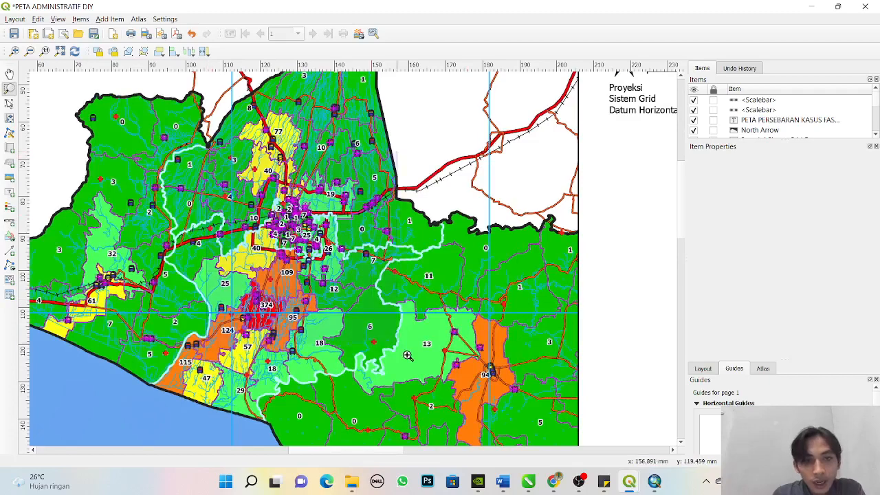
{"action": "left_click_drag", "start_coordinate": [407, 356], "coordinate": [409, 357]}
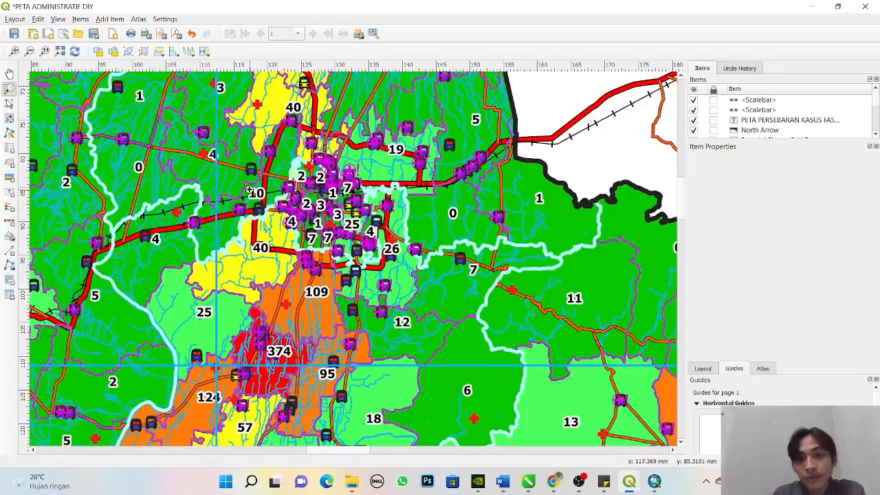
{"action": "left_click", "coordinate": [61, 51]}
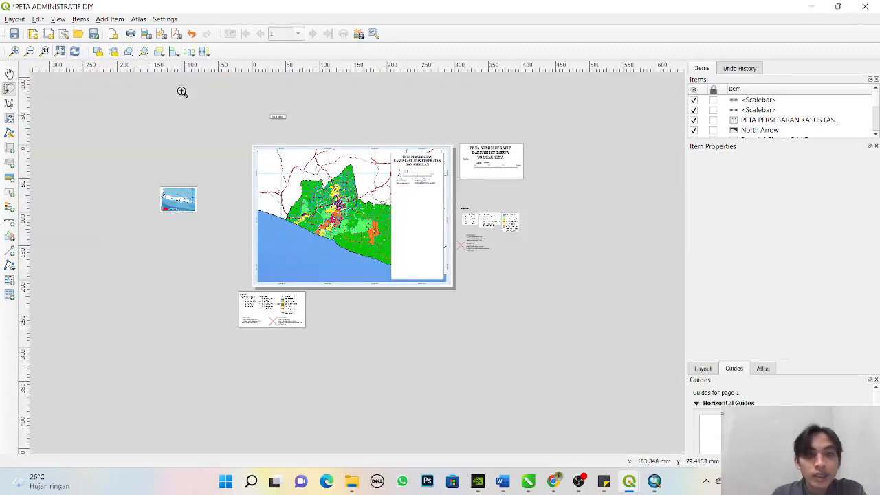
- Delete the province map from the layout page, keeping the title panel beside it
{"action": "left_click_drag", "start_coordinate": [245, 139], "coordinate": [489, 309]}
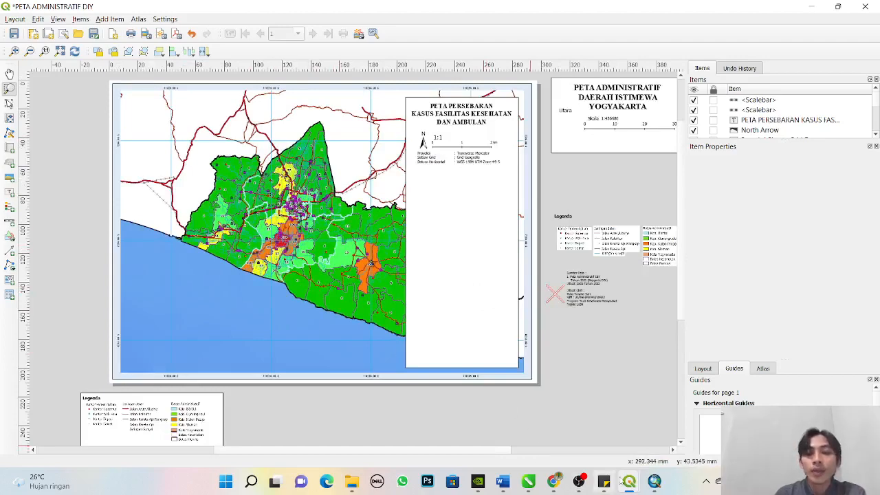
{"action": "mouse_move", "coordinate": [631, 481]}
{"action": "left_click", "coordinate": [524, 396]}
{"action": "left_click", "coordinate": [633, 406]}
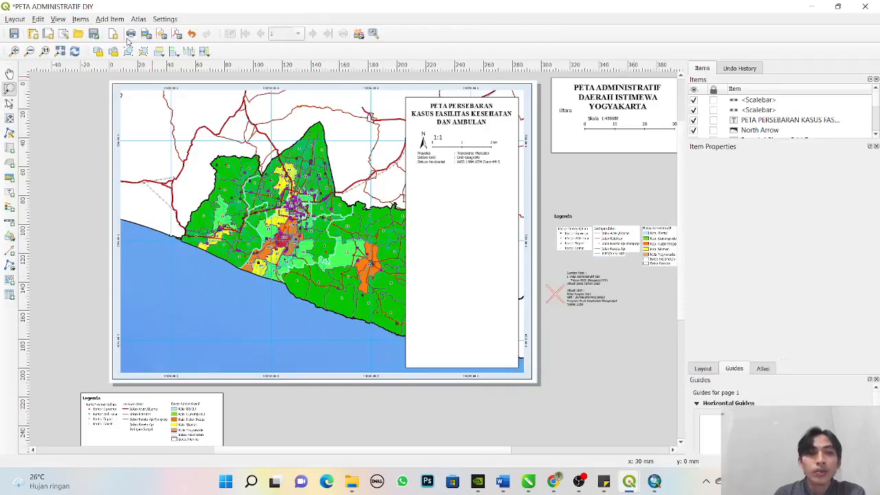
{"action": "left_click", "coordinate": [9, 103]}
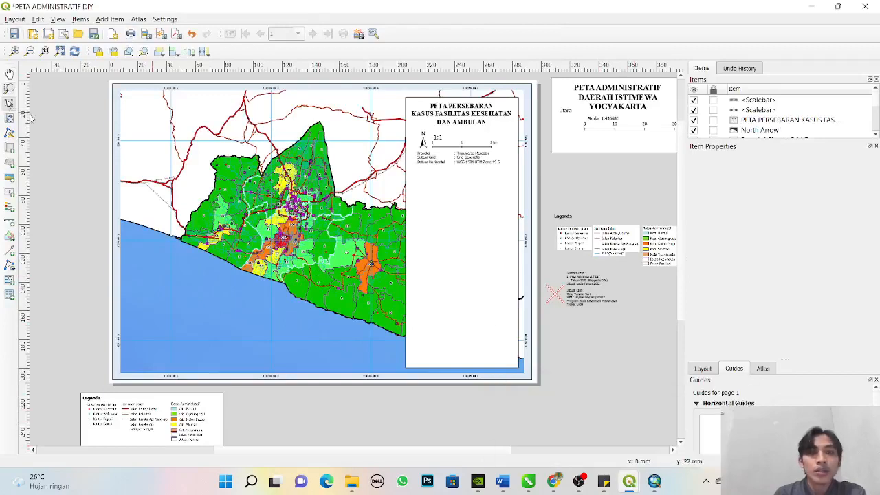
{"action": "left_click", "coordinate": [178, 176]}
{"action": "key", "text": "Delete"}
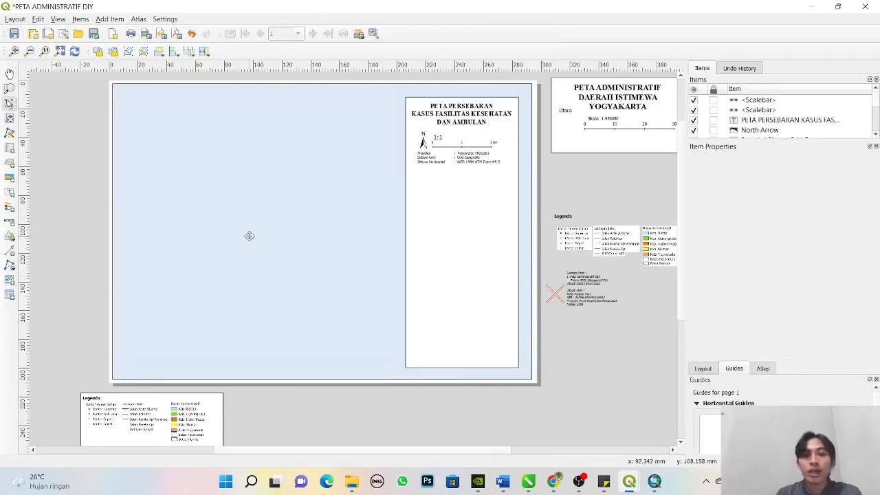
- Switch to the main QGIS window, close the Layout Manager, and examine the map at several scales, finishing with DIY province framed
{"action": "left_click", "coordinate": [578, 423]}
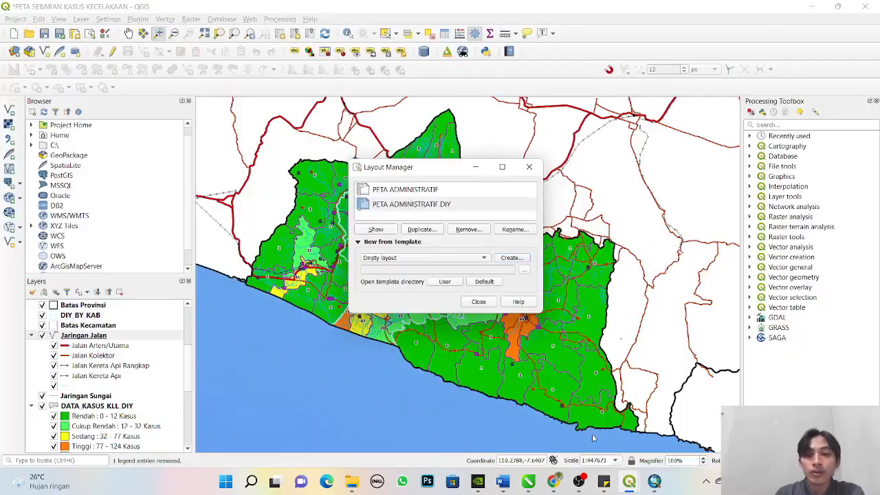
{"action": "left_click", "coordinate": [529, 166]}
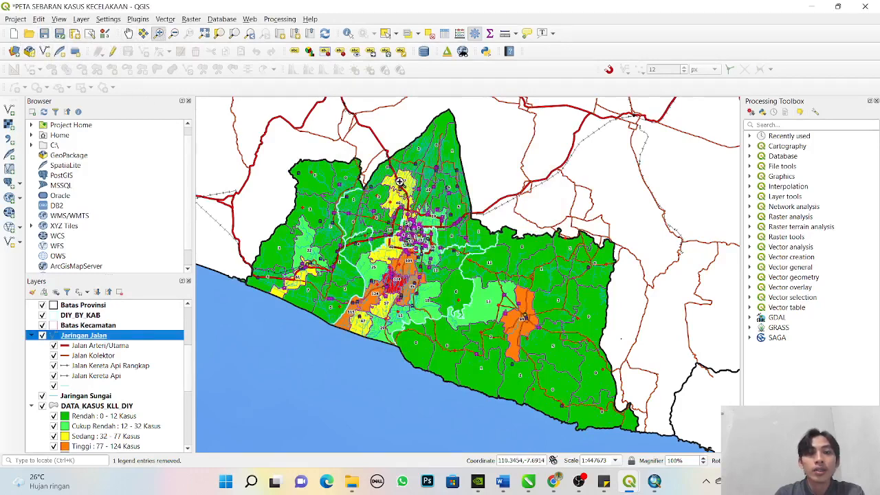
{"action": "left_click_drag", "start_coordinate": [356, 182], "coordinate": [460, 271]}
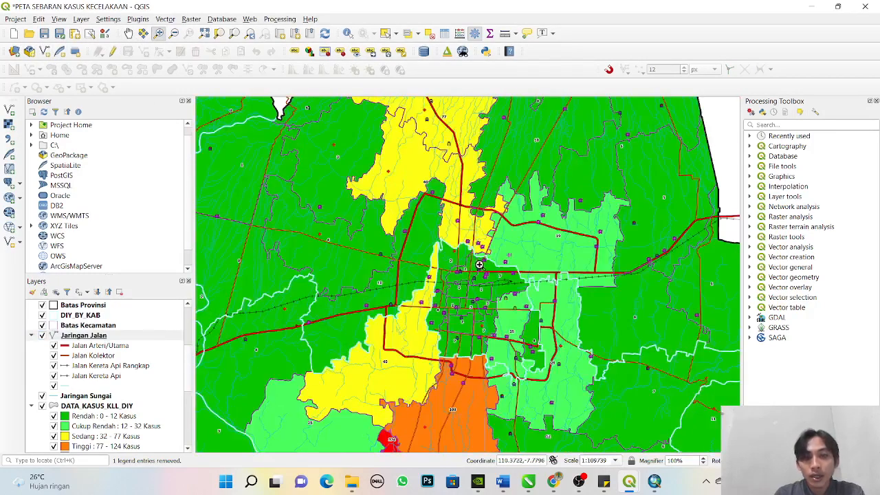
{"action": "left_click", "coordinate": [177, 35]}
{"action": "left_click_drag", "start_coordinate": [378, 267], "coordinate": [525, 342]}
{"action": "left_click_drag", "start_coordinate": [480, 296], "coordinate": [566, 347]}
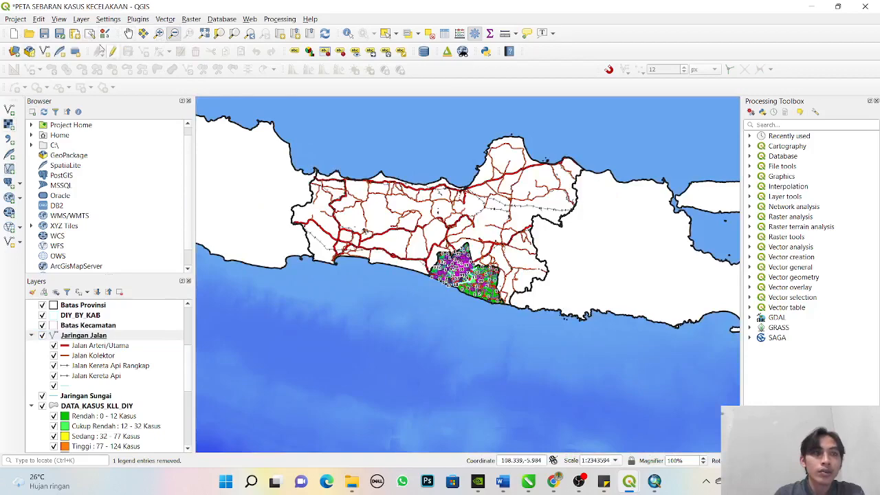
{"action": "left_click", "coordinate": [204, 34]}
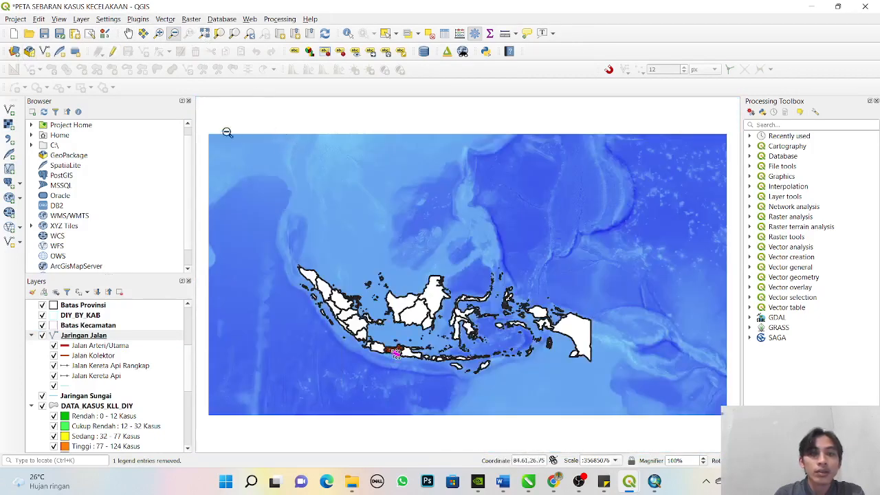
{"action": "left_click", "coordinate": [159, 32]}
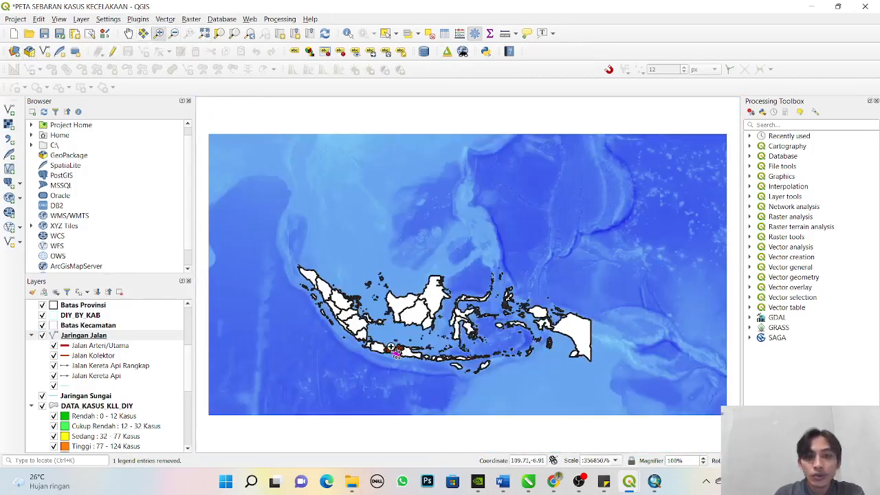
{"action": "left_click_drag", "start_coordinate": [387, 342], "coordinate": [411, 363]}
{"action": "left_click_drag", "start_coordinate": [370, 265], "coordinate": [527, 413]}
{"action": "left_click_drag", "start_coordinate": [261, 110], "coordinate": [670, 429]}
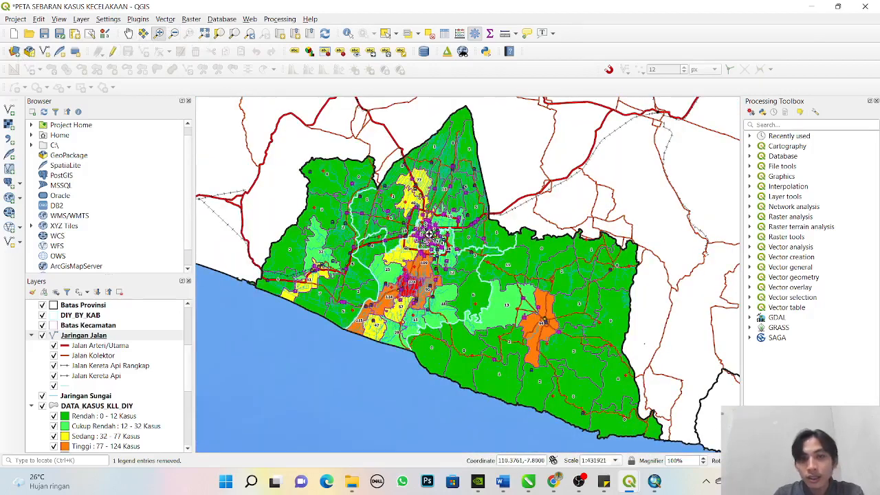
- Set the SVG marker size of the RUMAH_SAKIT layer to 2.2 mm in width and height
{"action": "left_click_drag", "start_coordinate": [186, 372], "coordinate": [197, 315]}
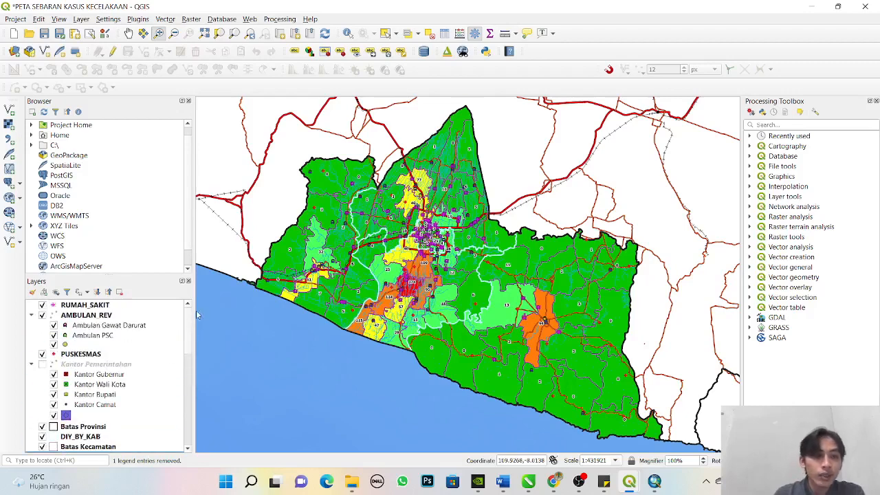
{"action": "left_click", "coordinate": [52, 307]}
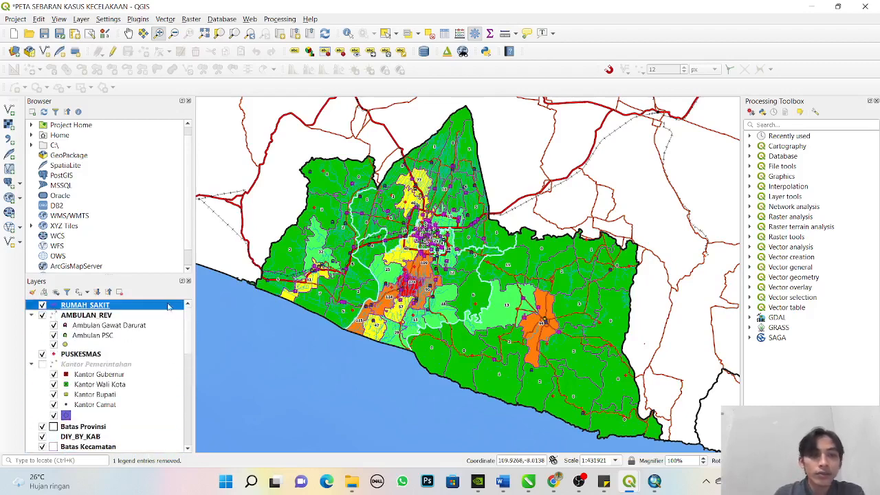
{"action": "double_click", "coordinate": [57, 306]}
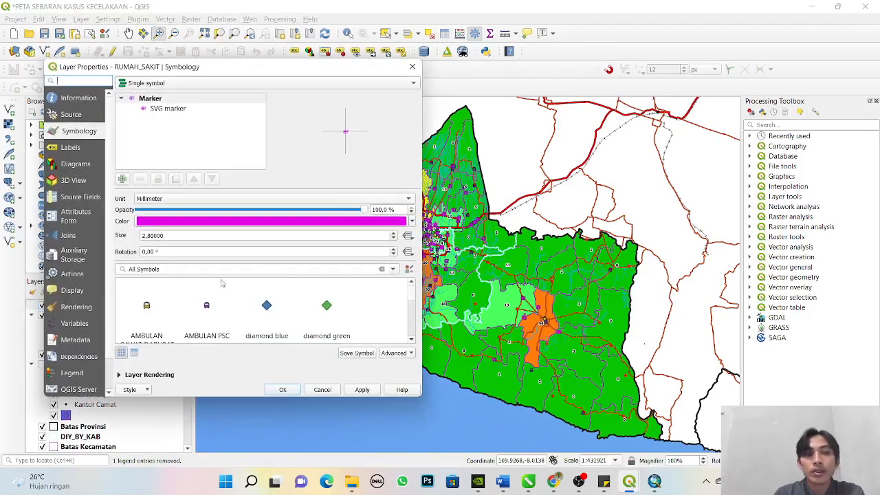
{"action": "left_click", "coordinate": [165, 110]}
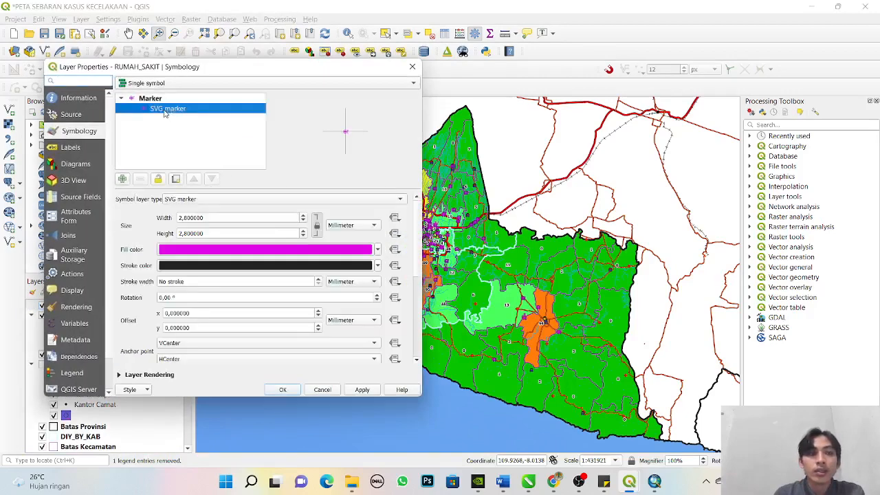
{"action": "left_click", "coordinate": [303, 236]}
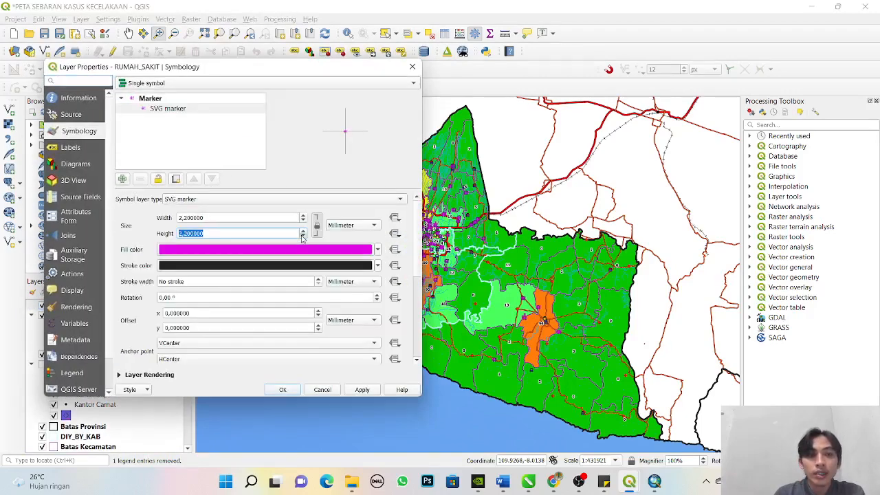
{"action": "left_click", "coordinate": [283, 389]}
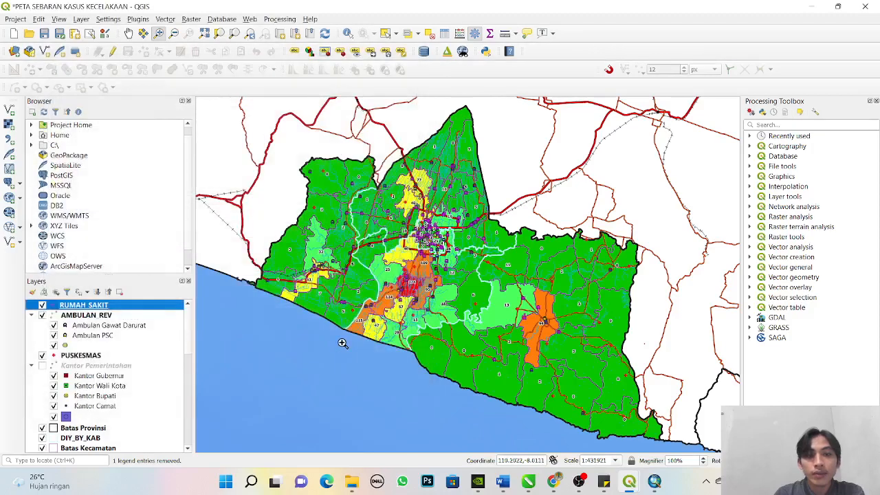
- Reduce the SVG marker size of the Ambulan Gawat Darurat category in the AMBULAN_REV layer
{"action": "double_click", "coordinate": [65, 325]}
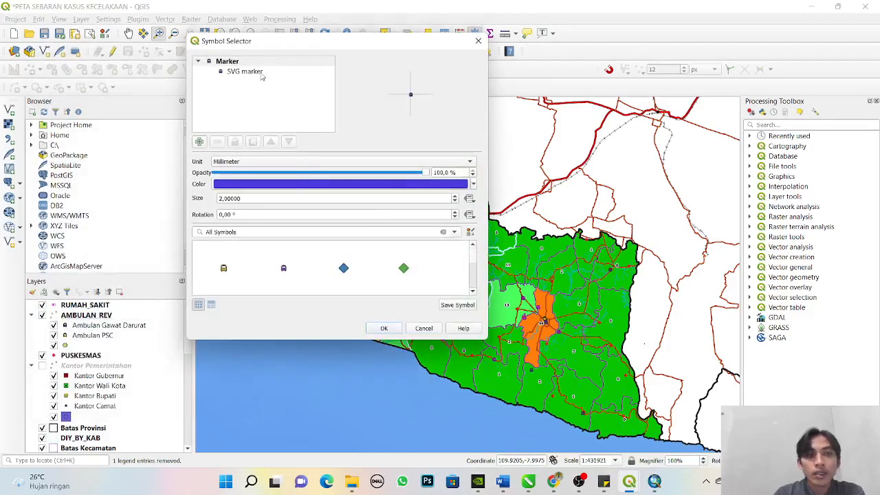
{"action": "left_click", "coordinate": [247, 71]}
{"action": "left_click", "coordinate": [364, 198]}
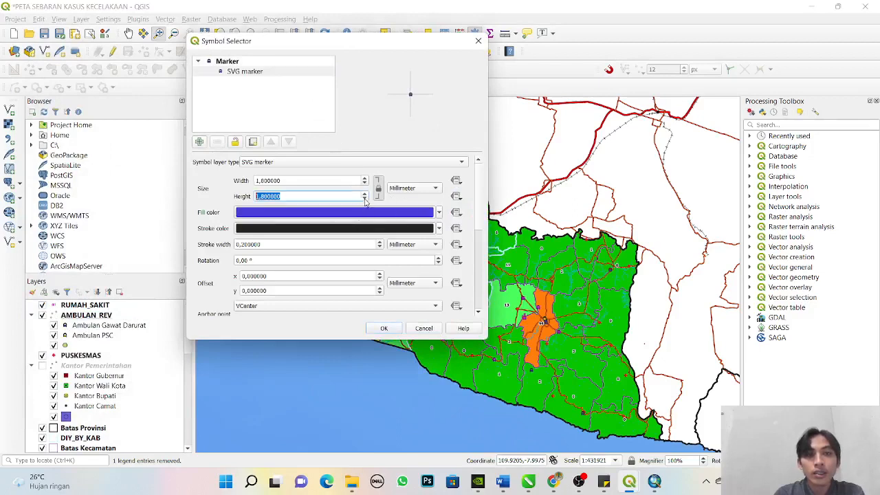
{"action": "left_click", "coordinate": [386, 329]}
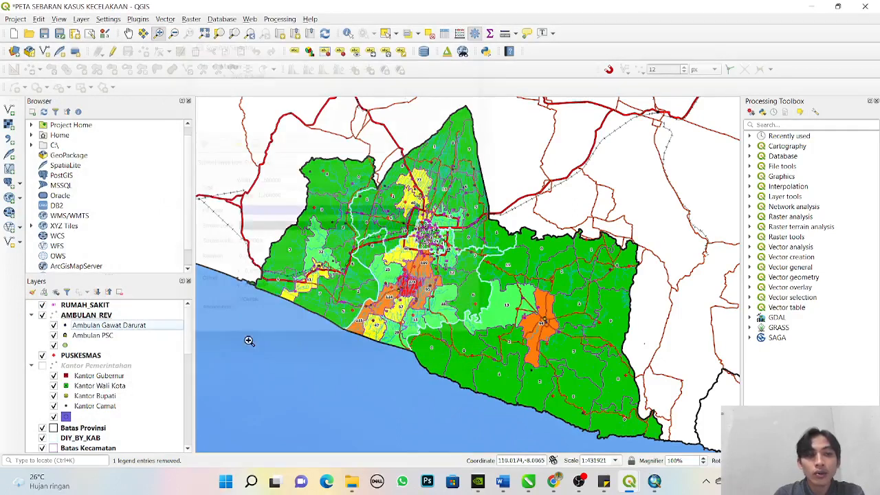
- Set the SVG marker size of the Ambulan PSC category to 1 mm in width and height
{"action": "double_click", "coordinate": [66, 335]}
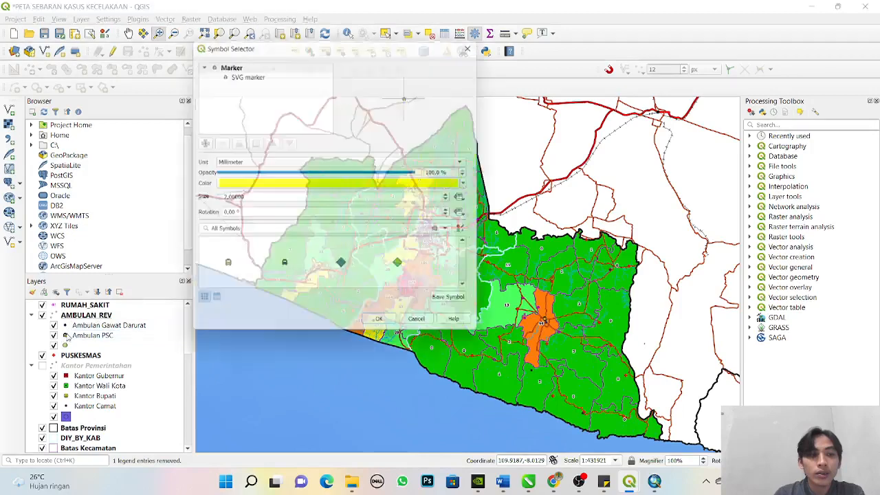
{"action": "left_click", "coordinate": [263, 73]}
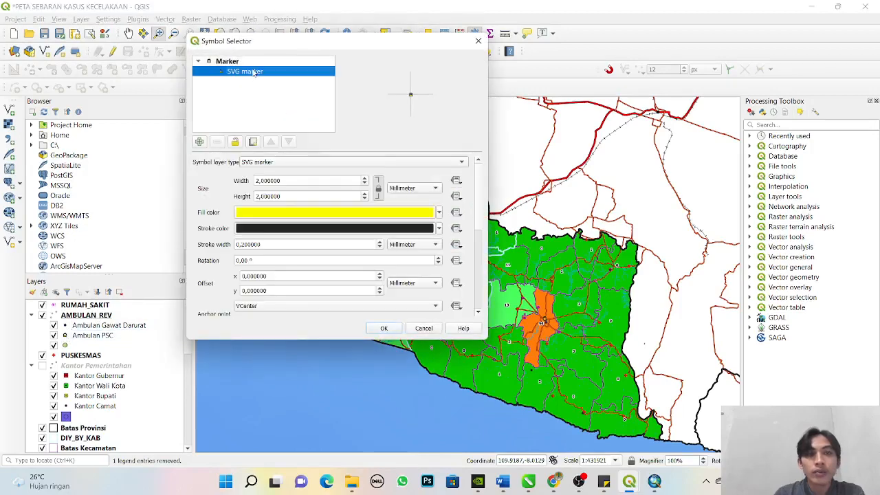
{"action": "left_click", "coordinate": [365, 200]}
{"action": "left_click", "coordinate": [365, 199]}
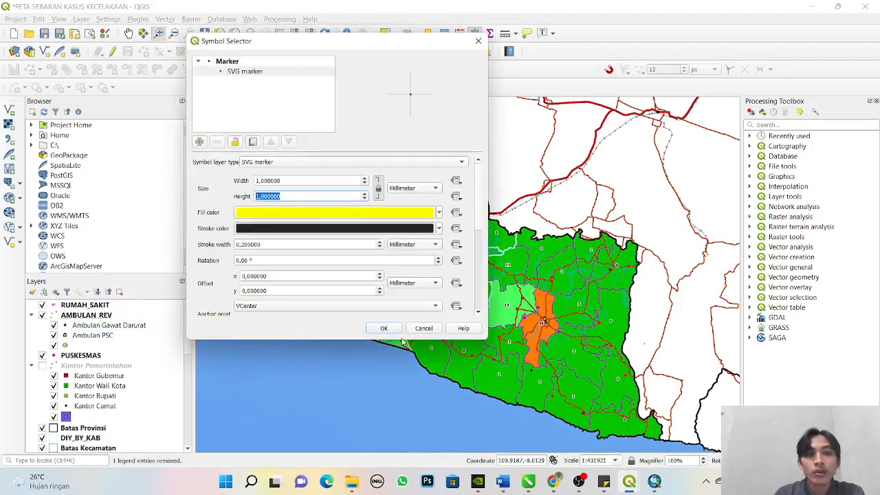
{"action": "left_click", "coordinate": [390, 330]}
- Move the PUSKESMAS layer above AMBULAN_REV and set its SVG marker size to 1.8 mm
{"action": "left_click_drag", "start_coordinate": [68, 355], "coordinate": [85, 314]}
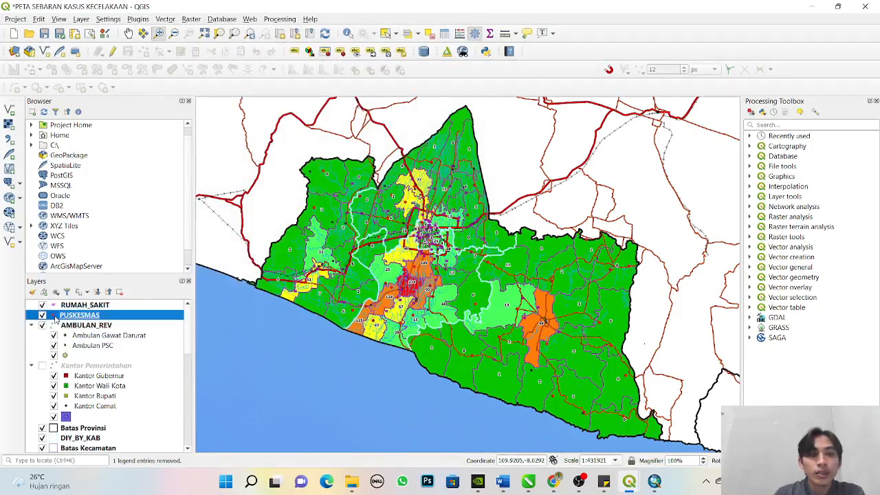
{"action": "double_click", "coordinate": [55, 318]}
{"action": "left_click", "coordinate": [411, 66]}
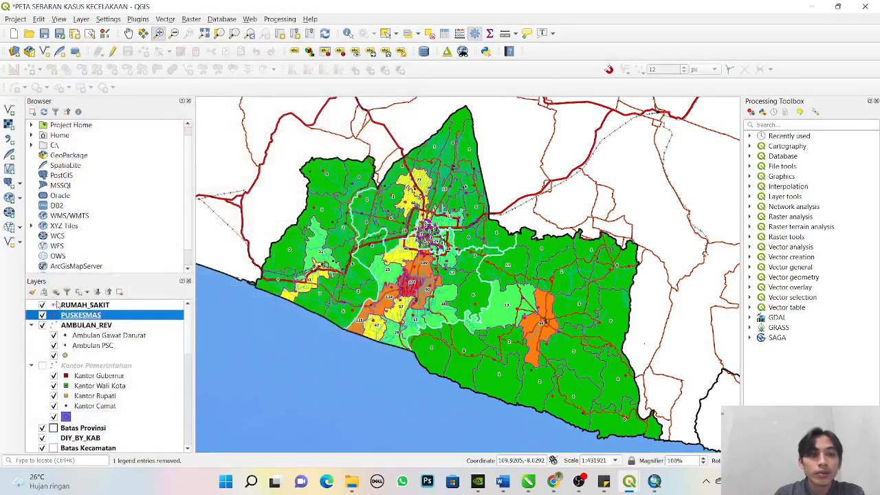
{"action": "double_click", "coordinate": [55, 316]}
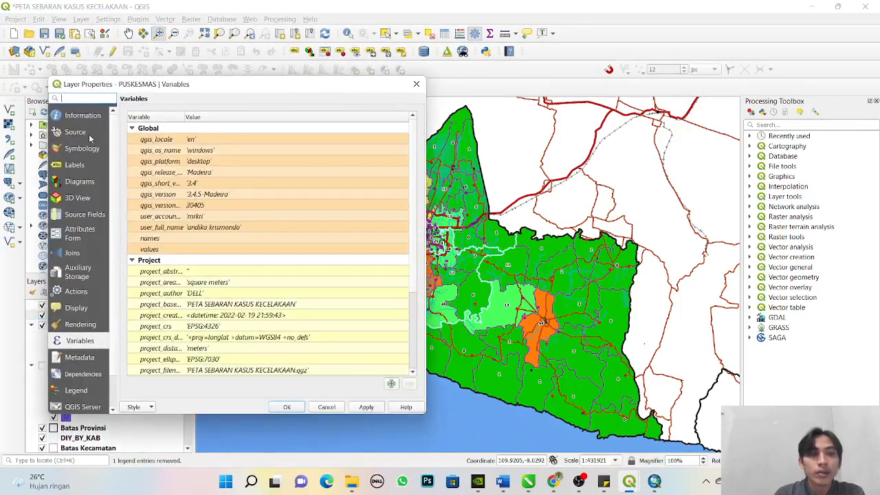
{"action": "left_click", "coordinate": [82, 148]}
{"action": "left_click", "coordinate": [151, 128]}
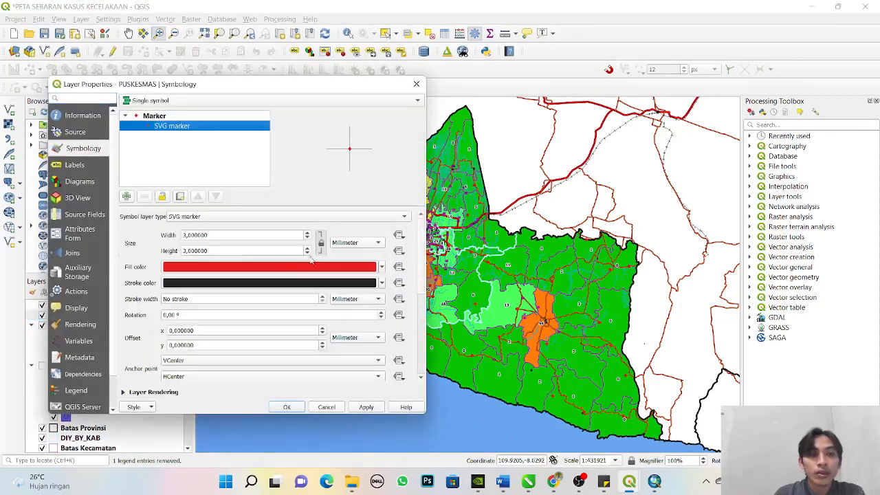
{"action": "left_click", "coordinate": [308, 244]}
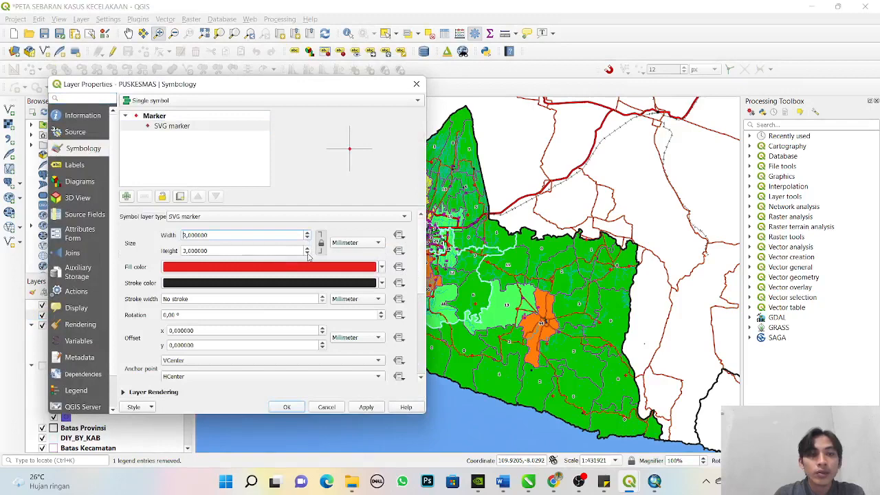
{"action": "double_click", "coordinate": [307, 253]}
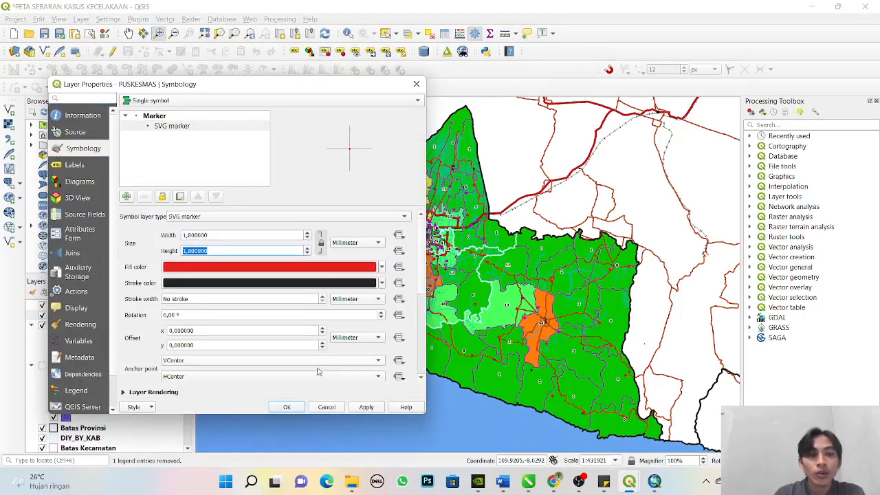
{"action": "left_click", "coordinate": [288, 409]}
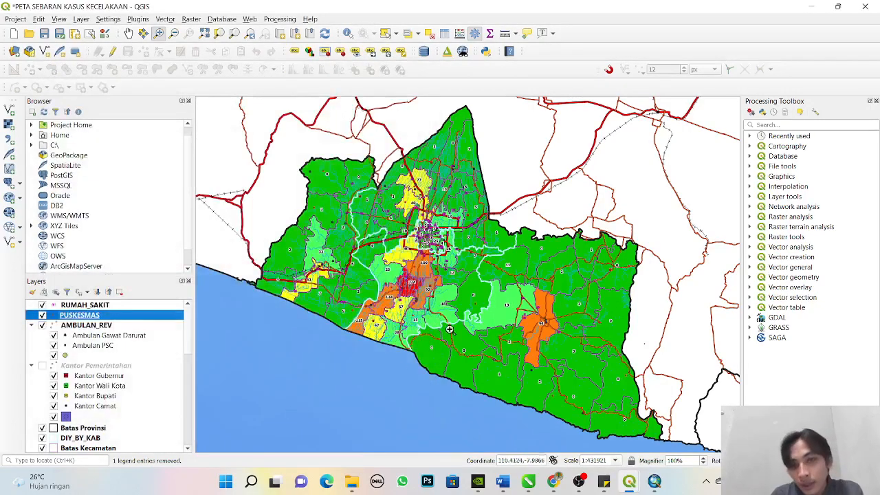
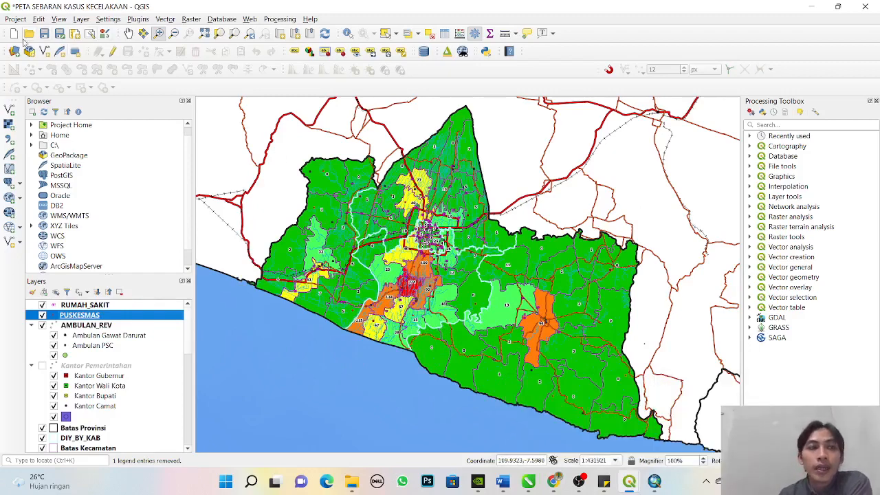
- Shift the map canvas westward and open the existing PETA ADMINISTRATIF DIY print layout
{"action": "left_click", "coordinate": [127, 32]}
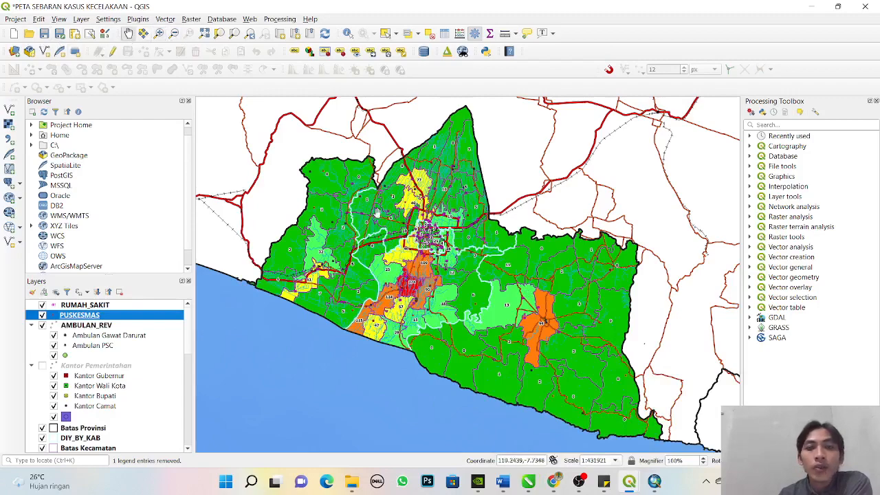
{"action": "left_click_drag", "start_coordinate": [412, 237], "coordinate": [369, 238]}
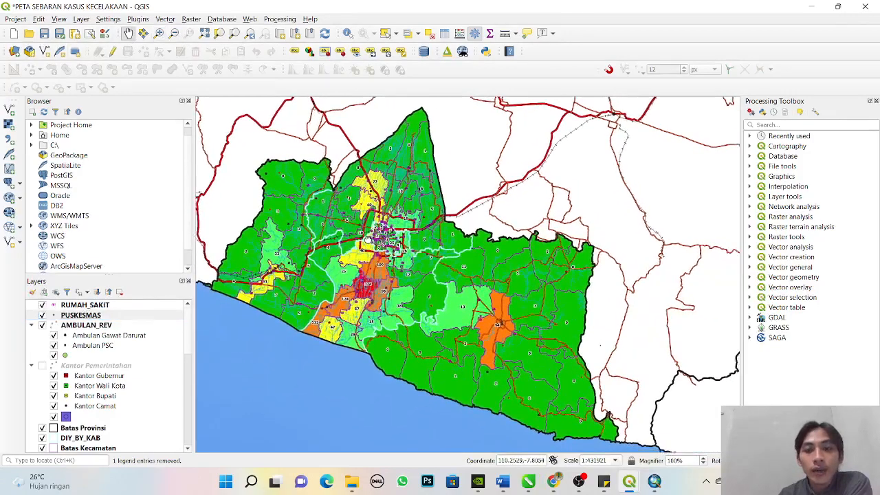
{"action": "left_click_drag", "start_coordinate": [411, 261], "coordinate": [404, 262]}
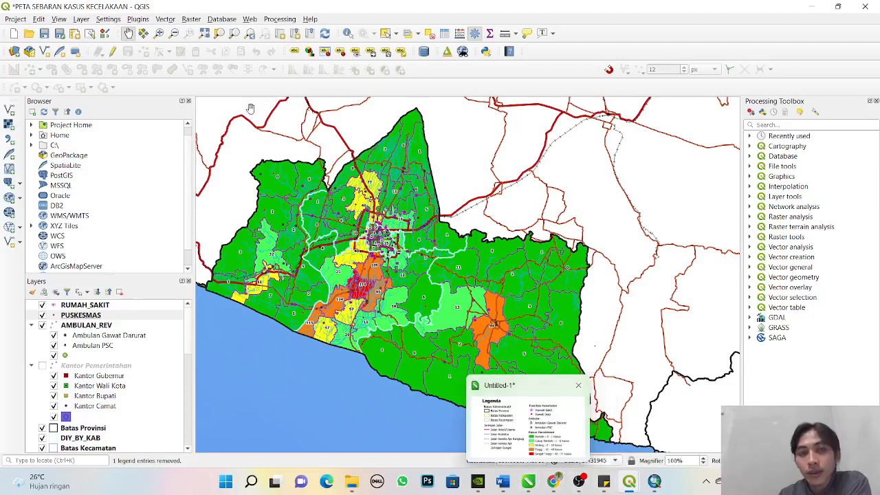
{"action": "left_click", "coordinate": [90, 33]}
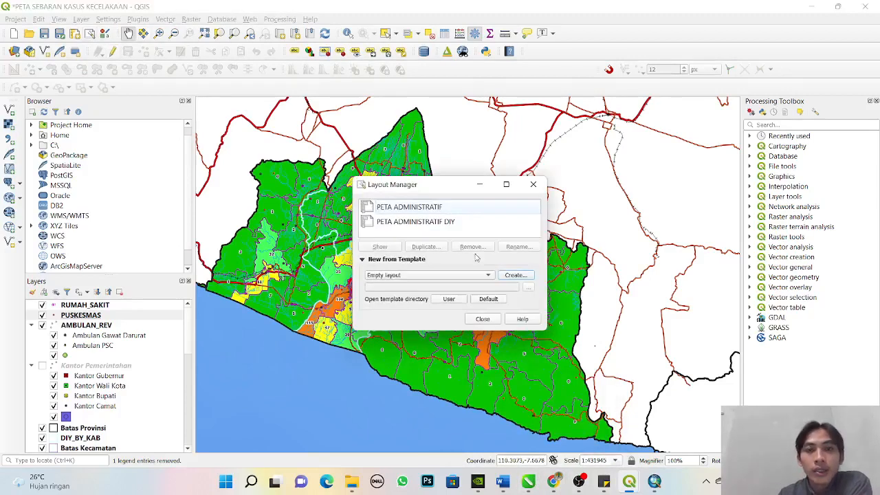
{"action": "left_click", "coordinate": [451, 227]}
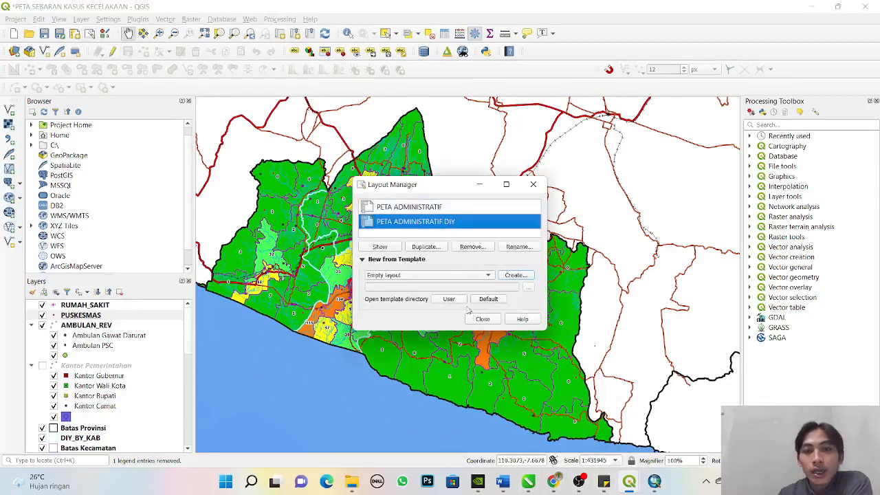
{"action": "left_click", "coordinate": [380, 248]}
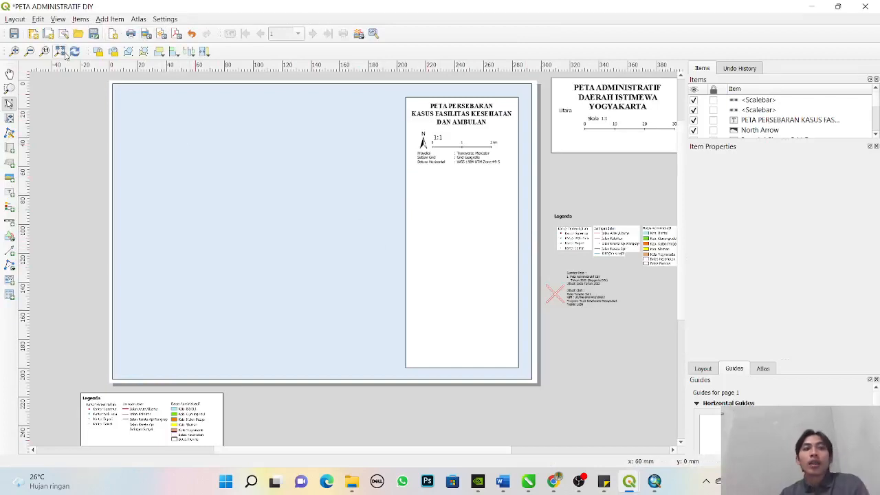
- Move the white information panel off the page's left side and the PETA PERSEBARAN title below the page
{"action": "left_click", "coordinate": [436, 236]}
{"action": "left_click_drag", "start_coordinate": [485, 218], "coordinate": [63, 218]}
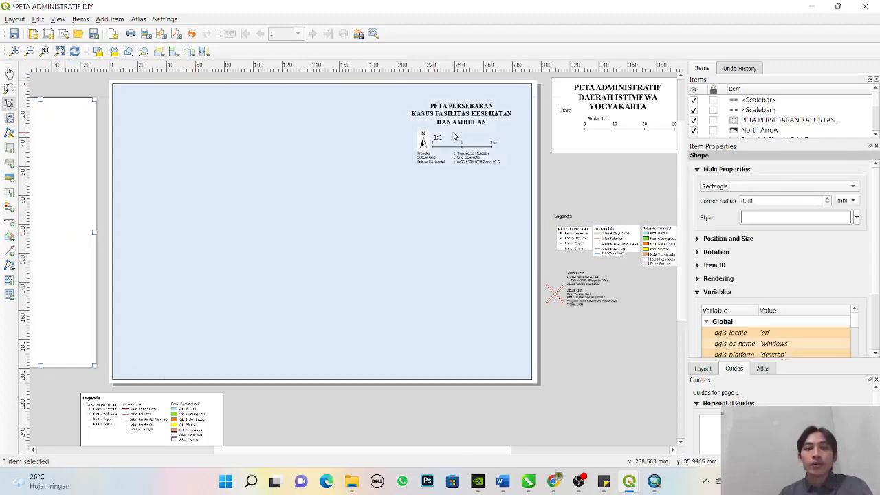
{"action": "left_click", "coordinate": [454, 136]}
{"action": "left_click_drag", "start_coordinate": [455, 111], "coordinate": [366, 424]}
{"action": "left_click", "coordinate": [424, 142], "text": "shift"}
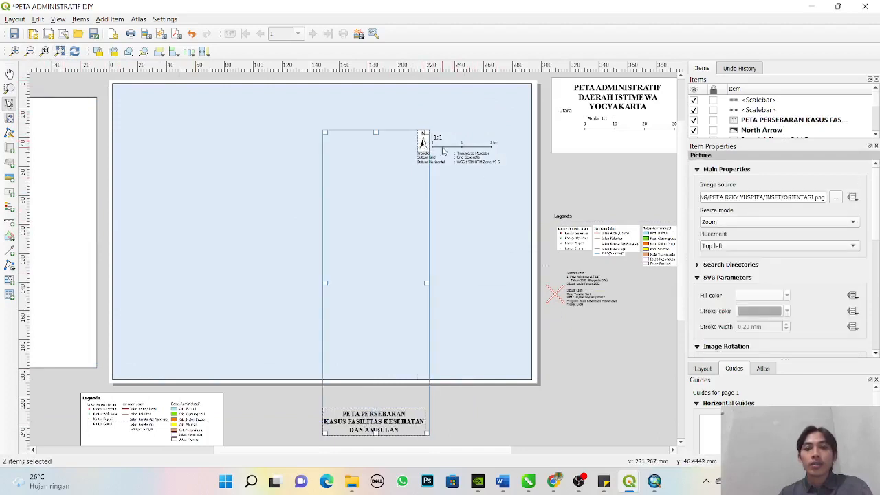
{"action": "left_click", "coordinate": [559, 337]}
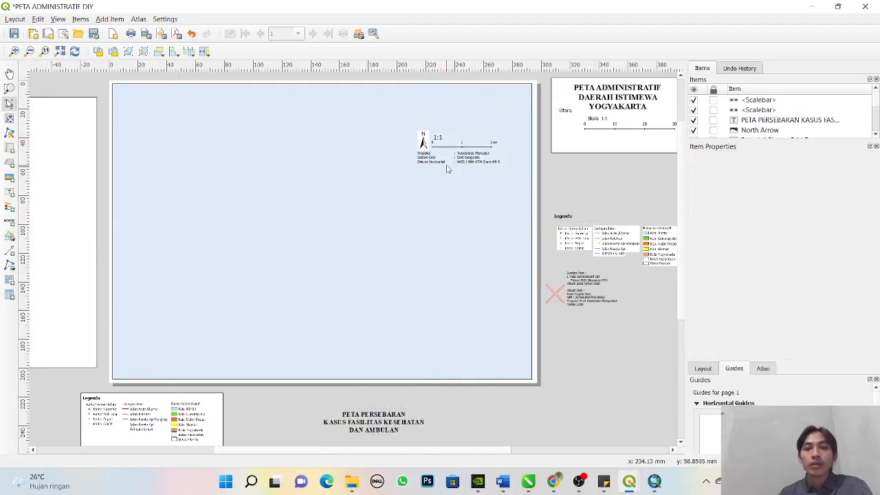
- Move the north arrow, line scale bar, projection labels and numeric scale off the page to its lower edge and right side
{"action": "left_click", "coordinate": [424, 143]}
{"action": "left_click_drag", "start_coordinate": [424, 142], "coordinate": [450, 407]}
{"action": "left_click_drag", "start_coordinate": [464, 141], "coordinate": [518, 403]}
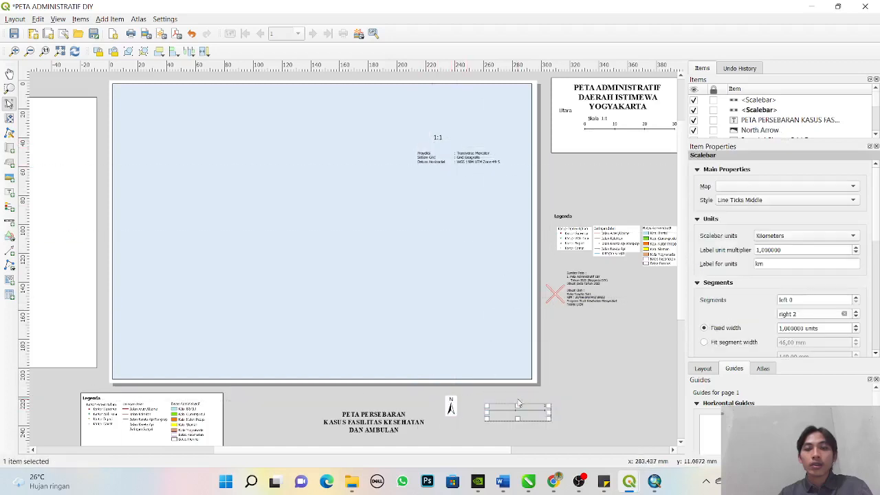
{"action": "left_click", "coordinate": [475, 163]}
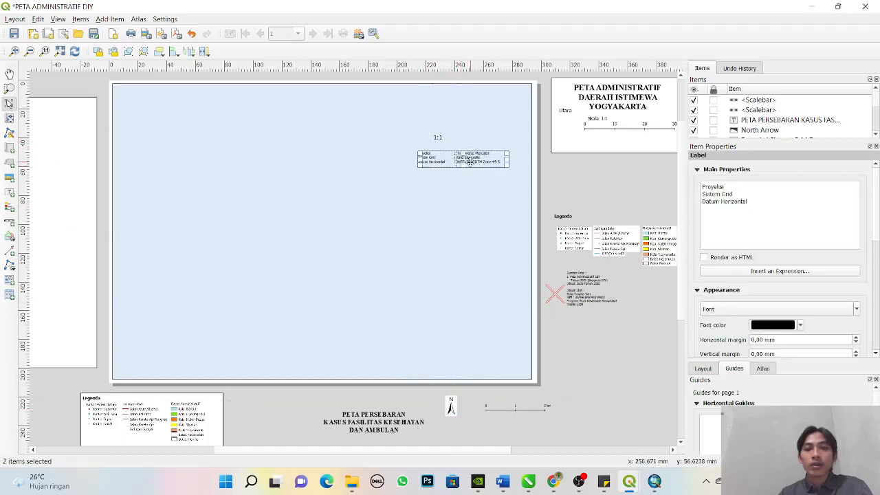
{"action": "left_click_drag", "start_coordinate": [470, 161], "coordinate": [620, 356]}
{"action": "left_click", "coordinate": [441, 138]}
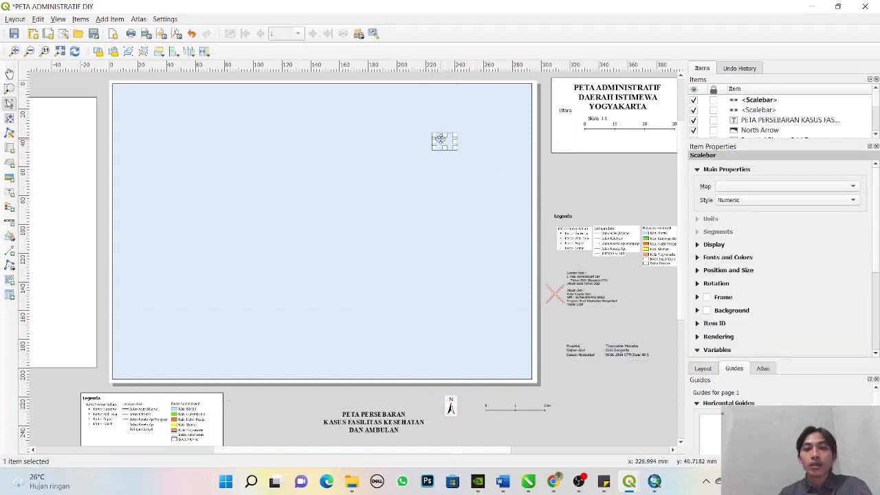
{"action": "left_click_drag", "start_coordinate": [439, 140], "coordinate": [566, 383]}
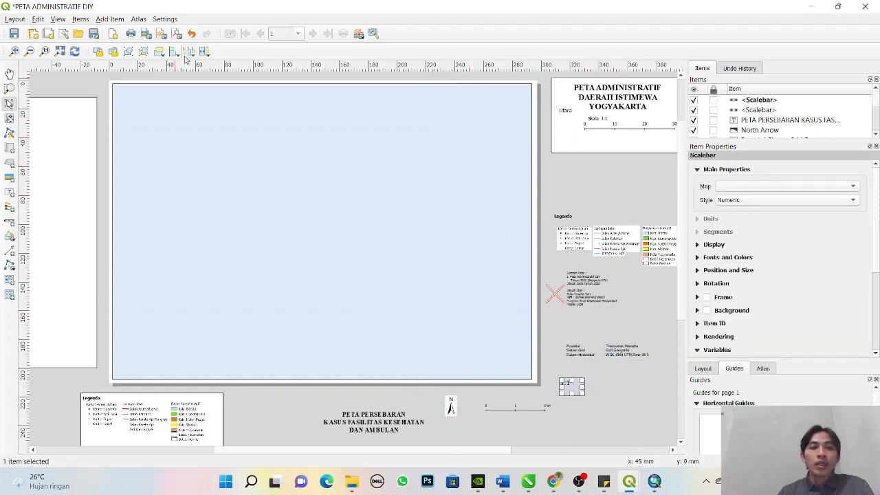
{"action": "left_click", "coordinate": [97, 21]}
{"action": "left_click", "coordinate": [126, 42]}
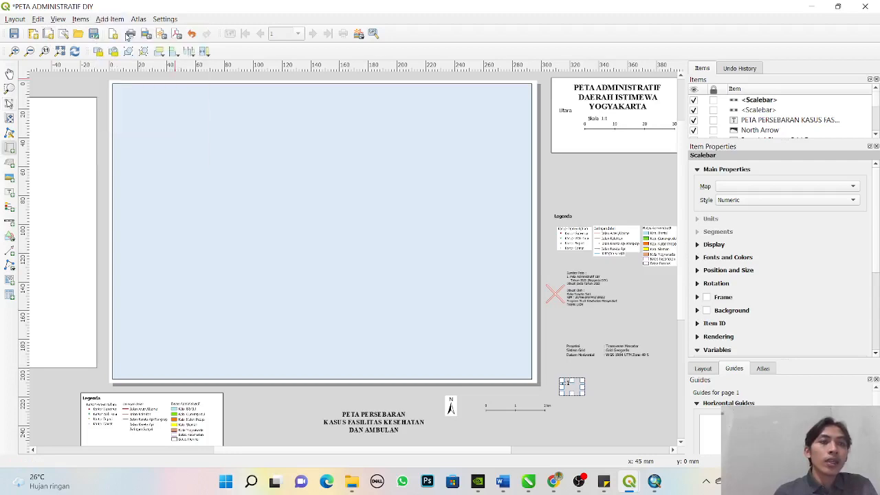
{"action": "left_click_drag", "start_coordinate": [116, 88], "coordinate": [286, 125]}
{"action": "key", "text": "Delete"}
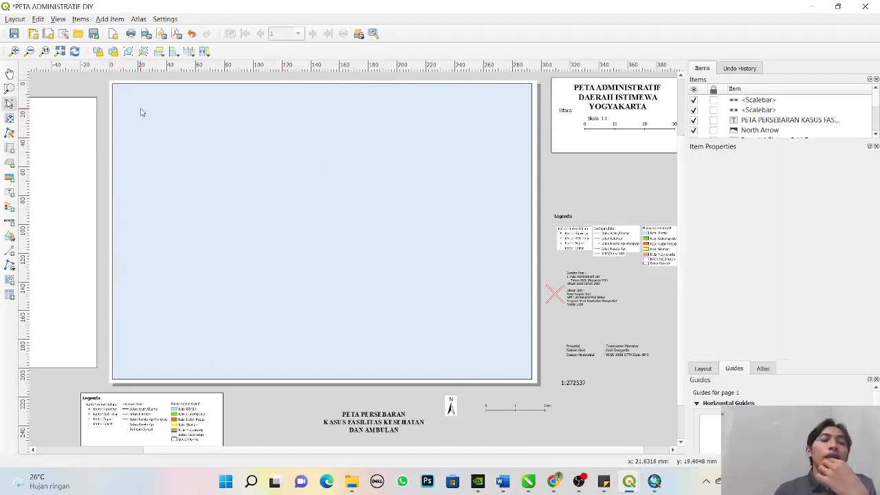
- Replace the pale blue background shape with a new rectangle that fills the page inside a narrow margin
{"action": "left_click", "coordinate": [194, 99]}
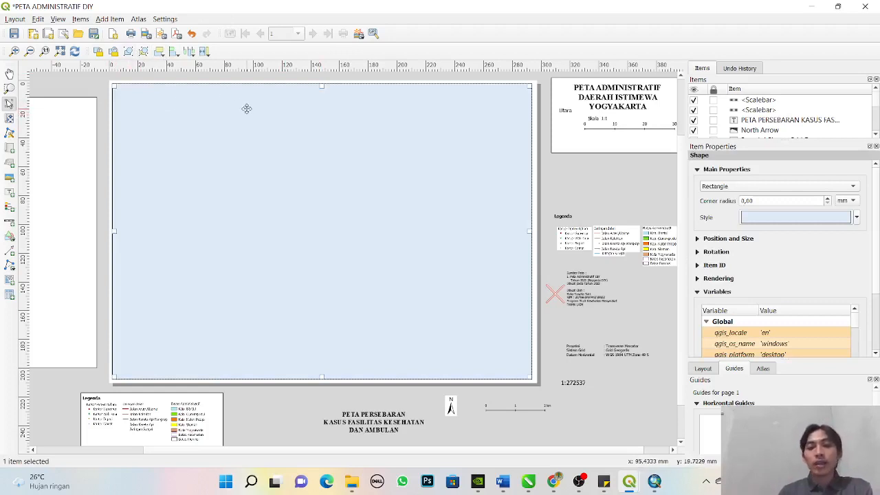
{"action": "key", "text": "Delete"}
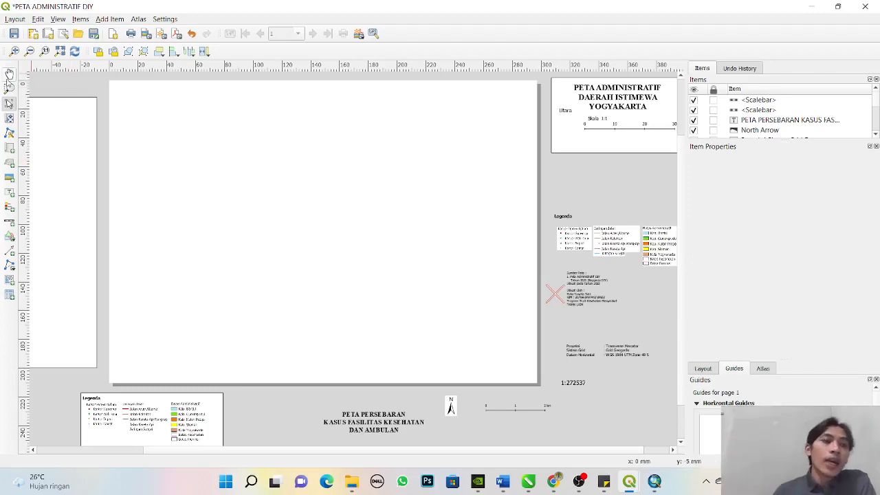
{"action": "left_click", "coordinate": [12, 241]}
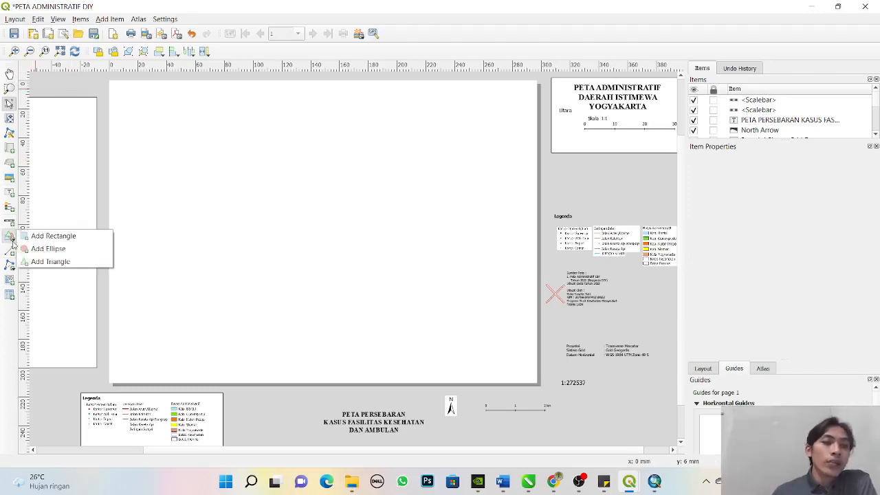
{"action": "left_click", "coordinate": [53, 250]}
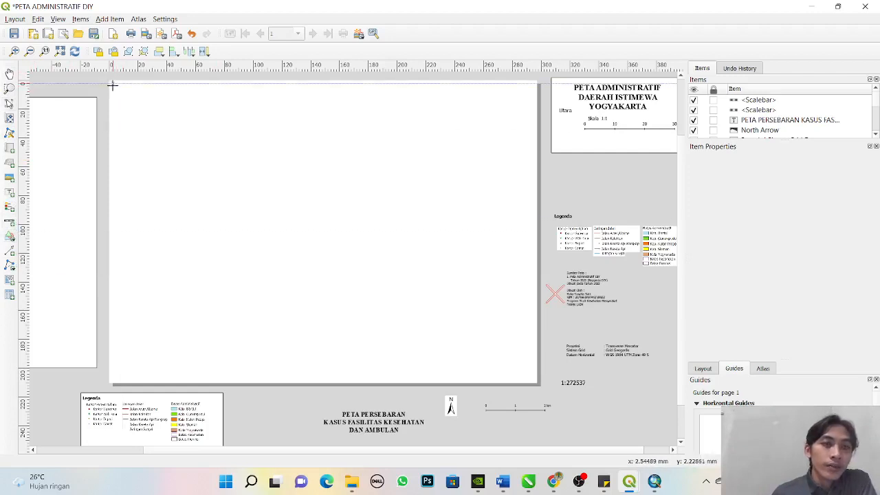
{"action": "left_click_drag", "start_coordinate": [113, 83], "coordinate": [531, 378]}
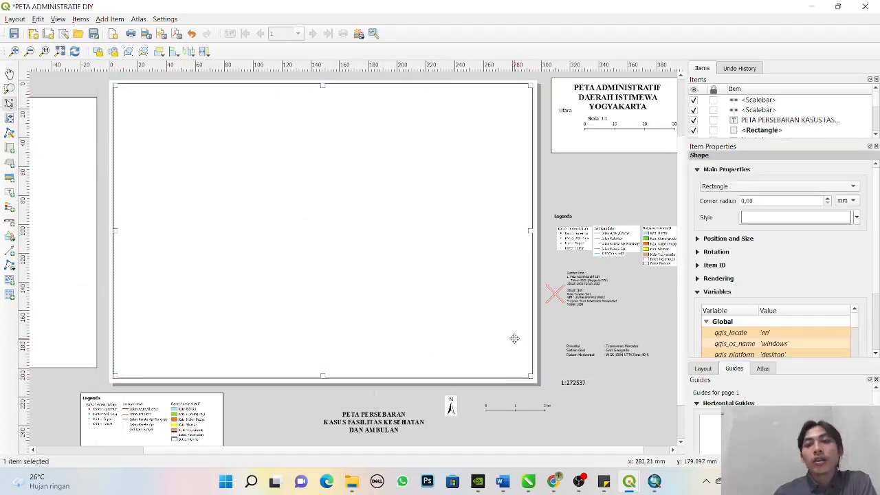
- Set the new rectangle's simple fill to a light cyan with hue 188° and saturation 29%
{"action": "left_click", "coordinate": [800, 219]}
{"action": "left_click", "coordinate": [757, 296]}
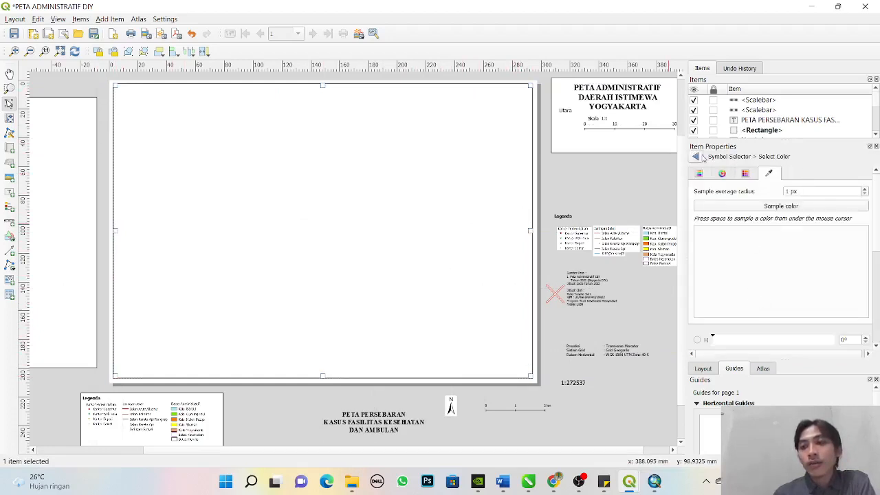
{"action": "left_click", "coordinate": [696, 157]}
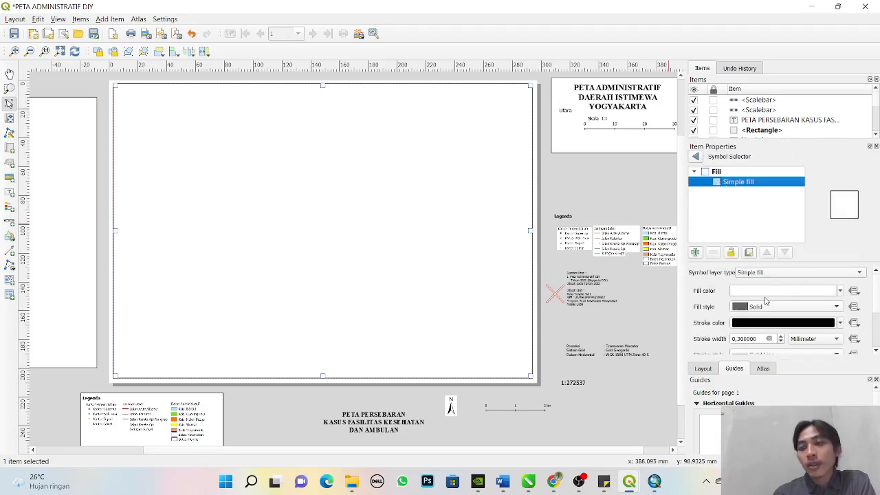
{"action": "left_click", "coordinate": [764, 291]}
{"action": "left_click", "coordinate": [745, 173]}
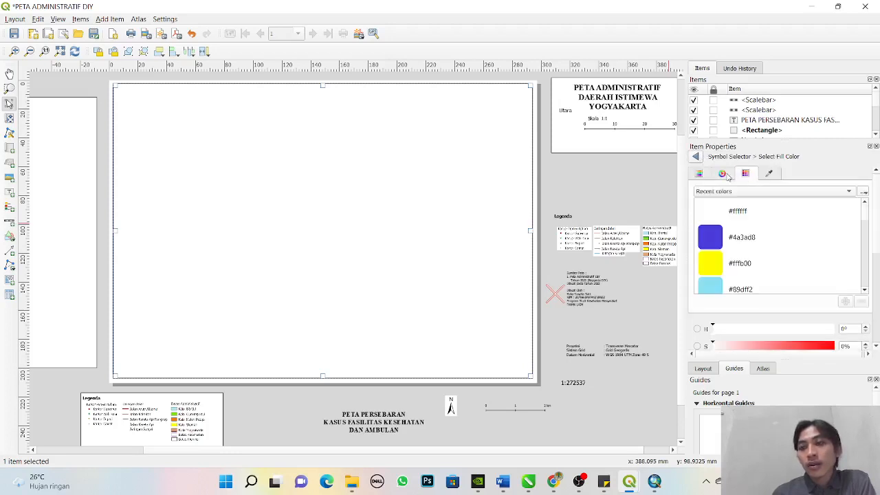
{"action": "left_click", "coordinate": [722, 173]}
{"action": "left_click", "coordinate": [699, 173]}
{"action": "left_click", "coordinate": [748, 240]}
{"action": "mouse_move", "coordinate": [751, 246]}
{"action": "left_mouse_down"}
{"action": "mouse_move", "coordinate": [701, 248]}
{"action": "mouse_move", "coordinate": [722, 230]}
{"action": "mouse_move", "coordinate": [707, 213]}
{"action": "mouse_move", "coordinate": [793, 232]}
{"action": "mouse_move", "coordinate": [787, 255]}
{"action": "mouse_move", "coordinate": [833, 258]}
{"action": "mouse_move", "coordinate": [695, 246]}
{"action": "mouse_move", "coordinate": [759, 268]}
{"action": "mouse_move", "coordinate": [713, 251]}
{"action": "mouse_move", "coordinate": [741, 248]}
{"action": "left_mouse_up"}
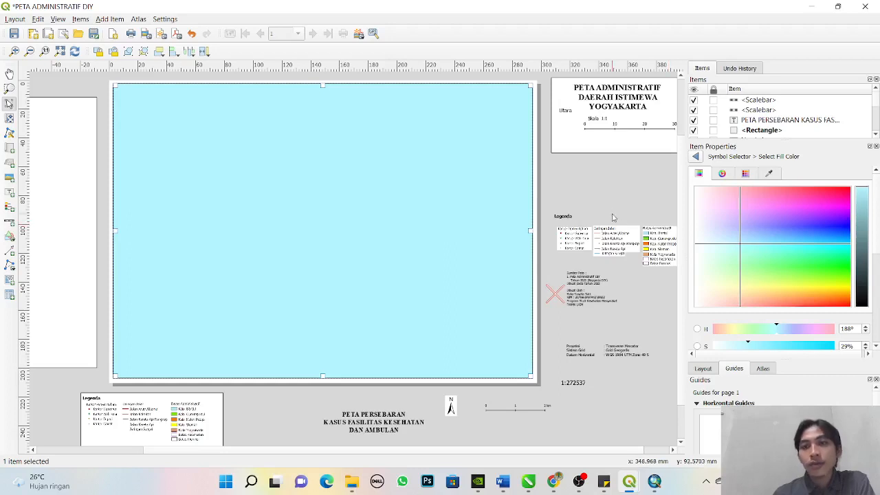
{"action": "left_click", "coordinate": [613, 192]}
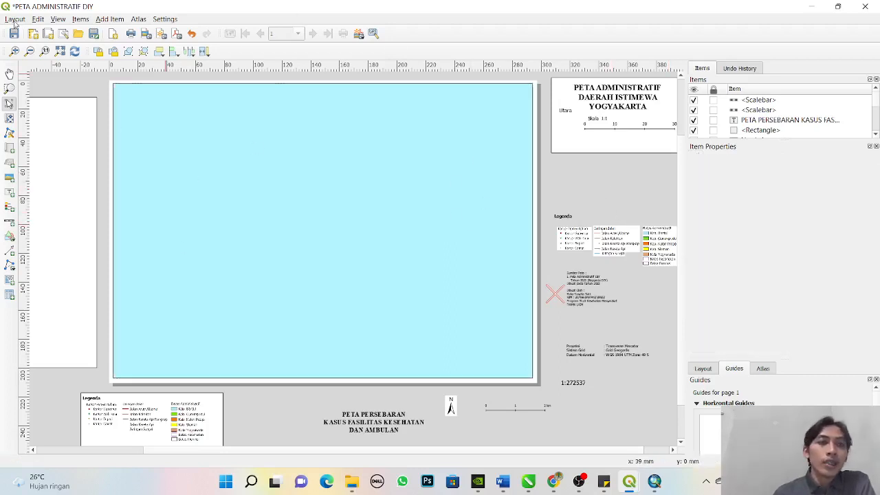
{"action": "left_click", "coordinate": [104, 19]}
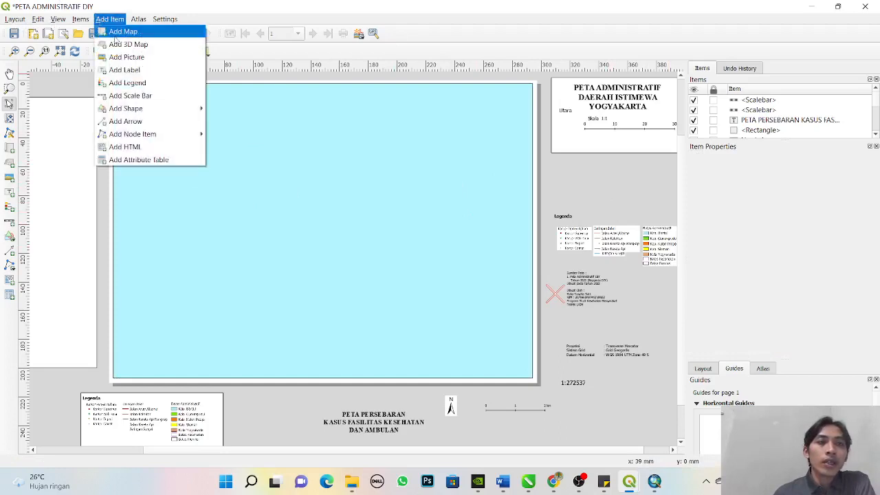
{"action": "left_click", "coordinate": [130, 35]}
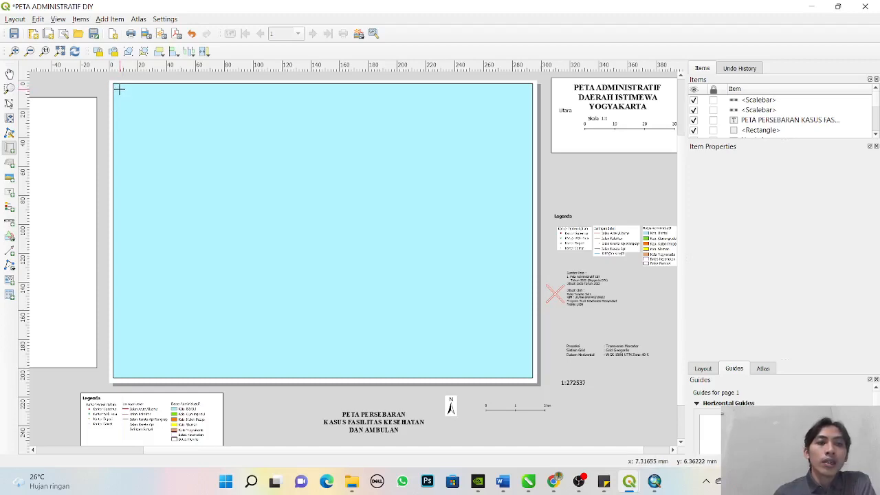
{"action": "mouse_move", "coordinate": [119, 90]}
{"action": "left_mouse_down"}
{"action": "mouse_move", "coordinate": [309, 210]}
{"action": "mouse_move", "coordinate": [527, 372]}
{"action": "left_mouse_up"}
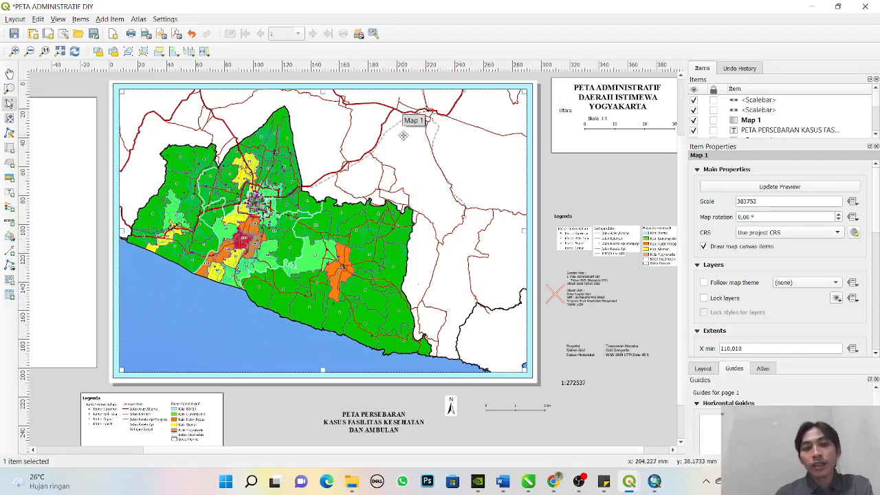
{"action": "key", "text": "Delete"}
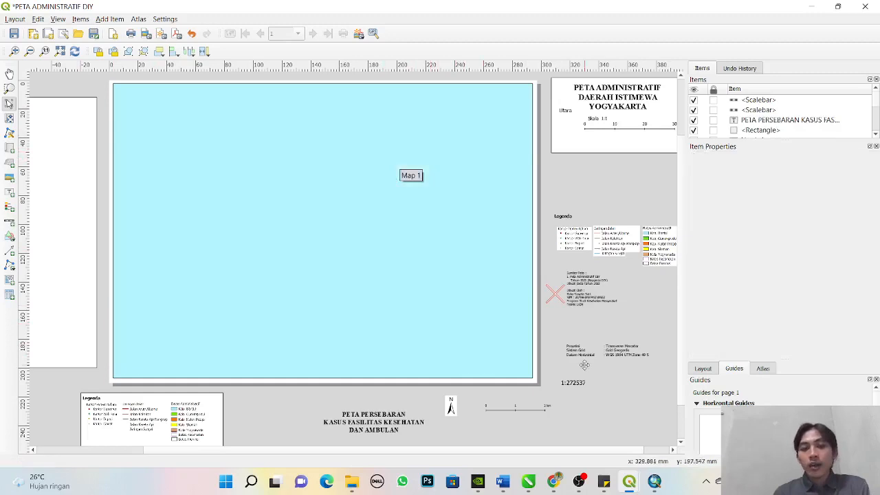
- Close the Layout Manager in the main QGIS window, shift DIY province eastward on the canvas, and return to the print layout
{"action": "mouse_move", "coordinate": [629, 481]}
{"action": "left_click", "coordinate": [579, 452]}
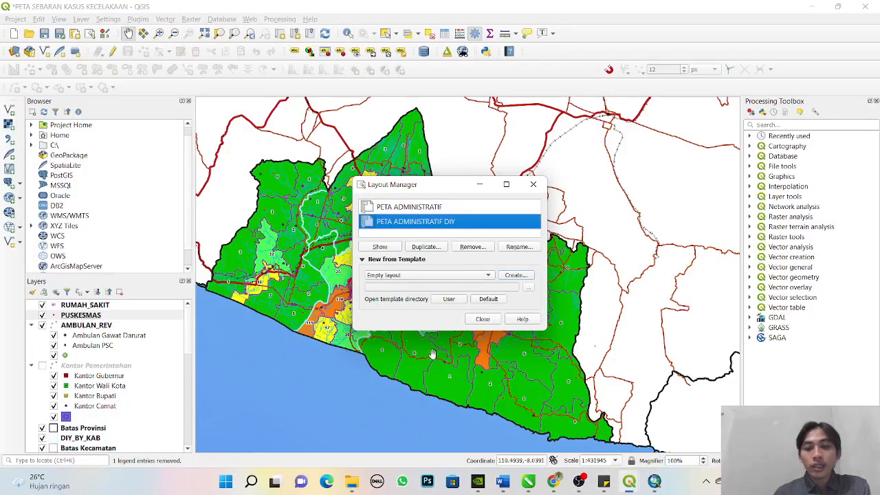
{"action": "left_click", "coordinate": [493, 321]}
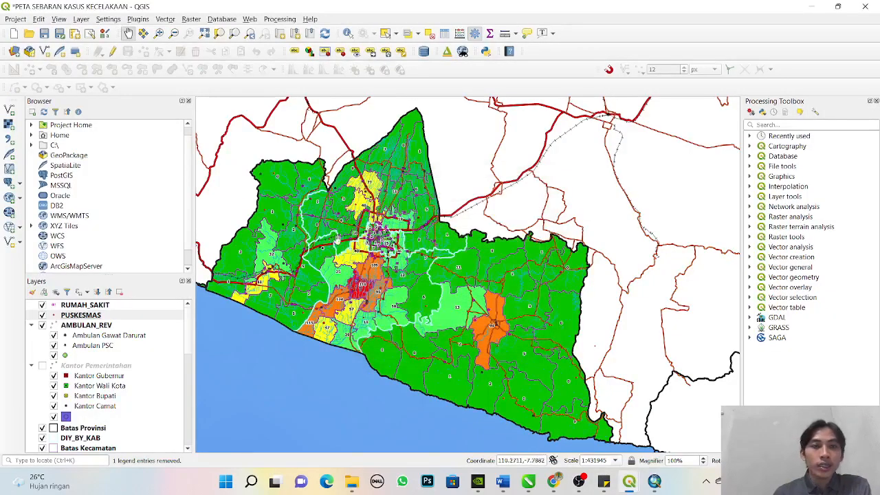
{"action": "left_click_drag", "start_coordinate": [400, 269], "coordinate": [459, 270]}
{"action": "mouse_move", "coordinate": [629, 481]}
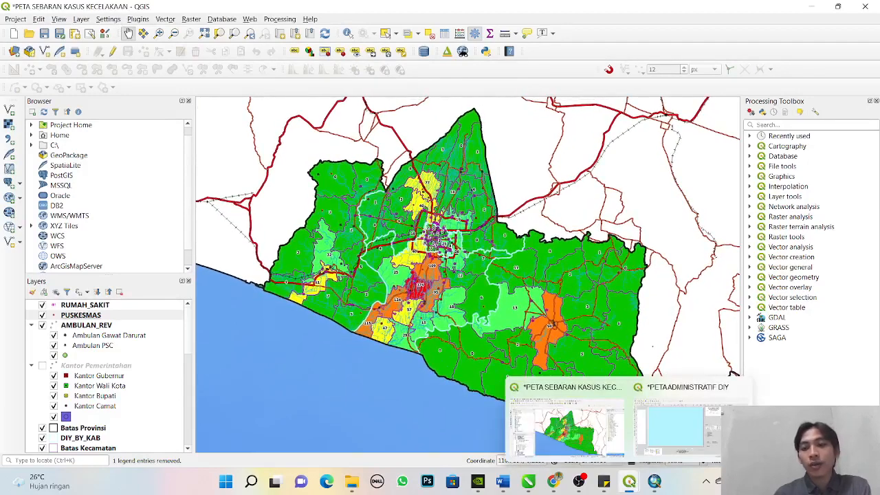
{"action": "left_click", "coordinate": [721, 412]}
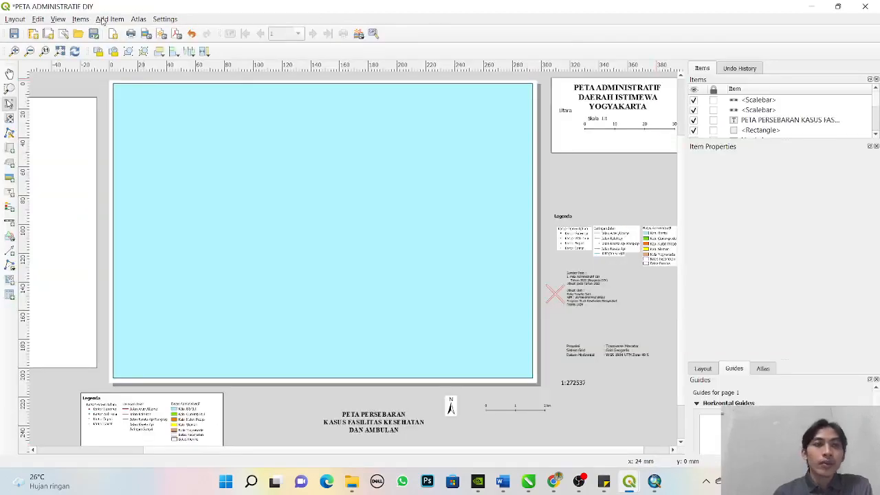
{"action": "left_click", "coordinate": [102, 21]}
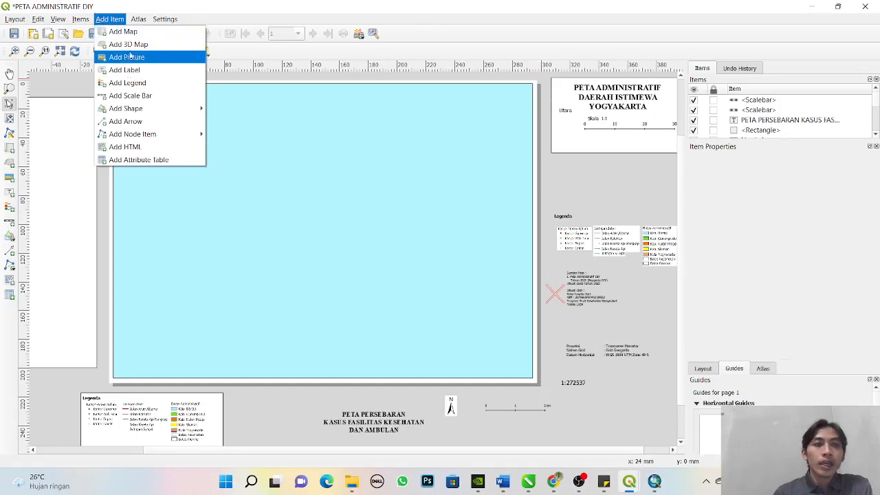
{"action": "left_click", "coordinate": [129, 57]}
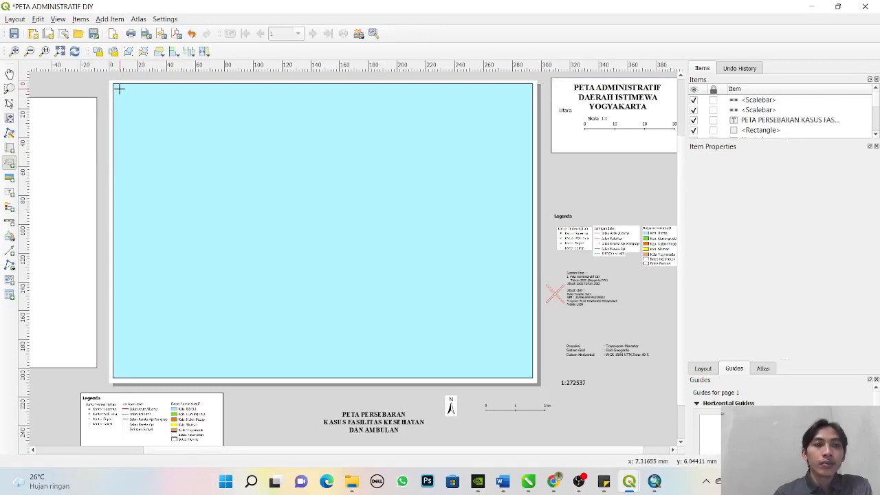
{"action": "left_click_drag", "start_coordinate": [118, 89], "coordinate": [528, 373]}
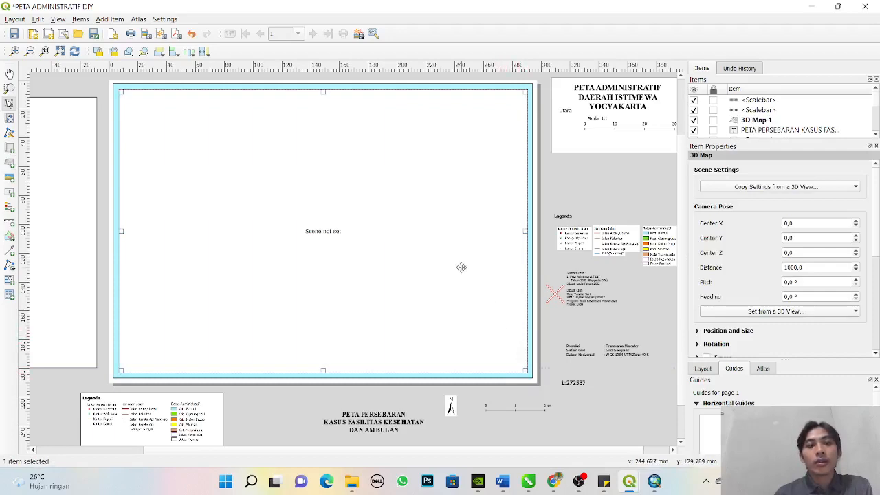
{"action": "left_click", "coordinate": [566, 193]}
{"action": "left_click", "coordinate": [471, 182]}
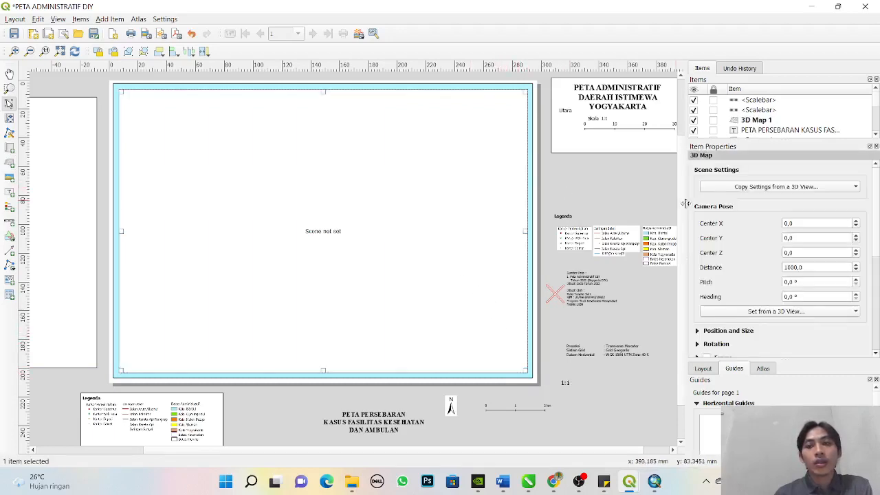
{"action": "key", "text": "Delete"}
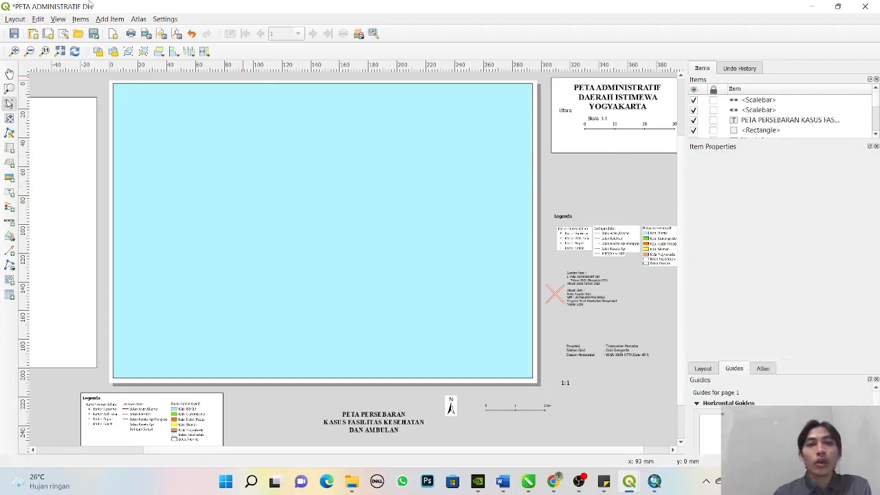
- Add a new map that fills the light cyan rectangle on the page, leaving a narrow margin on all sides
{"action": "left_click", "coordinate": [104, 19]}
{"action": "left_click", "coordinate": [116, 29]}
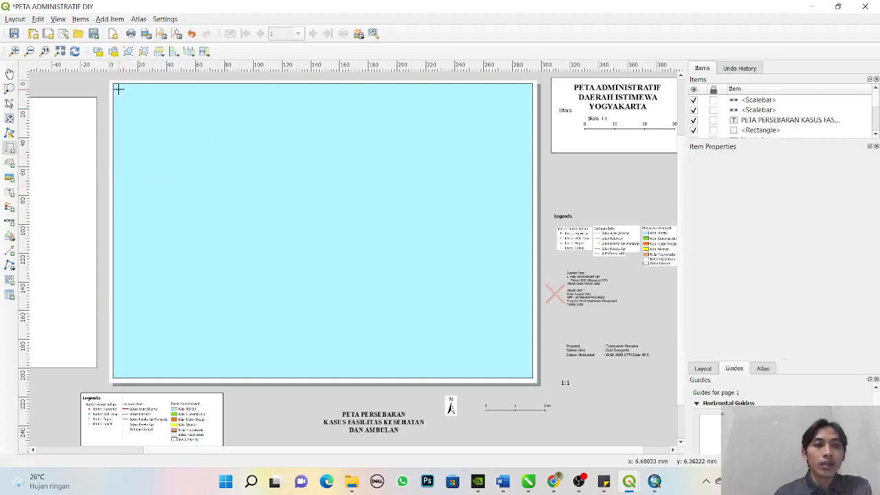
{"action": "mouse_move", "coordinate": [118, 90]}
{"action": "left_mouse_down"}
{"action": "mouse_move", "coordinate": [142, 118]}
{"action": "mouse_move", "coordinate": [433, 334]}
{"action": "mouse_move", "coordinate": [526, 371]}
{"action": "left_mouse_up"}
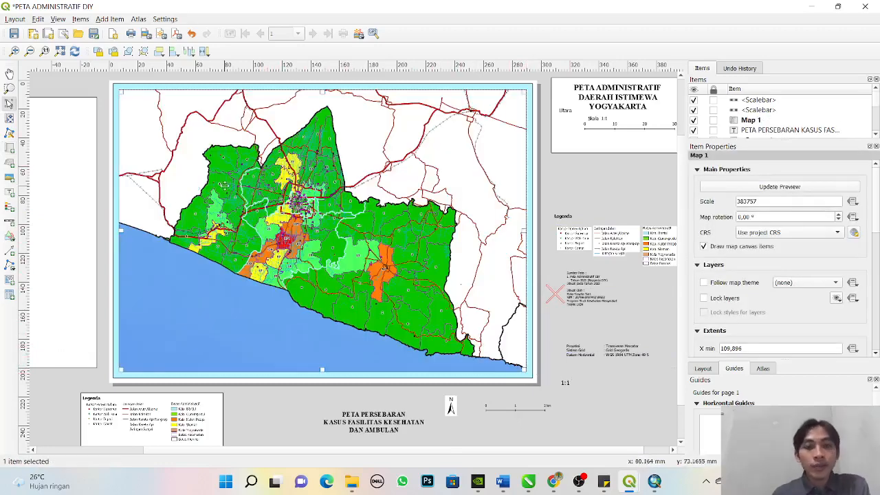
{"action": "left_click", "coordinate": [605, 424]}
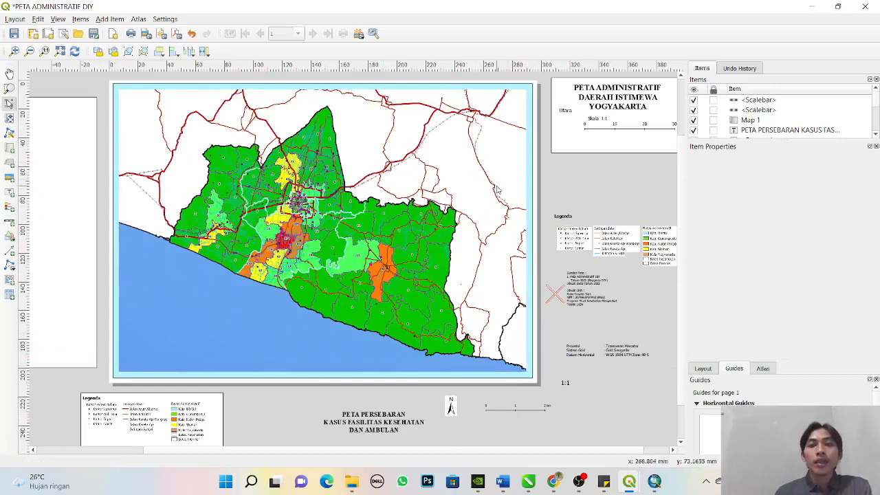
{"action": "left_click", "coordinate": [294, 165]}
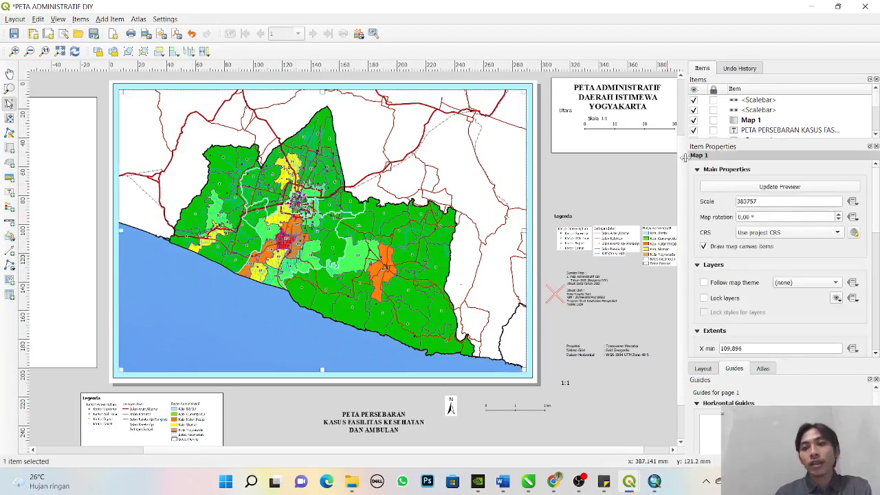
{"action": "left_click", "coordinate": [653, 199]}
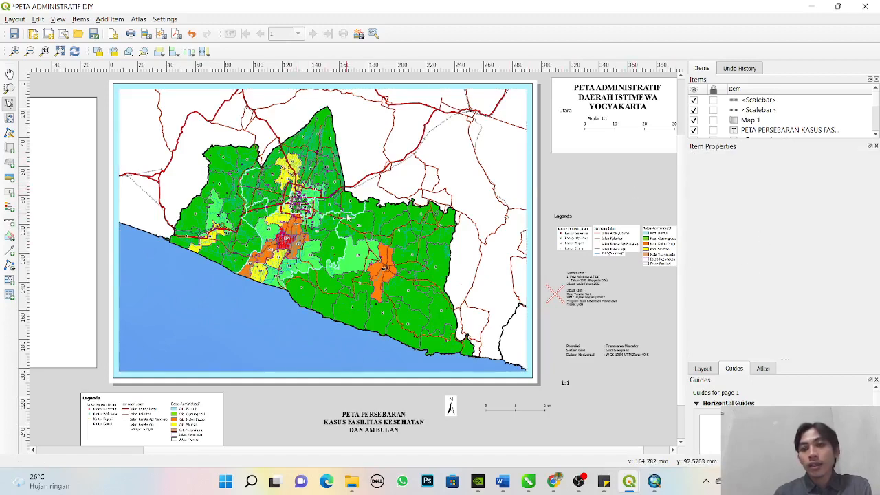
- Add a grid to the new map and open the grid's properties for modification
{"action": "left_click", "coordinate": [347, 215]}
{"action": "scroll", "coordinate": [871, 240], "scroll_direction": "down", "scroll_amount": 12}
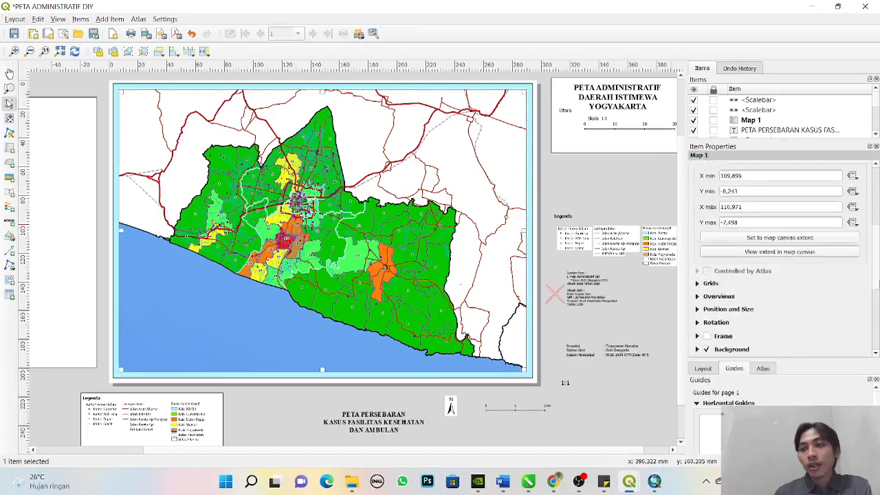
{"action": "scroll", "coordinate": [814, 298], "scroll_direction": "up", "scroll_amount": 4}
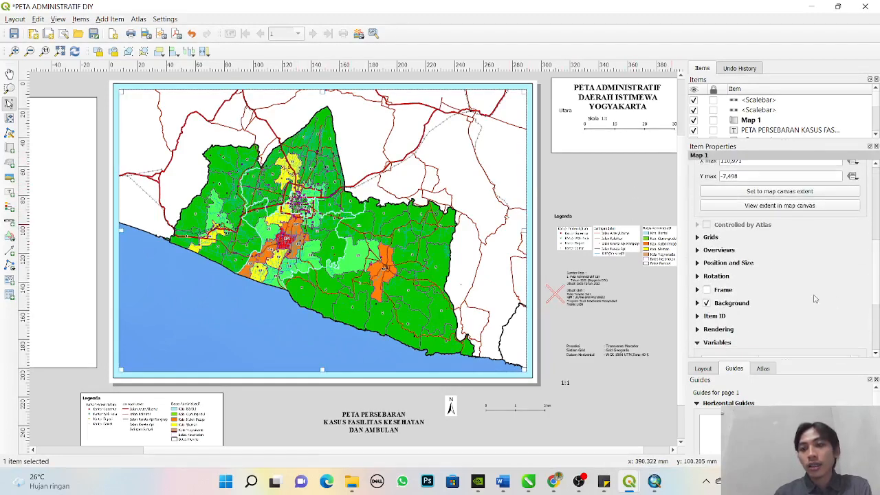
{"action": "left_click", "coordinate": [696, 237]}
{"action": "left_click", "coordinate": [713, 254]}
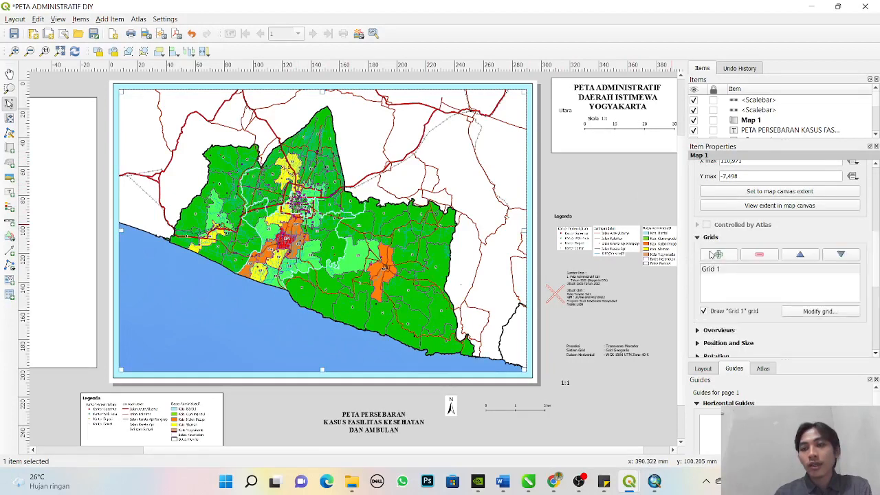
{"action": "left_click", "coordinate": [800, 311]}
- Set the map grid's type to Cross
{"action": "left_click", "coordinate": [801, 191]}
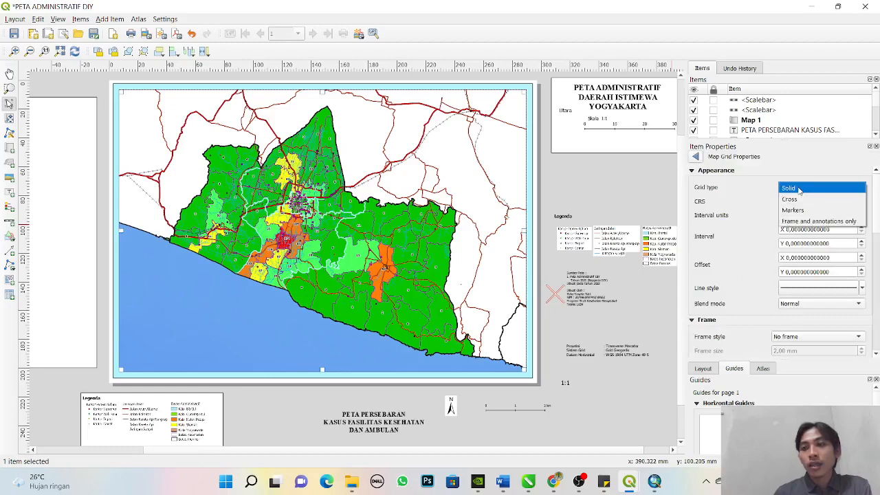
{"action": "left_click", "coordinate": [799, 198]}
{"action": "left_click", "coordinate": [797, 190]}
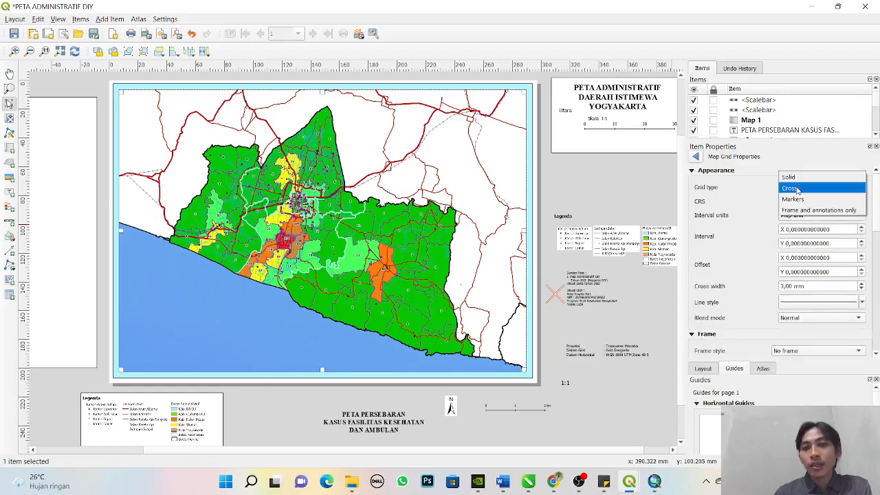
{"action": "left_click", "coordinate": [798, 177]}
{"action": "left_click", "coordinate": [798, 186]}
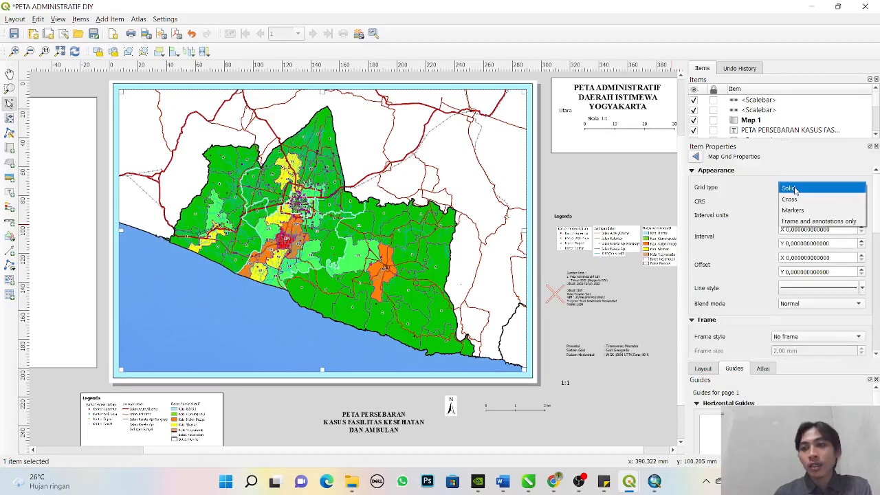
{"action": "left_click", "coordinate": [801, 200]}
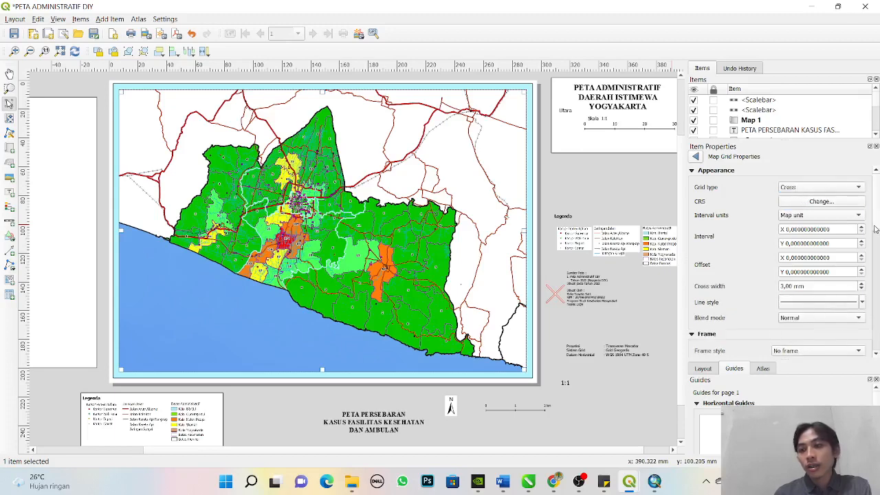
- Turn on Draw Coordinates for the map grid
{"action": "scroll", "coordinate": [734, 265], "scroll_direction": "down", "scroll_amount": 3}
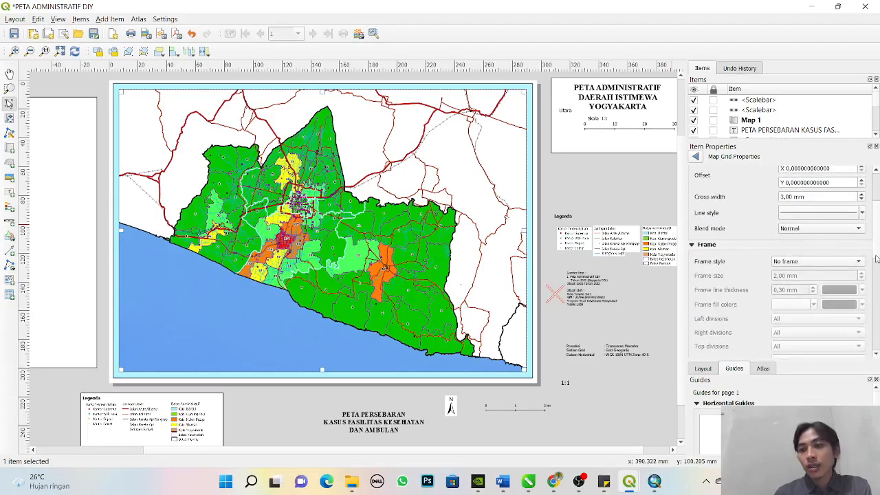
{"action": "scroll", "coordinate": [696, 305], "scroll_direction": "down", "scroll_amount": 4}
{"action": "left_click", "coordinate": [701, 272]}
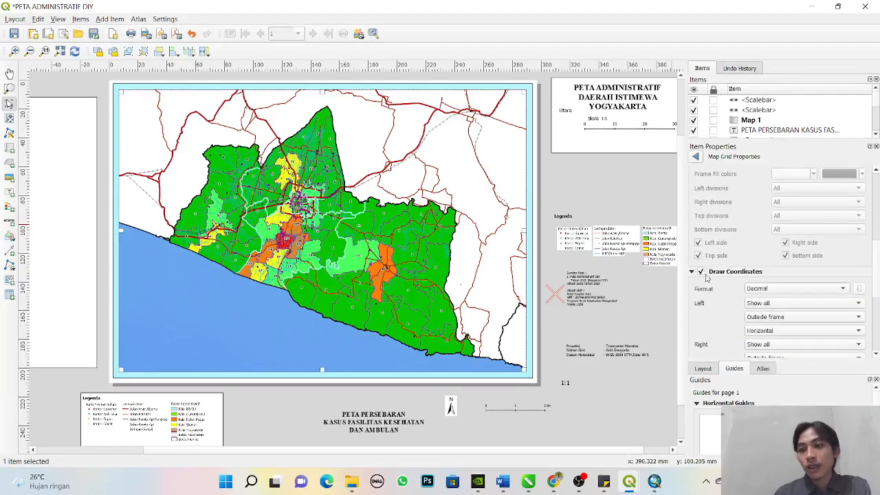
{"action": "left_click_drag", "start_coordinate": [875, 268], "coordinate": [875, 200]}
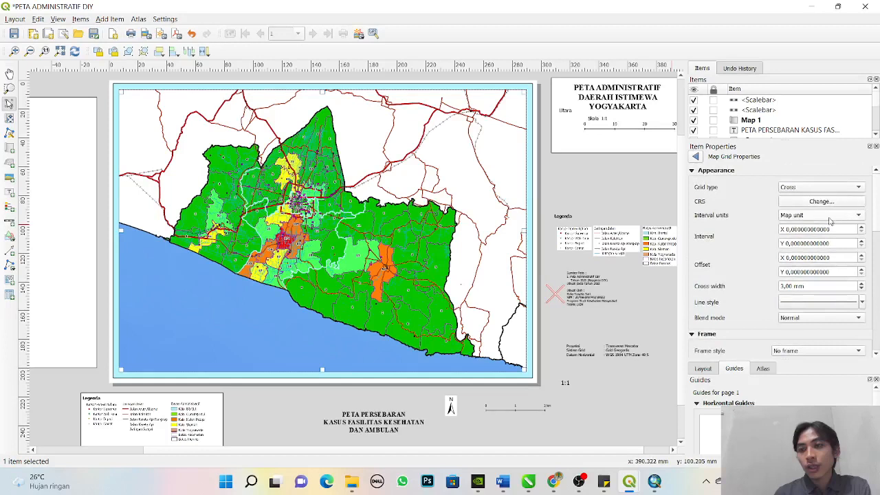
- Set the grid's interval units to Centimeter and both the X and Y intervals to 5
{"action": "left_click", "coordinate": [832, 218]}
{"action": "left_click", "coordinate": [825, 238]}
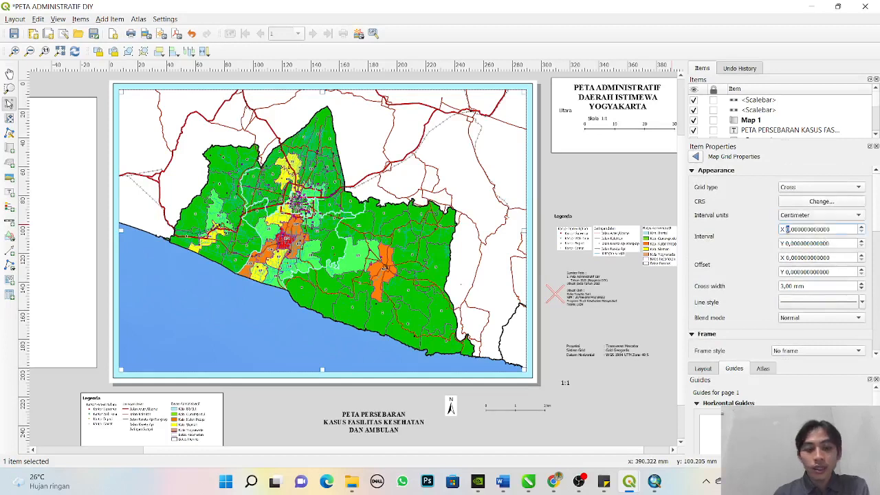
{"action": "type", "text": "5"}
{"action": "left_click", "coordinate": [788, 243]}
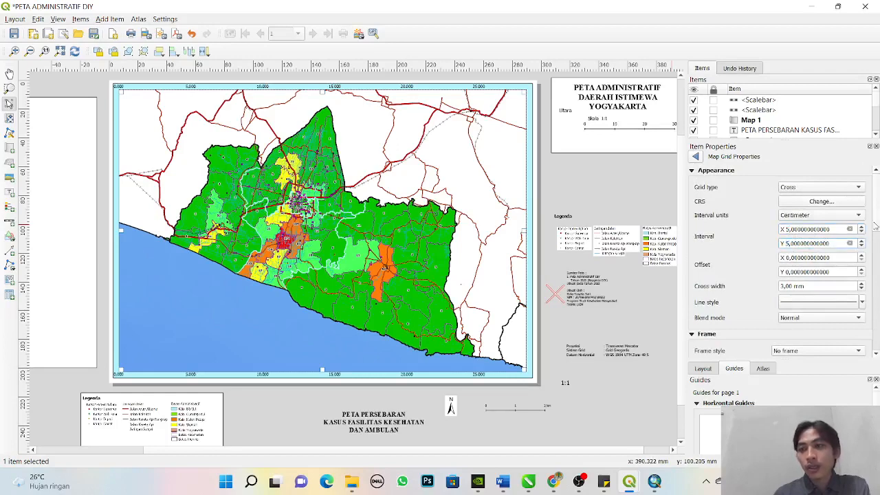
- Set the grid coordinate format to "Degree, minute, second with suffix"
{"action": "scroll", "coordinate": [875, 226], "scroll_direction": "down", "scroll_amount": 5}
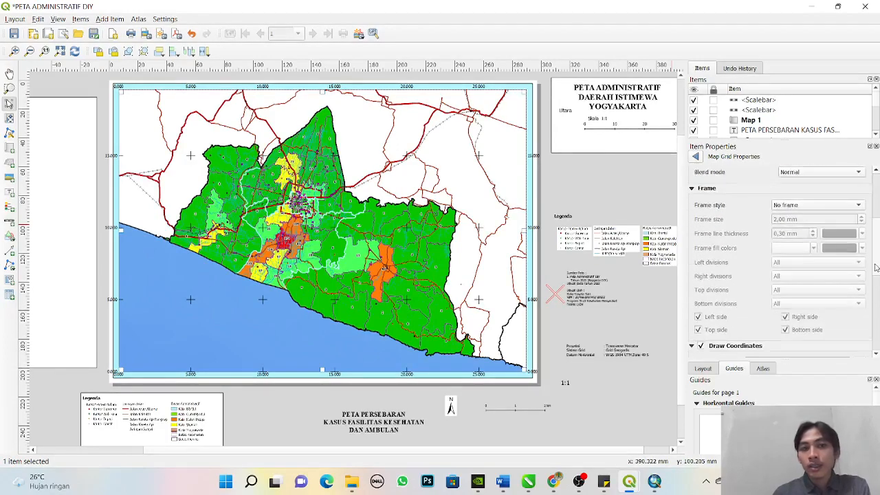
{"action": "scroll", "coordinate": [875, 268], "scroll_direction": "down", "scroll_amount": 3}
{"action": "left_click", "coordinate": [805, 268]}
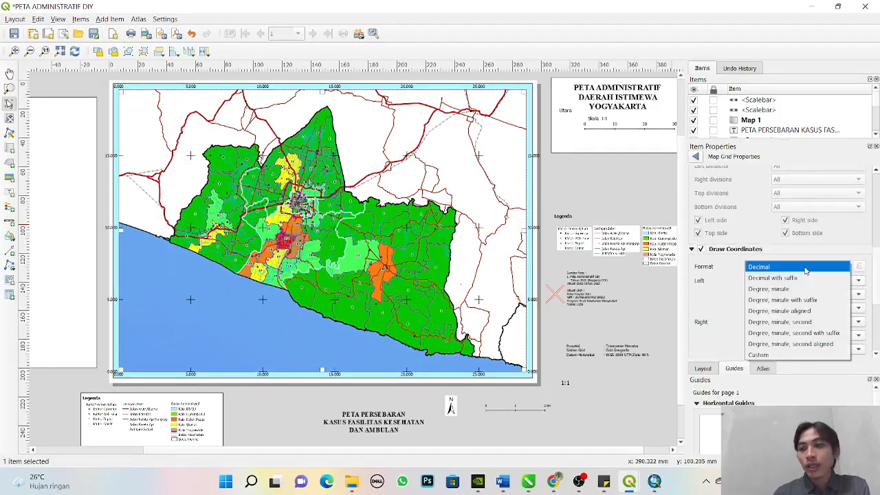
{"action": "left_click", "coordinate": [812, 333]}
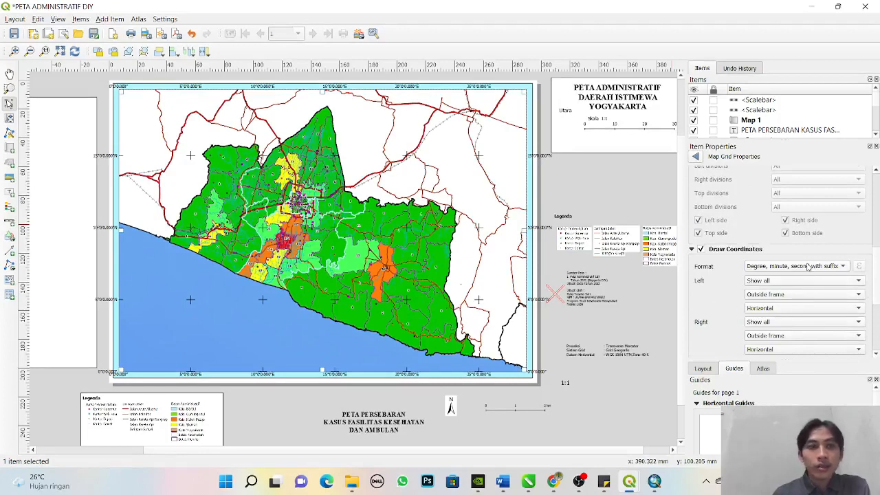
- Set the orientation of the grid coordinates on the map's left side to Vertical ascending
{"action": "scroll", "coordinate": [790, 282], "scroll_direction": "down", "scroll_amount": 2}
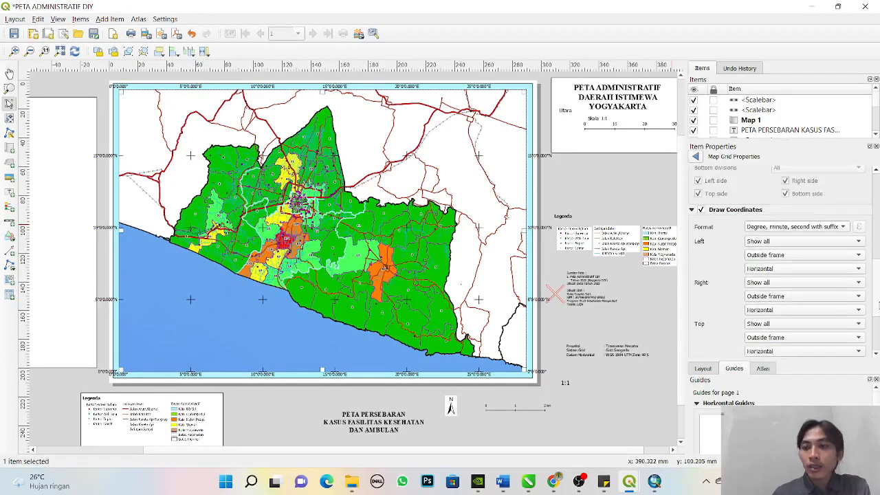
{"action": "left_click", "coordinate": [779, 270]}
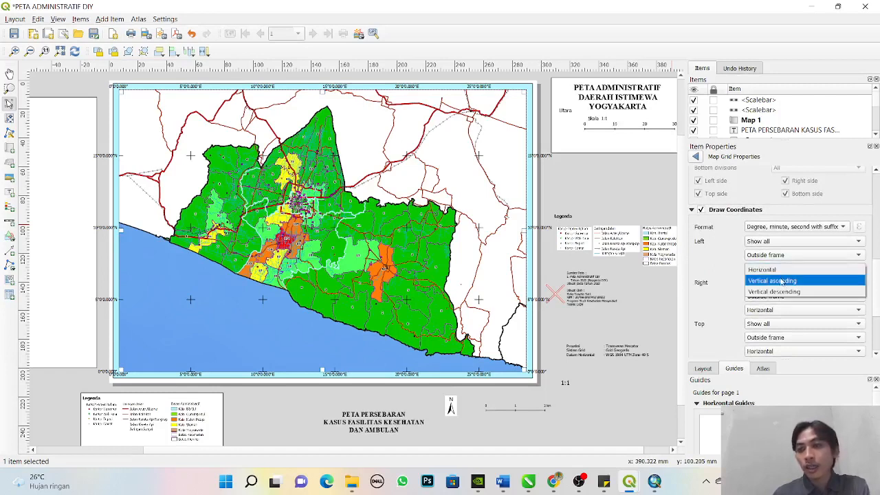
{"action": "left_click", "coordinate": [783, 281]}
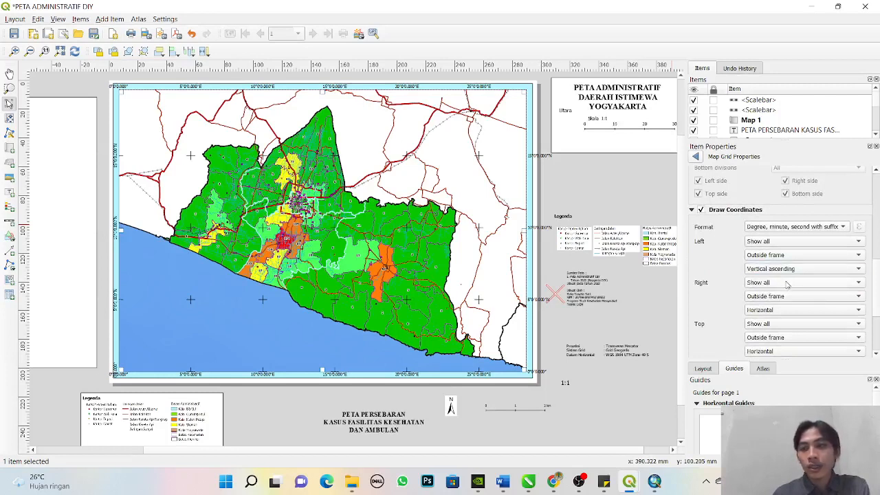
{"action": "left_click", "coordinate": [779, 351]}
{"action": "left_click", "coordinate": [711, 331]}
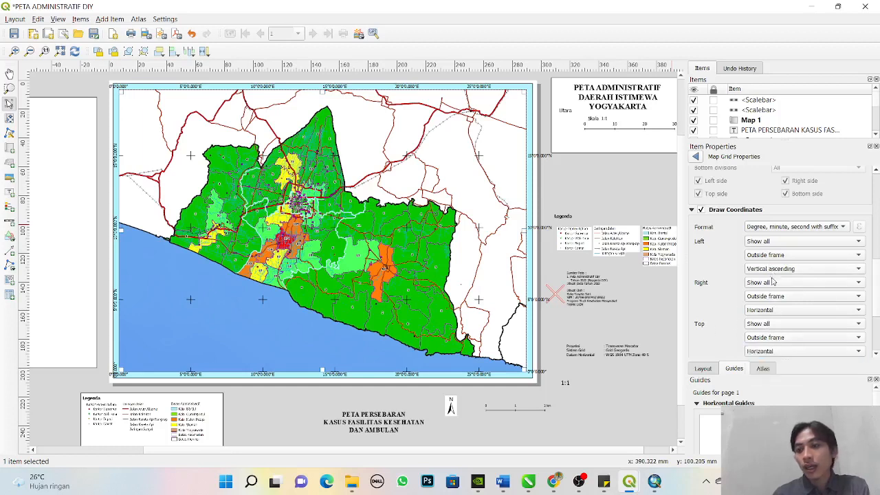
- Disable the grid coordinates on the map's right side
{"action": "left_click", "coordinate": [772, 299]}
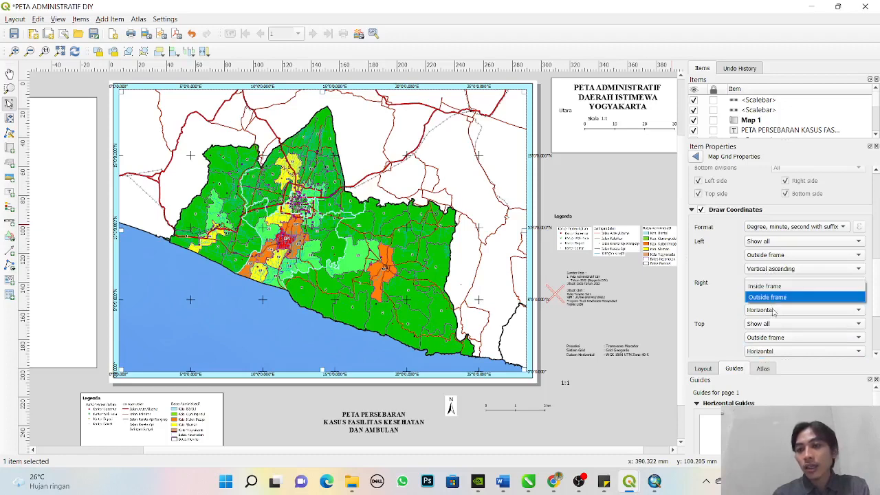
{"action": "left_click", "coordinate": [723, 307]}
{"action": "left_click", "coordinate": [770, 282]}
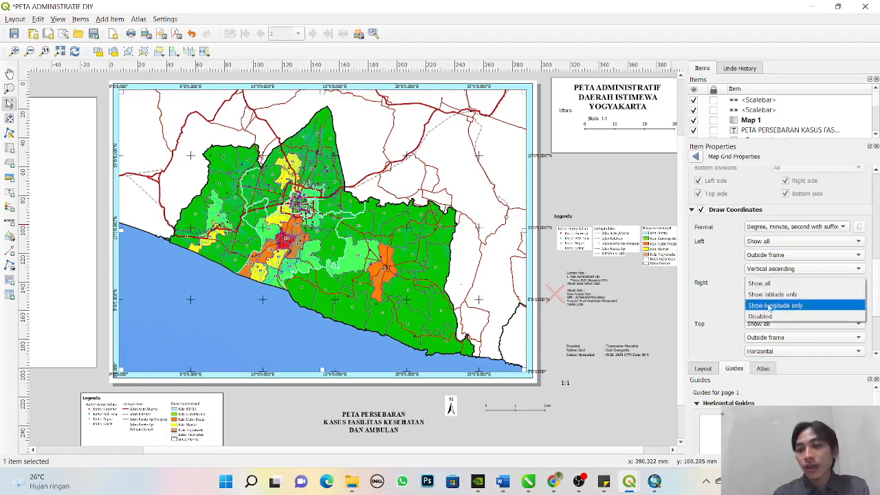
{"action": "left_click", "coordinate": [763, 310]}
- Disable the grid coordinates on the map's bottom side and set the coordinates' distance to the map frame to 0,00 mm
{"action": "scroll", "coordinate": [842, 323], "scroll_direction": "down", "scroll_amount": 4}
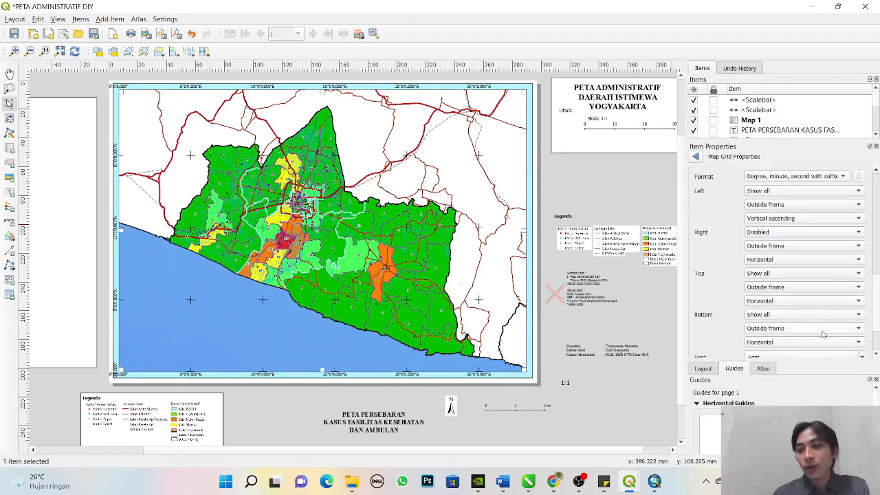
{"action": "scroll", "coordinate": [877, 336], "scroll_direction": "down", "scroll_amount": 4}
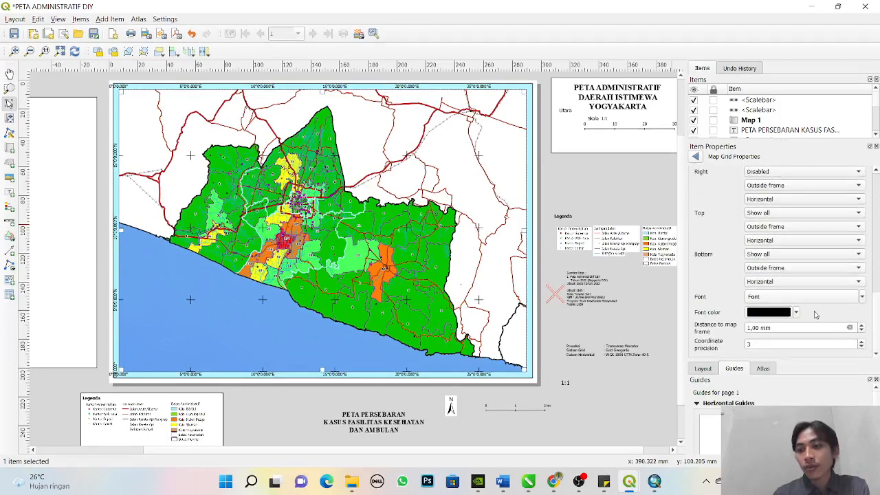
{"action": "left_click", "coordinate": [770, 254]}
{"action": "left_click", "coordinate": [763, 291]}
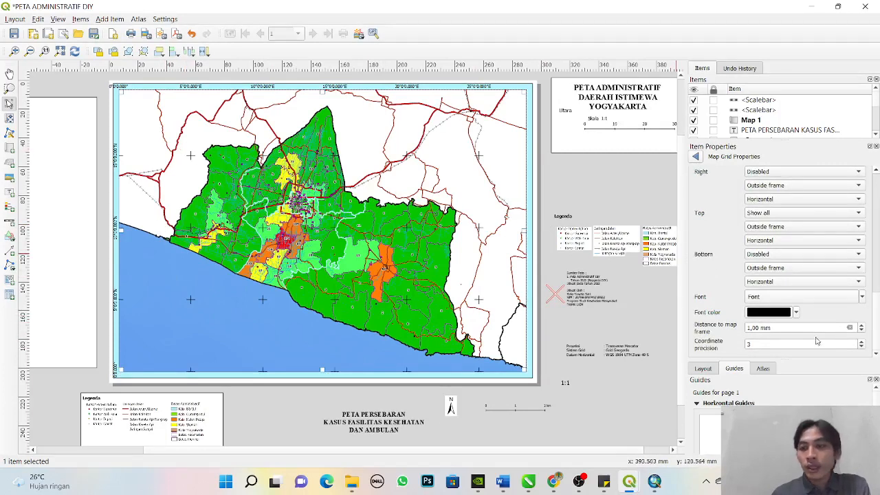
{"action": "left_click", "coordinate": [861, 332]}
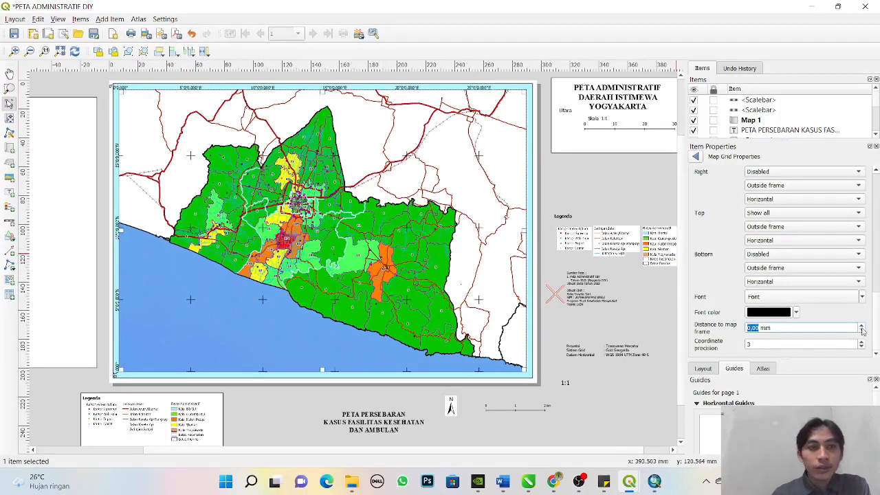
- Set the grid coordinates' distance to the map frame to 0,50 mm and their coordinate precision to 1
{"action": "left_click", "coordinate": [864, 328]}
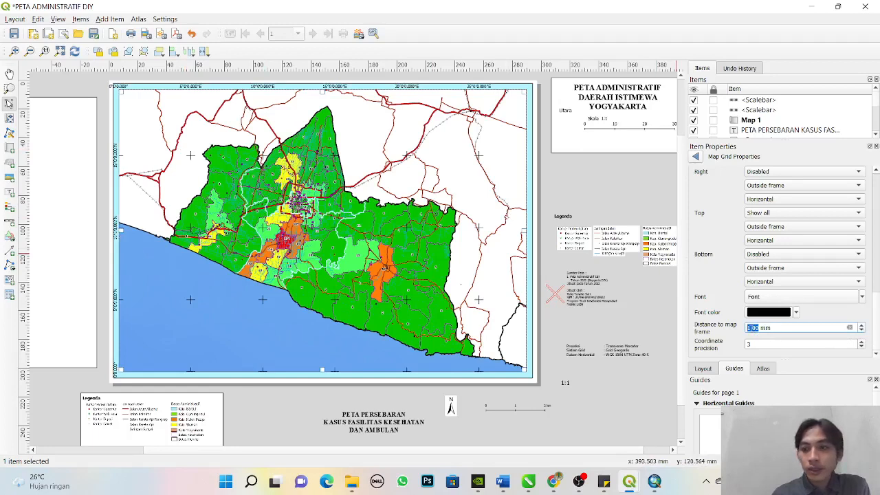
{"action": "type", "text": "0,"}
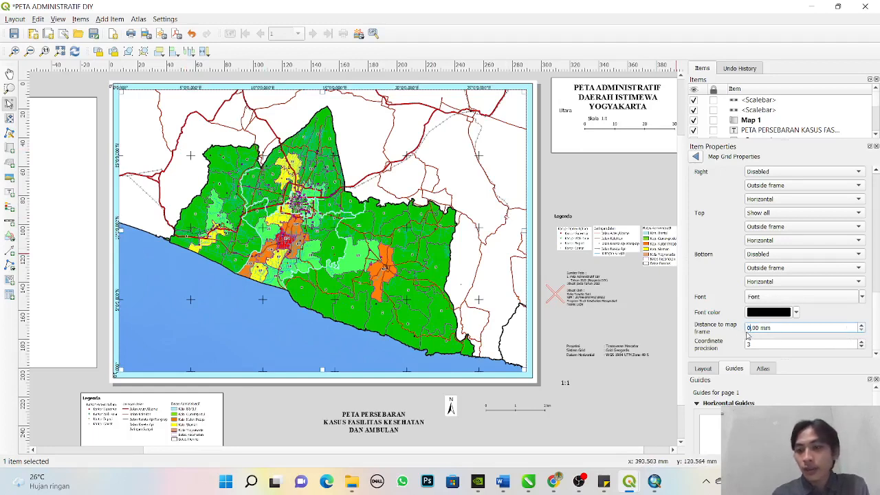
{"action": "type", "text": "5"}
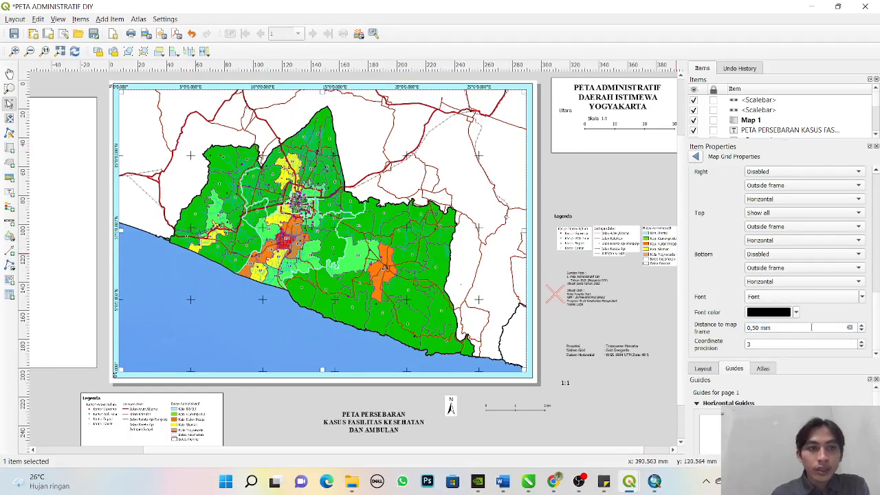
{"action": "left_click", "coordinate": [861, 347]}
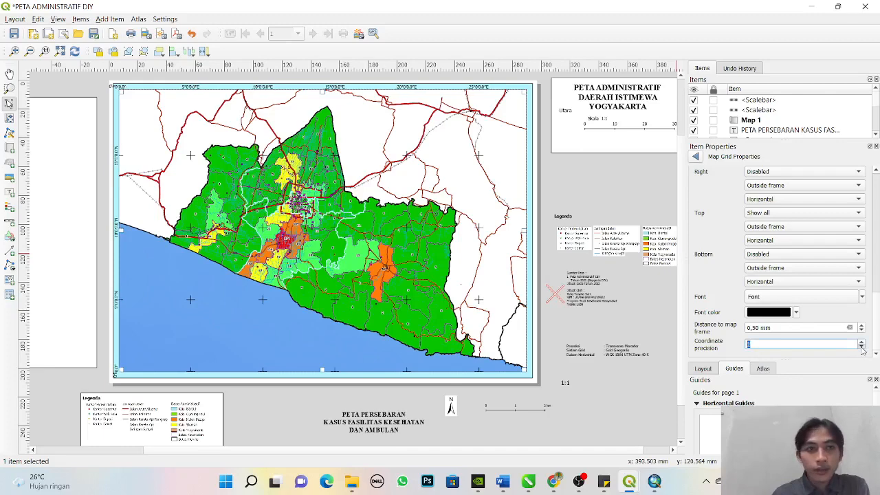
{"action": "left_click", "coordinate": [644, 387]}
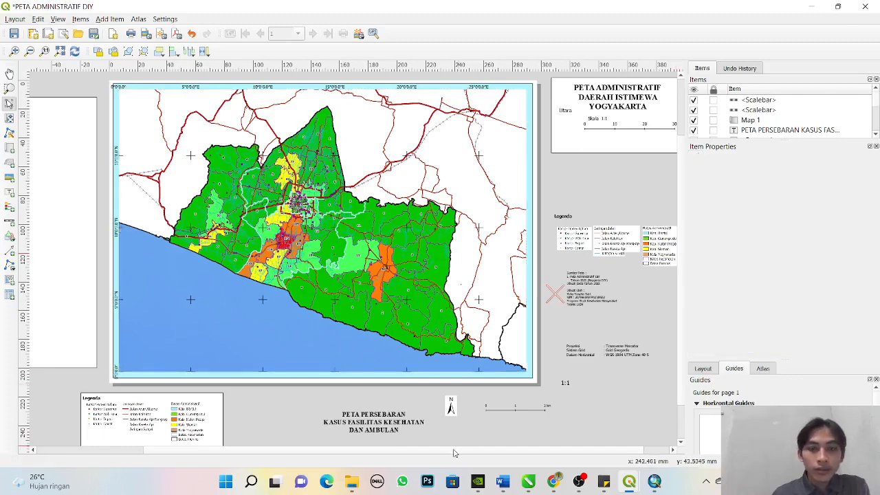
{"action": "left_click_drag", "start_coordinate": [454, 449], "coordinate": [421, 446]}
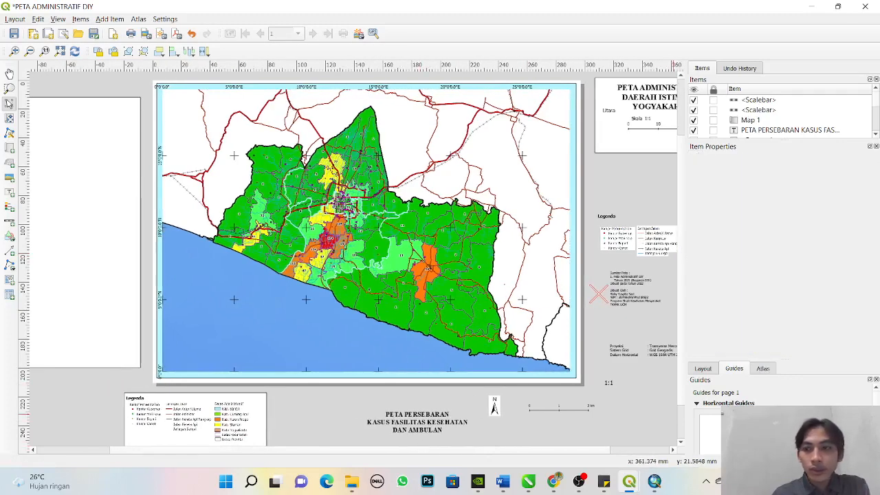
{"action": "left_click", "coordinate": [591, 451]}
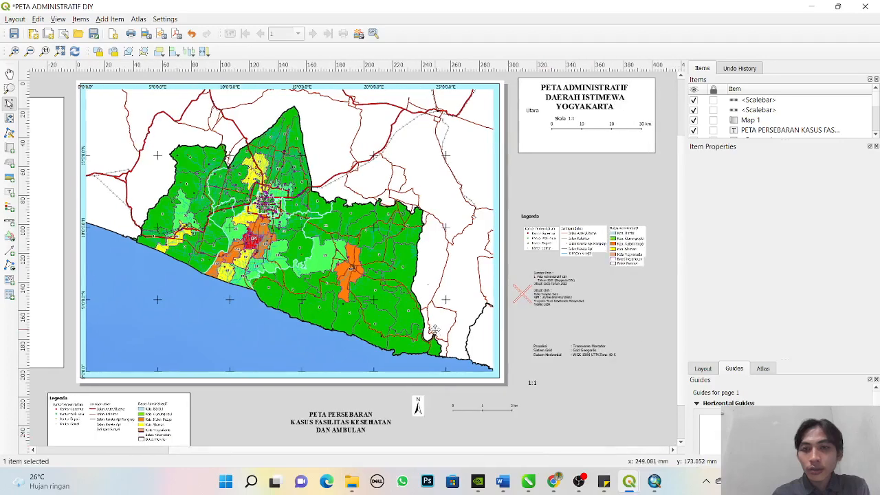
- Modify Grid 1 of the map again, setting its coordinate precision to 0
{"action": "left_click", "coordinate": [105, 364]}
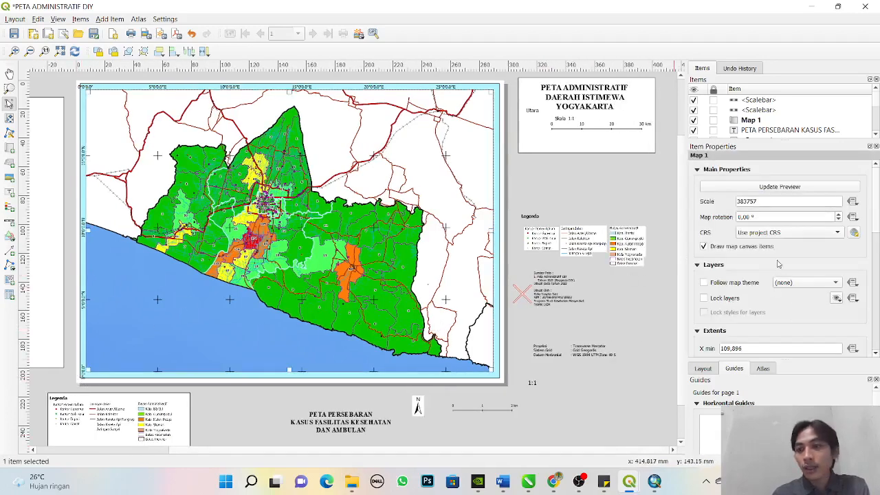
{"action": "left_click_drag", "start_coordinate": [875, 229], "coordinate": [876, 303]}
{"action": "left_click", "coordinate": [698, 224]}
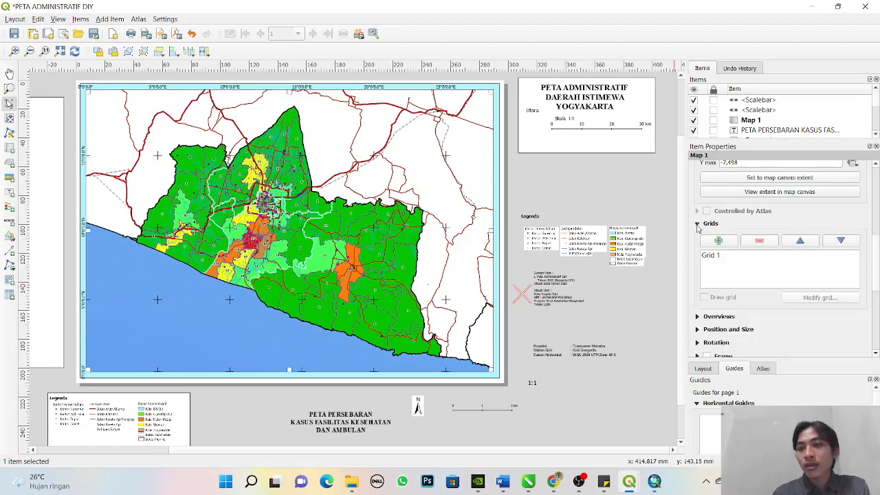
{"action": "left_click", "coordinate": [711, 255]}
{"action": "left_click", "coordinate": [819, 297]}
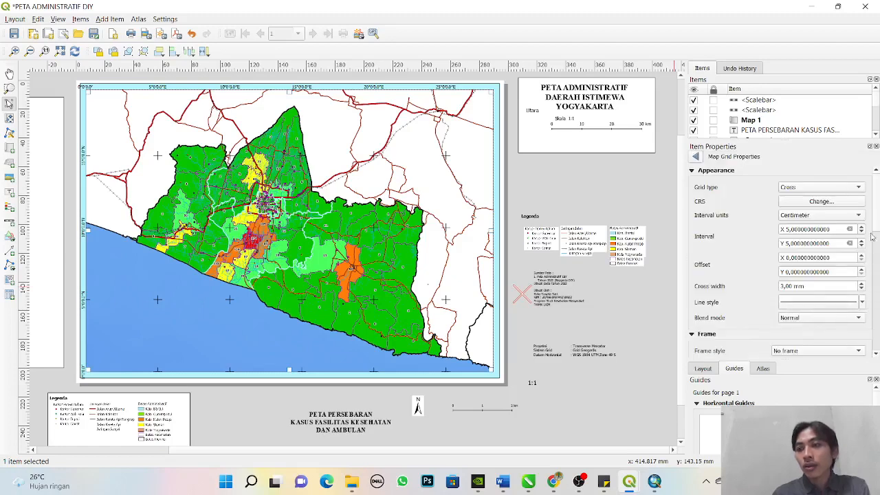
{"action": "scroll", "coordinate": [811, 261], "scroll_direction": "down", "scroll_amount": 10}
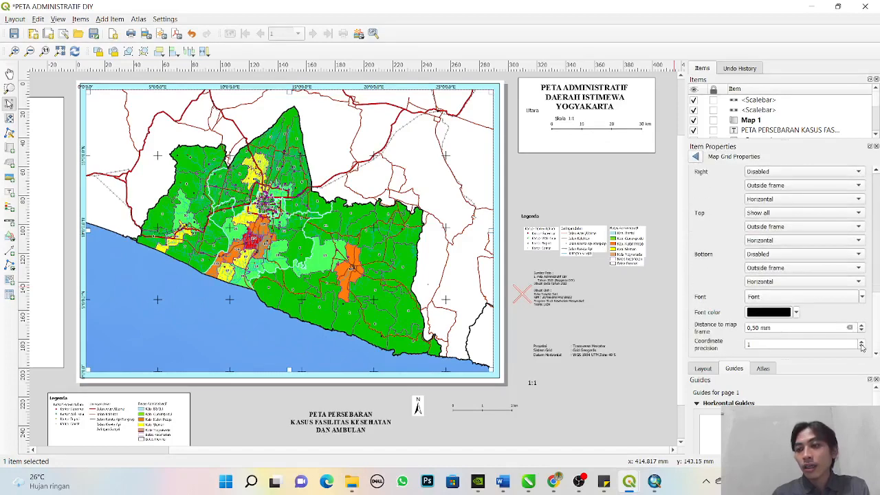
{"action": "left_click", "coordinate": [862, 348]}
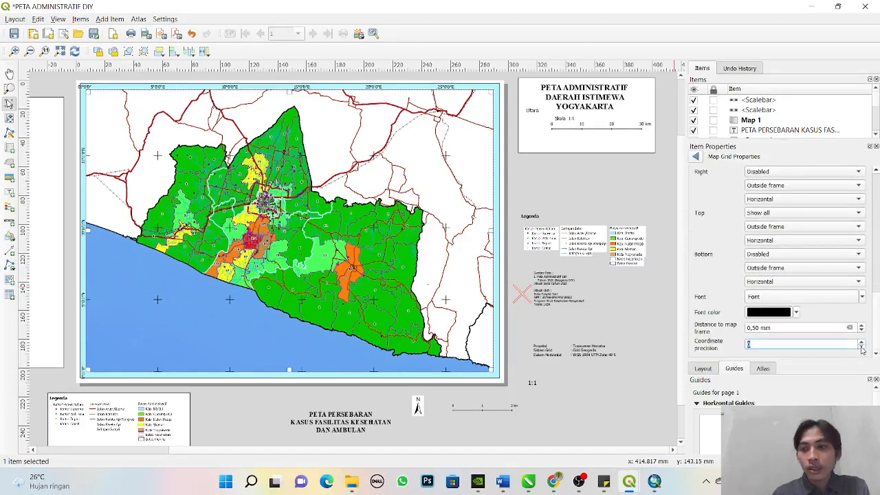
{"action": "left_click", "coordinate": [559, 394]}
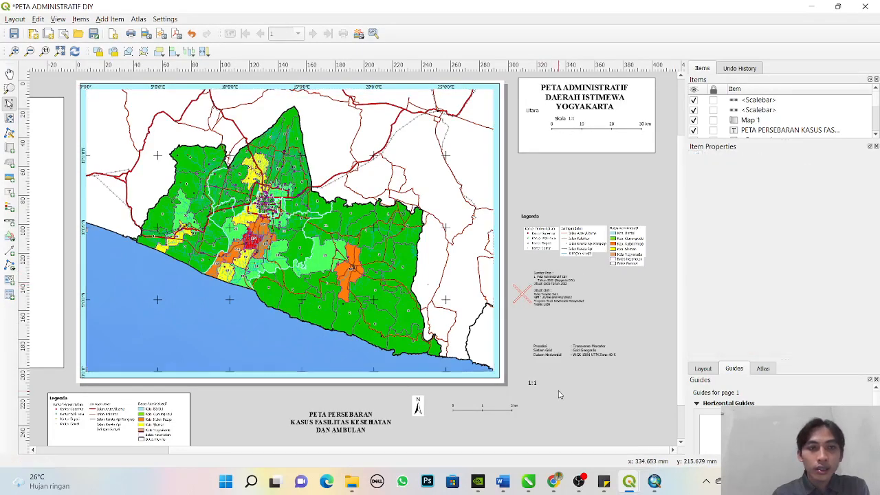
- Reopen the properties of Map 1's Grid 1 for modification
{"action": "left_click", "coordinate": [158, 312]}
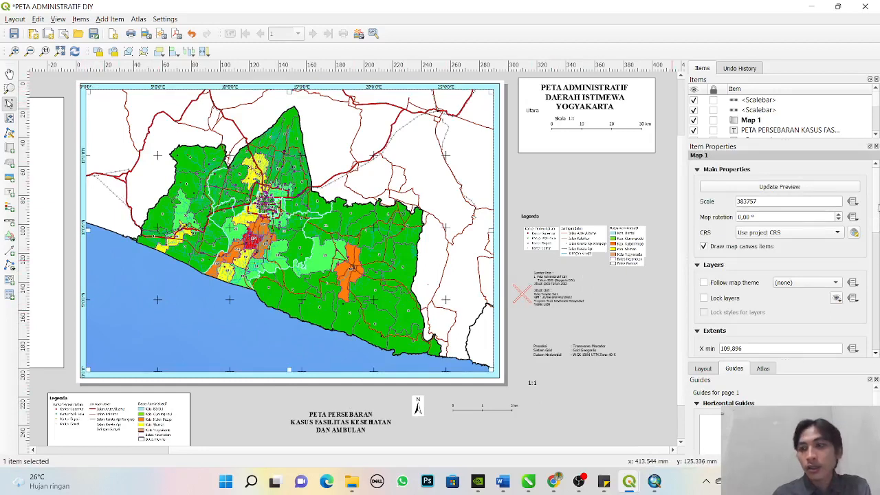
{"action": "scroll", "coordinate": [874, 234], "scroll_direction": "down", "scroll_amount": 10}
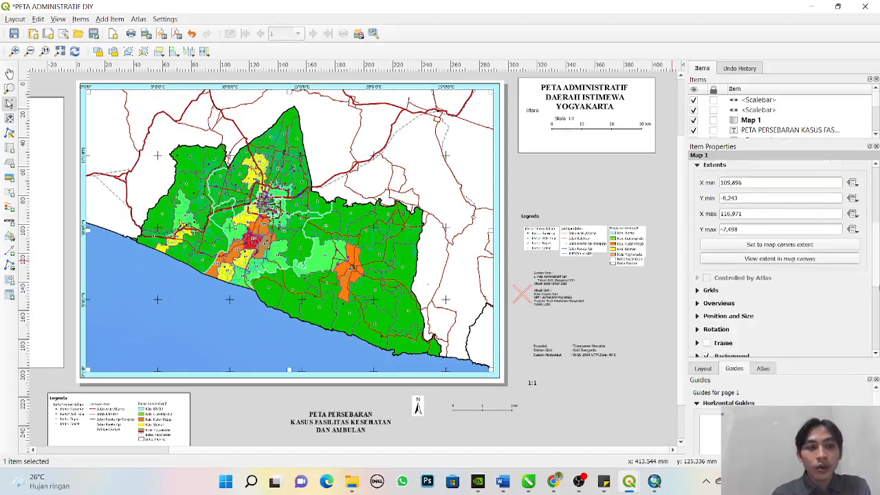
{"action": "scroll", "coordinate": [735, 273], "scroll_direction": "up", "scroll_amount": 4}
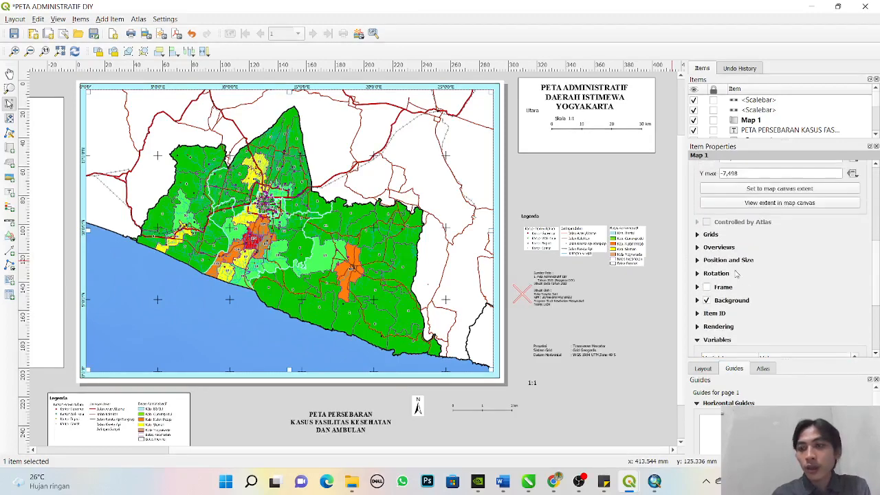
{"action": "left_click", "coordinate": [705, 235]}
{"action": "left_click", "coordinate": [721, 270]}
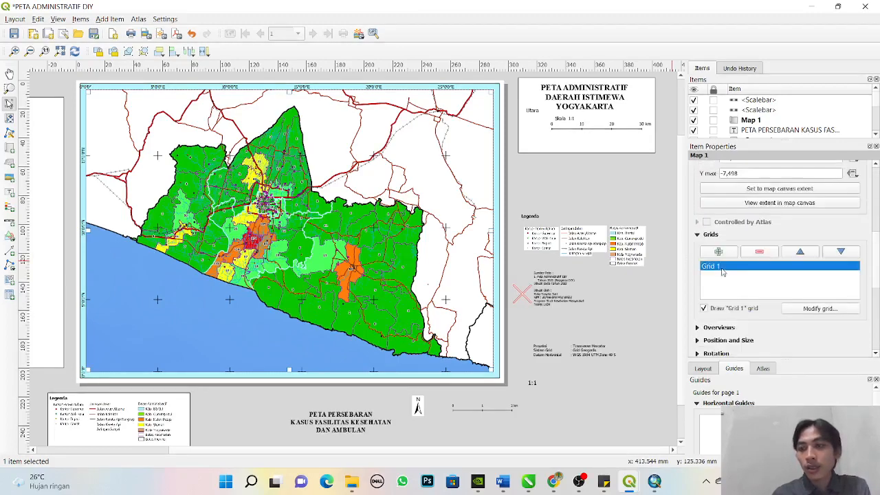
{"action": "left_click", "coordinate": [820, 308]}
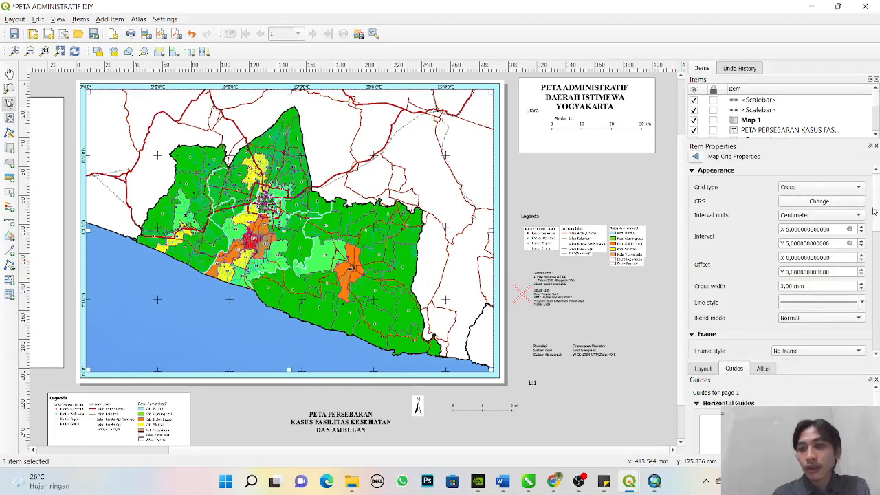
{"action": "scroll", "coordinate": [877, 209], "scroll_direction": "down", "scroll_amount": 5}
{"action": "scroll", "coordinate": [877, 210], "scroll_direction": "up", "scroll_amount": 5}
- Try the Solid grid type on the map grid and return it to Cross
{"action": "left_click", "coordinate": [807, 191]}
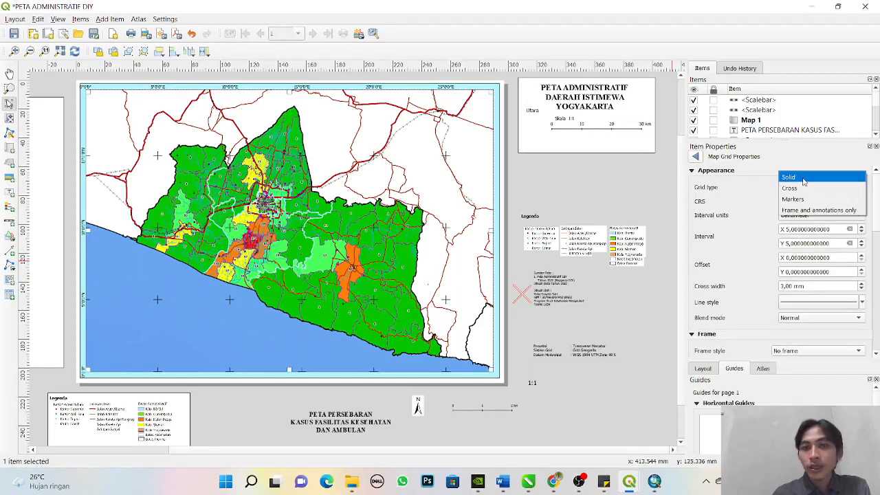
{"action": "left_click", "coordinate": [803, 179]}
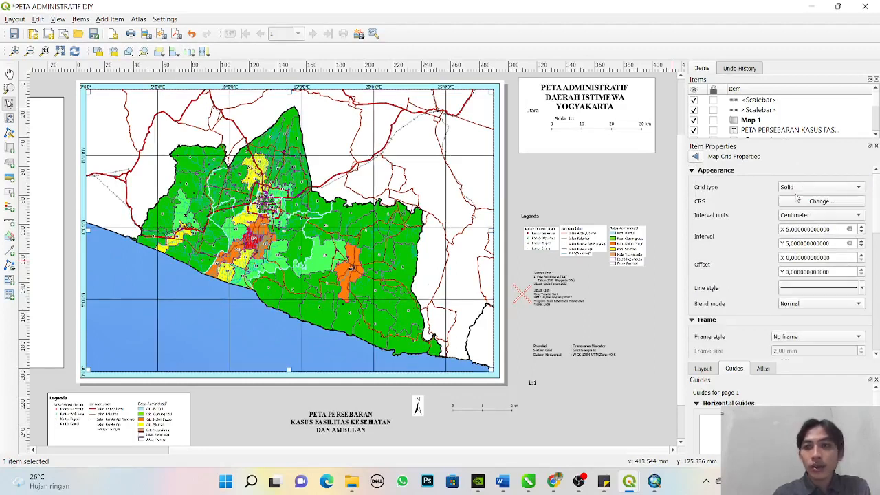
{"action": "left_click", "coordinate": [797, 187]}
{"action": "left_click", "coordinate": [798, 198]}
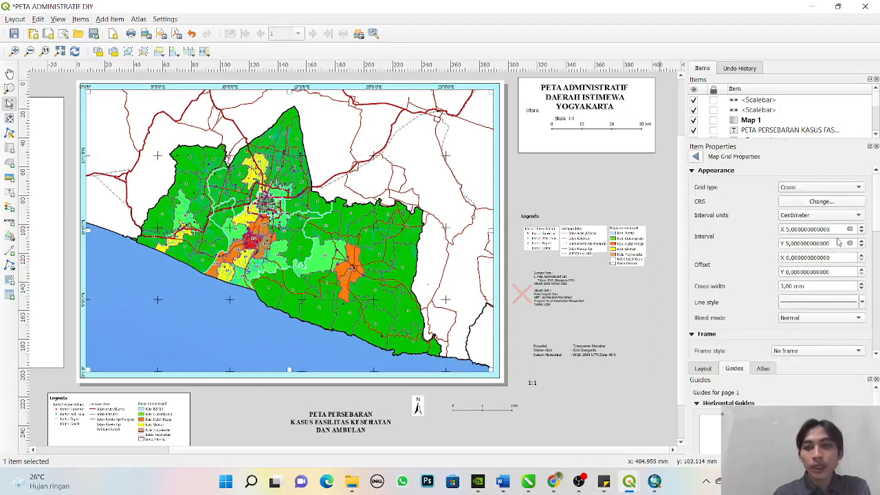
- Reduce the grid's cross width and set the coordinate format to "Degree, minute with suffix"
{"action": "left_click", "coordinate": [861, 289]}
{"action": "left_click_drag", "start_coordinate": [876, 224], "coordinate": [877, 285]}
{"action": "left_click", "coordinate": [845, 287]}
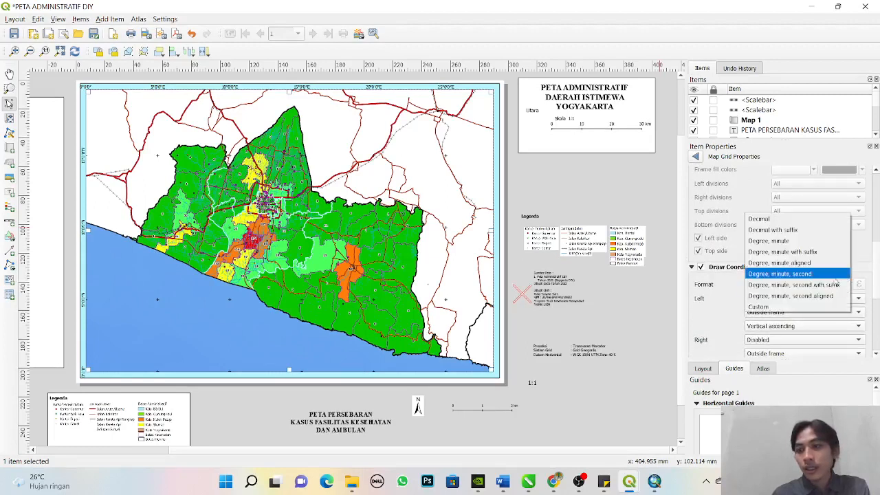
{"action": "left_click", "coordinate": [831, 256]}
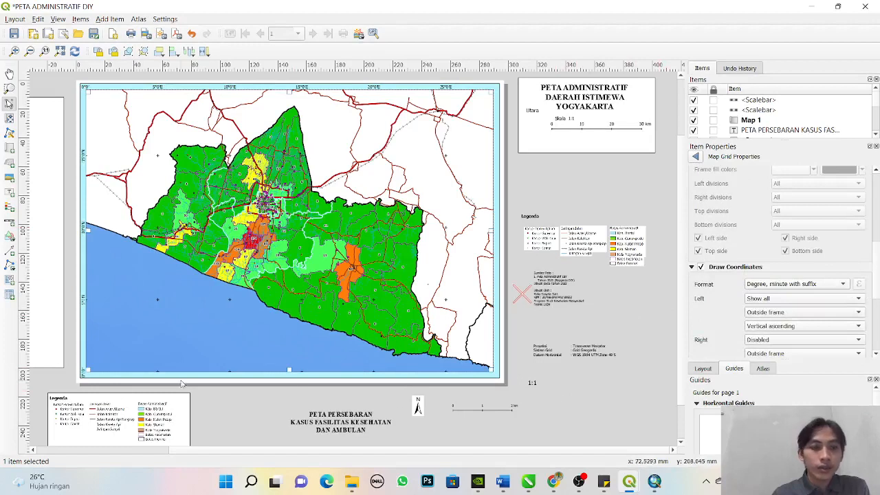
{"action": "left_click", "coordinate": [617, 401]}
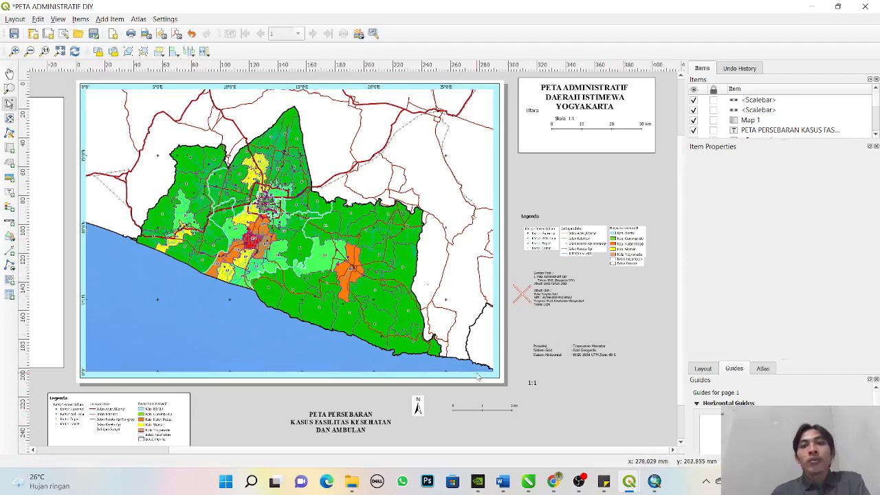
- Try to move the white title-block rectangle onto the map's upper-right area, and undo the move
{"action": "mouse_move", "coordinate": [553, 481]}
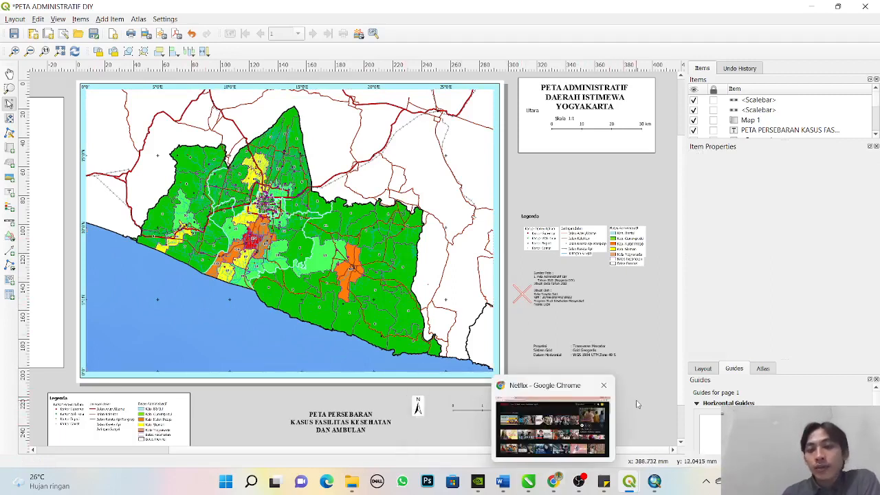
{"action": "left_click", "coordinate": [558, 145]}
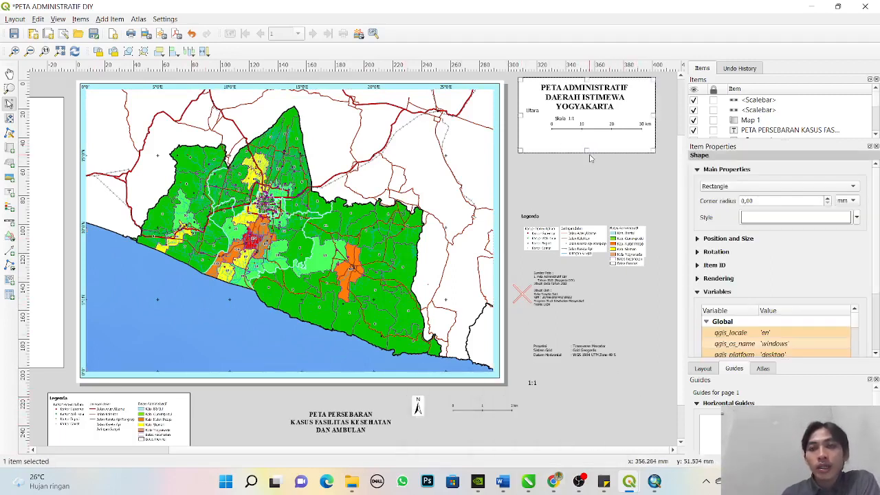
{"action": "left_click_drag", "start_coordinate": [577, 146], "coordinate": [422, 167]}
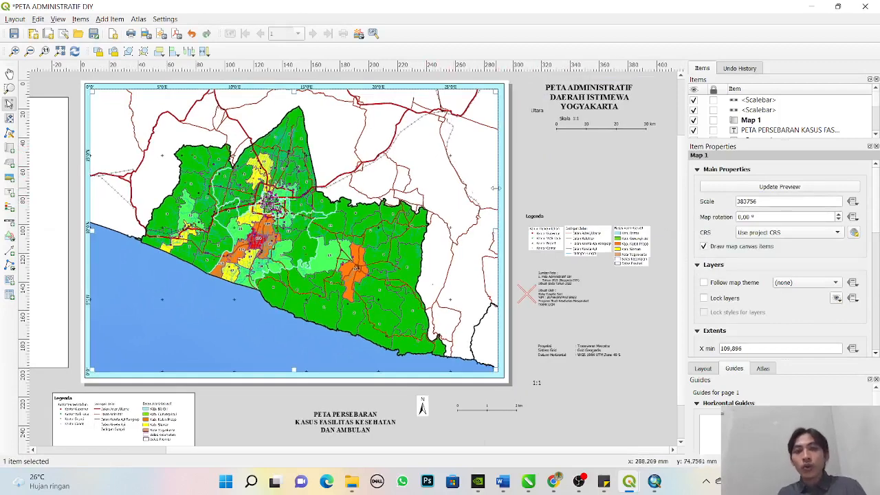
{"action": "left_click", "coordinate": [595, 169]}
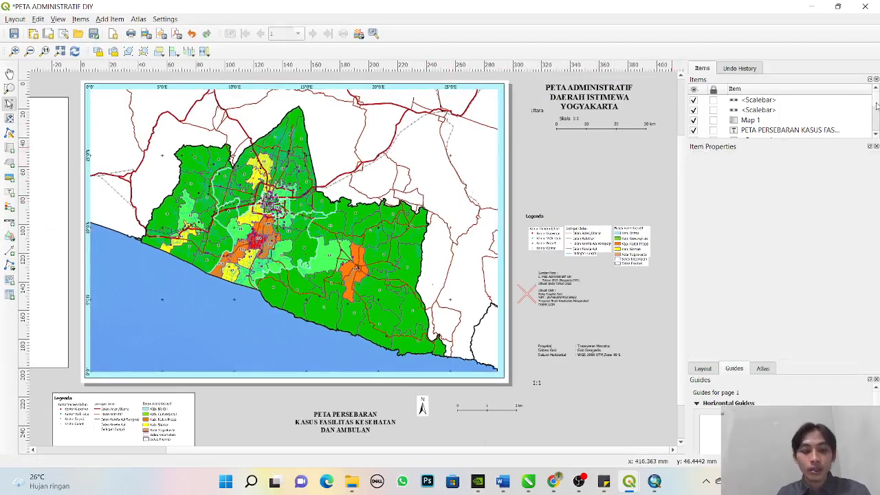
{"action": "key", "text": "ctrl+z"}
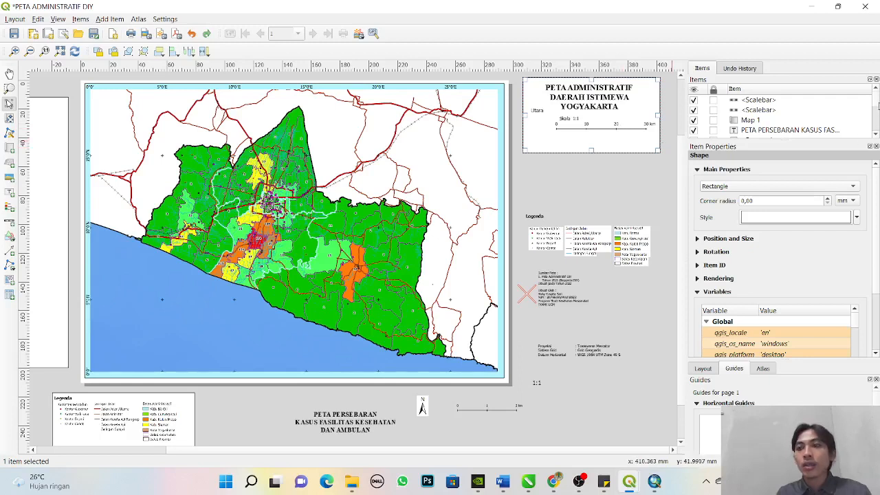
- Raise the title-block rectangle above Map 1 in the stacking order and move it into the map's upper-right corner
{"action": "left_click_drag", "start_coordinate": [878, 104], "coordinate": [879, 140]}
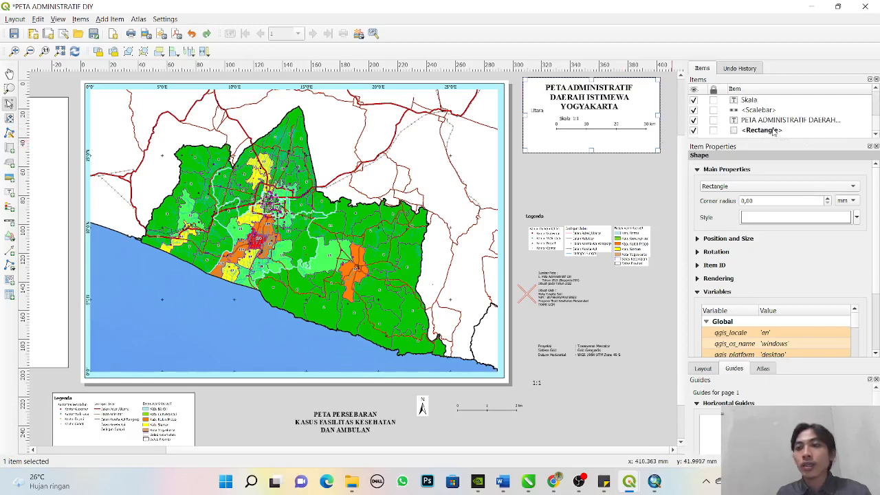
{"action": "left_click_drag", "start_coordinate": [773, 132], "coordinate": [776, 95]}
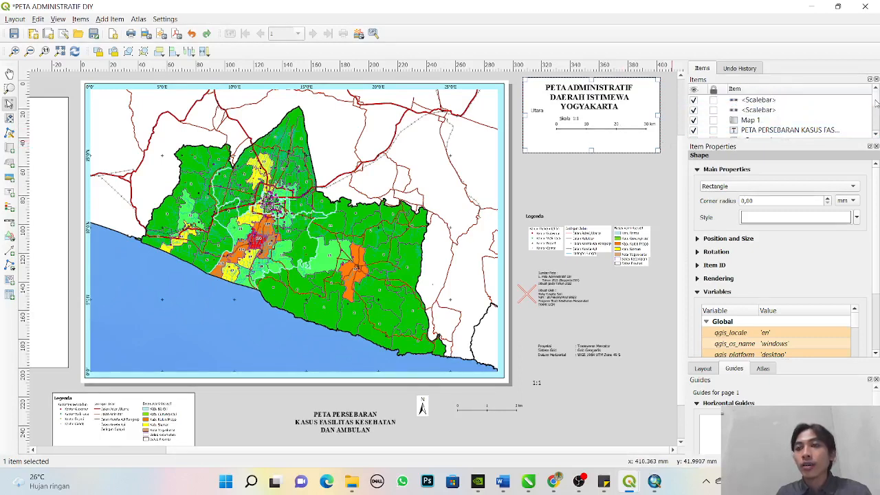
{"action": "left_click_drag", "start_coordinate": [760, 133], "coordinate": [765, 106]}
{"action": "left_click_drag", "start_coordinate": [567, 128], "coordinate": [403, 147]}
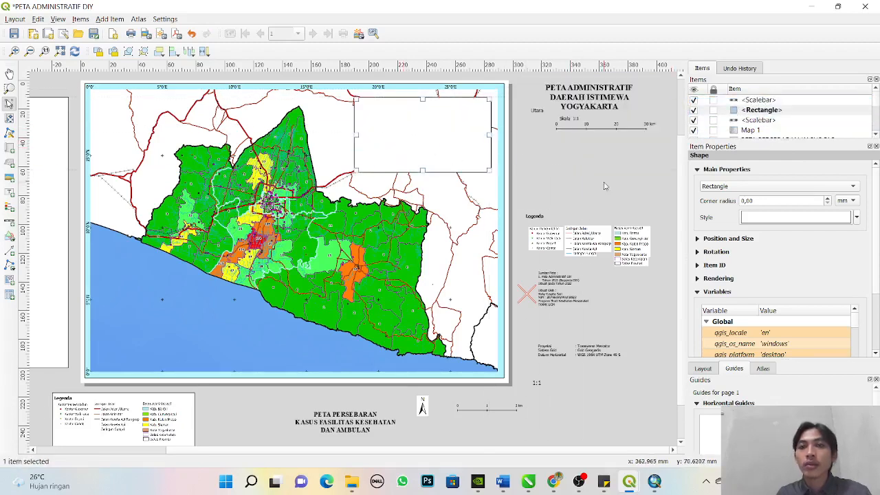
- Raise the "PETA ADMINISTRATIF DAERAH ISTIMEWA YOGYAKARTA" label above the rectangle and place it in the rectangle's upper part
{"action": "left_click", "coordinate": [818, 140]}
{"action": "left_click_drag", "start_coordinate": [876, 109], "coordinate": [879, 138]}
{"action": "left_click_drag", "start_coordinate": [783, 134], "coordinate": [783, 108]}
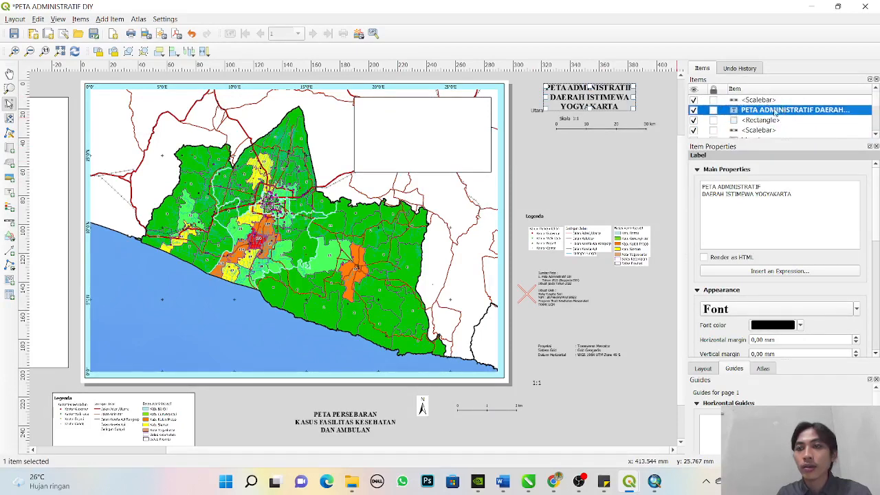
{"action": "left_click_drag", "start_coordinate": [571, 93], "coordinate": [407, 114]}
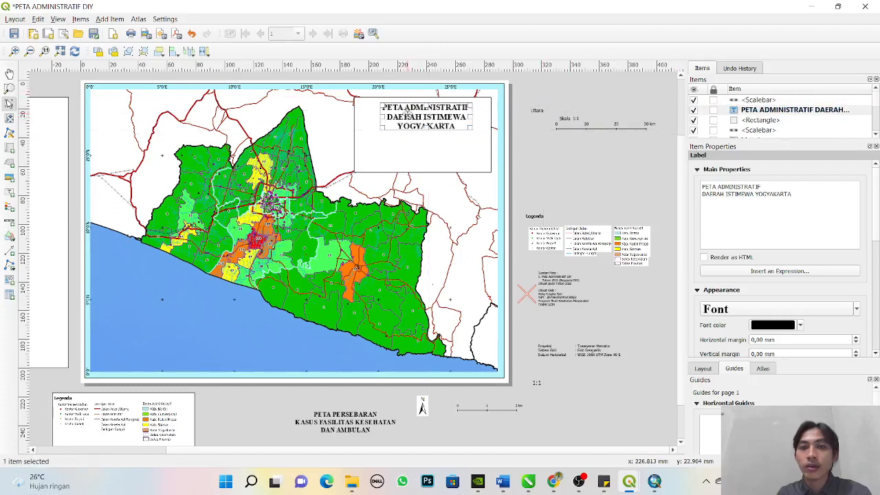
{"action": "left_click", "coordinate": [595, 179]}
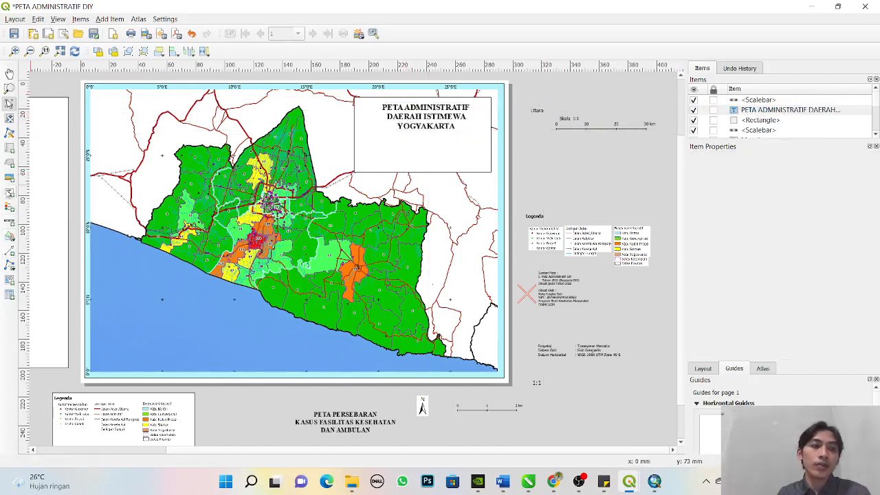
- Delete the old 30 km scale bar and the "Utara" label lying beside the page
{"action": "left_click", "coordinate": [615, 130]}
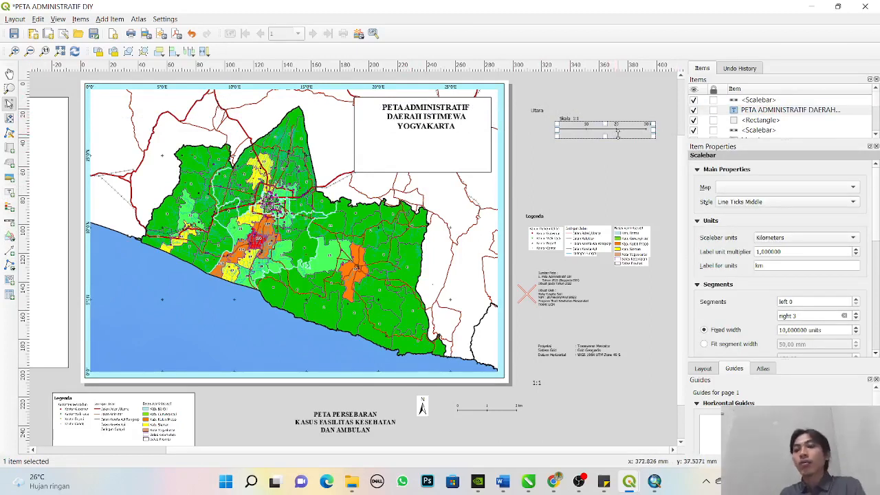
{"action": "key", "text": "Delete"}
{"action": "left_click", "coordinate": [535, 111]}
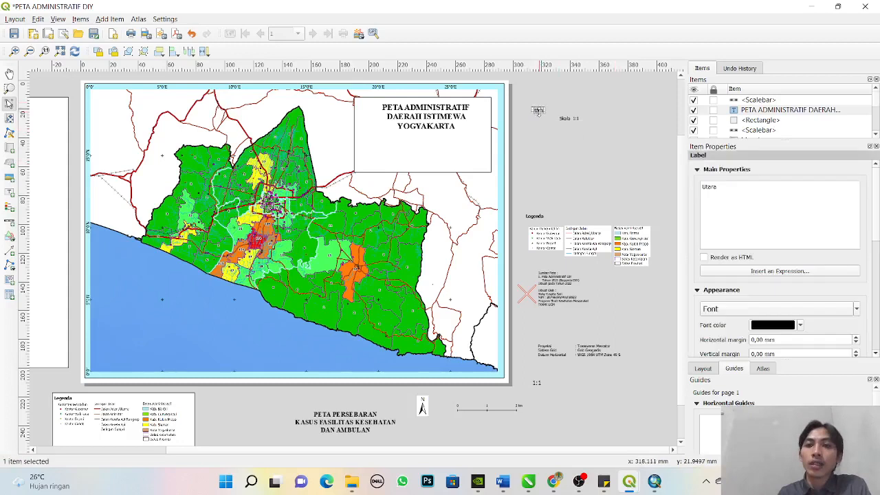
{"action": "key", "text": "Delete"}
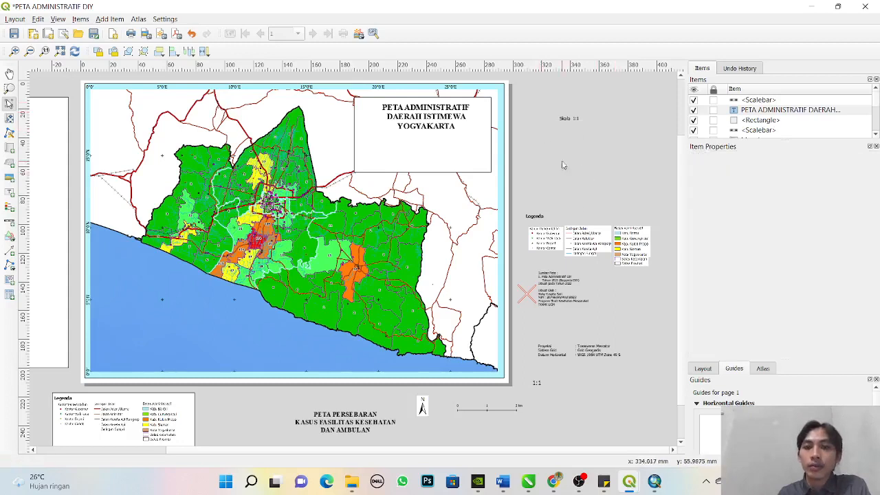
- Move the north arrow picture into the title block's lower-left area and raise it above the title label in the stacking order
{"action": "left_click", "coordinate": [422, 406]}
{"action": "left_click_drag", "start_coordinate": [421, 406], "coordinate": [378, 153]}
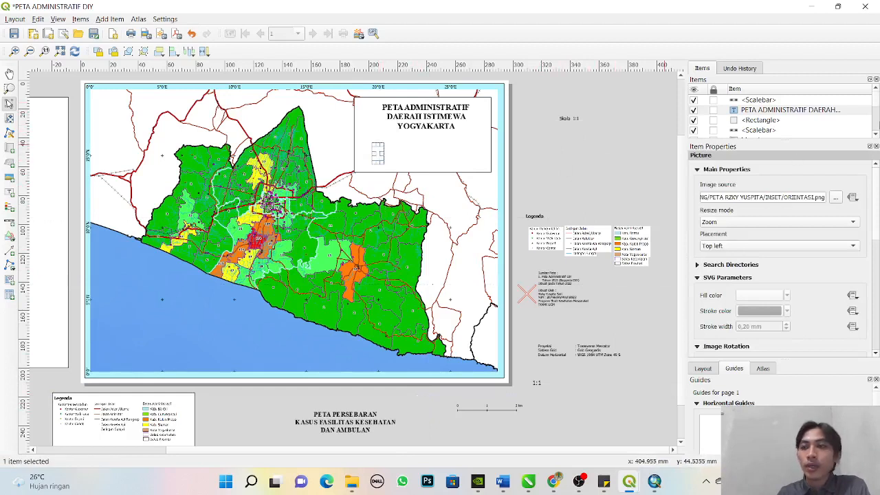
{"action": "scroll", "coordinate": [777, 115], "scroll_direction": "down", "scroll_amount": 3}
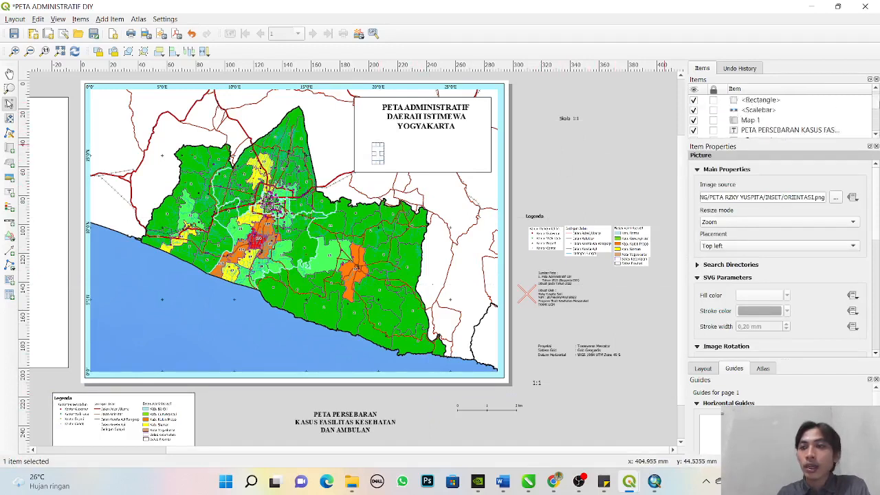
{"action": "scroll", "coordinate": [777, 115], "scroll_direction": "down", "scroll_amount": 1}
{"action": "left_click_drag", "start_coordinate": [767, 122], "coordinate": [773, 109]}
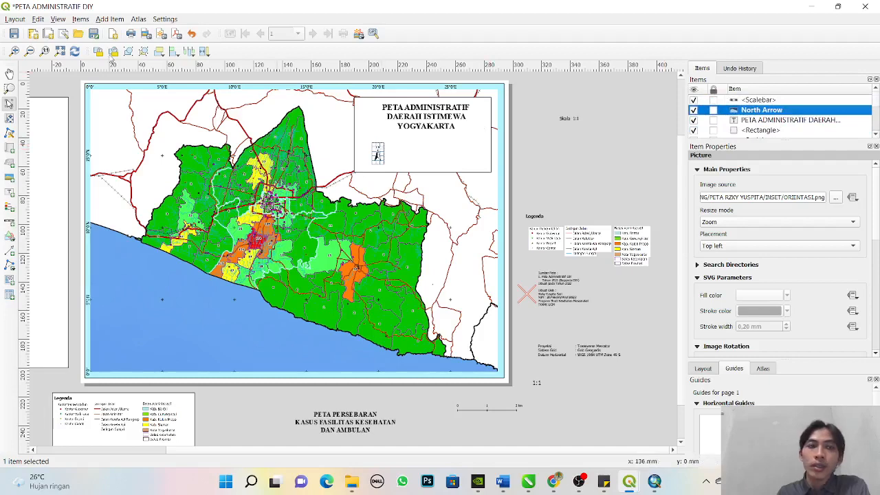
- Enlarge the north arrow and position it in the title block's lower-left corner, beneath the title
{"action": "left_click", "coordinate": [10, 88]}
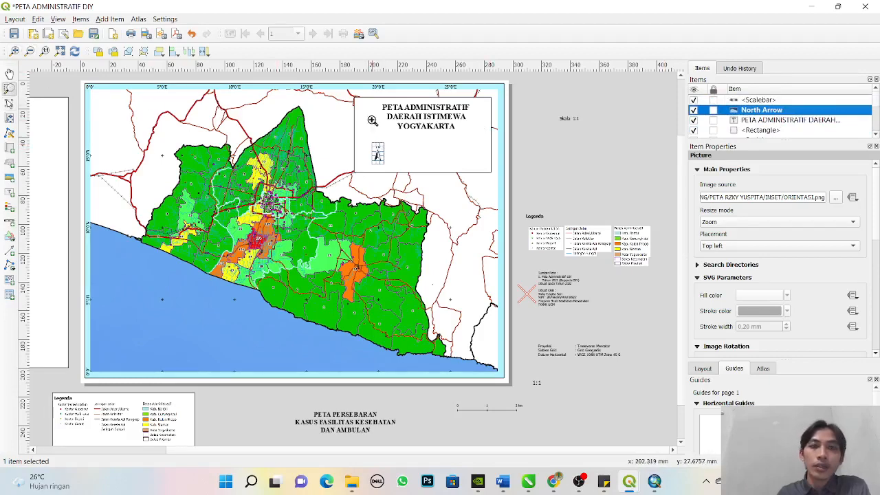
{"action": "left_click_drag", "start_coordinate": [367, 108], "coordinate": [507, 191]}
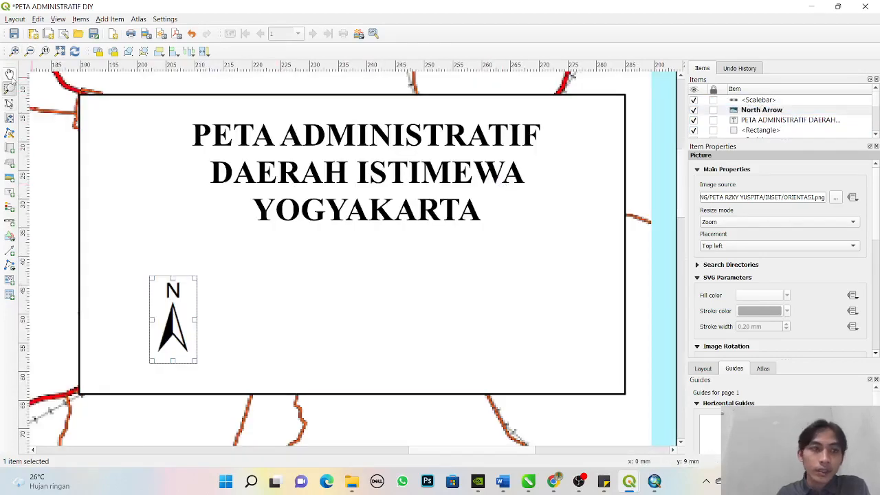
{"action": "left_click", "coordinate": [10, 103]}
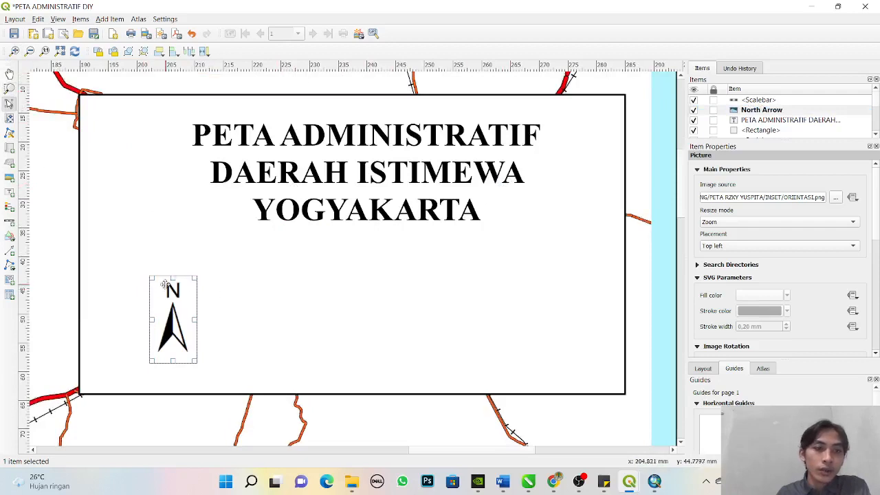
{"action": "left_click_drag", "start_coordinate": [148, 274], "coordinate": [112, 233]}
{"action": "left_click_drag", "start_coordinate": [165, 303], "coordinate": [157, 310]}
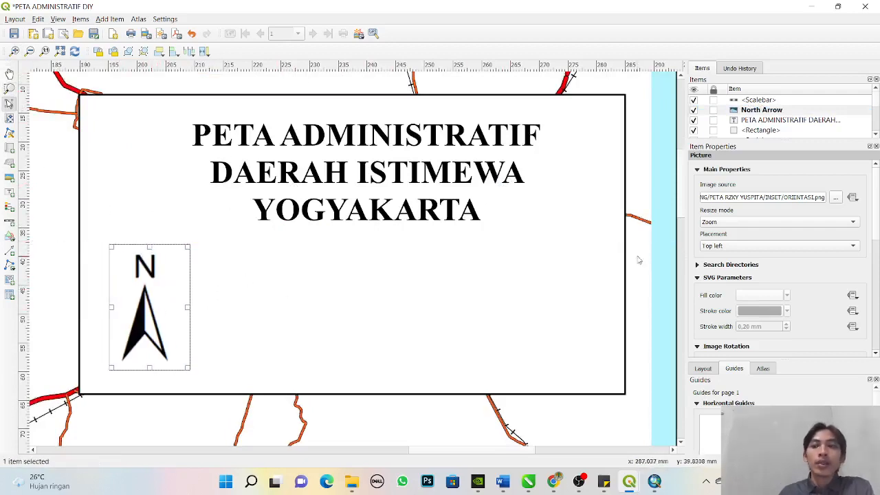
{"action": "left_click", "coordinate": [109, 19]}
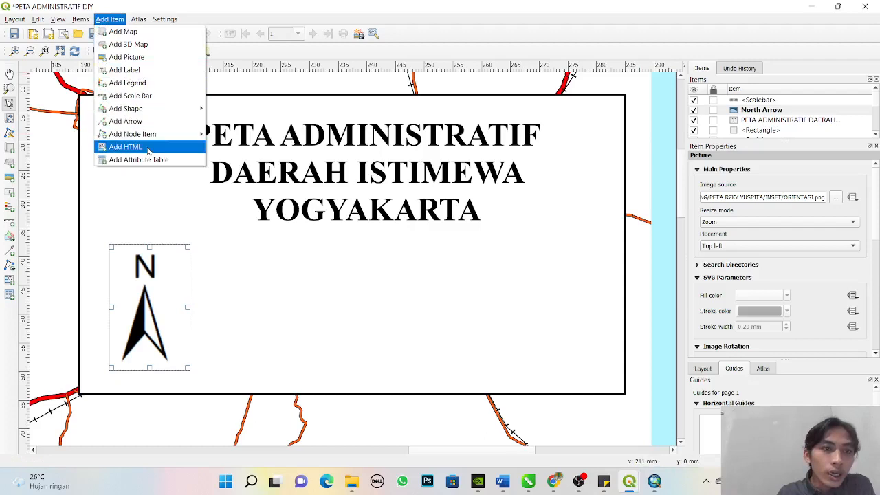
{"action": "mouse_move", "coordinate": [160, 134]}
{"action": "left_click", "coordinate": [570, 5]}
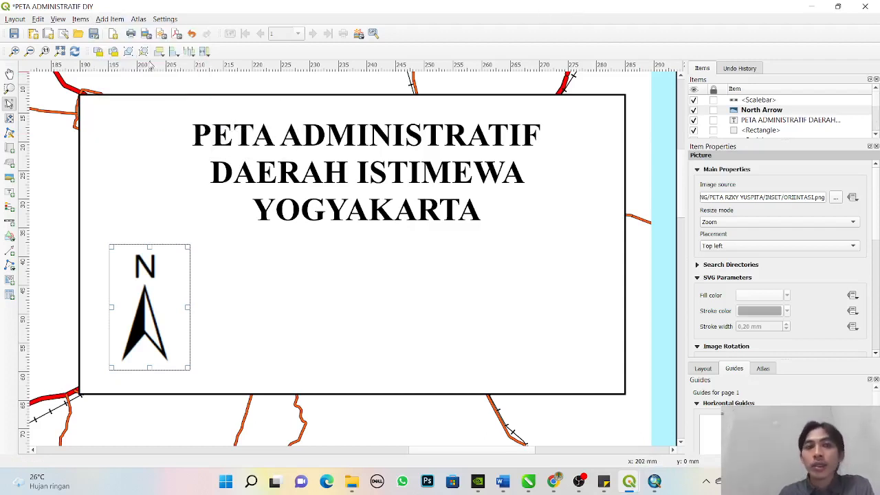
- Add a scale bar for Map 1 inside the title block, below the title and to the right of the north arrow
{"action": "left_click", "coordinate": [109, 19]}
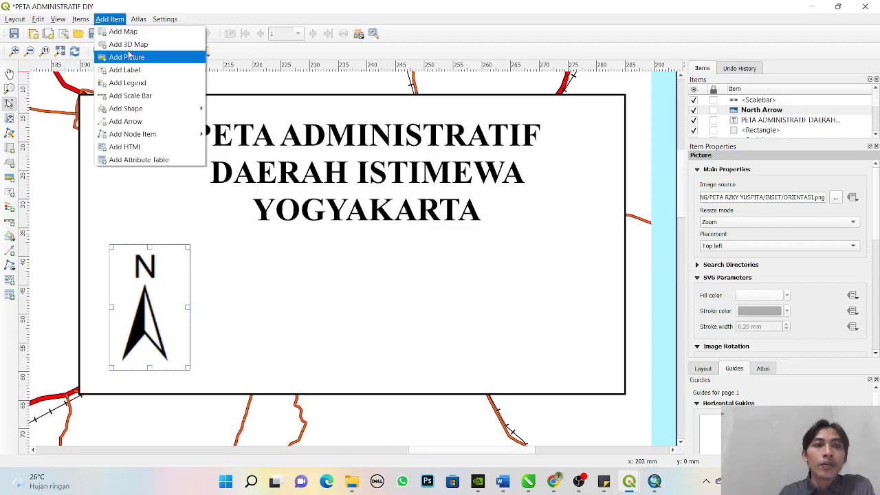
{"action": "left_click", "coordinate": [131, 95]}
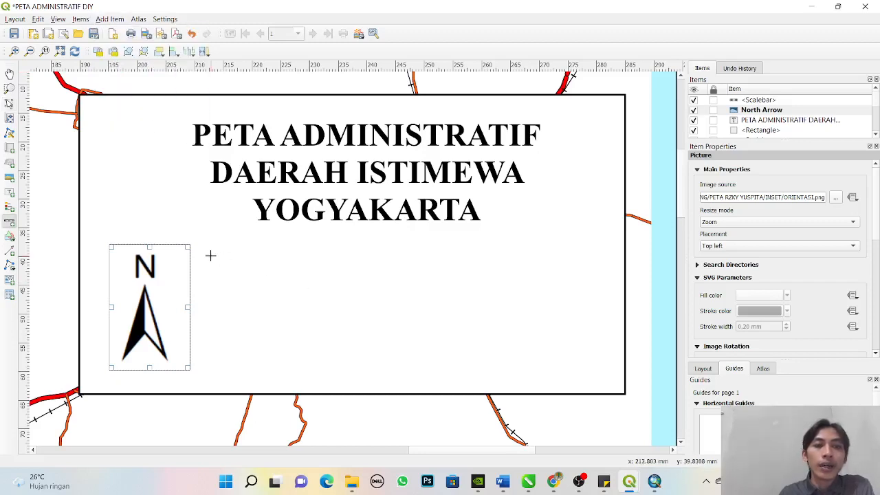
{"action": "left_click_drag", "start_coordinate": [211, 255], "coordinate": [577, 321]}
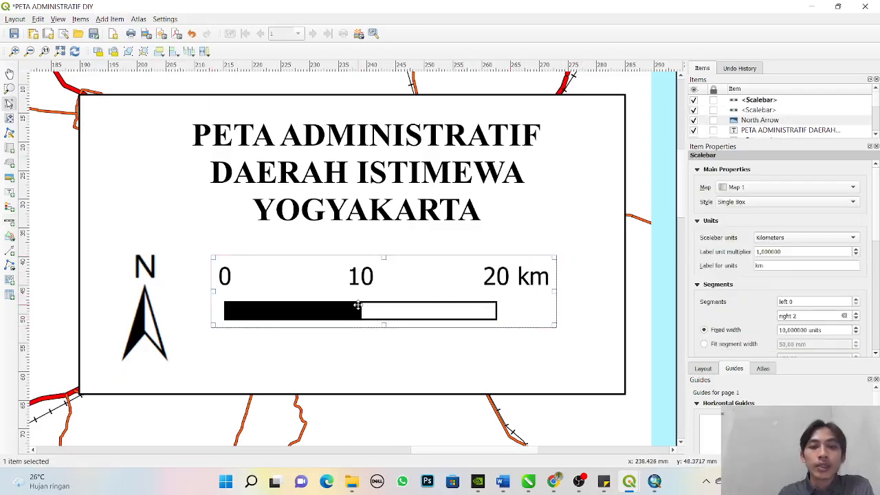
{"action": "left_click_drag", "start_coordinate": [360, 304], "coordinate": [353, 316]}
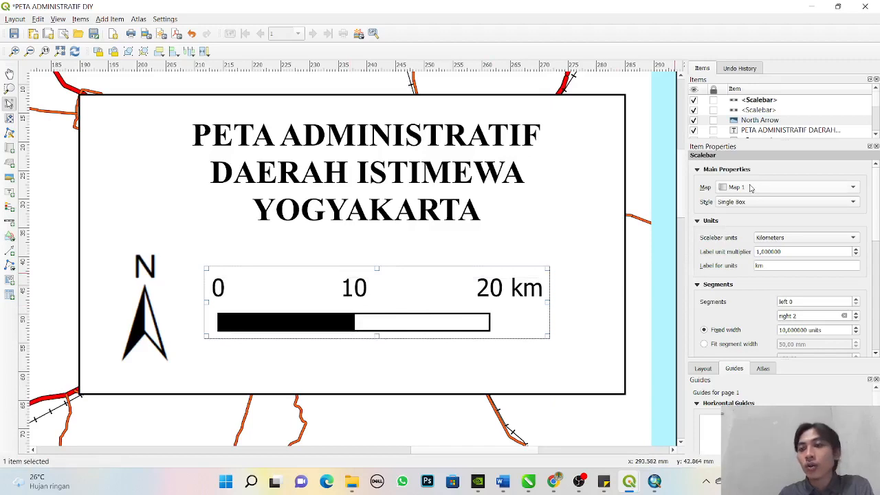
- Try lowering the scale bar's label unit multiplier, restore it to 1, and keep Map 1 as the linked map
{"action": "left_click", "coordinate": [856, 254]}
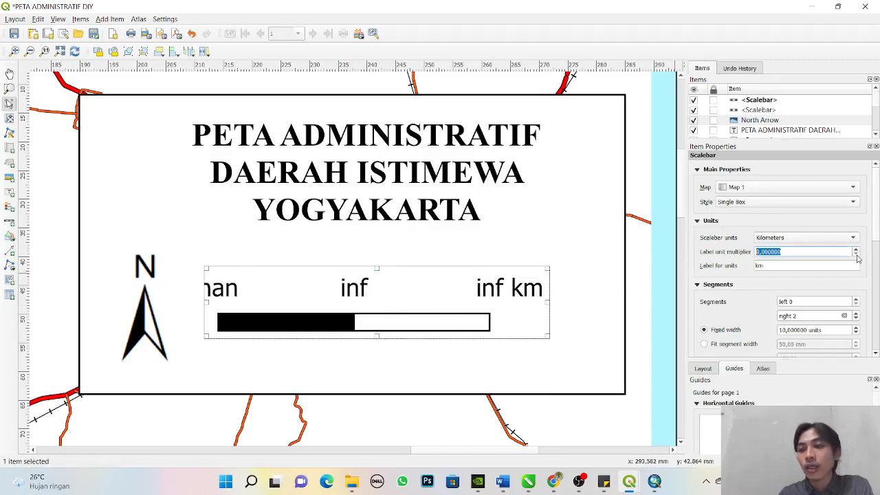
{"action": "left_click", "coordinate": [856, 252]}
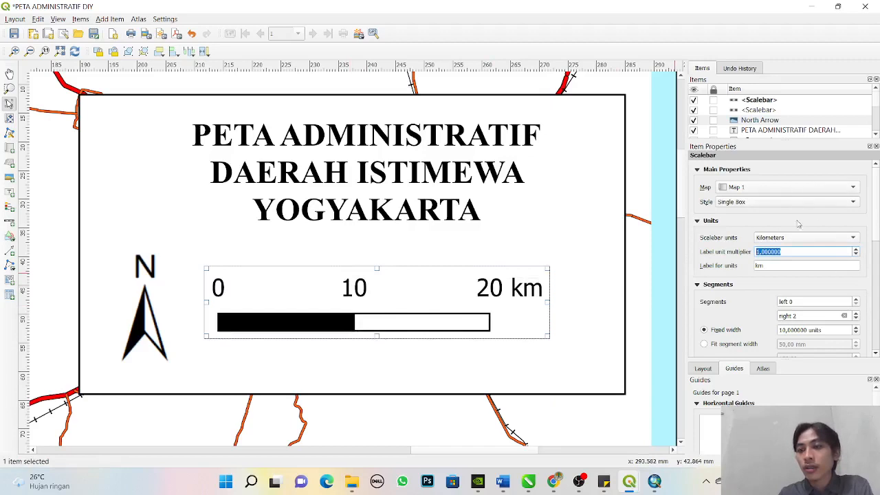
{"action": "left_click", "coordinate": [755, 190]}
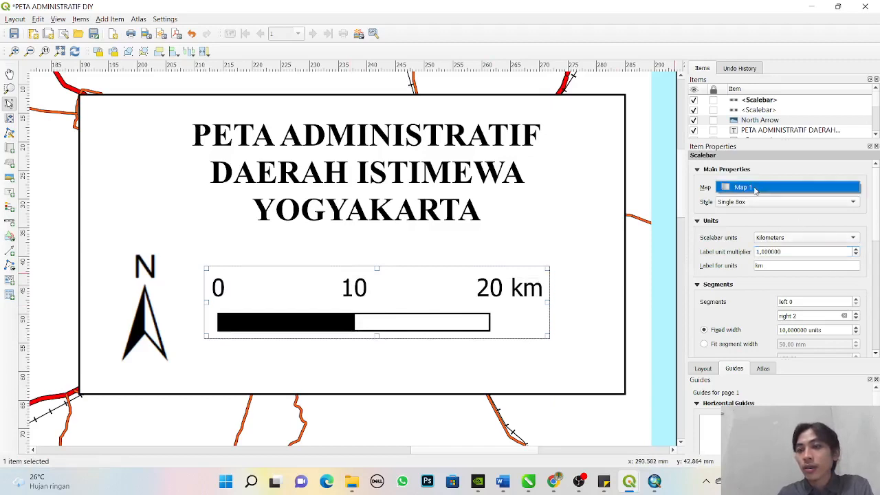
{"action": "left_click", "coordinate": [753, 188]}
- Try the Double Box and Line Ticks styles on the scale bar, settle on Numeric, and nudge it closer to the north arrow
{"action": "left_click", "coordinate": [753, 202]}
{"action": "left_click", "coordinate": [758, 211]}
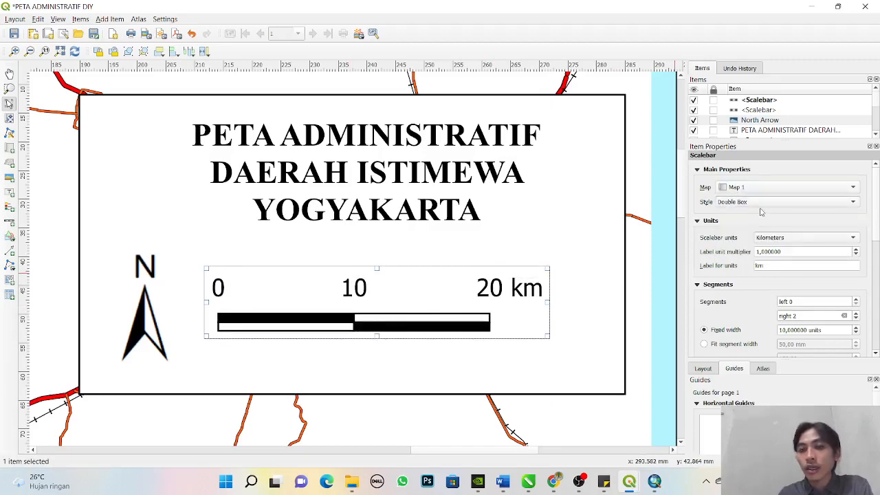
{"action": "left_click", "coordinate": [758, 205]}
{"action": "left_click", "coordinate": [756, 212]}
{"action": "left_click", "coordinate": [756, 205]}
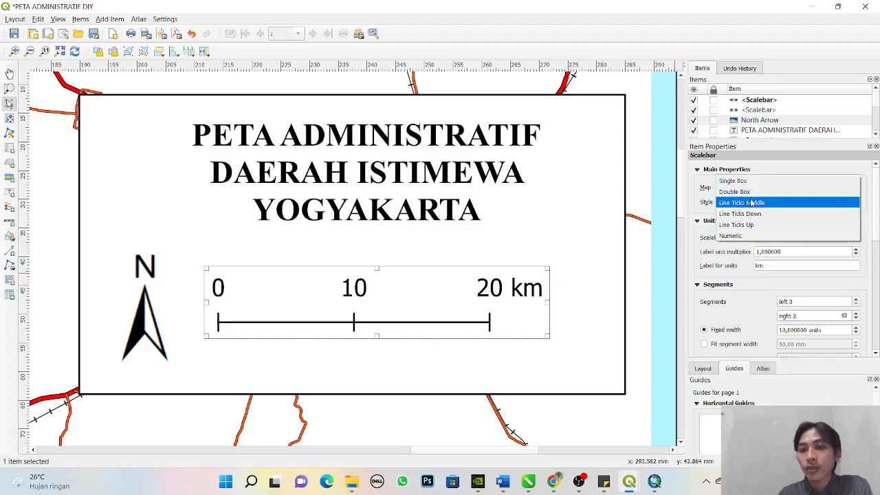
{"action": "left_click", "coordinate": [755, 224]}
{"action": "left_click", "coordinate": [754, 204]}
{"action": "left_click", "coordinate": [753, 215]}
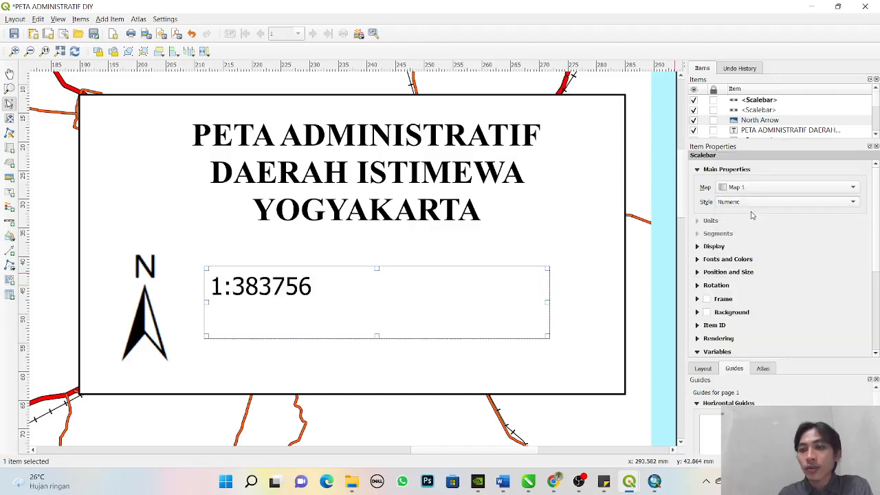
{"action": "left_click", "coordinate": [747, 203]}
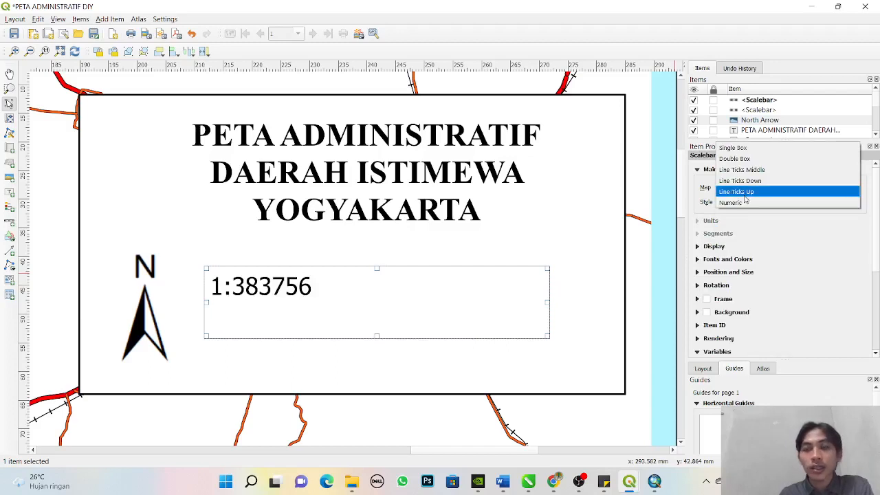
{"action": "left_click", "coordinate": [753, 203]}
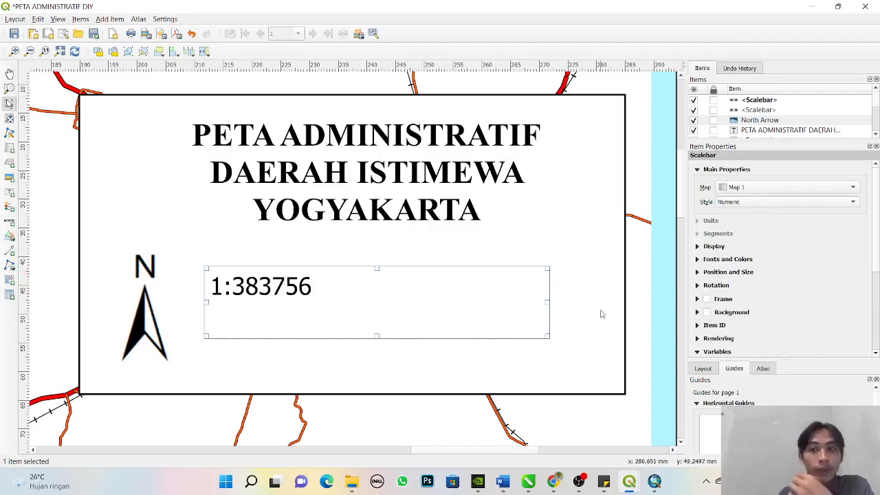
{"action": "left_click", "coordinate": [278, 285]}
{"action": "left_click_drag", "start_coordinate": [278, 286], "coordinate": [271, 278]}
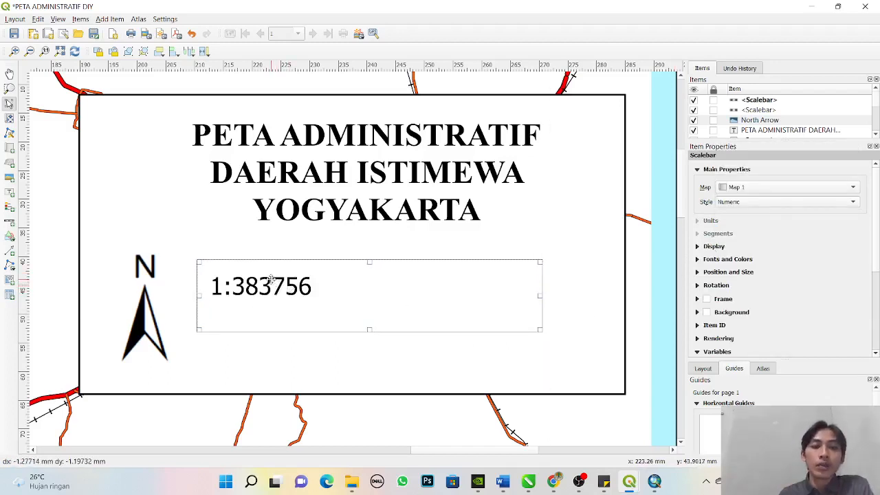
- Set the scale of Map 1 to 380000
{"action": "left_click", "coordinate": [376, 423]}
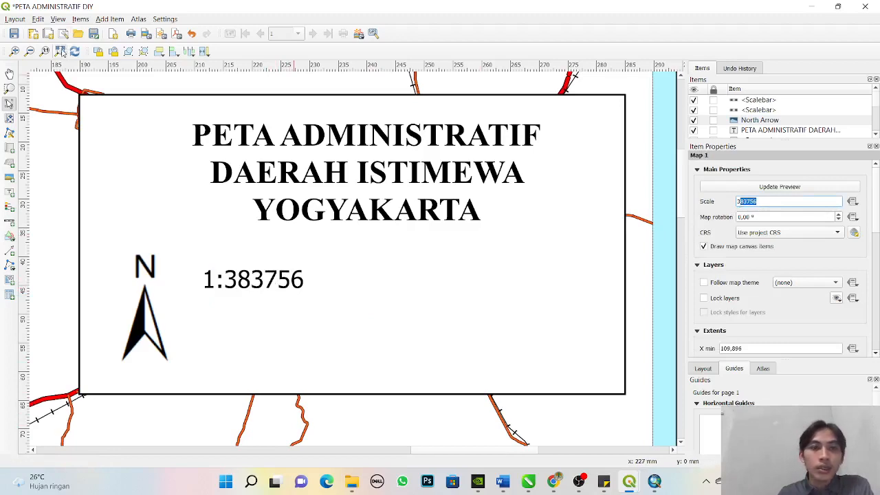
{"action": "left_click", "coordinate": [61, 51]}
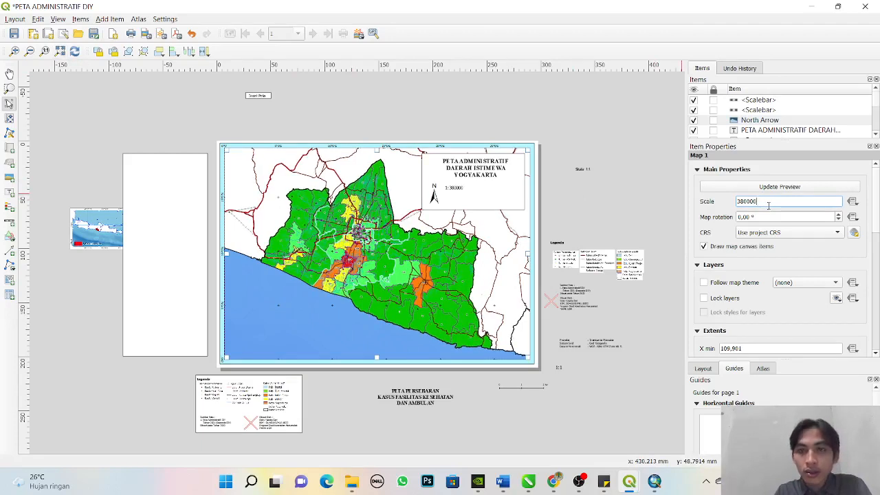
{"action": "left_click", "coordinate": [642, 222]}
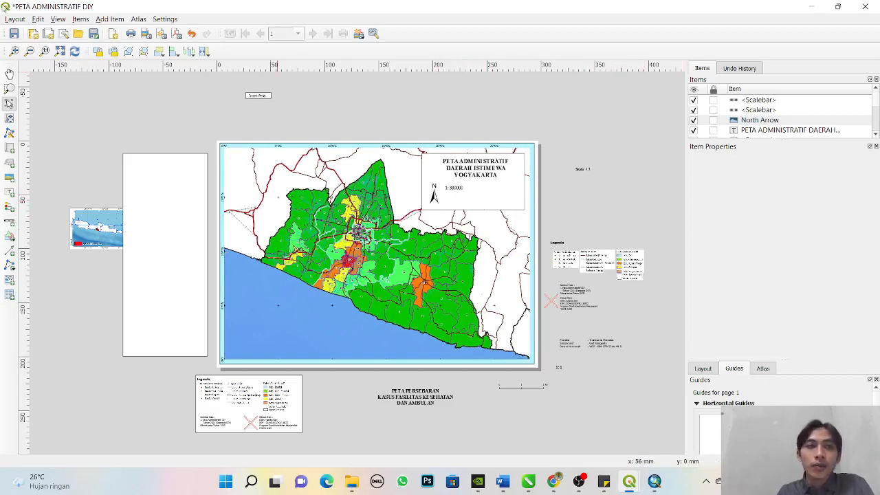
- Add a second scale bar for Map 1 in the title block, directly beneath the numeric scale
{"action": "left_click", "coordinate": [9, 88]}
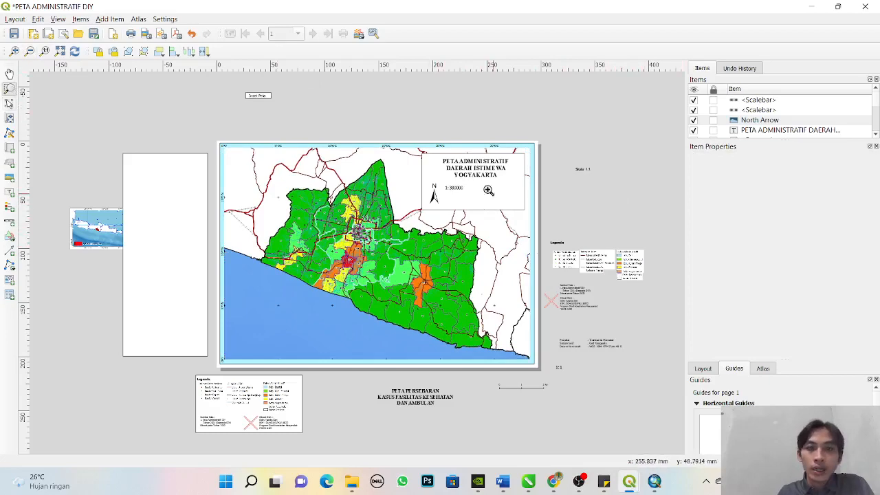
{"action": "left_click_drag", "start_coordinate": [409, 144], "coordinate": [581, 218]}
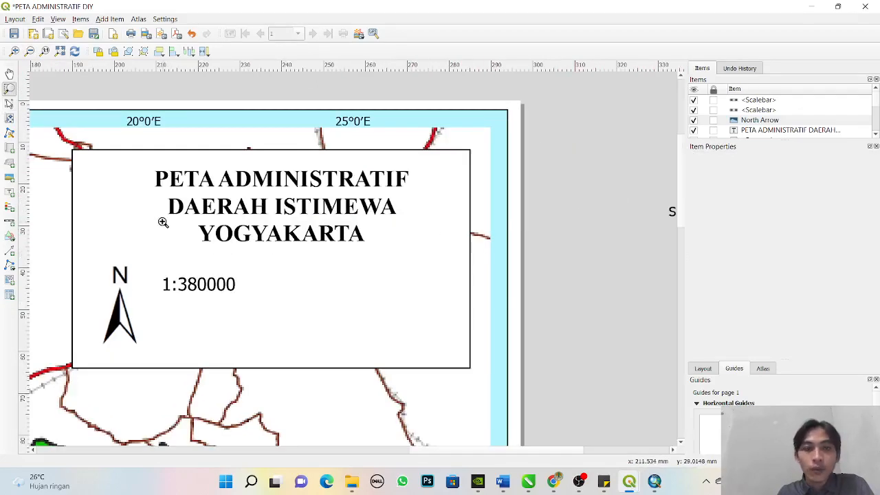
{"action": "left_click", "coordinate": [110, 18]}
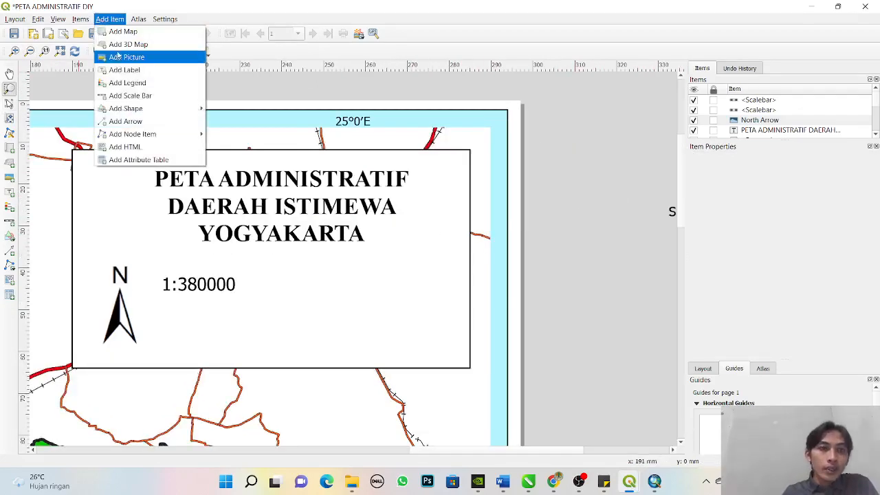
{"action": "left_click", "coordinate": [127, 96]}
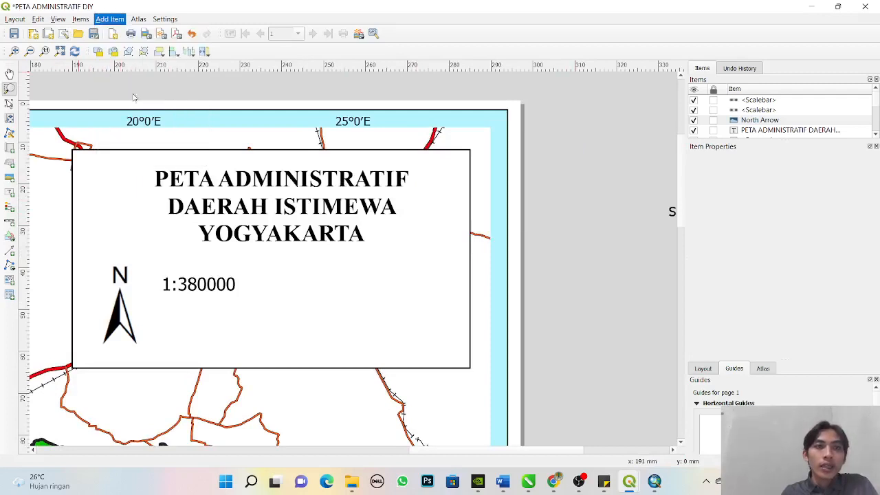
{"action": "mouse_move", "coordinate": [163, 300]}
{"action": "left_mouse_down"}
{"action": "mouse_move", "coordinate": [460, 309]}
{"action": "mouse_move", "coordinate": [458, 325]}
{"action": "left_mouse_up"}
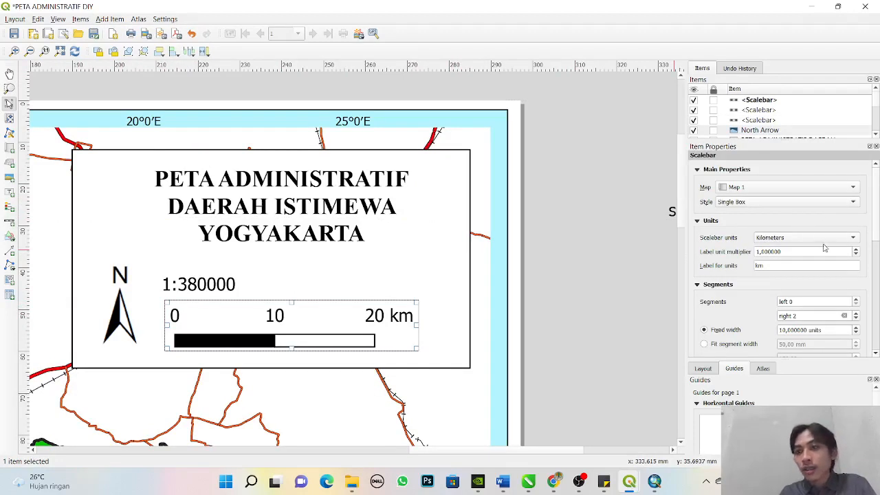
- Try the Line Ticks Down style on the new scale bar, then settle on Line Ticks Middle
{"action": "left_click", "coordinate": [770, 204]}
{"action": "left_click", "coordinate": [767, 233]}
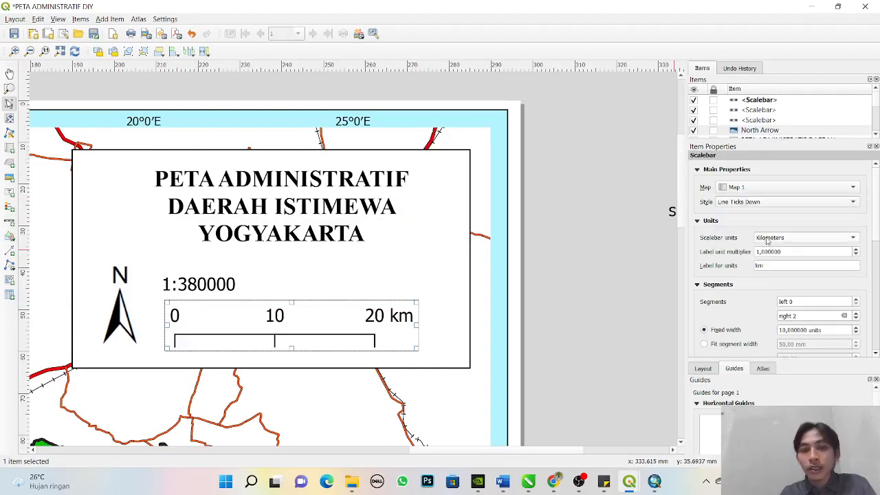
{"action": "left_click", "coordinate": [783, 202]}
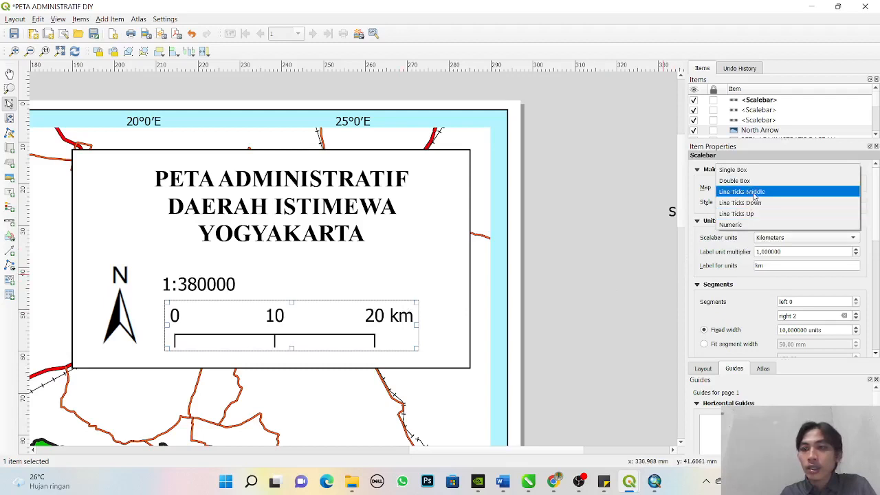
{"action": "left_click", "coordinate": [749, 192]}
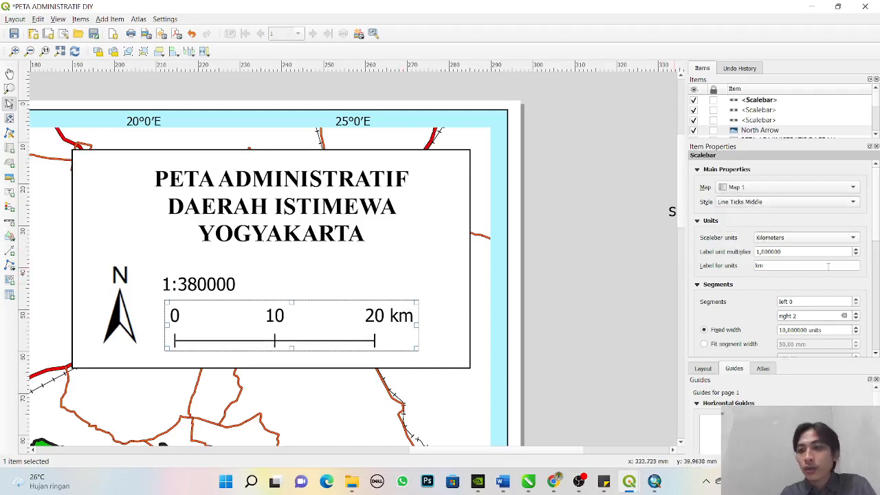
- Reduce the font size of the line-tick scale bar's labels to 7 points
{"action": "scroll", "coordinate": [742, 311], "scroll_direction": "down", "scroll_amount": 3}
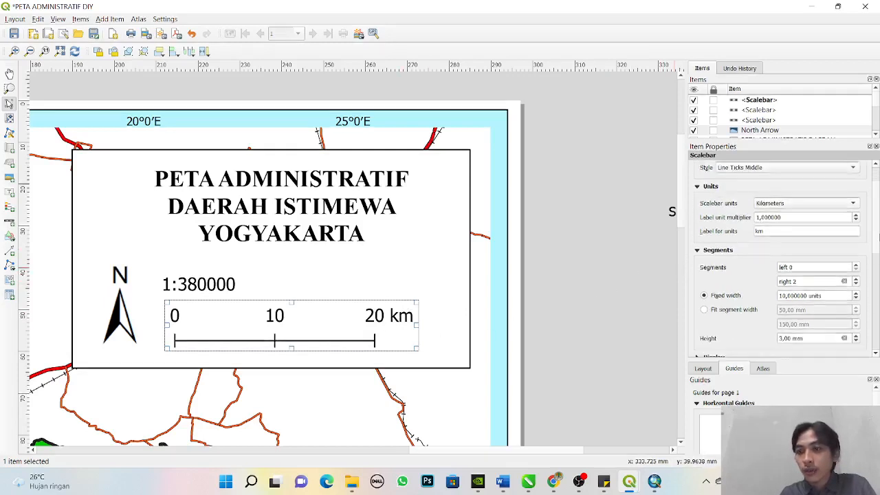
{"action": "left_click", "coordinate": [749, 310]}
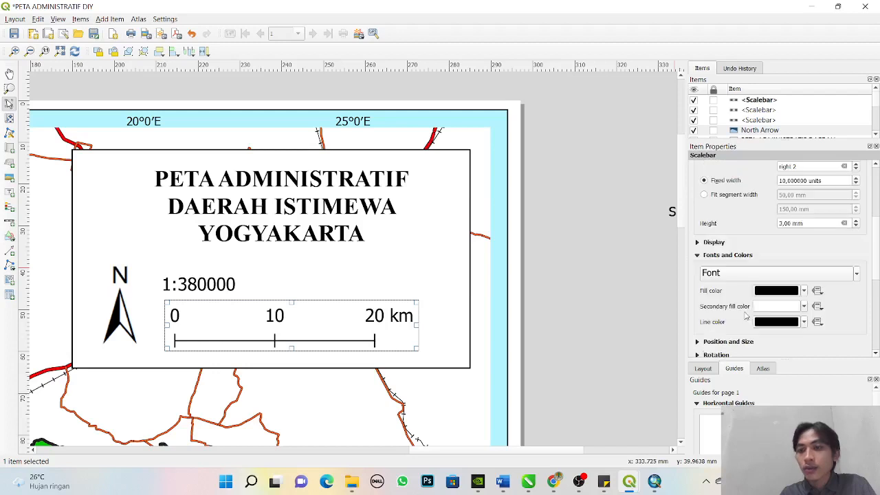
{"action": "left_click", "coordinate": [786, 276]}
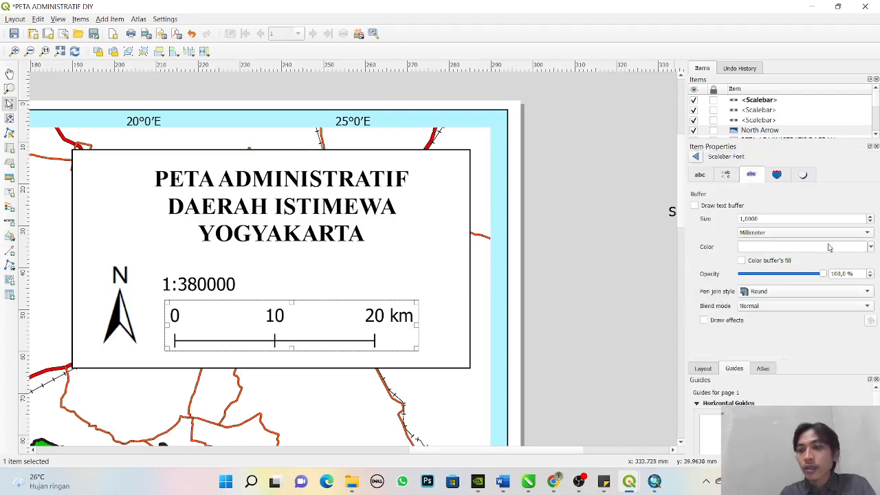
{"action": "left_click", "coordinate": [869, 222]}
{"action": "left_click", "coordinate": [870, 222]}
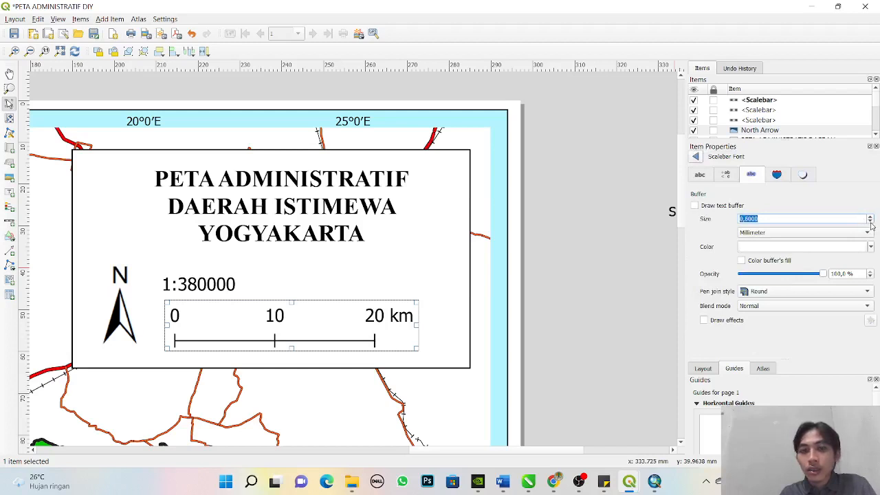
{"action": "left_click", "coordinate": [852, 206]}
{"action": "left_click", "coordinate": [718, 177]}
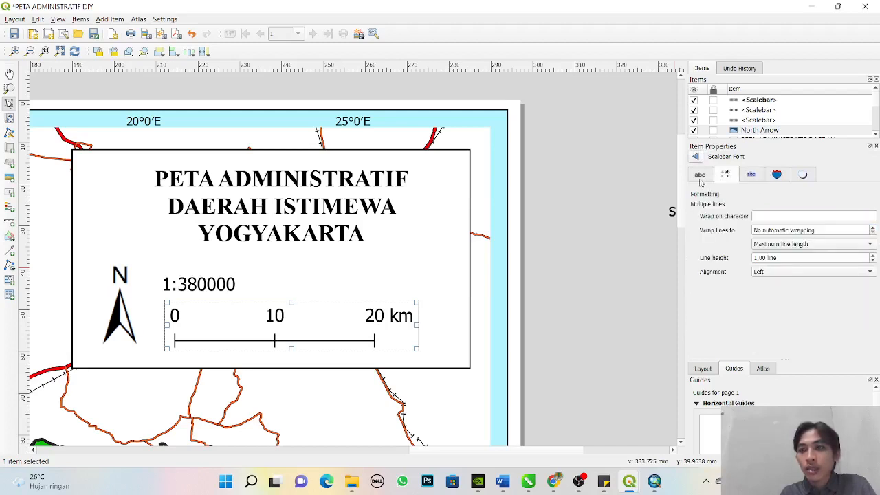
{"action": "left_click", "coordinate": [700, 180]}
{"action": "left_click", "coordinate": [870, 253]}
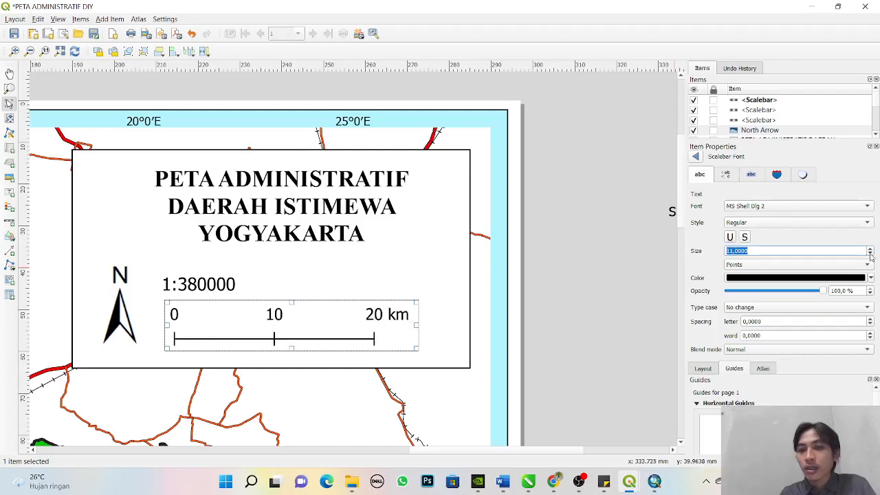
{"action": "left_click", "coordinate": [869, 254]}
{"action": "left_click", "coordinate": [870, 253]}
{"action": "left_click", "coordinate": [870, 254]}
{"action": "left_click", "coordinate": [870, 254]}
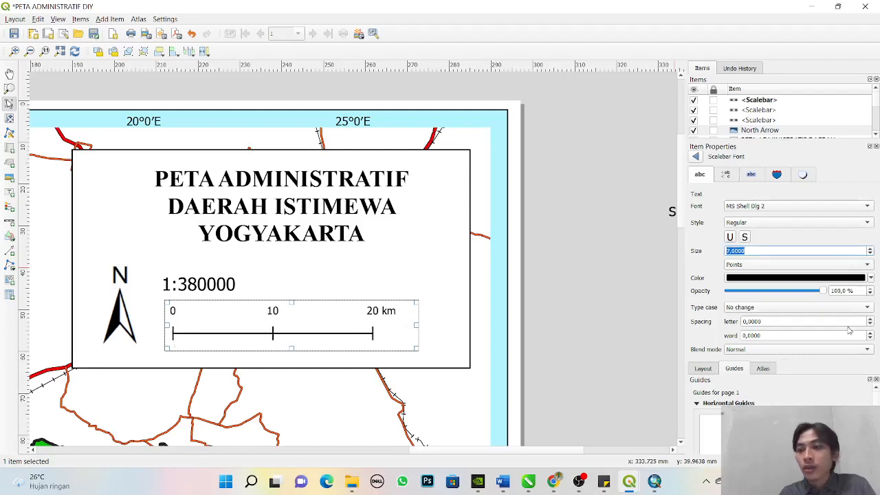
{"action": "left_click", "coordinate": [695, 156]}
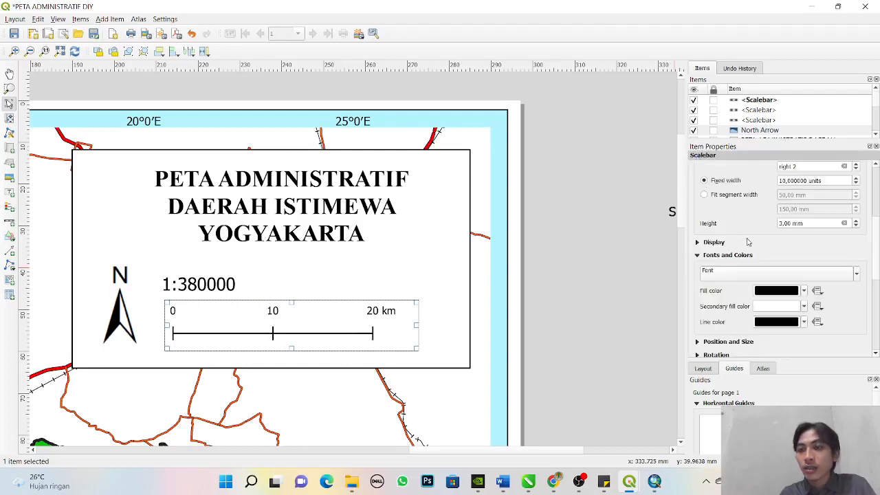
- Give the line-tick scale bar 3 right segments with a fixed width of 8 units, keeping the label unit multiplier at 1
{"action": "left_click_drag", "start_coordinate": [872, 244], "coordinate": [877, 186]}
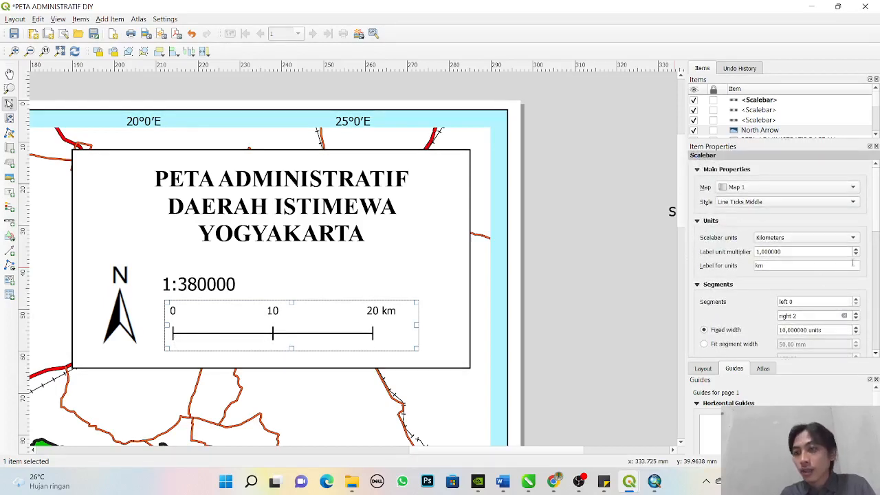
{"action": "left_click", "coordinate": [857, 255]}
{"action": "left_click", "coordinate": [856, 250]}
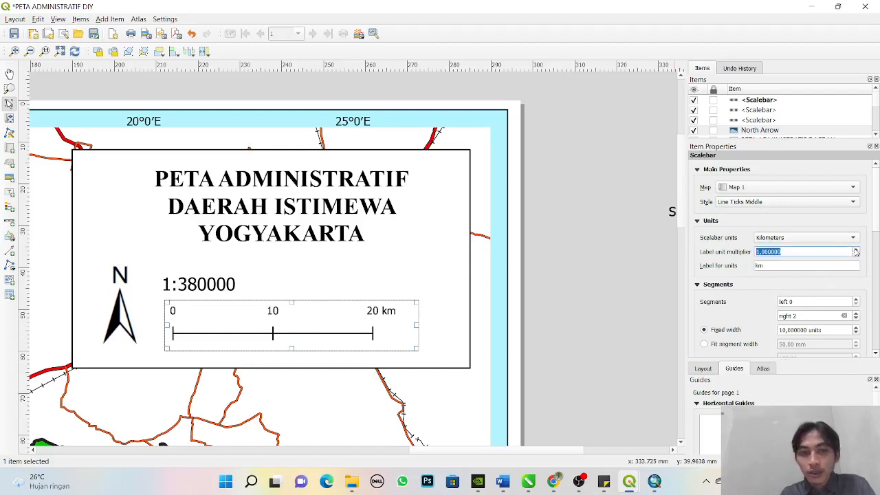
{"action": "left_click", "coordinate": [857, 319]}
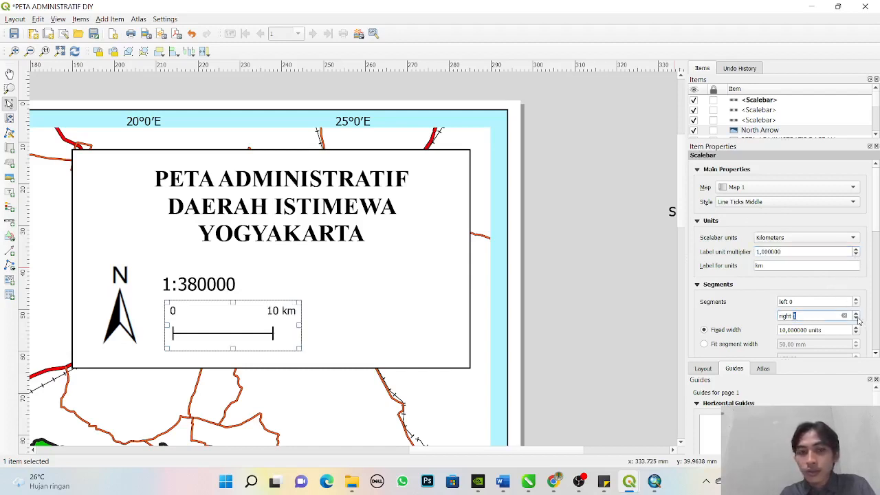
{"action": "left_click", "coordinate": [856, 313]}
{"action": "left_click", "coordinate": [856, 313]}
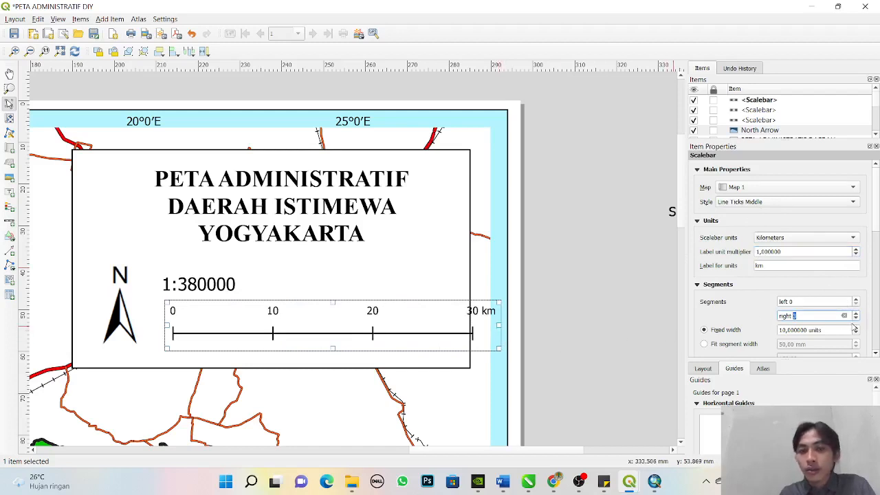
{"action": "left_click", "coordinate": [856, 319]}
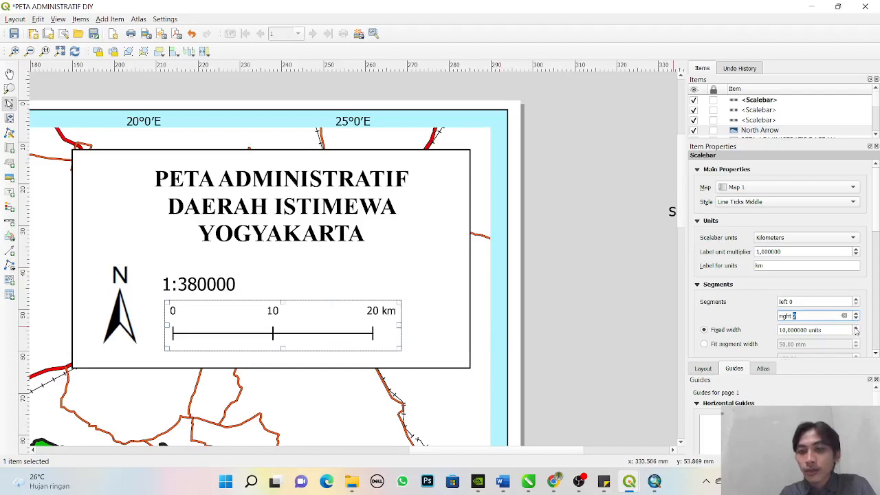
{"action": "left_click", "coordinate": [855, 332]}
{"action": "left_click", "coordinate": [855, 333]}
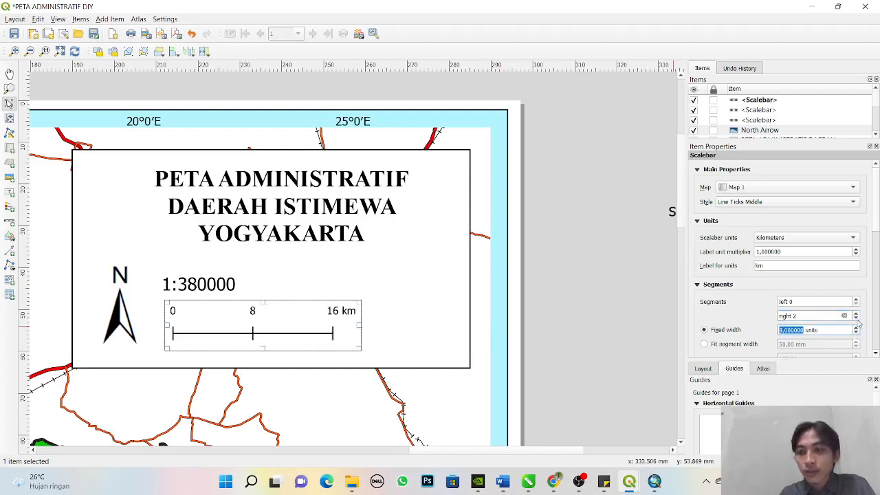
{"action": "left_click", "coordinate": [855, 318]}
{"action": "left_click", "coordinate": [855, 313]}
{"action": "left_click", "coordinate": [856, 313]}
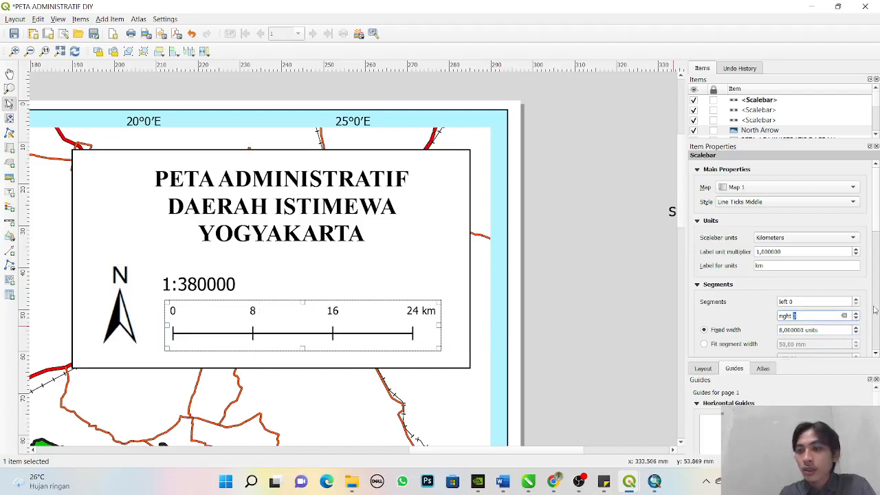
- Set the segment height of the line-tick scale bar to 2 mm
{"action": "left_click", "coordinate": [876, 354]}
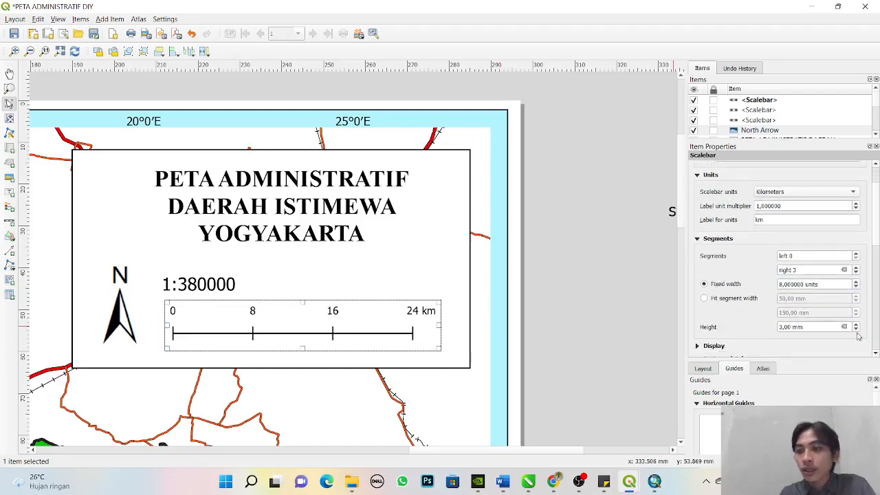
{"action": "left_click", "coordinate": [855, 329]}
{"action": "left_click", "coordinate": [856, 330]}
{"action": "left_click", "coordinate": [856, 324]}
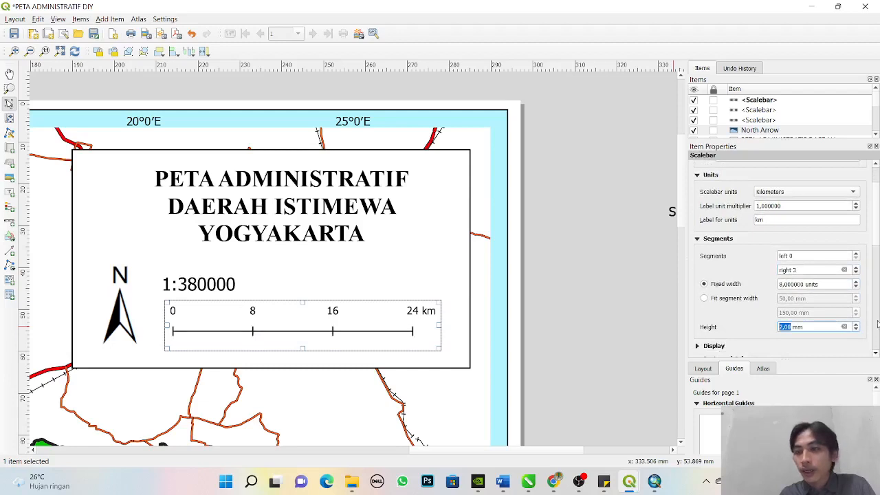
- Set the line-tick scale bar's box margin to 0 mm and its labels margin to 1 mm, then deselect it
{"action": "scroll", "coordinate": [876, 259], "scroll_direction": "down", "scroll_amount": 3}
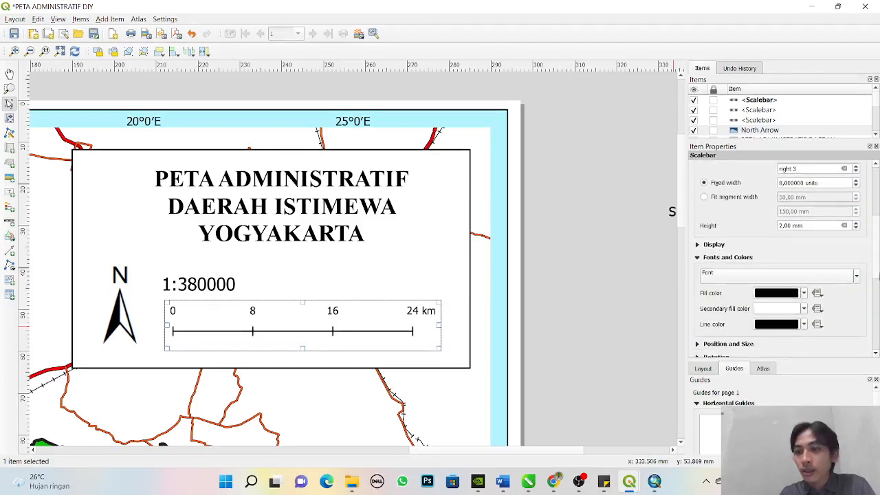
{"action": "left_click", "coordinate": [697, 244]}
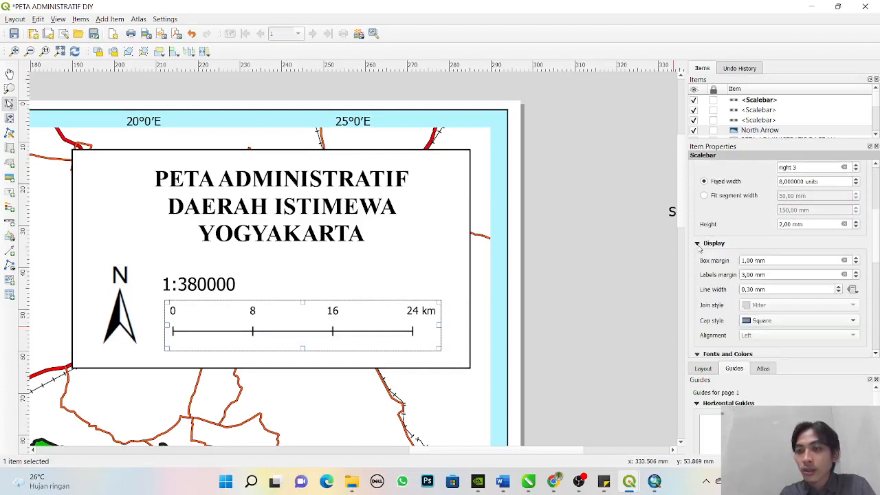
{"action": "left_click", "coordinate": [856, 264]}
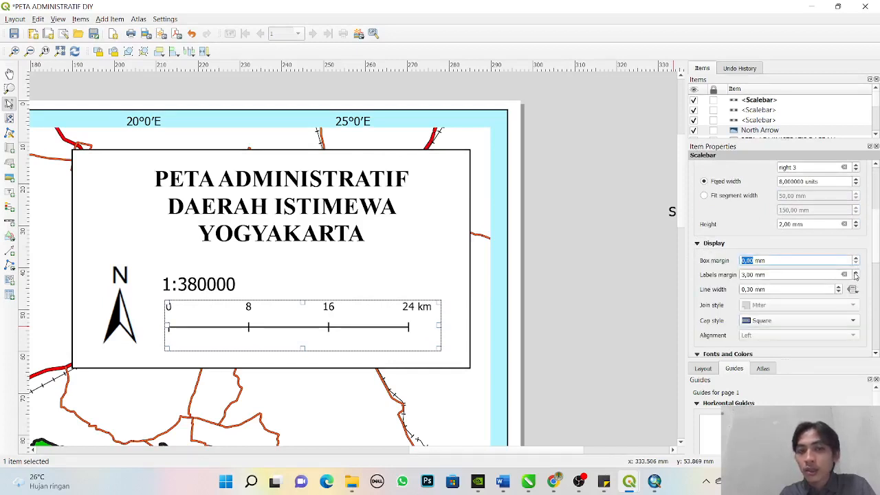
{"action": "left_click", "coordinate": [855, 277]}
{"action": "left_click", "coordinate": [856, 277]}
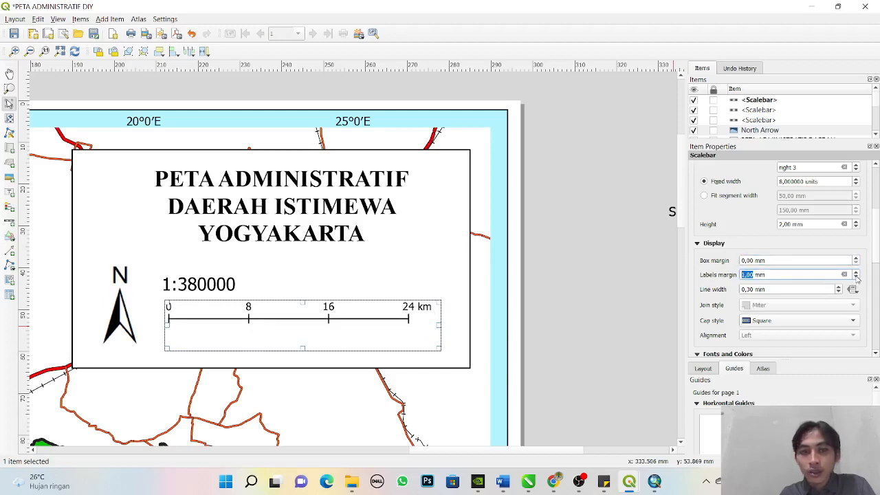
{"action": "left_click", "coordinate": [856, 273]}
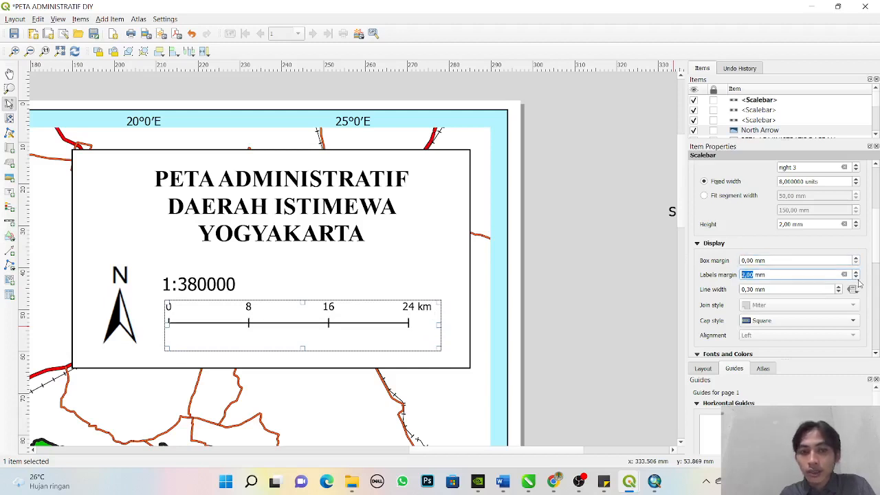
{"action": "left_click", "coordinate": [856, 277]}
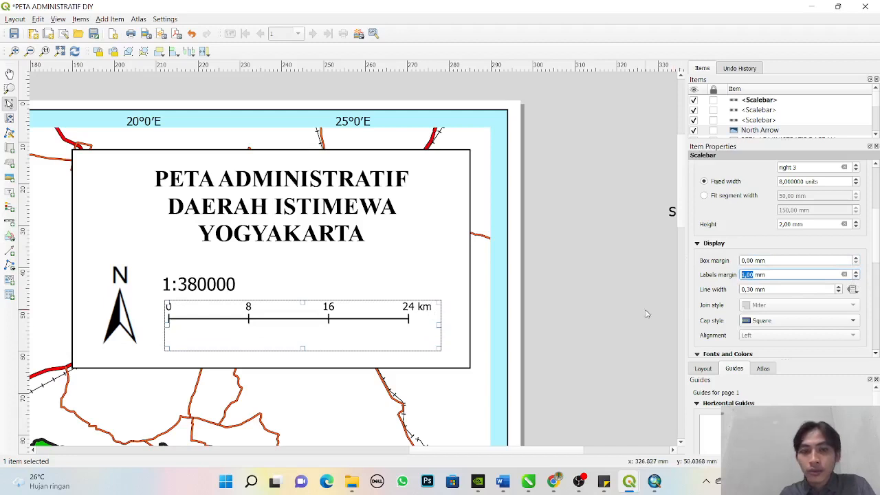
{"action": "left_click", "coordinate": [622, 317]}
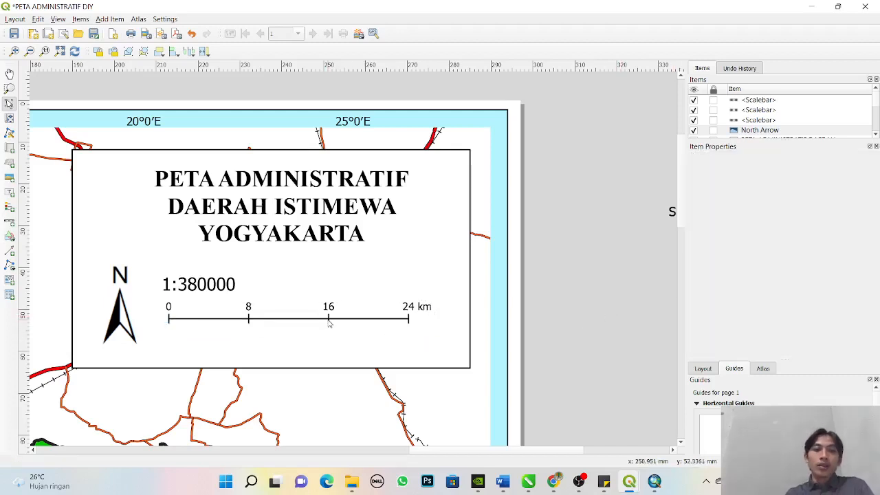
- Select the north arrow and both scale bars together and move them up to just beneath the map title
{"action": "left_click", "coordinate": [115, 309]}
{"action": "left_click", "coordinate": [186, 292]}
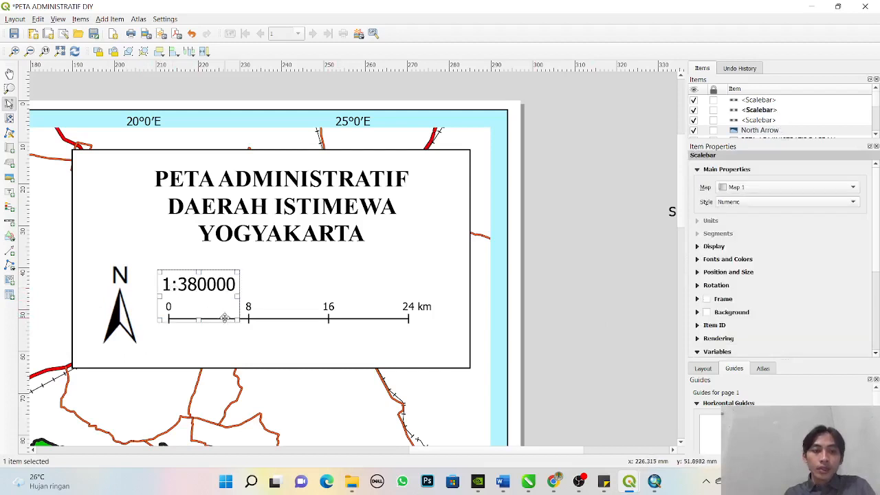
{"action": "left_click", "coordinate": [127, 314]}
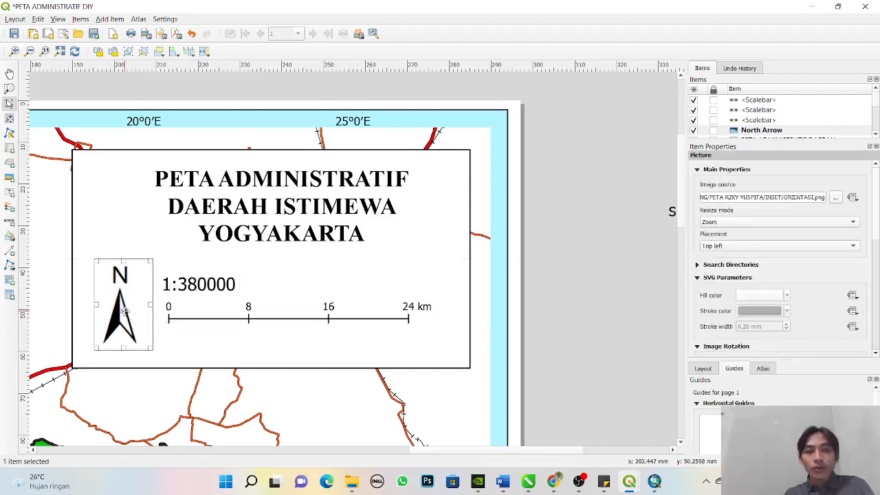
{"action": "left_click", "coordinate": [180, 289]}
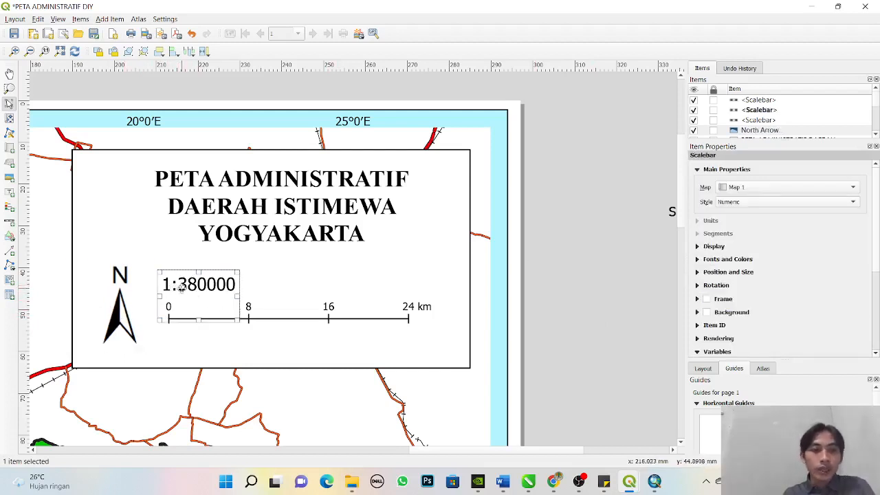
{"action": "left_click", "coordinate": [260, 321], "text": "shift"}
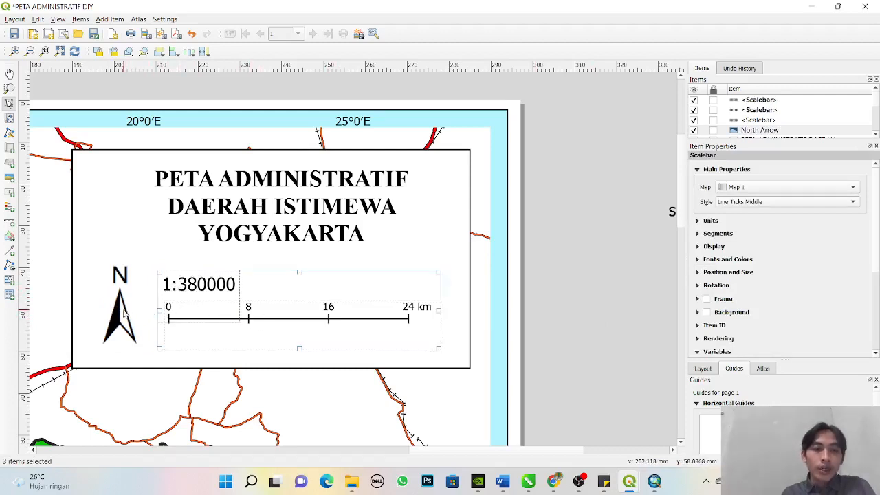
{"action": "left_click", "coordinate": [124, 313], "text": "shift"}
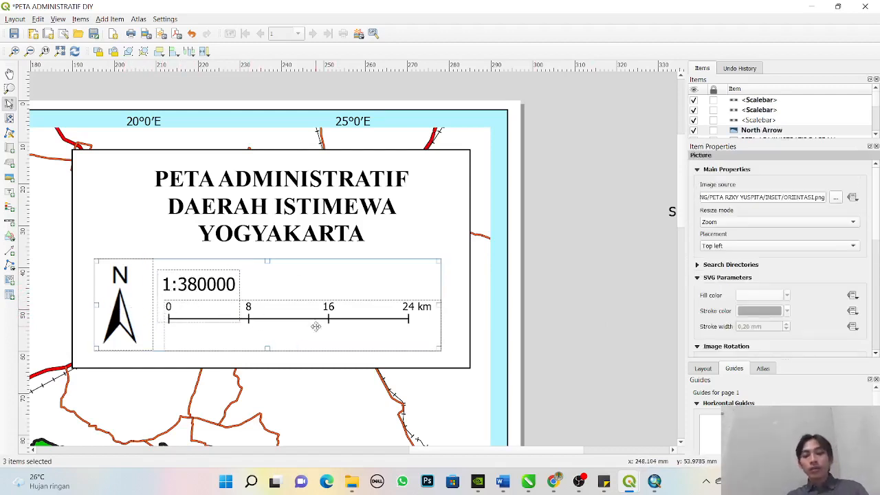
{"action": "left_click_drag", "start_coordinate": [337, 333], "coordinate": [354, 317]}
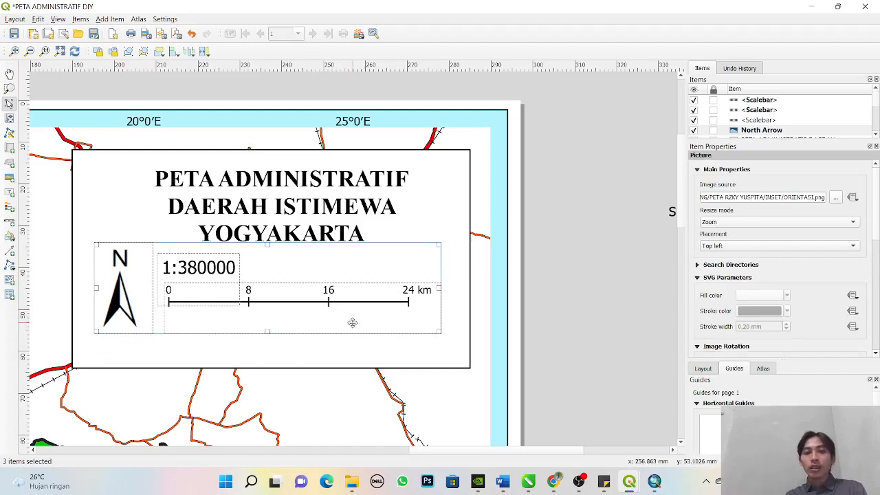
{"action": "left_click", "coordinate": [624, 285]}
- Set the font size of the numeric scale (1:380000) to 9 points
{"action": "left_click", "coordinate": [198, 272]}
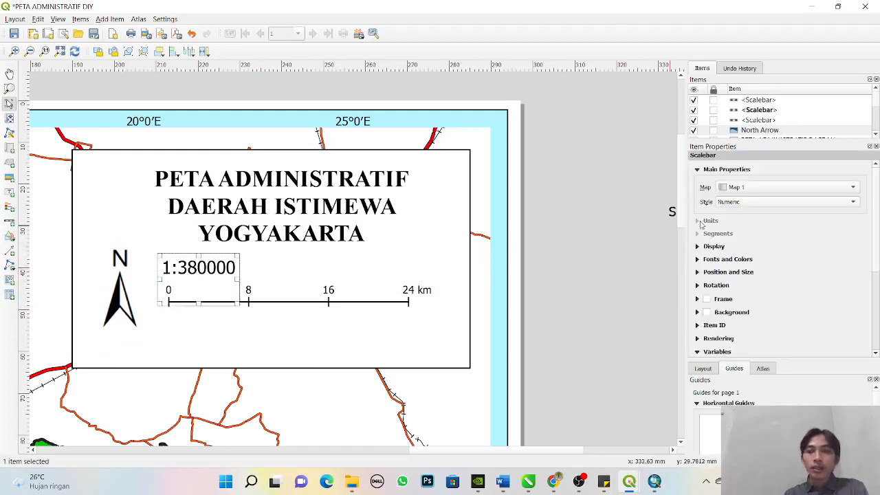
{"action": "scroll", "coordinate": [801, 242], "scroll_direction": "down", "scroll_amount": 1}
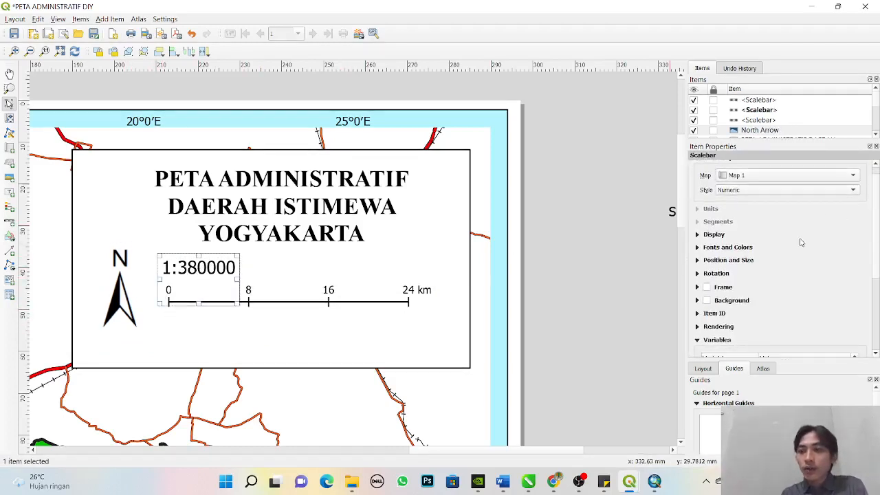
{"action": "scroll", "coordinate": [877, 240], "scroll_direction": "down", "scroll_amount": 5}
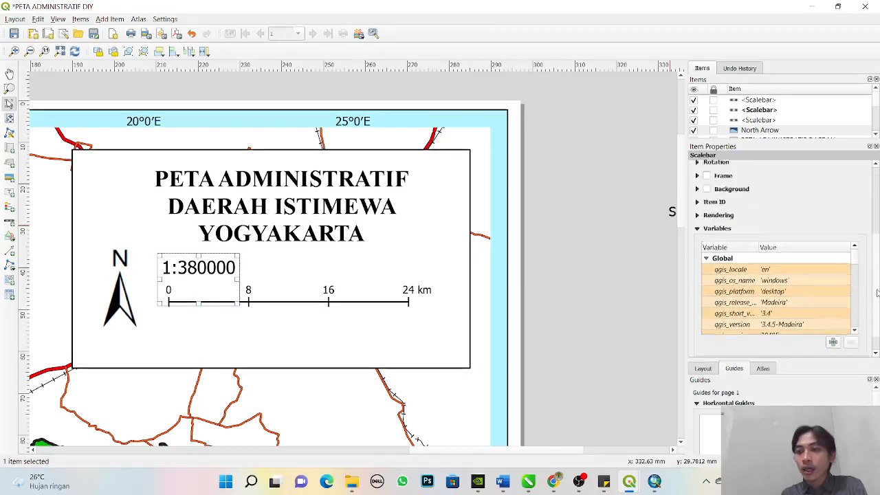
{"action": "scroll", "coordinate": [876, 234], "scroll_direction": "up", "scroll_amount": 6}
{"action": "left_click", "coordinate": [721, 261]}
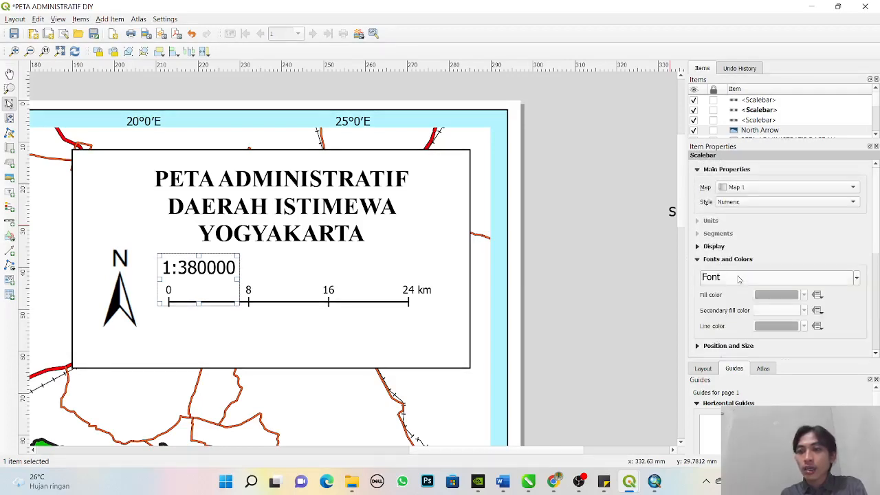
{"action": "left_click", "coordinate": [764, 279]}
{"action": "left_click", "coordinate": [870, 254]}
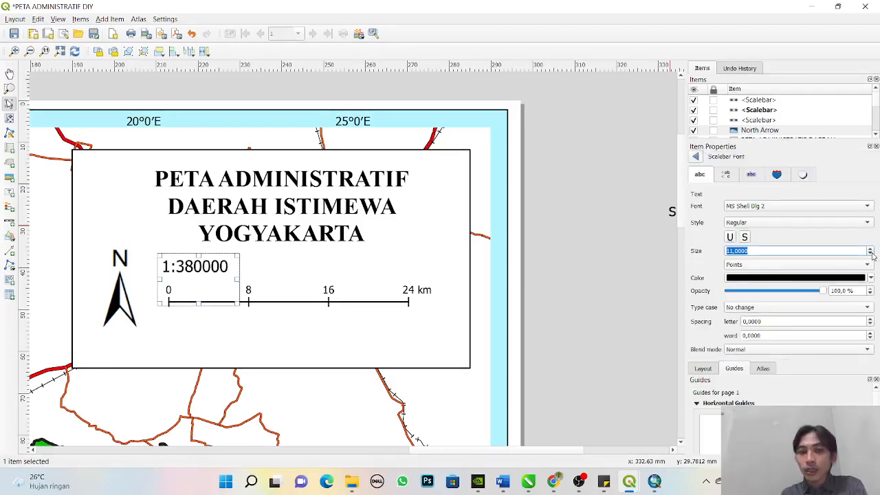
{"action": "left_click", "coordinate": [870, 254]}
{"action": "left_click", "coordinate": [870, 253]}
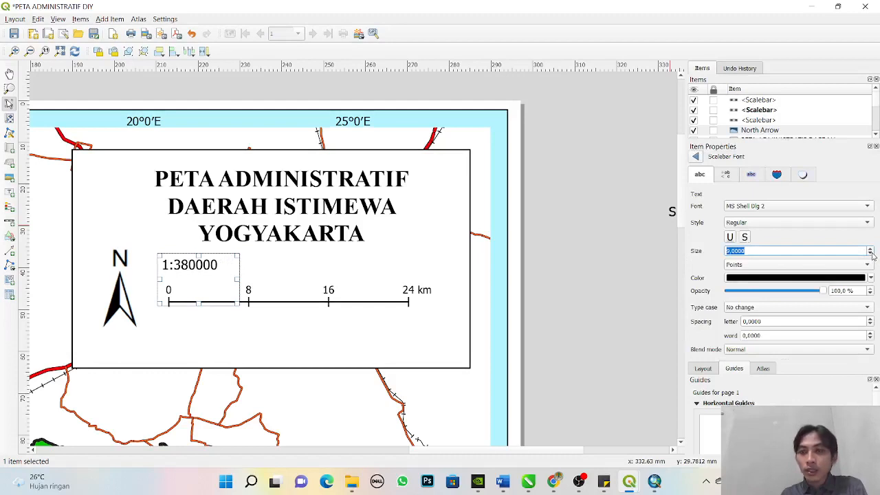
{"action": "left_click", "coordinate": [539, 261]}
- Nudge the numeric scale slightly down and right so it sits above the 8 km tick of the line scale bar, then deselect it
{"action": "left_click", "coordinate": [205, 283]}
{"action": "key", "text": "Down"}
{"action": "key", "text": "Down"}
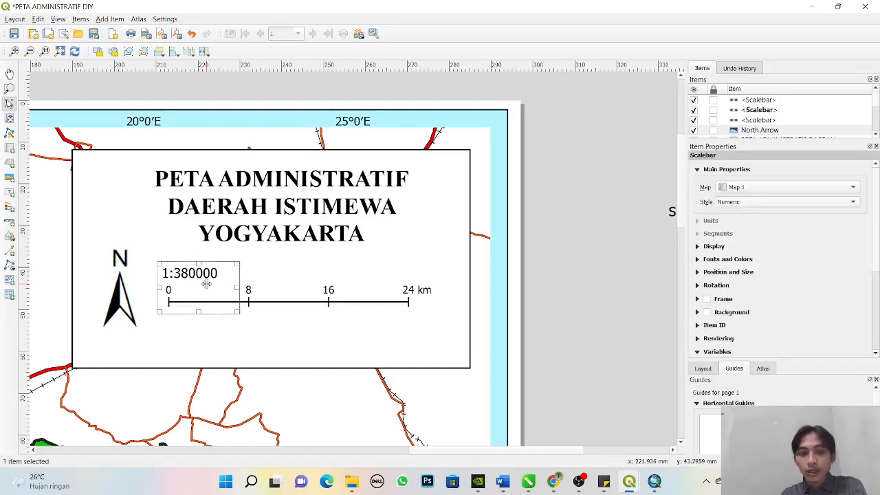
{"action": "key", "text": "Up"}
{"action": "key", "text": "Right"}
{"action": "key", "text": "Right"}
{"action": "key", "text": "Right"}
{"action": "key", "text": "Right"}
{"action": "key", "text": "Right"}
{"action": "key", "text": "Right"}
{"action": "key", "text": "Right"}
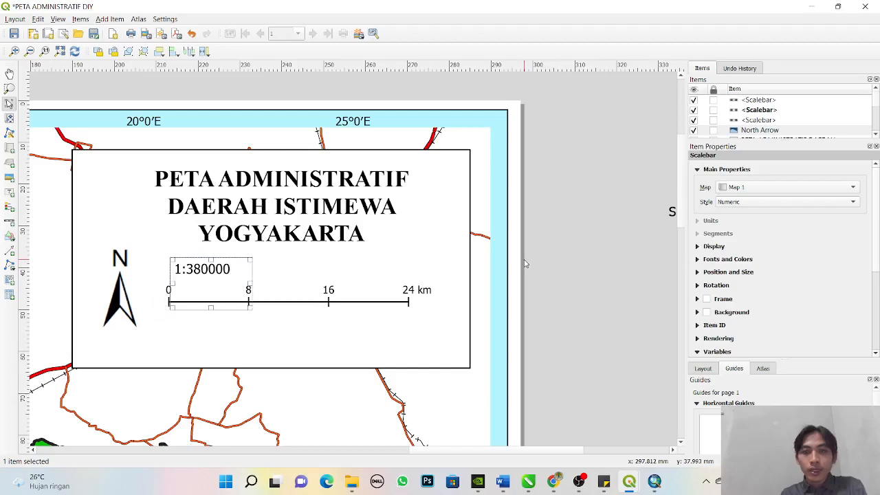
{"action": "key", "text": "Right"}
{"action": "key", "text": "Right"}
{"action": "key", "text": "Right"}
{"action": "key", "text": "Right"}
{"action": "key", "text": "Right"}
{"action": "key", "text": "Right"}
{"action": "key", "text": "Right"}
{"action": "key", "text": "Right"}
{"action": "key", "text": "Right"}
{"action": "key", "text": "Right"}
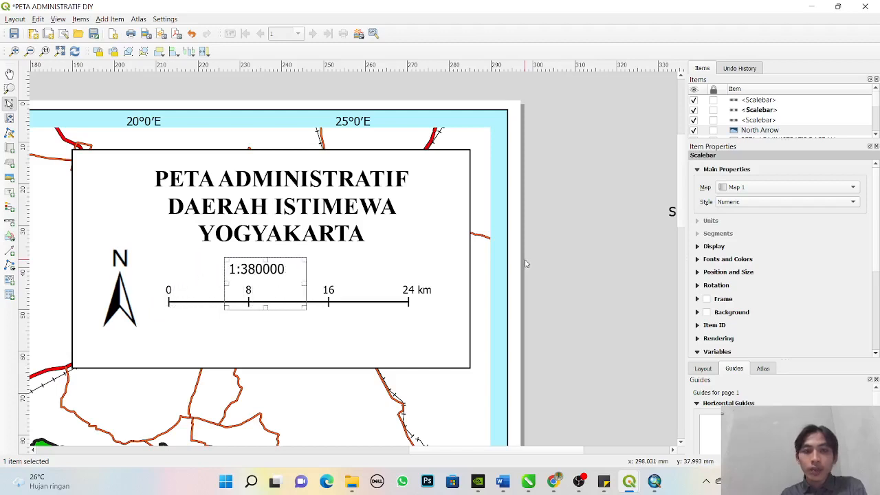
{"action": "left_click", "coordinate": [524, 263]}
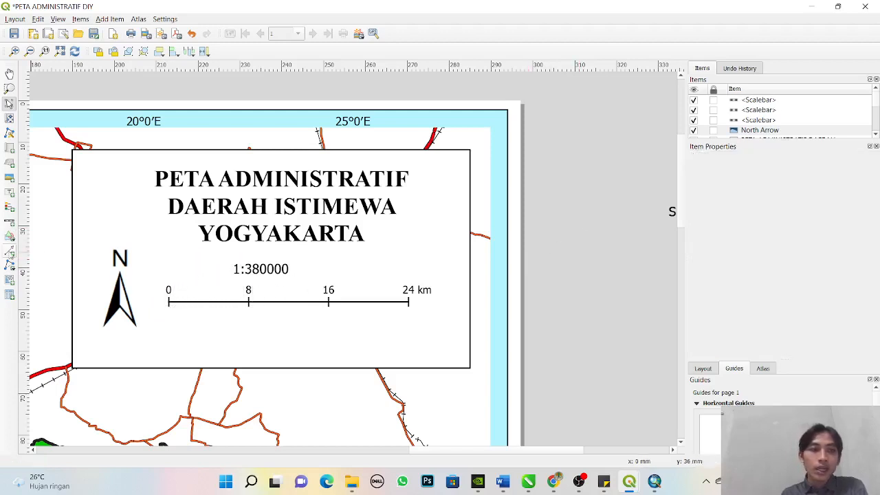
- Add a text label reading "Skala:" beneath the map title, just before the numeric scale
{"action": "left_click", "coordinate": [9, 192]}
{"action": "left_click_drag", "start_coordinate": [169, 257], "coordinate": [215, 274]}
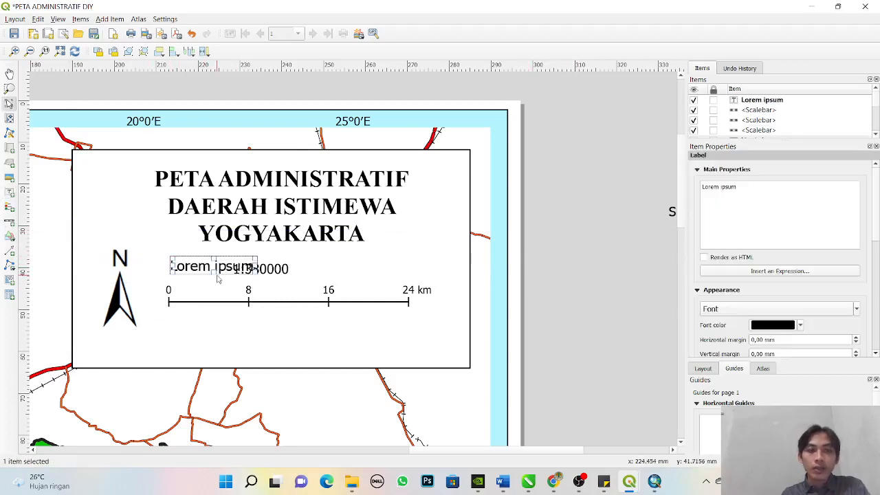
{"action": "left_click_drag", "start_coordinate": [737, 186], "coordinate": [674, 185]}
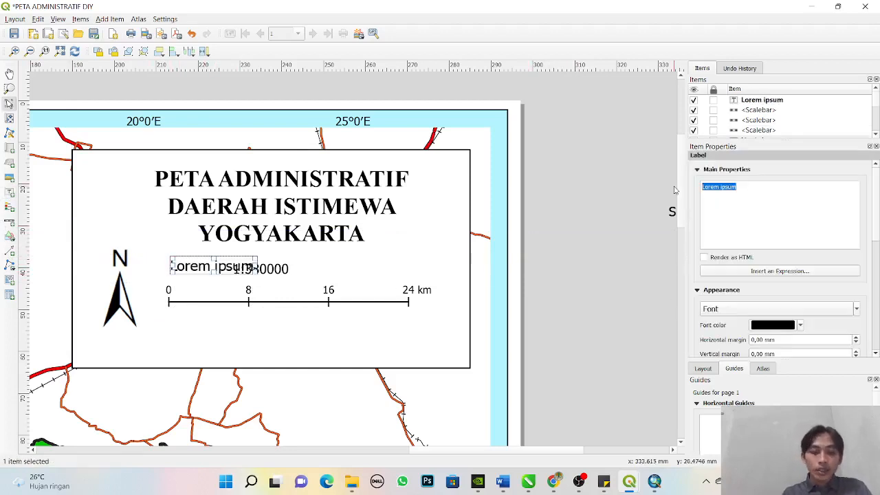
{"action": "type", "text": "Skala:"}
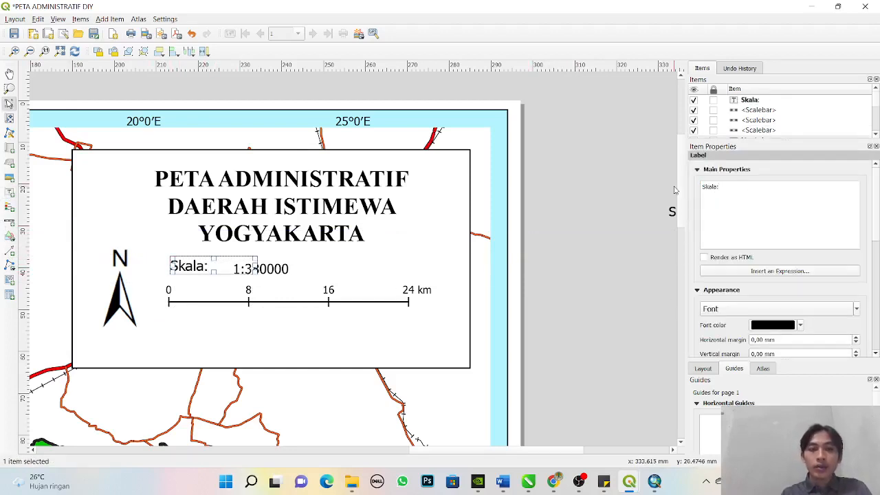
- Set the "Skala:" label's font size to 8 in MS Shell Dlg 2 Regular and deselect it
{"action": "left_click", "coordinate": [854, 308]}
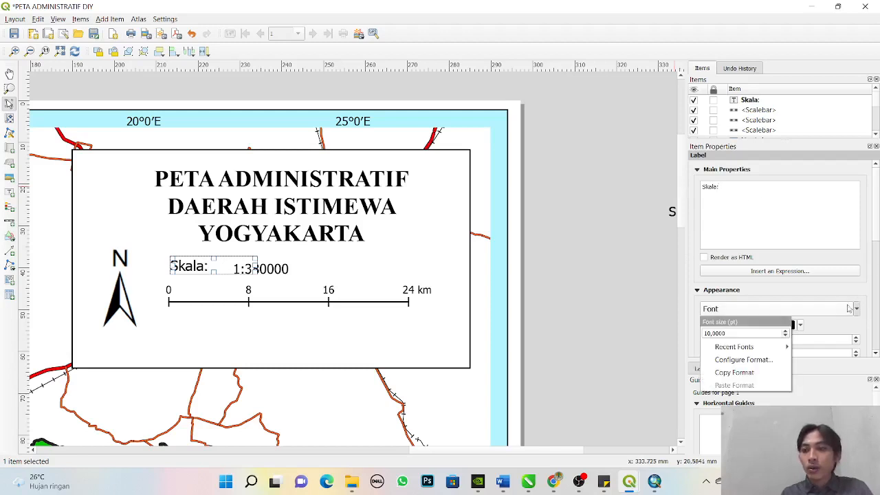
{"action": "left_click", "coordinate": [742, 360]}
{"action": "left_click", "coordinate": [517, 199]}
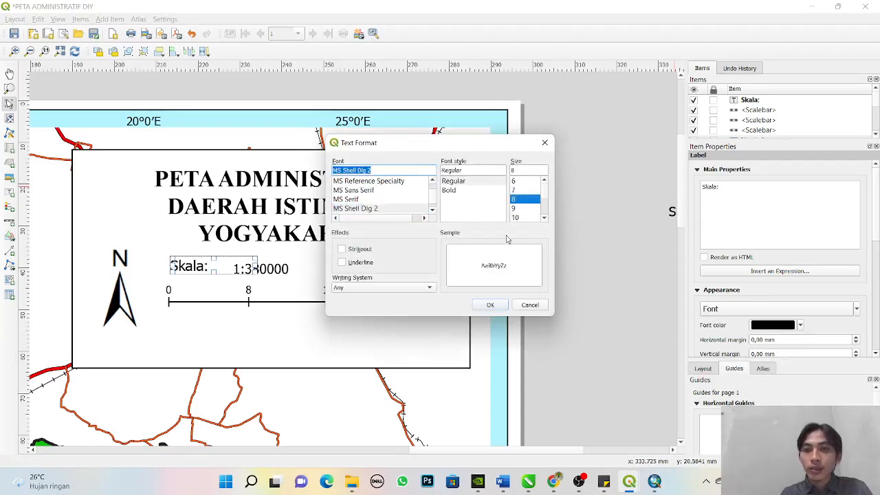
{"action": "left_click", "coordinate": [490, 305]}
{"action": "left_click", "coordinate": [589, 270]}
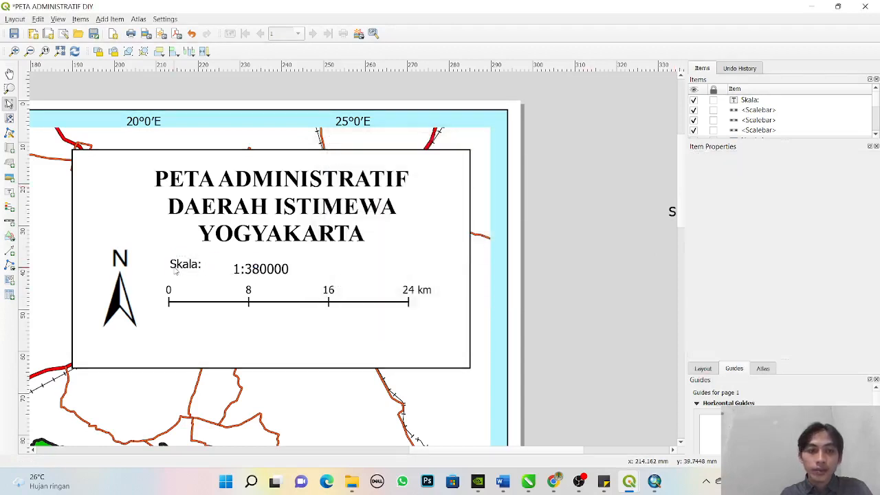
- Align the "Skala:" label above the start of the line scale bar and place the numeric scale directly beside it on the same line
{"action": "left_click", "coordinate": [177, 267]}
{"action": "left_click_drag", "start_coordinate": [178, 266], "coordinate": [180, 274]}
{"action": "left_click", "coordinate": [264, 271]}
{"action": "left_click_drag", "start_coordinate": [264, 268], "coordinate": [260, 272]}
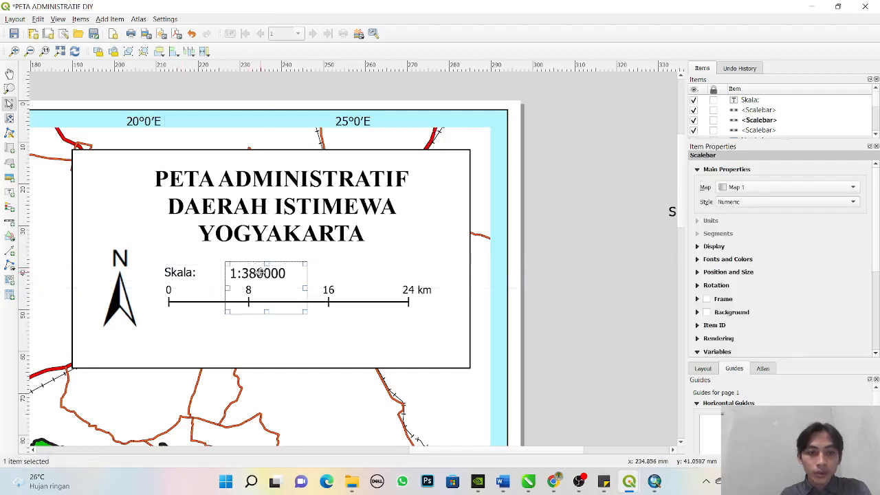
{"action": "left_click", "coordinate": [540, 270]}
{"action": "left_click", "coordinate": [252, 273]}
{"action": "left_click", "coordinate": [252, 273]}
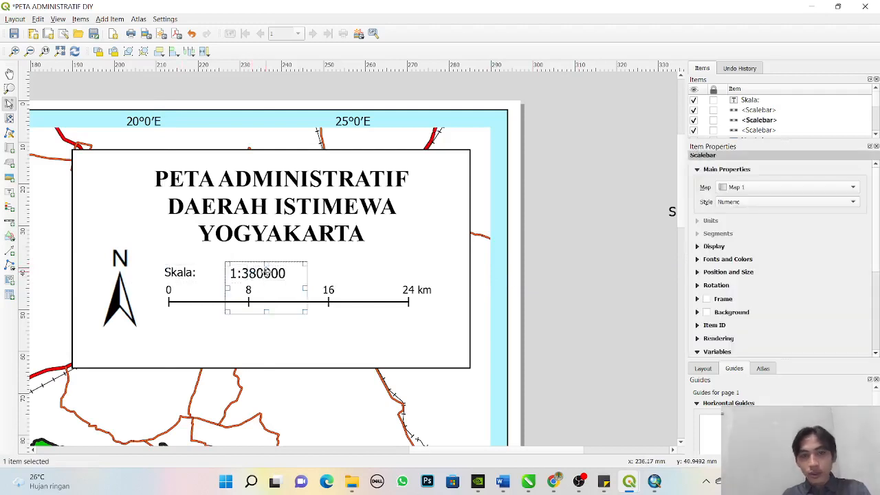
{"action": "left_click_drag", "start_coordinate": [285, 272], "coordinate": [270, 273]}
{"action": "key", "text": "Left"}
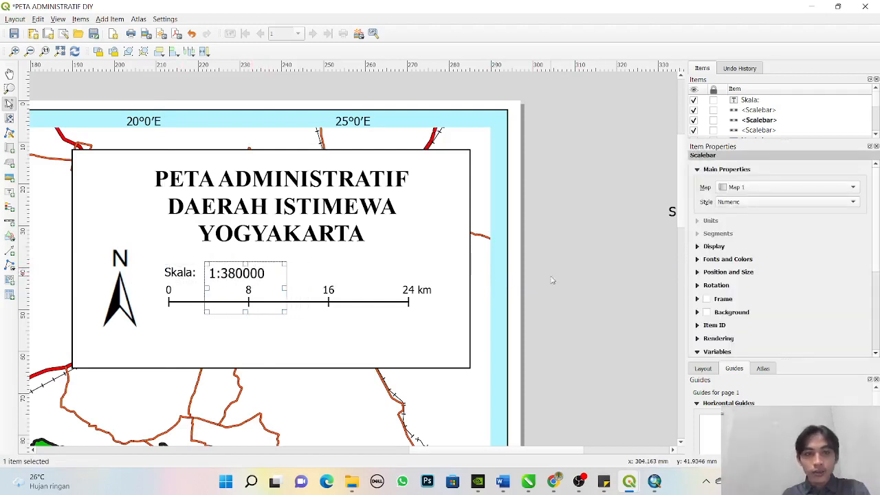
{"action": "left_click", "coordinate": [552, 280]}
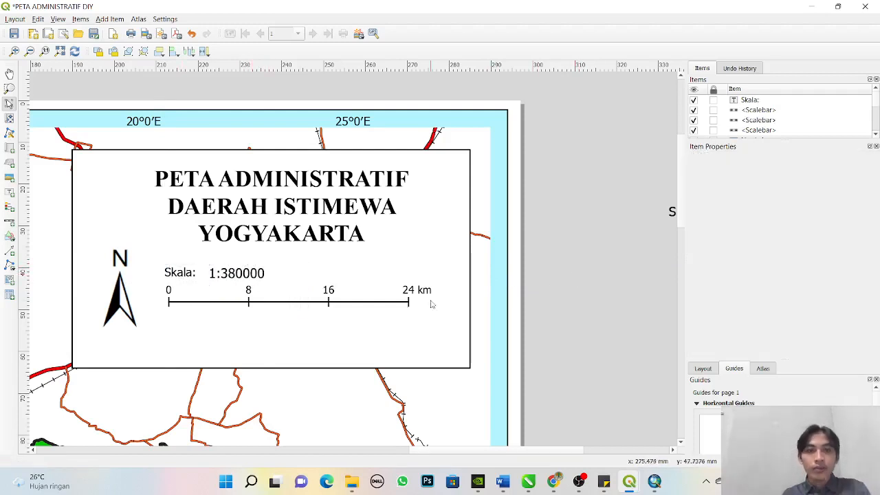
- Move the "Skala:" label and both scale bars together up to just beneath the title, and shift the north arrow slightly right and up
{"action": "left_click", "coordinate": [234, 300]}
{"action": "left_click", "coordinate": [247, 277]}
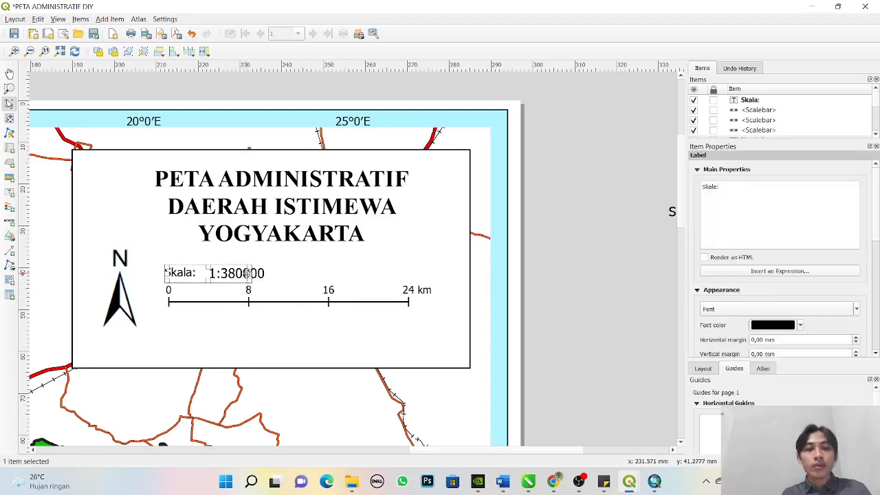
{"action": "left_click", "coordinate": [185, 275], "text": "shift"}
{"action": "left_click", "coordinate": [191, 275]}
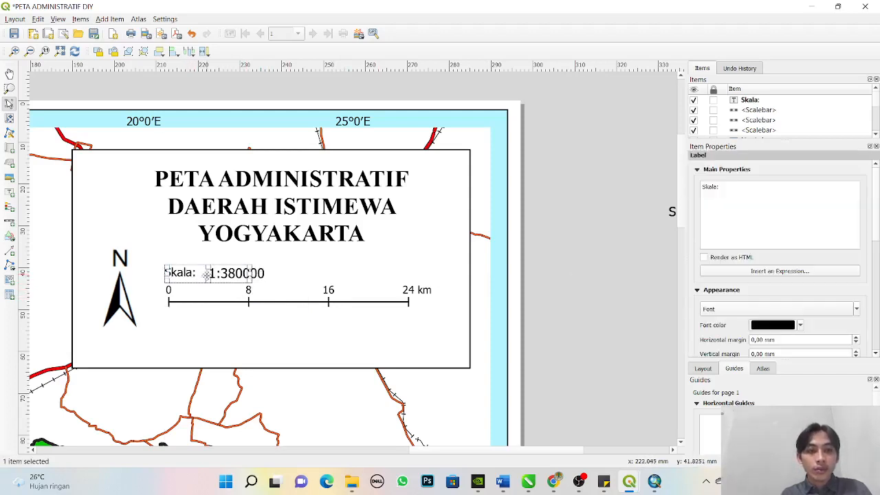
{"action": "left_click", "coordinate": [257, 275], "text": "shift"}
{"action": "left_click", "coordinate": [293, 303], "text": "shift"}
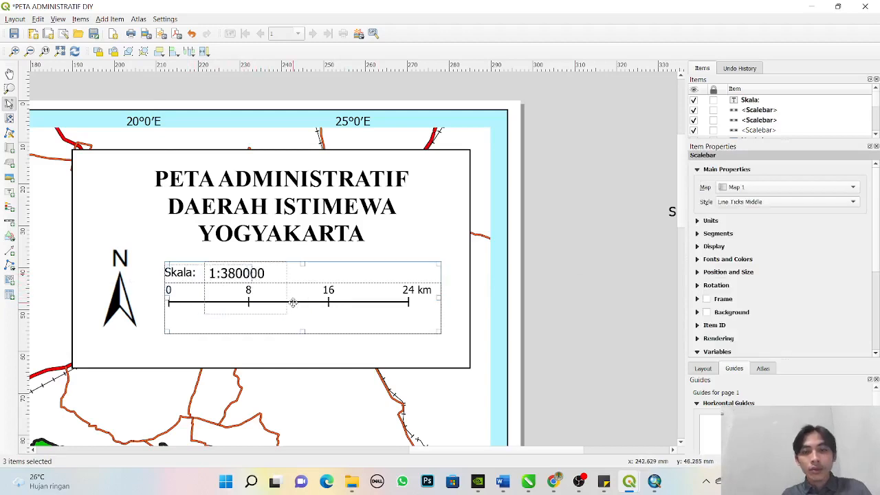
{"action": "key", "text": "Up"}
{"action": "key", "text": "Up"}
{"action": "key", "text": "Up"}
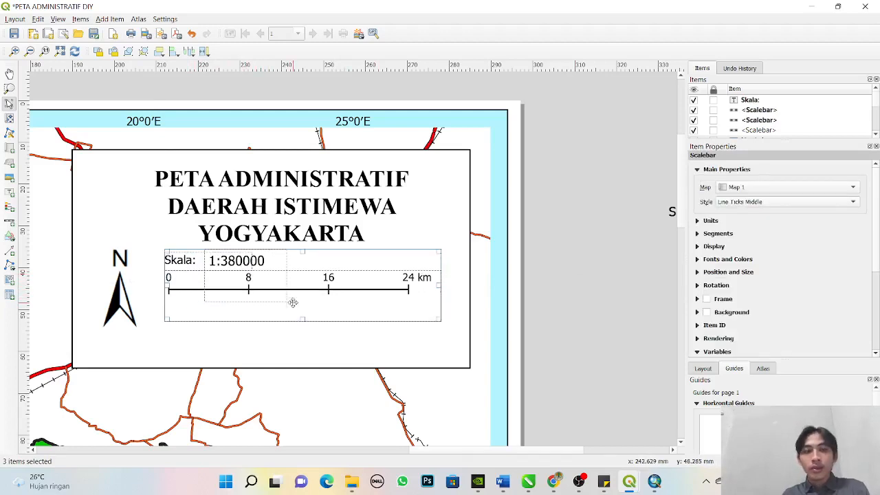
{"action": "left_click", "coordinate": [571, 295]}
{"action": "left_click", "coordinate": [134, 293]}
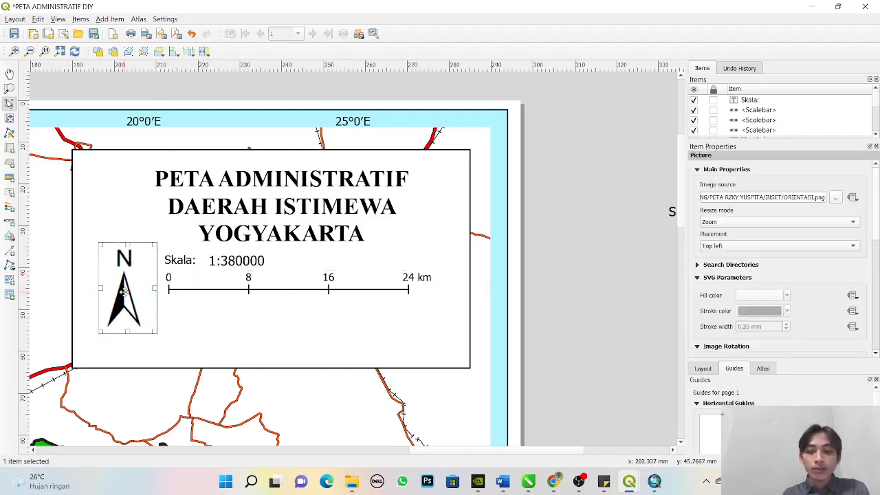
- Change the map title text to "PETA SEBARAN JUMLAH KASUS KECELAKAAN, FASILITAS KESEHATAN DAN AMBULAN"
{"action": "left_click", "coordinate": [406, 242]}
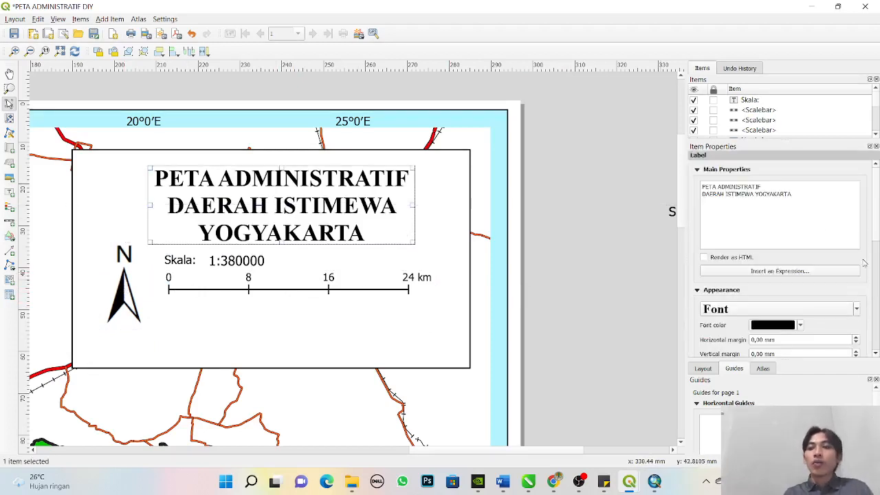
{"action": "left_click_drag", "start_coordinate": [795, 197], "coordinate": [719, 187]}
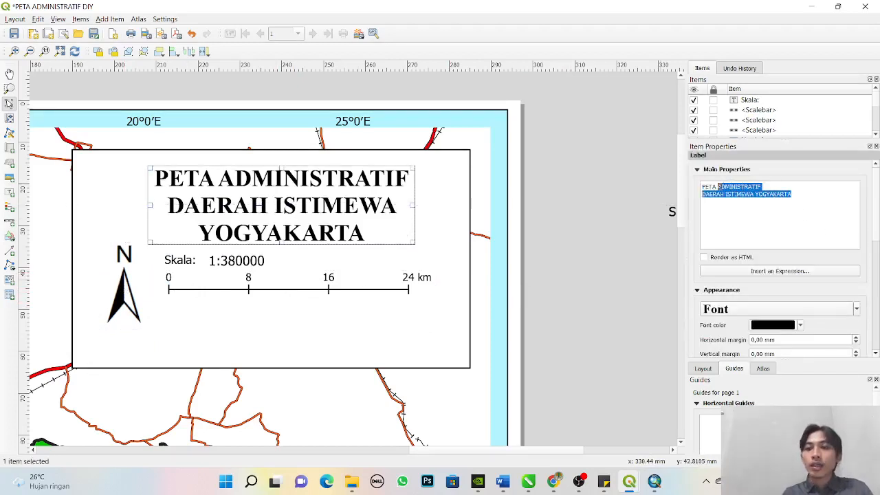
{"action": "type", "text": "SEBARAN"}
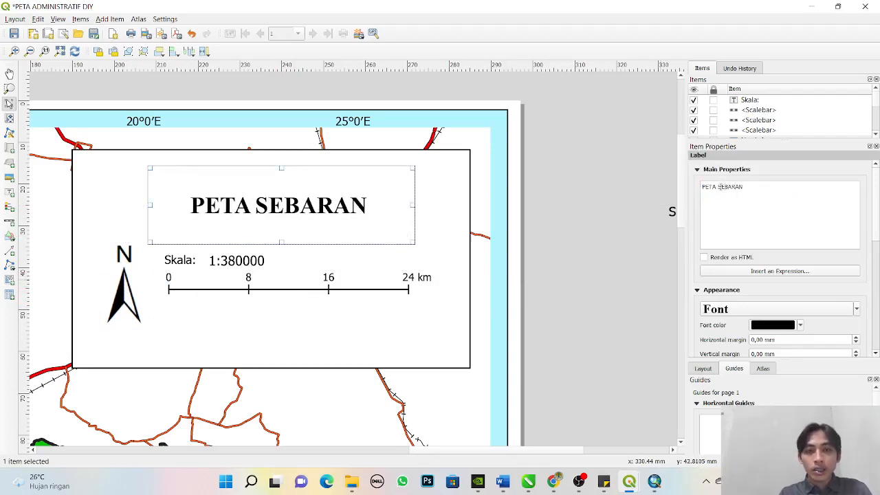
{"action": "type", "text": " KA"}
{"action": "key", "text": "BackSpace"}
{"action": "key", "text": "BackSpace"}
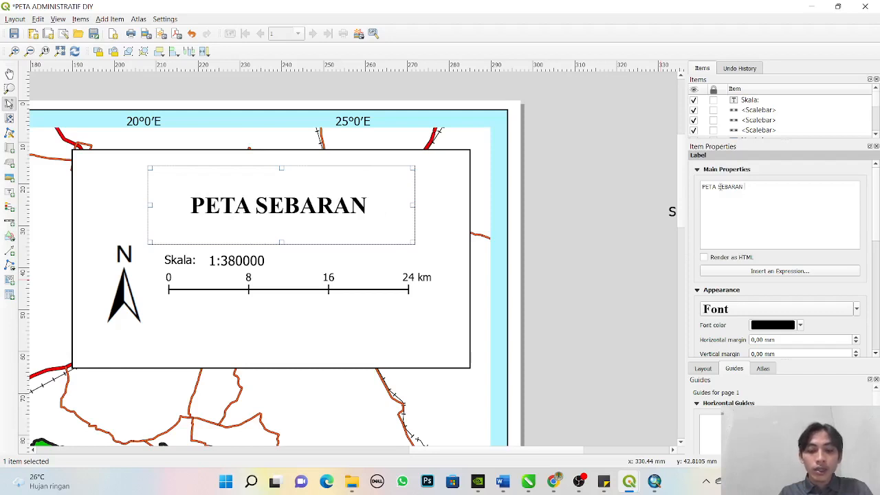
{"action": "type", "text": "JUMLAH K"}
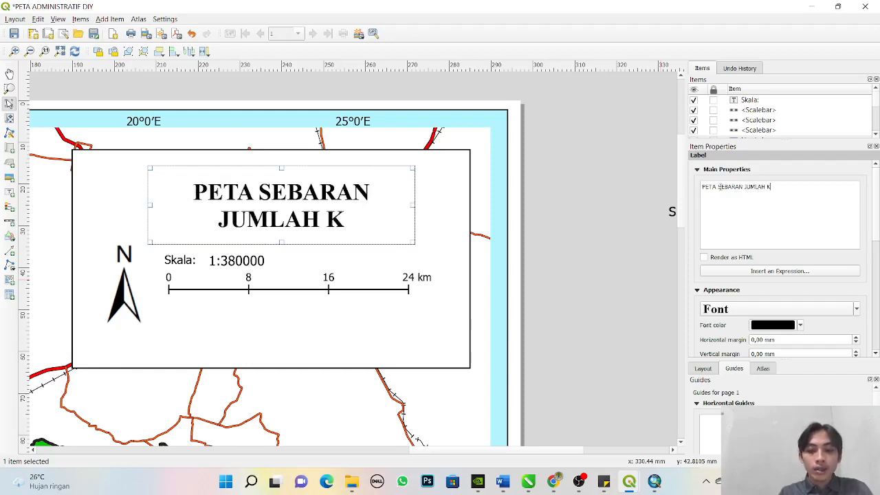
{"action": "type", "text": "ASUS KE"}
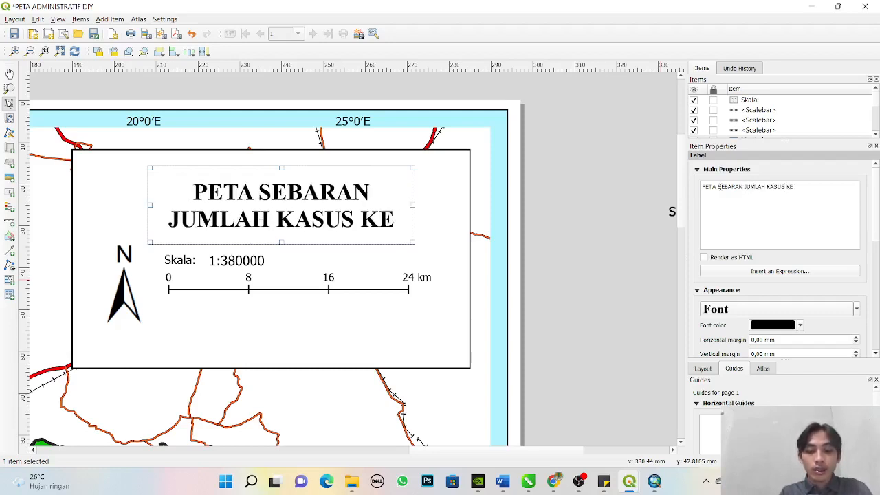
{"action": "type", "text": "CELAKAAN"}
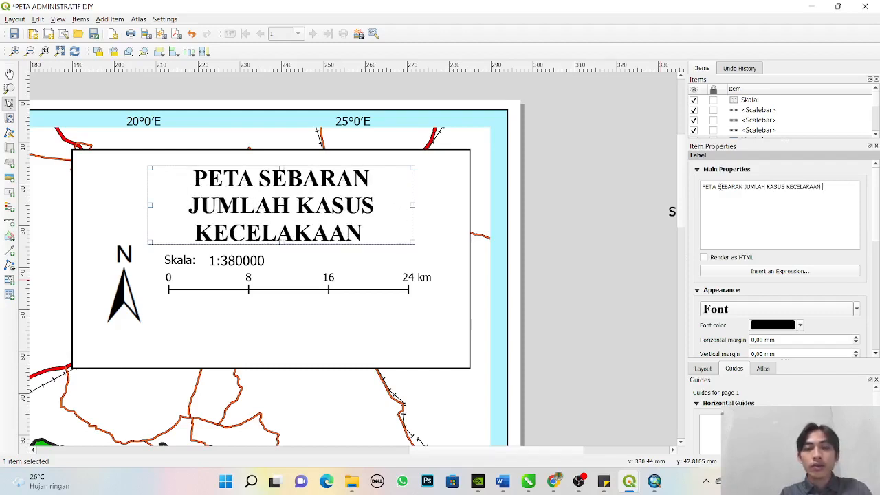
{"action": "key", "text": "BackSpace"}
{"action": "type", "text": ","}
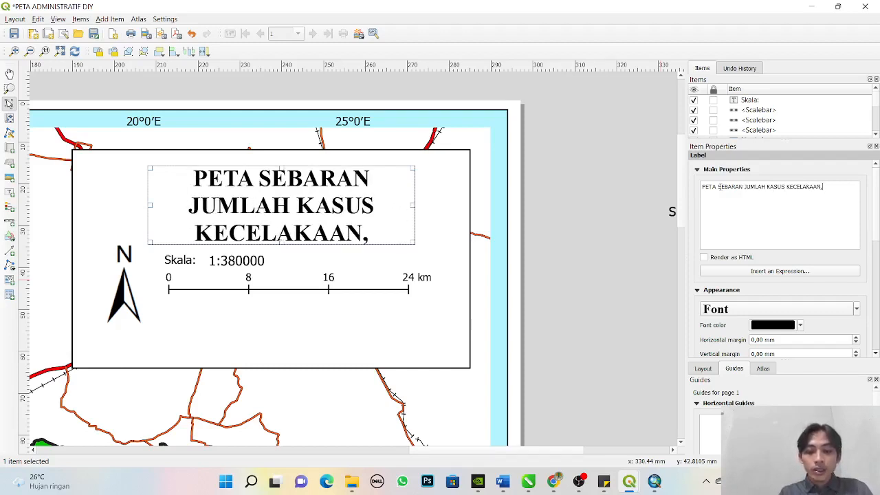
{"action": "type", "text": " FASU"}
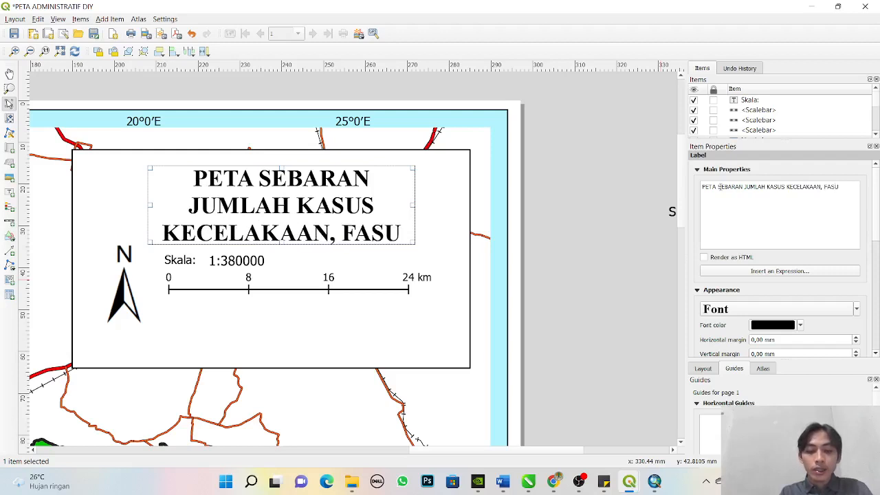
{"action": "key", "text": "BackSpace"}
{"action": "type", "text": "ILITAS"}
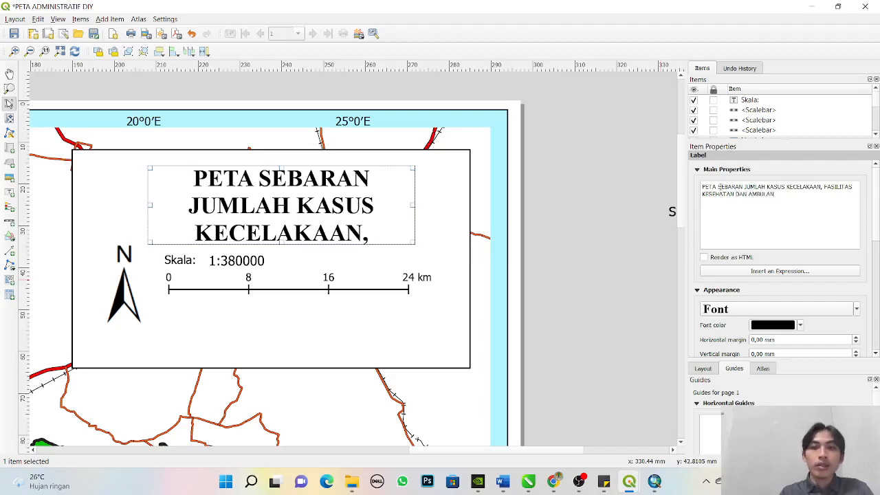
- Set the map title's font size to 11 and move it toward the upper-left corner of the title box
{"action": "left_click", "coordinate": [813, 312]}
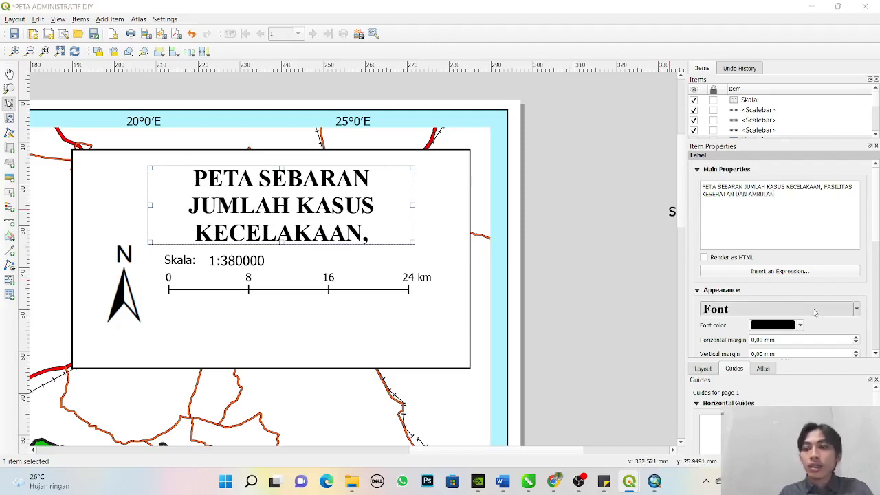
{"action": "left_click", "coordinate": [519, 181]}
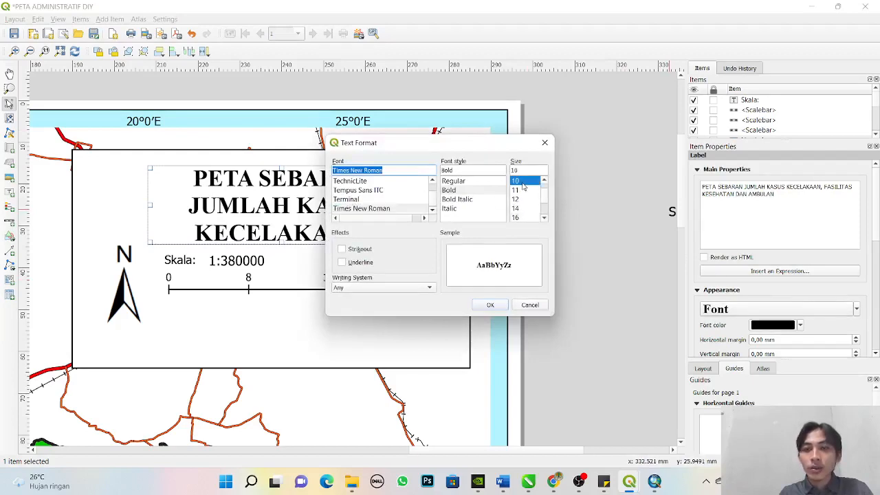
{"action": "left_click", "coordinate": [492, 304]}
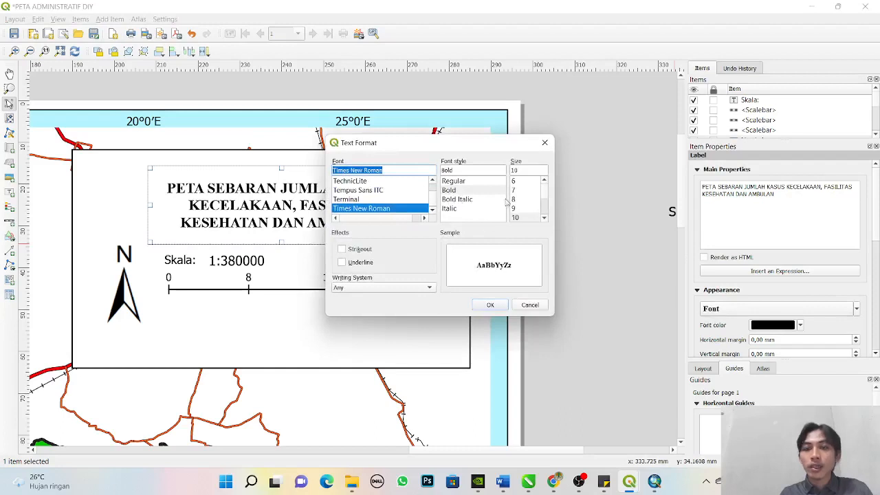
{"action": "left_click", "coordinate": [545, 219]}
{"action": "left_click", "coordinate": [532, 219]}
{"action": "left_click", "coordinate": [493, 305]}
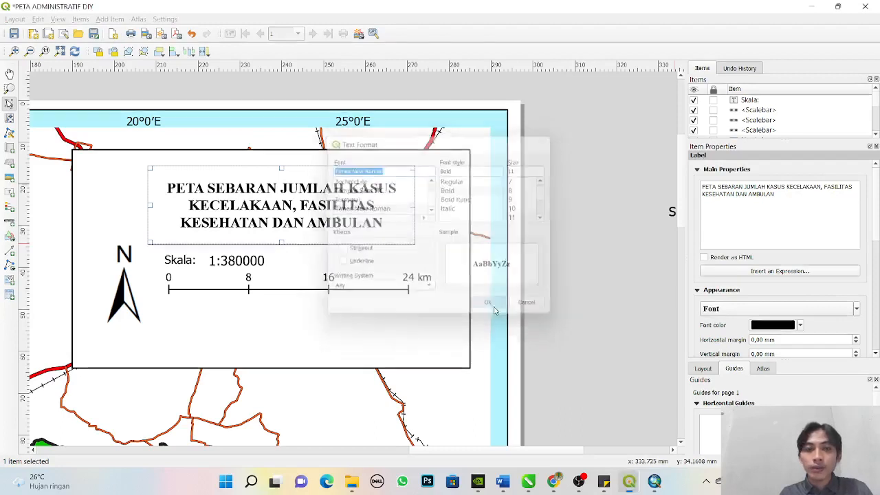
{"action": "left_click_drag", "start_coordinate": [293, 206], "coordinate": [245, 198]}
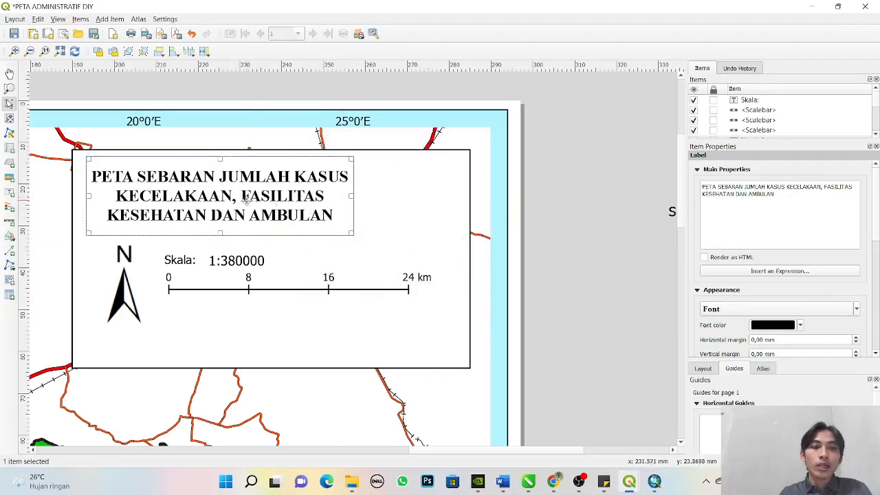
- Set the map title's font size to 12 and widen its frame to nearly the full width of the title box
{"action": "left_click", "coordinate": [803, 312]}
{"action": "left_click", "coordinate": [545, 219]}
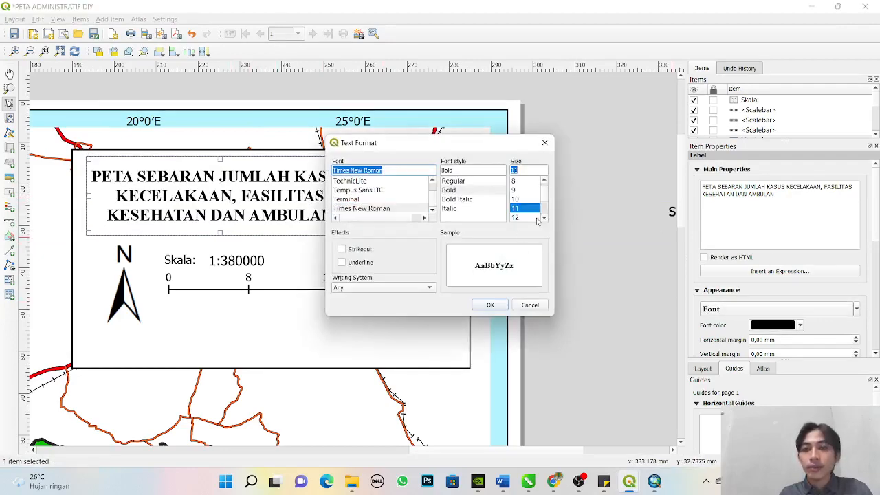
{"action": "left_click", "coordinate": [518, 216]}
{"action": "left_click", "coordinate": [492, 304]}
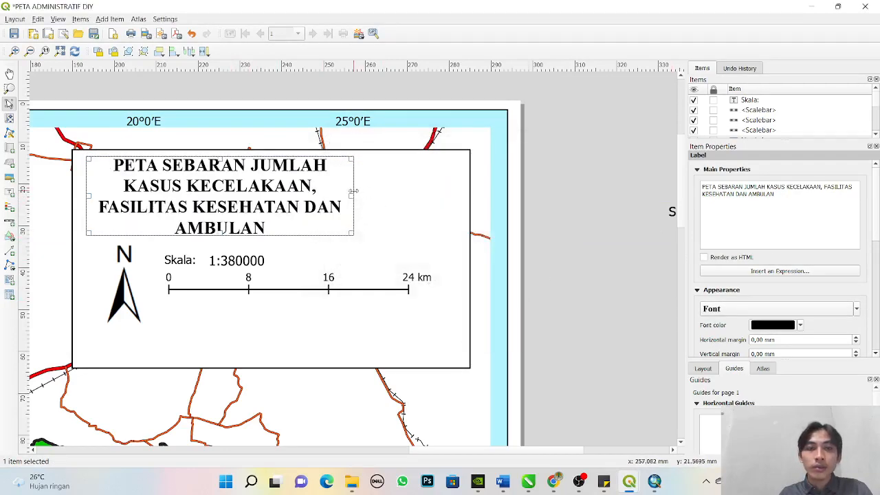
{"action": "left_click_drag", "start_coordinate": [353, 196], "coordinate": [450, 209]}
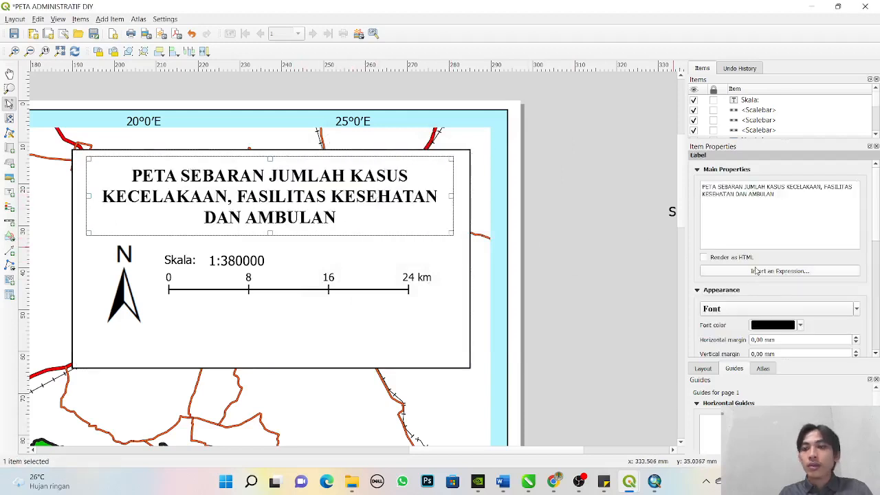
- Enlarge the map title's font size to 14 and deselect it
{"action": "left_click", "coordinate": [778, 308]}
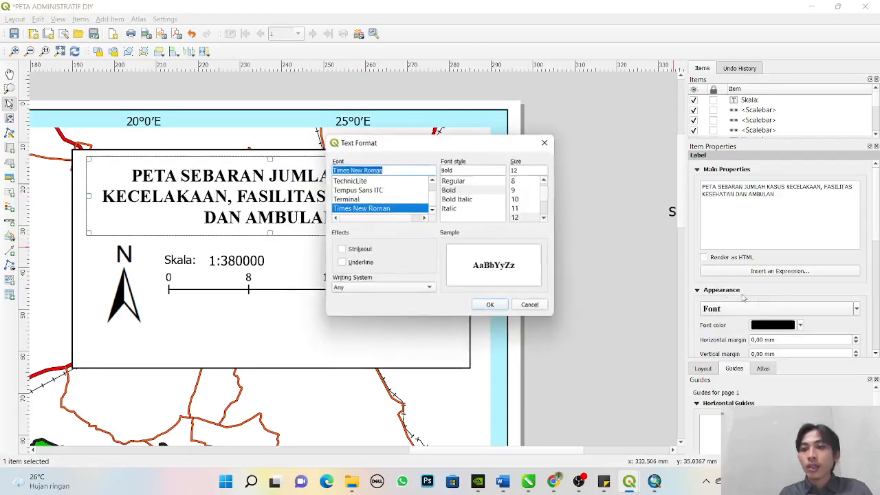
{"action": "left_click", "coordinate": [545, 219]}
{"action": "left_click", "coordinate": [529, 218]}
{"action": "left_click", "coordinate": [485, 306]}
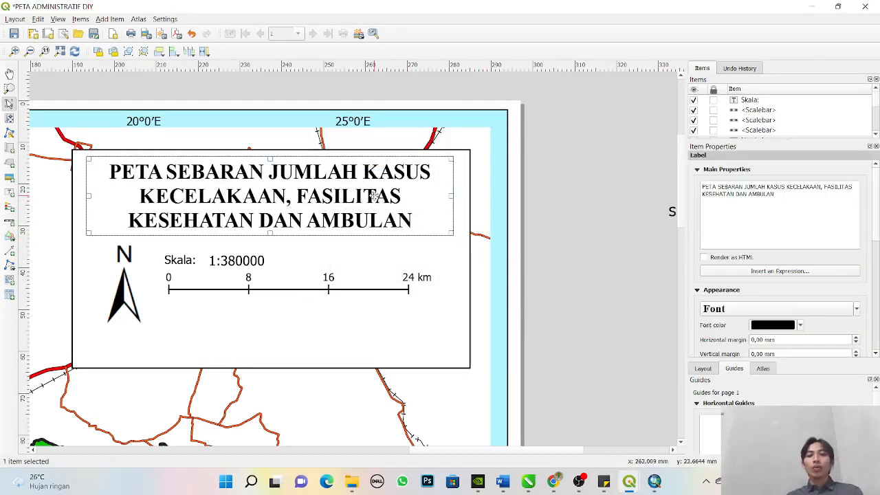
{"action": "left_click", "coordinate": [511, 270]}
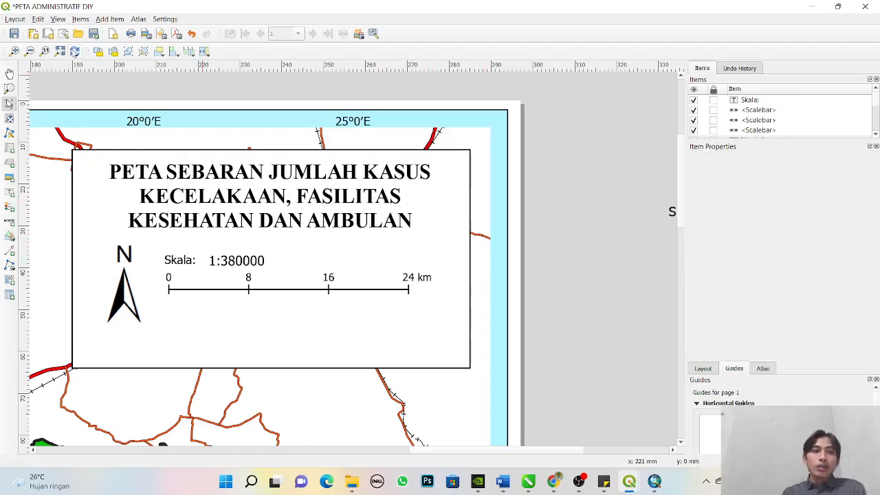
- Move the "Proyeksi" and ": Transverse Mercator" labels together into the title box, beneath the line scale bar
{"action": "left_click", "coordinate": [60, 51]}
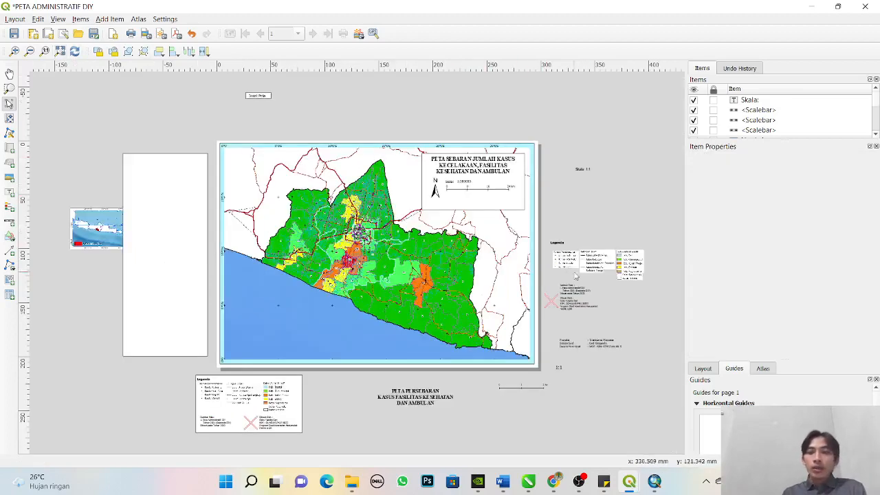
{"action": "left_click", "coordinate": [602, 346]}
{"action": "left_click", "coordinate": [581, 346], "text": "shift"}
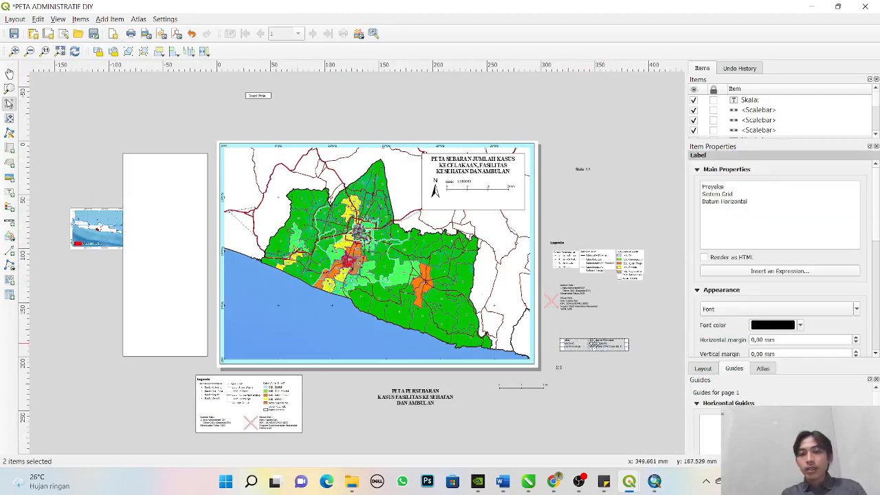
{"action": "left_click_drag", "start_coordinate": [593, 344], "coordinate": [489, 199]}
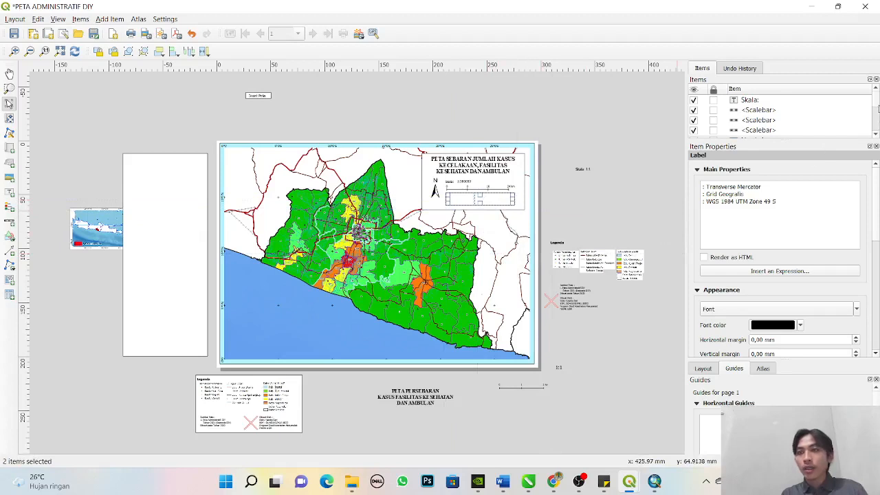
- Raise the "Proyeksi Sistem Grid Datum" label in the stacking order to just below the "Skala:" label
{"action": "mouse_move", "coordinate": [877, 109]}
{"action": "left_mouse_down"}
{"action": "mouse_move", "coordinate": [877, 125]}
{"action": "mouse_move", "coordinate": [877, 115]}
{"action": "left_mouse_up"}
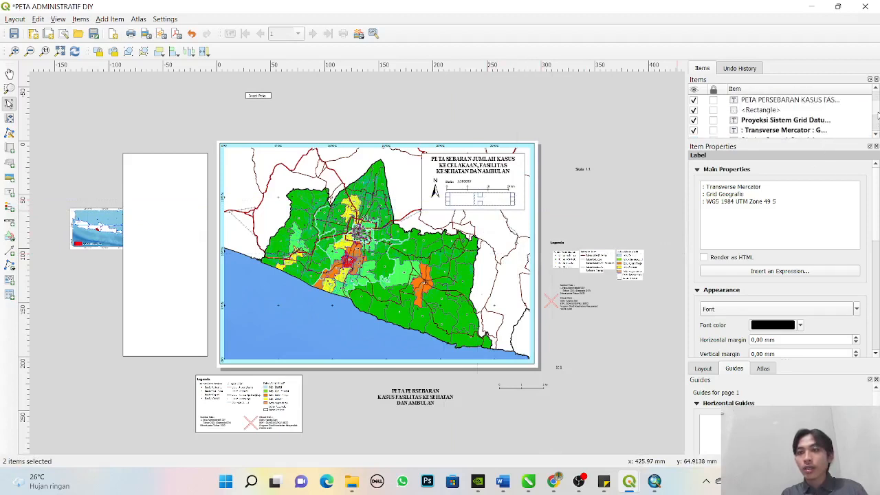
{"action": "left_click", "coordinate": [792, 122]}
{"action": "left_click", "coordinate": [786, 130]}
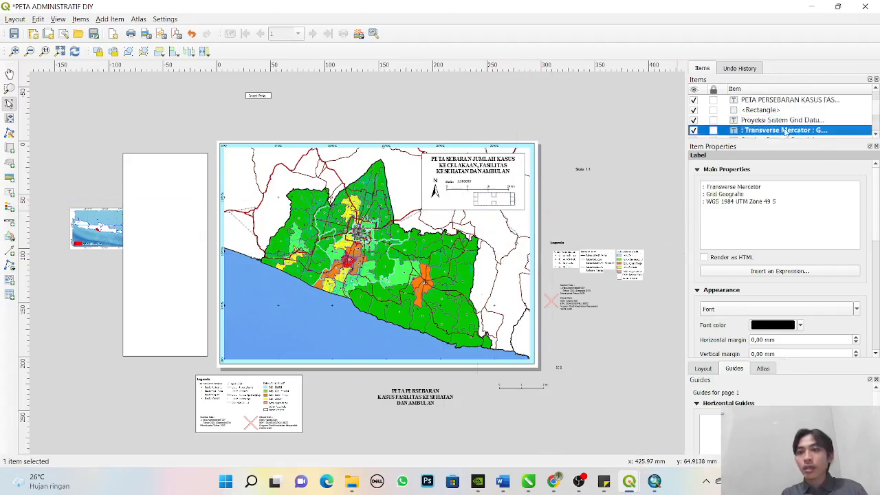
{"action": "mouse_move", "coordinate": [781, 122]}
{"action": "left_mouse_down"}
{"action": "mouse_move", "coordinate": [782, 104]}
{"action": "mouse_move", "coordinate": [789, 108]}
{"action": "left_mouse_up"}
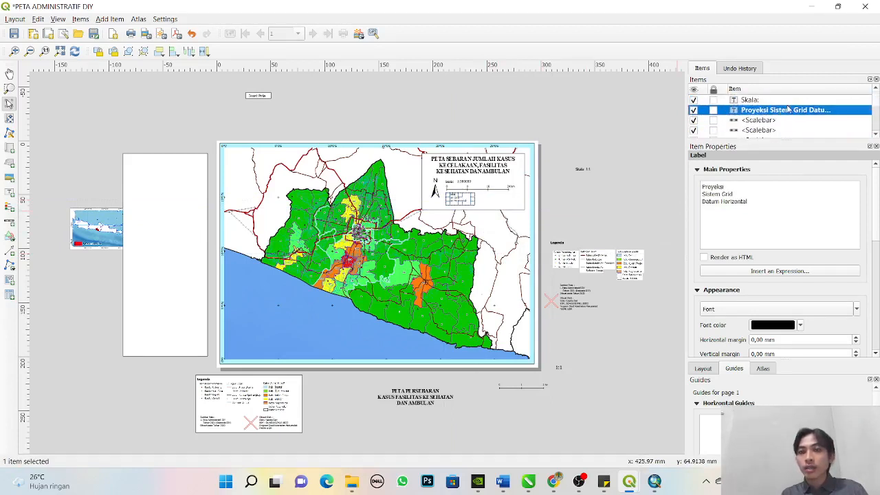
- Enlarge the item list and raise the ": Transverse Mercator" label to directly below the "Proyeksi" label in the stacking order
{"action": "mouse_move", "coordinate": [877, 103]}
{"action": "left_mouse_down"}
{"action": "mouse_move", "coordinate": [878, 127]}
{"action": "mouse_move", "coordinate": [877, 117]}
{"action": "left_mouse_up"}
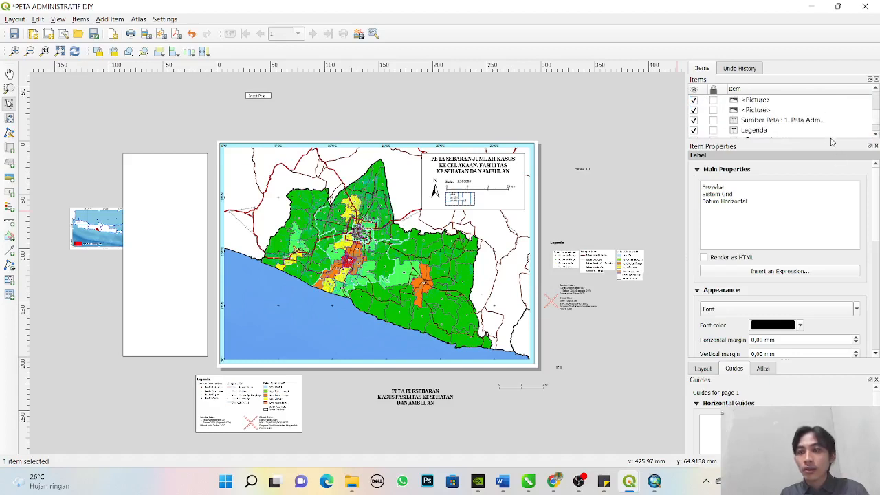
{"action": "left_click_drag", "start_coordinate": [797, 140], "coordinate": [805, 359]}
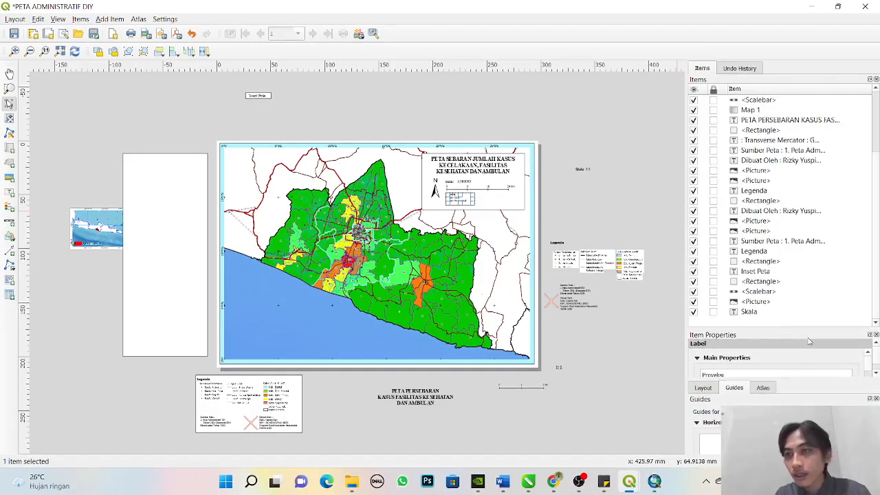
{"action": "left_click", "coordinate": [773, 141]}
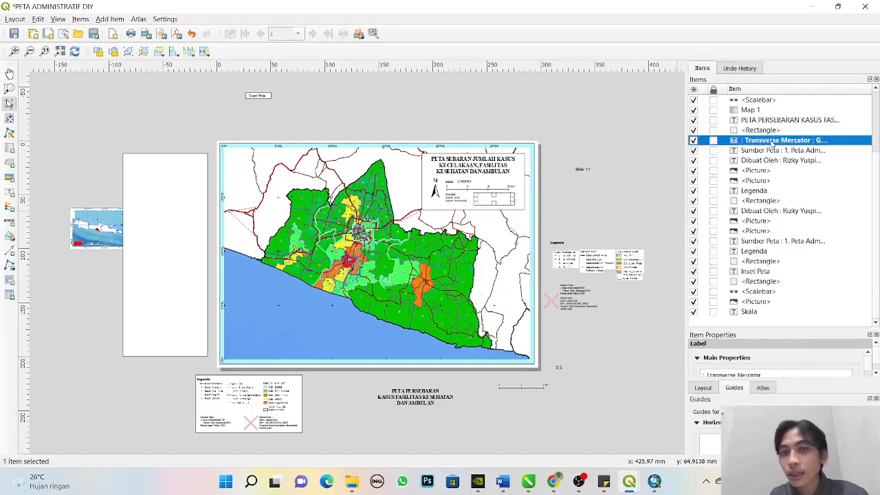
{"action": "left_click_drag", "start_coordinate": [773, 140], "coordinate": [782, 120]}
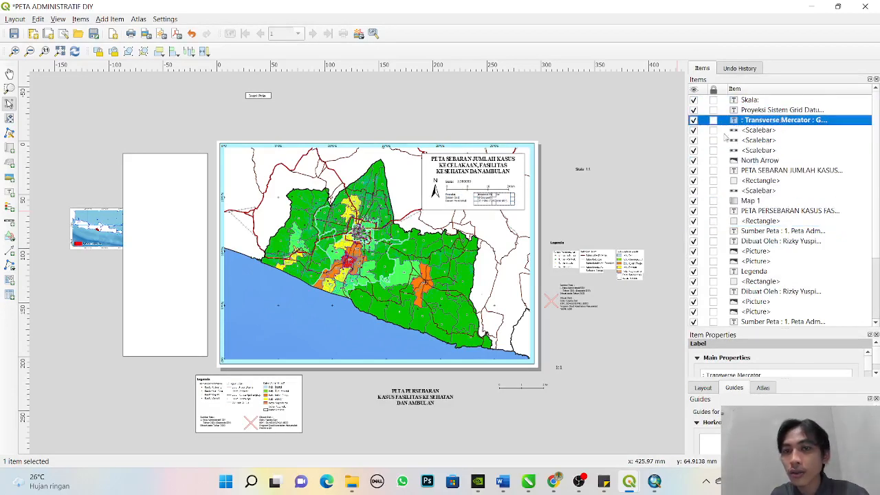
{"action": "left_click", "coordinate": [632, 181]}
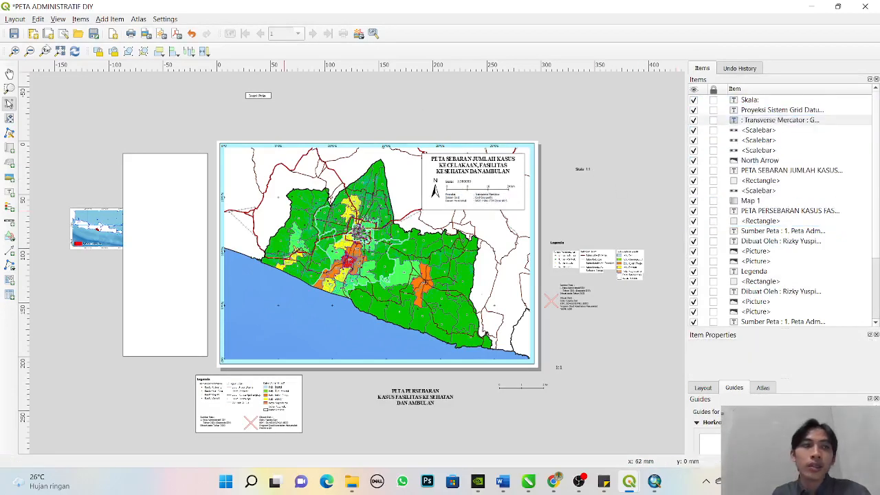
- Nudge both projection labels together slightly right and down to line up with the start of the line scale bar
{"action": "left_click", "coordinate": [14, 51]}
{"action": "left_click", "coordinate": [9, 88]}
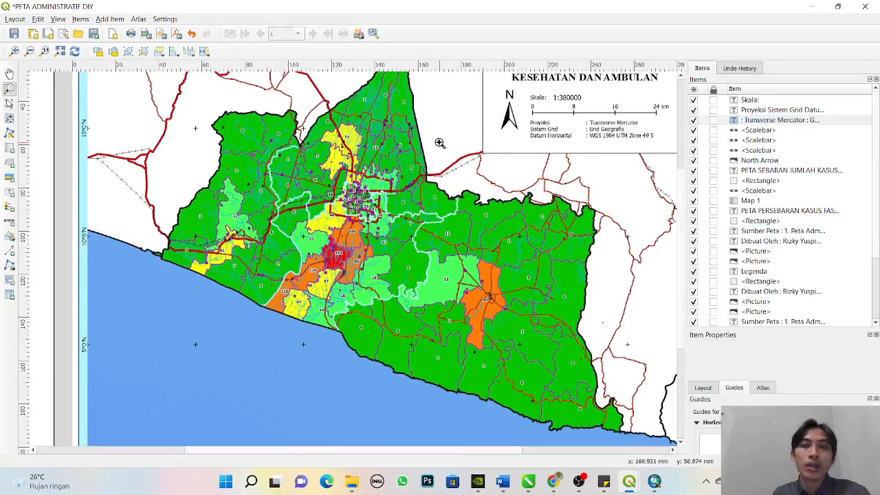
{"action": "left_click_drag", "start_coordinate": [483, 101], "coordinate": [745, 156]}
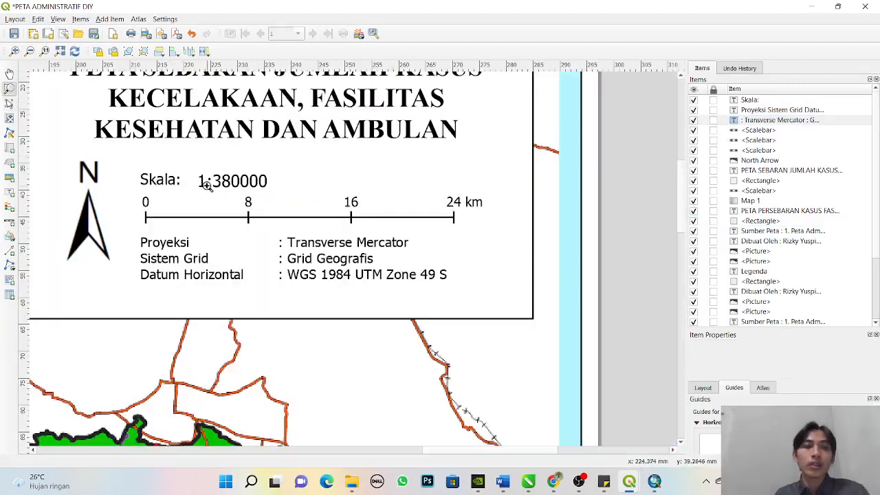
{"action": "left_click", "coordinate": [9, 103]}
{"action": "left_click", "coordinate": [180, 258]}
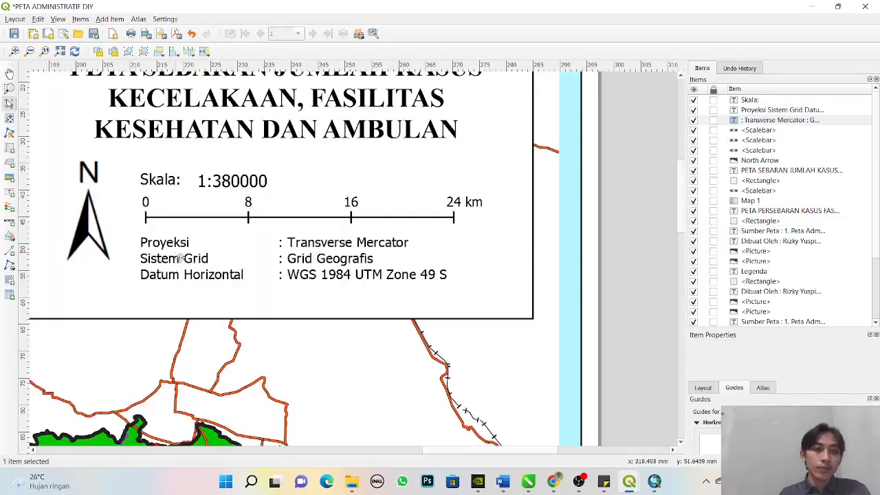
{"action": "left_click", "coordinate": [347, 268], "text": "shift"}
{"action": "key", "text": "Right"}
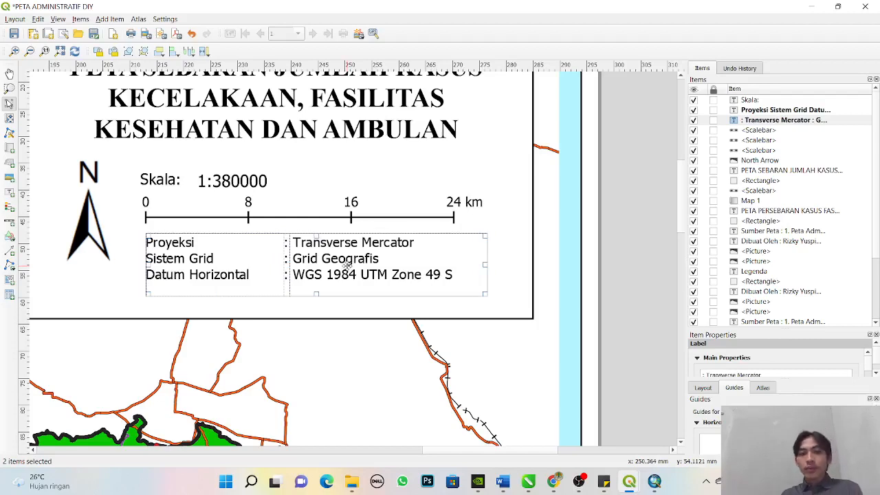
{"action": "key", "text": "Down"}
{"action": "left_click", "coordinate": [644, 249]}
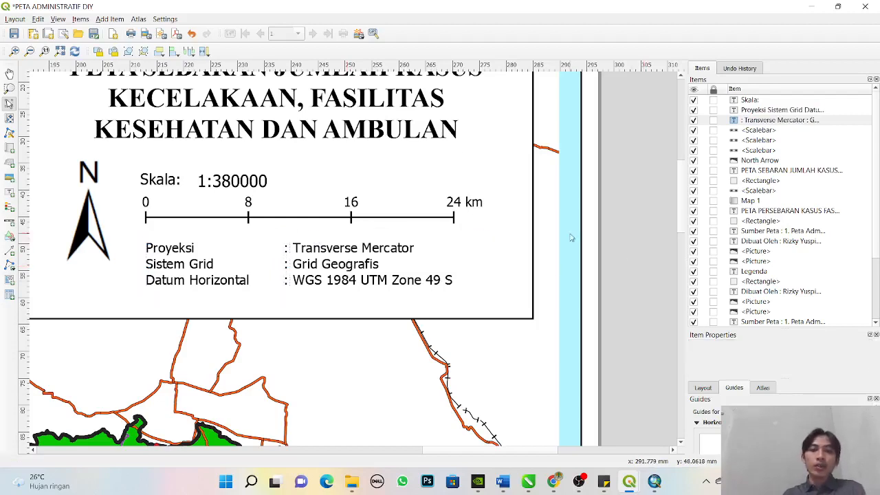
{"action": "left_click", "coordinate": [60, 51]}
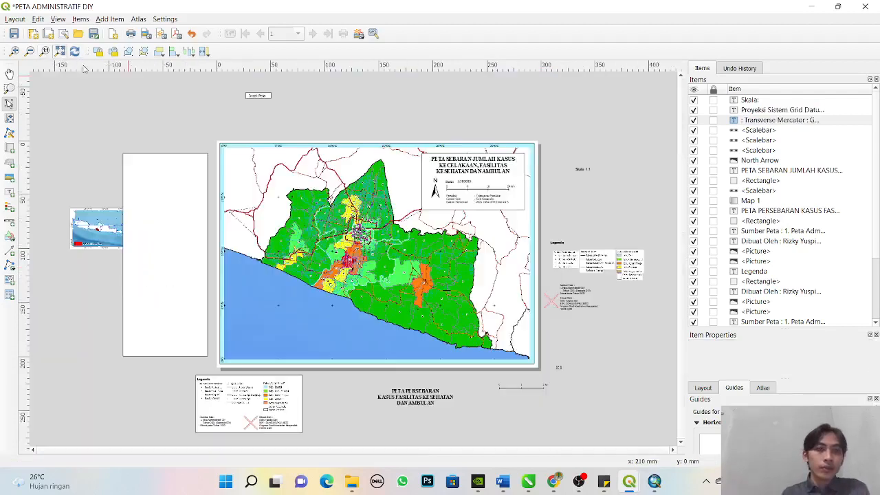
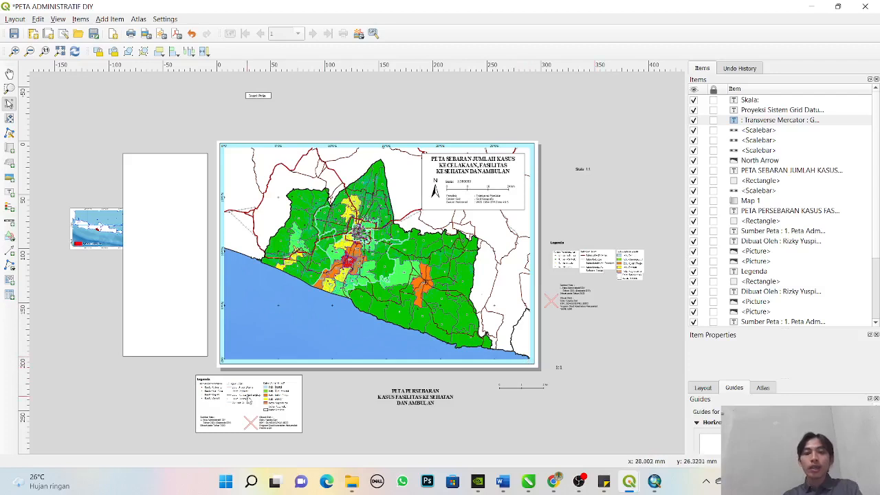
- Delete the leftover line scale bar and the 1:1 numeric scale lying outside the page
{"action": "left_click", "coordinate": [533, 390]}
{"action": "key", "text": "Delete"}
{"action": "left_click", "coordinate": [559, 369]}
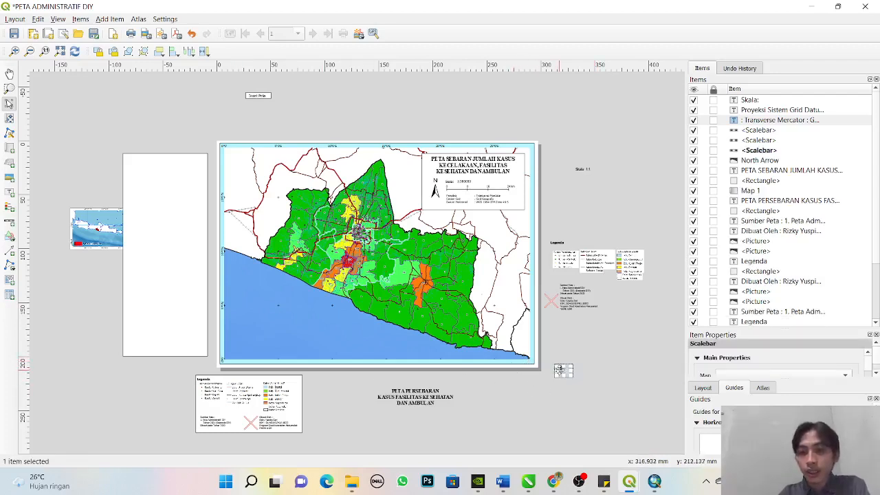
{"action": "key", "text": "Delete"}
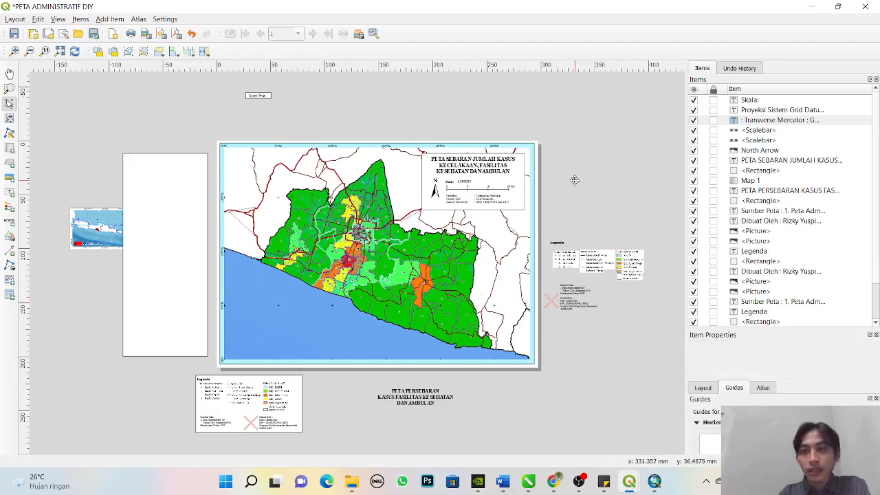
- Delete the large blank rectangle beside the page and shift the inset map picture within the free area
{"action": "left_click", "coordinate": [99, 227]}
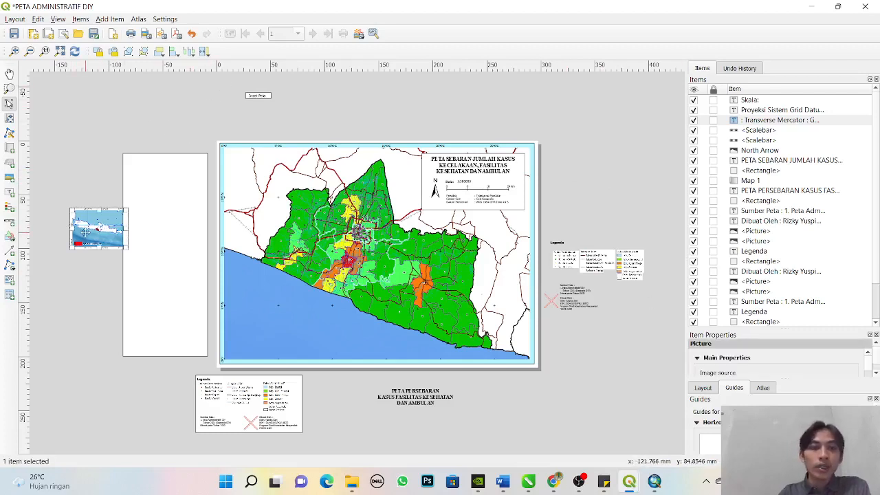
{"action": "left_click_drag", "start_coordinate": [85, 232], "coordinate": [117, 270]}
{"action": "key", "text": "Delete"}
{"action": "left_click", "coordinate": [188, 273]}
{"action": "left_click_drag", "start_coordinate": [196, 258], "coordinate": [109, 194]}
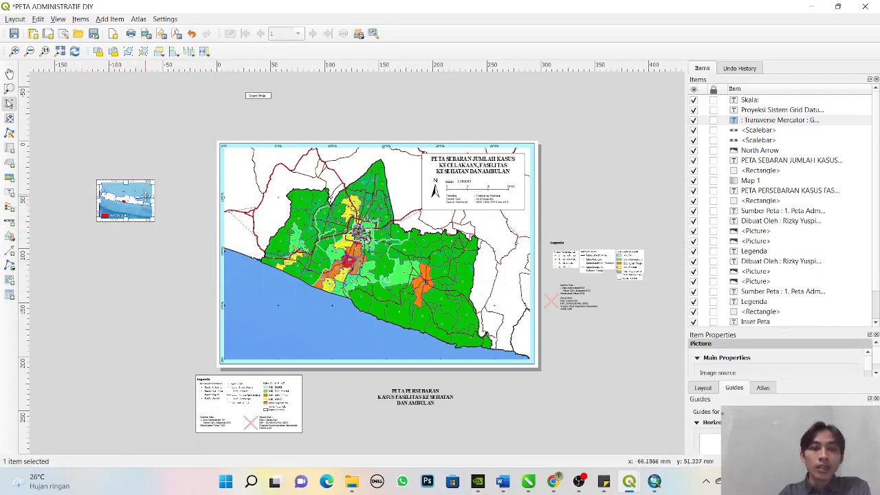
- Raise the inset map picture to just below the "Skala:" label in the stacking order and place it in the main map's upper-left corner
{"action": "scroll", "coordinate": [877, 272], "scroll_direction": "down", "scroll_amount": 1}
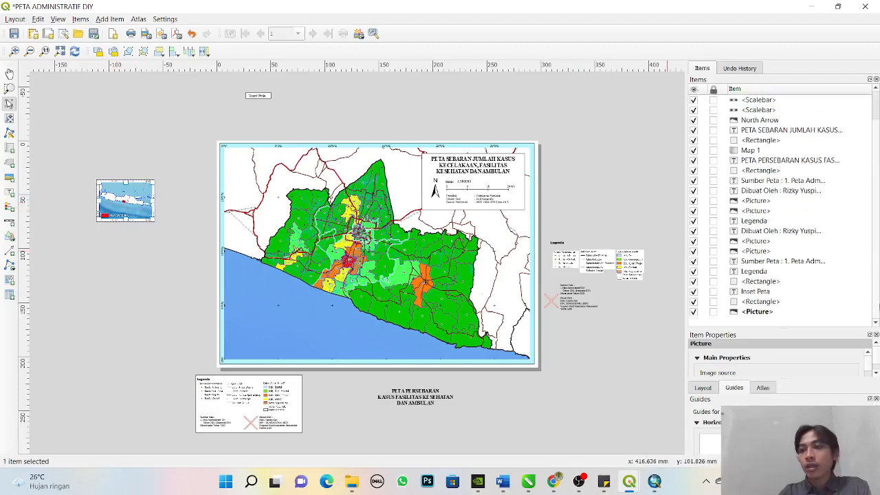
{"action": "left_click_drag", "start_coordinate": [751, 314], "coordinate": [774, 111]}
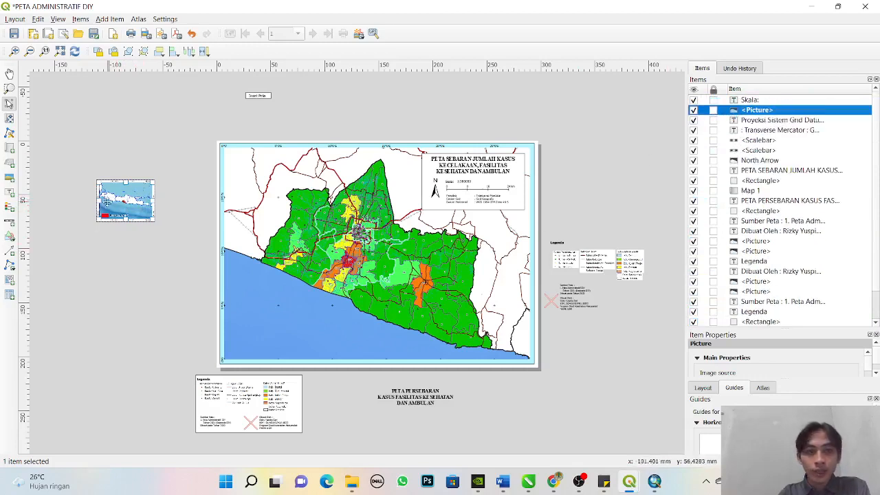
{"action": "left_click_drag", "start_coordinate": [112, 201], "coordinate": [245, 170]}
{"action": "left_click", "coordinate": [299, 117]}
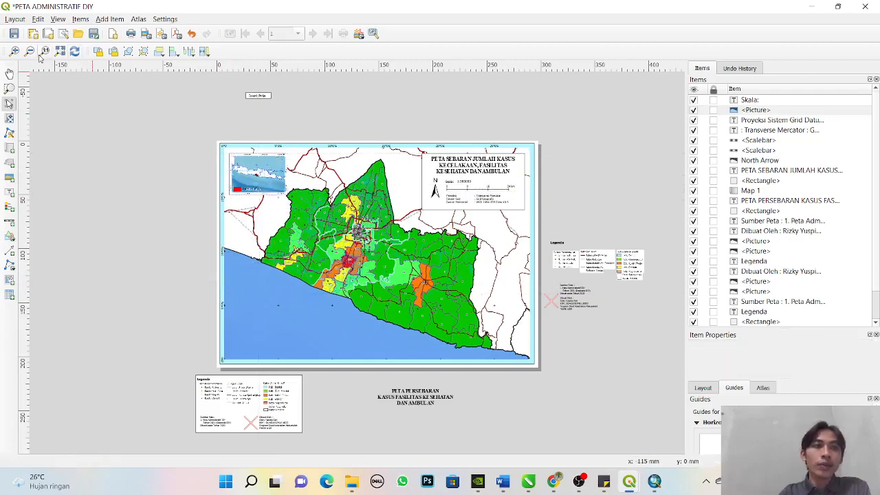
- Move the "Inset Peta" label together with its frame onto the upper-left edge of the inset map picture
{"action": "left_click", "coordinate": [9, 88]}
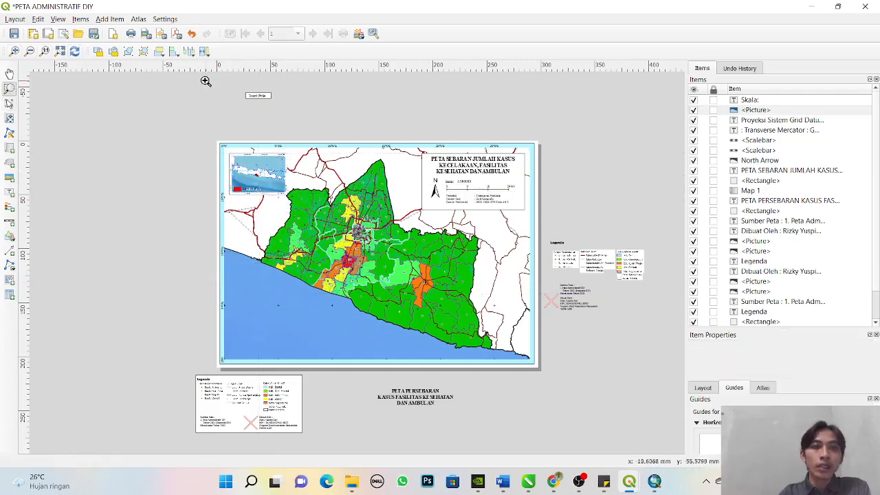
{"action": "left_click_drag", "start_coordinate": [203, 80], "coordinate": [340, 216]}
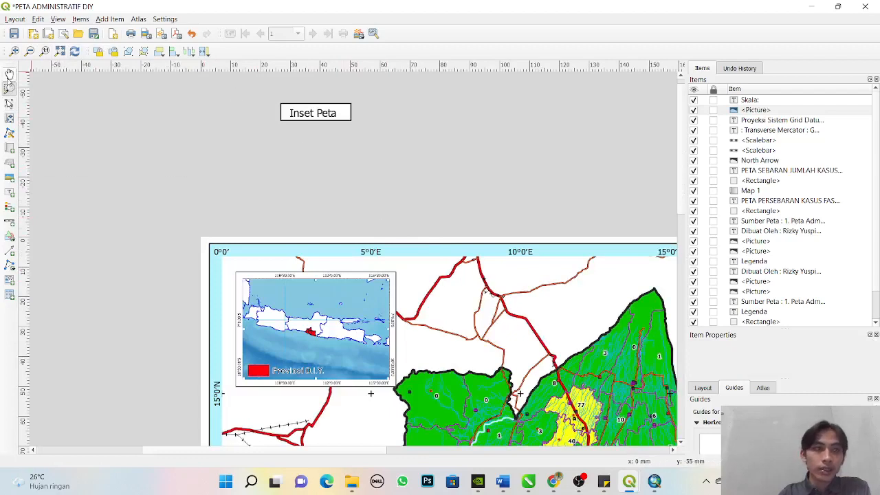
{"action": "left_click", "coordinate": [10, 103]}
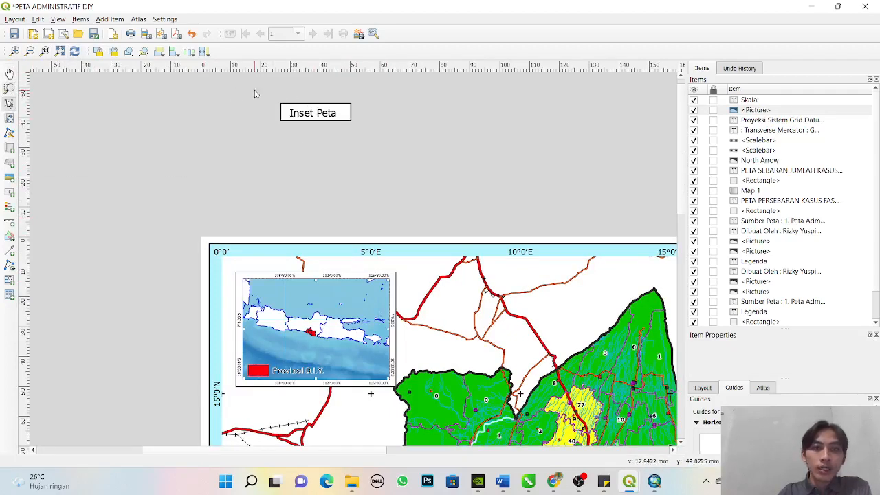
{"action": "left_click_drag", "start_coordinate": [254, 90], "coordinate": [450, 133]}
{"action": "left_click_drag", "start_coordinate": [328, 114], "coordinate": [279, 272]}
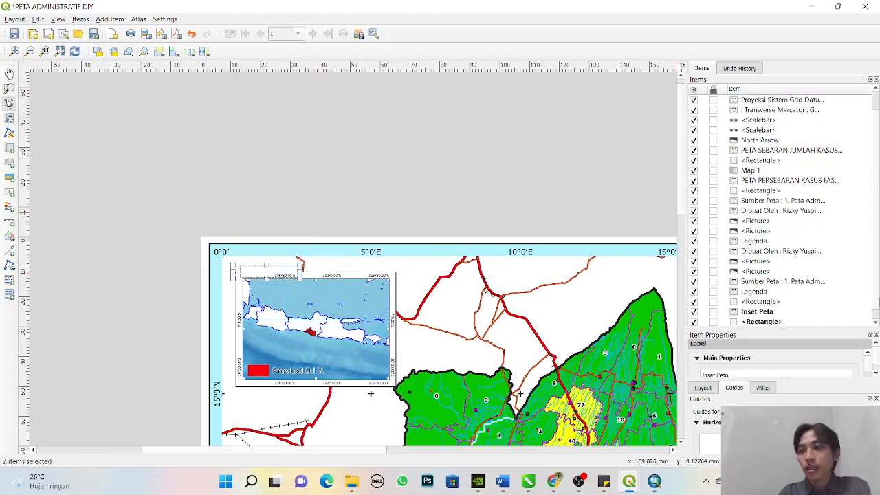
- Raise the "Inset Peta" label and its frame rectangle above the inset map picture in the stacking order, keeping the label on top
{"action": "left_click", "coordinate": [751, 302]}
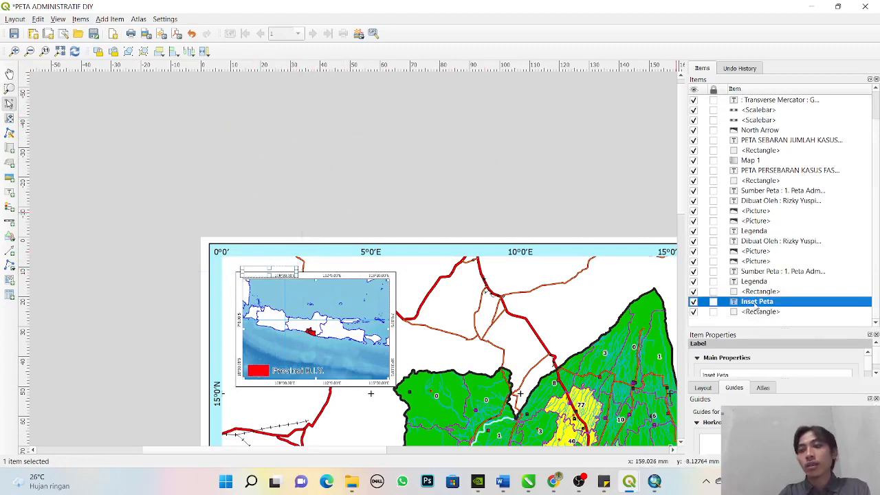
{"action": "left_click_drag", "start_coordinate": [756, 307], "coordinate": [767, 118]}
{"action": "scroll", "coordinate": [877, 168], "scroll_direction": "down", "scroll_amount": 1}
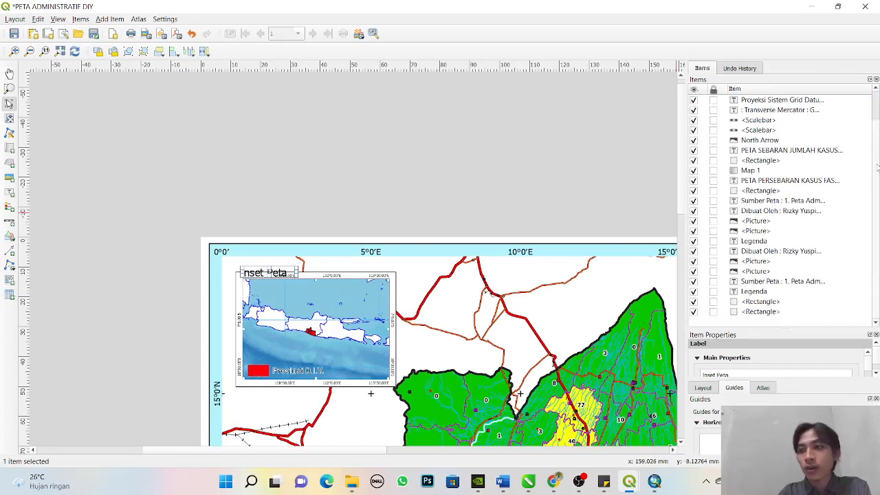
{"action": "left_click_drag", "start_coordinate": [770, 314], "coordinate": [758, 109]}
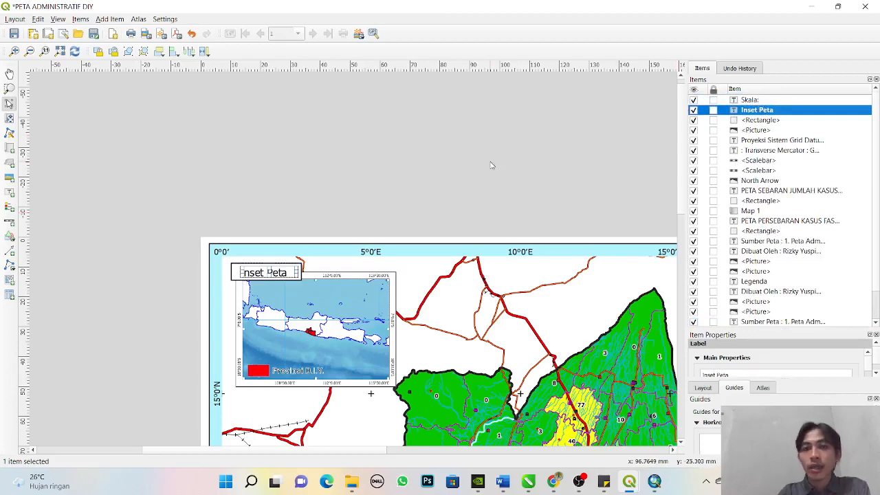
{"action": "left_click", "coordinate": [311, 249]}
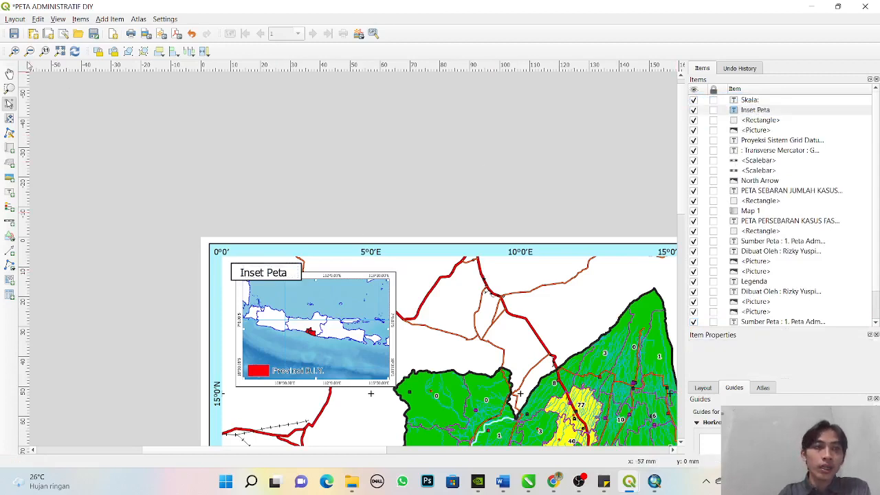
- Narrow the "Inset Peta" label to fit its text and center it inside its frame
{"action": "left_click", "coordinate": [10, 88]}
{"action": "left_click_drag", "start_coordinate": [211, 242], "coordinate": [356, 317]}
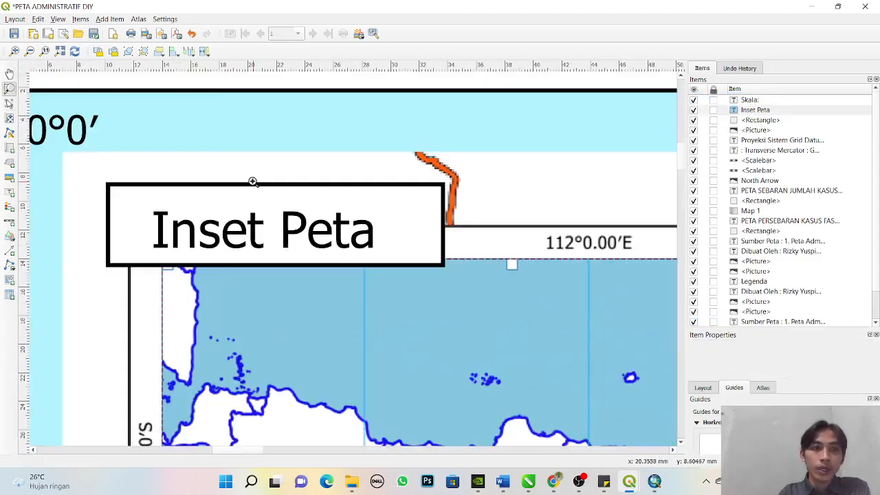
{"action": "left_click", "coordinate": [10, 103]}
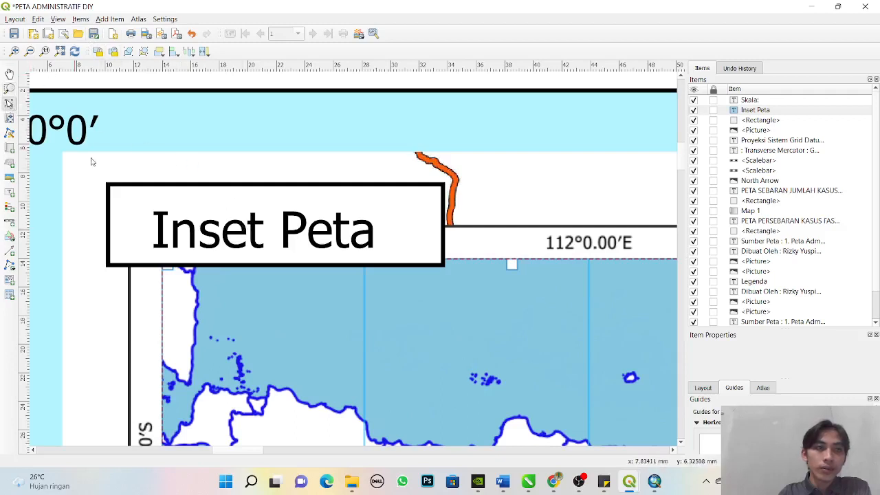
{"action": "left_click", "coordinate": [272, 229]}
{"action": "mouse_move", "coordinate": [272, 229]}
{"action": "left_mouse_down"}
{"action": "mouse_move", "coordinate": [267, 217]}
{"action": "mouse_move", "coordinate": [279, 214]}
{"action": "left_mouse_up"}
{"action": "left_click_drag", "start_coordinate": [425, 217], "coordinate": [373, 218]}
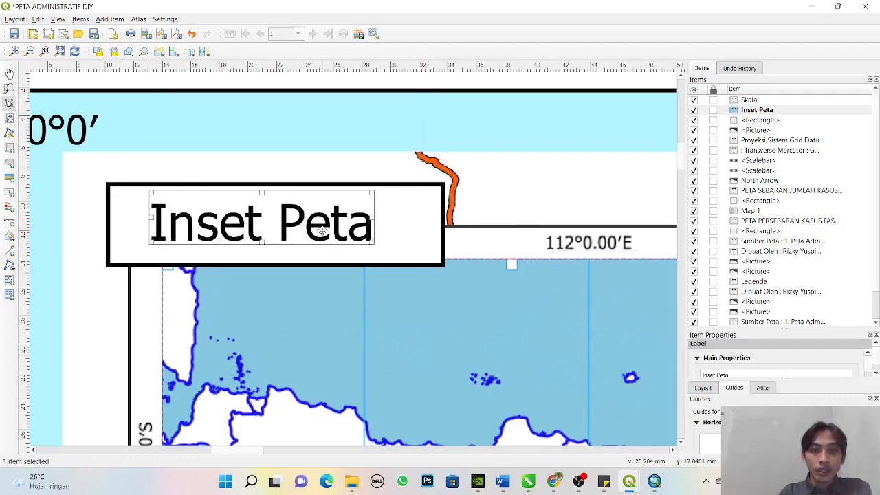
{"action": "left_click_drag", "start_coordinate": [321, 230], "coordinate": [326, 232]}
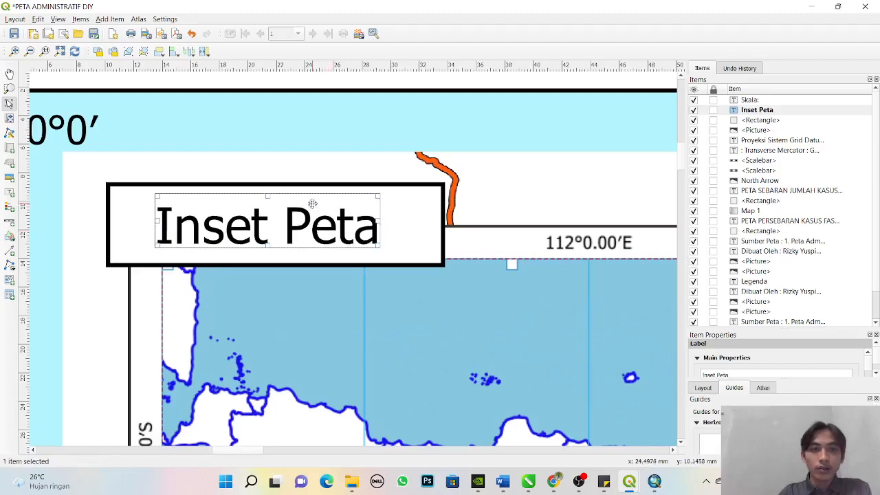
{"action": "left_click", "coordinate": [60, 51]}
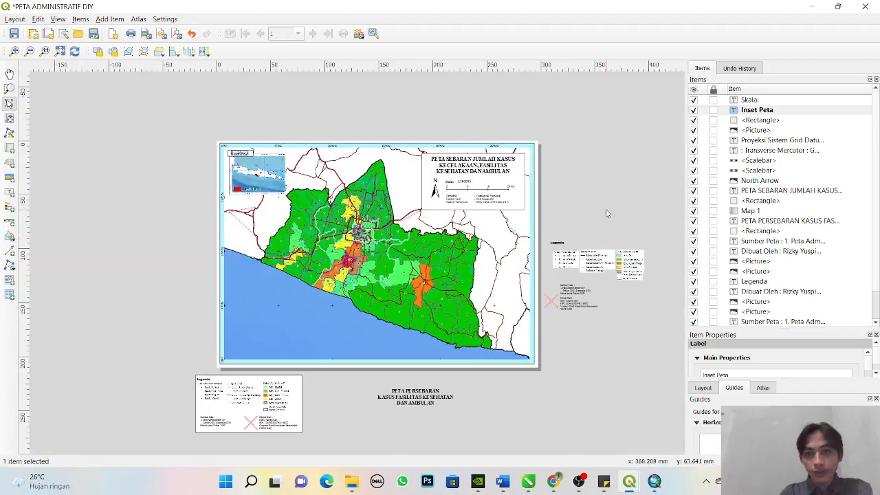
{"action": "left_click", "coordinate": [606, 204]}
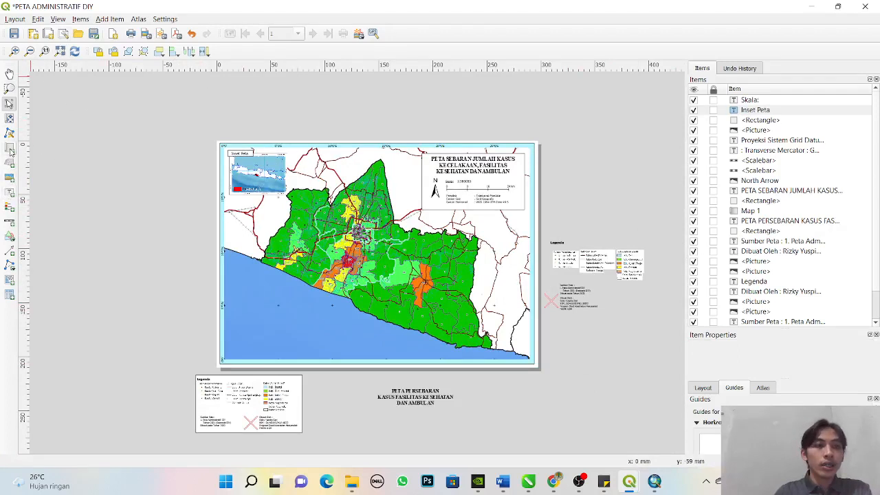
- Move the legend's background rectangle from below the page into the sea area at the map's lower-left corner
{"action": "left_click", "coordinate": [9, 237]}
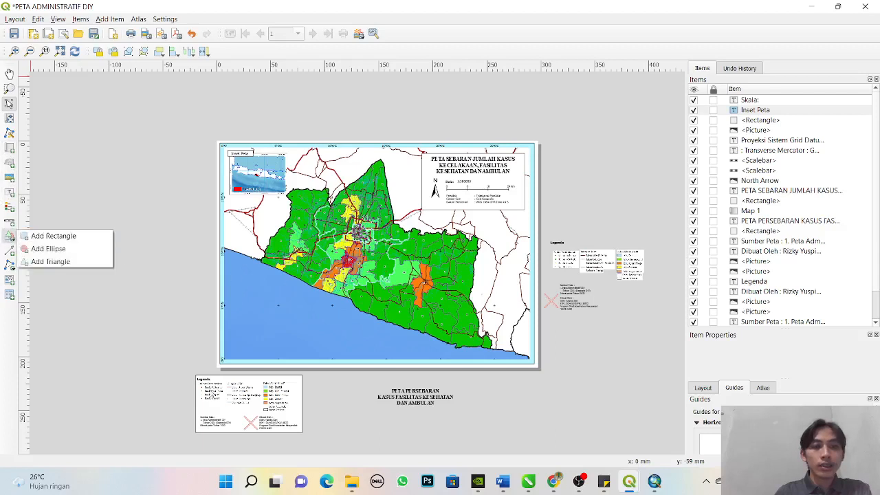
{"action": "left_click", "coordinate": [206, 404]}
{"action": "left_click", "coordinate": [209, 408]}
{"action": "left_click_drag", "start_coordinate": [226, 408], "coordinate": [224, 407]}
{"action": "left_click", "coordinate": [331, 419]}
{"action": "left_click", "coordinate": [293, 404]}
{"action": "left_click_drag", "start_coordinate": [293, 405], "coordinate": [320, 325]}
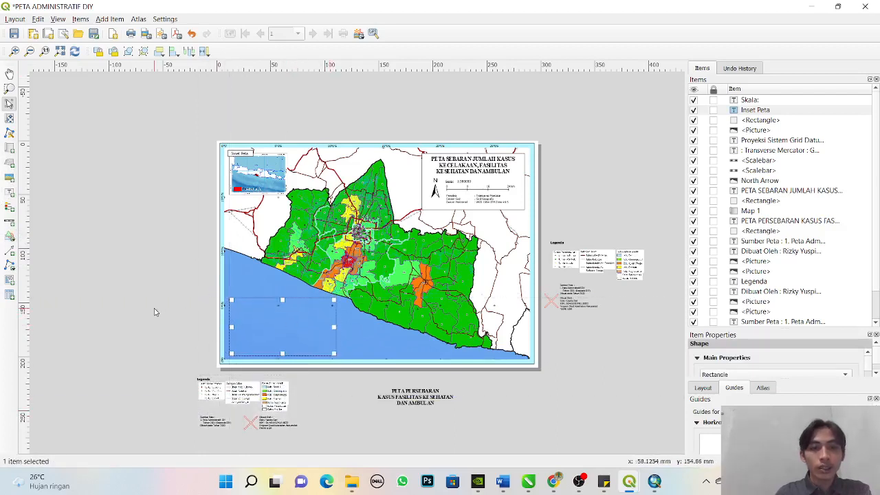
- Raise the legend's background rectangle in the stacking order to between the inset picture and the "Proyeksi Sistem Grid Datum" label
{"action": "scroll", "coordinate": [804, 261], "scroll_direction": "down", "scroll_amount": 2}
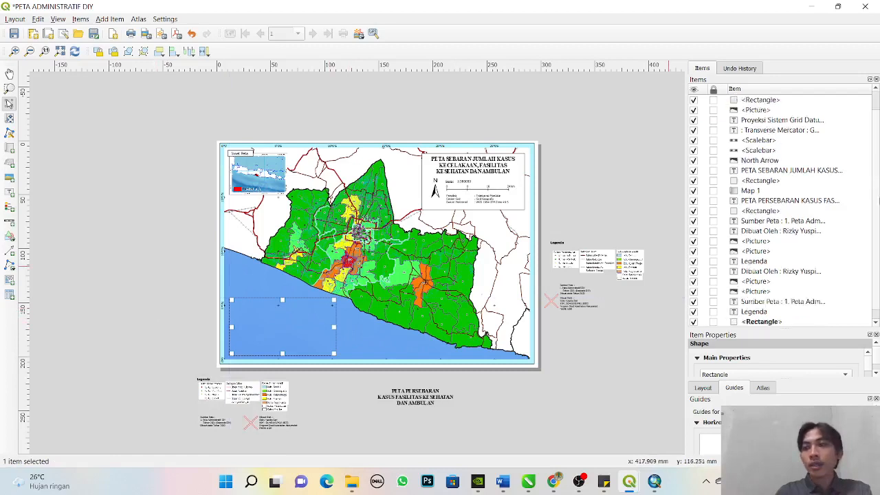
{"action": "left_click_drag", "start_coordinate": [790, 312], "coordinate": [809, 112]}
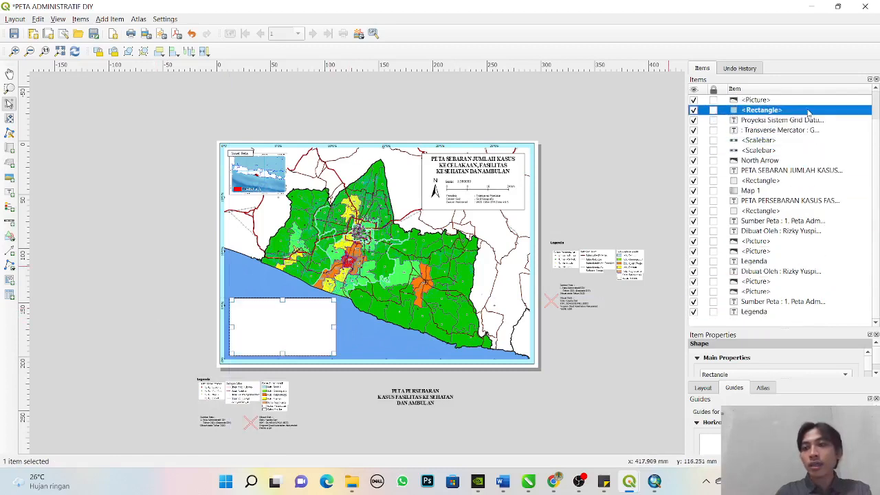
{"action": "left_click", "coordinate": [555, 402]}
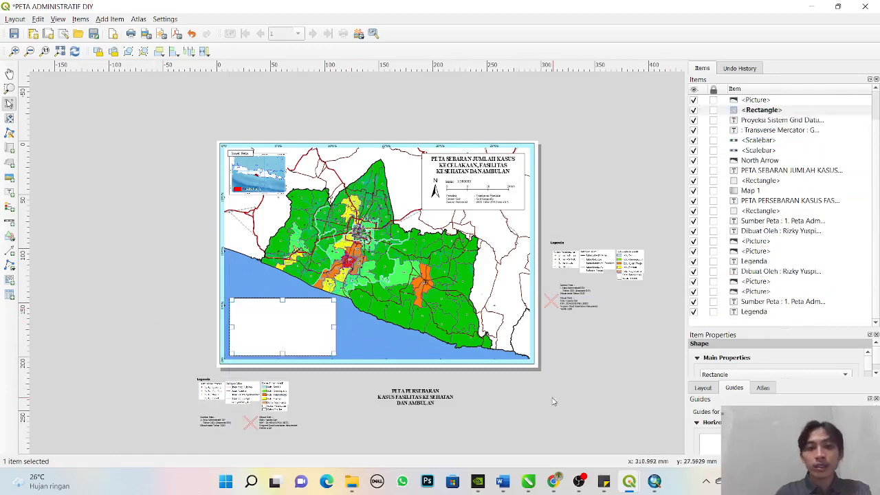
- Move the "Sumber Peta" label from below the page into the lower-left part of the legend box
{"action": "left_click", "coordinate": [208, 382]}
{"action": "left_click", "coordinate": [325, 419]}
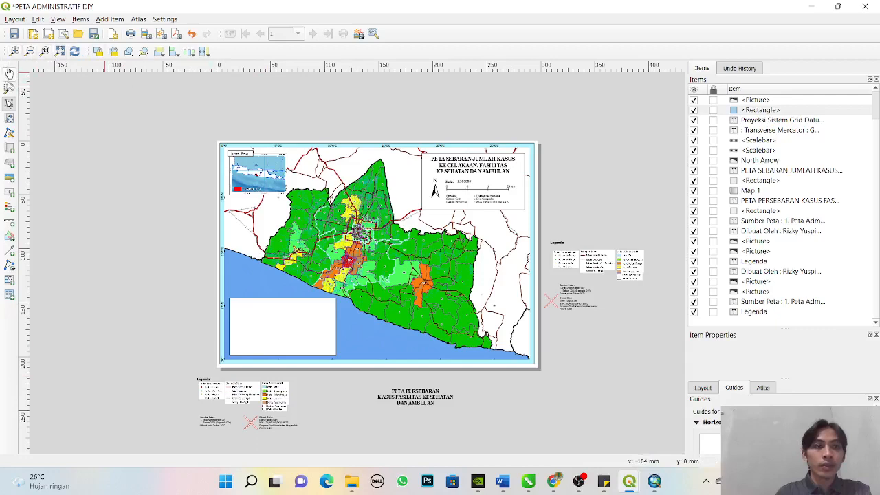
{"action": "left_click", "coordinate": [9, 88]}
{"action": "left_click_drag", "start_coordinate": [183, 354], "coordinate": [388, 437]}
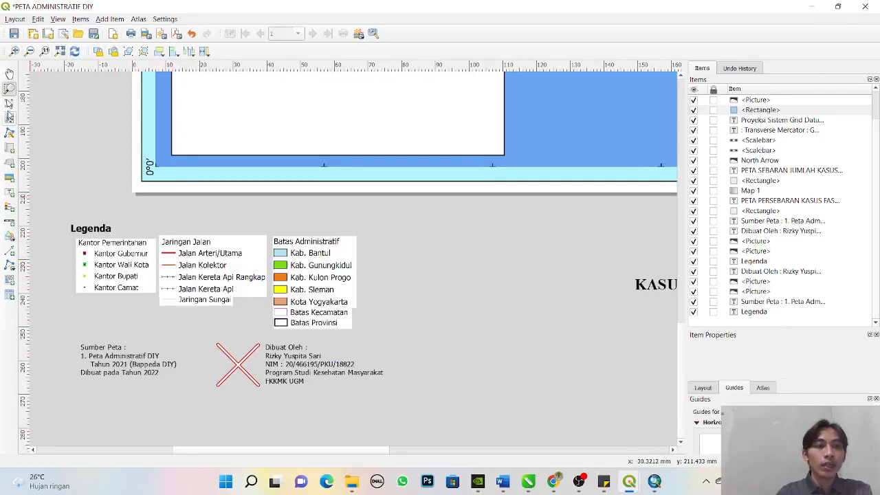
{"action": "left_click", "coordinate": [9, 103]}
{"action": "left_click", "coordinate": [122, 364]}
{"action": "left_click_drag", "start_coordinate": [122, 364], "coordinate": [211, 127]}
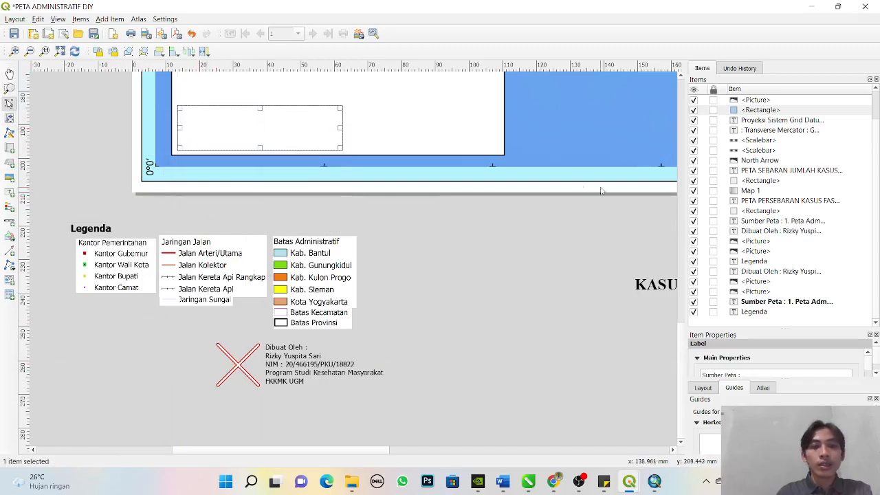
- Raise the "Sumber Peta" label directly above the legend's background rectangle in the stacking order
{"action": "left_click", "coordinate": [878, 138]}
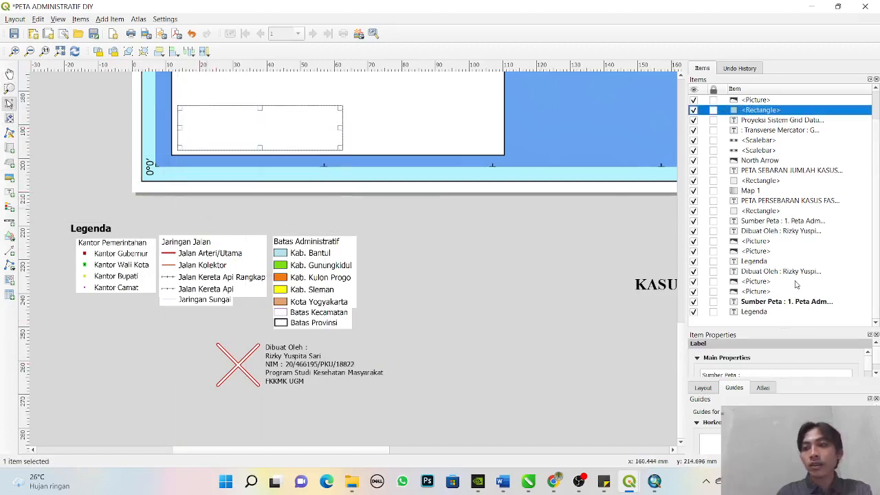
{"action": "left_click_drag", "start_coordinate": [783, 301], "coordinate": [806, 117]}
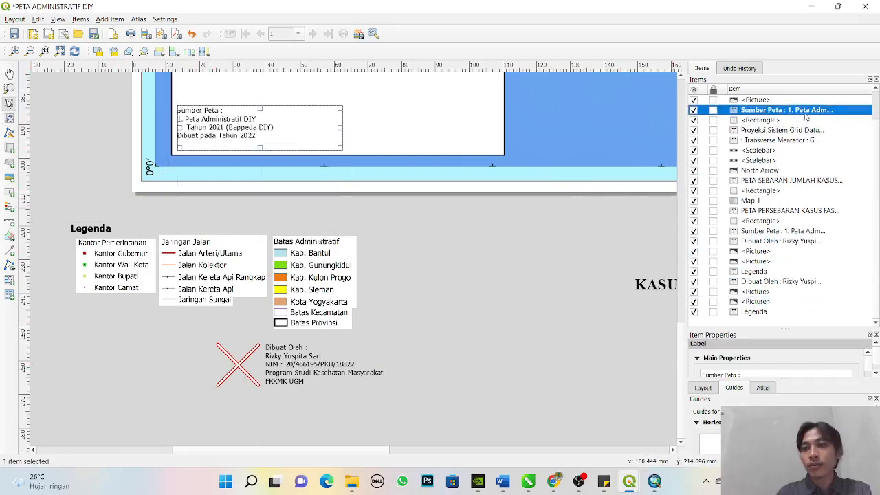
{"action": "scroll", "coordinate": [877, 144], "scroll_direction": "up", "scroll_amount": 1}
{"action": "left_click", "coordinate": [423, 279]}
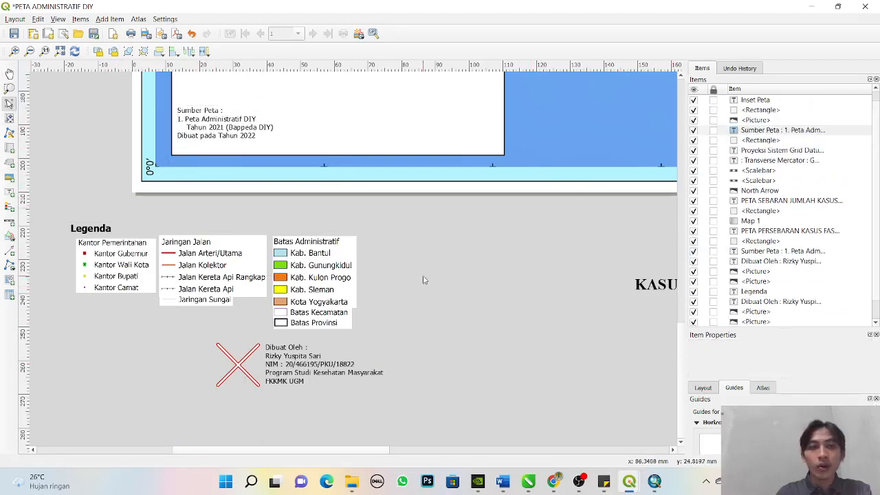
- Delete the old "PETA PERSEBARAN KASUS FASILITAS KESEHATAN DAN AMBULAN" title below the page
{"action": "left_click_drag", "start_coordinate": [381, 450], "coordinate": [290, 450]}
{"action": "left_click", "coordinate": [450, 276]}
{"action": "key", "text": "Delete"}
- Move the "Dibuat Oleh" label and the logo picture beside it together into the lower-right part of the legend box
{"action": "left_click", "coordinate": [460, 361]}
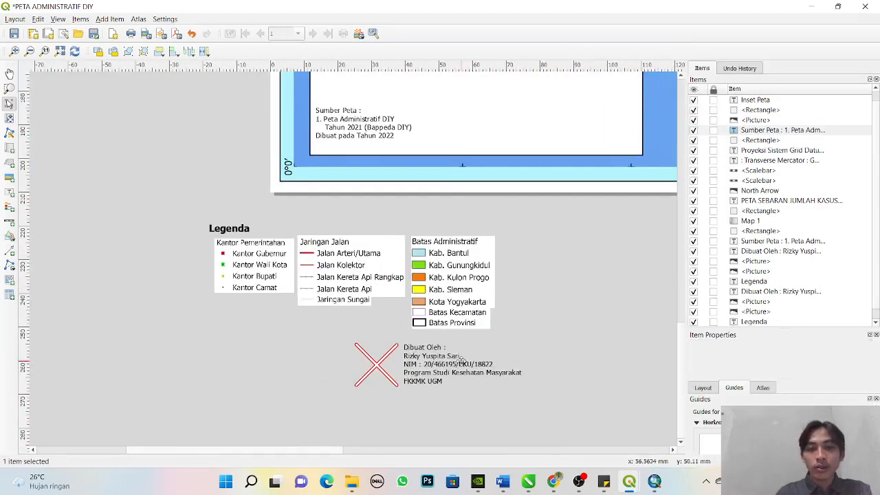
{"action": "left_click", "coordinate": [376, 364], "text": "shift"}
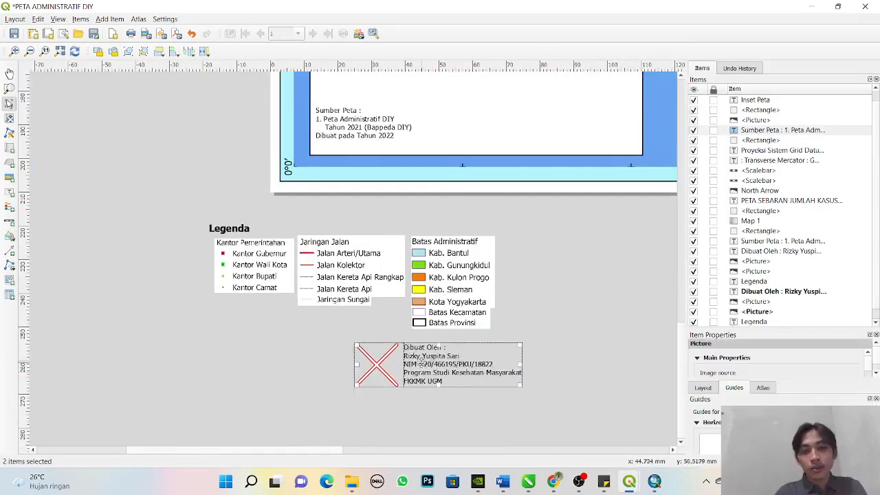
{"action": "left_click_drag", "start_coordinate": [441, 352], "coordinate": [549, 121]}
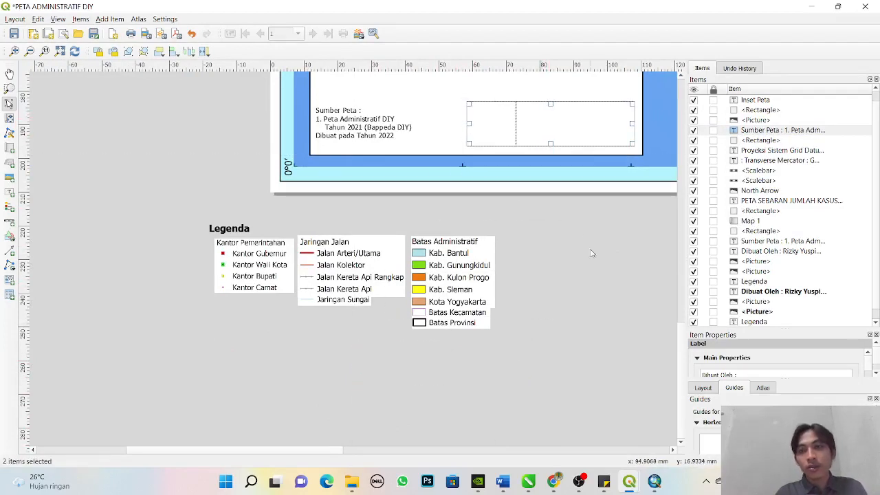
- Raise the "Dibuat Oleh" label and its logo picture above the legend box's background rectangle in the stacking order
{"action": "left_click", "coordinate": [801, 294]}
{"action": "left_click_drag", "start_coordinate": [794, 291], "coordinate": [803, 121]}
{"action": "scroll", "coordinate": [876, 213], "scroll_direction": "down", "scroll_amount": 1}
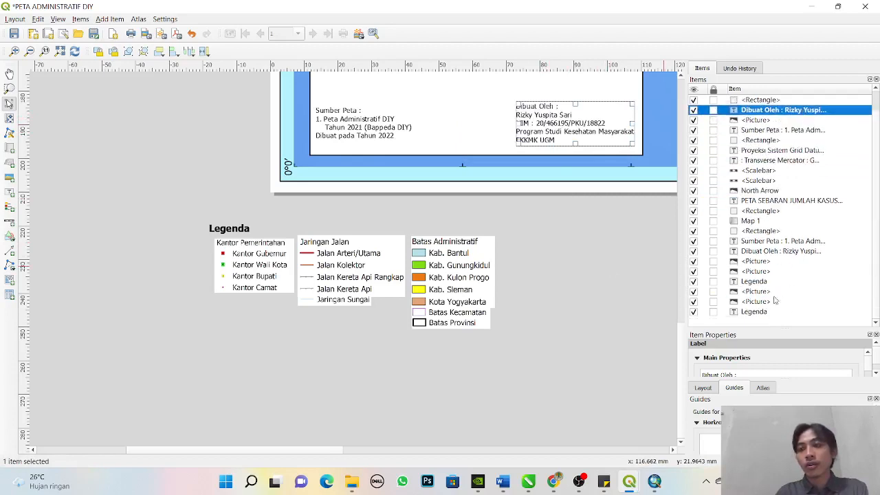
{"action": "left_click", "coordinate": [760, 312]}
{"action": "left_click", "coordinate": [758, 303]}
{"action": "left_click_drag", "start_coordinate": [756, 303], "coordinate": [762, 109]}
{"action": "left_click", "coordinate": [632, 251]}
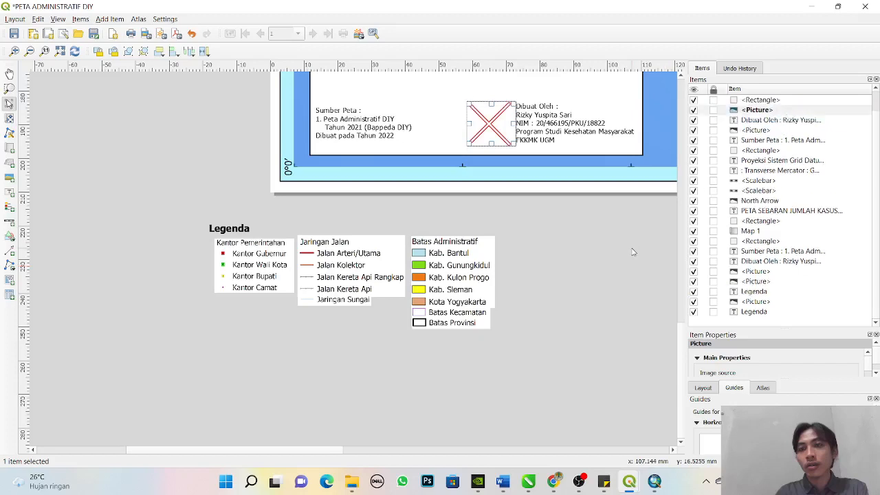
- Nudge the "Dibuat Oleh" label slightly downward beside the logo picture in the legend box
{"action": "left_click", "coordinate": [507, 134]}
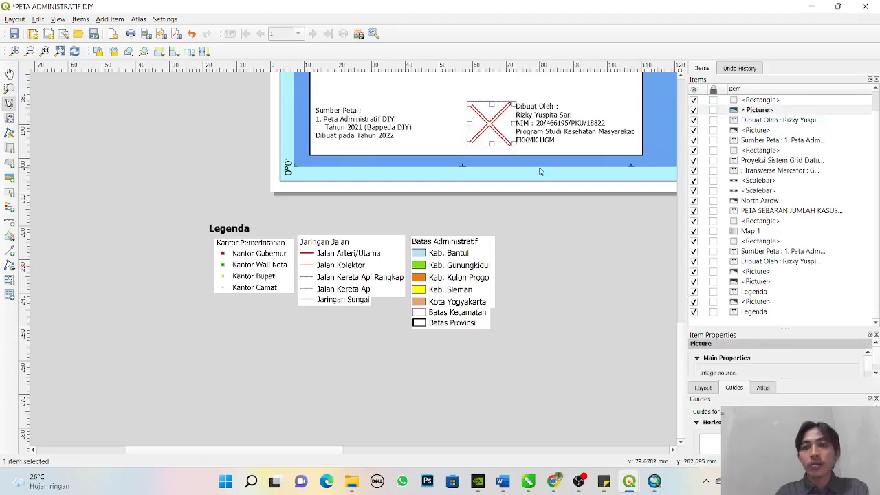
{"action": "left_click", "coordinate": [606, 237]}
{"action": "left_click", "coordinate": [370, 119]}
{"action": "left_click", "coordinate": [584, 123]}
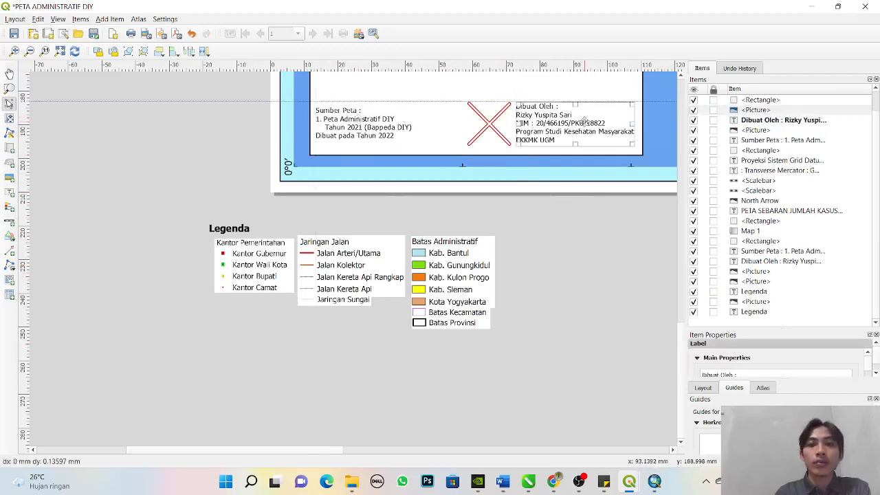
{"action": "left_click", "coordinate": [609, 237]}
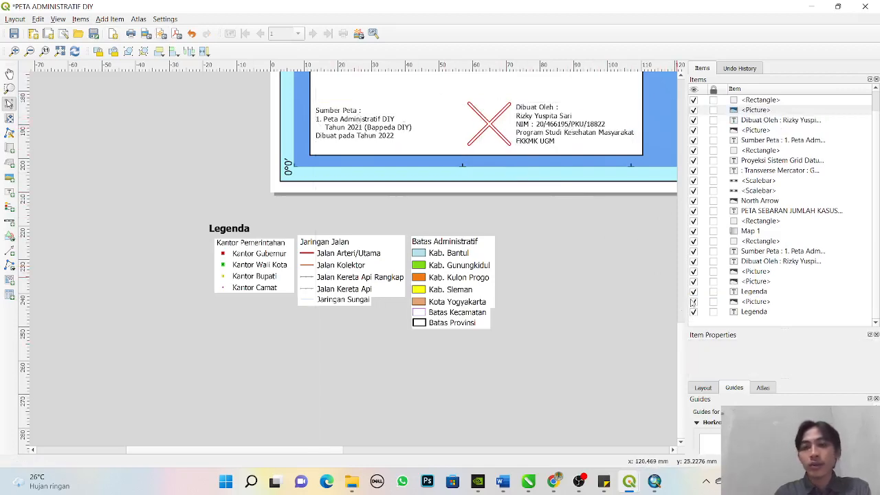
- Move the legend picture from beside the page into the legend box above its rectangle, and delete the duplicate legend picture below the page
{"action": "scroll", "coordinate": [682, 340], "scroll_direction": "up", "scroll_amount": 5}
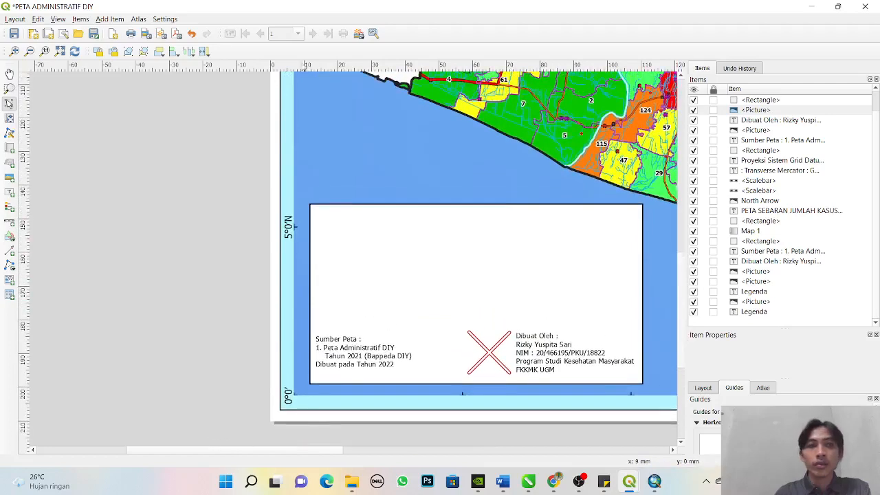
{"action": "left_click", "coordinate": [59, 51]}
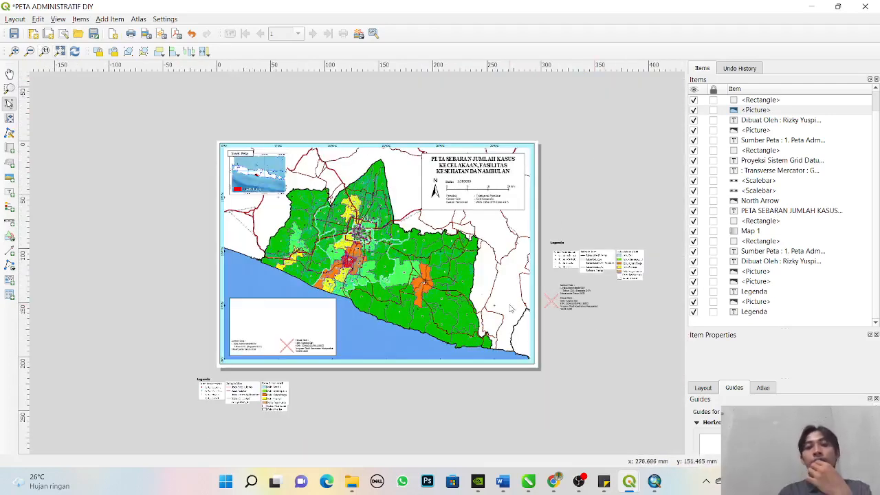
{"action": "left_click", "coordinate": [607, 267]}
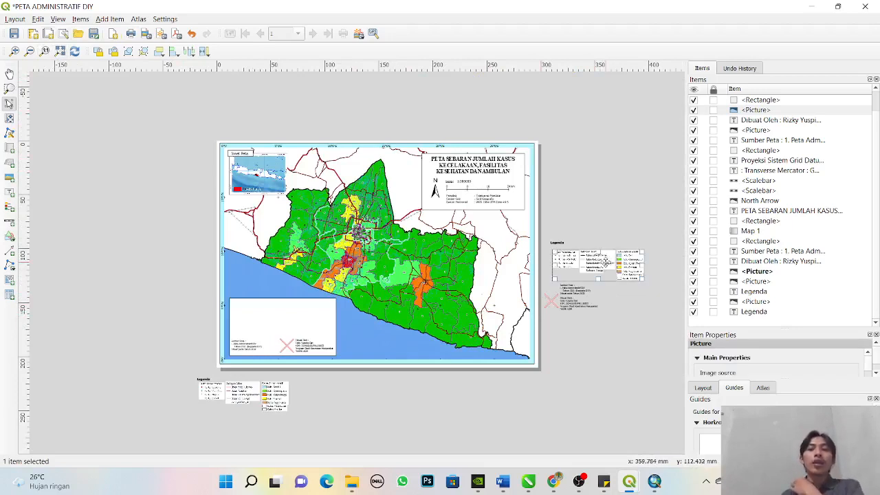
{"action": "left_click_drag", "start_coordinate": [614, 261], "coordinate": [307, 307]}
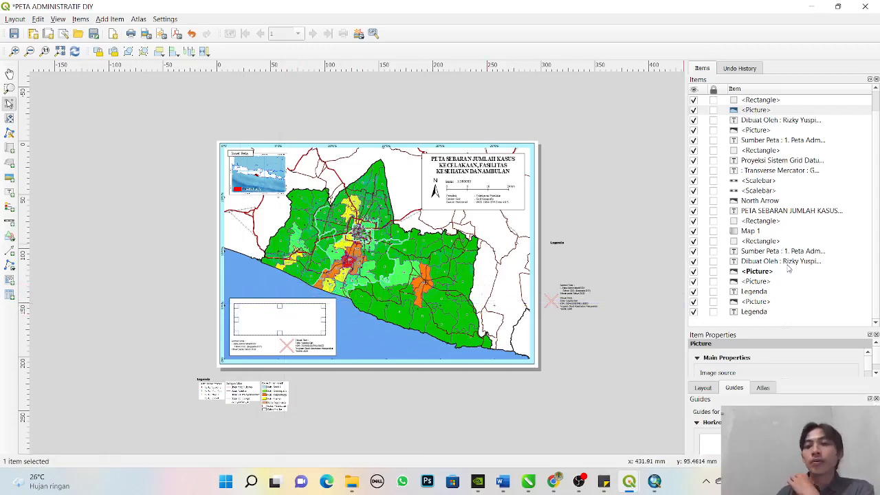
{"action": "left_click_drag", "start_coordinate": [770, 272], "coordinate": [782, 114]}
{"action": "left_click", "coordinate": [609, 239]}
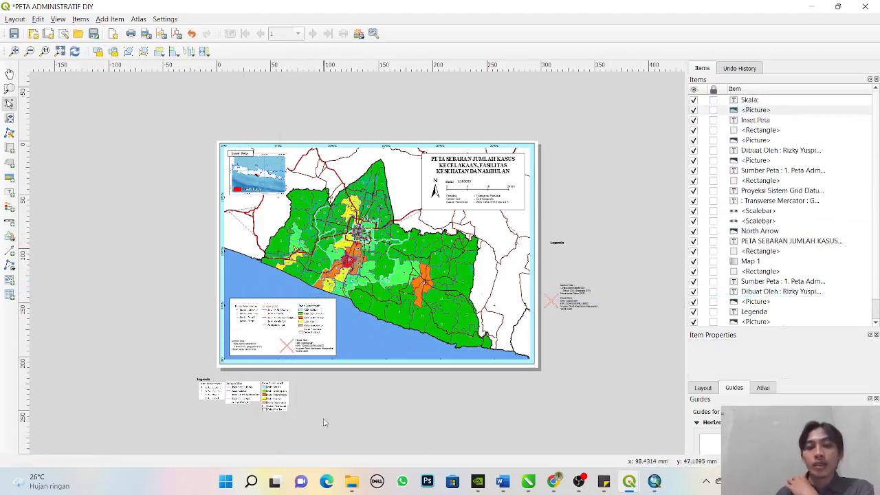
{"action": "left_click", "coordinate": [222, 400]}
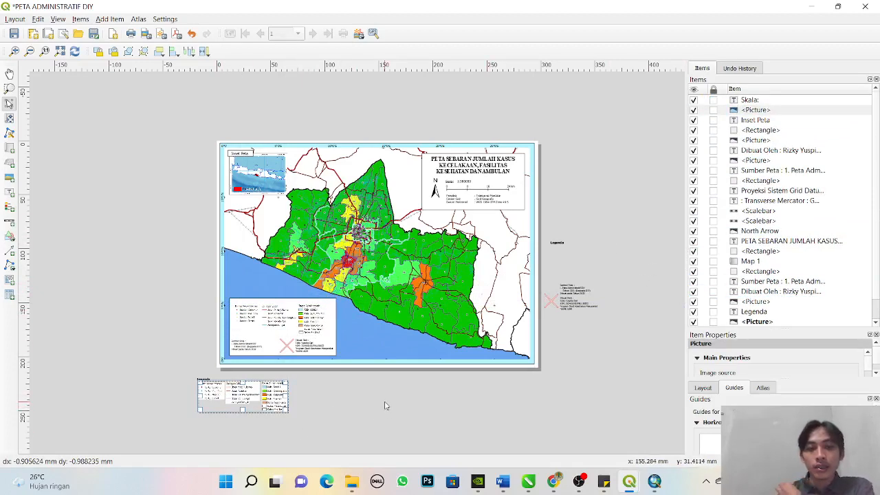
{"action": "key", "text": "Delete"}
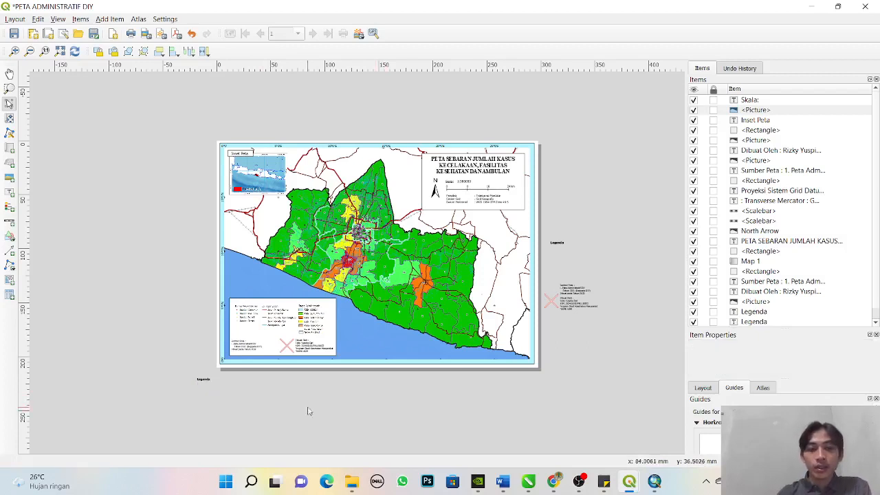
- Move the "Legenda" heading from below the page to the legend box's upper-left corner and raise it above the legend picture
{"action": "left_click", "coordinate": [203, 380]}
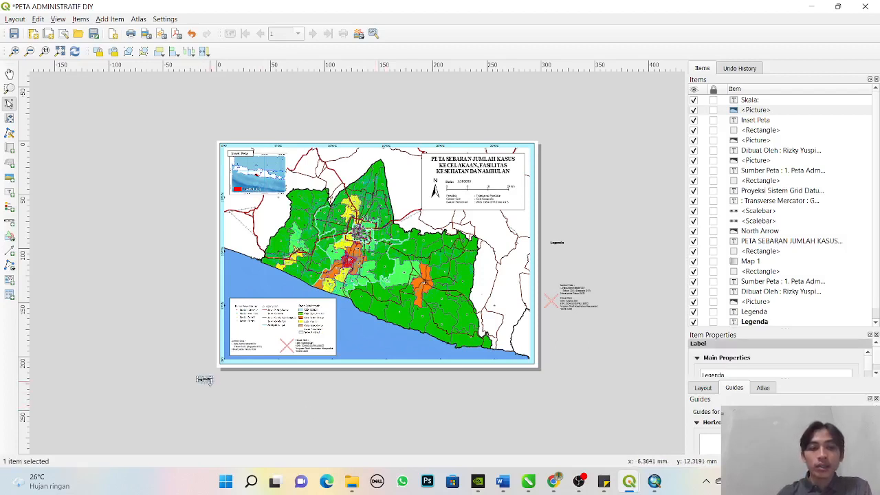
{"action": "left_click", "coordinate": [218, 387]}
{"action": "left_click_drag", "start_coordinate": [204, 380], "coordinate": [241, 302]}
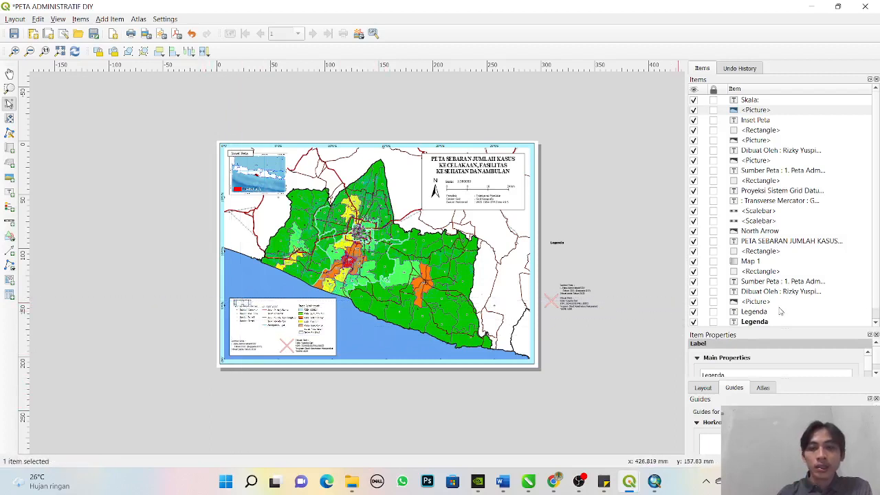
{"action": "left_click_drag", "start_coordinate": [763, 323], "coordinate": [764, 110]}
{"action": "left_click", "coordinate": [573, 400]}
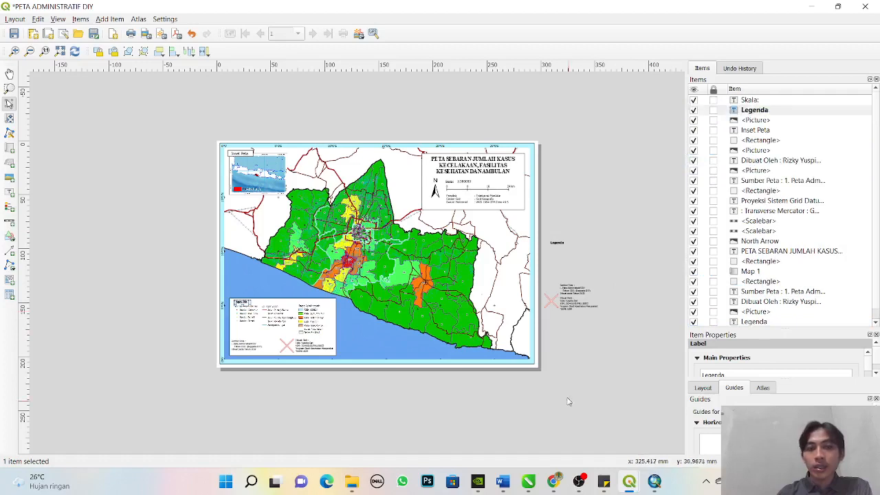
- Delete the leftover "Legenda", "Dibuat Oleh" and "Sumber Peta" labels and the logo picture beside the page
{"action": "left_click", "coordinate": [558, 244]}
{"action": "key", "text": "Delete"}
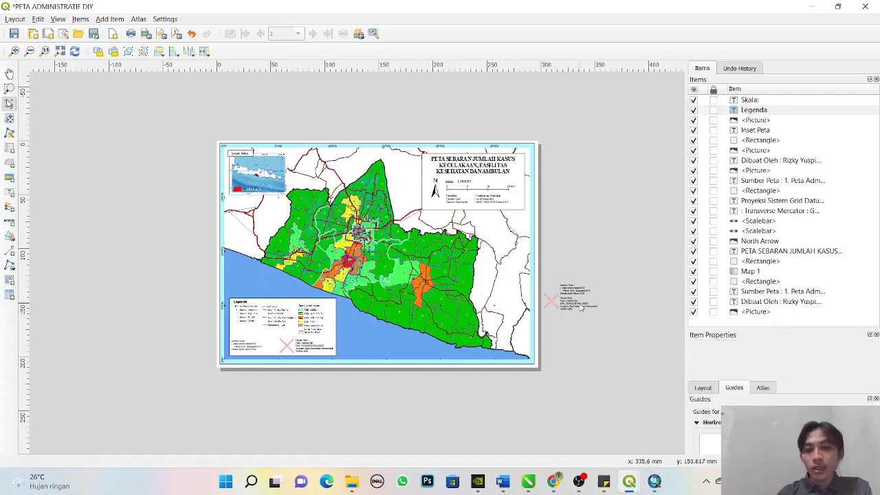
{"action": "left_click", "coordinate": [581, 310]}
{"action": "key", "text": "Delete"}
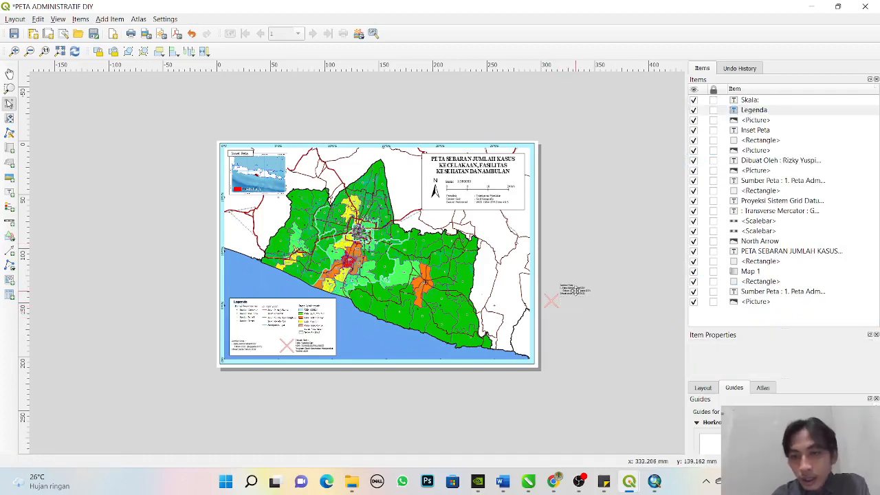
{"action": "left_click", "coordinate": [575, 291]}
{"action": "key", "text": "Delete"}
{"action": "left_click", "coordinate": [555, 303]}
{"action": "key", "text": "Delete"}
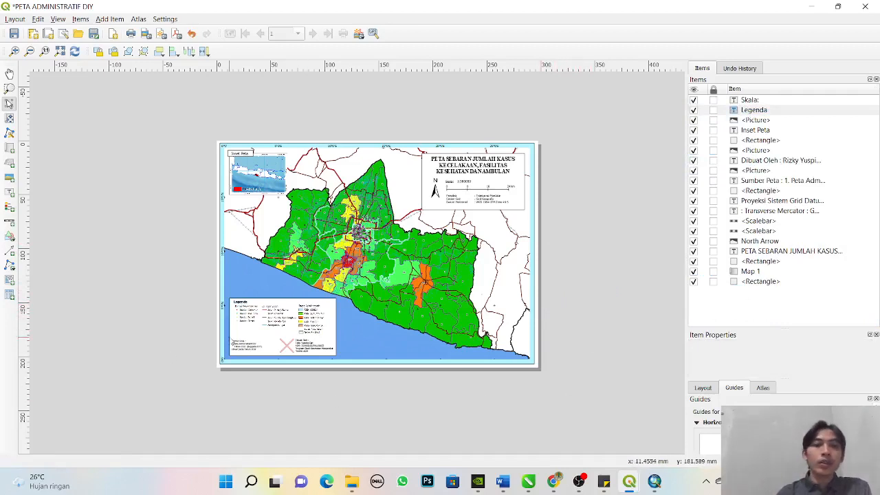
- Move the "Dibuat Oleh" label out of the legend box to the empty area below the page
{"action": "left_click", "coordinate": [311, 347]}
{"action": "left_click_drag", "start_coordinate": [310, 347], "coordinate": [312, 410]}
{"action": "left_click", "coordinate": [469, 412]}
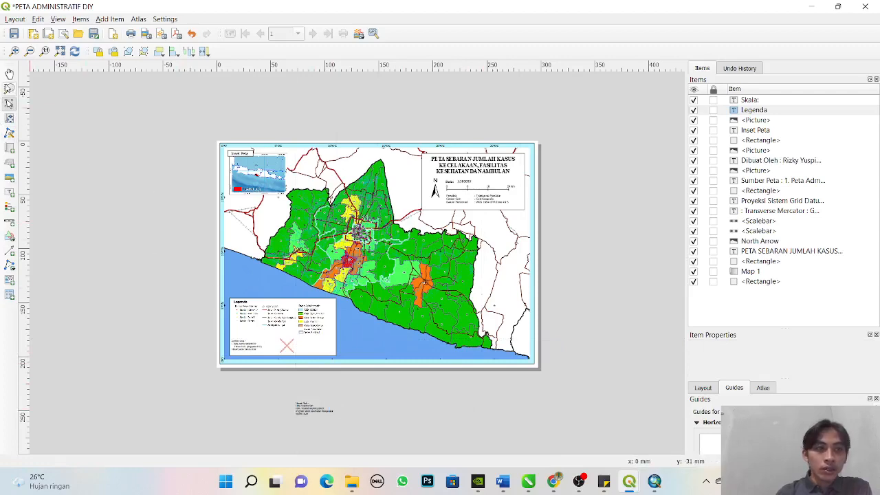
{"action": "left_click", "coordinate": [9, 88]}
{"action": "left_click_drag", "start_coordinate": [213, 287], "coordinate": [356, 362]}
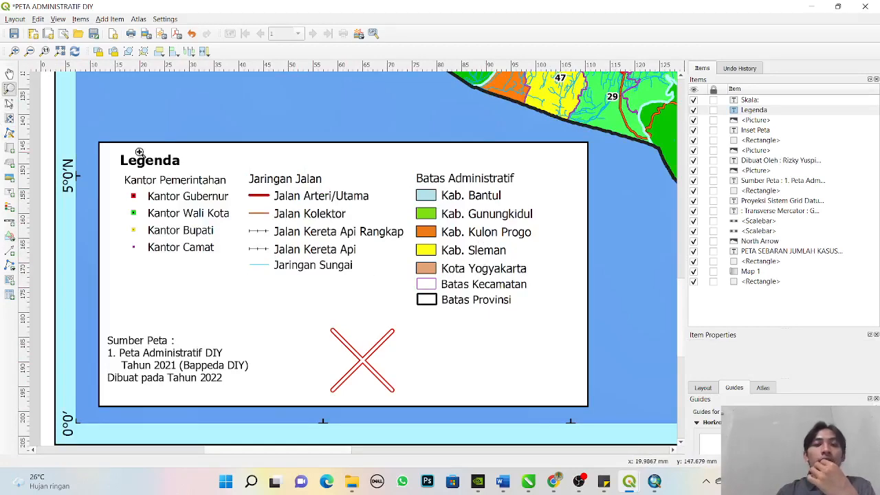
{"action": "left_click_drag", "start_coordinate": [89, 132], "coordinate": [619, 410]}
{"action": "left_click", "coordinate": [61, 52]}
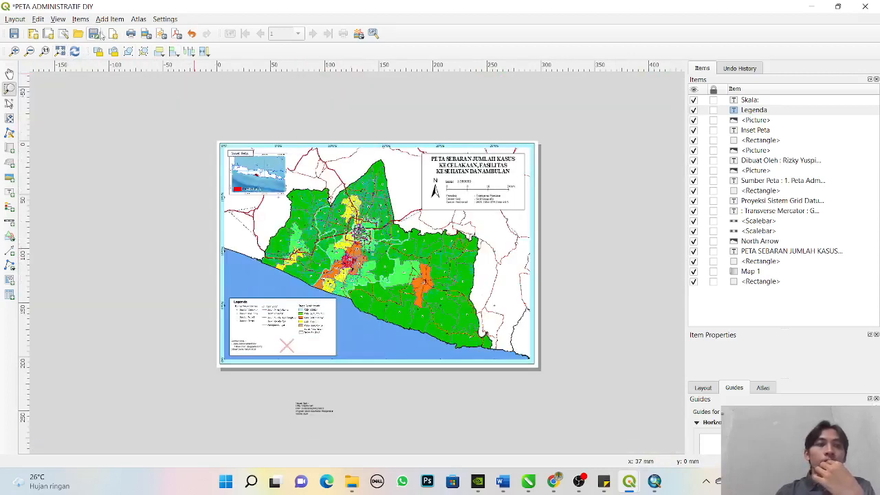
- Insert an automatic legend over the middle of the map and examine its health facility and ambulance entries
{"action": "left_click", "coordinate": [110, 18]}
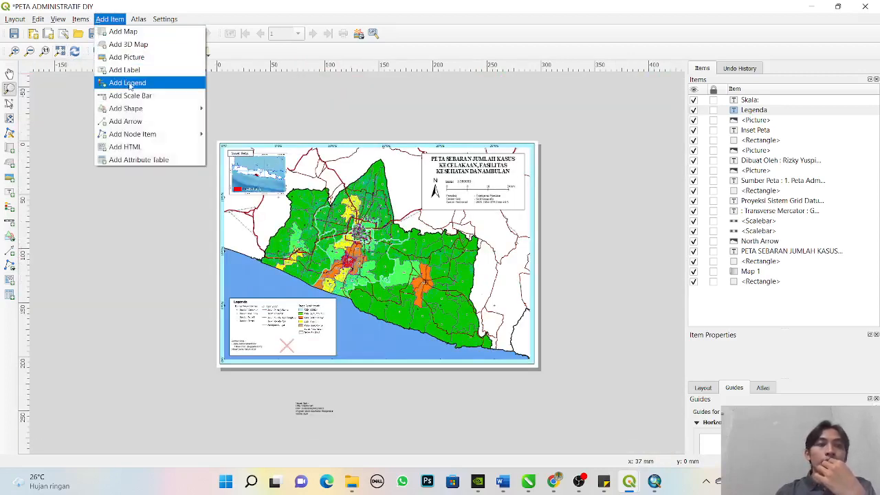
{"action": "left_click", "coordinate": [128, 82]}
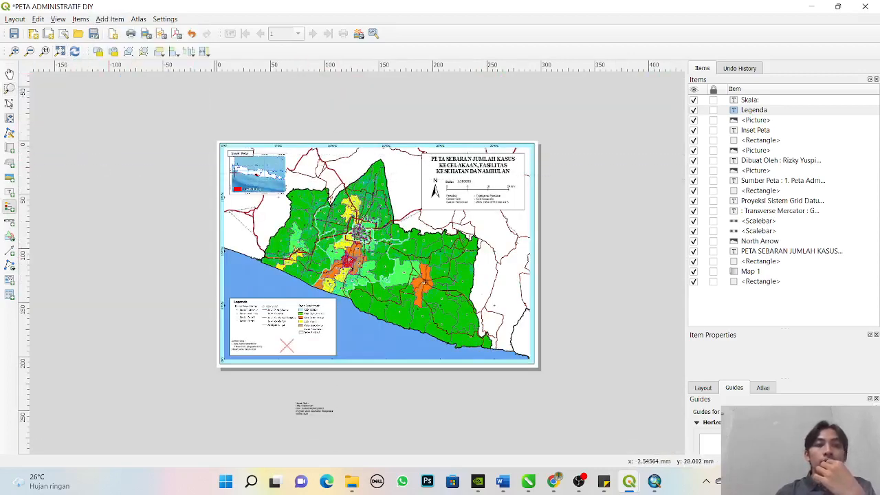
{"action": "left_click_drag", "start_coordinate": [304, 146], "coordinate": [431, 351]}
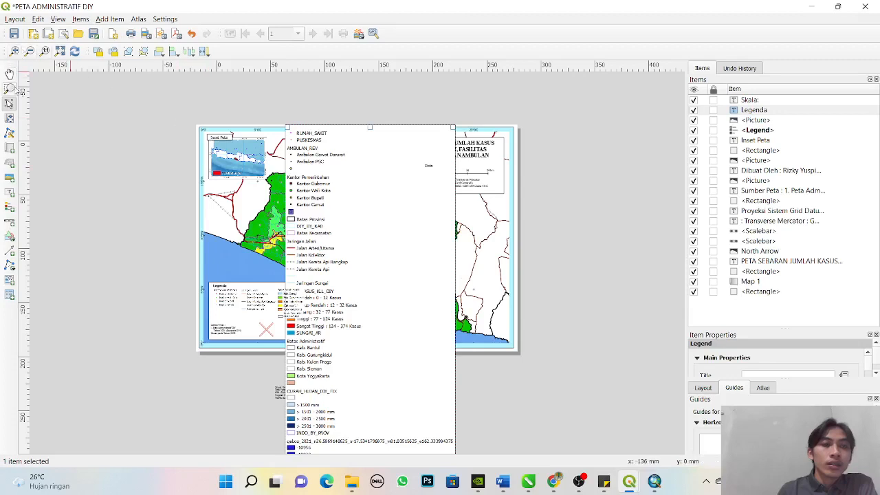
{"action": "left_click", "coordinate": [9, 88]}
{"action": "left_click_drag", "start_coordinate": [283, 124], "coordinate": [381, 195]}
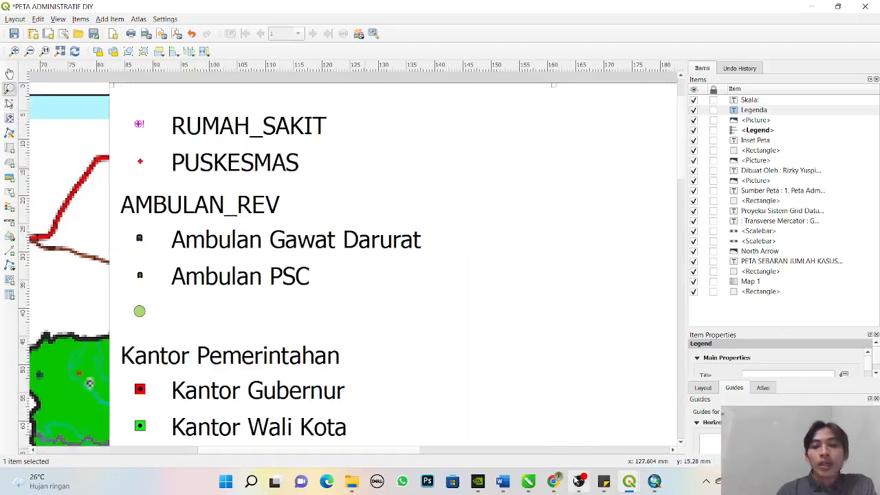
- Switch to CorelDRAW and reposition all the prepared "Legenda" artwork together, clear of the black rectangle
{"action": "left_click", "coordinate": [529, 482]}
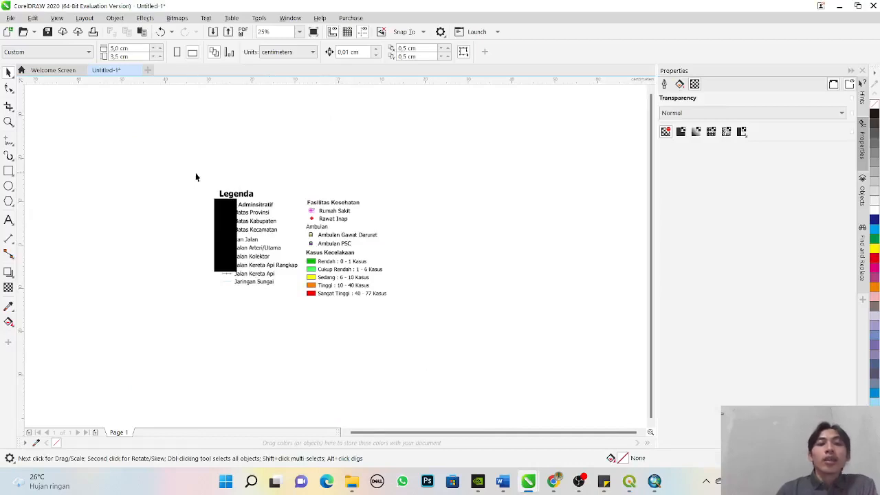
{"action": "left_click_drag", "start_coordinate": [195, 177], "coordinate": [433, 337]}
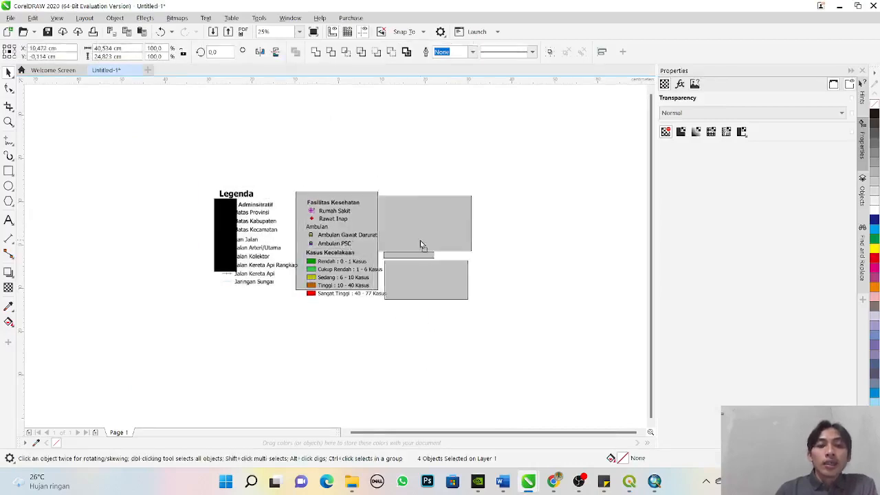
{"action": "left_click", "coordinate": [231, 239]}
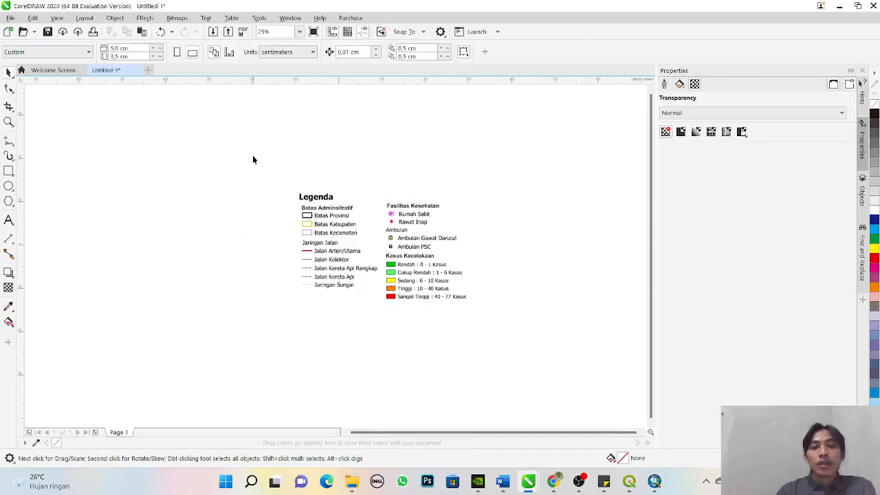
{"action": "left_click_drag", "start_coordinate": [593, 337], "coordinate": [594, 338]}
{"action": "left_click_drag", "start_coordinate": [432, 239], "coordinate": [331, 235]}
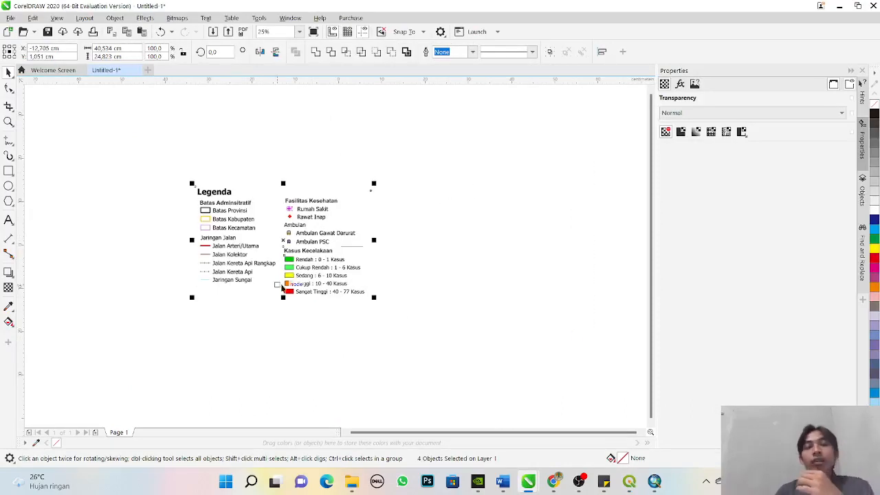
{"action": "left_click", "coordinate": [568, 358]}
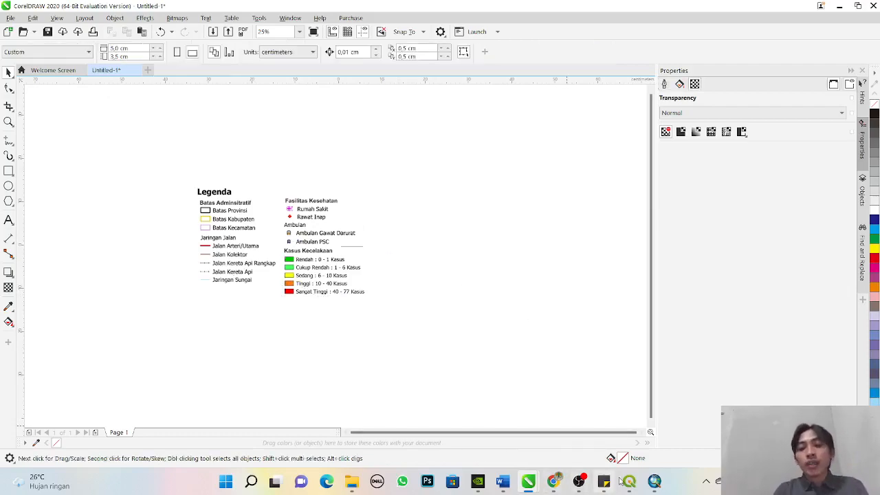
- Return to the QGIS "PETA ADMINISTRATIF DIY" layout and delete the automatic legend covering the map
{"action": "mouse_move", "coordinate": [629, 483]}
{"action": "mouse_move", "coordinate": [677, 426]}
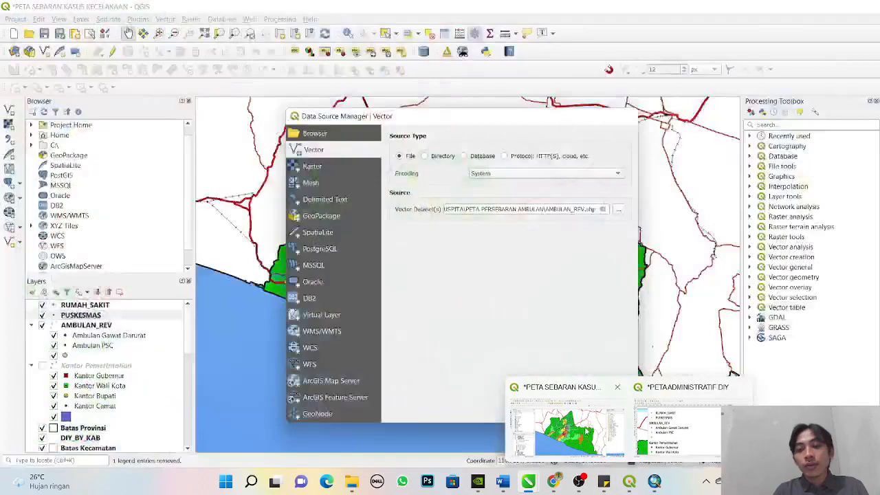
{"action": "left_click", "coordinate": [576, 433]}
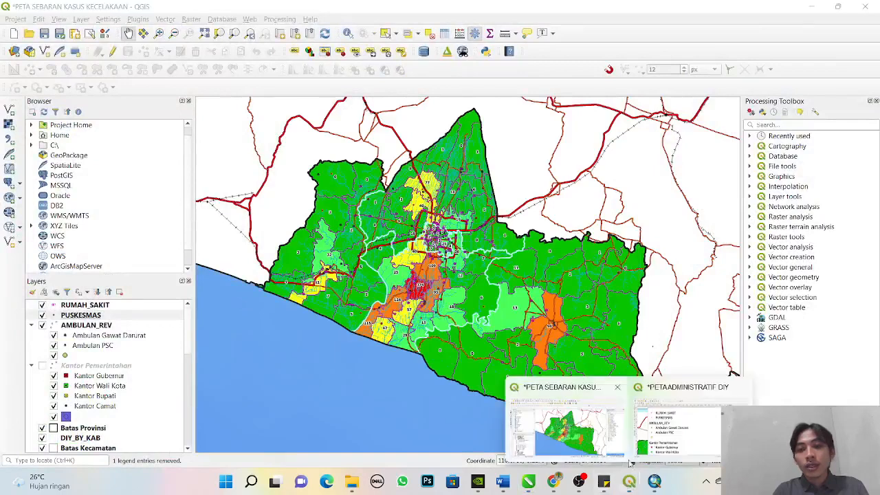
{"action": "left_click", "coordinate": [649, 443]}
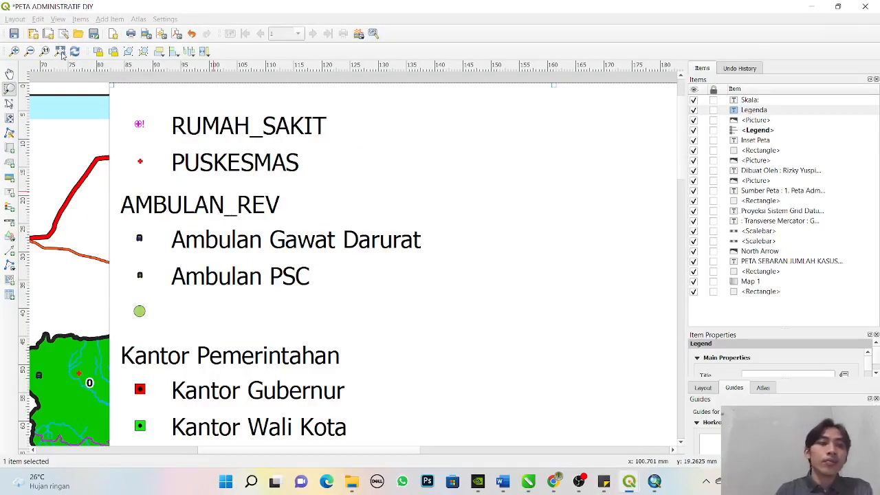
{"action": "key", "text": "Delete"}
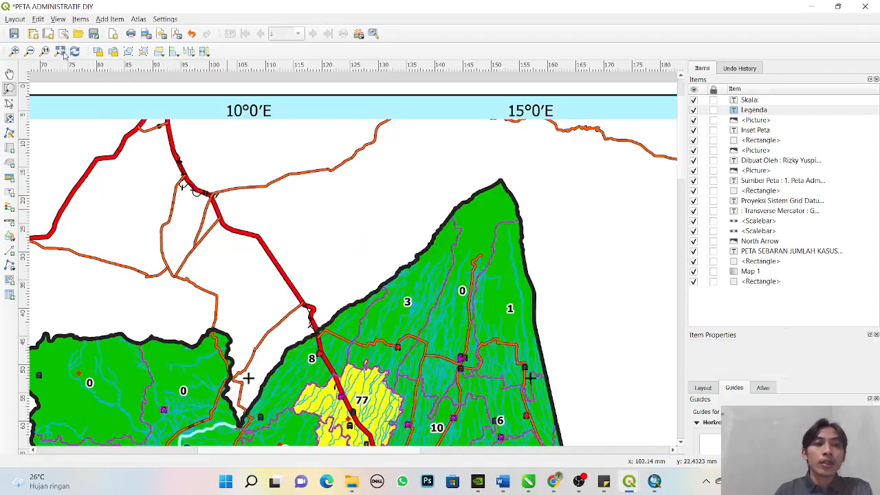
{"action": "left_click", "coordinate": [62, 54]}
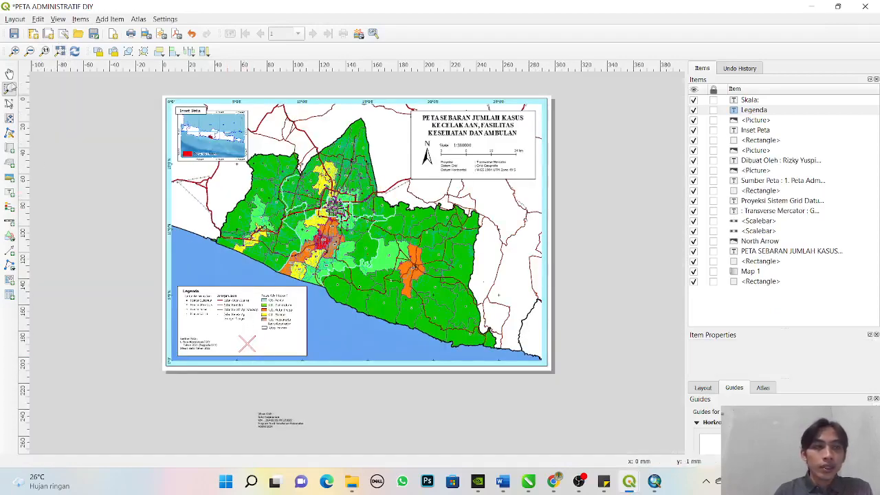
- Insert an empty picture frame over the legend box and bring its image source settings into view
{"action": "left_click", "coordinate": [107, 20]}
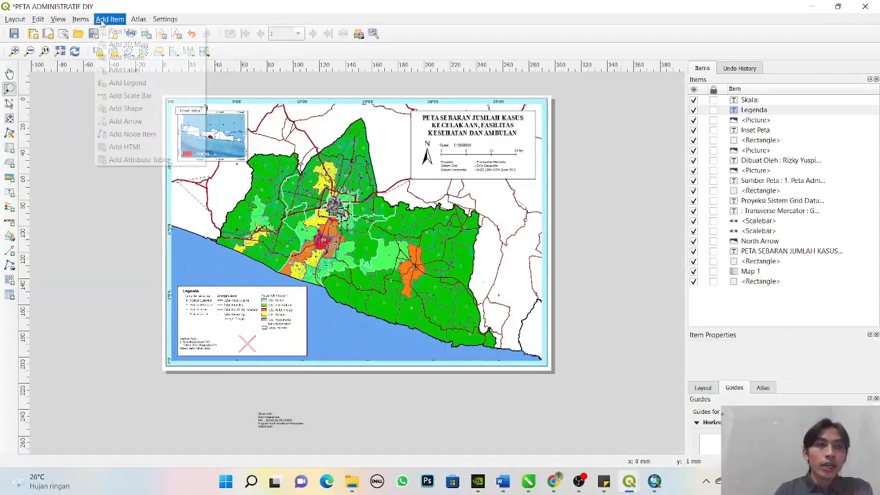
{"action": "left_click", "coordinate": [127, 57]}
{"action": "left_click_drag", "start_coordinate": [182, 291], "coordinate": [302, 333]}
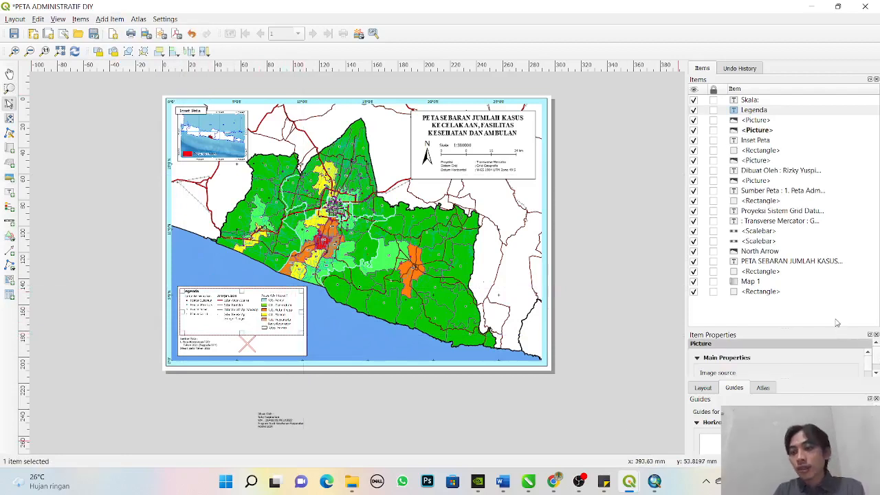
{"action": "left_click_drag", "start_coordinate": [835, 329], "coordinate": [797, 152]}
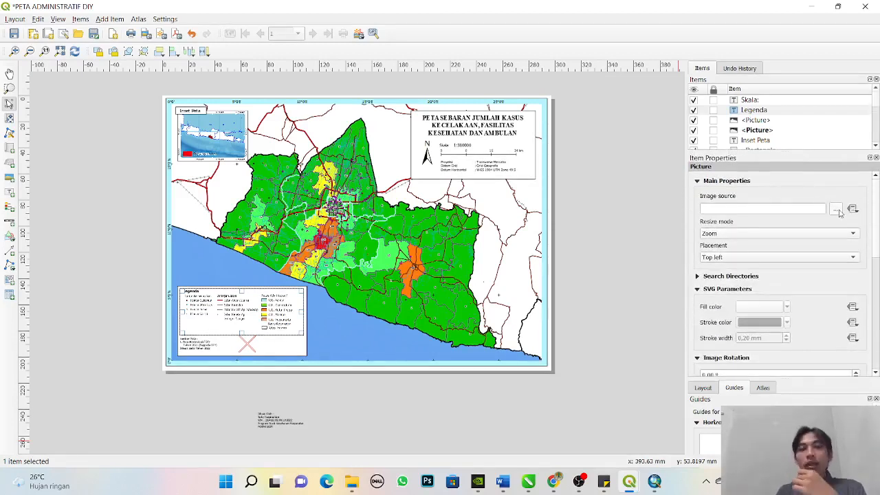
{"action": "left_click", "coordinate": [325, 401]}
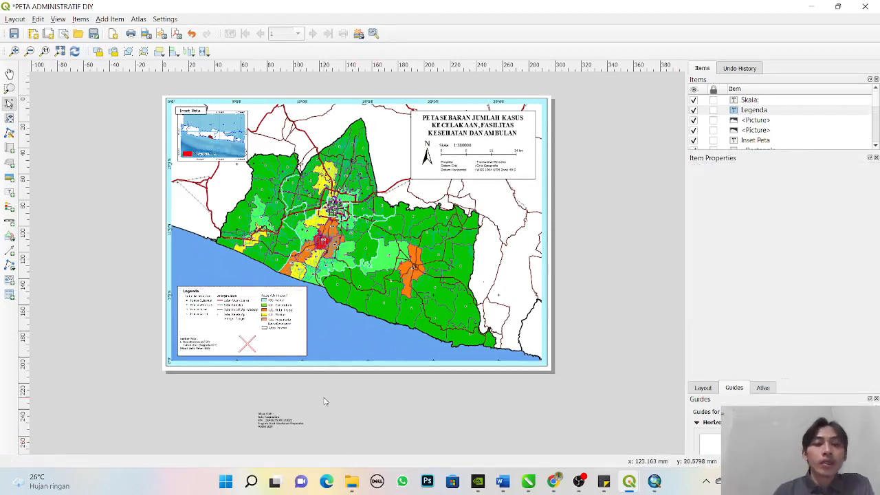
- Move the existing legend picture off the page and delete the empty picture frame from the legend box
{"action": "left_click", "coordinate": [255, 329]}
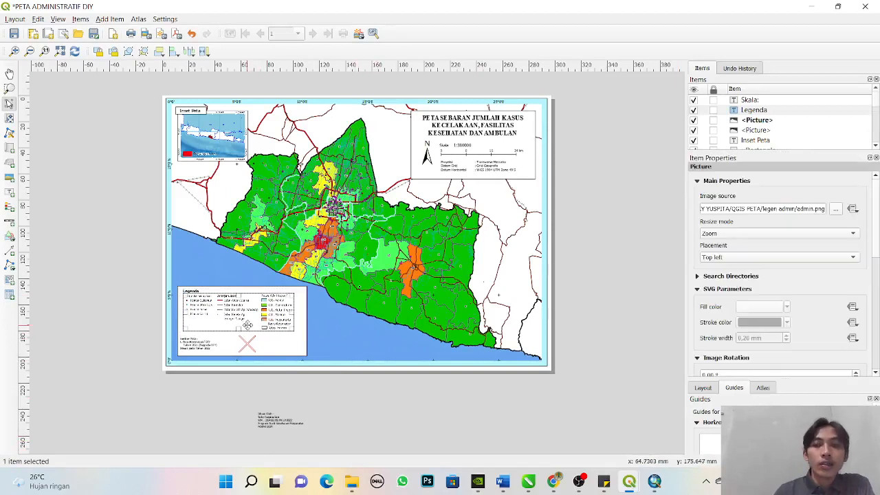
{"action": "left_click_drag", "start_coordinate": [239, 326], "coordinate": [107, 315]}
{"action": "left_click", "coordinate": [243, 320]}
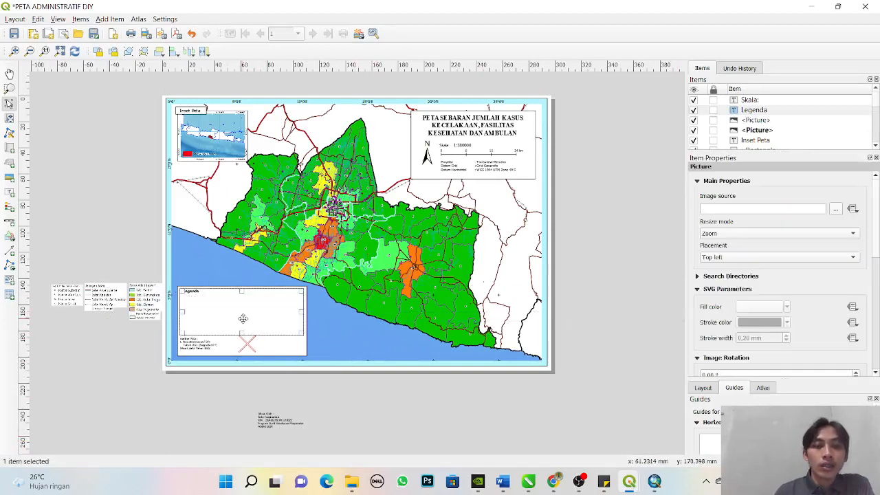
{"action": "key", "text": "Delete"}
- Move the legend picture back into the legend box beneath the "Legenda" heading
{"action": "left_click", "coordinate": [148, 313]}
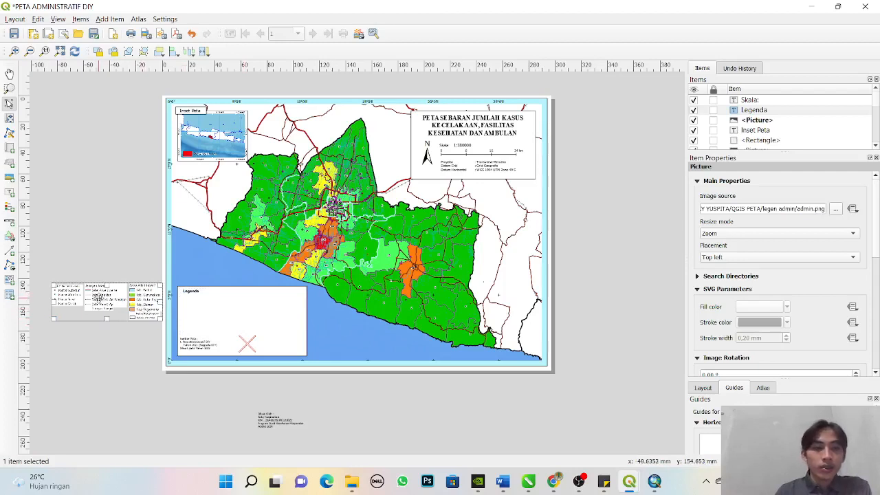
{"action": "left_click_drag", "start_coordinate": [99, 296], "coordinate": [230, 310]}
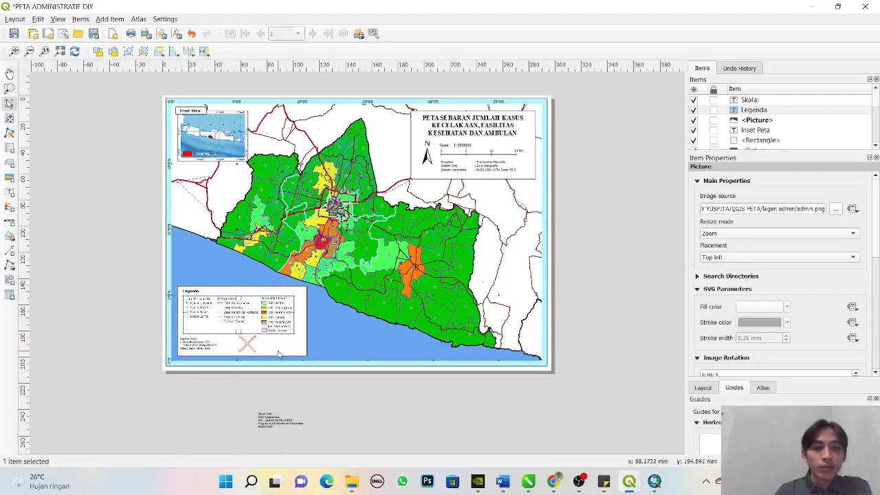
{"action": "left_click", "coordinate": [326, 393]}
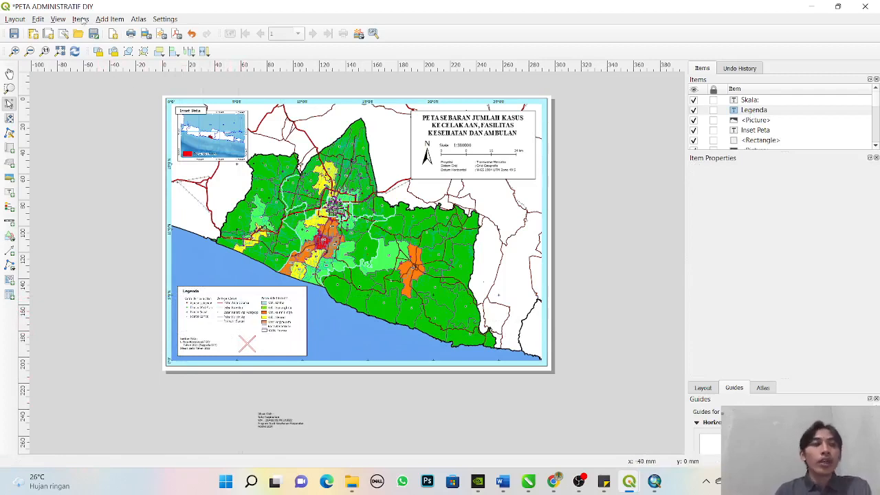
- Insert an automatic legend across the centre of the map and inspect its RUMAH_SAKIT, PUSKESMAS and AMBULAN_REV symbols up close
{"action": "left_click", "coordinate": [109, 19]}
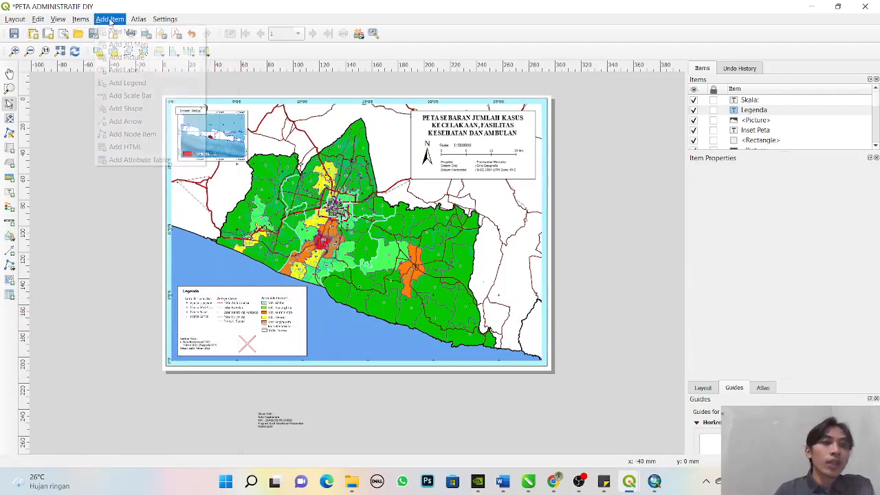
{"action": "left_click", "coordinate": [137, 59]}
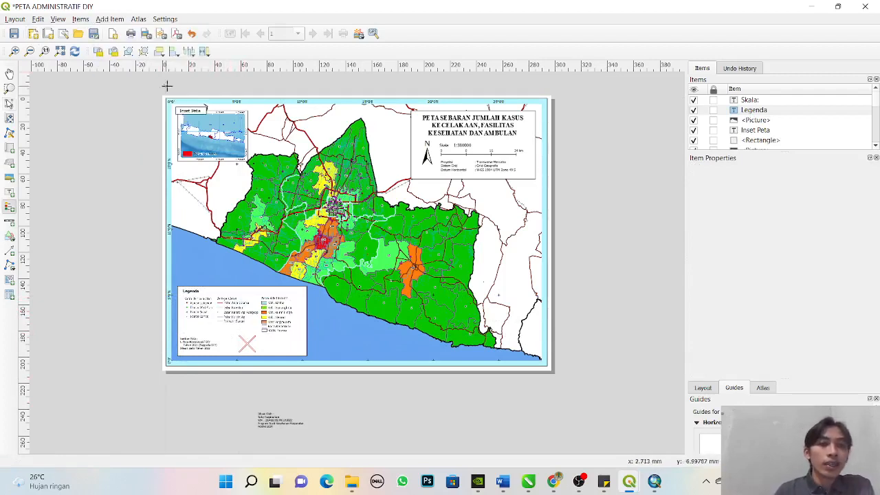
{"action": "left_click_drag", "start_coordinate": [258, 96], "coordinate": [465, 375]}
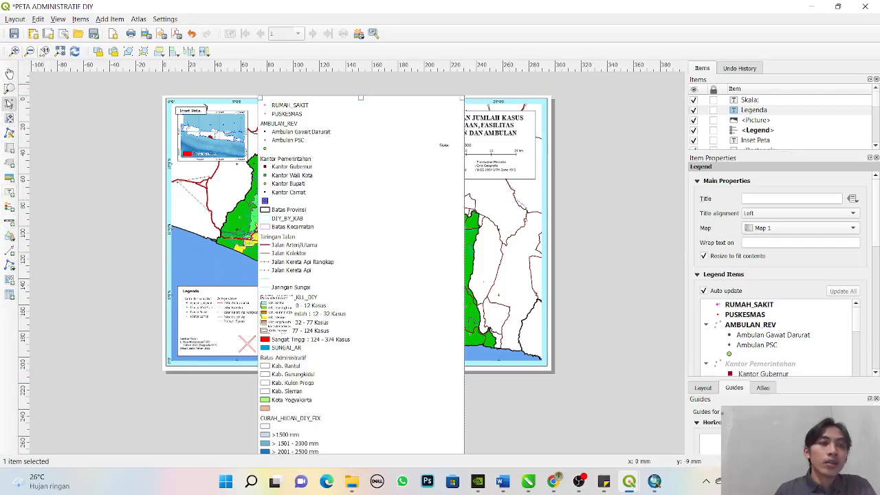
{"action": "left_click", "coordinate": [10, 88]}
{"action": "left_click_drag", "start_coordinate": [246, 90], "coordinate": [455, 197]}
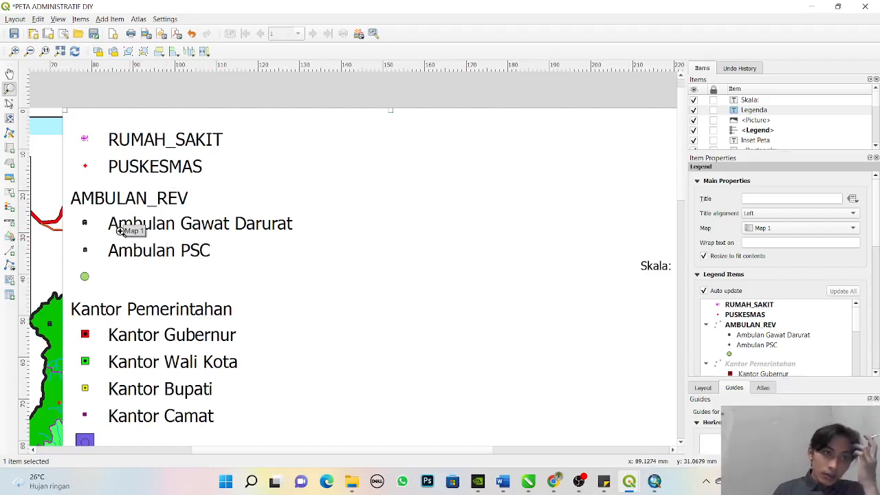
- Delete the automatic legend from the map and return to the full page
{"action": "left_click", "coordinate": [9, 103]}
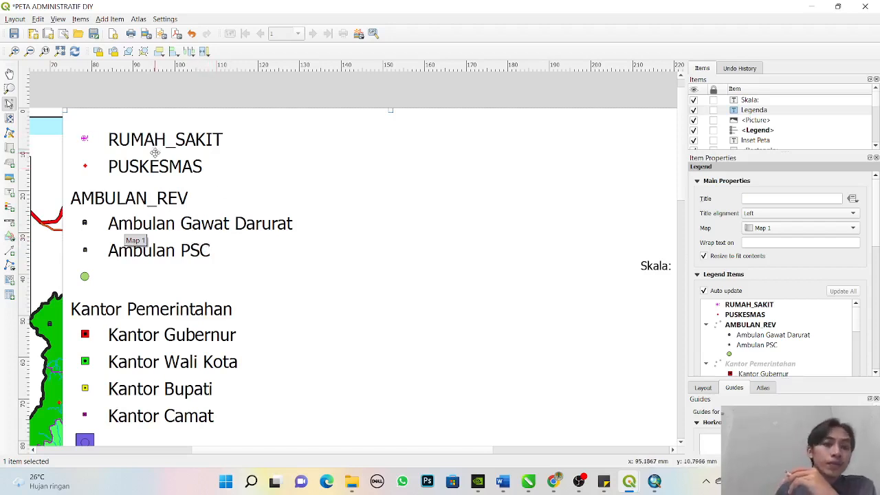
{"action": "left_click_drag", "start_coordinate": [156, 153], "coordinate": [245, 140]}
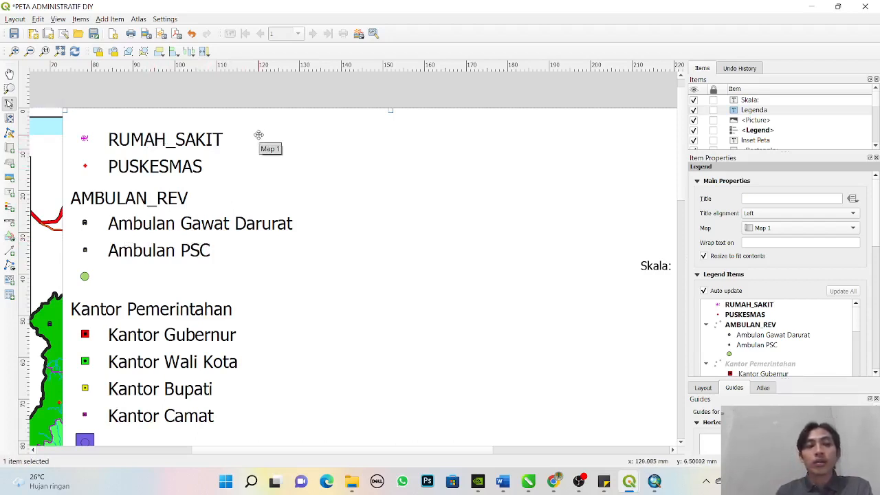
{"action": "key", "text": "Delete"}
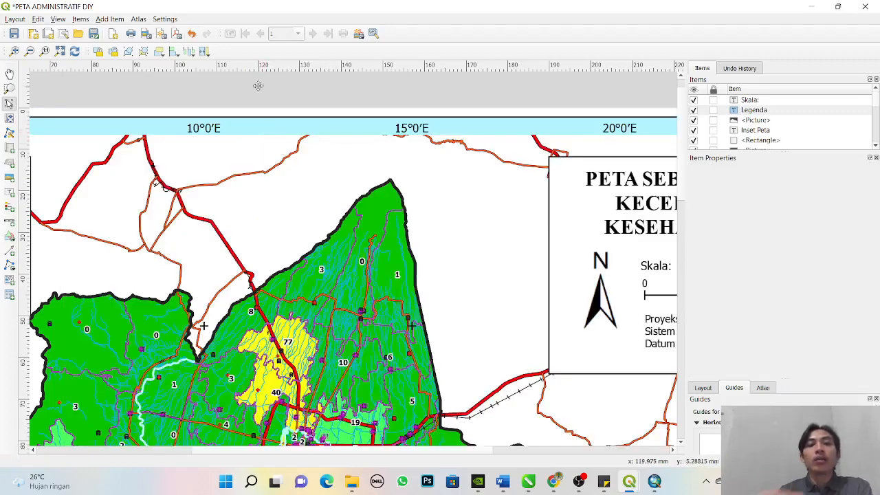
{"action": "left_click", "coordinate": [60, 51]}
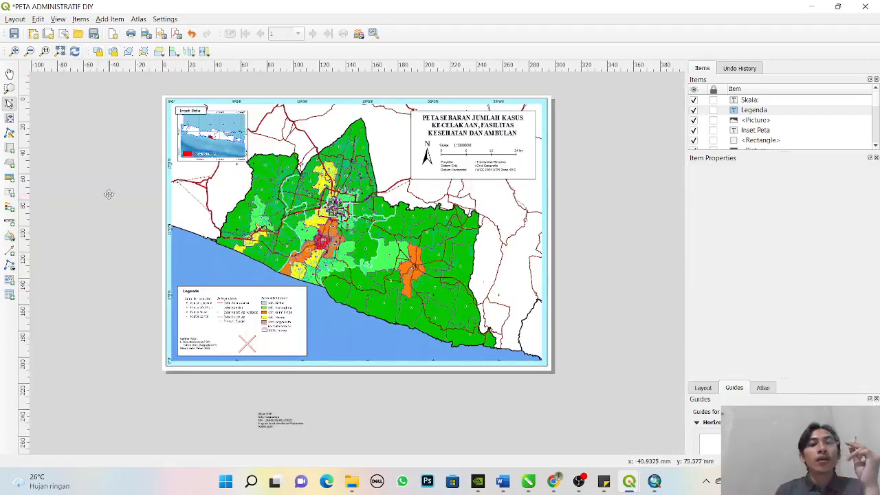
- Save the "PETA ADMINISTRATIF DIY" layout
{"action": "left_click", "coordinate": [9, 102]}
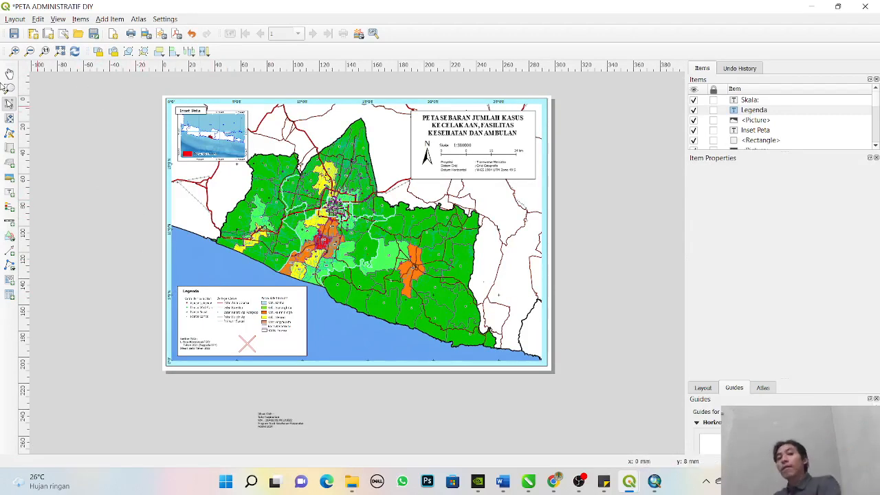
{"action": "left_click", "coordinate": [13, 19]}
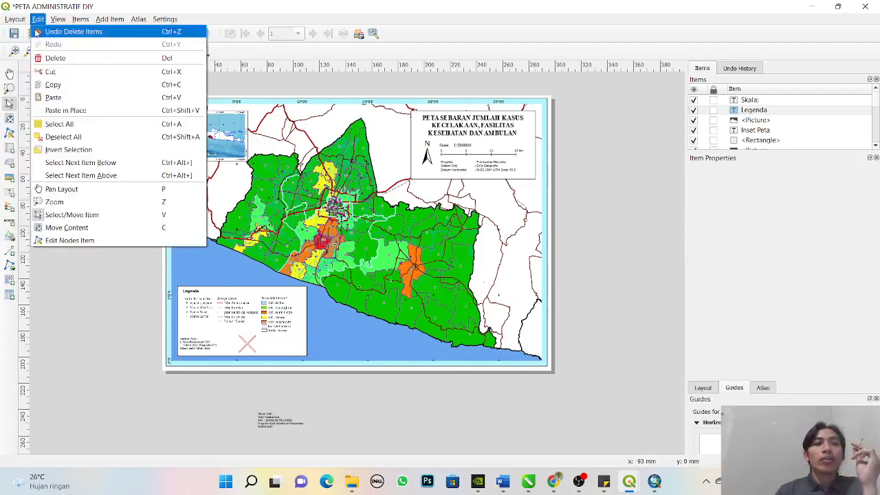
{"action": "left_click", "coordinate": [35, 32]}
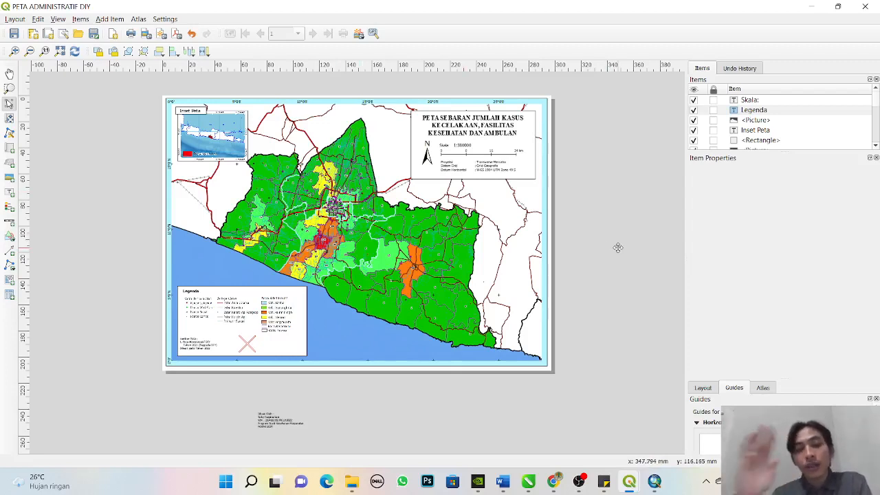
{"action": "left_click", "coordinate": [579, 481]}
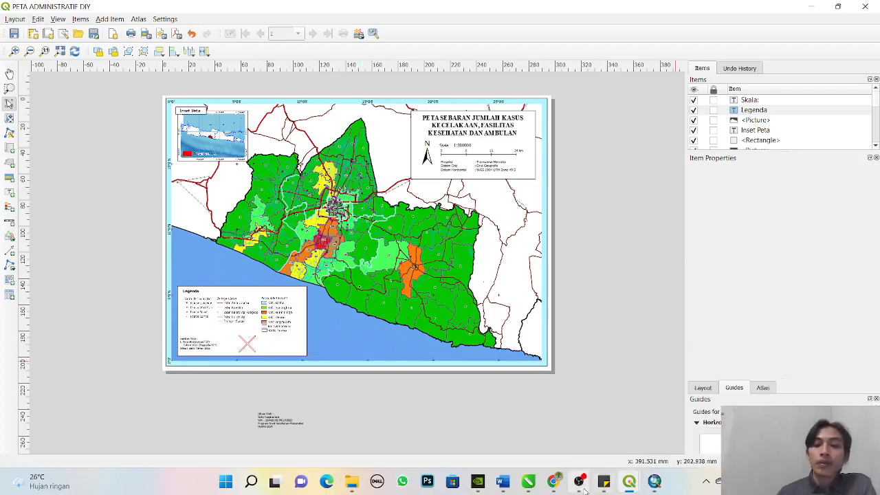